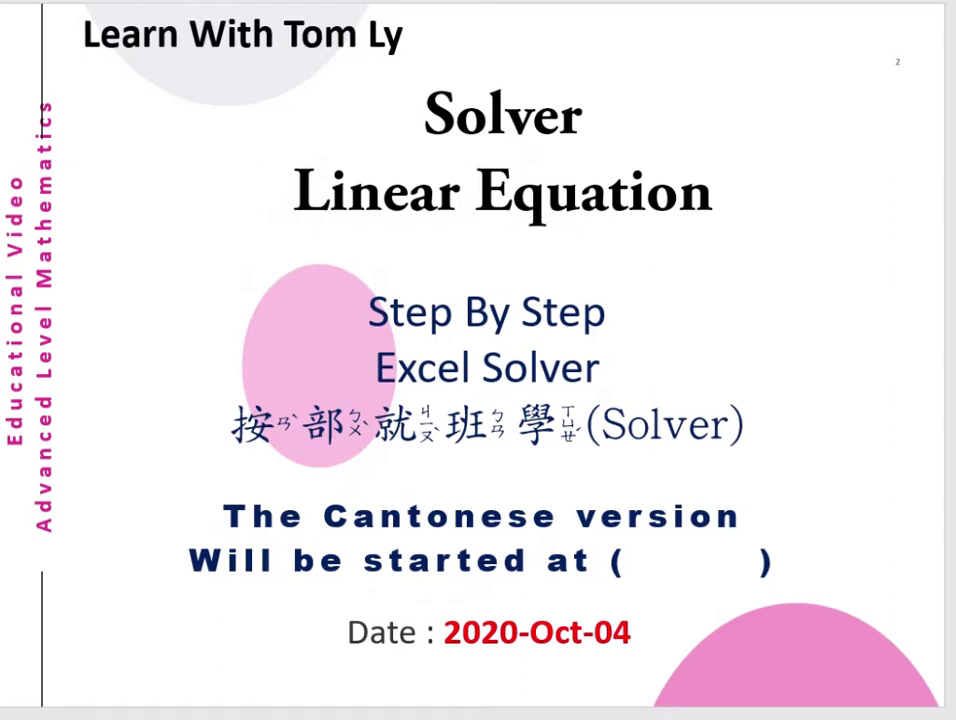
Page through the Business Scenario slide, marking PROFIT, on to the glass and wooden table slides.
key("Right")
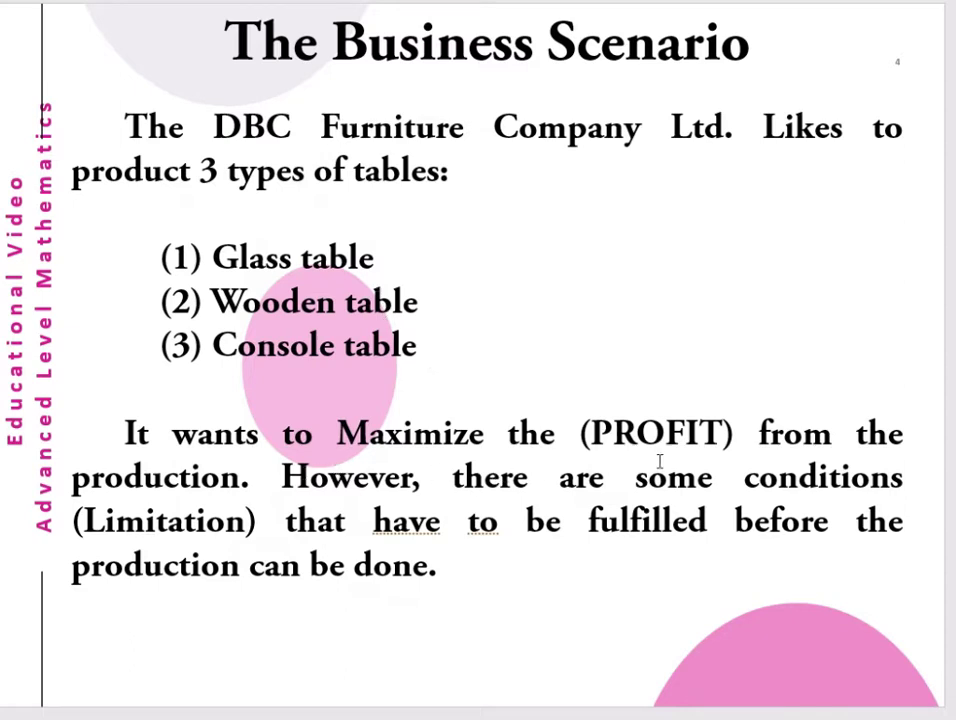
left_click_drag(712, 440, 592, 436)
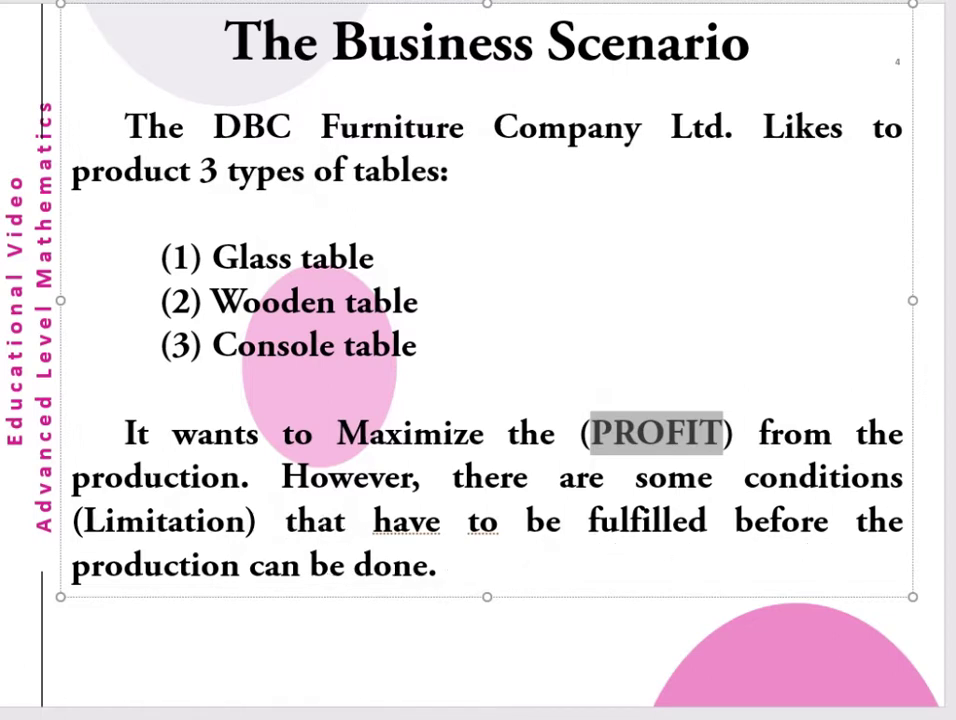
key("Page_Down")
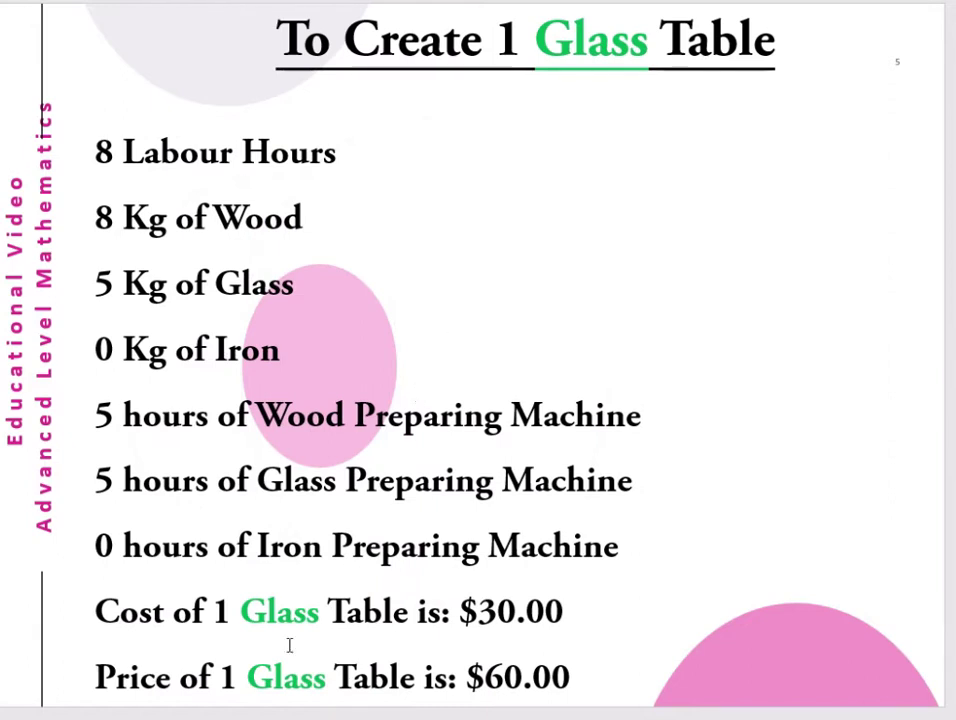
key("Page_Down")
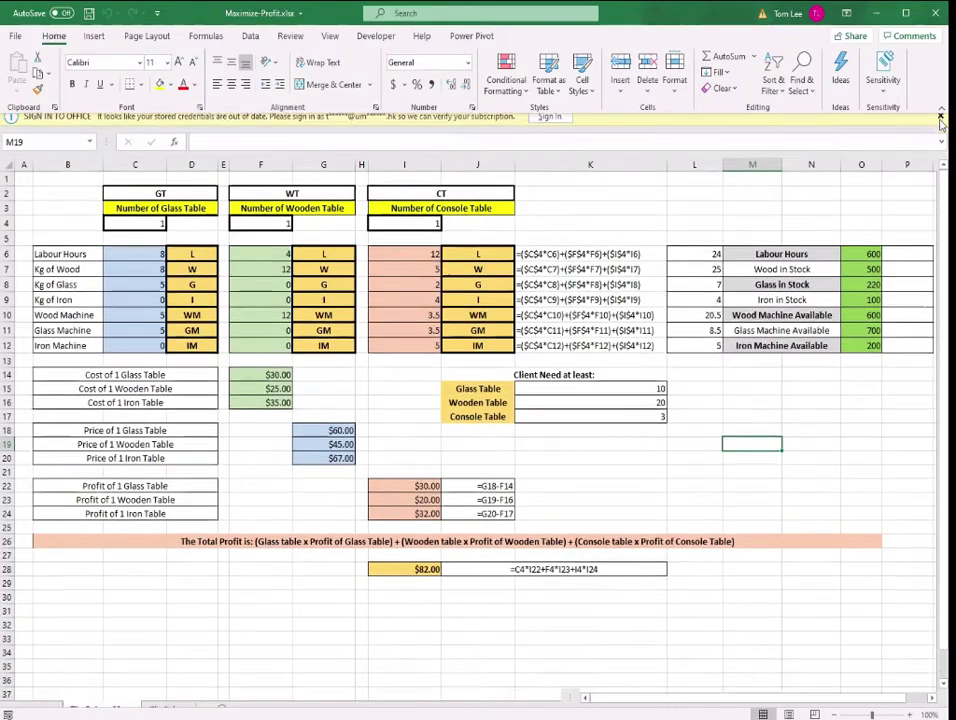
Run Solver and keep its solution: 17 glass, 20 wooden and 24 console tables, $1,678.00 profit.
left_click(940, 117)
left_click(590, 379)
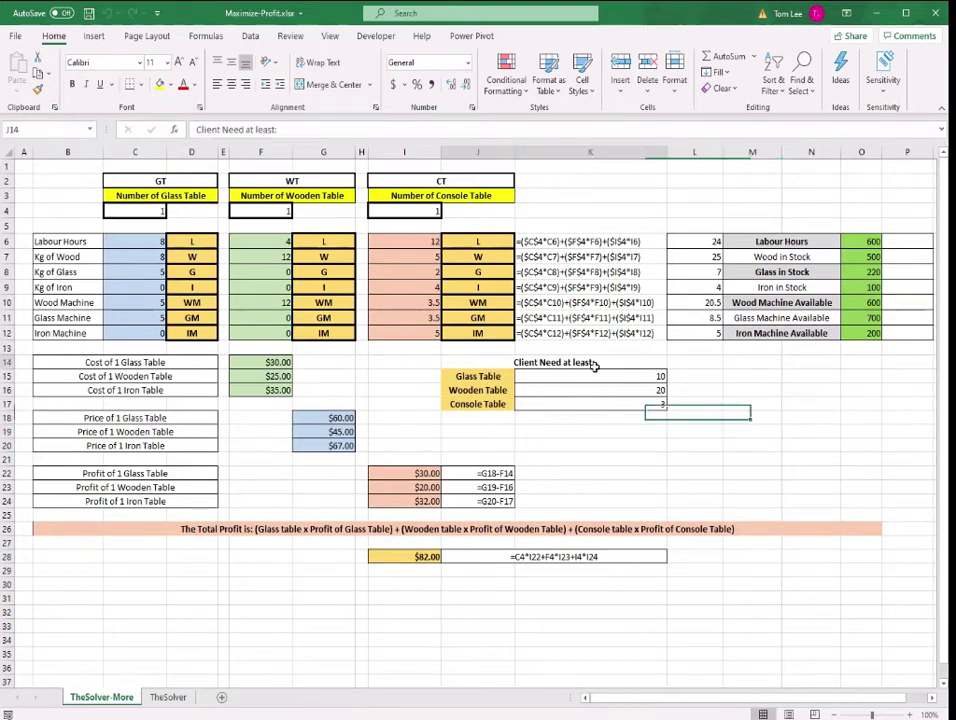
left_click(258, 37)
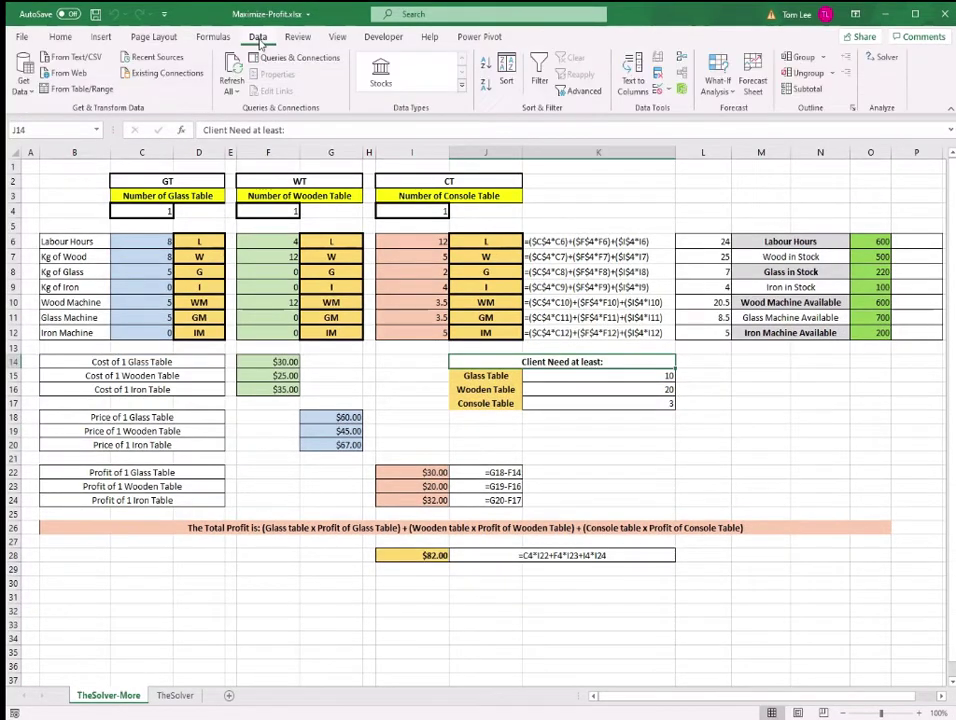
left_click(884, 57)
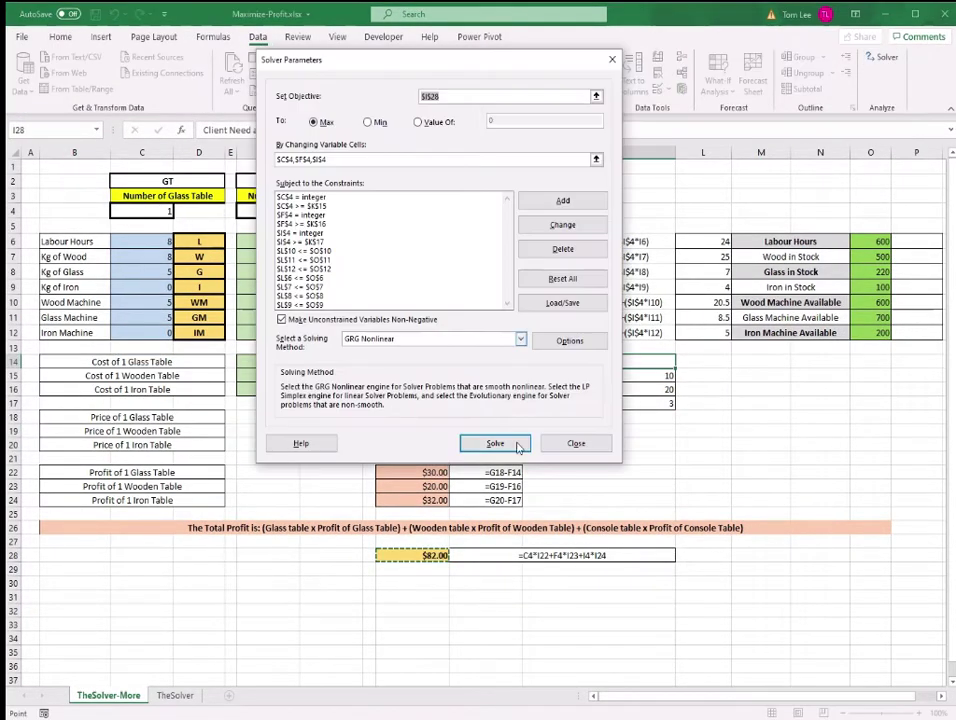
left_click(495, 444)
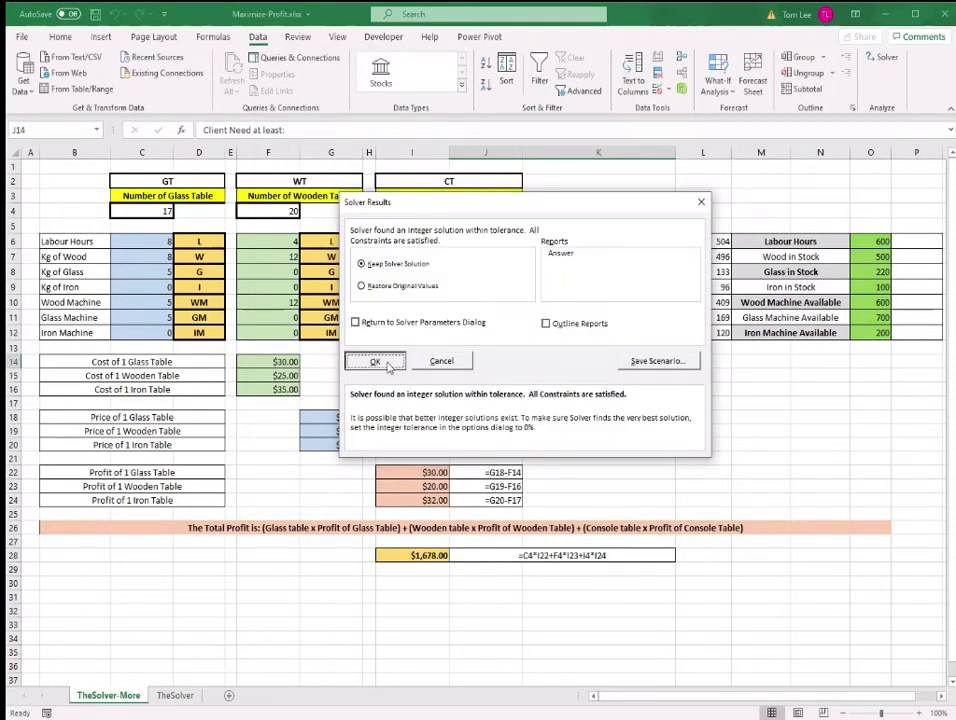
left_click(396, 365)
left_click(199, 317)
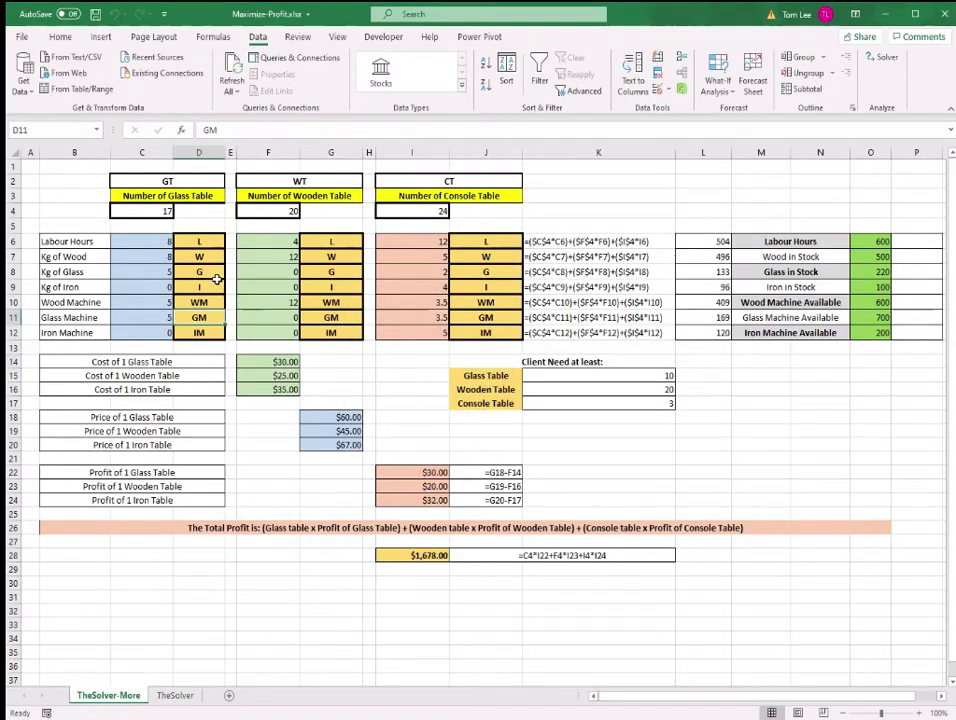
Inspect the glass-table quantity in C4 and the total profit formula in I28.
left_click(150, 211)
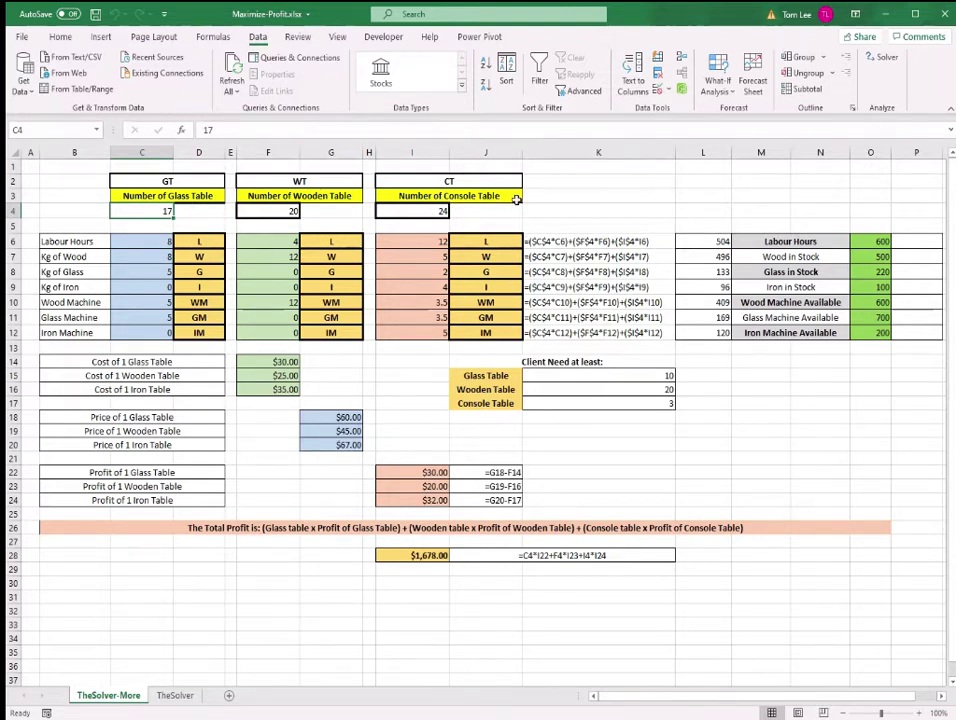
left_click(415, 555)
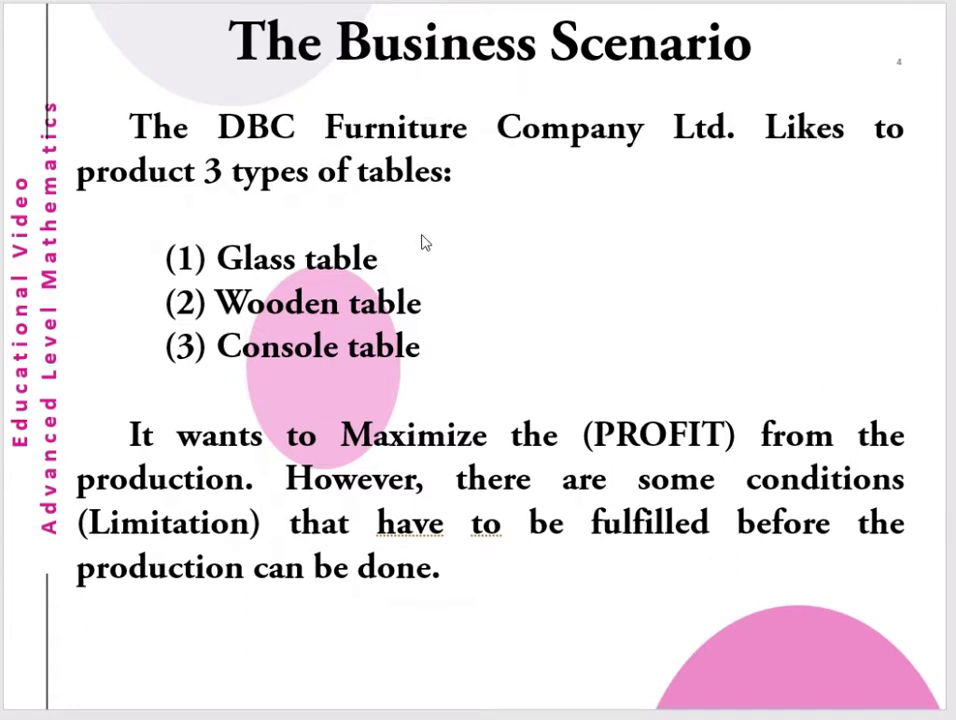
Highlight Glass, Wooden and Console table in the scenario list, then advance to the glass table slide.
left_click(332, 147)
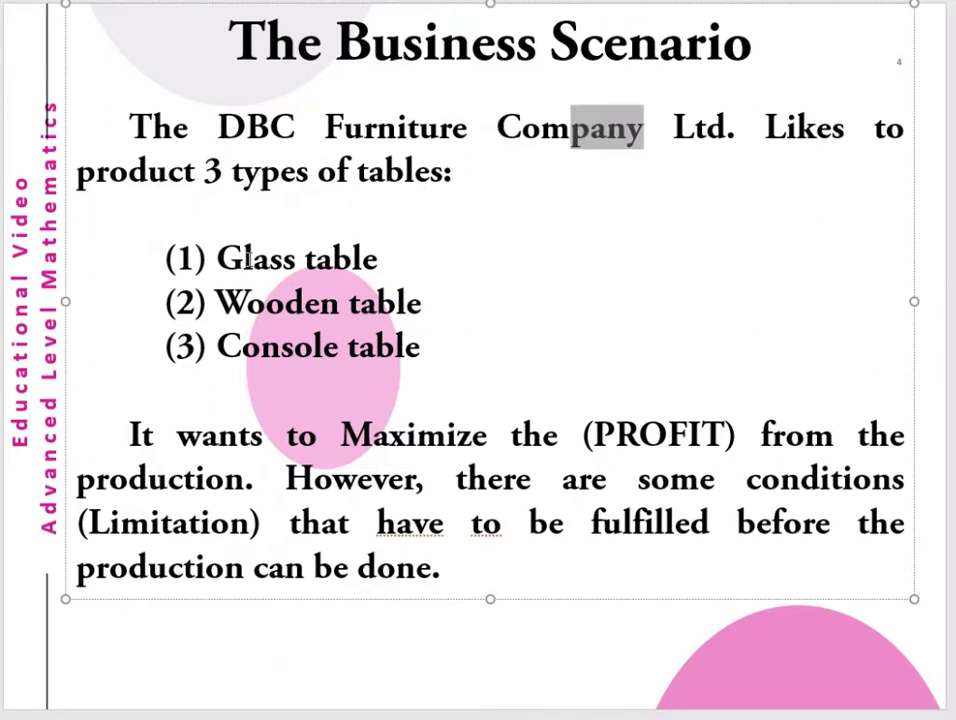
left_click_drag(248, 258, 378, 259)
left_click_drag(230, 302, 421, 303)
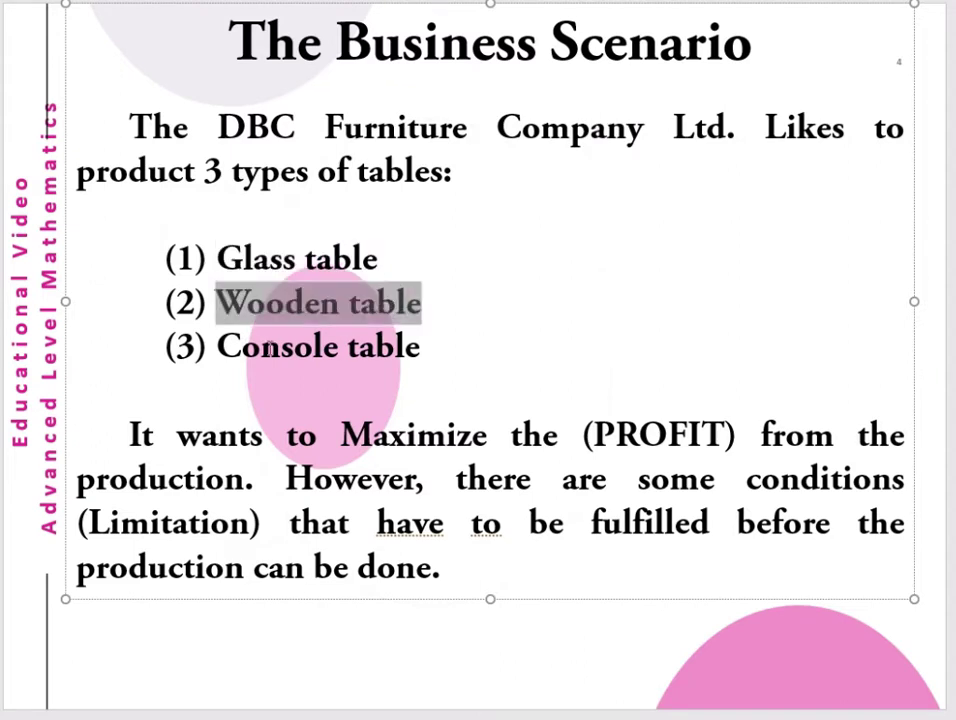
left_click_drag(243, 346, 414, 352)
left_click(264, 435)
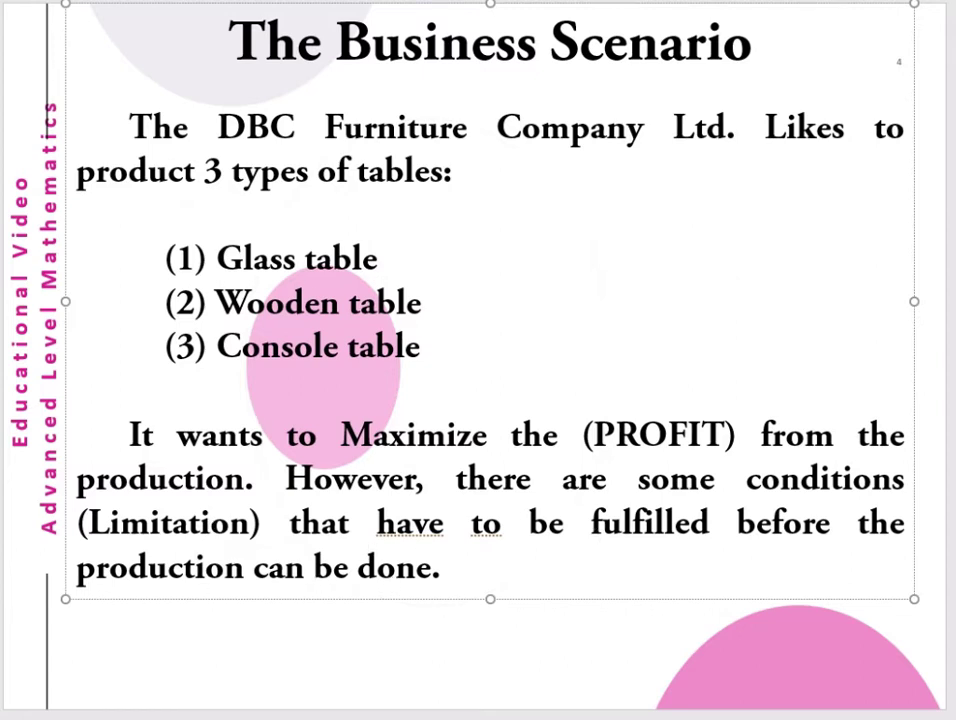
key("Page_Down")
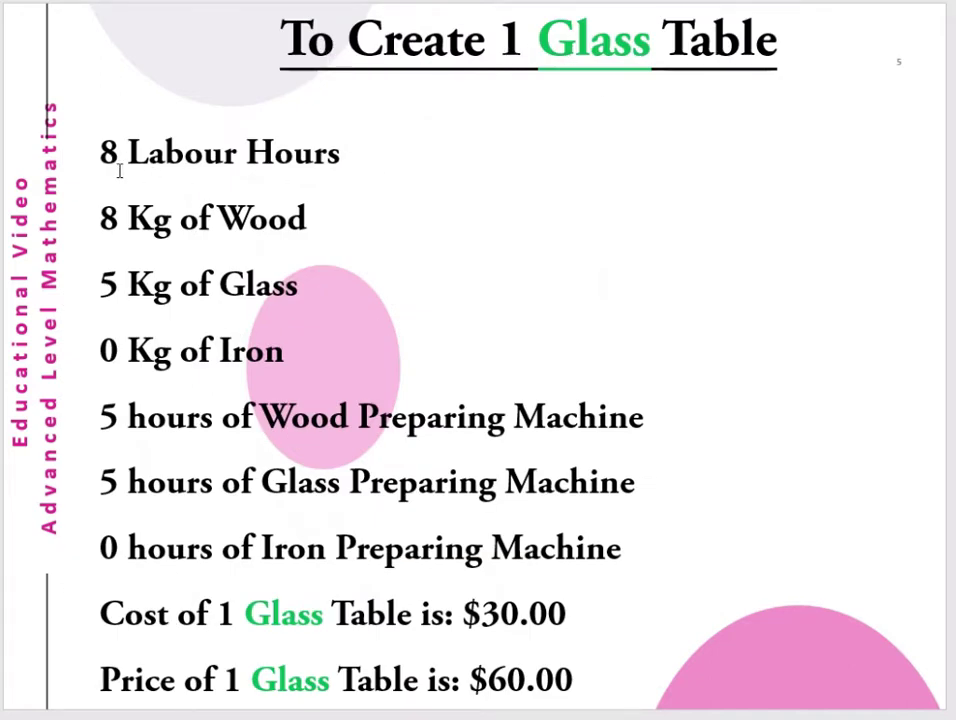
Highlight the glass table's $30.00 cost, then scroll on to the wooden table slide.
left_click(210, 152)
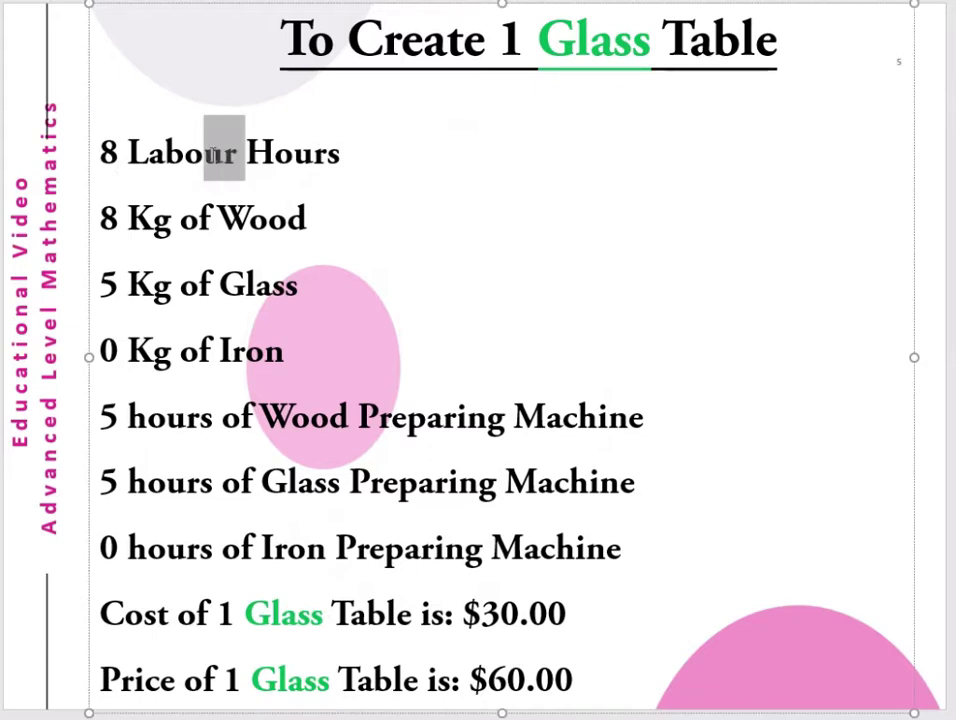
left_click(172, 218)
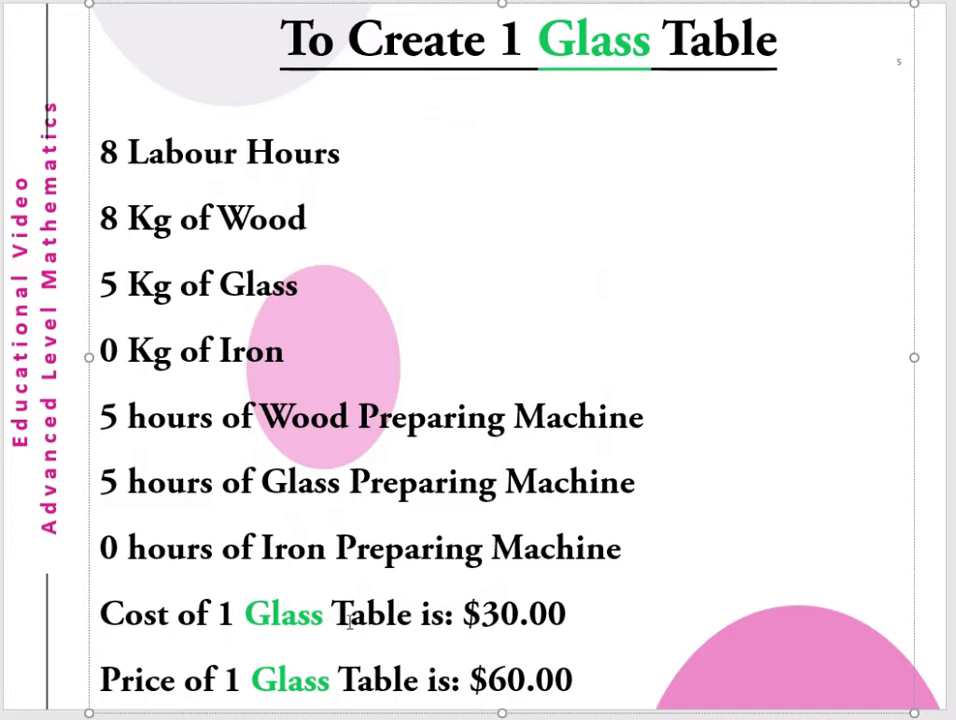
left_click_drag(578, 625, 484, 620)
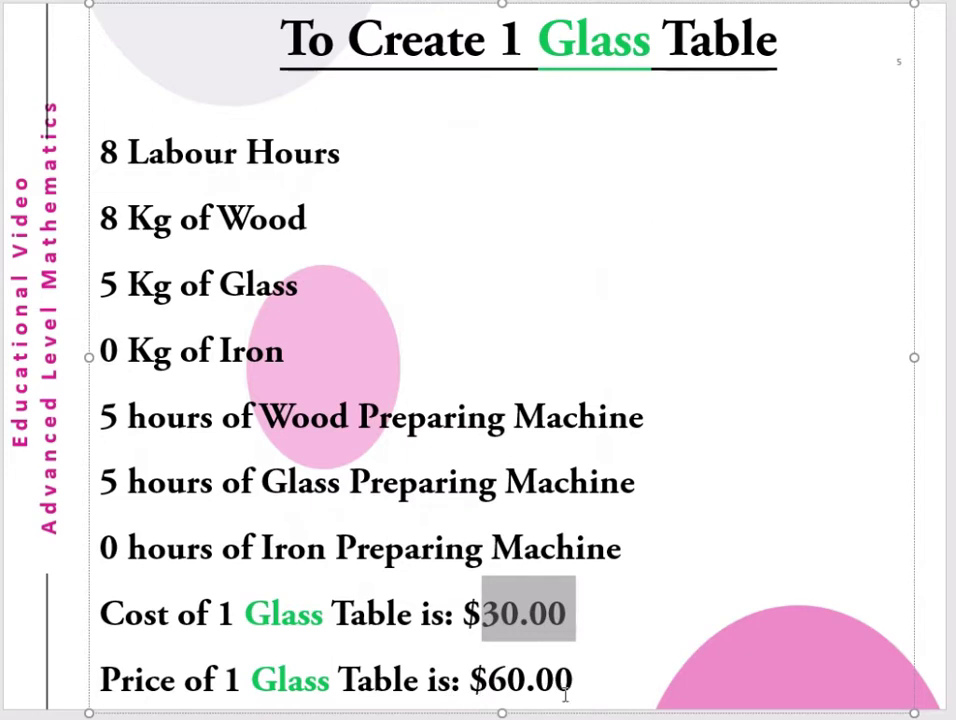
left_click(606, 677)
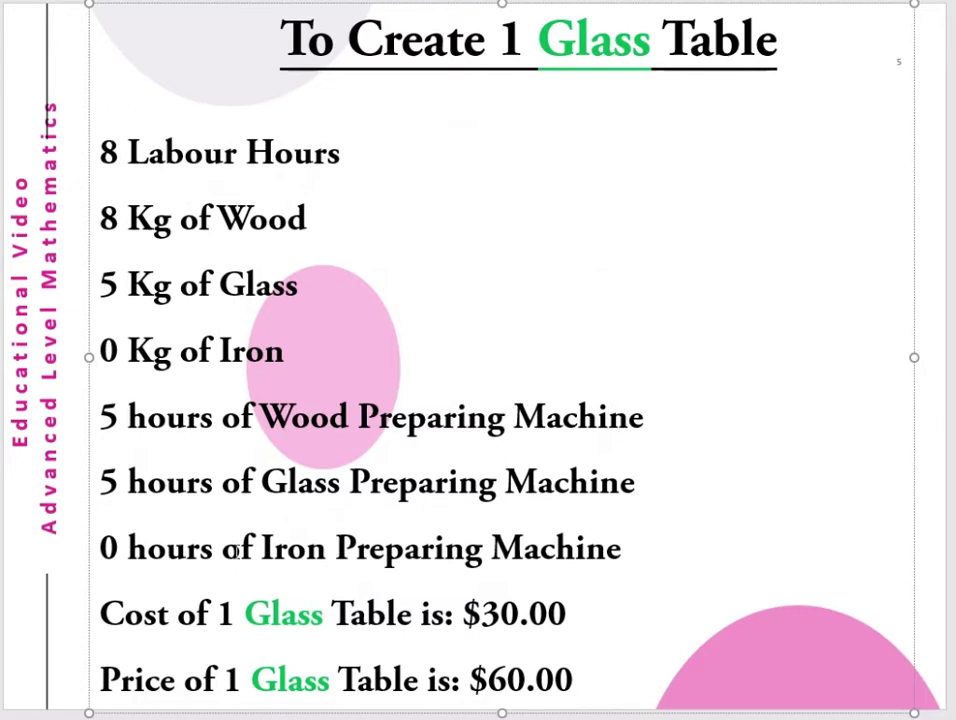
scroll(279, 163, "down", 2)
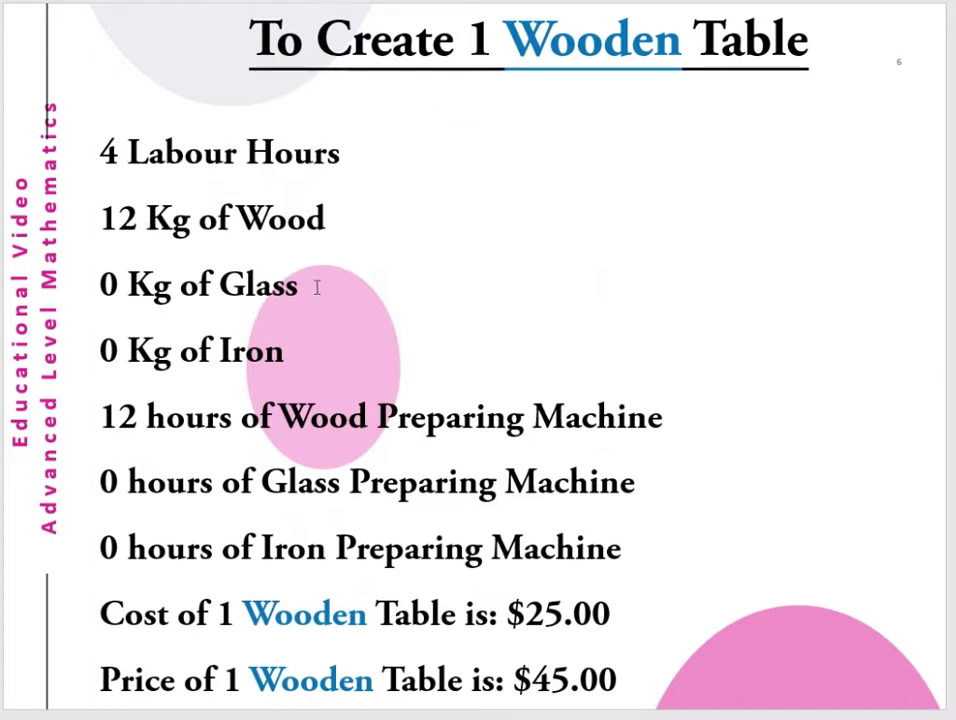
Review the wooden table requirements text, then deselect its text box.
left_click(305, 371)
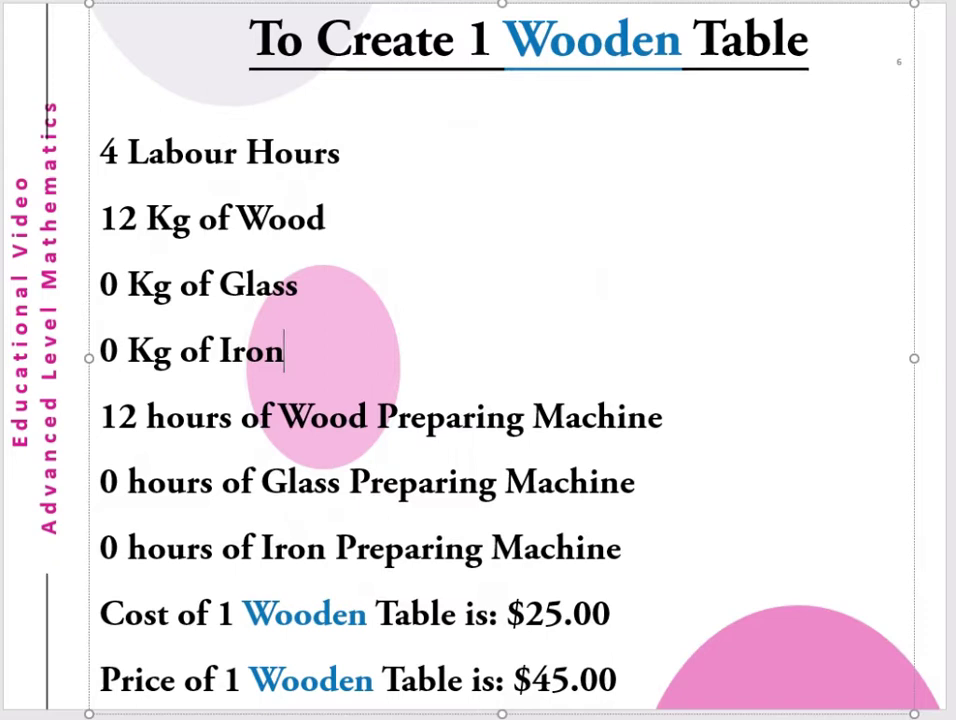
key("Escape")
key("Escape")
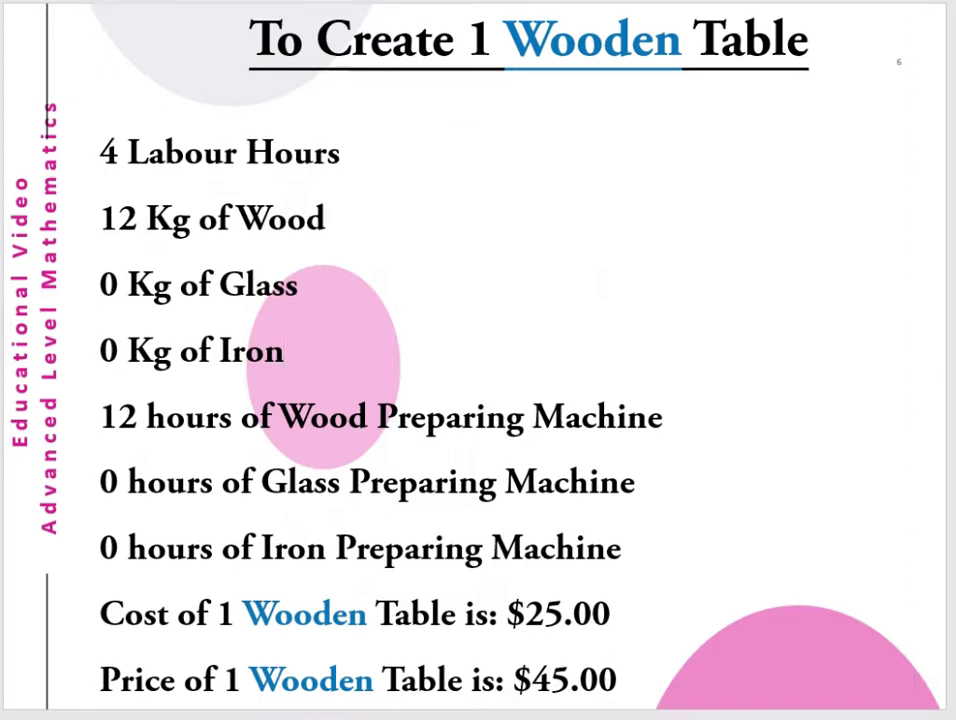
Change 'Iron' to 'Console' in the next slide's title, then scroll to the available resources slide.
key("Page_Down")
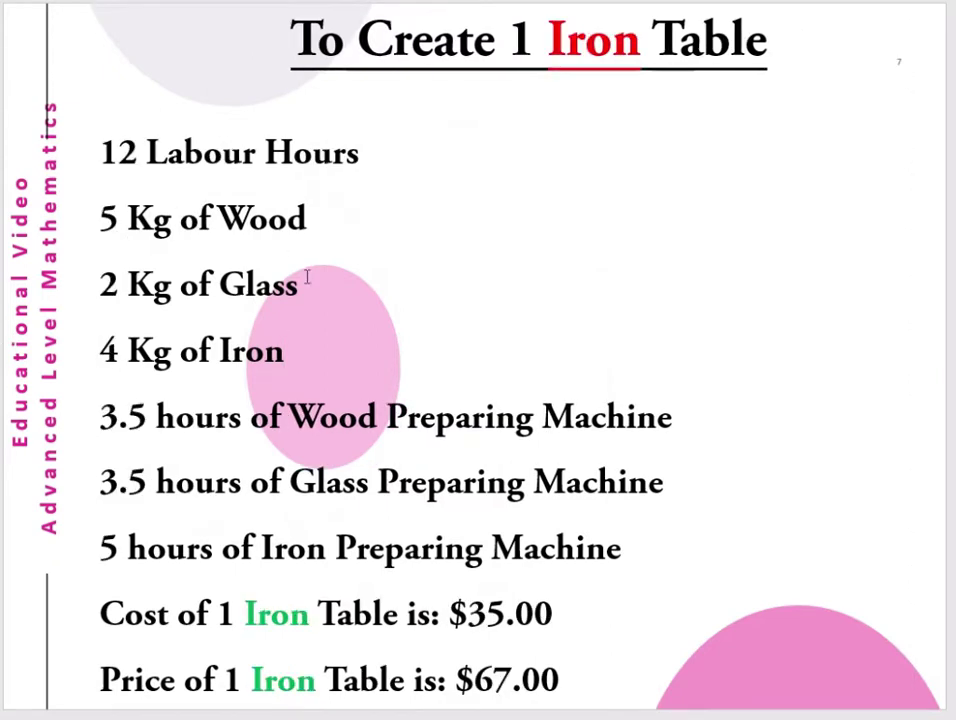
double_click(586, 40)
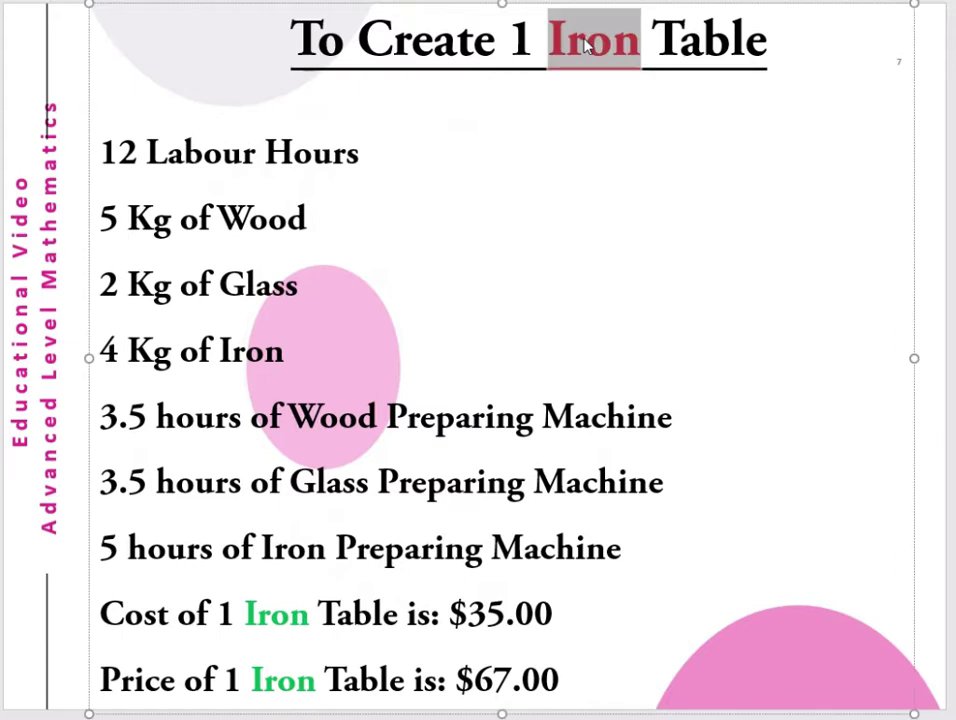
type("nsole")
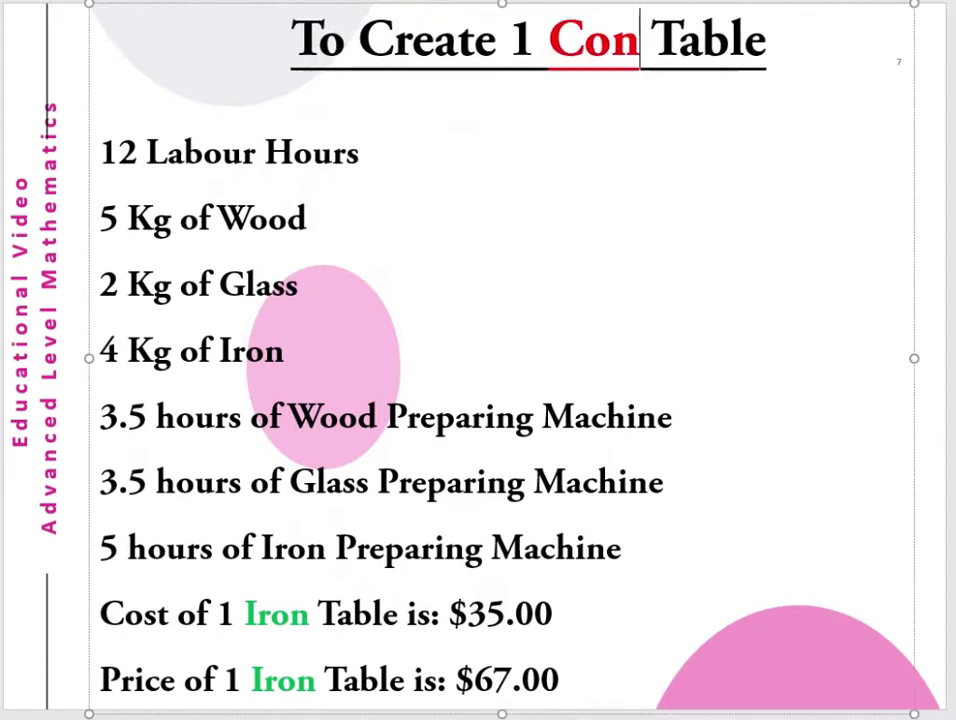
left_click(400, 150)
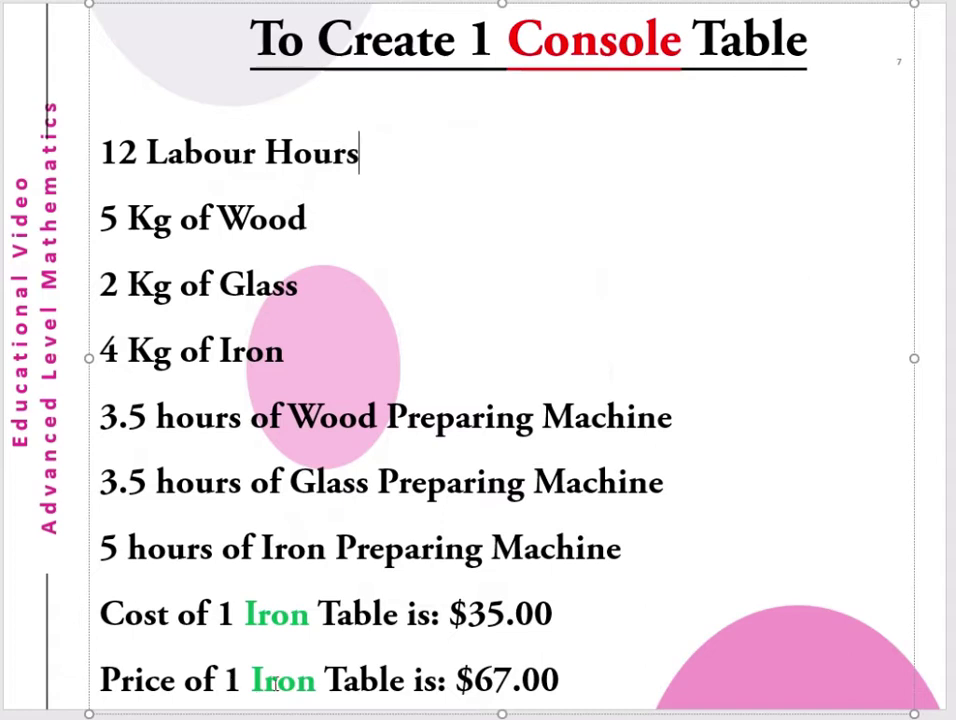
left_click(601, 683)
scroll(425, 220, "down", 1)
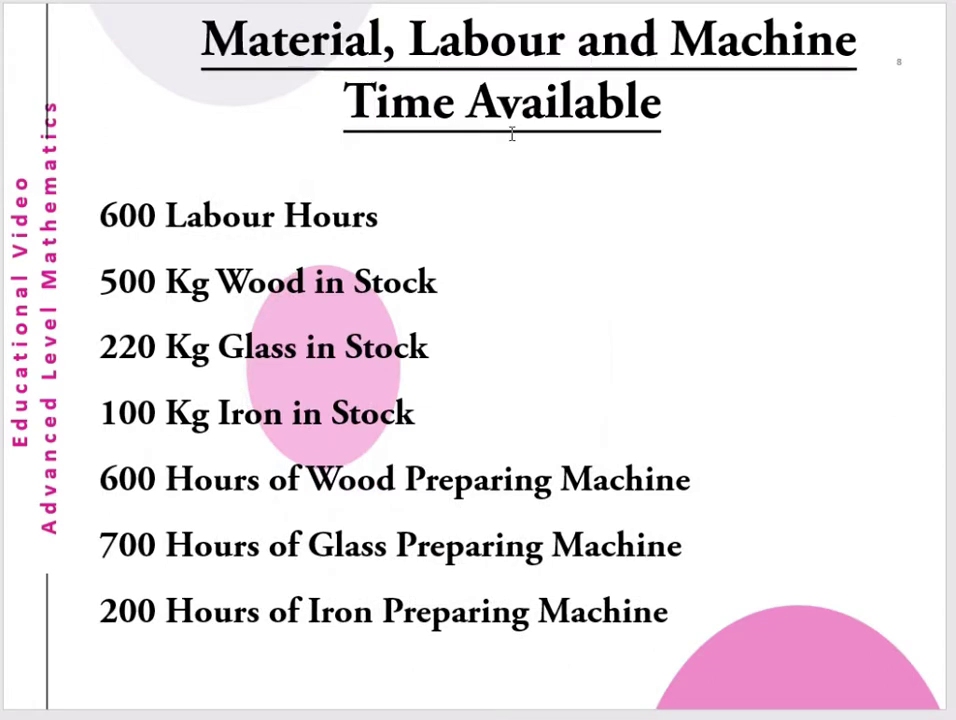
Highlight the 600 labour hours value, then advance to the Problems to be Solved slide.
left_click(146, 220)
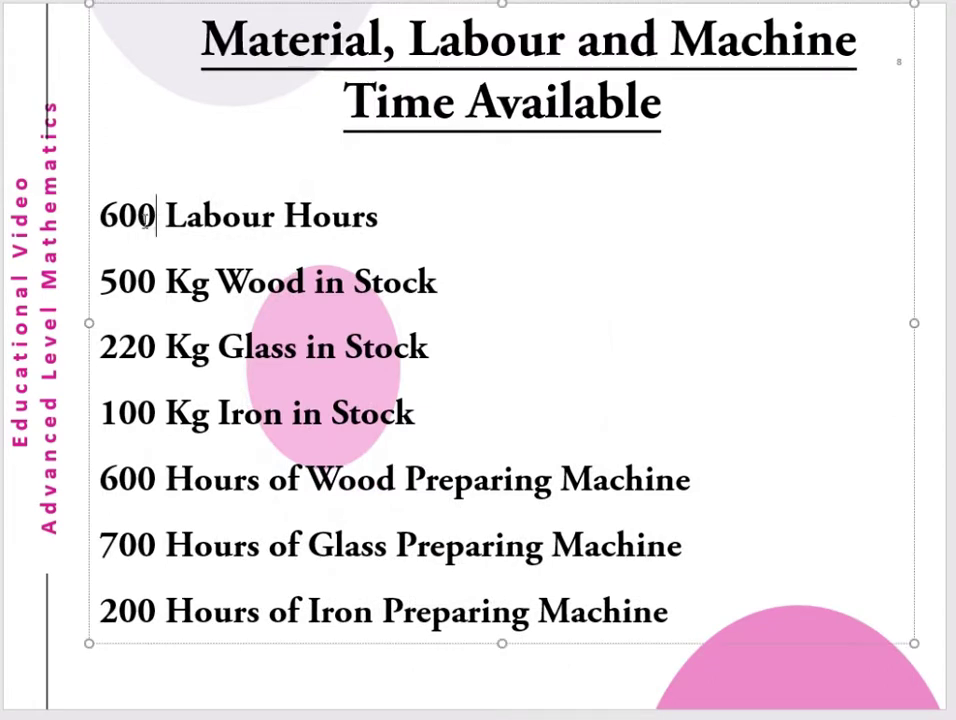
key("shift+Home")
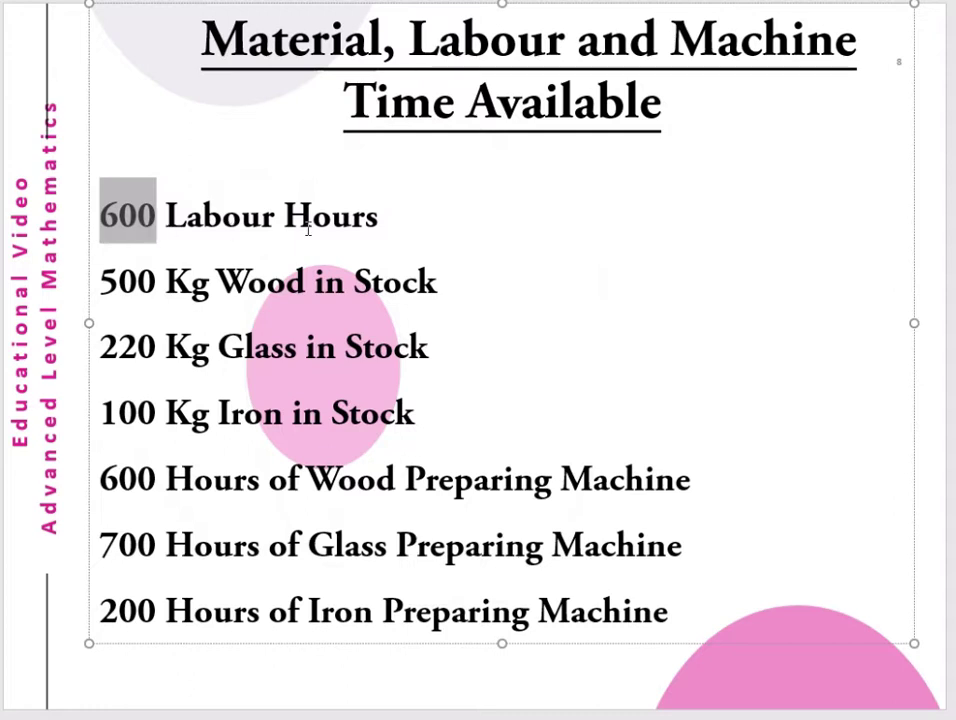
left_click(416, 216)
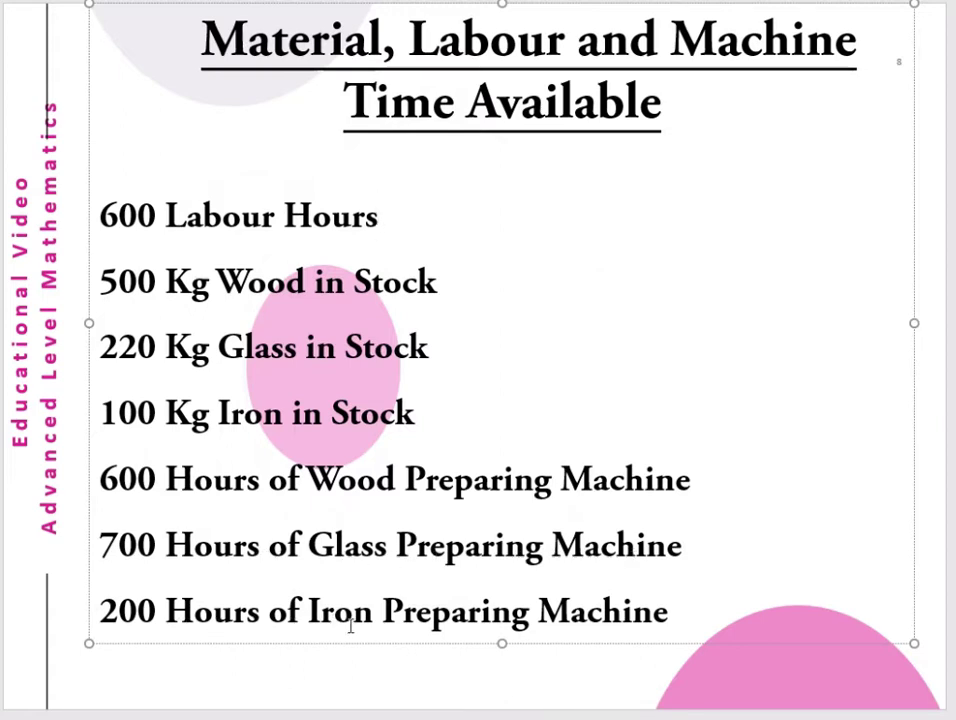
key("Page_Down")
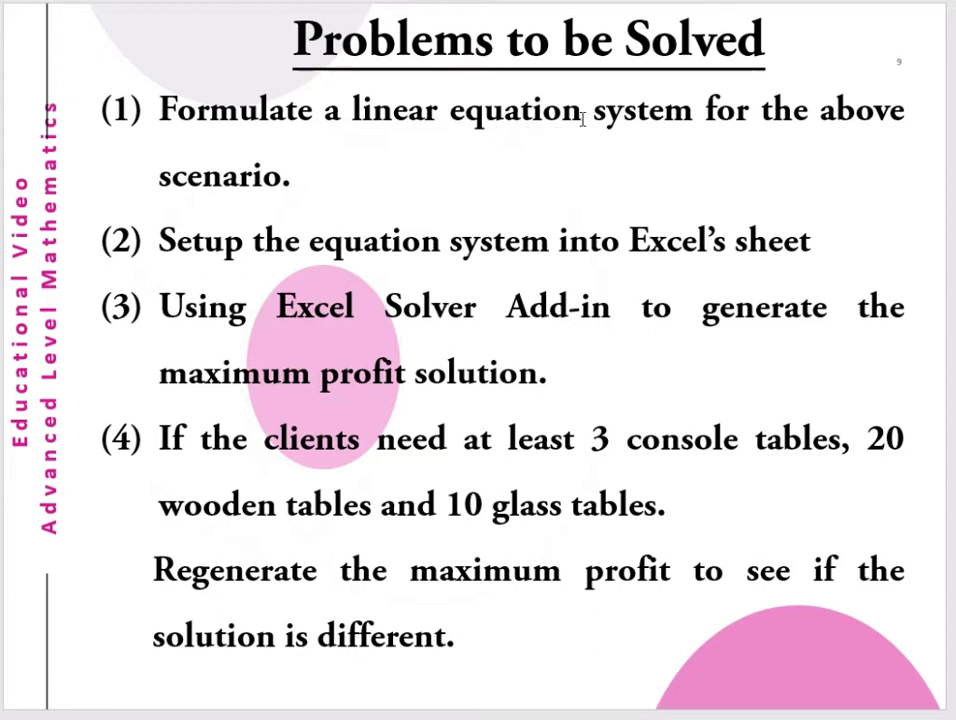
Point through problems (2) and (3), highlighting 'Solver' and the 'least 3 console' requirement.
left_click(694, 112)
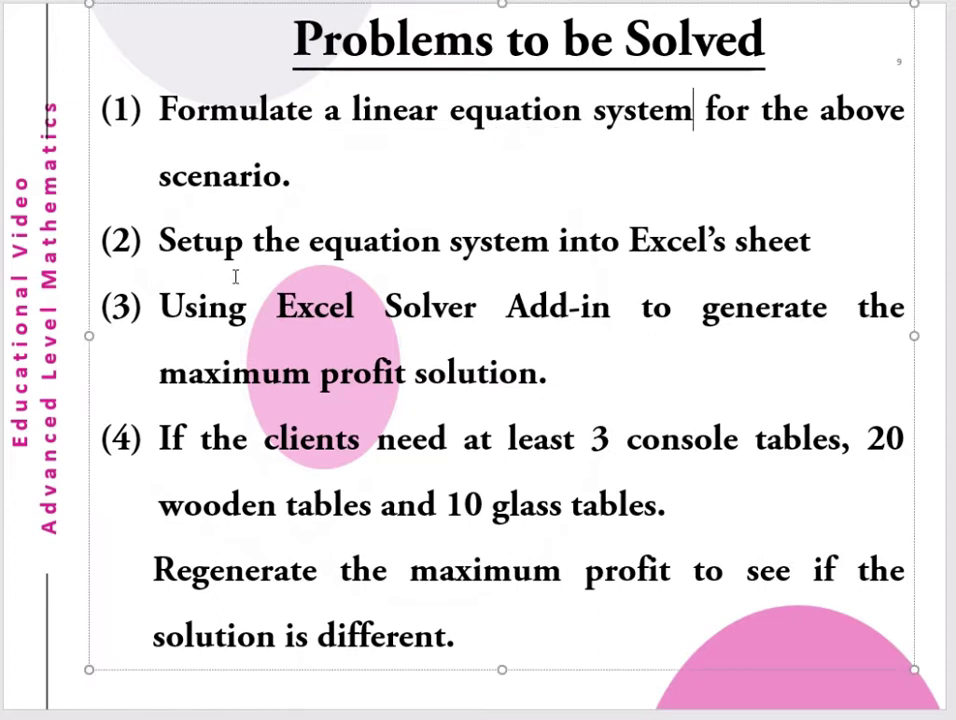
left_click(229, 306)
left_click(265, 241)
left_click(509, 312)
left_click_drag(476, 310, 378, 307)
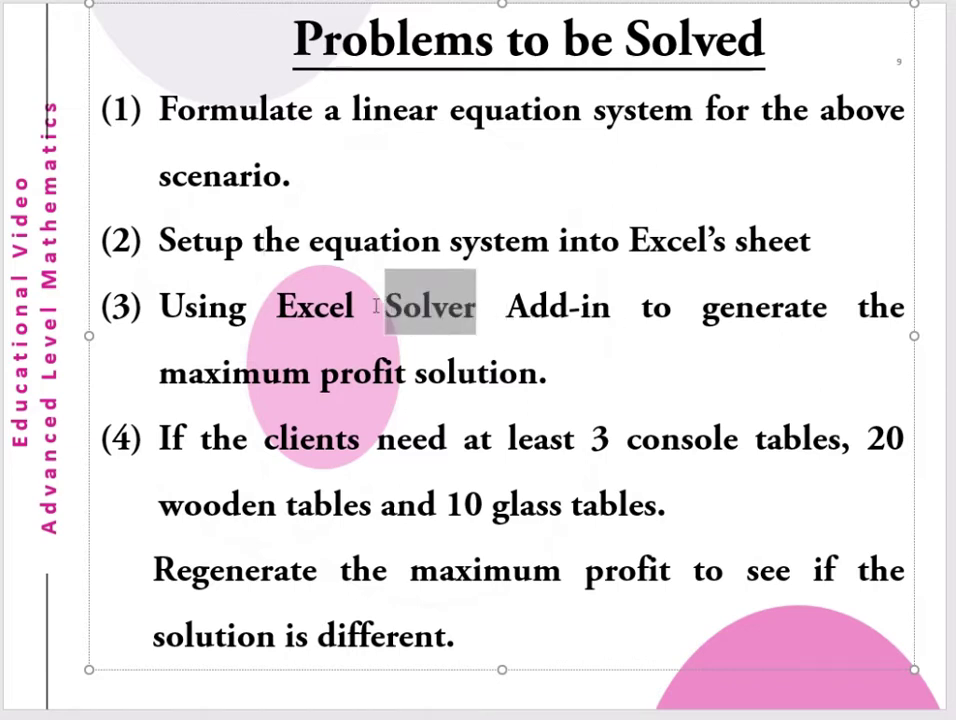
left_click(618, 308)
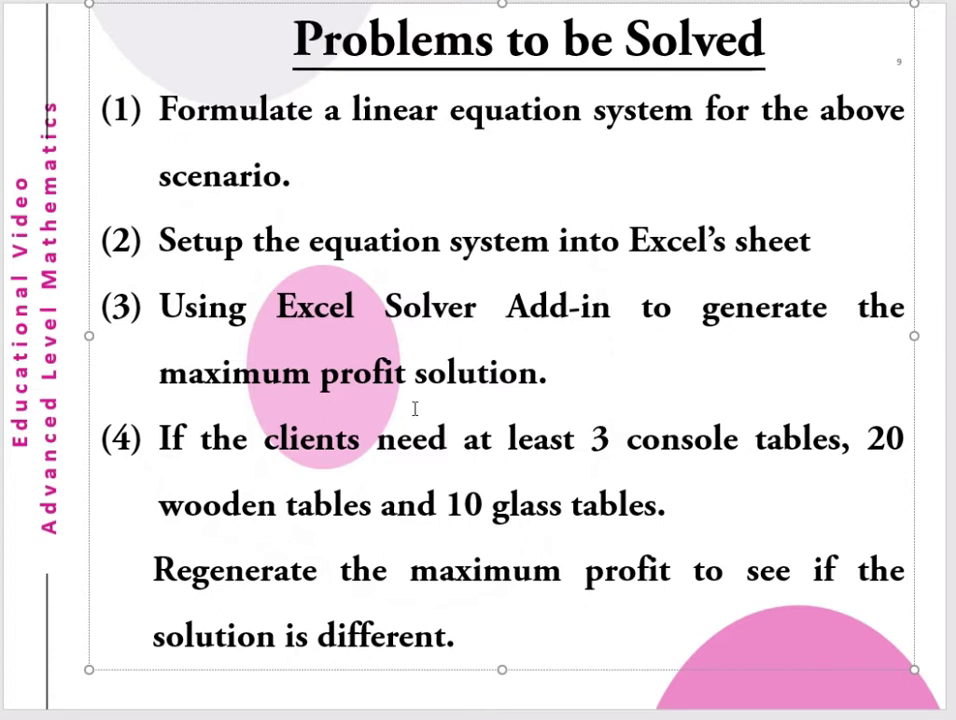
left_click(558, 380)
left_click_drag(757, 440, 582, 442)
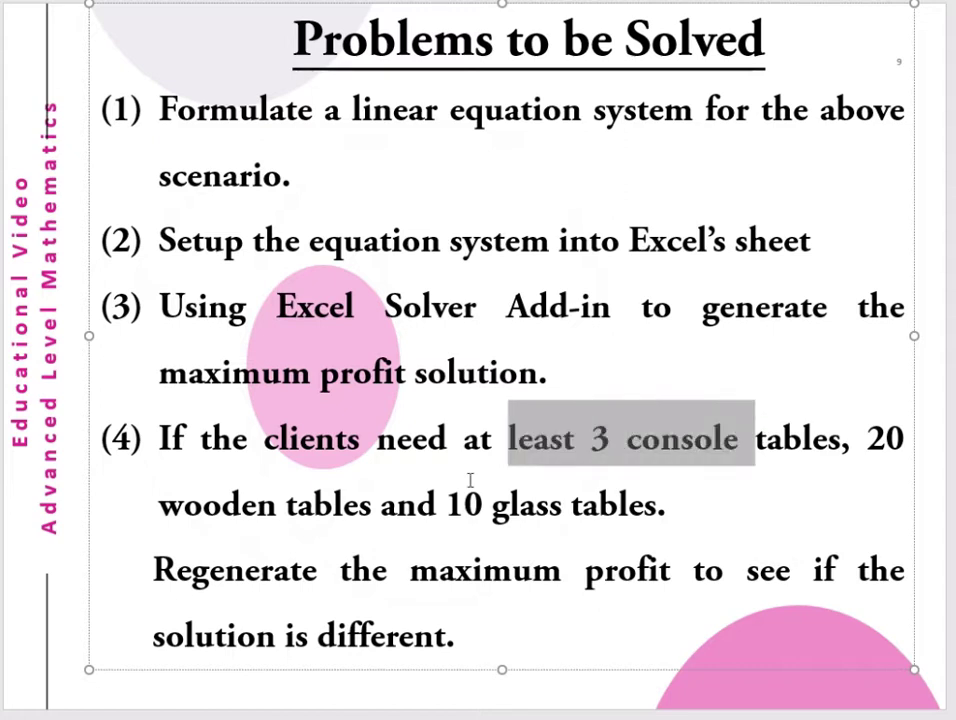
left_click(374, 500)
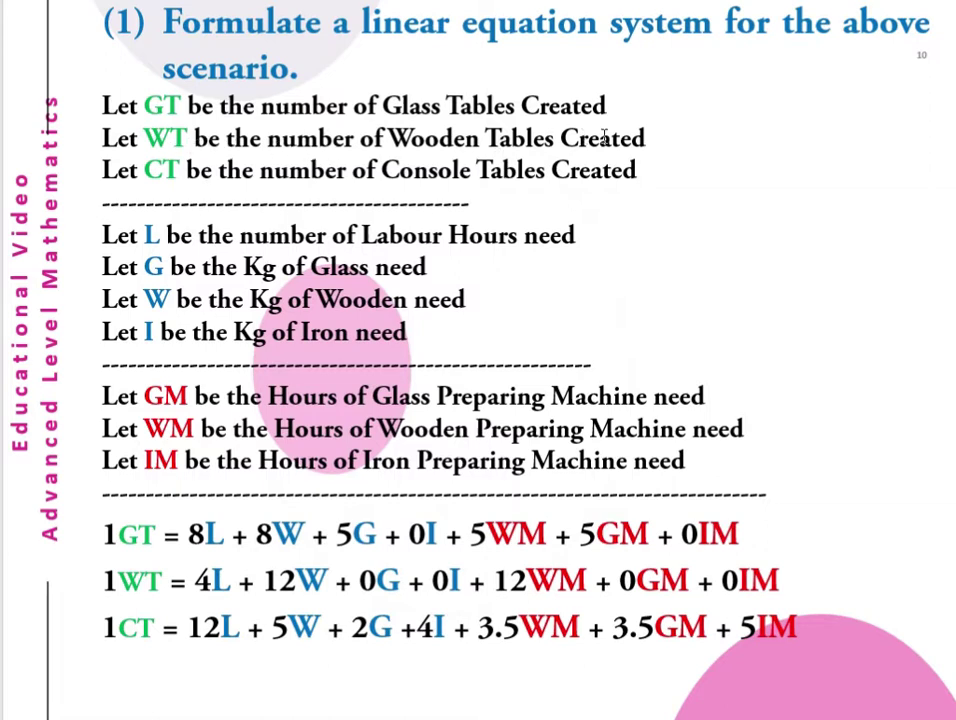
Go over the variable definitions and shorten 'Wooden' to 'Wood' in the W definition.
left_click(656, 138)
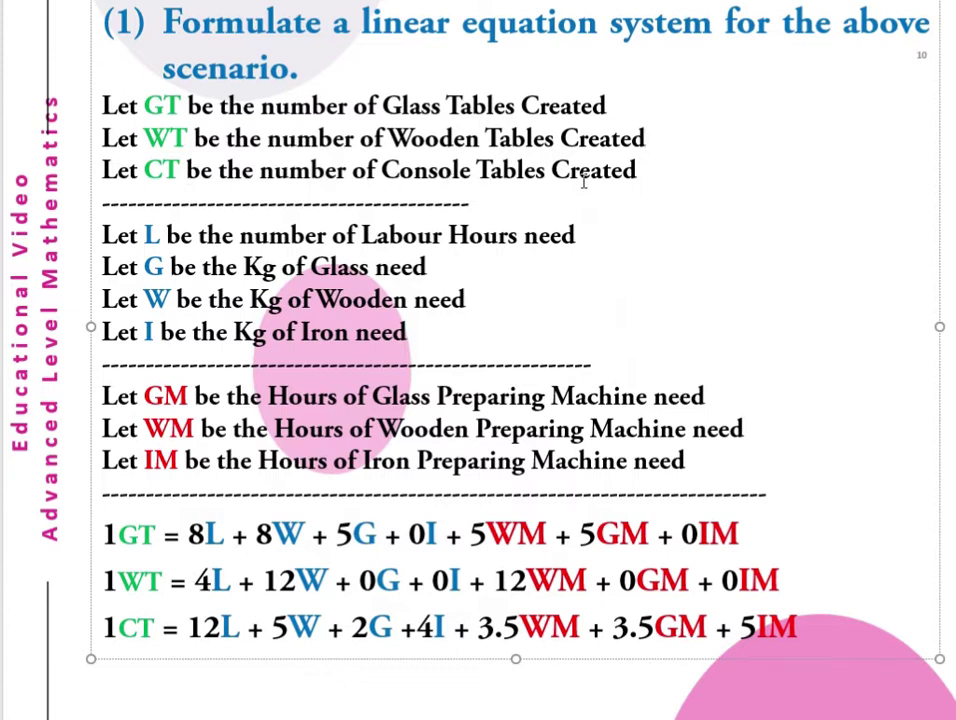
left_click_drag(642, 175, 491, 175)
key("Down")
key("Down")
key("End")
left_click(430, 267)
left_click(338, 265, "shift")
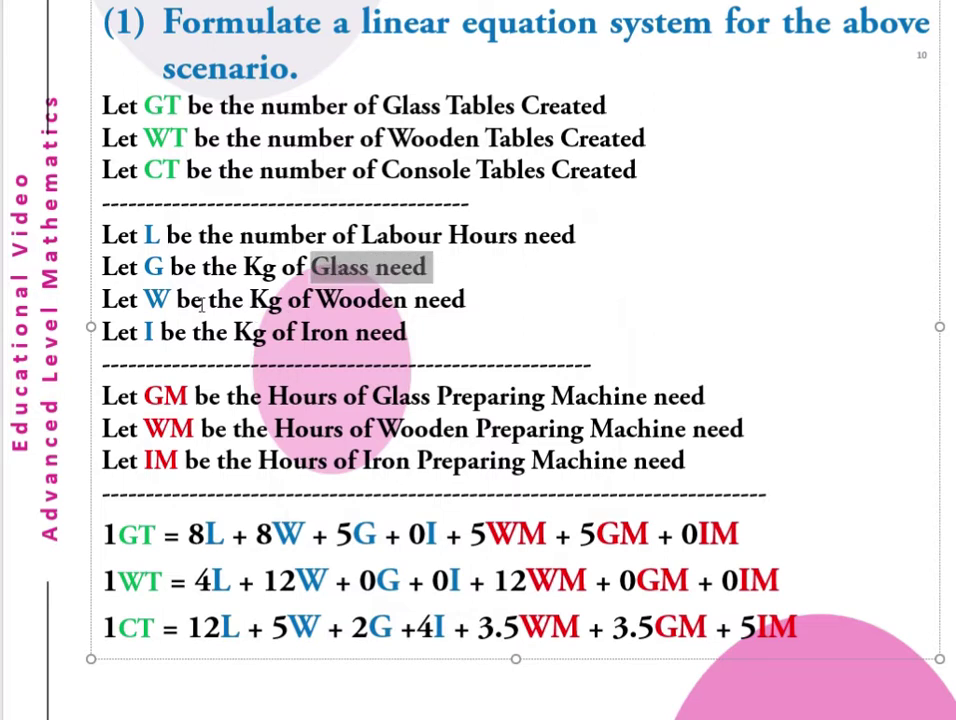
left_click(409, 305)
key("BackSpace")
key("BackSpace")
left_click(200, 332)
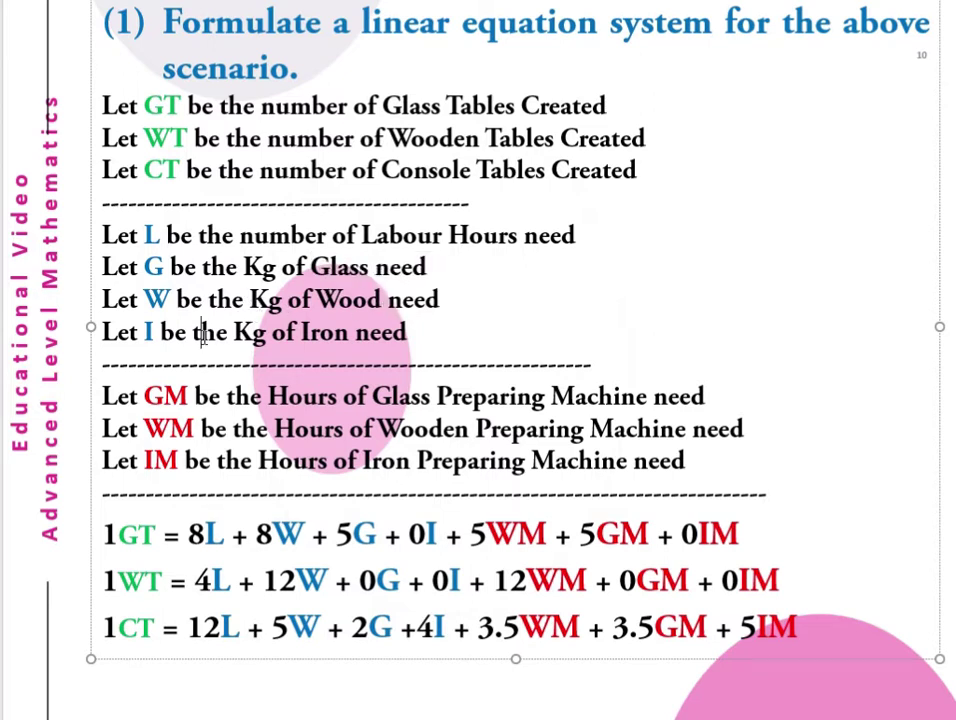
left_click(433, 331)
key("Up")
key("Up")
key("Up")
key("Up")
key("Up")
Relate the glass table's 8 labour hours, 8 kg wood, 5 kg glass, 0 kg iron to the 1GT equation.
left_click(157, 537)
key("shift+Home")
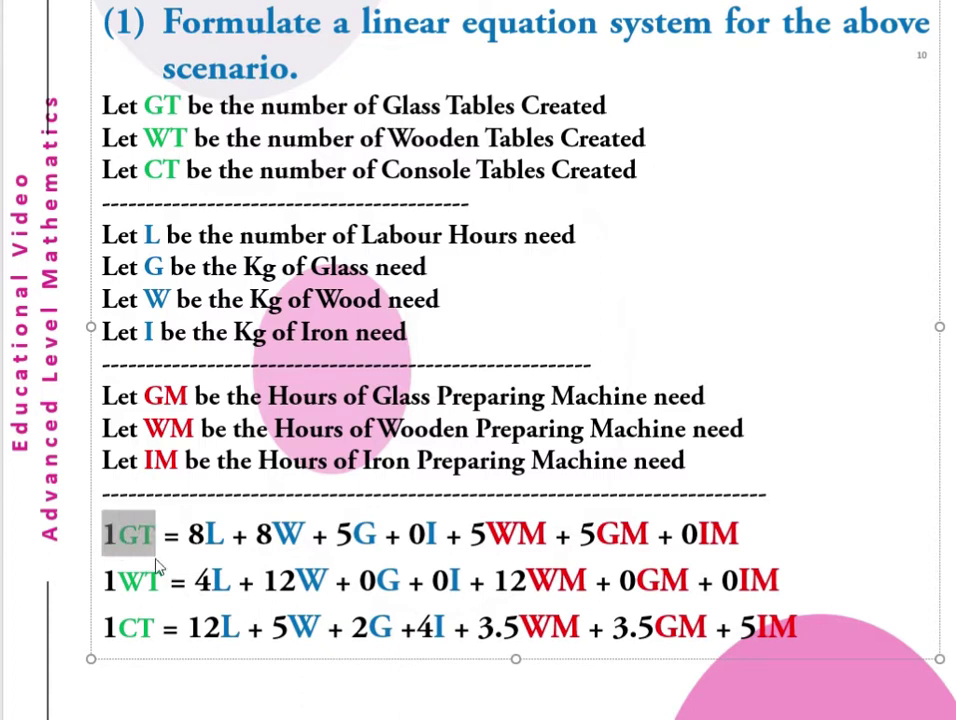
left_click_drag(222, 537, 190, 535)
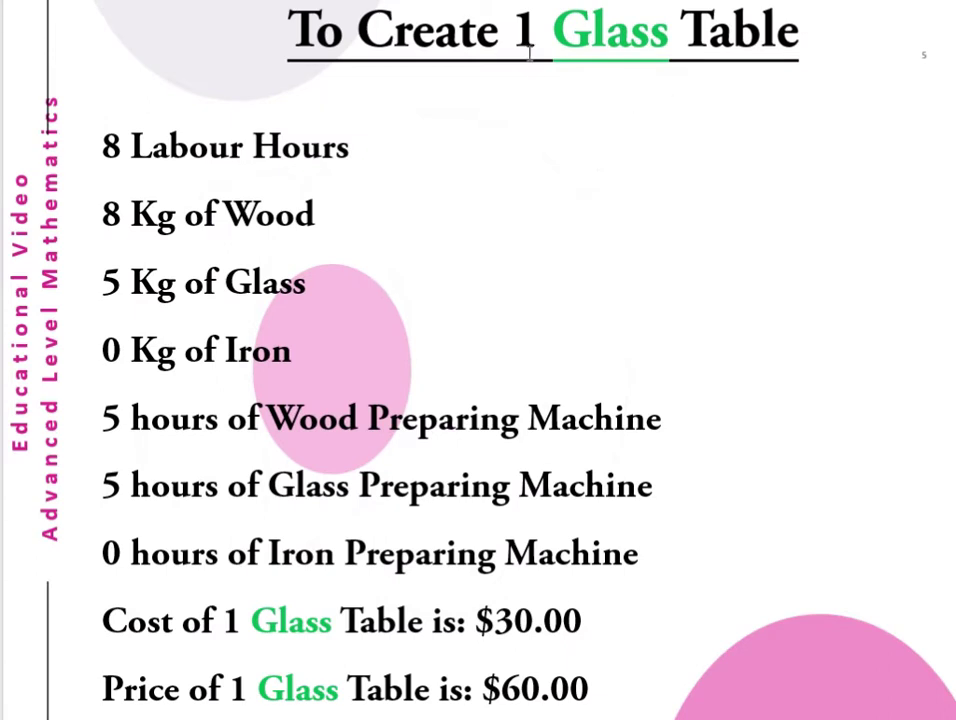
left_click_drag(105, 148, 163, 143)
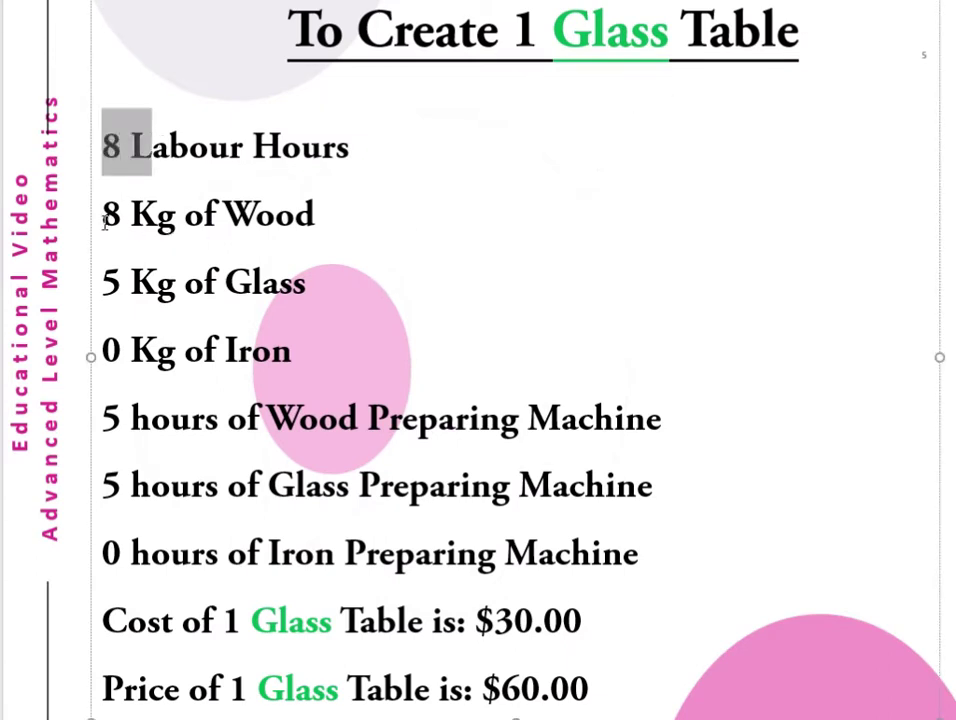
left_click_drag(104, 213, 228, 215)
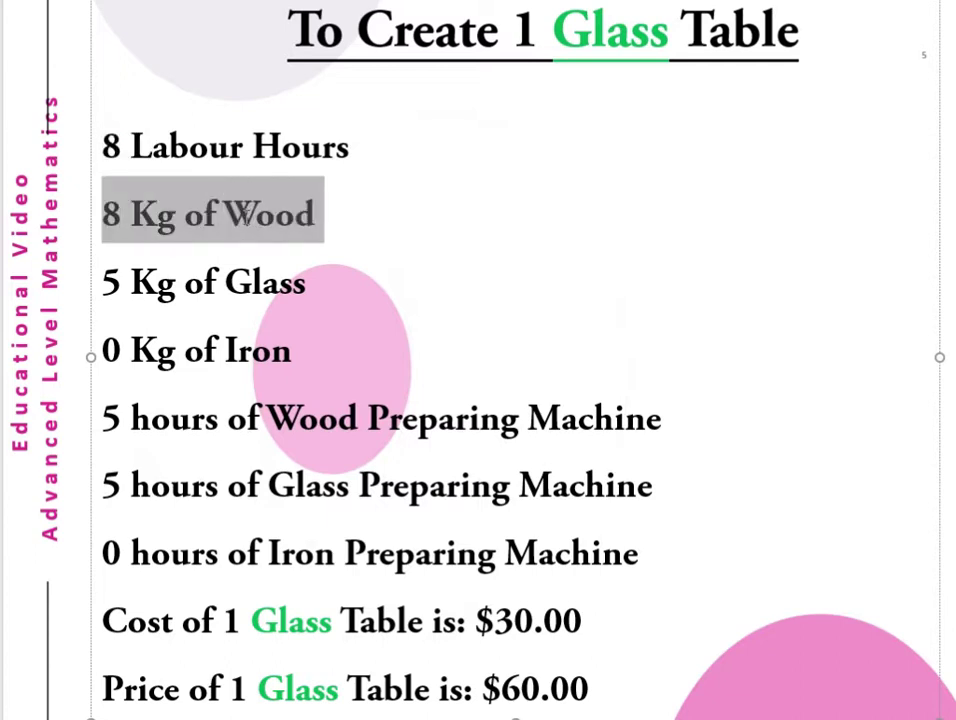
left_click_drag(103, 282, 232, 284)
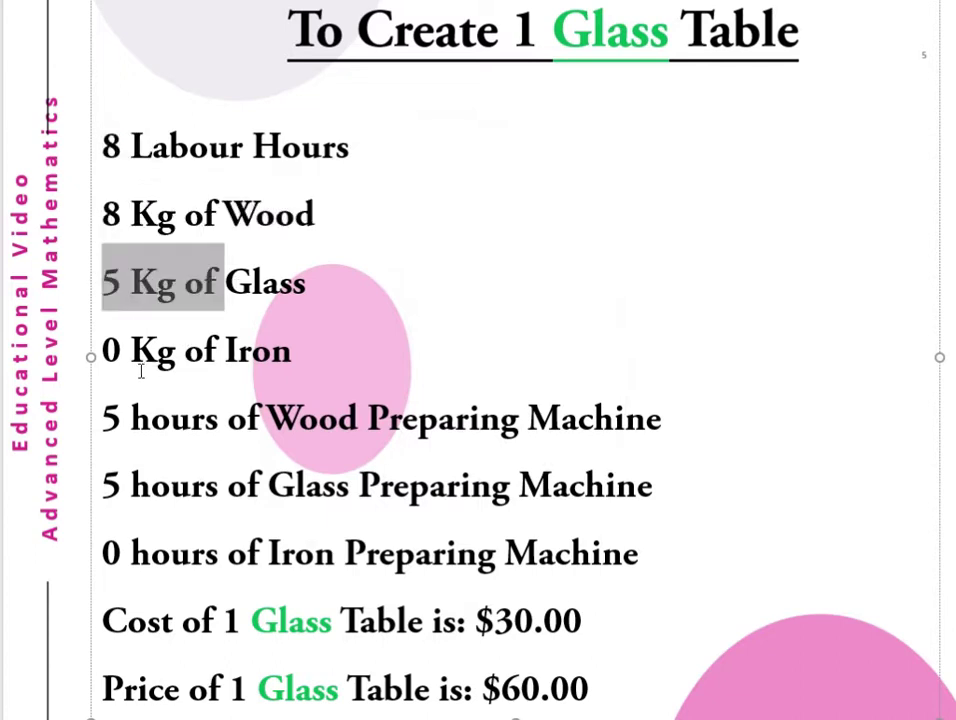
left_click_drag(103, 350, 243, 345)
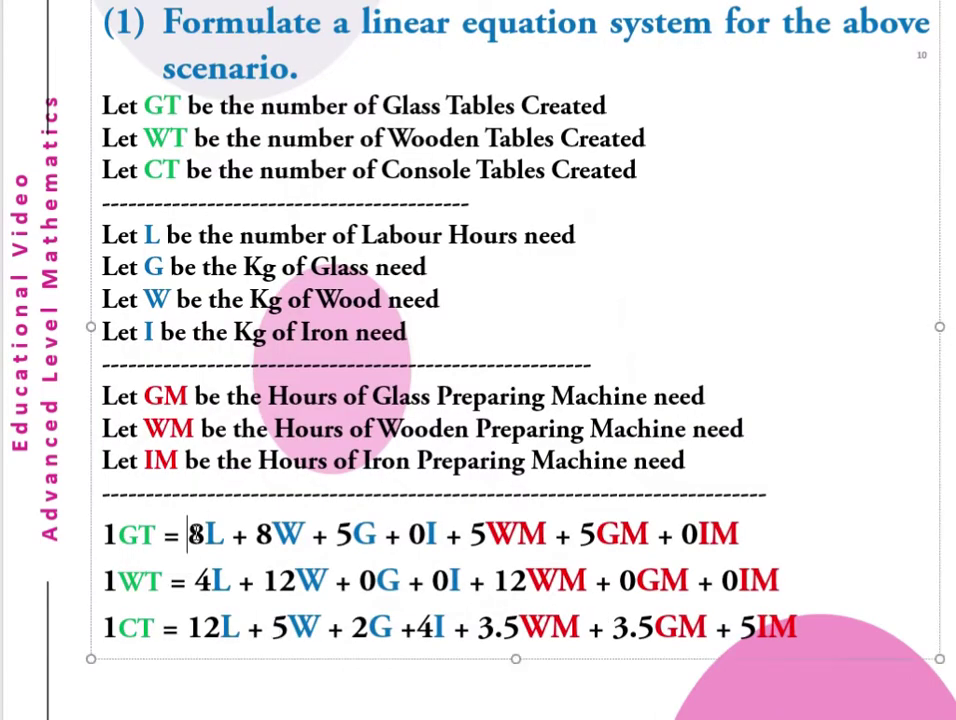
left_click_drag(188, 535, 304, 534)
left_click_drag(335, 535, 768, 539)
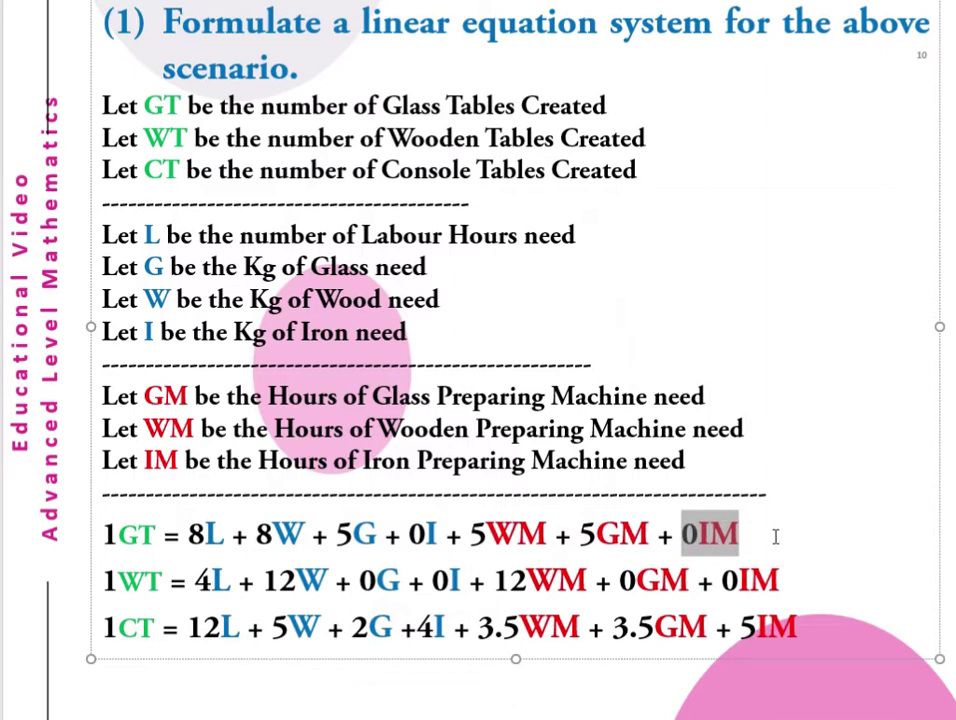
left_click(843, 519)
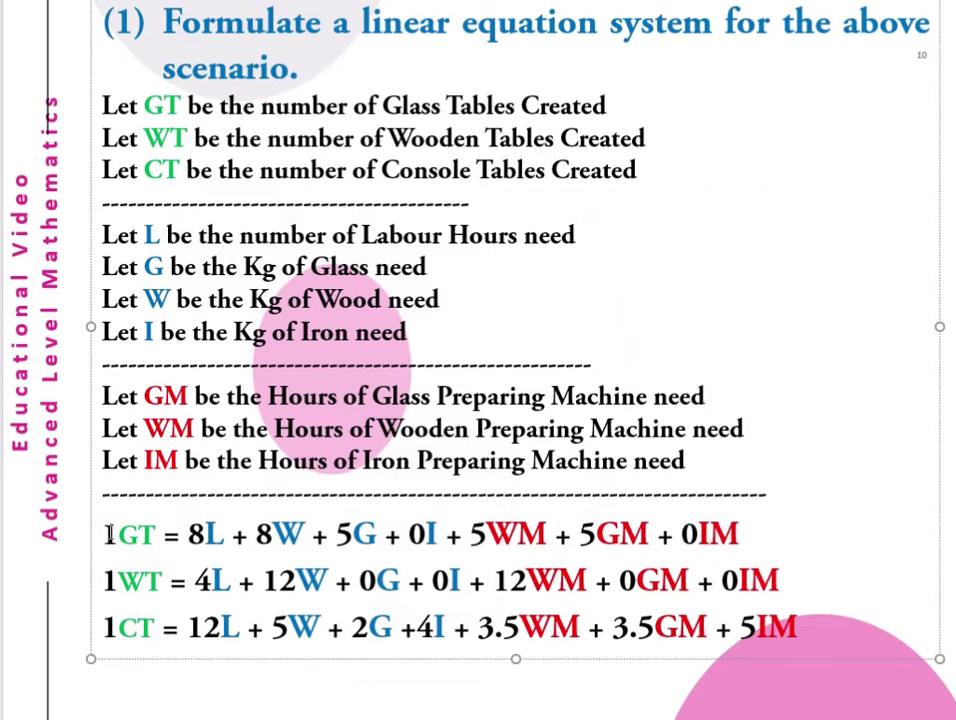
left_click_drag(110, 535, 754, 548)
left_click(208, 585)
Walk through the 1WT and 1CT equations, highlight all three together, then leave the slide.
left_click_drag(103, 582, 401, 582)
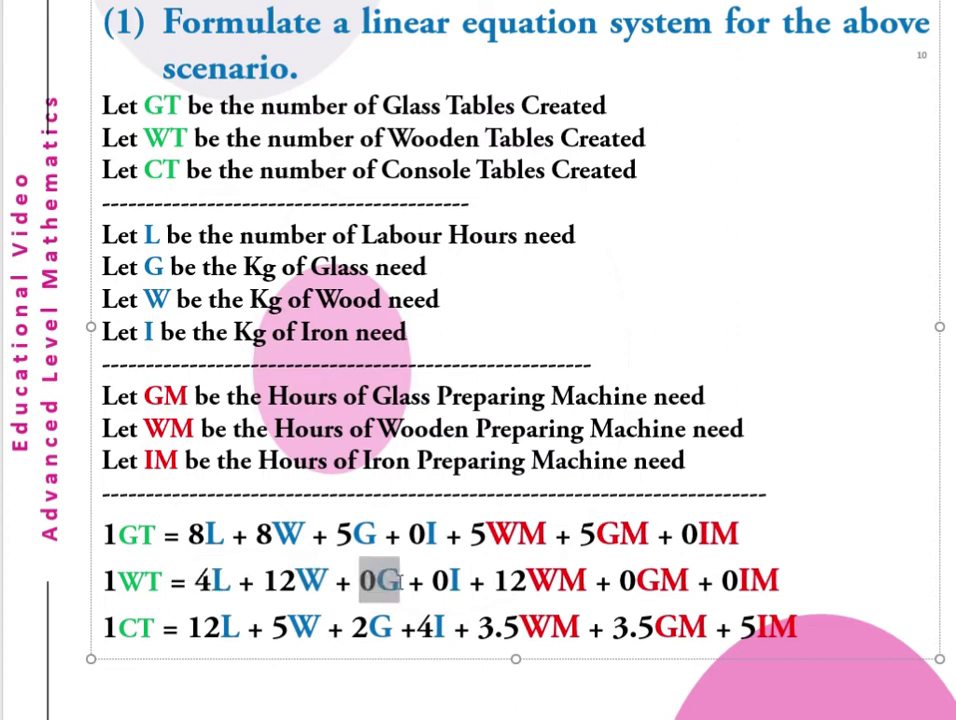
left_click(432, 580)
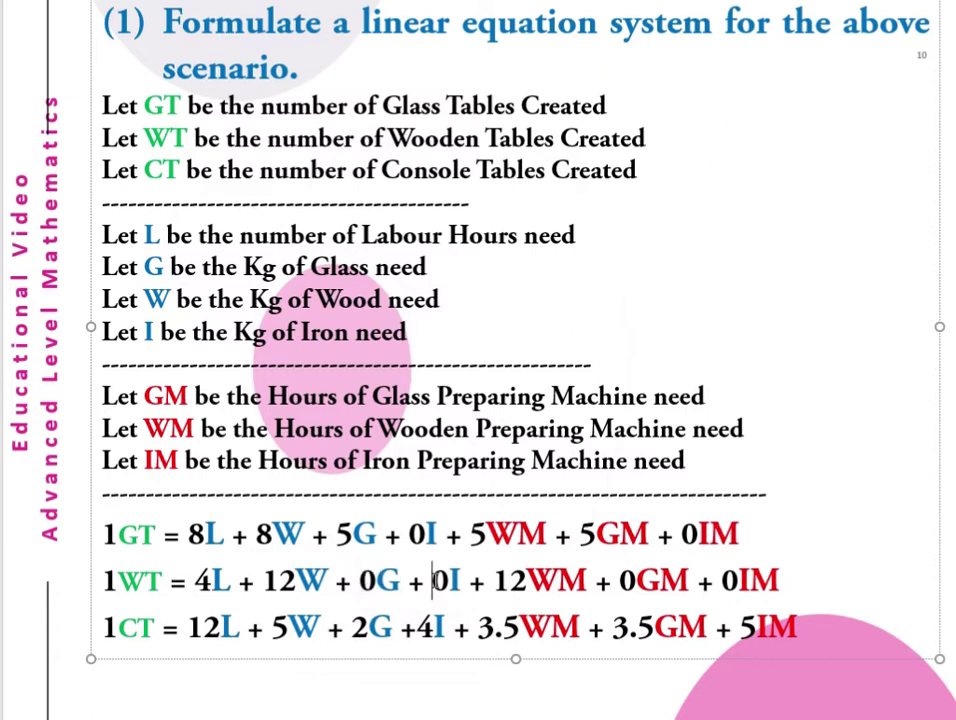
left_click_drag(432, 580, 782, 582)
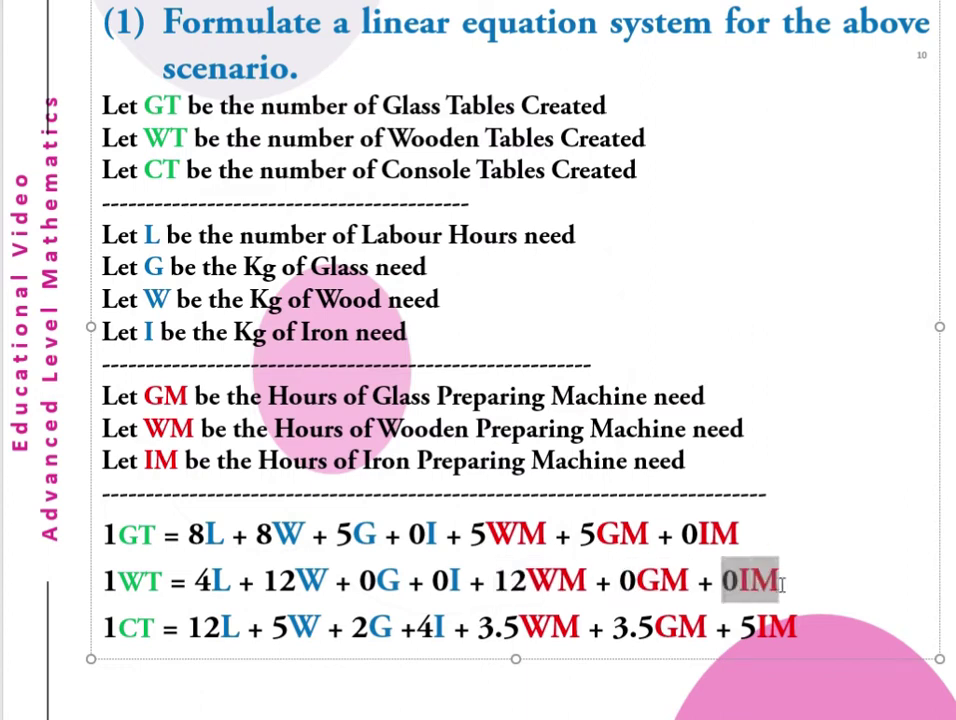
left_click(856, 578)
left_click_drag(104, 627, 680, 627)
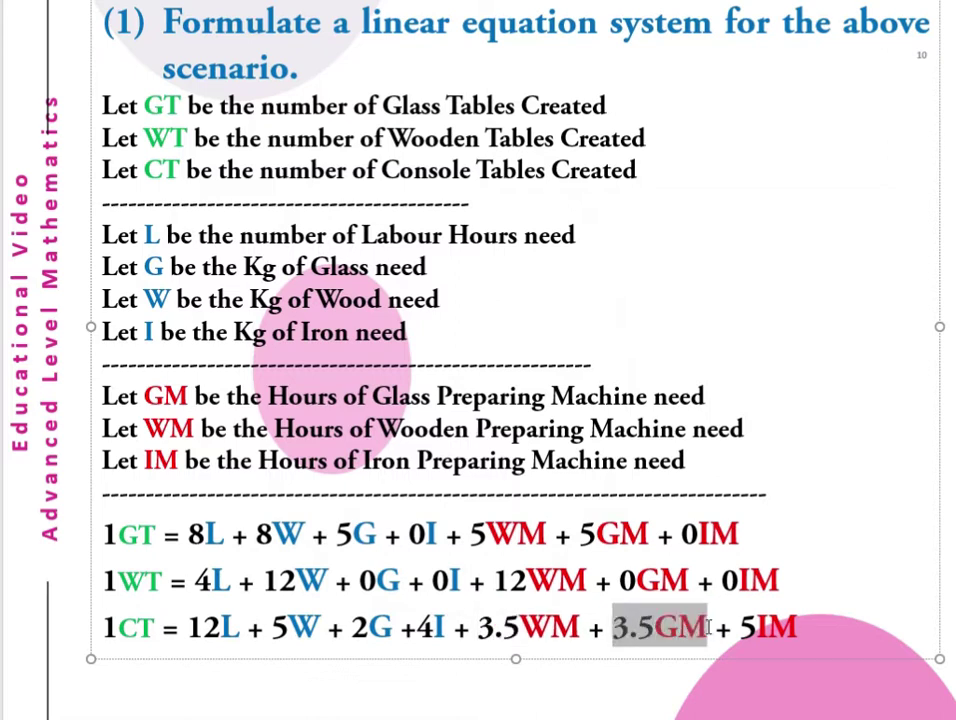
left_click(741, 627)
left_click_drag(741, 627, 797, 627)
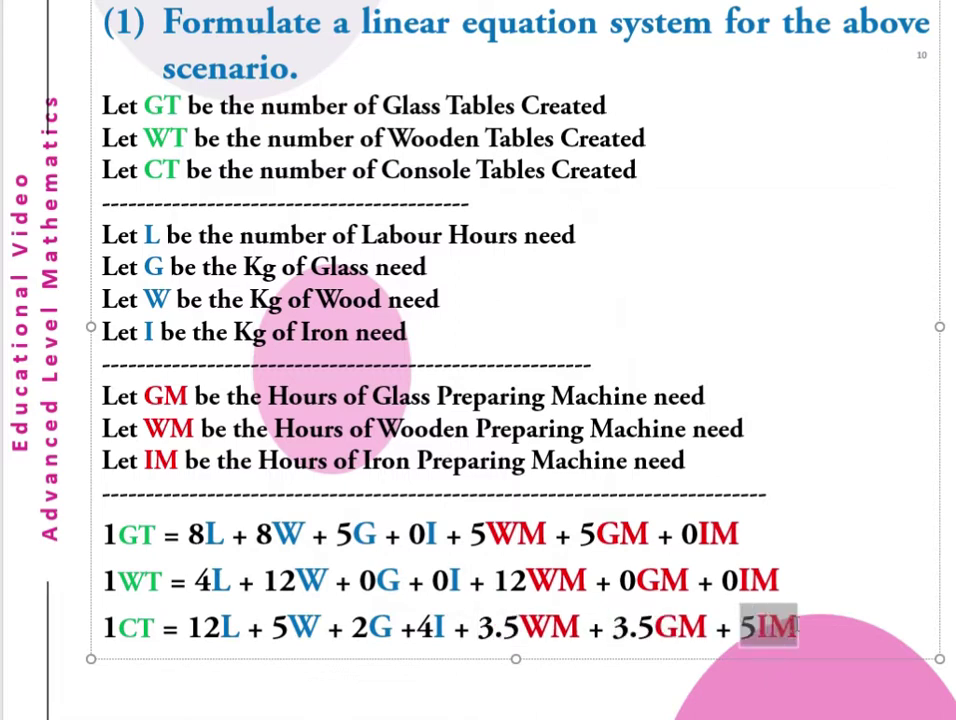
left_click(857, 492)
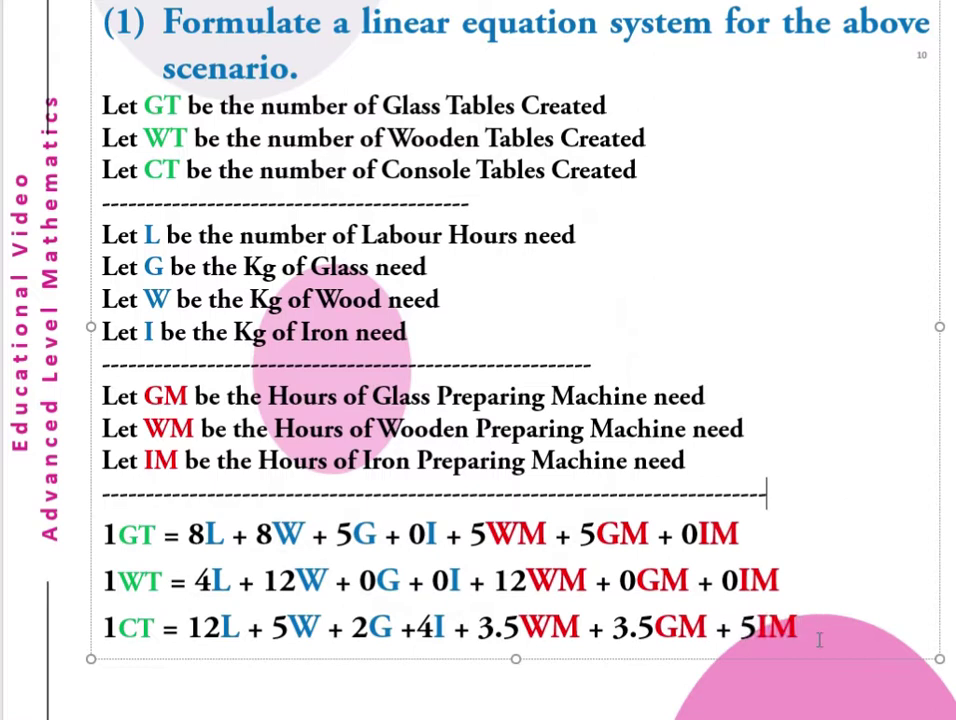
left_click_drag(794, 627, 106, 537)
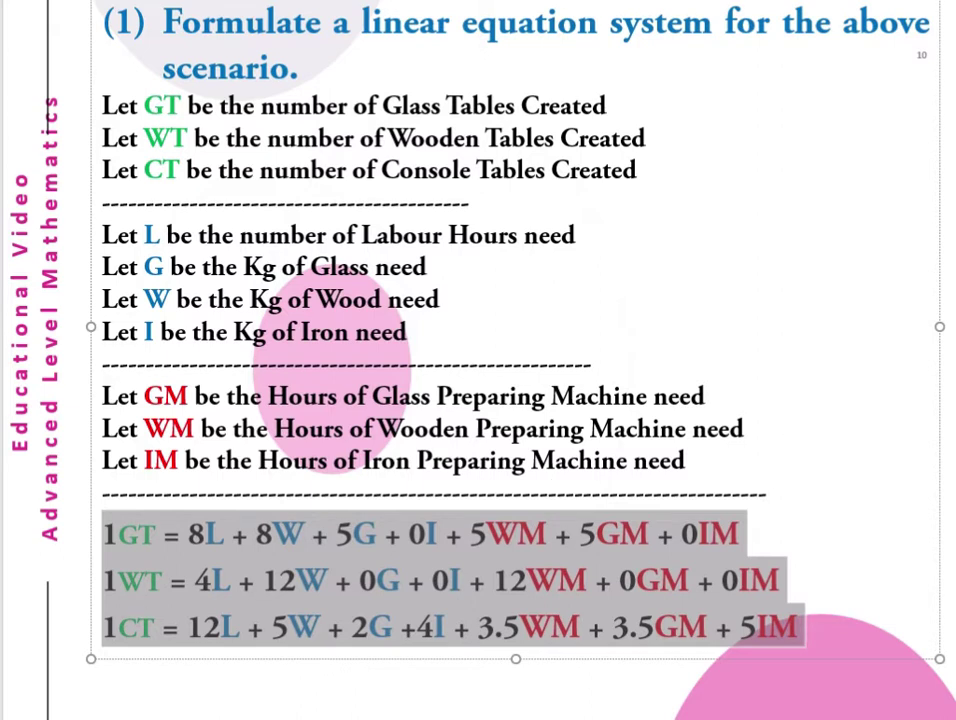
key("Escape")
key("Page_Down")
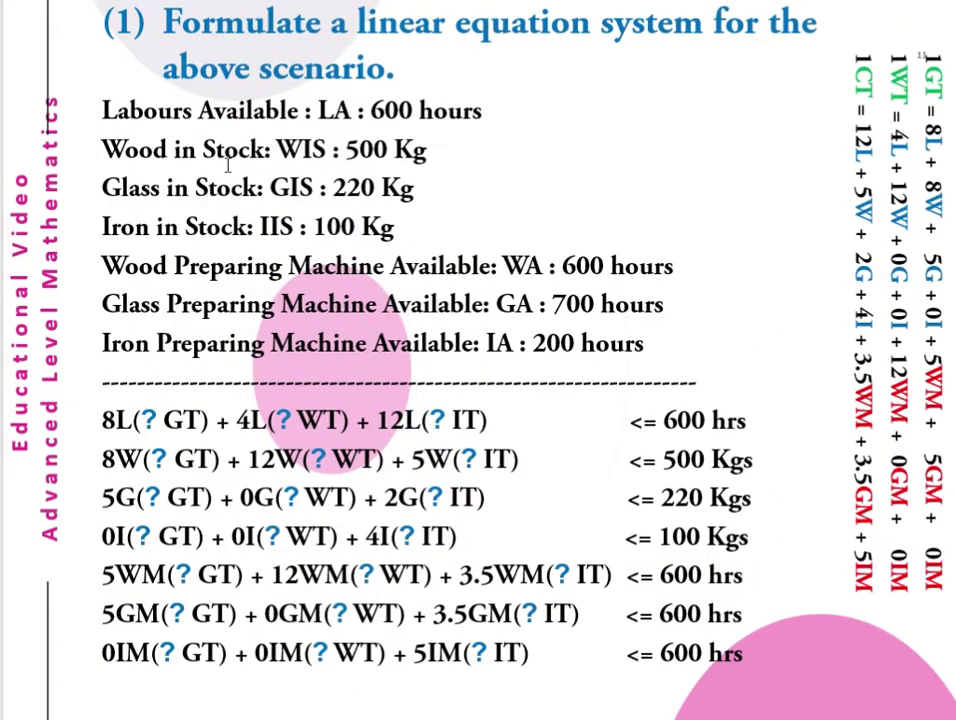
left_click_drag(104, 112, 481, 114)
left_click(320, 110)
double_click(320, 110)
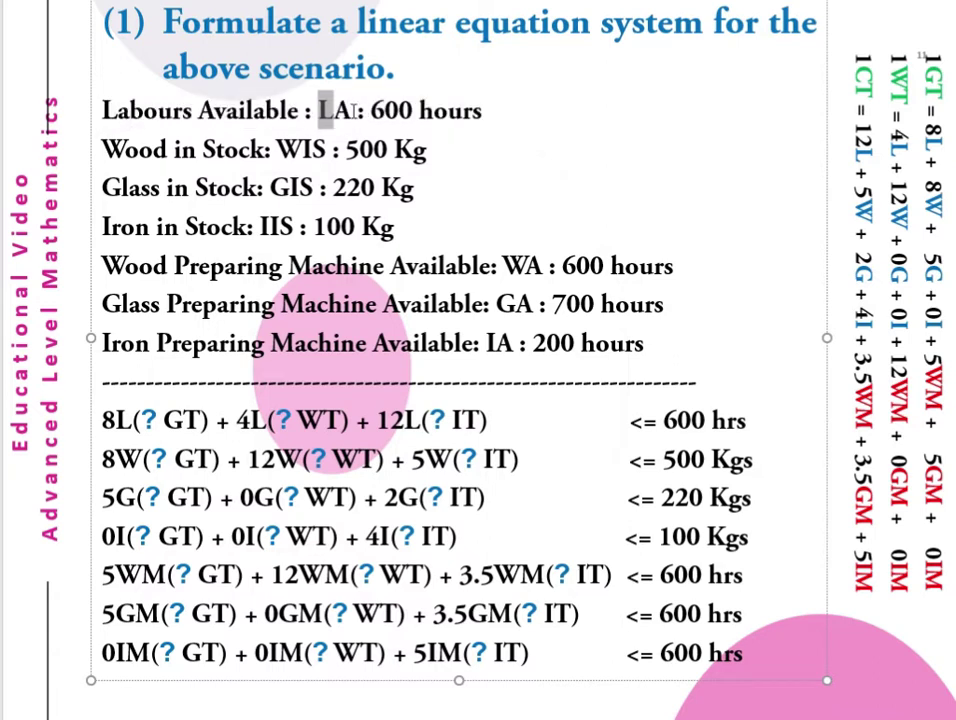
left_click_drag(371, 111, 479, 112)
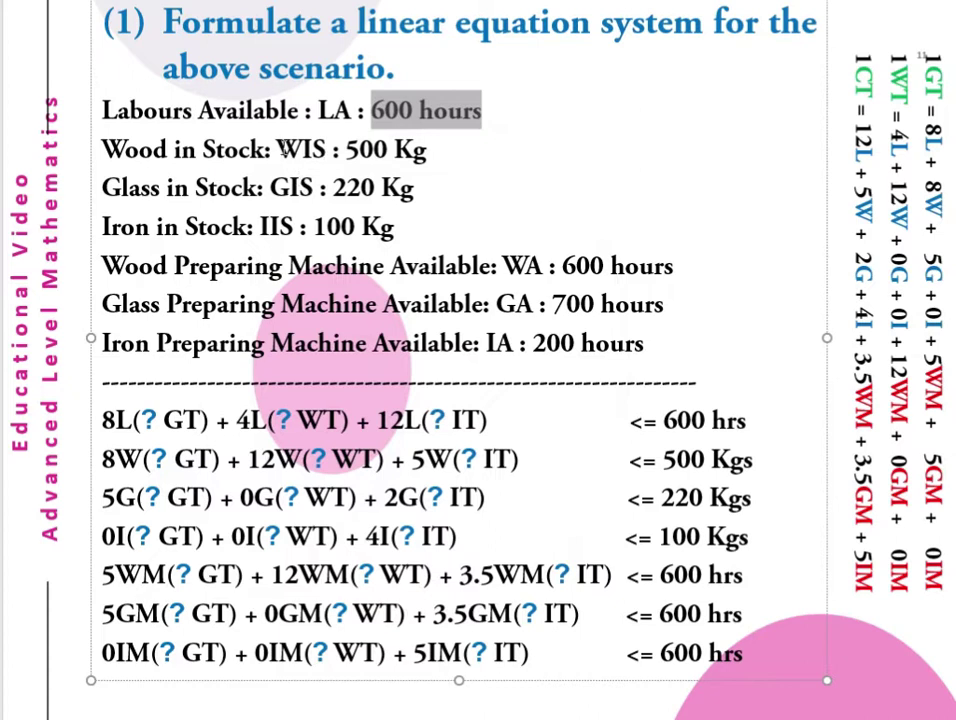
left_click_drag(277, 150, 427, 150)
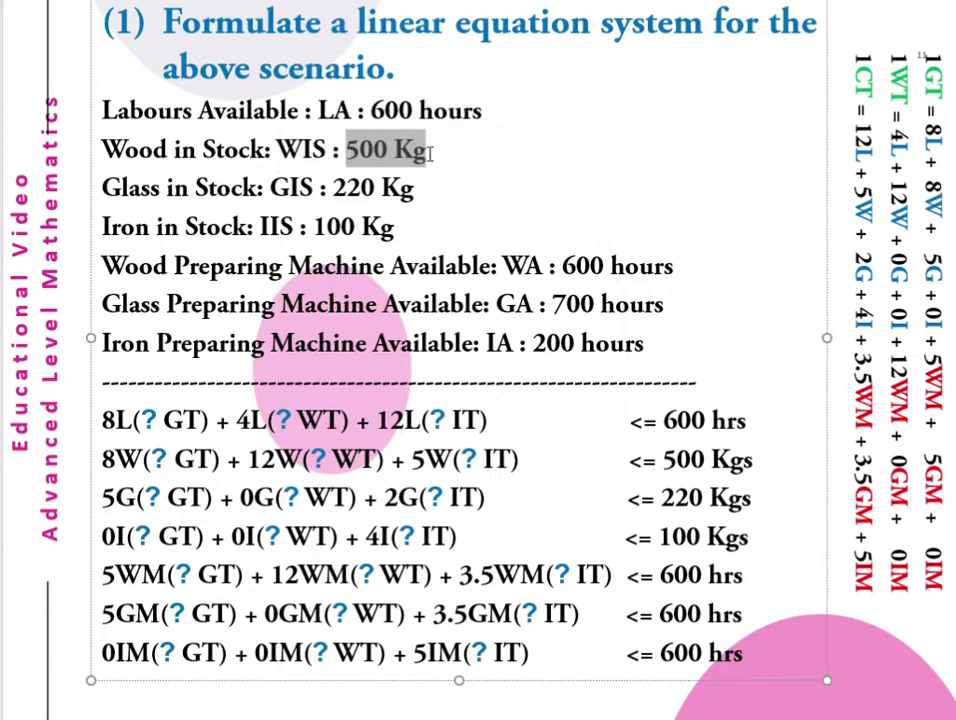
left_click_drag(271, 187, 417, 190)
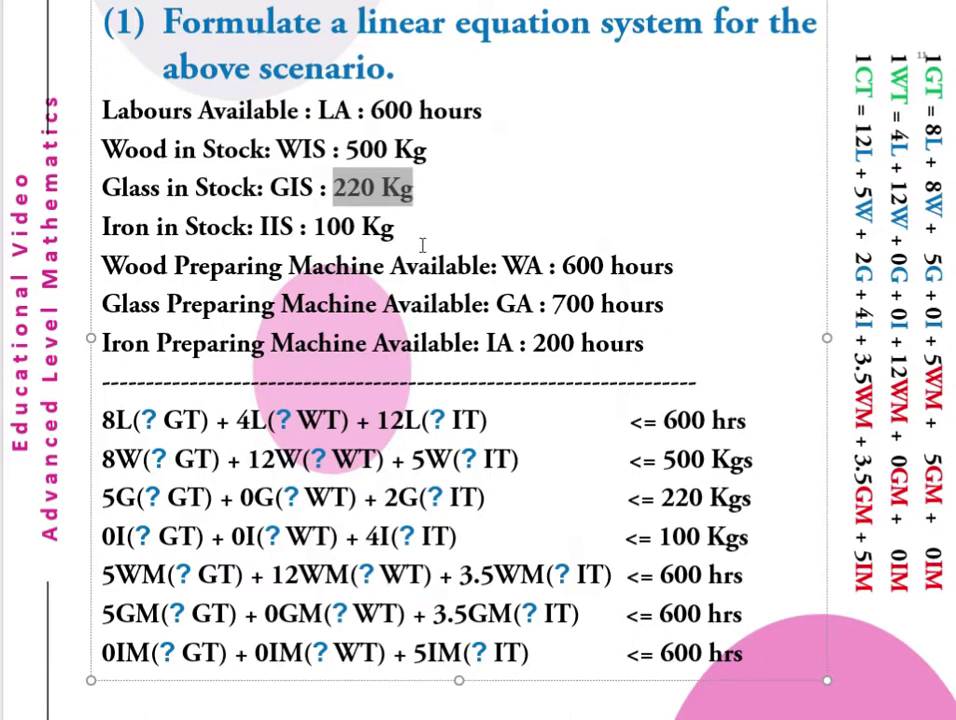
left_click_drag(260, 226, 401, 226)
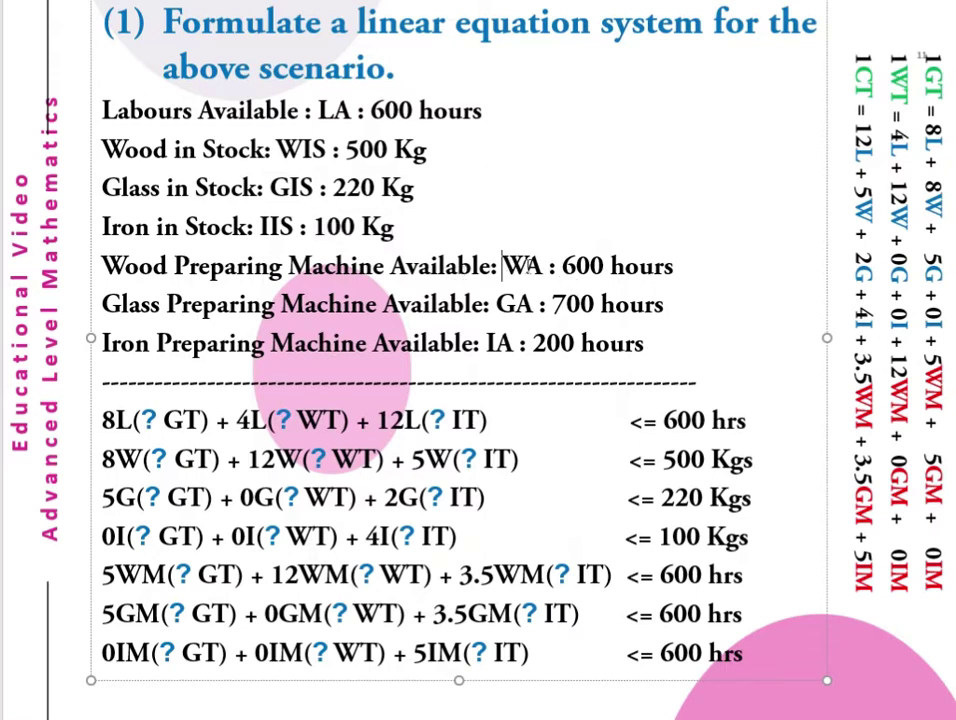
double_click(512, 265)
left_click_drag(560, 266, 681, 270)
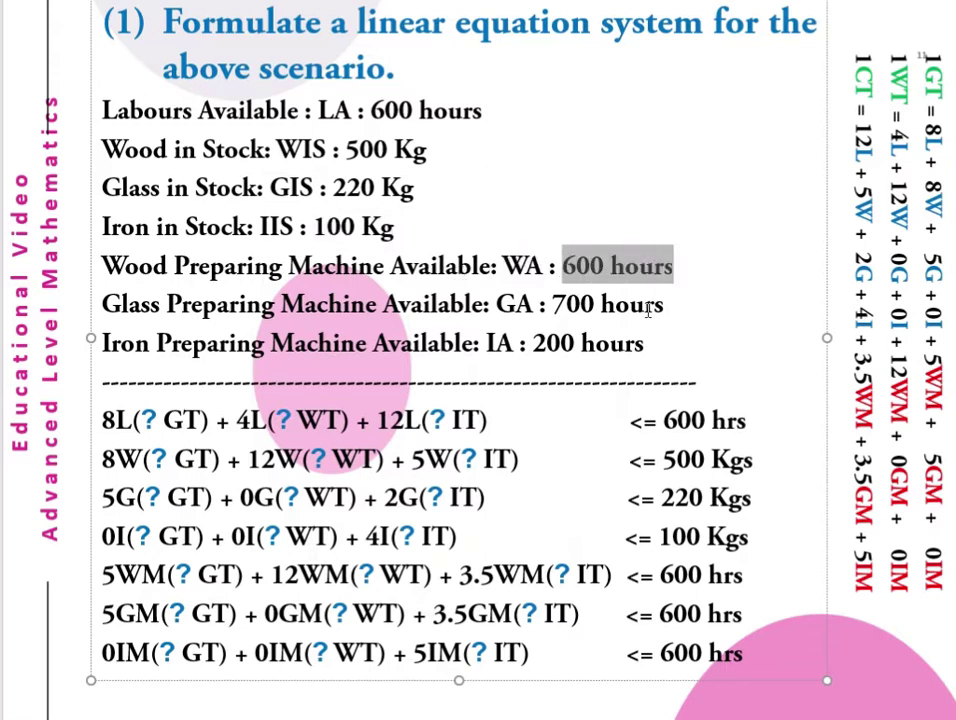
left_click_drag(497, 304, 665, 307)
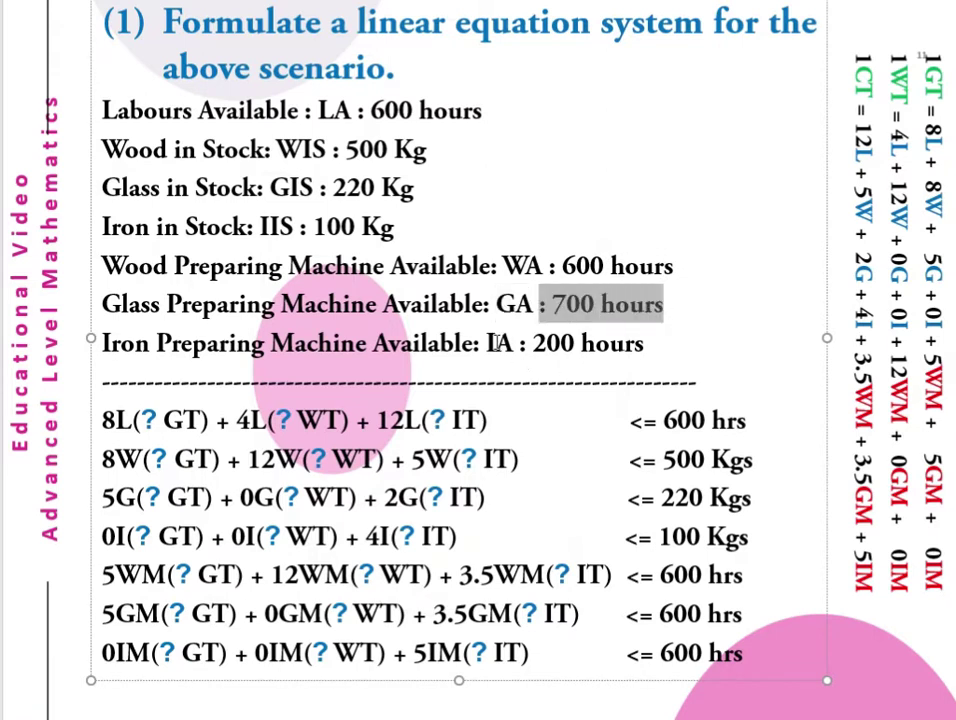
left_click_drag(489, 343, 654, 343)
left_click(942, 79)
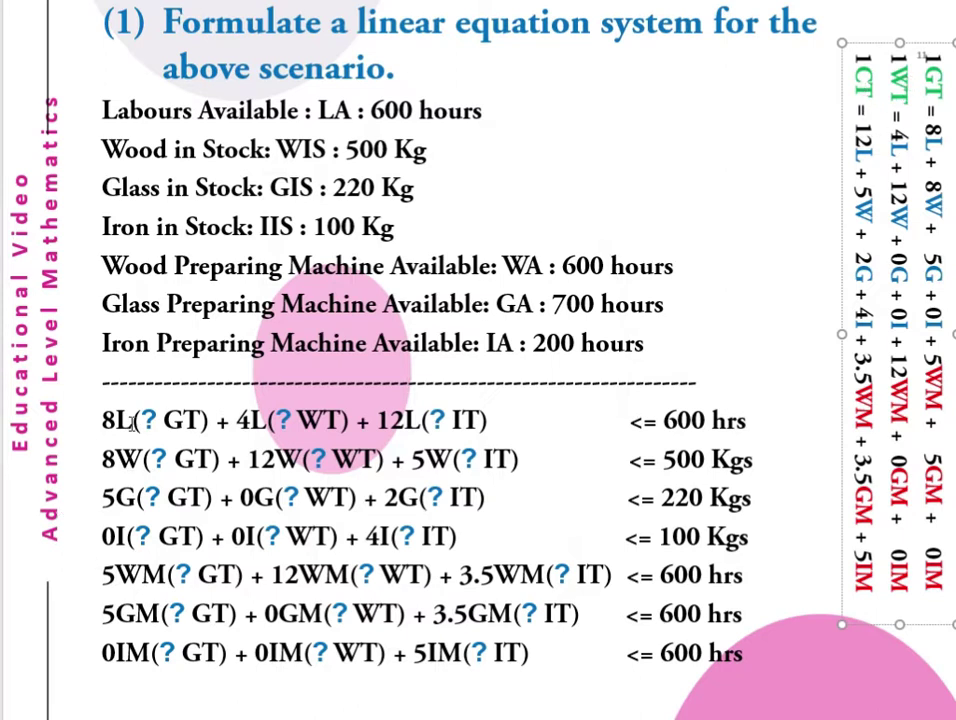
Highlight each coefficient and table variable in the labour equation: 8L GT, 4L WT, 12L IT.
double_click(107, 420)
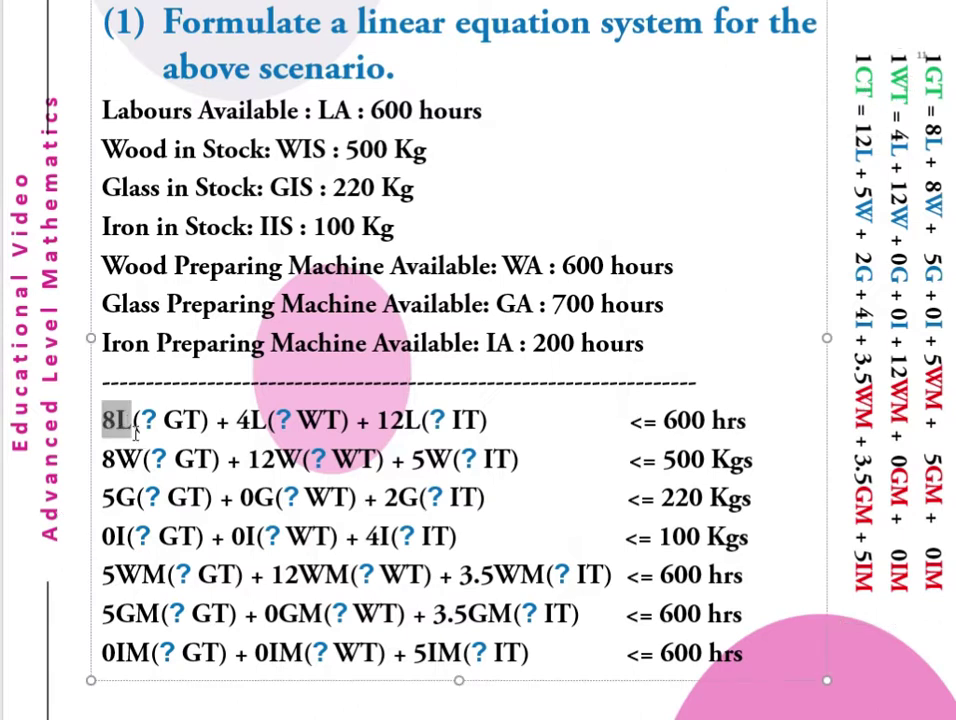
left_click(134, 427)
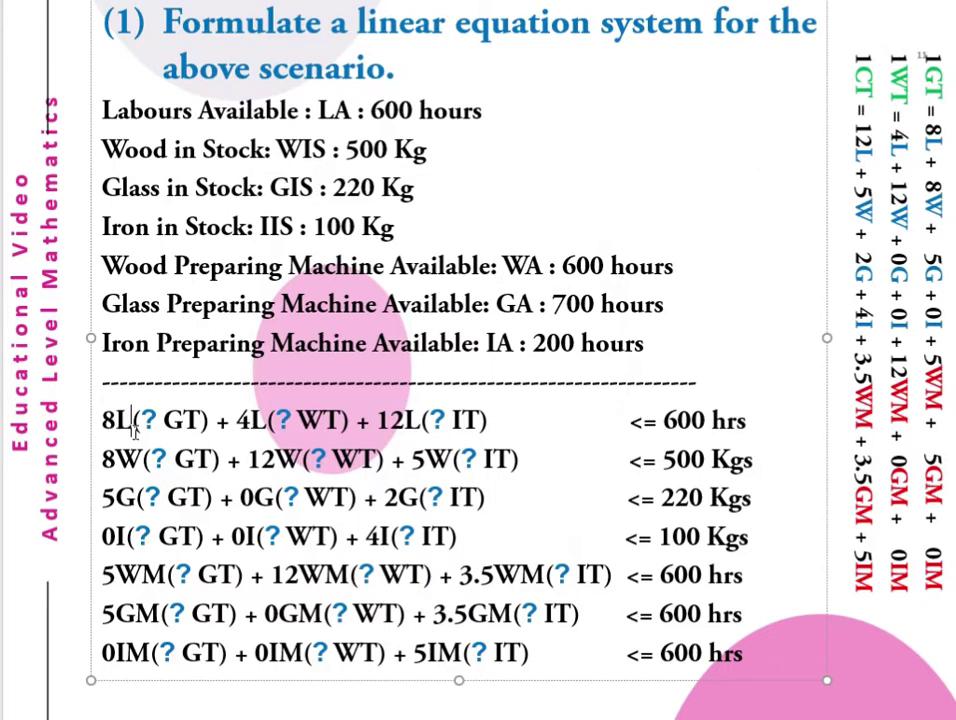
double_click(149, 420)
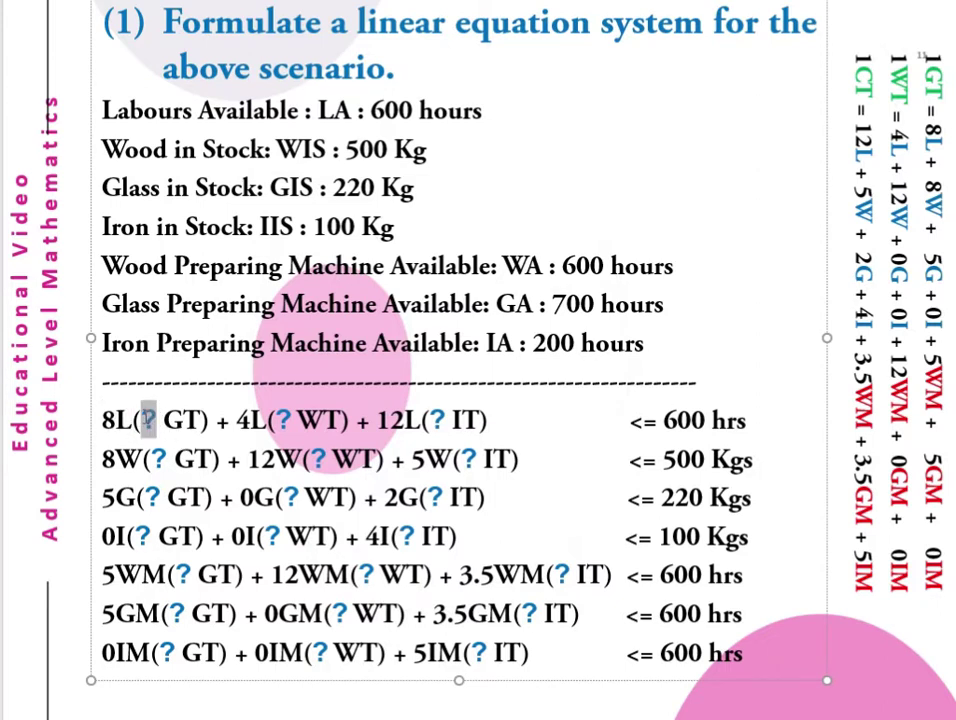
double_click(192, 421)
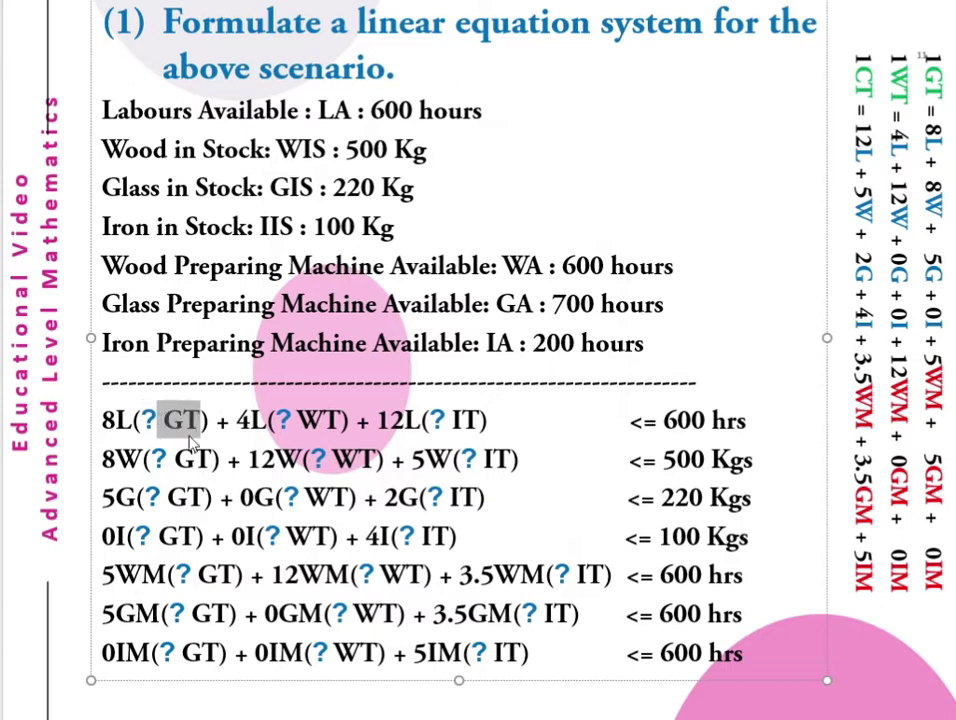
left_click_drag(252, 420, 238, 421)
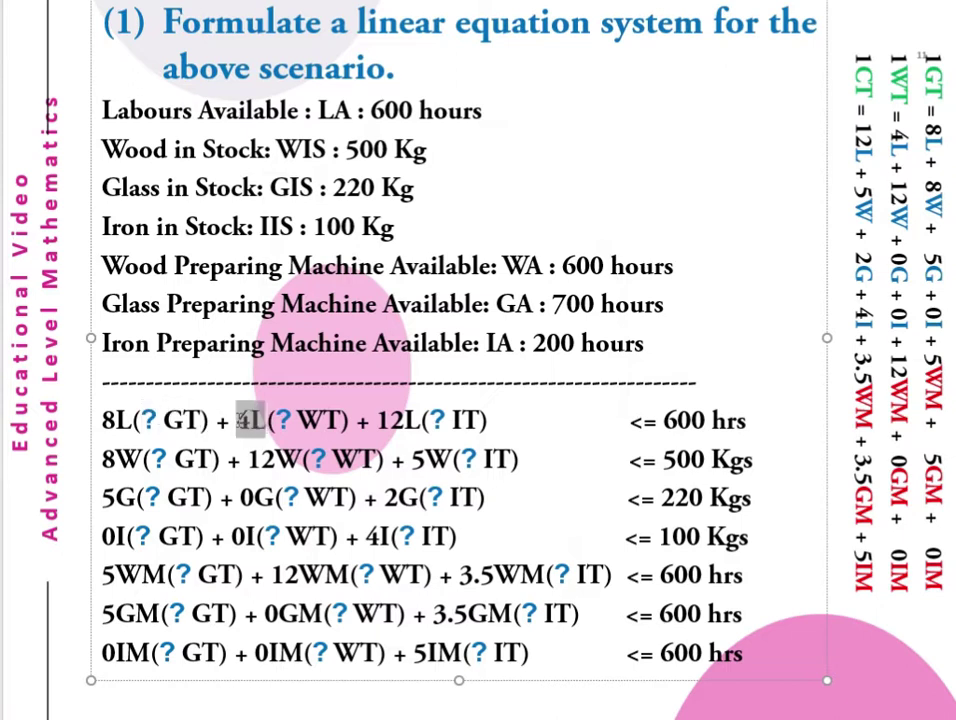
double_click(284, 420)
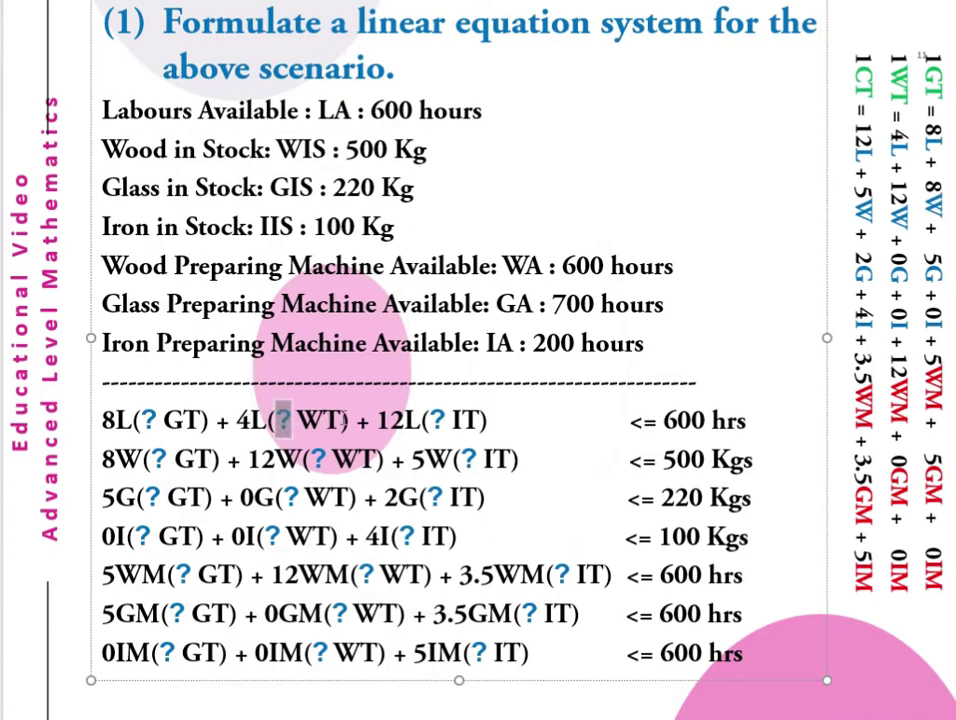
double_click(320, 420)
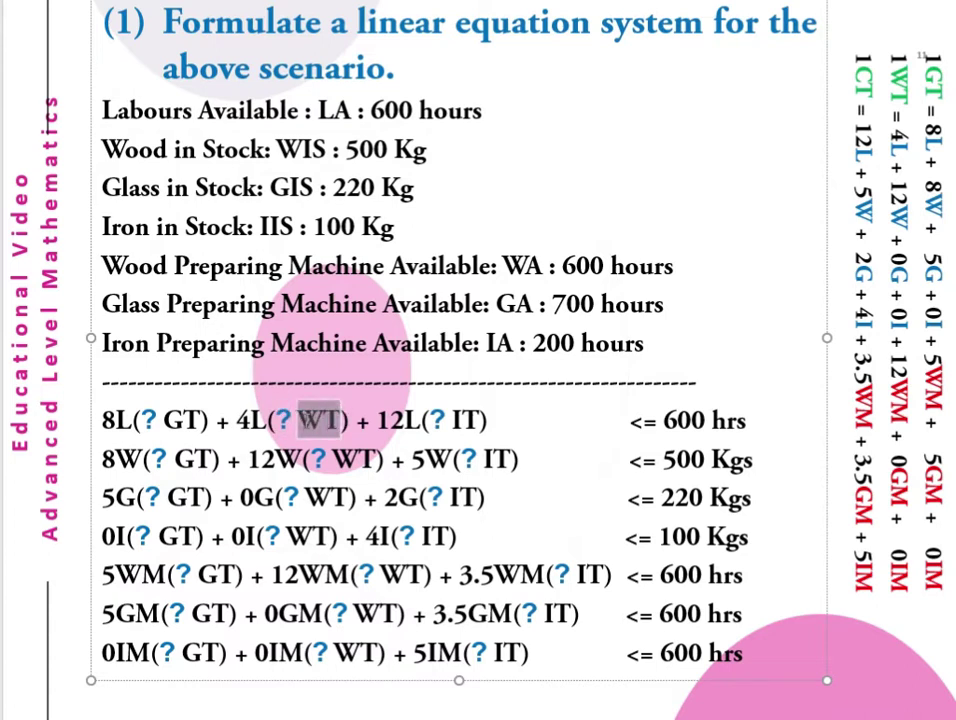
left_click_drag(377, 420, 404, 421)
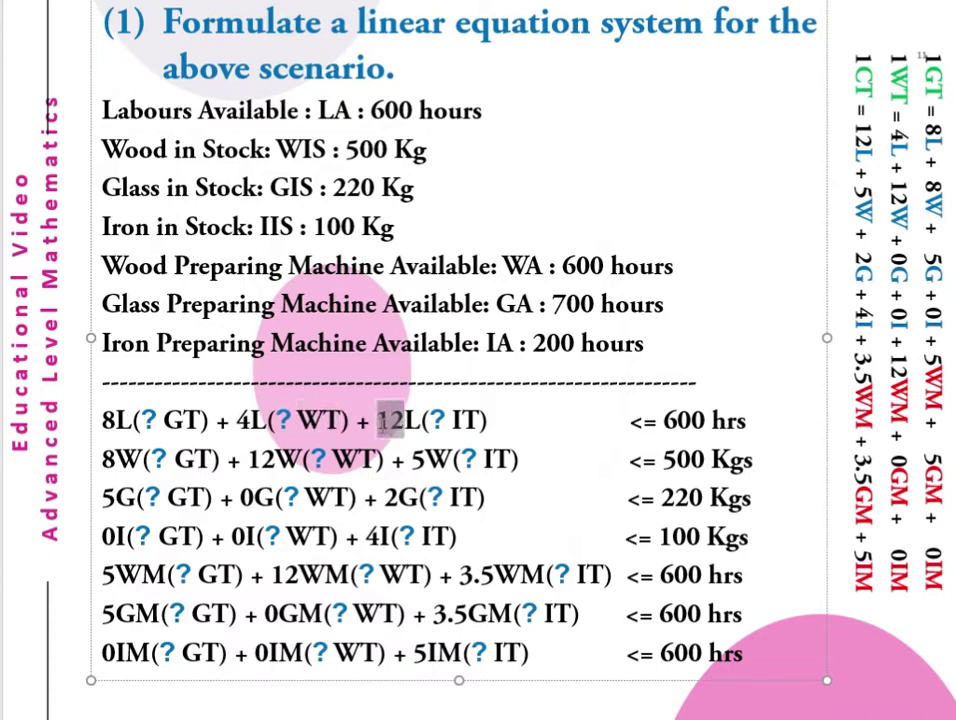
double_click(437, 420)
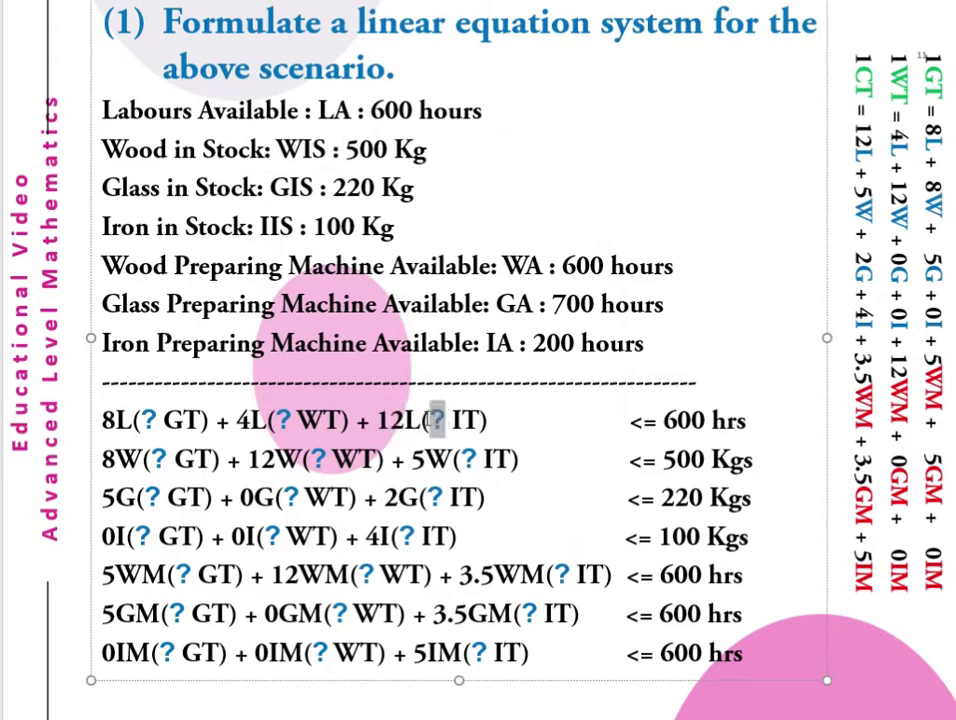
left_click_drag(484, 420, 452, 420)
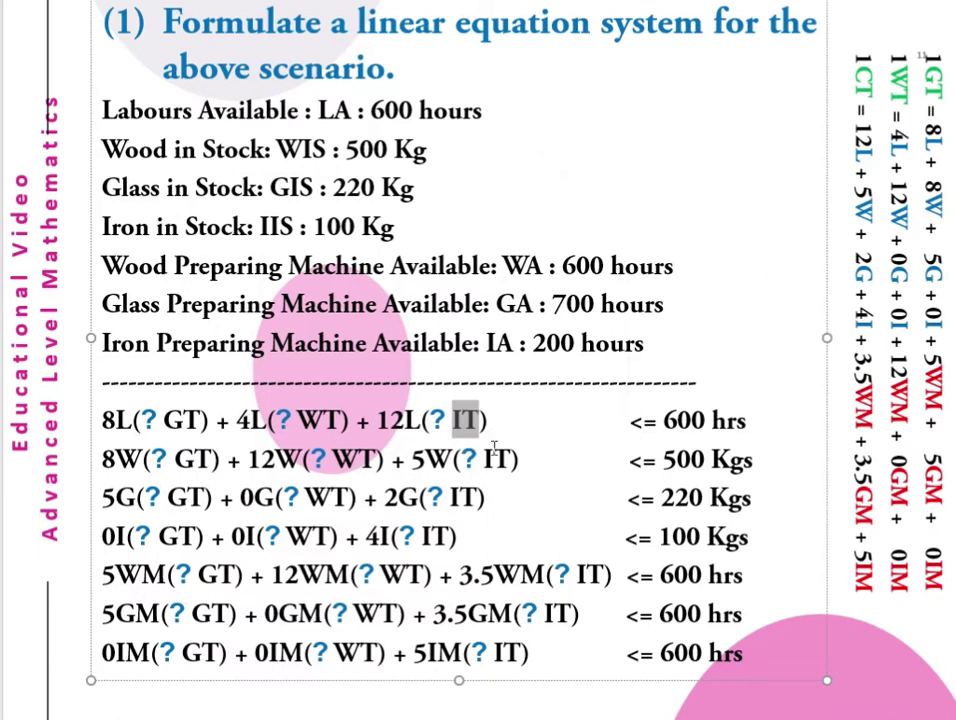
Highlight the whole labour equation, its 600 hrs limit and the Labours Available line.
left_click_drag(540, 422, 110, 424)
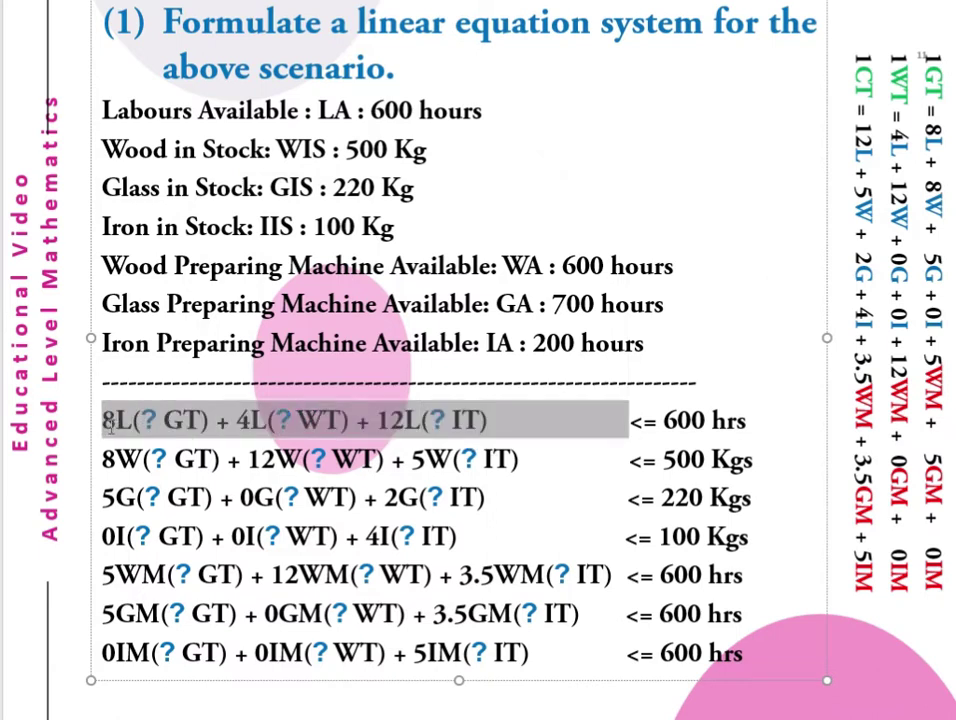
left_click_drag(748, 421, 630, 424)
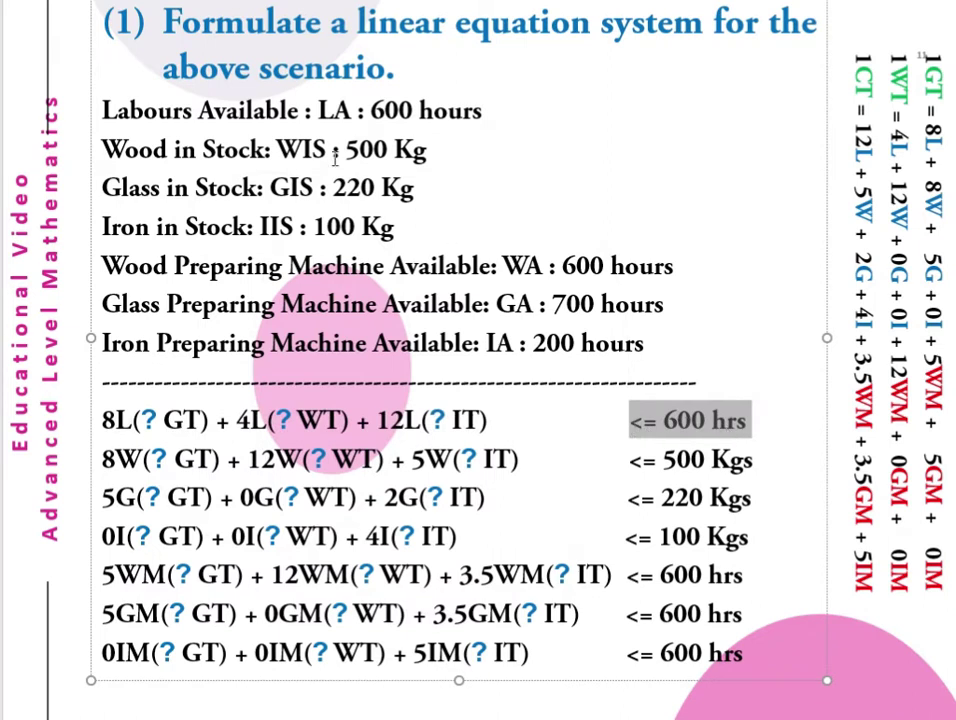
left_click_drag(485, 116, 160, 113)
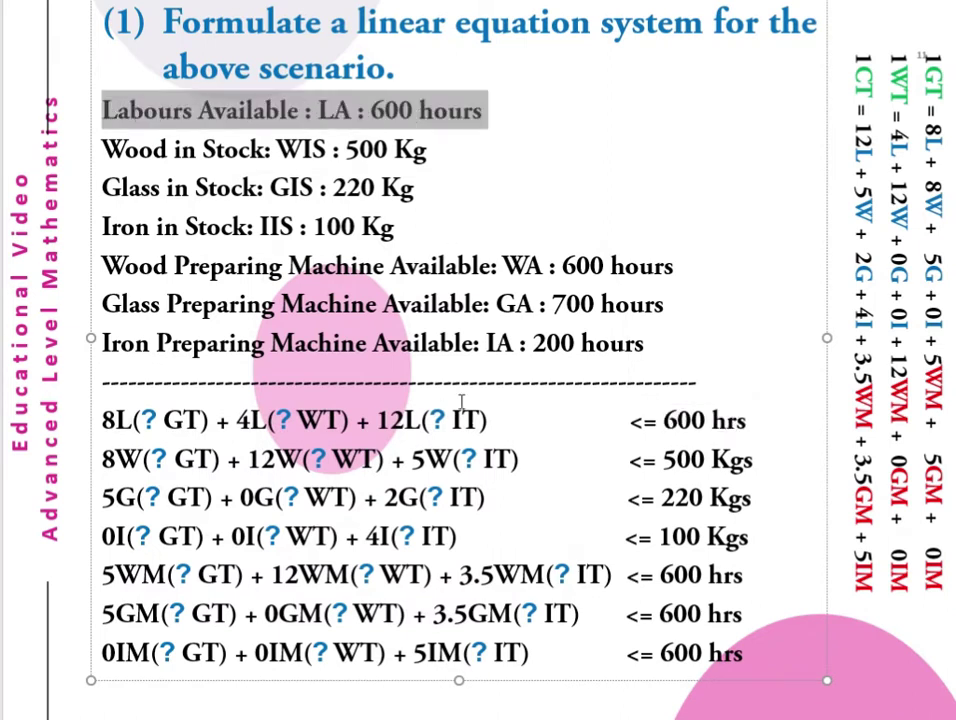
left_click_drag(628, 421, 99, 425)
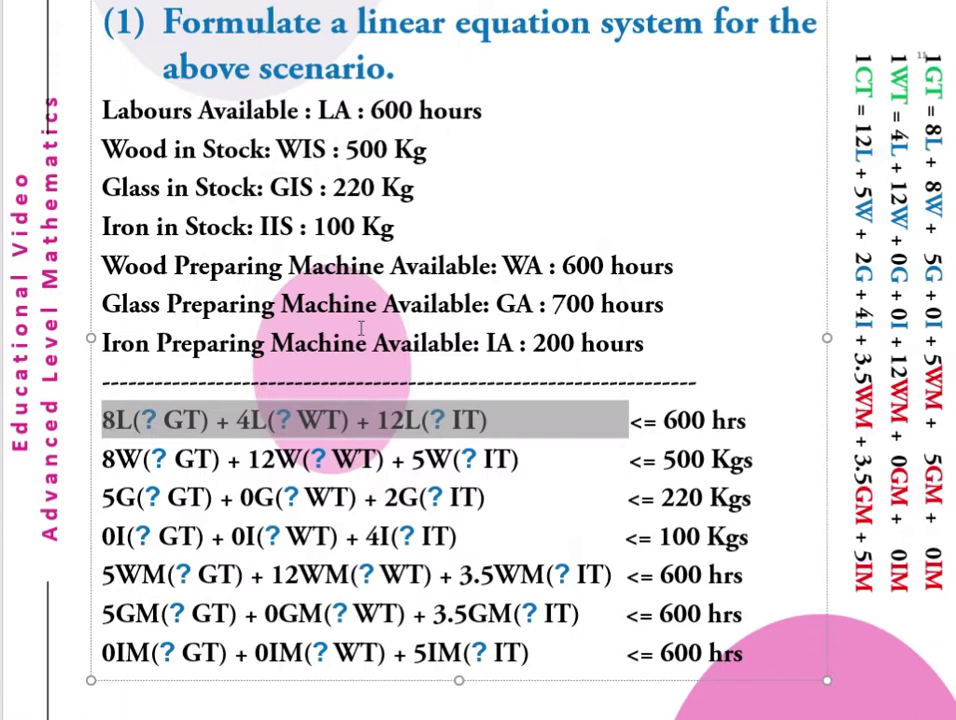
left_click(733, 311)
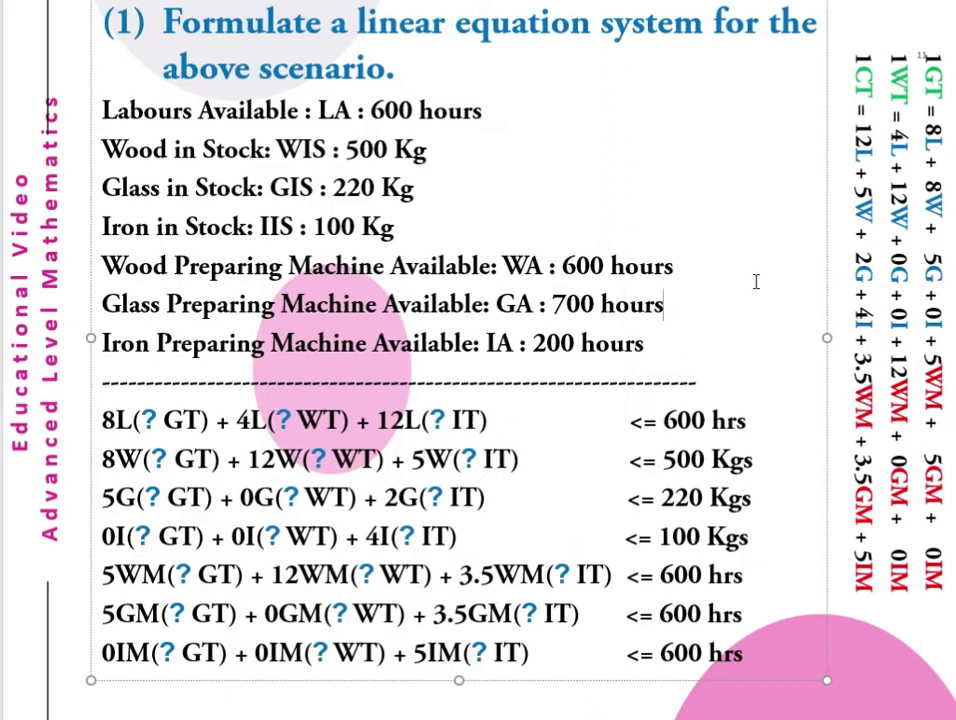
Highlight the wood equation's 500 Kgs limit, 8W coefficient, and wooden and console table terms.
left_click(757, 460)
left_click_drag(760, 458, 664, 460)
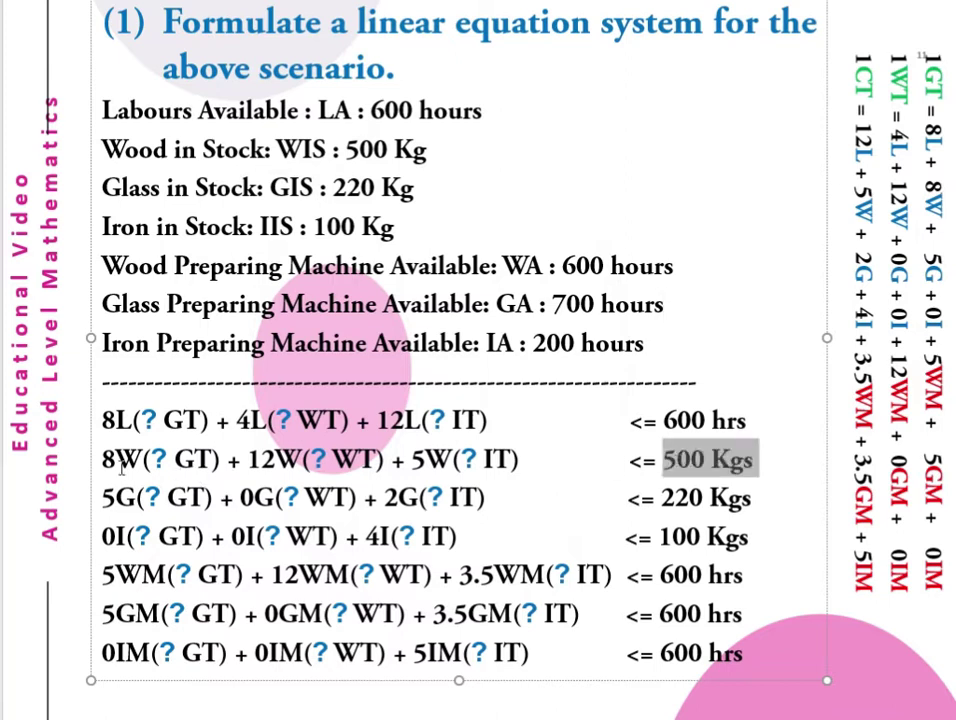
left_click_drag(80, 459, 143, 461)
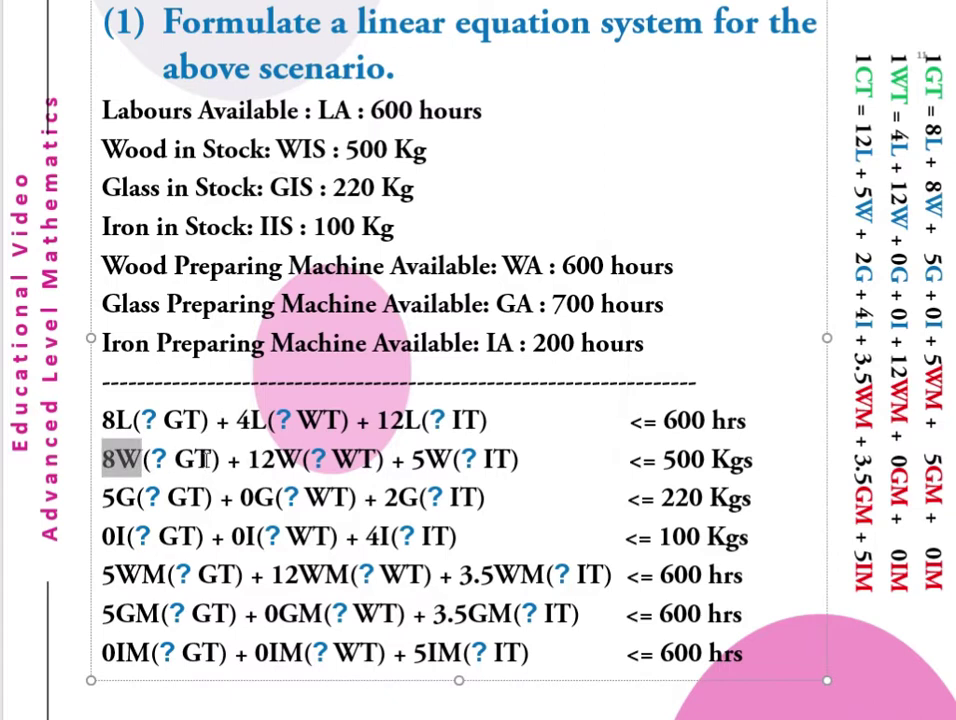
left_click(241, 457)
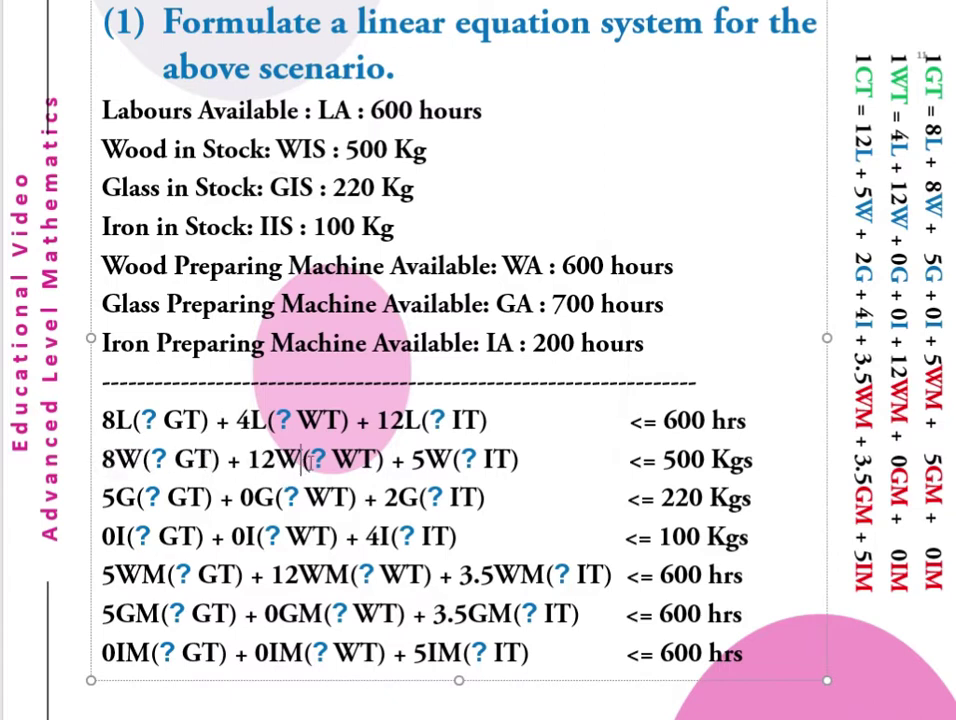
left_click_drag(303, 459, 376, 459)
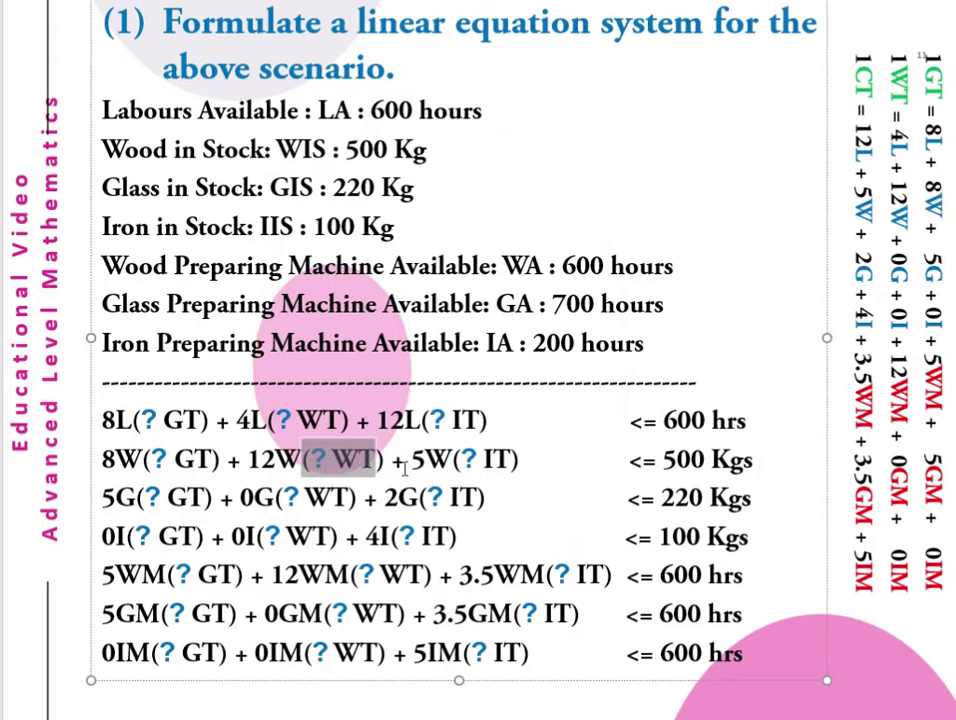
left_click(414, 459)
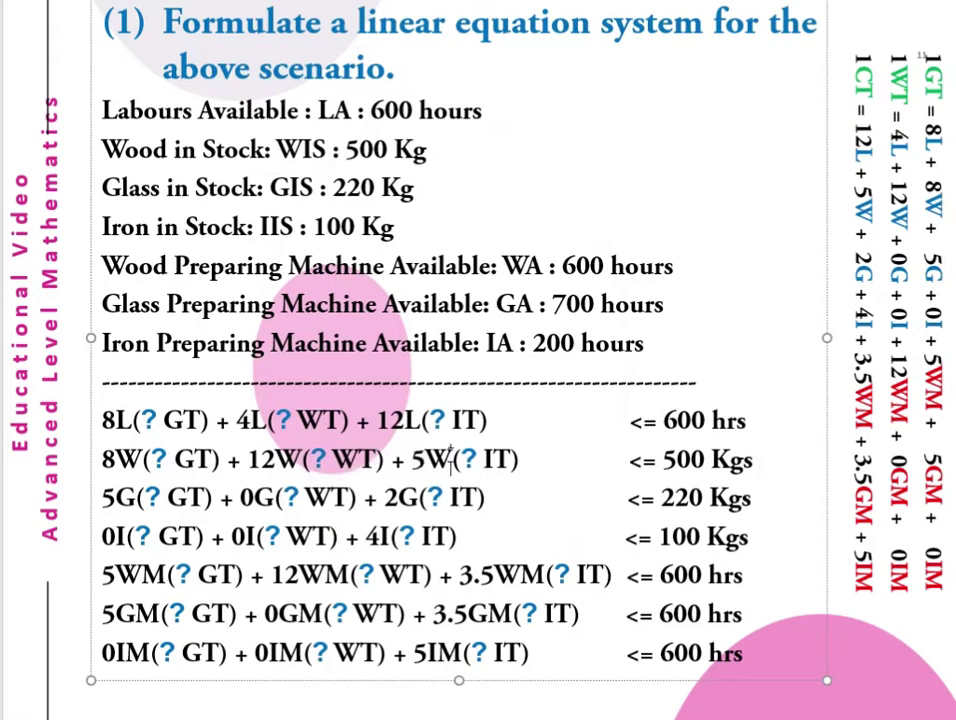
left_click_drag(466, 459, 515, 459)
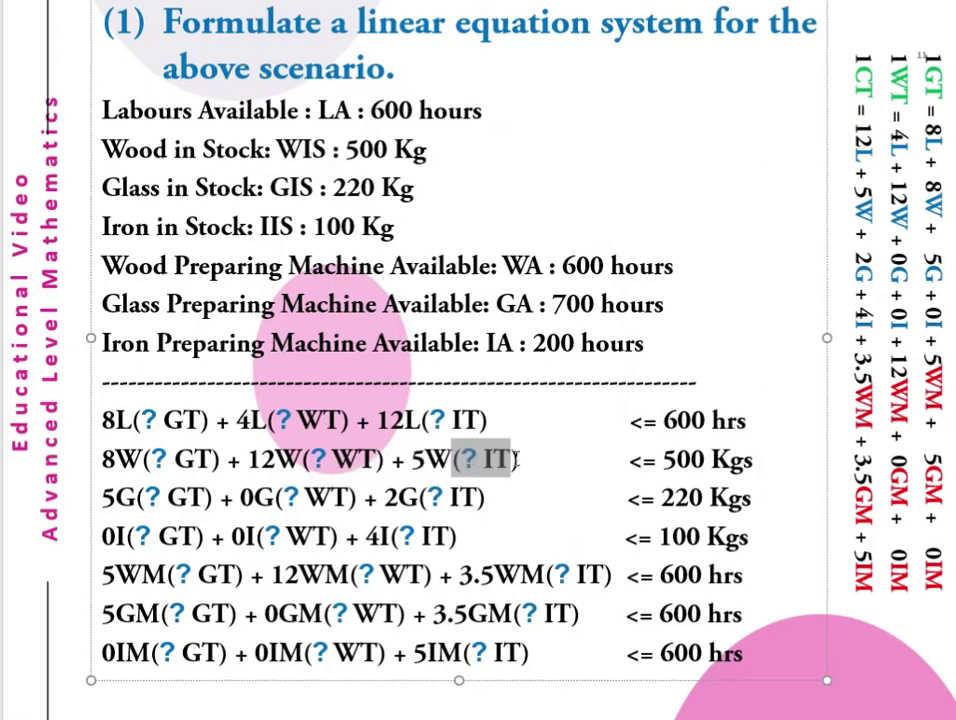
left_click(807, 490)
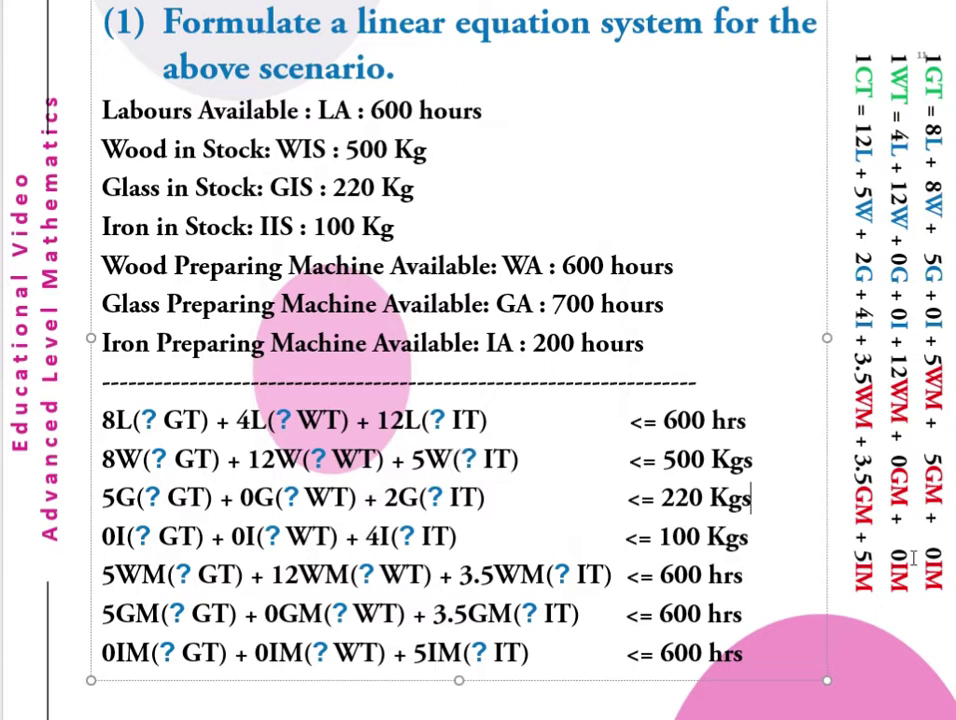
Point out the rotated table definition equations, then highlight all seven constraint equations.
left_click(945, 560)
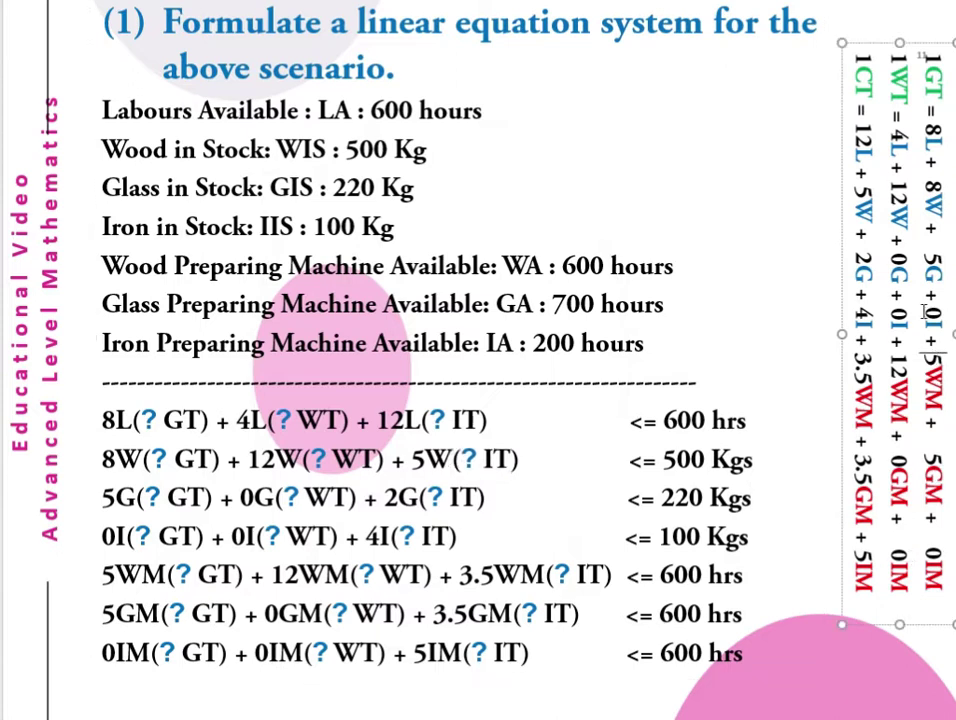
left_click(929, 128)
left_click(602, 508)
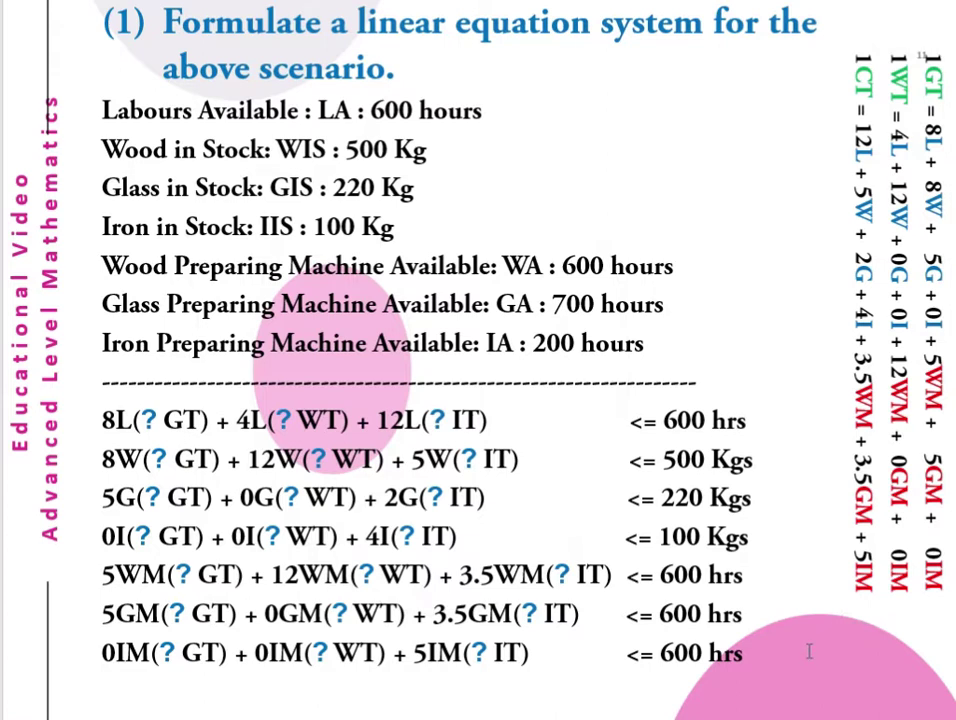
left_click_drag(756, 660, 100, 428)
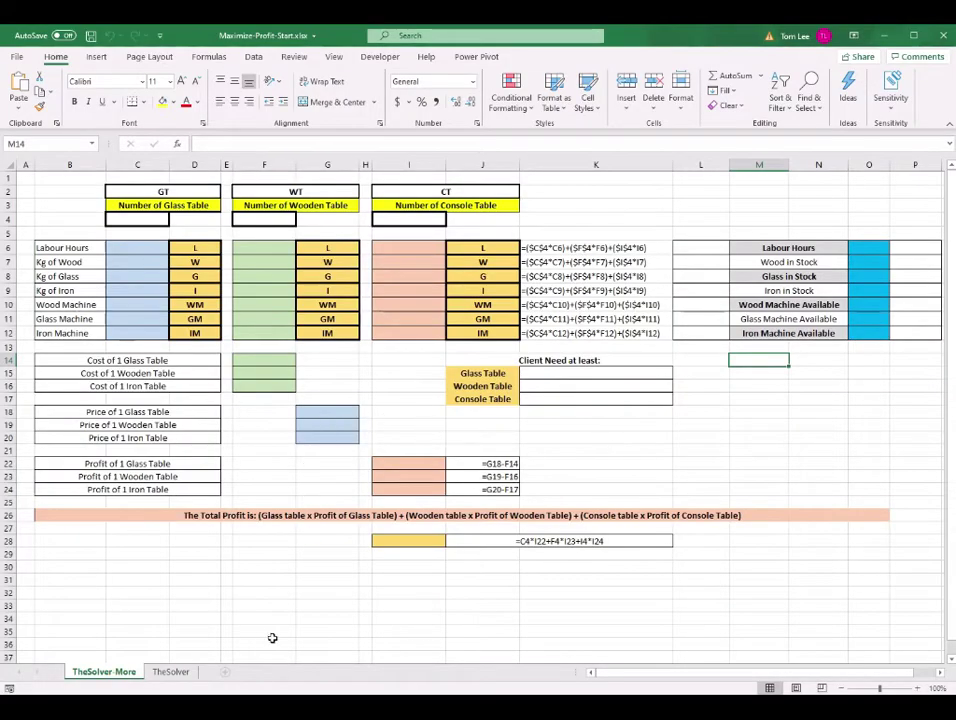
On the TheSolver sheet, enter a starting count of 1 in C4, F4 and I4.
left_click(172, 672)
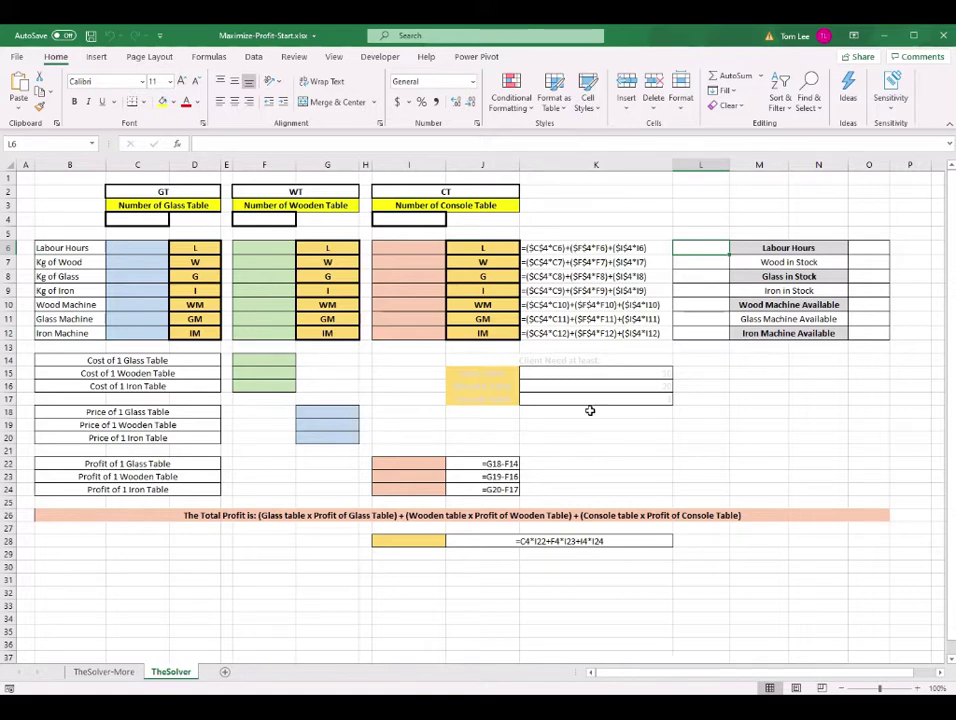
left_click(138, 192)
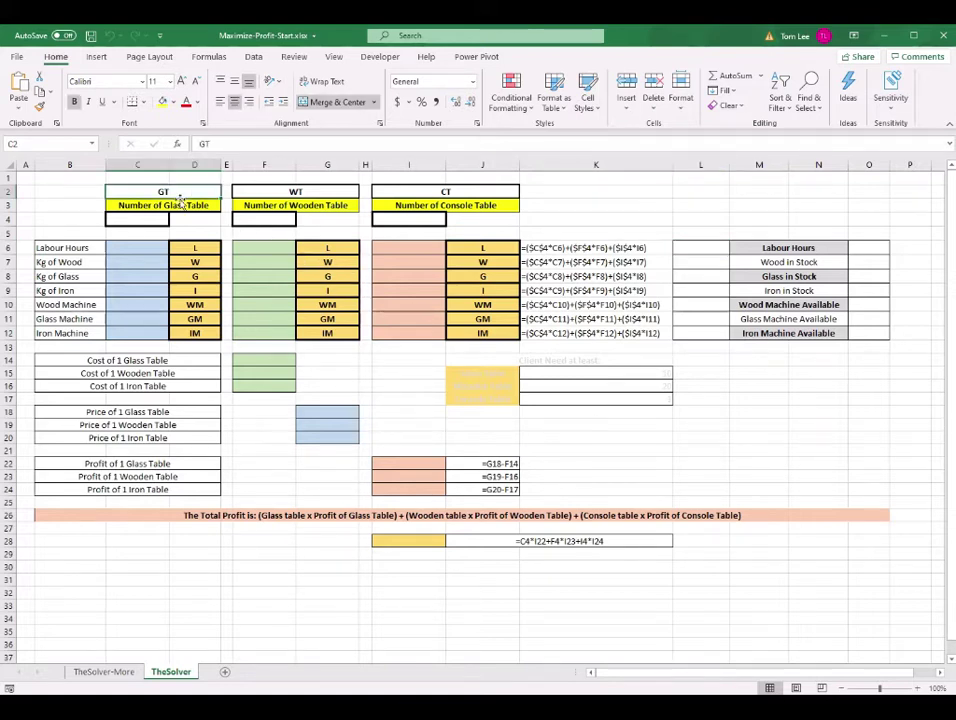
left_click(163, 206)
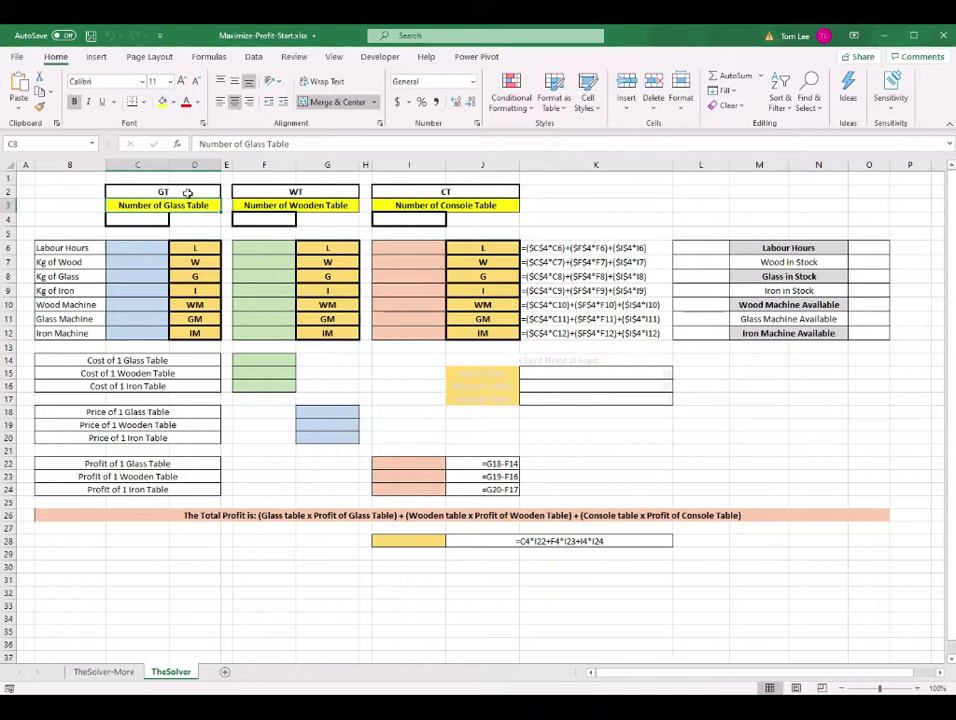
left_click(149, 218)
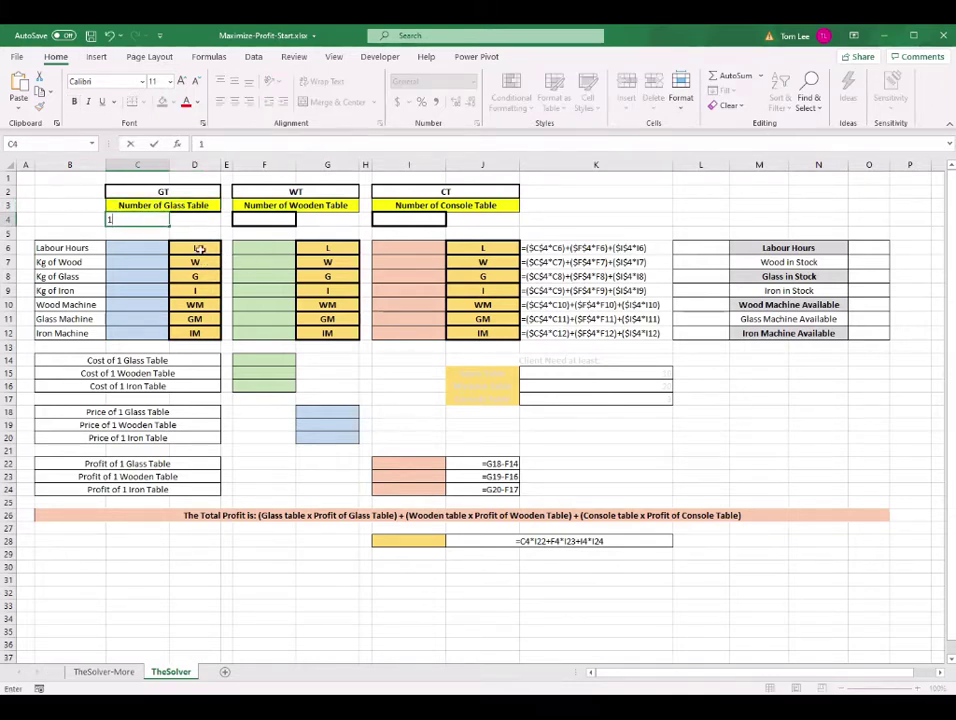
type("1")
left_click(196, 228)
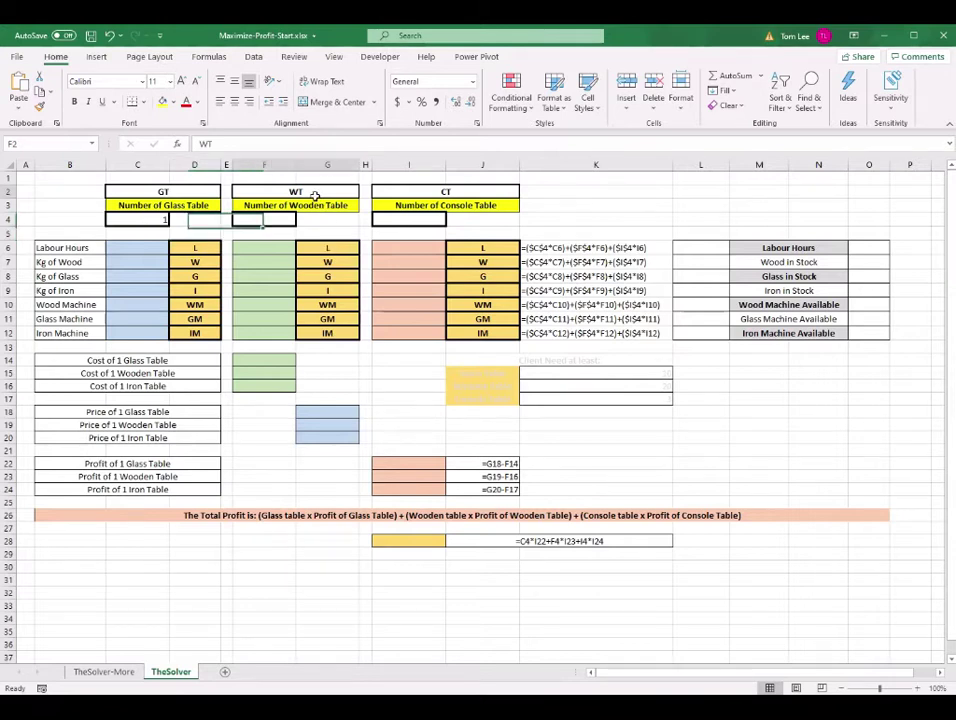
left_click(271, 223)
type("1")
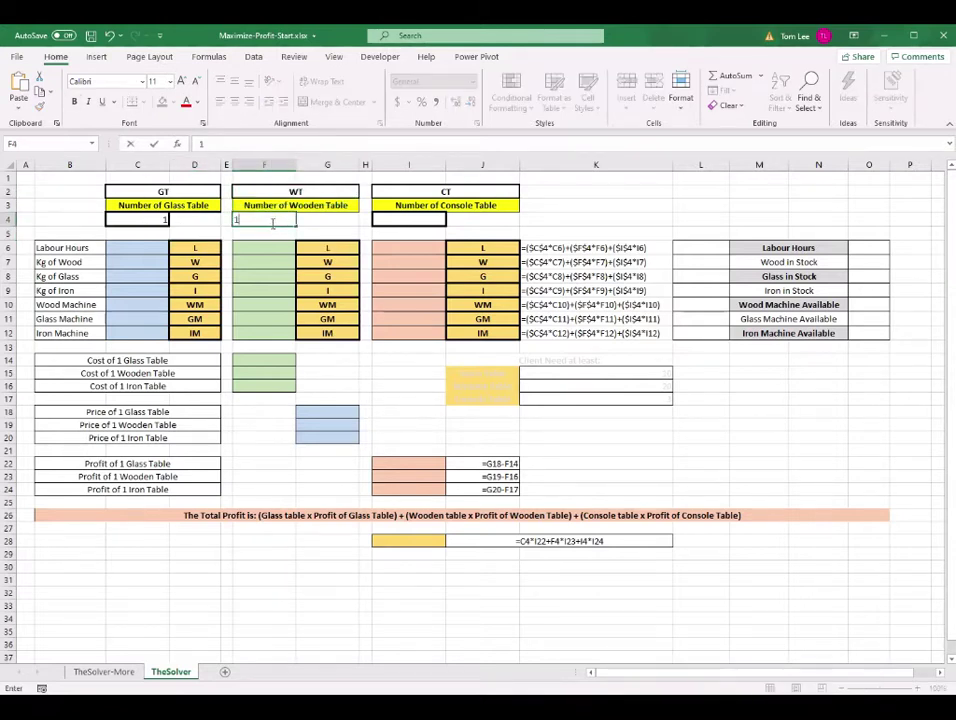
left_click(416, 265)
left_click(440, 220)
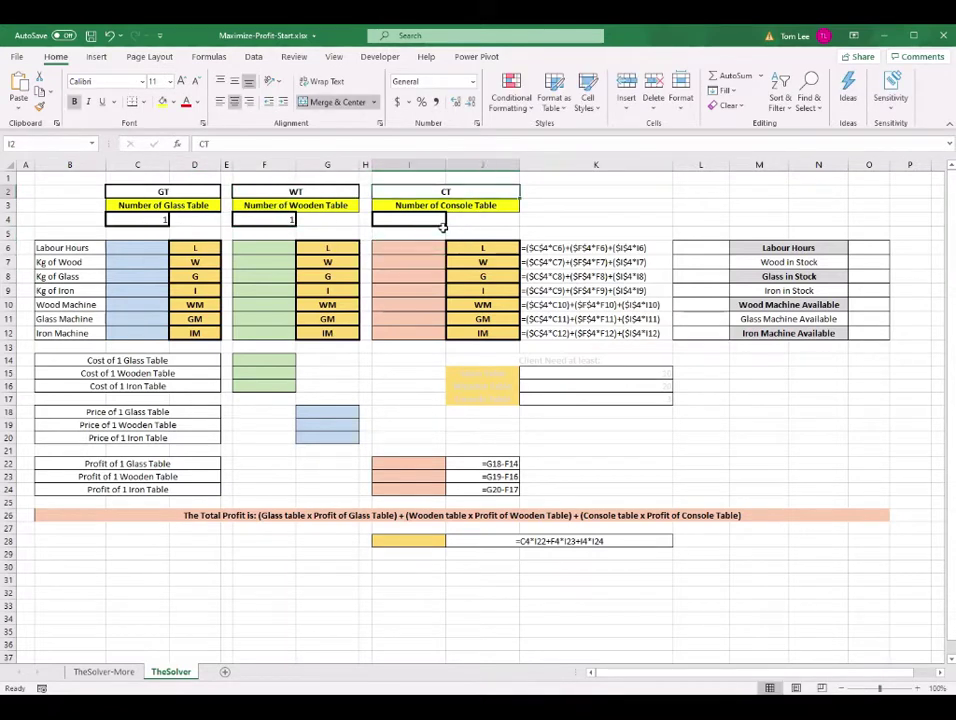
type("1")
left_click(518, 221)
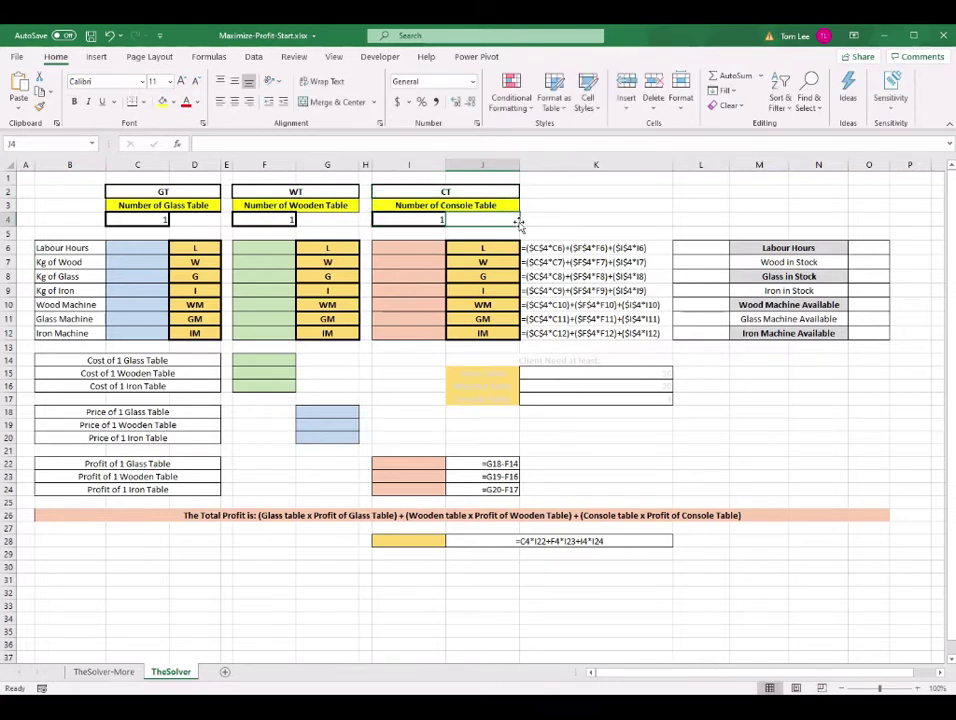
left_click(155, 251)
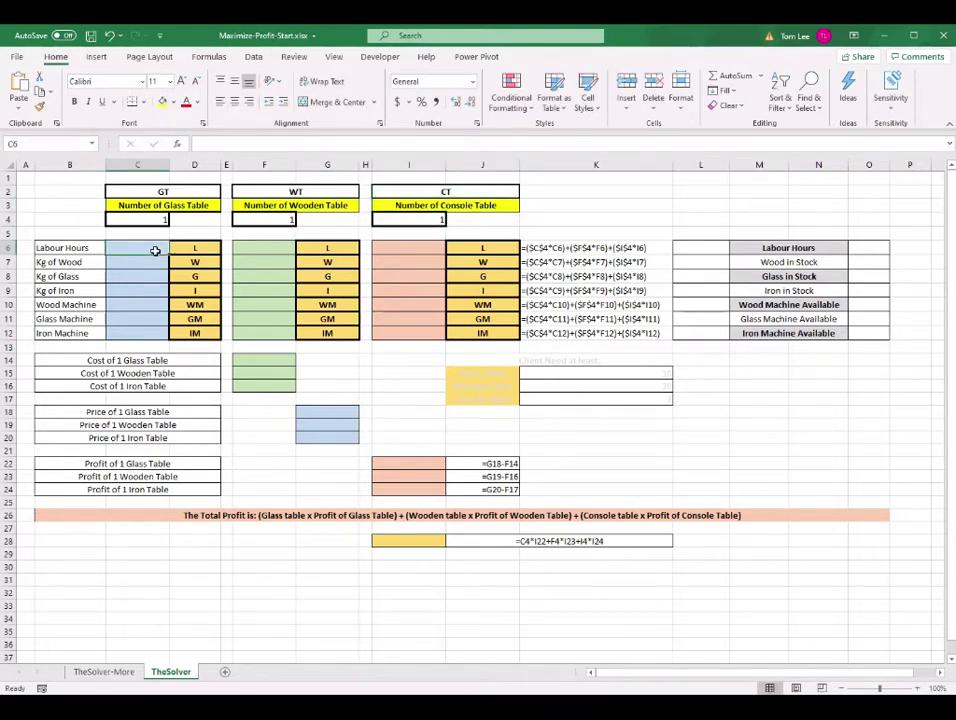
Enter the glass table's requirements 8, 8, 5, 0, 5, 5, 0 into C6:C12.
type("8")
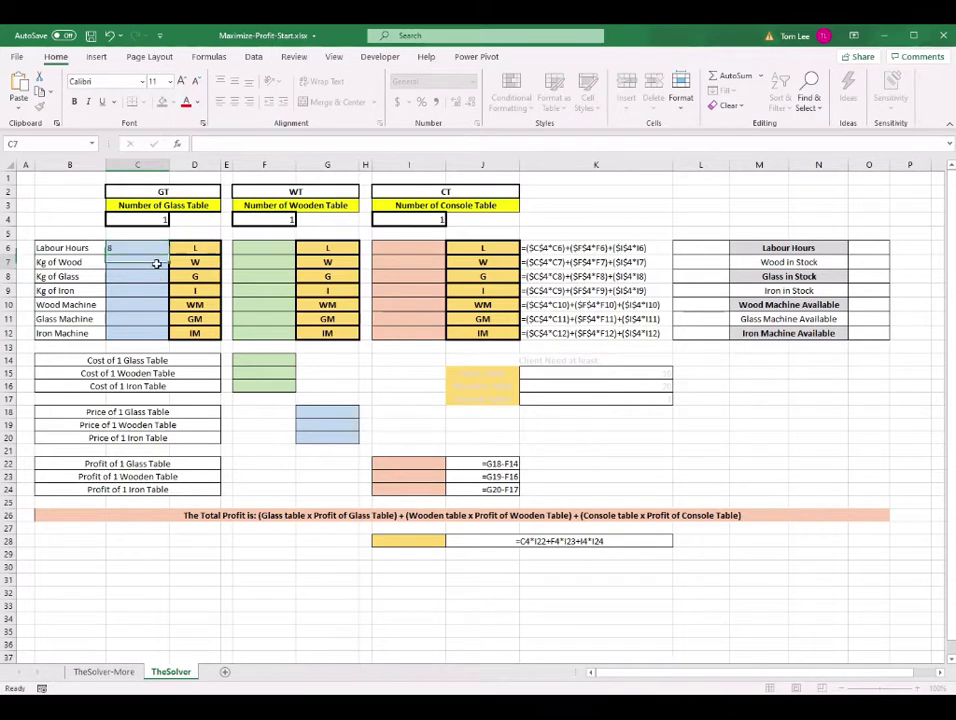
left_click(156, 262)
type("8")
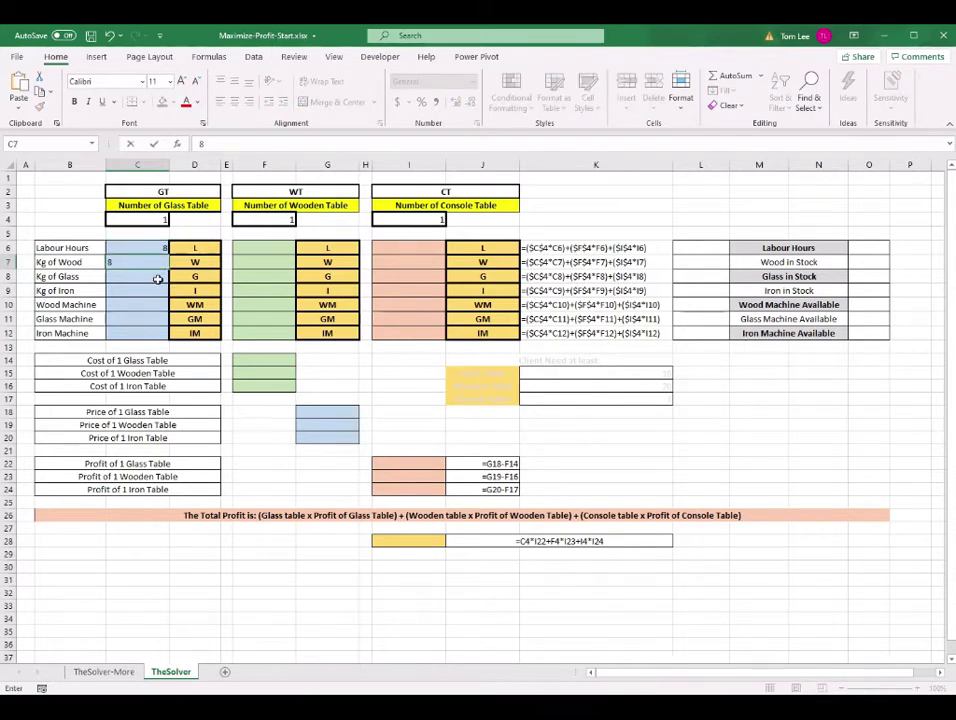
left_click(157, 279)
type("5")
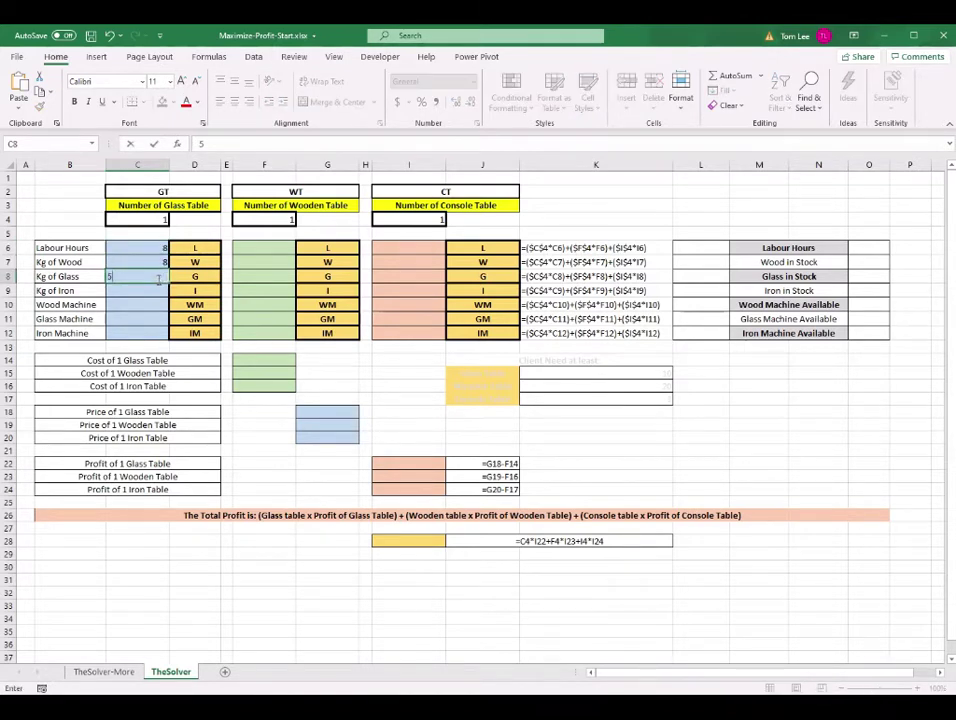
left_click(156, 292)
type("0")
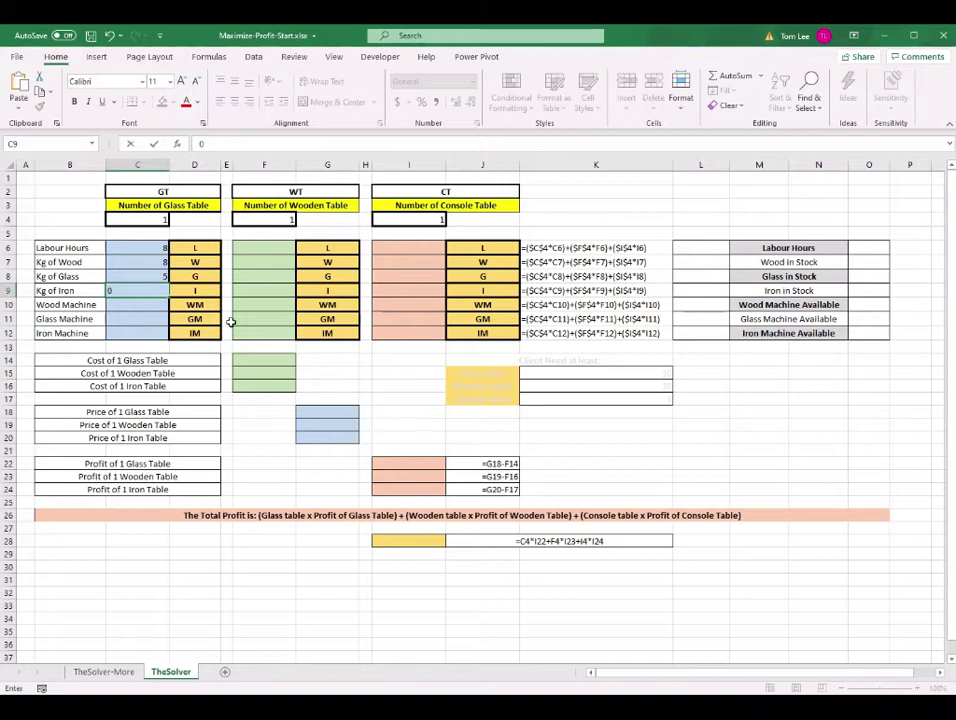
key("Return")
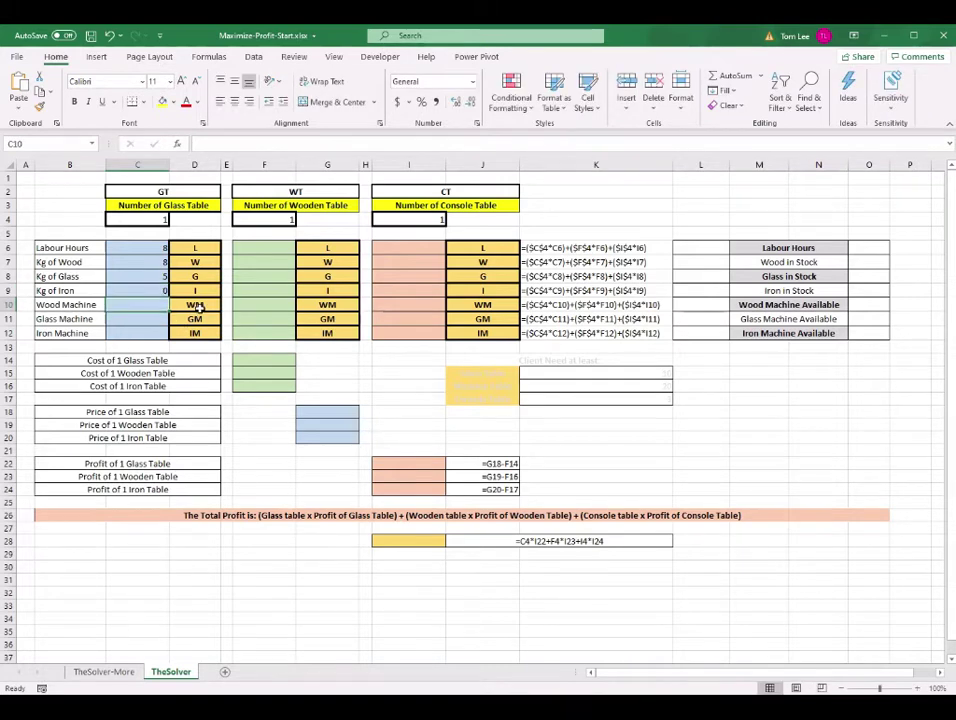
type("5")
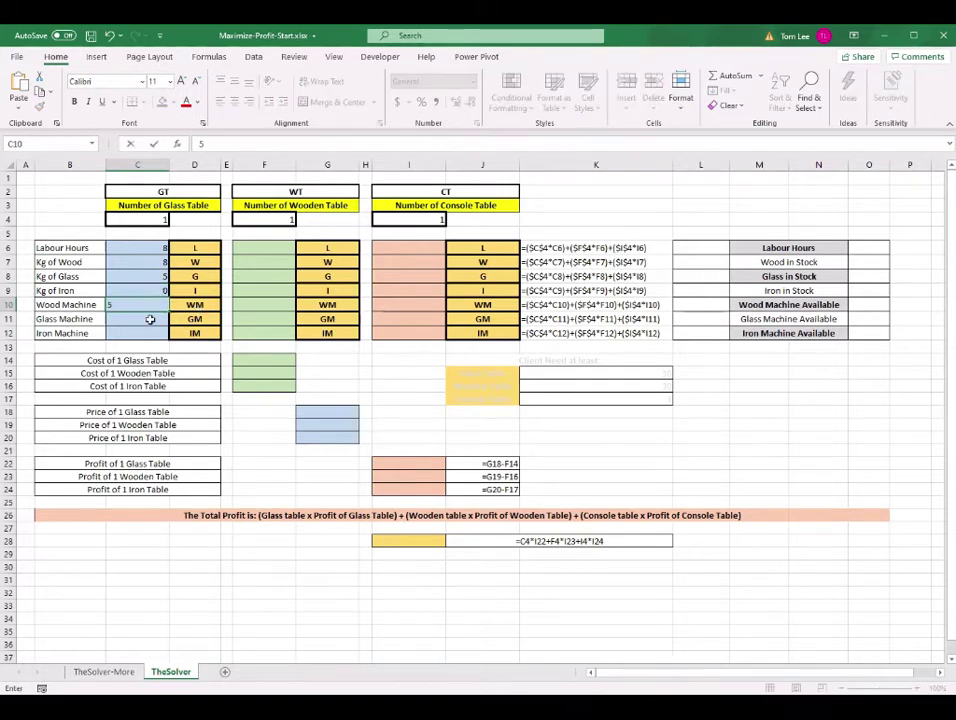
key("Return")
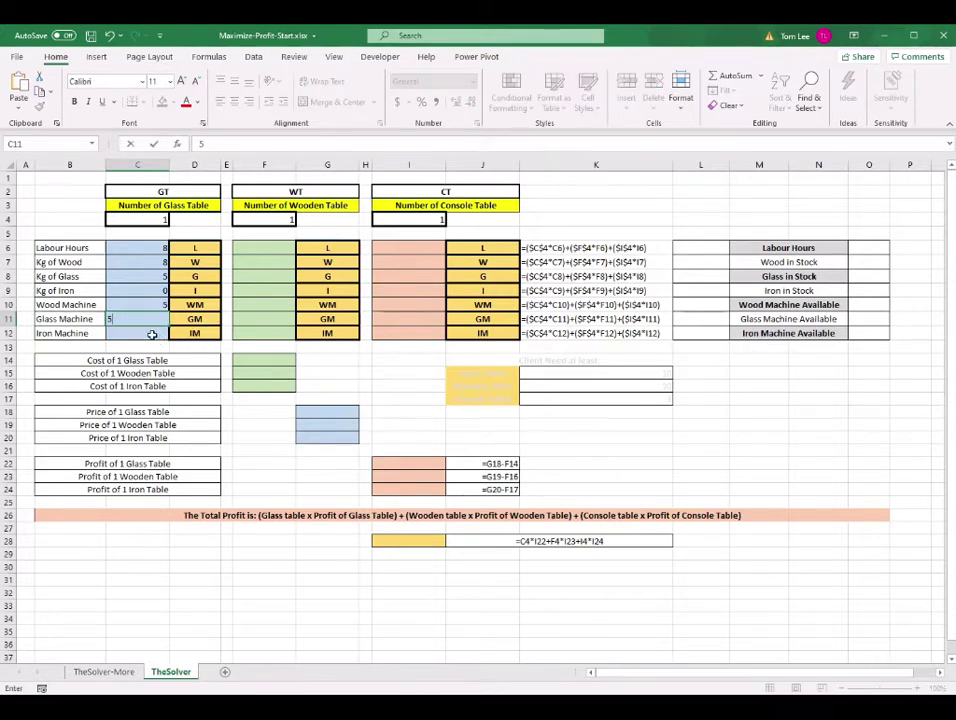
type("5")
key("Return")
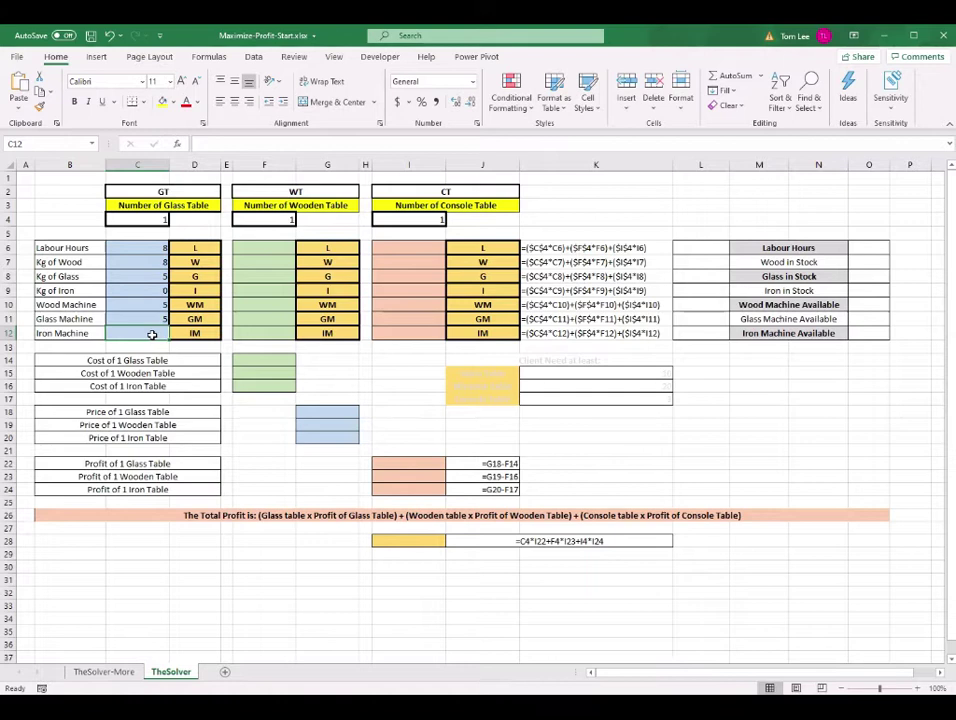
type("0")
left_click(323, 192)
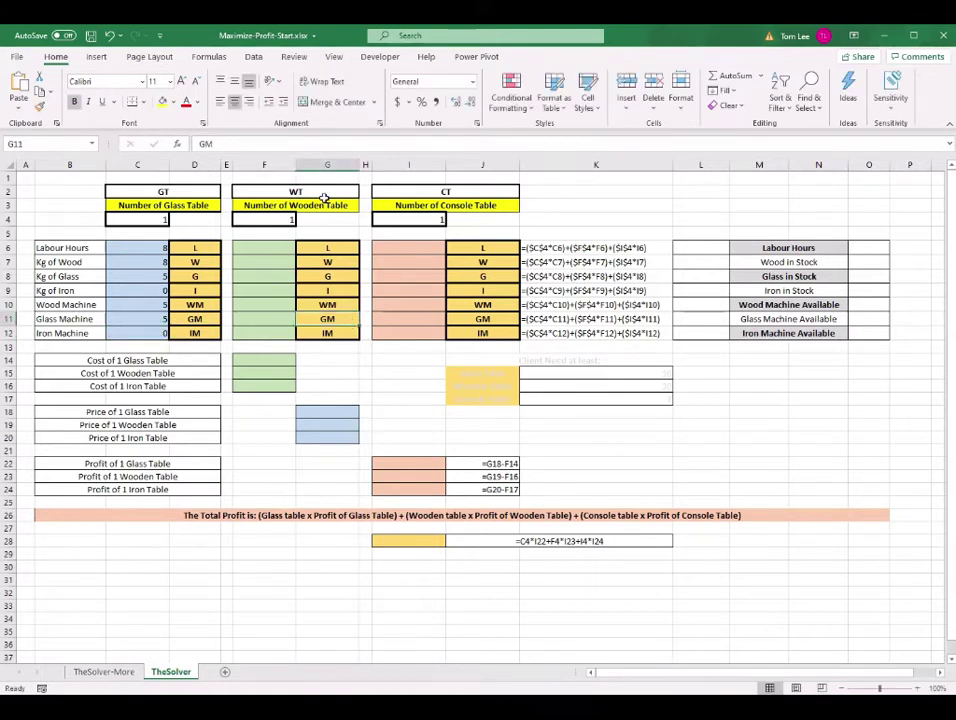
Enter the wooden table's requirements 4, 12, 0, 0, 12, 0, 0 into F6:F12.
left_click(286, 219)
type("1")
left_click(273, 246)
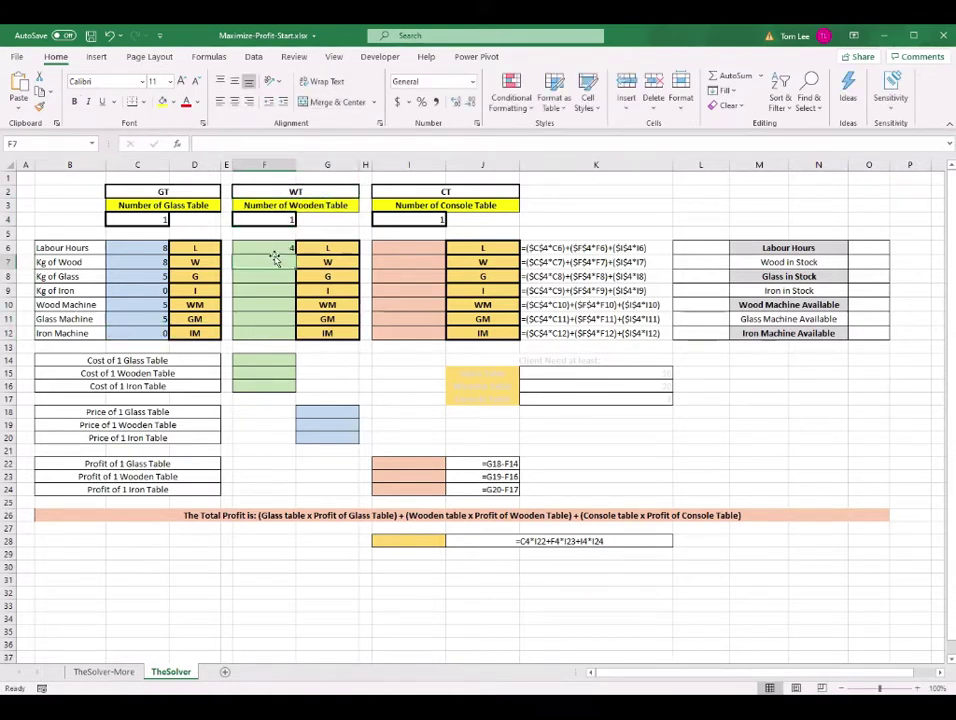
type("4")
key("Return")
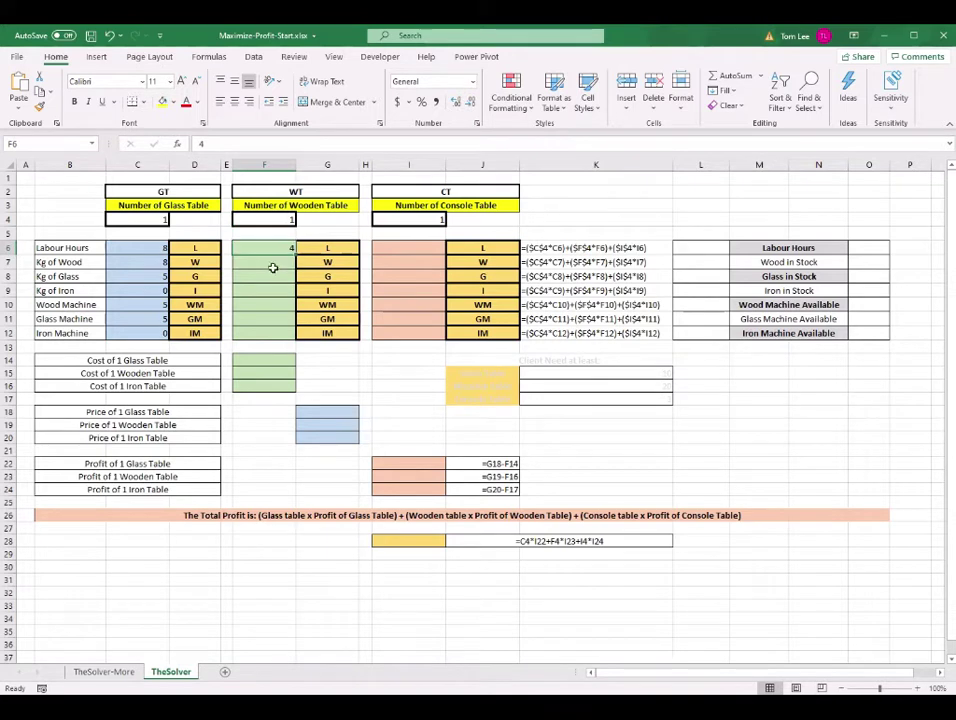
type("12")
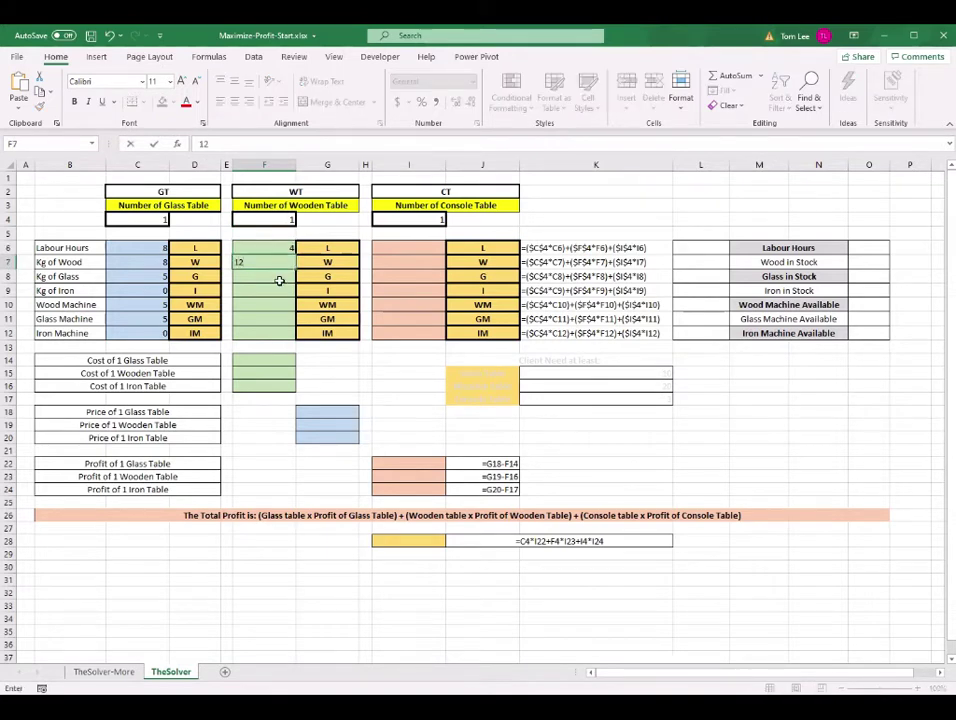
key("Return")
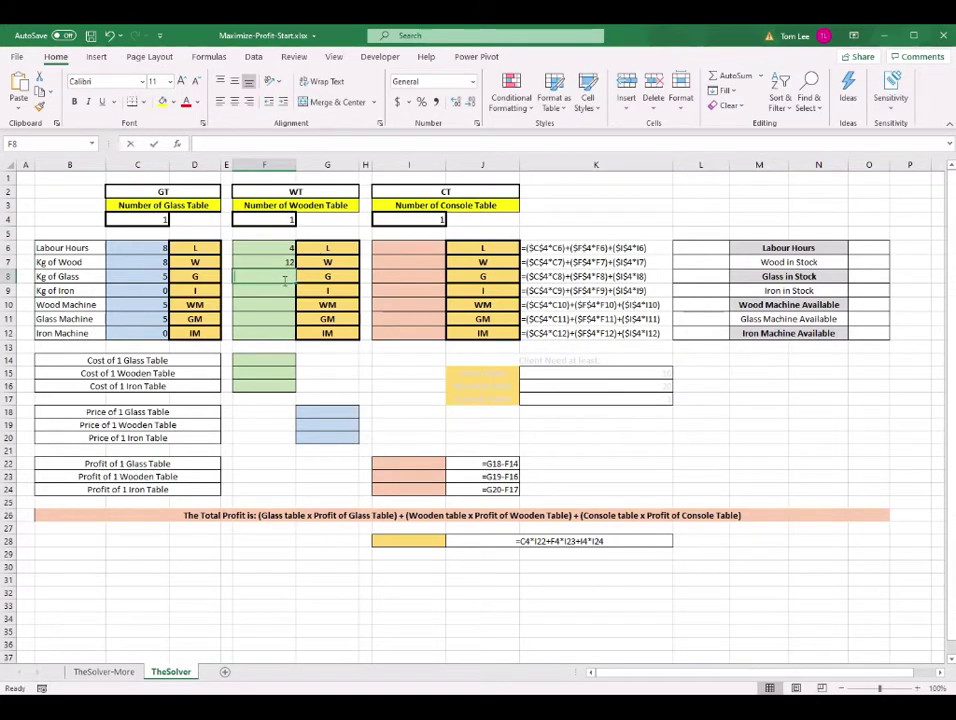
type("0")
key("Return")
type("0")
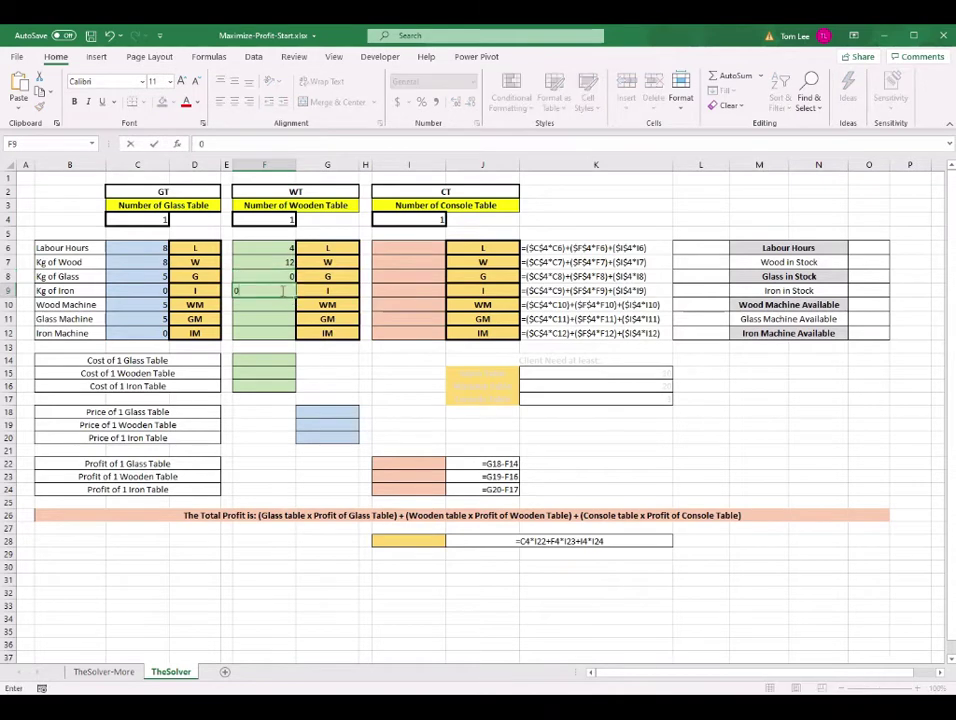
left_click(284, 320)
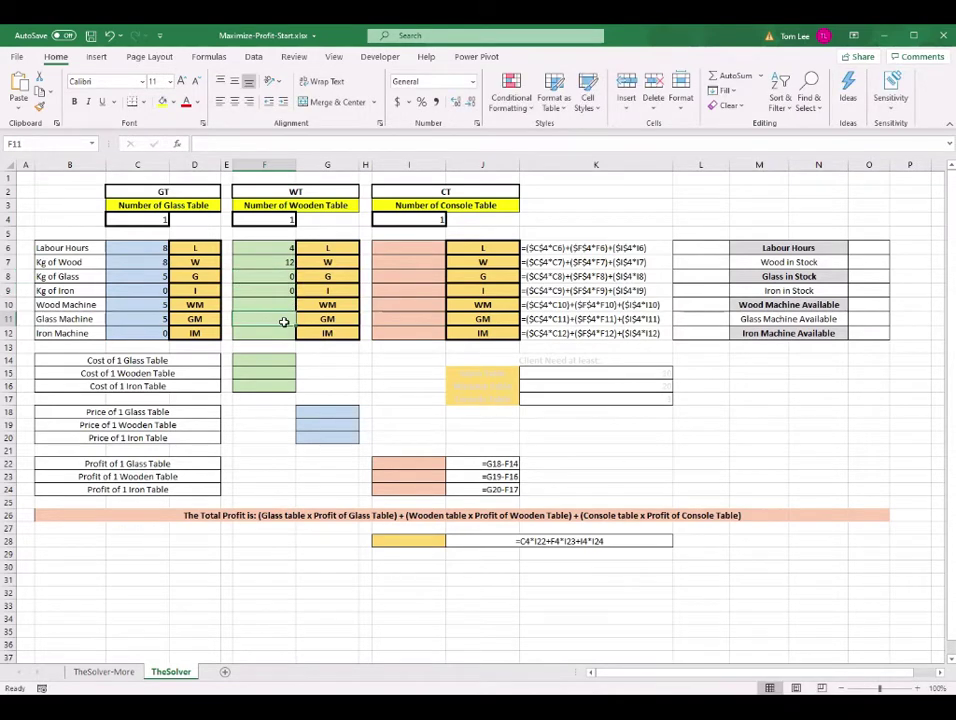
type("0")
key("Return")
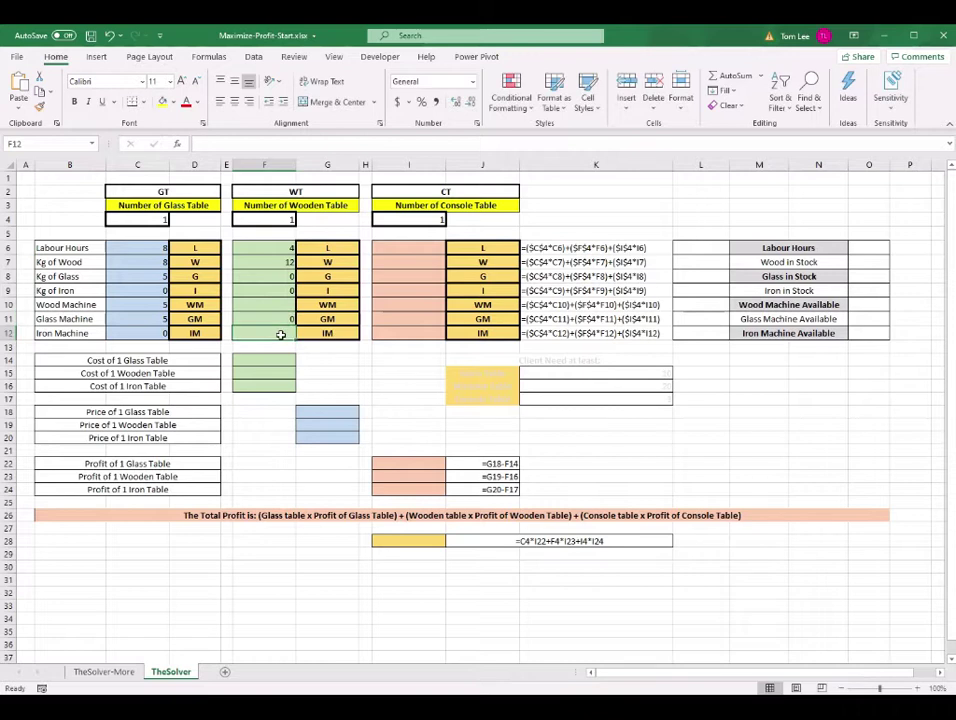
type("0")
left_click(284, 306)
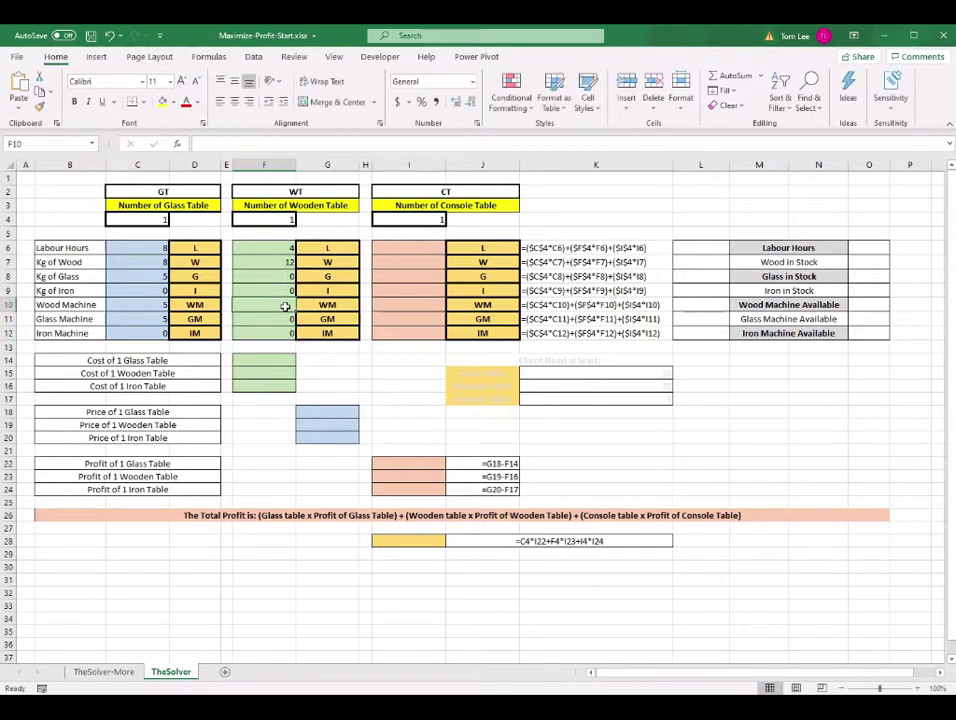
type("12")
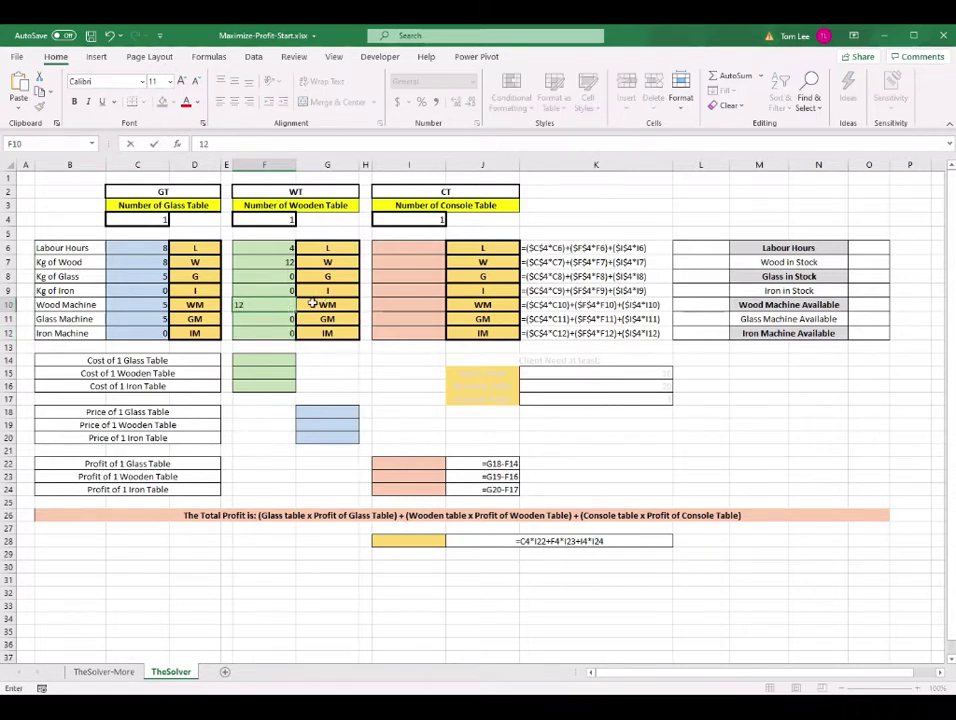
left_click(420, 219)
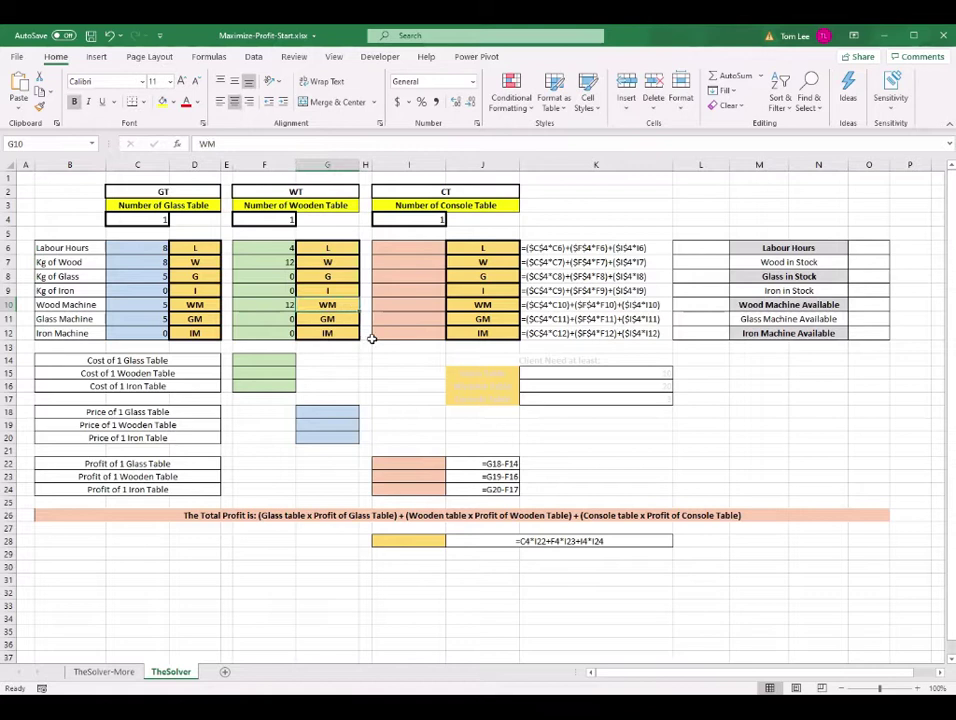
left_click(426, 250)
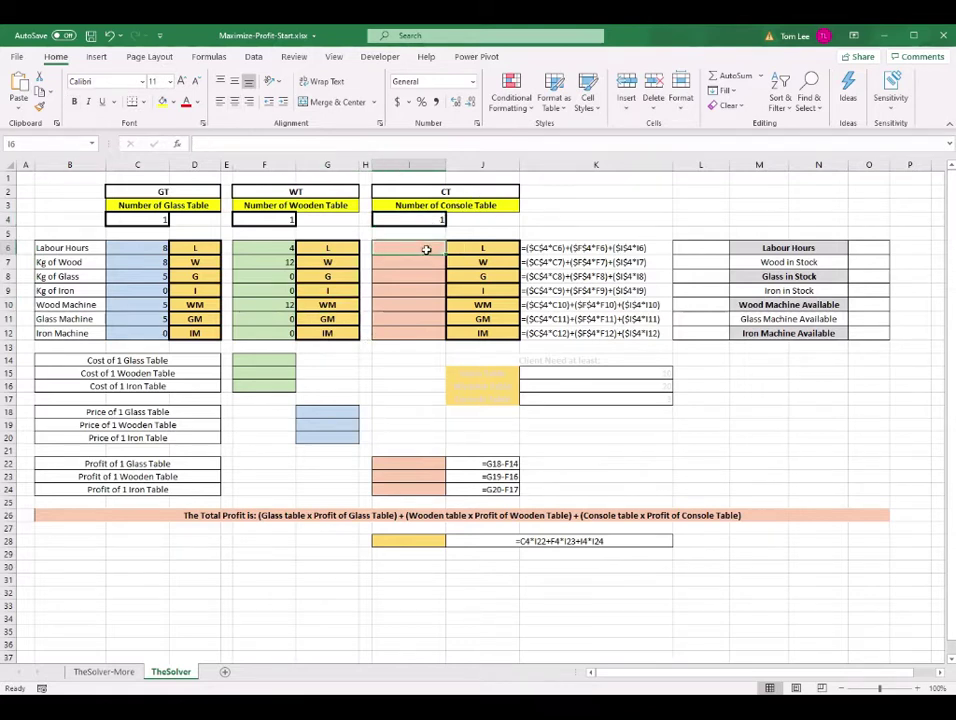
type("12")
left_click(424, 264)
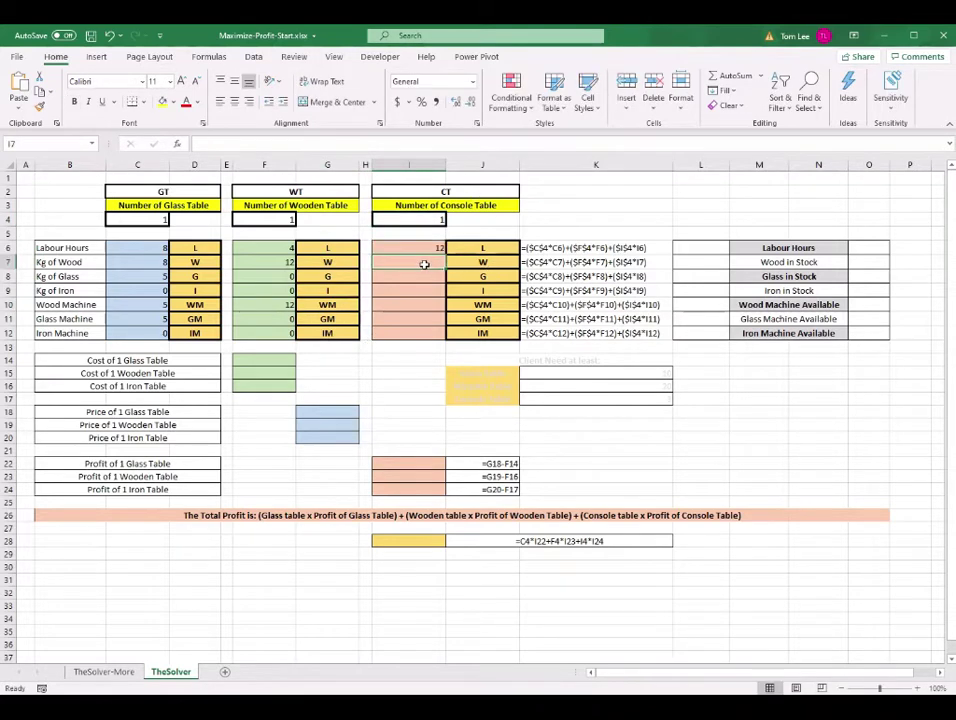
type("5")
left_click(433, 277)
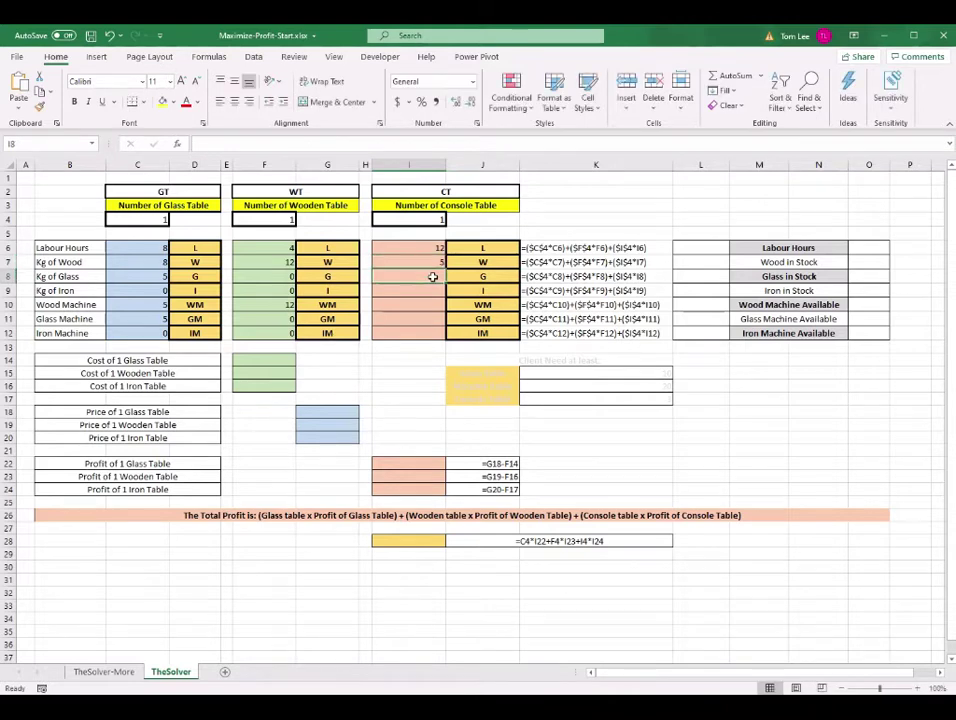
type("2")
left_click(427, 290)
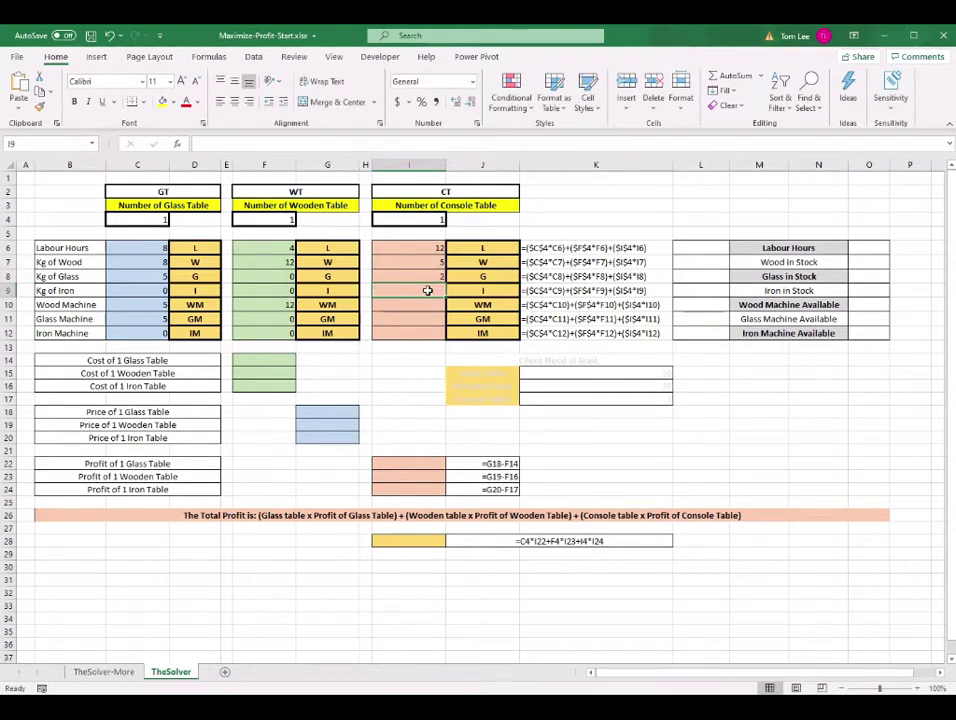
type("4")
left_click(430, 307)
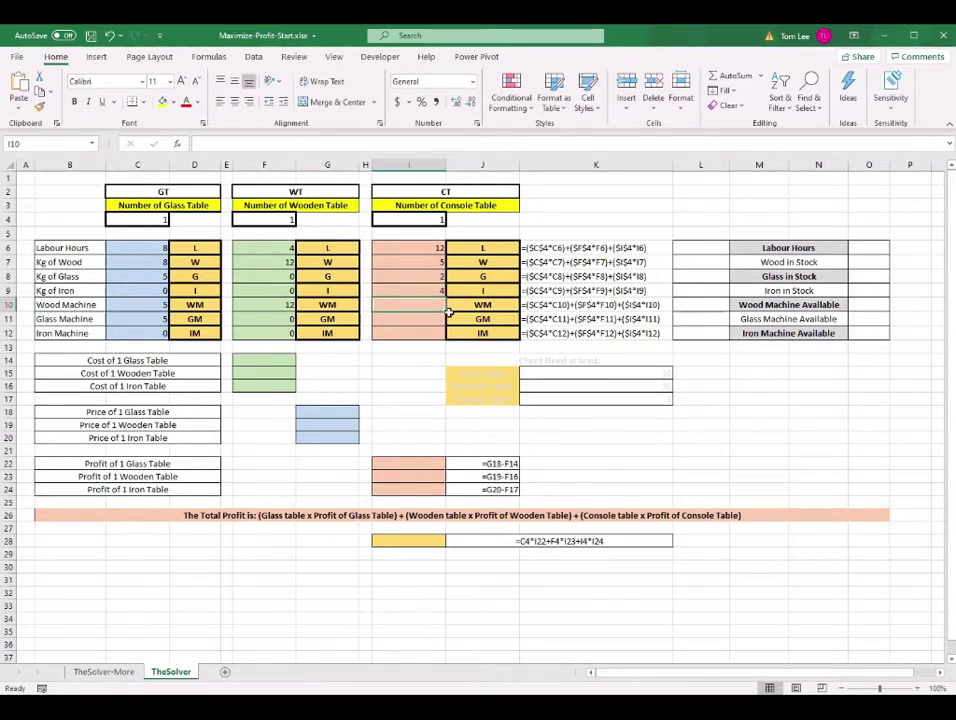
type("3.5")
left_click(414, 322)
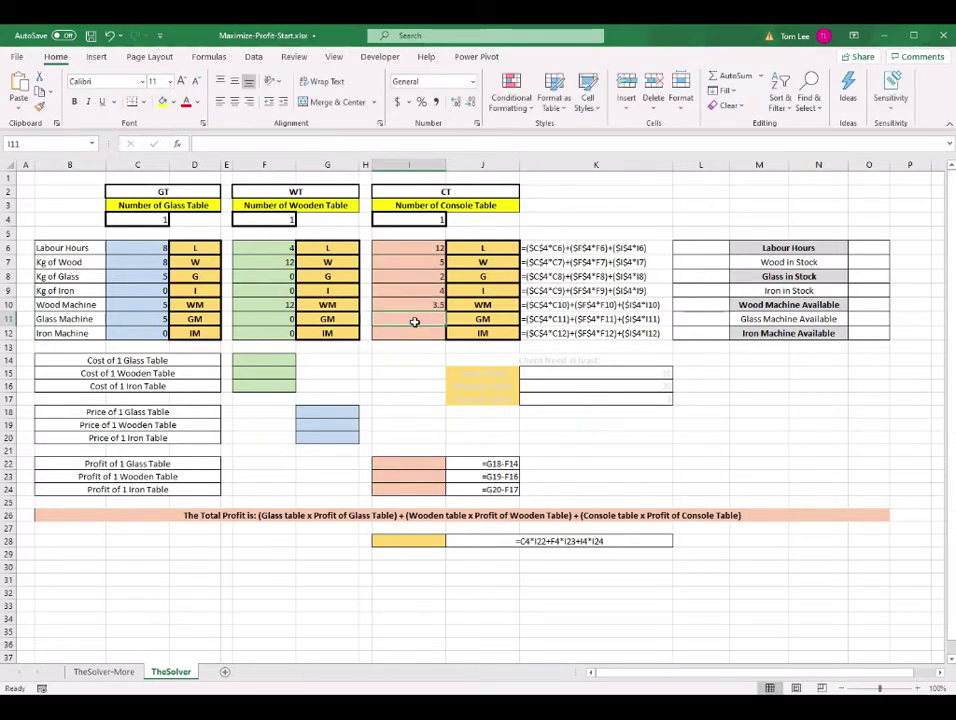
type("3.5")
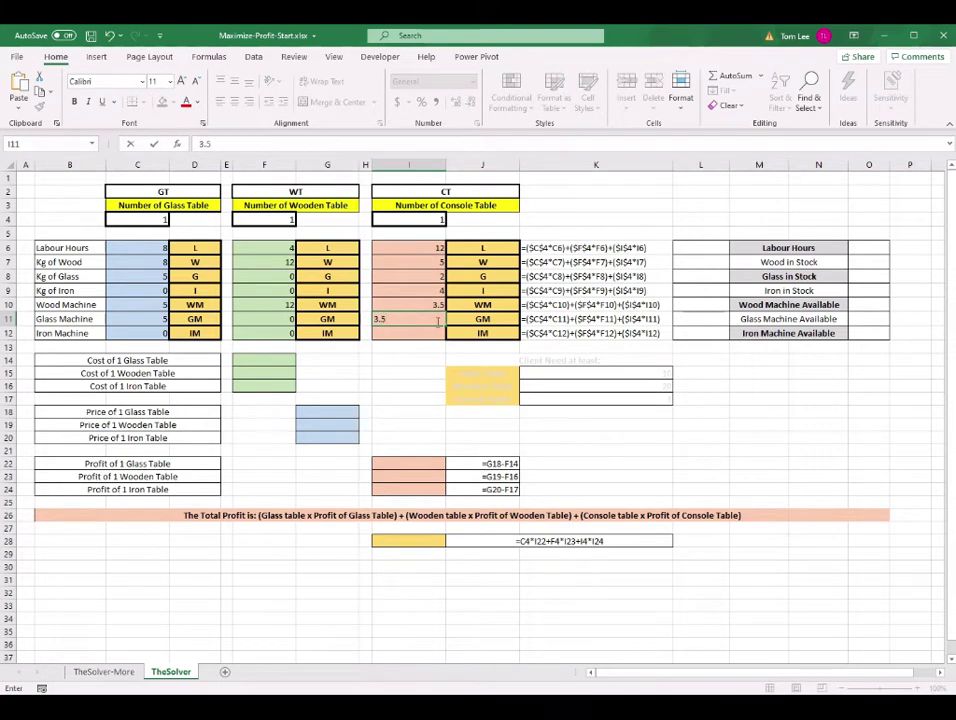
left_click(440, 333)
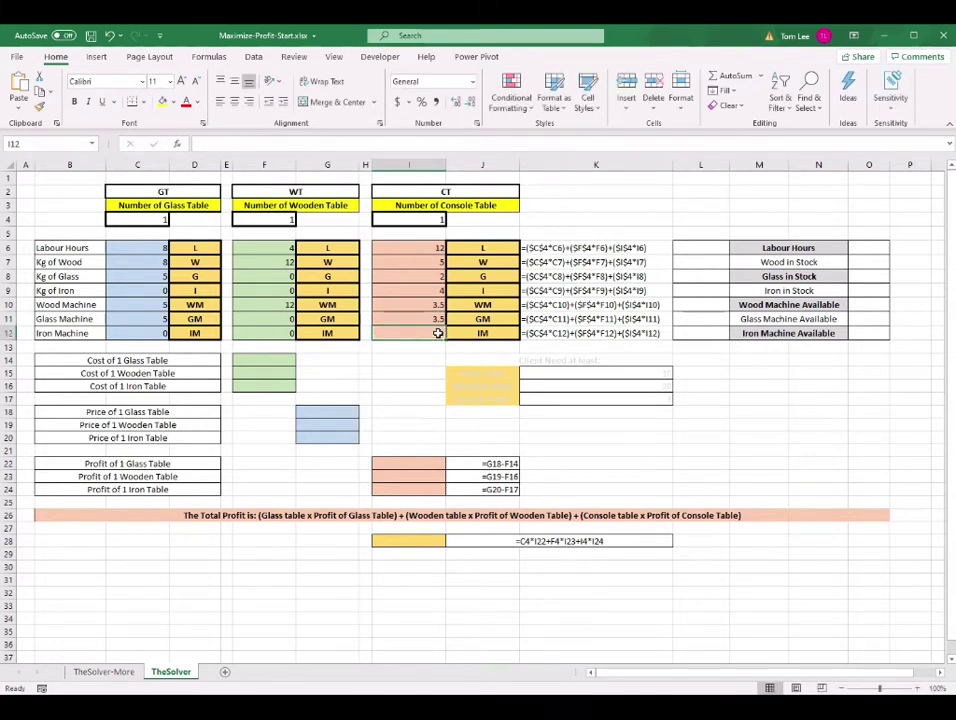
type("5")
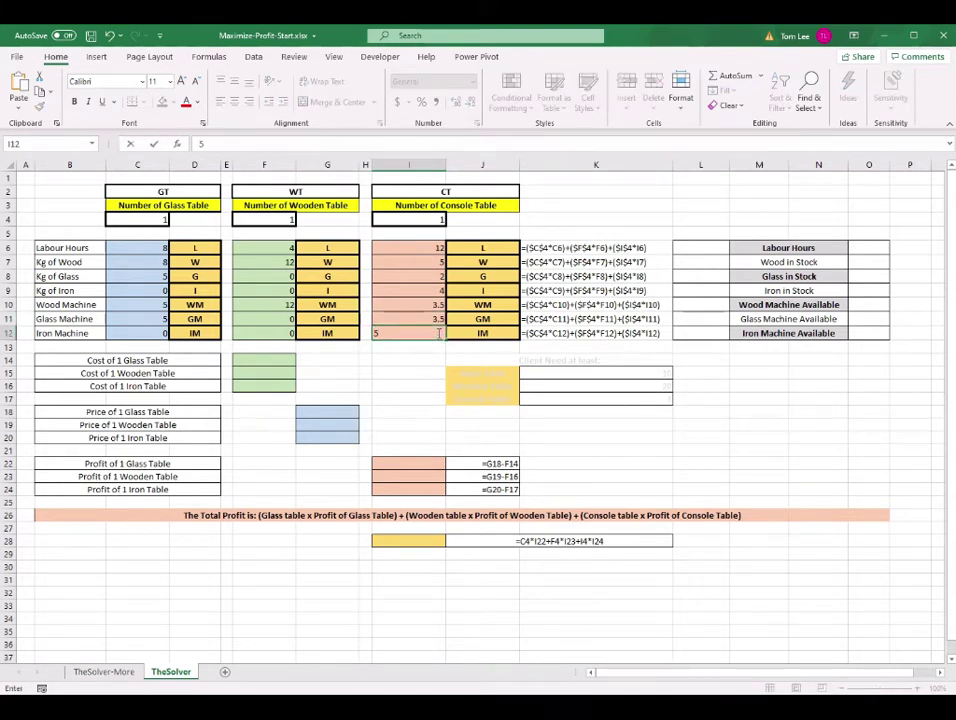
left_click_drag(415, 248, 418, 333)
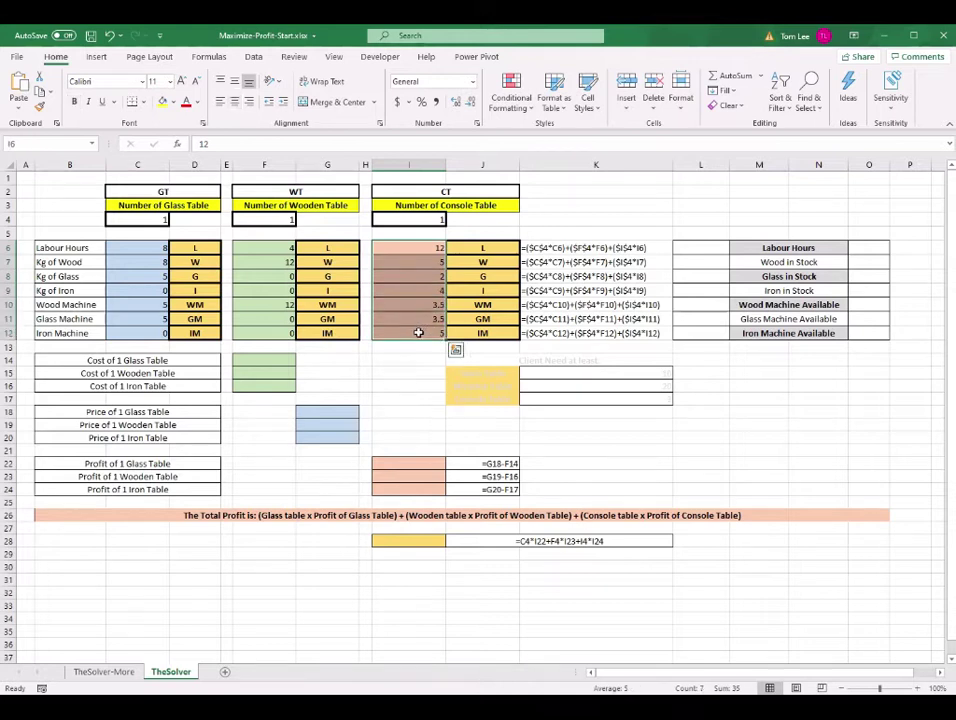
left_click(138, 251)
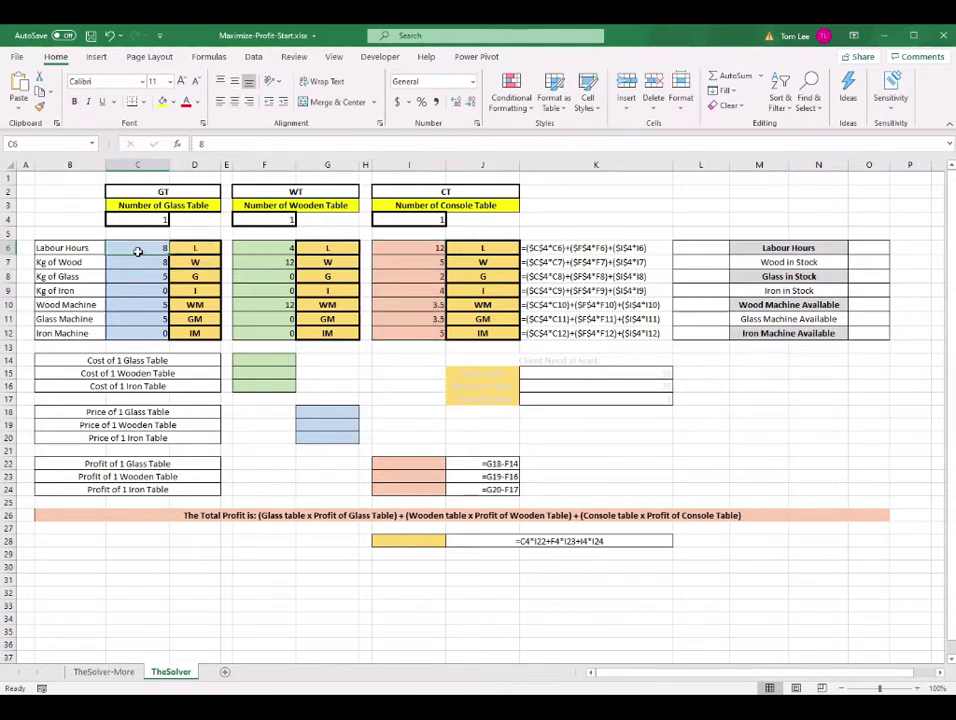
left_click_drag(138, 251, 139, 335)
left_click_drag(271, 252, 269, 326)
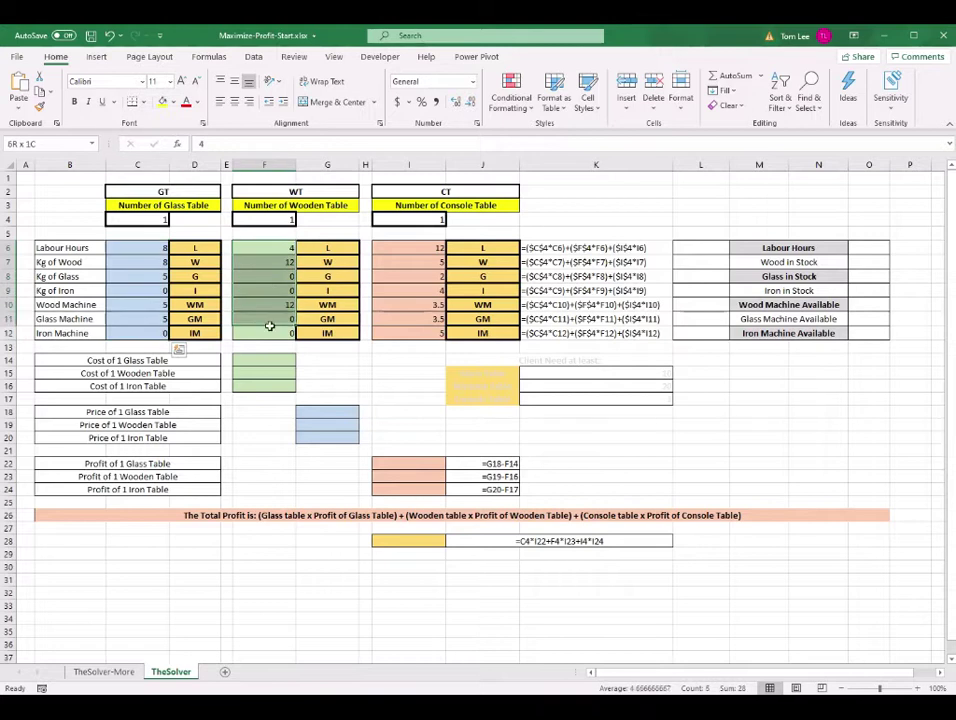
left_click_drag(426, 248, 418, 328)
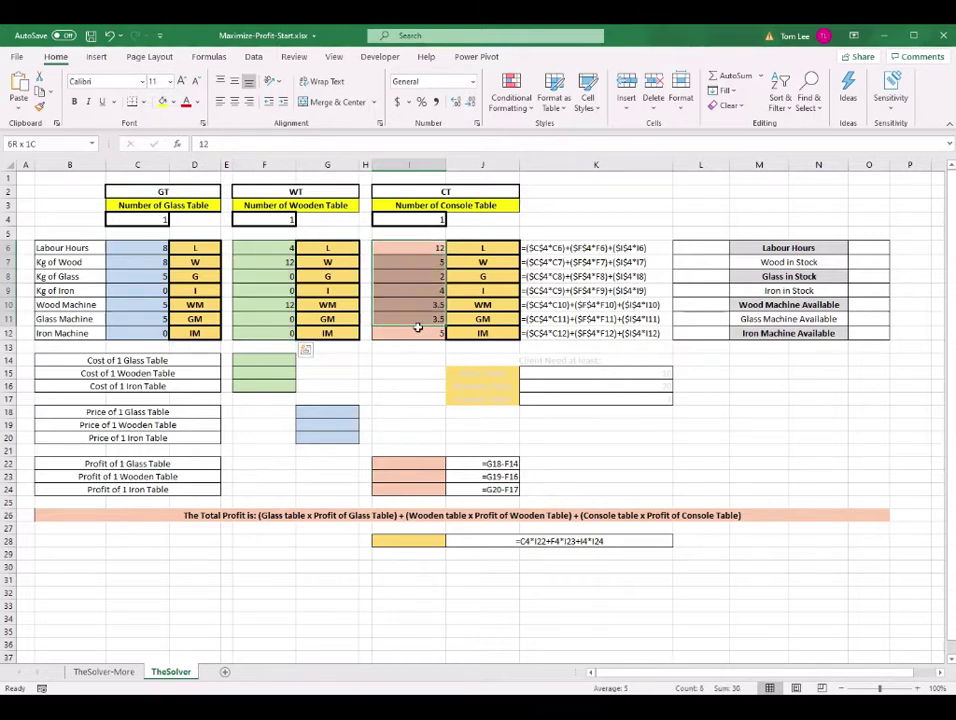
left_click(131, 361)
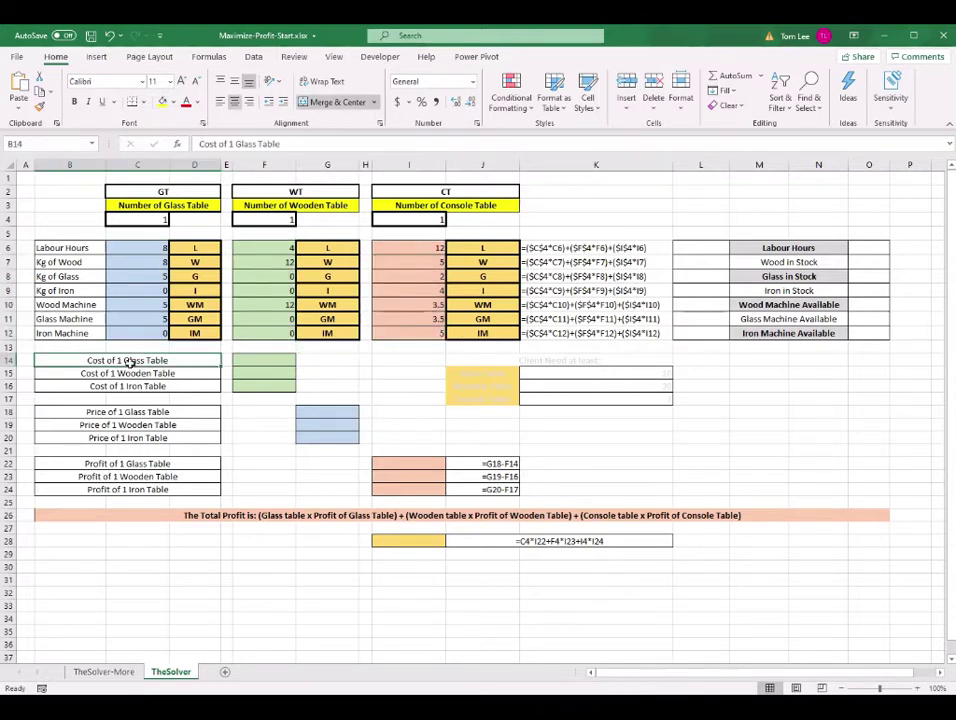
Enter table costs of 30, 25 and 35 in F14:F16.
left_click(275, 359)
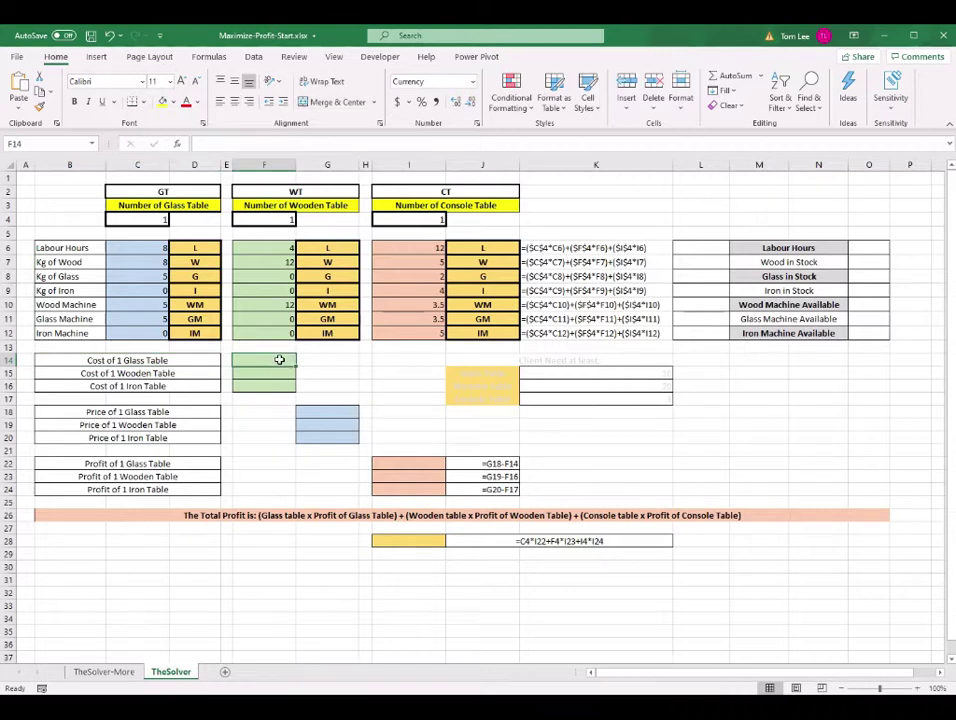
type("30")
key("Return")
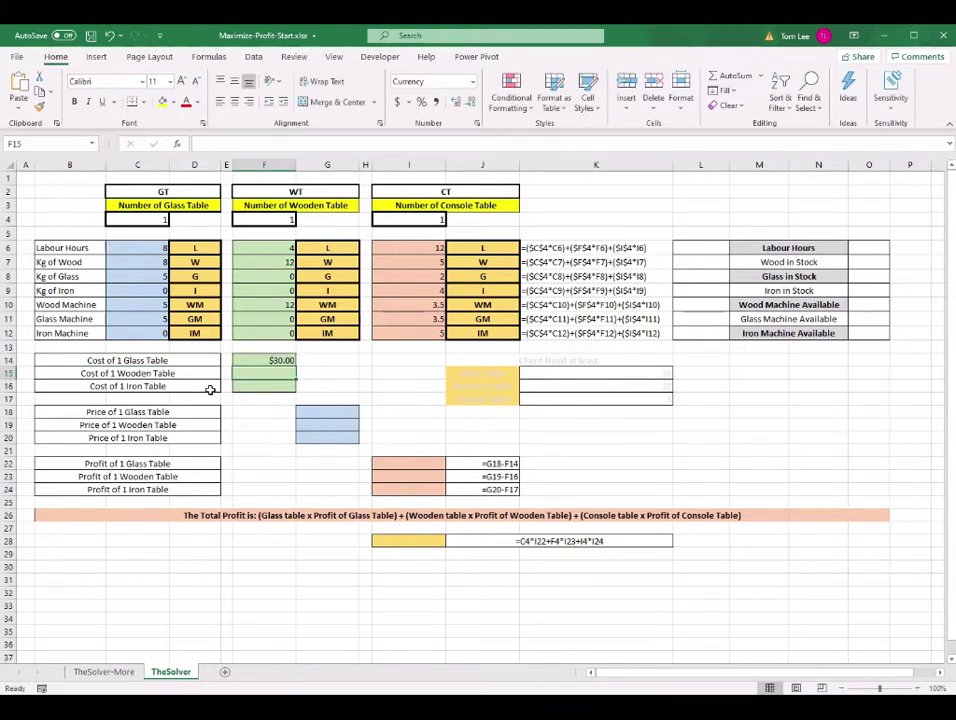
type("25")
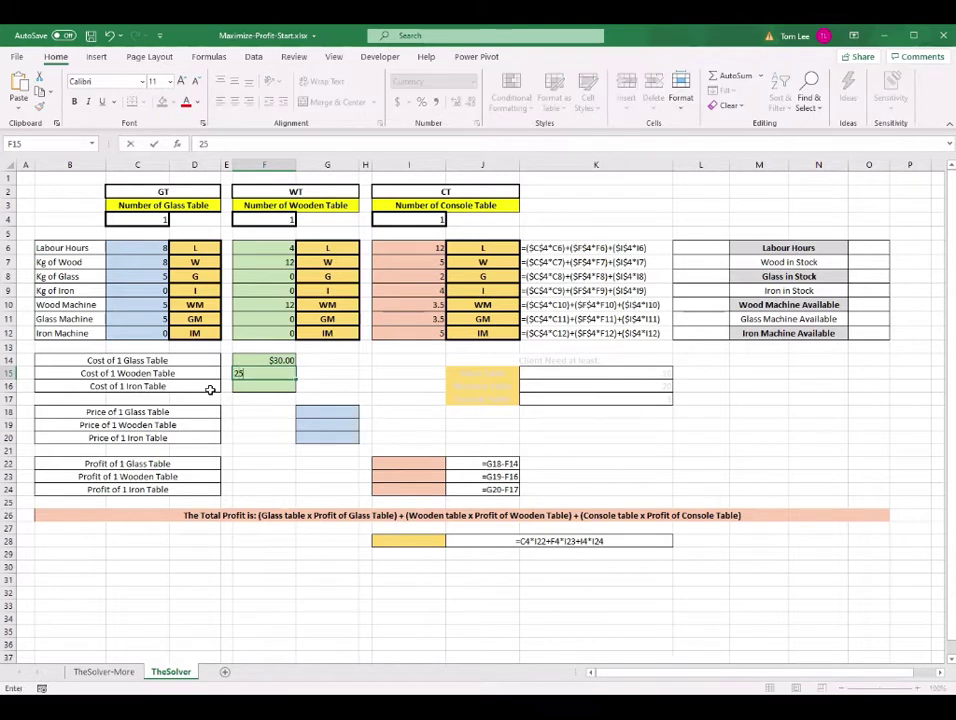
key("Return")
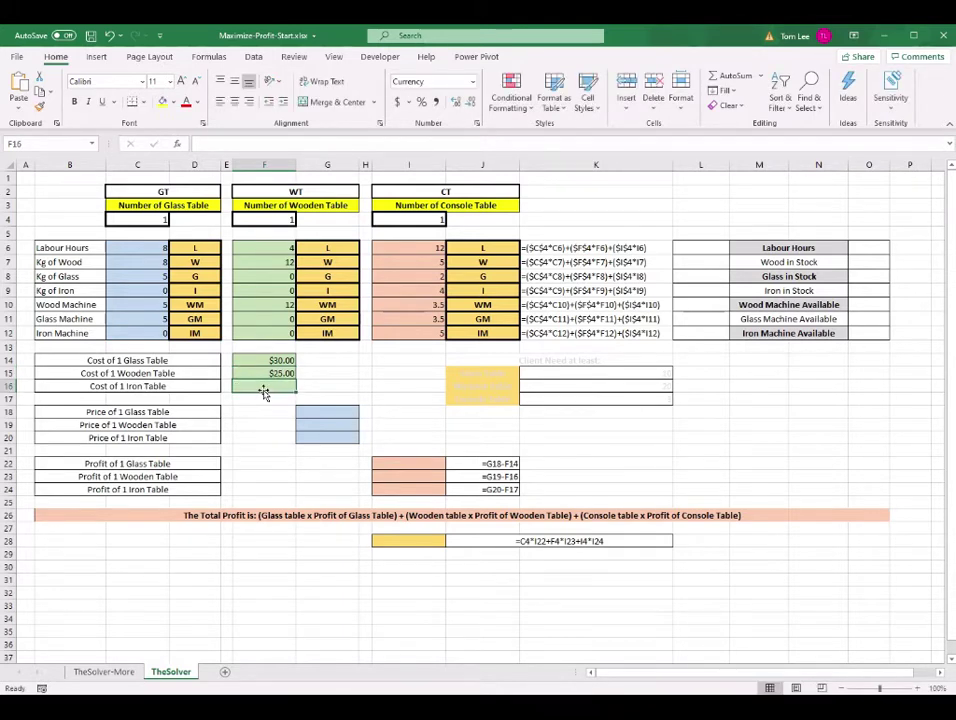
type("35")
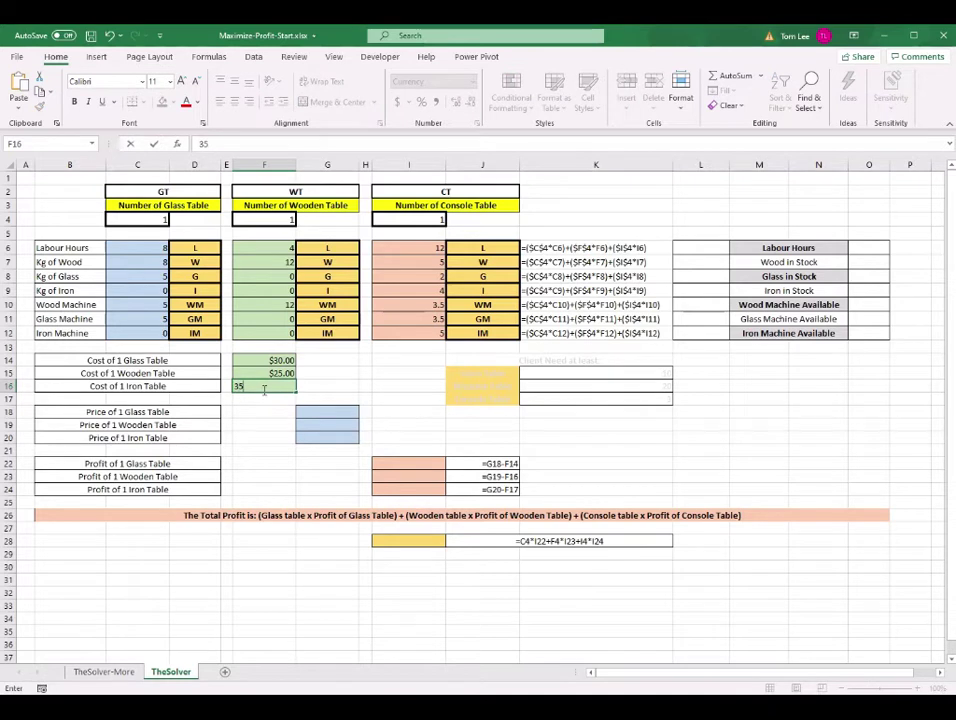
left_click(327, 406)
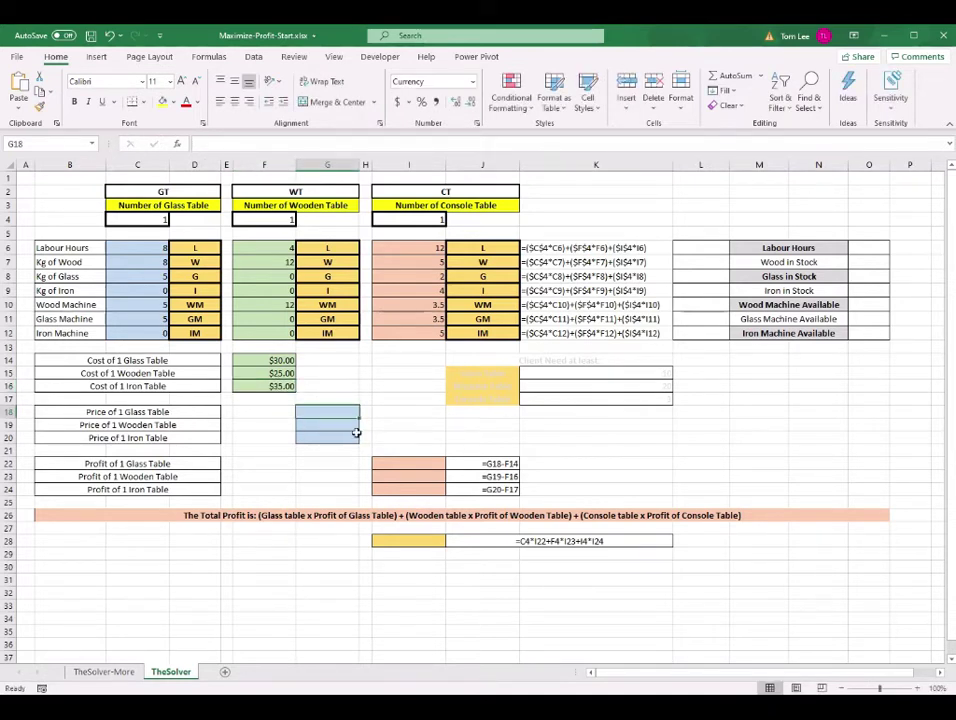
Enter the glass and wooden table prices of 60 and 45 in G18:G19.
type("60")
key("Return")
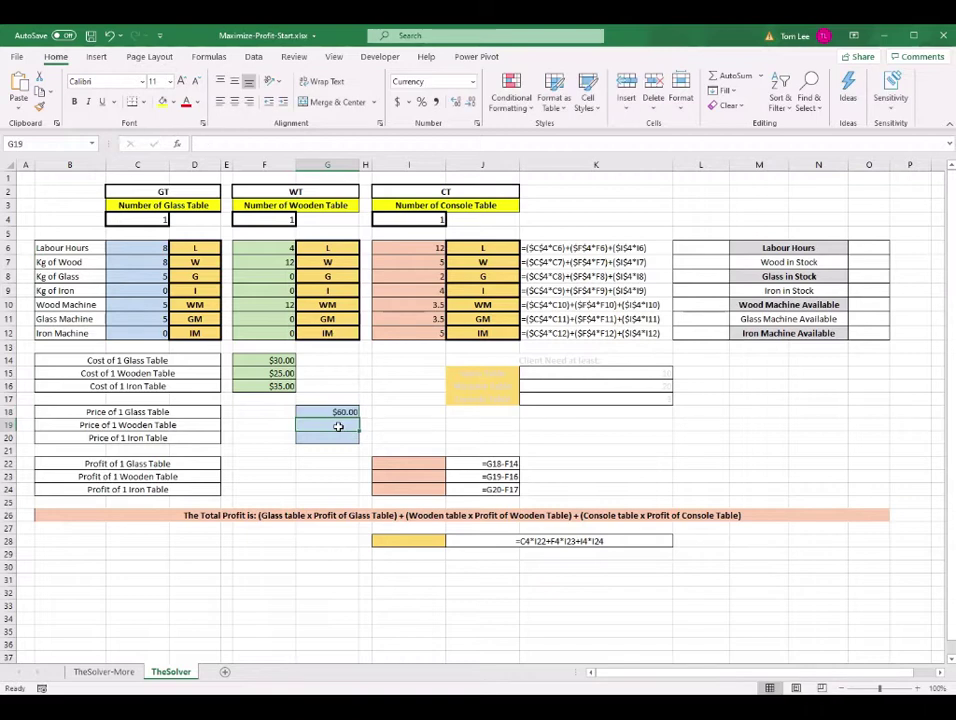
type("45")
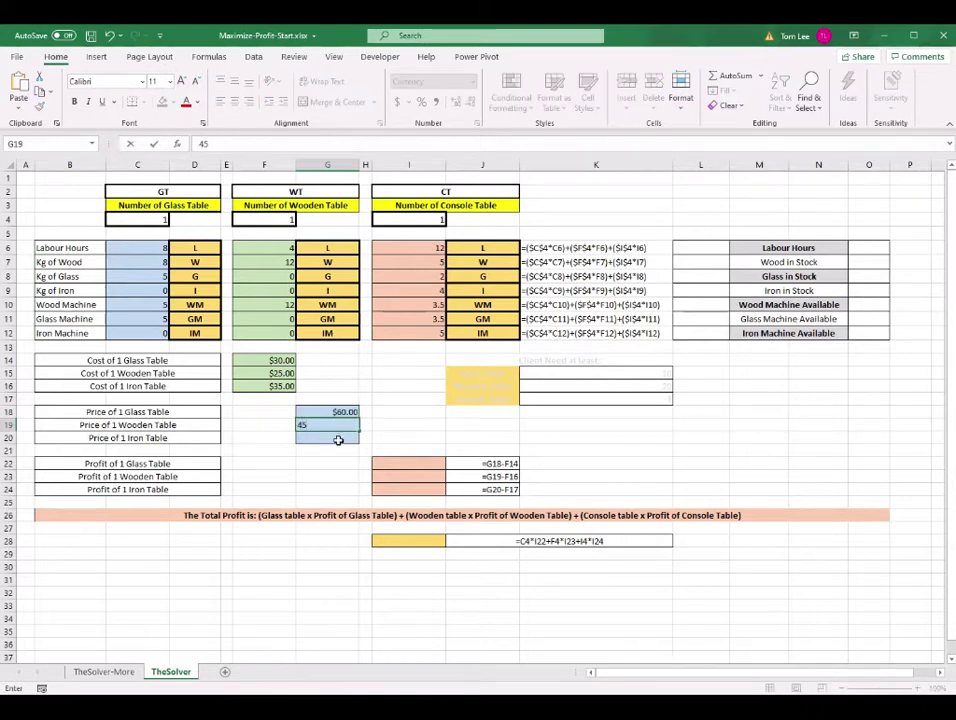
key("Return")
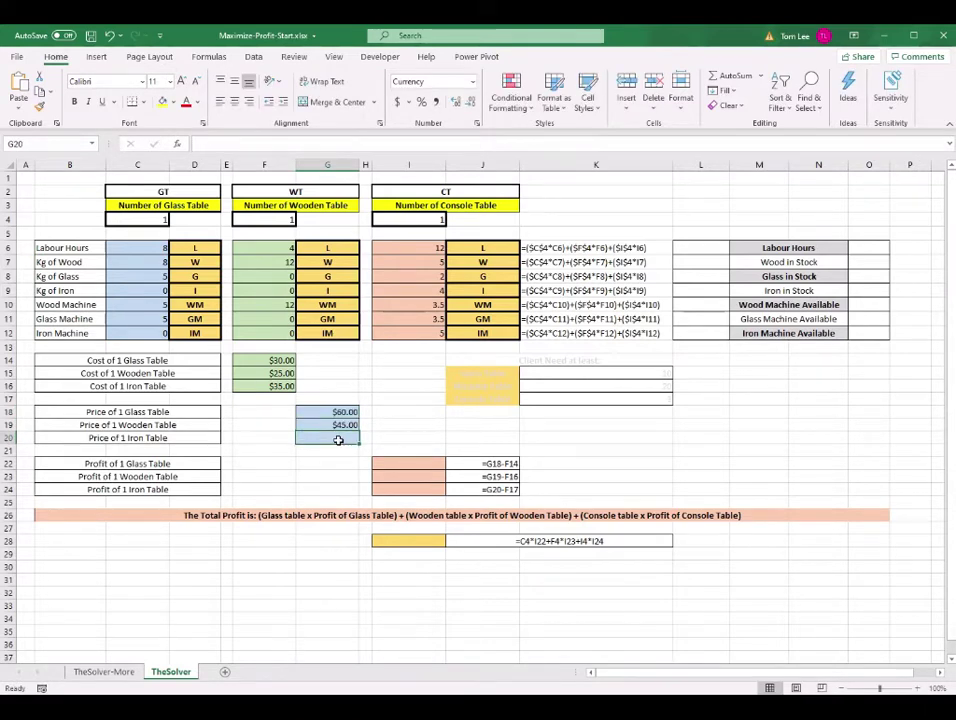
Enter the console table price of 67 in G20.
type("67")
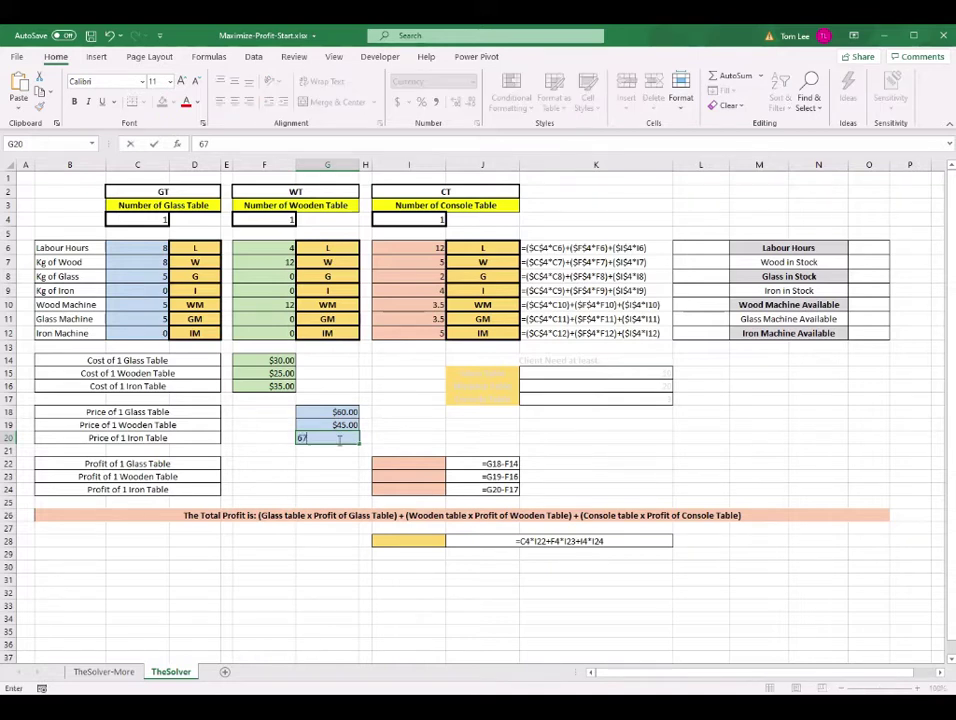
left_click(418, 462)
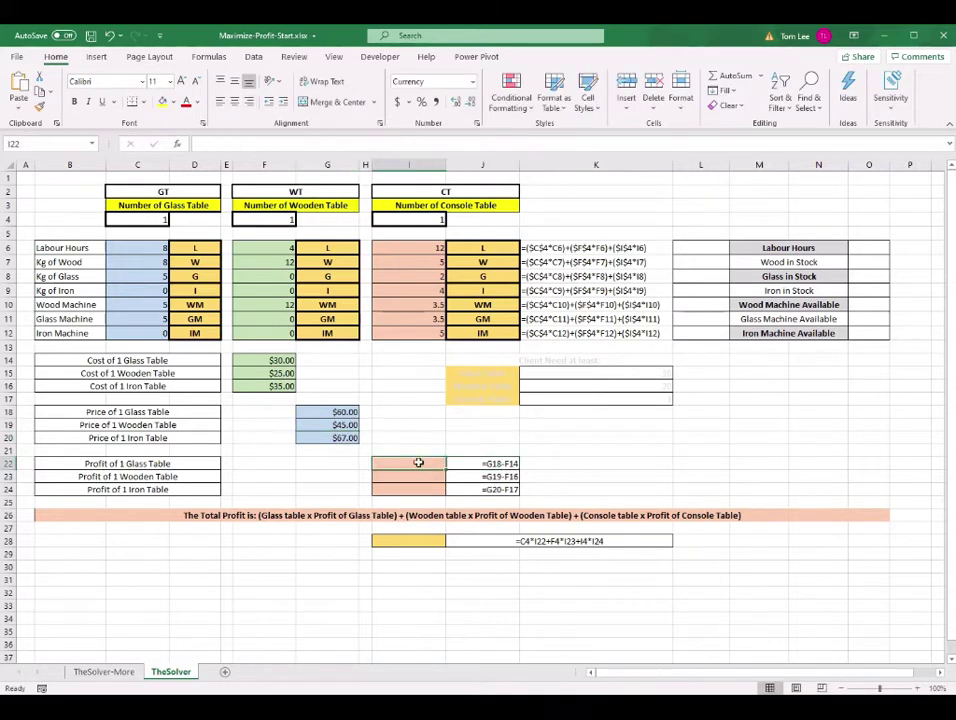
left_click(132, 463)
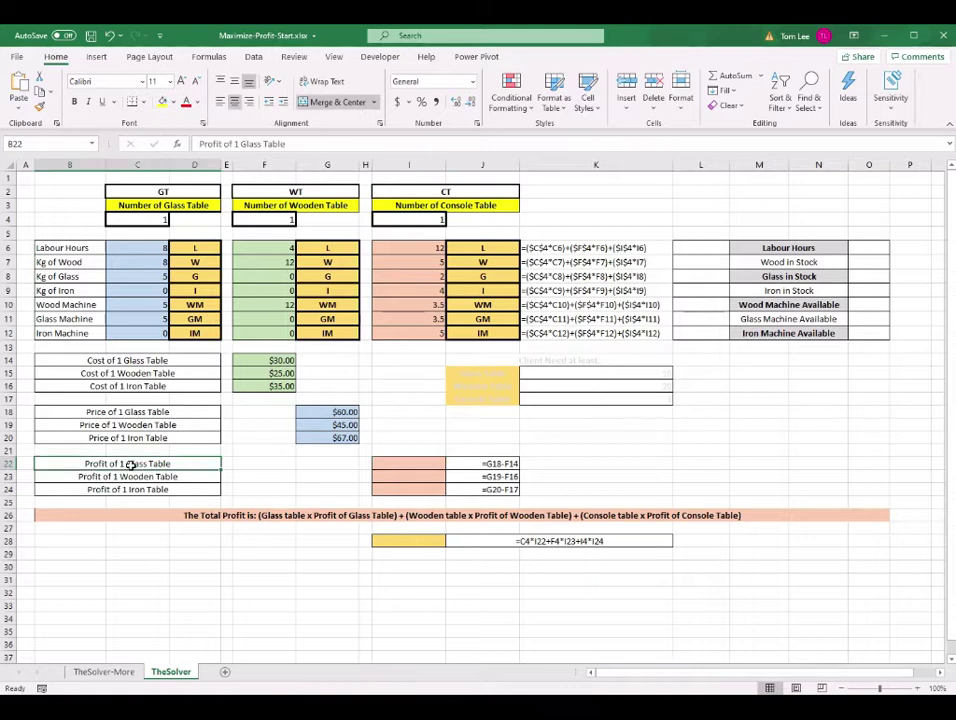
left_click(418, 465)
Enter =G18-F14 in I22 and fill it down to I24.
type("=")
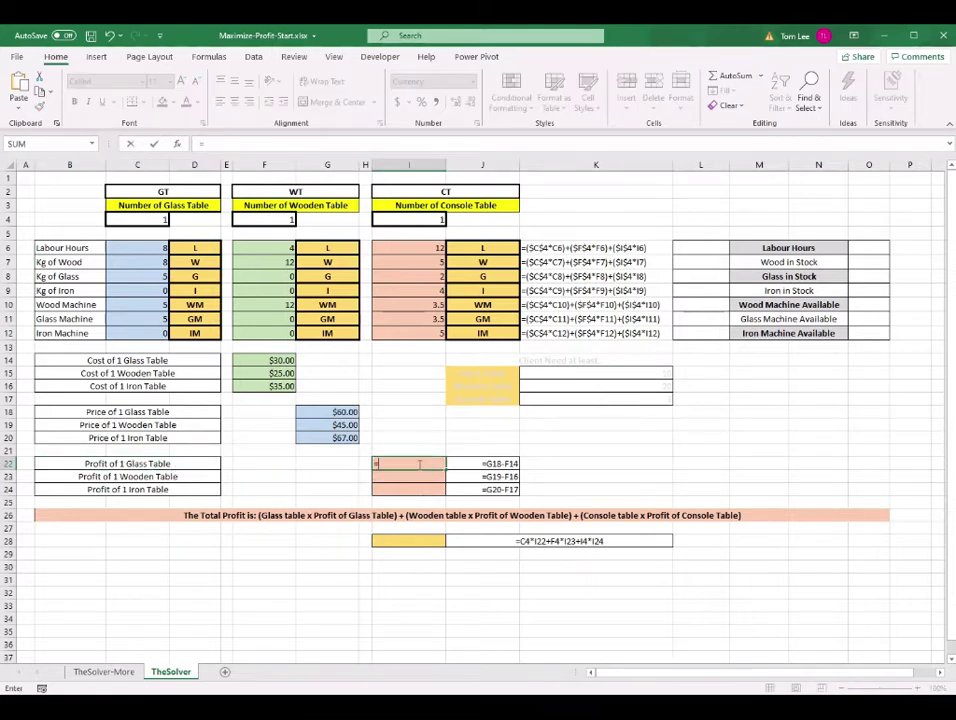
left_click(347, 413)
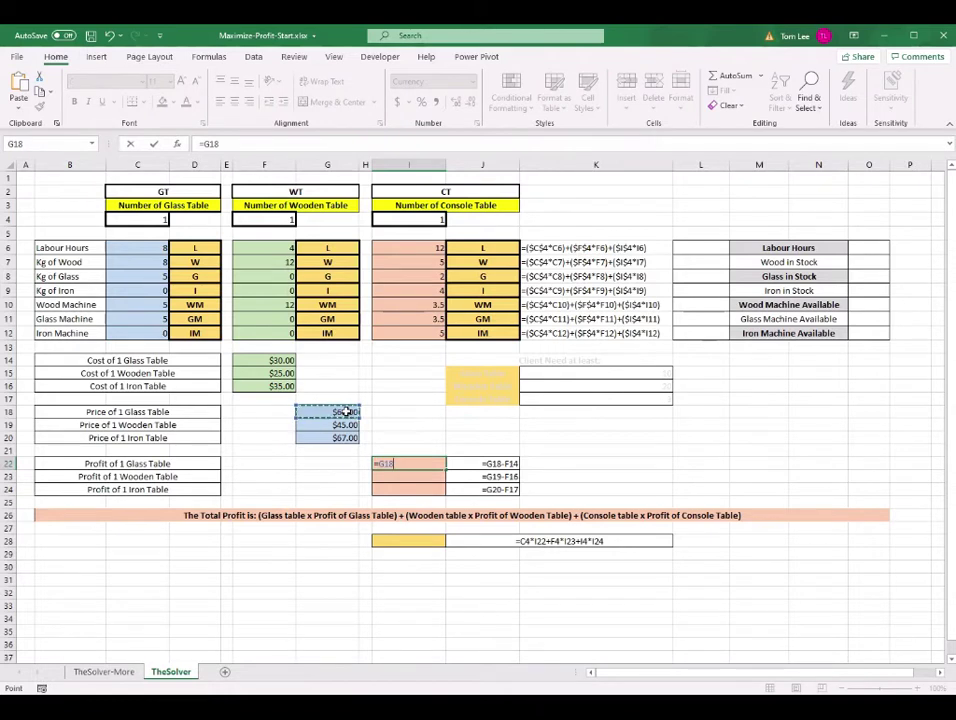
type("-")
left_click(266, 359)
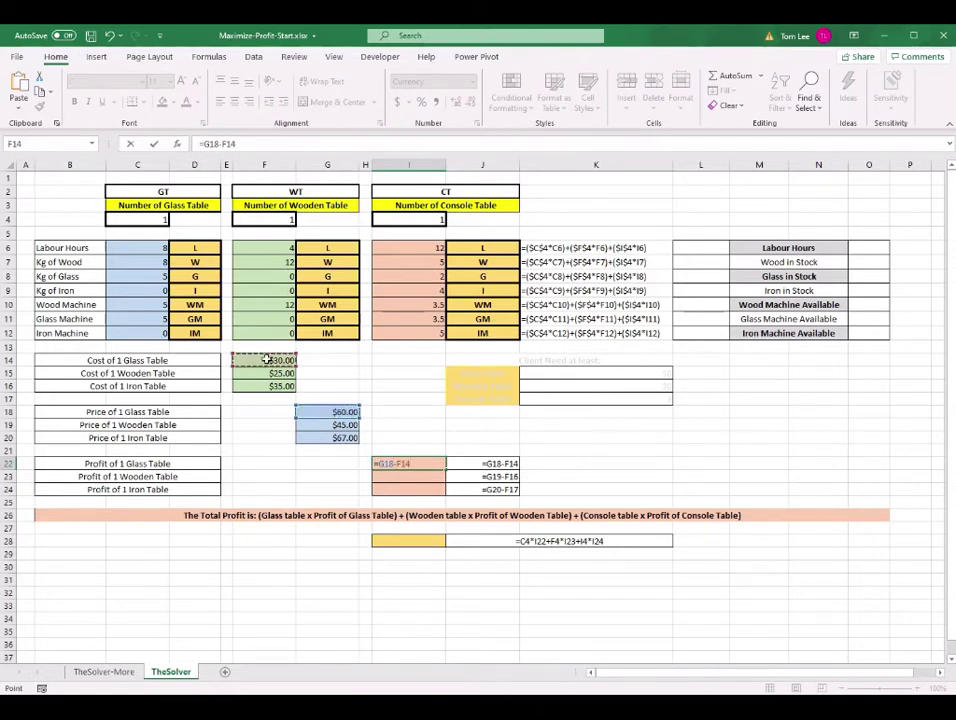
key("Return")
left_click(427, 464)
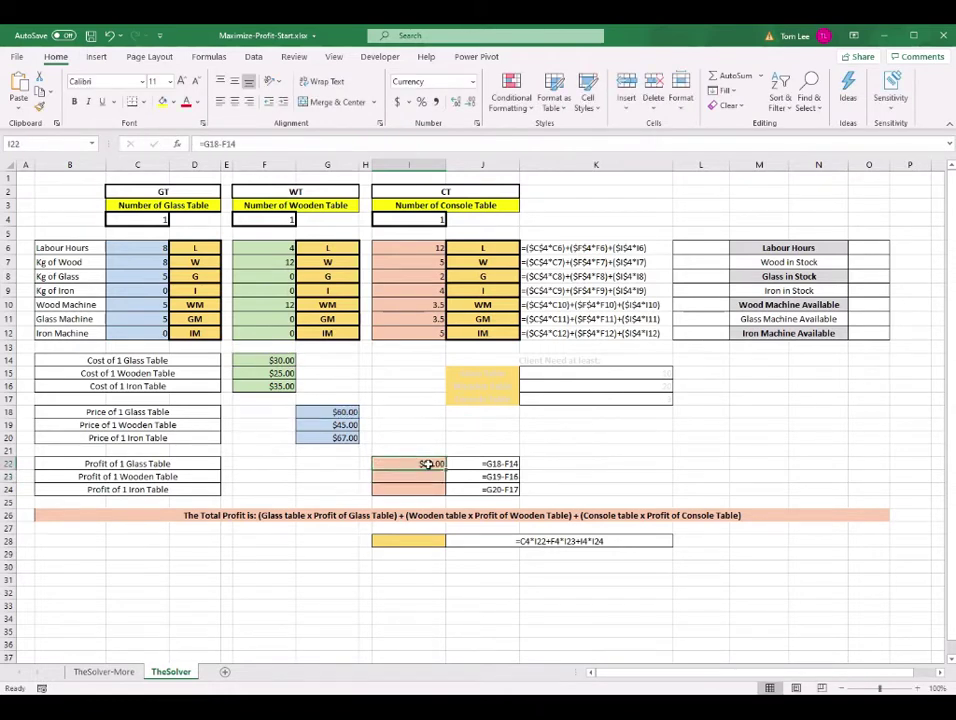
left_click_drag(446, 470, 443, 491)
left_click(440, 477)
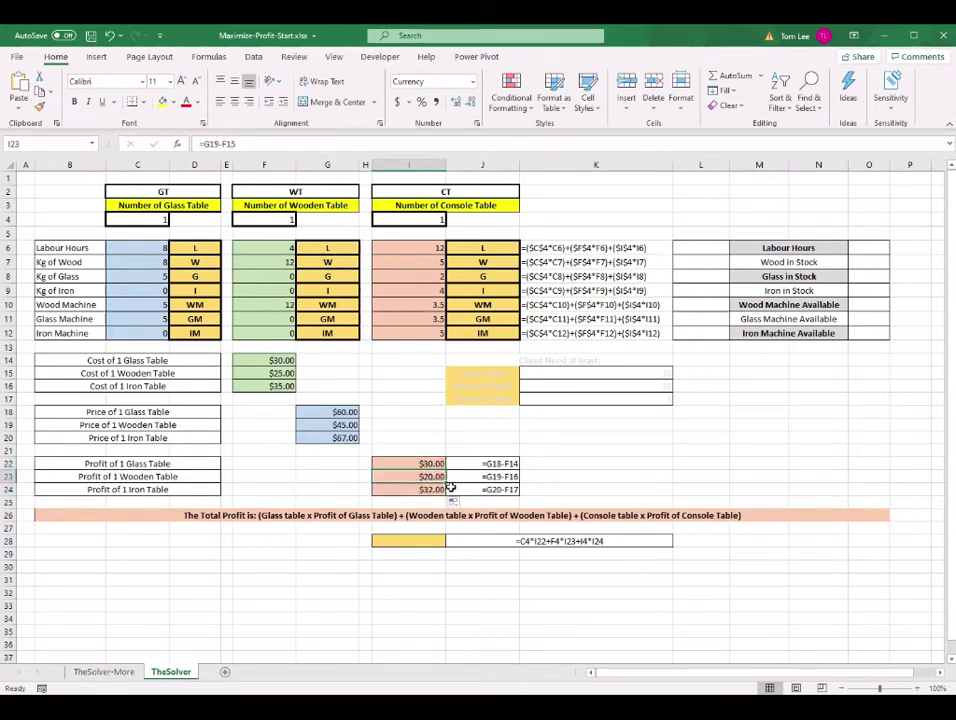
left_click(421, 491)
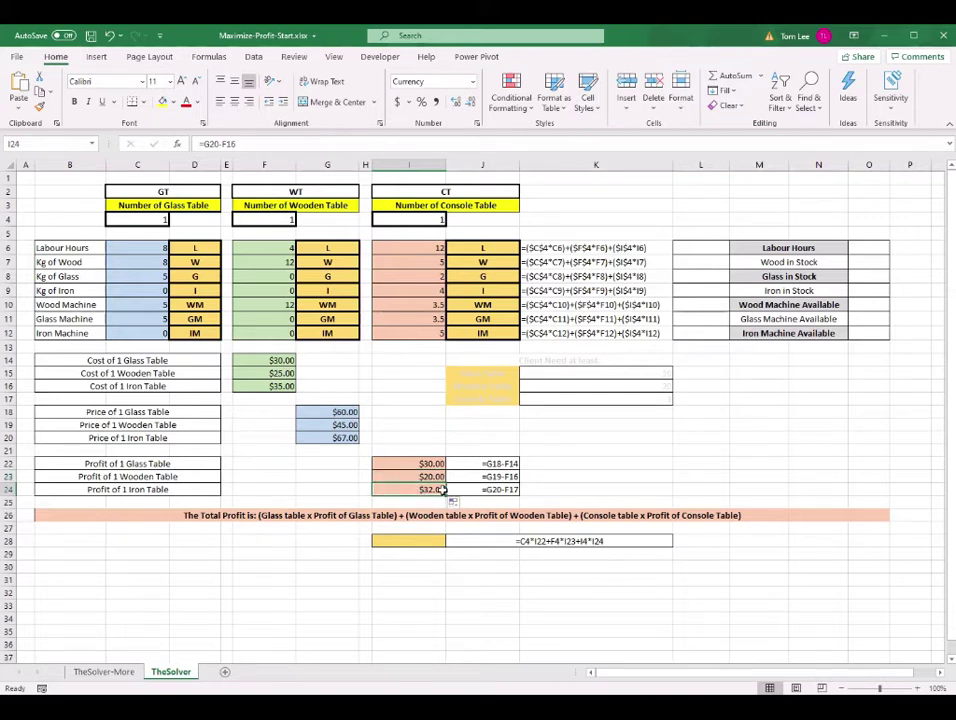
Review the resource labels in M6:M12, from Labour Hours to Iron Machine Available.
left_click(796, 248)
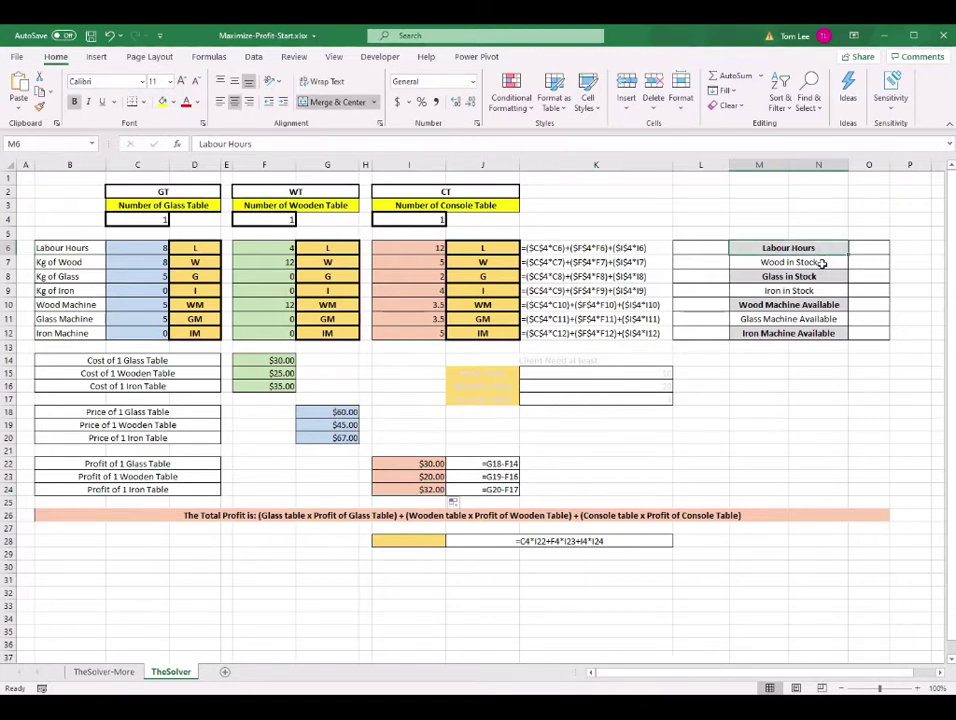
left_click(820, 264)
left_click(817, 277)
left_click(820, 290)
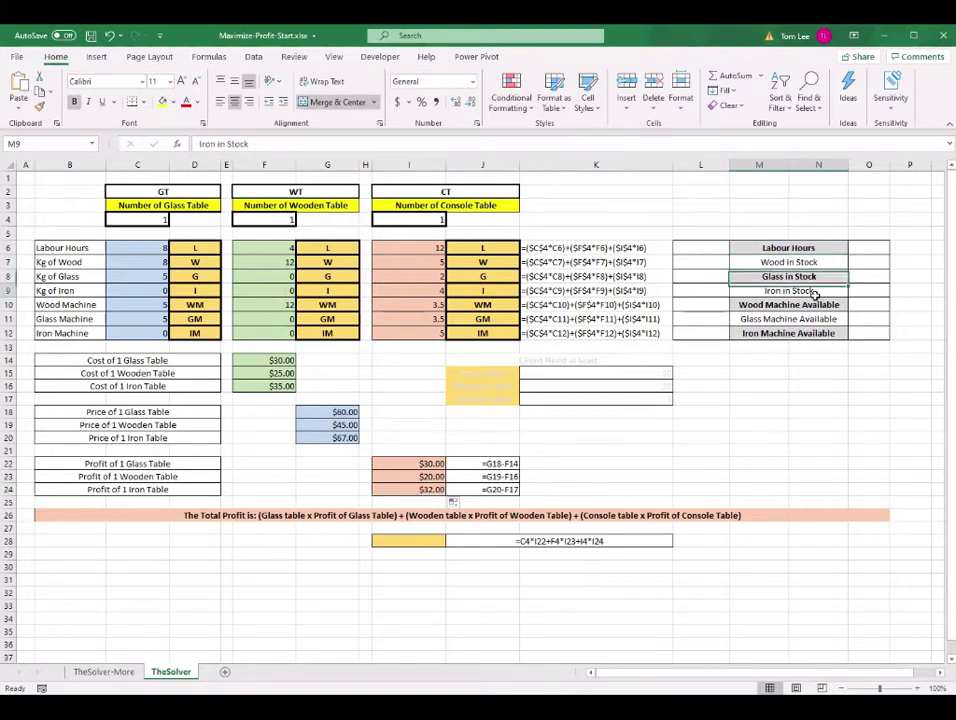
left_click(806, 306)
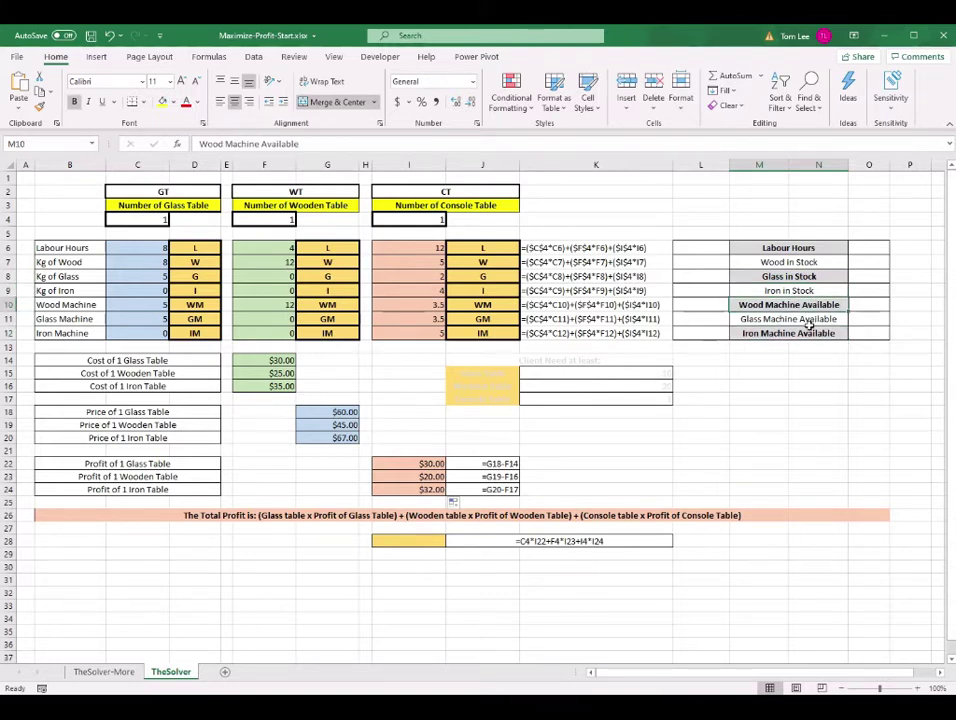
left_click(810, 322)
left_click(808, 336)
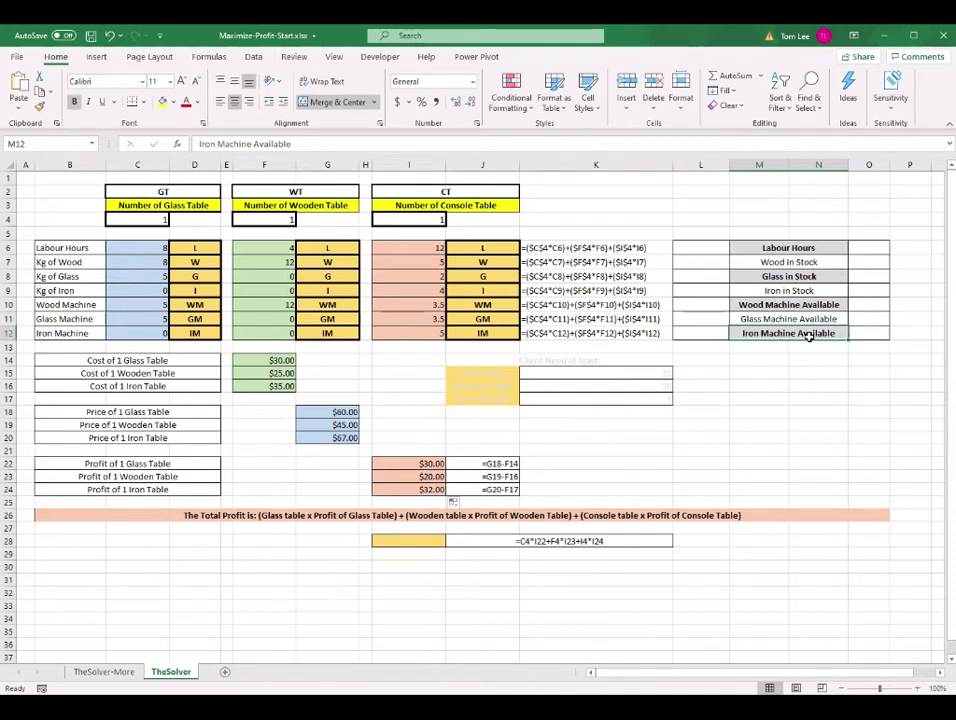
left_click(881, 249)
Bring up the PowerPoint slide with the seven inequality constraints and resource limits.
mouse_move(553, 715)
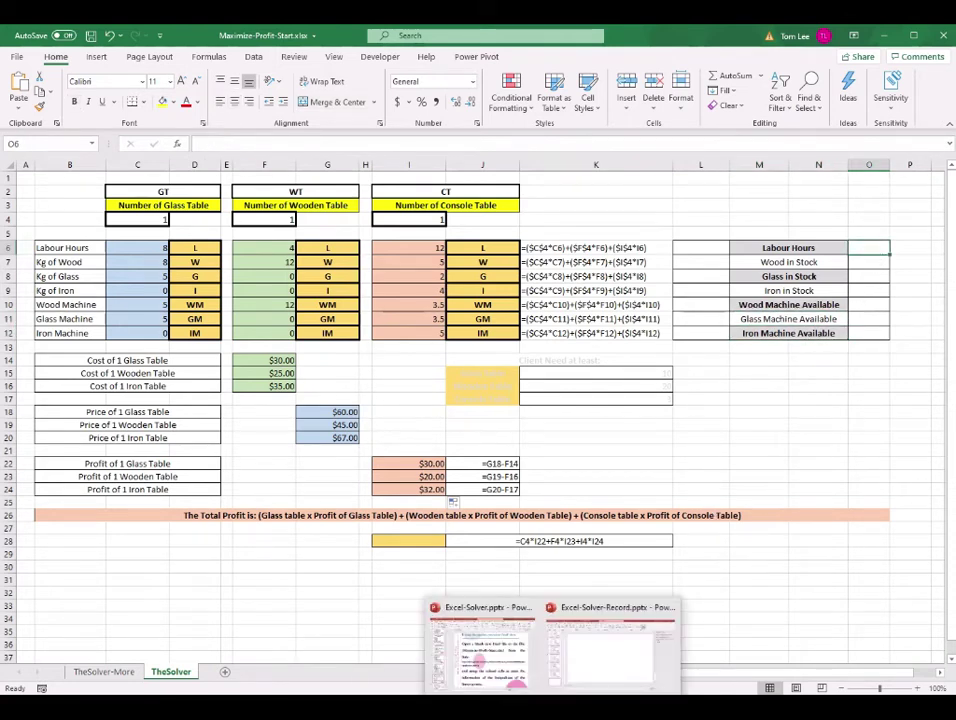
left_click(481, 650)
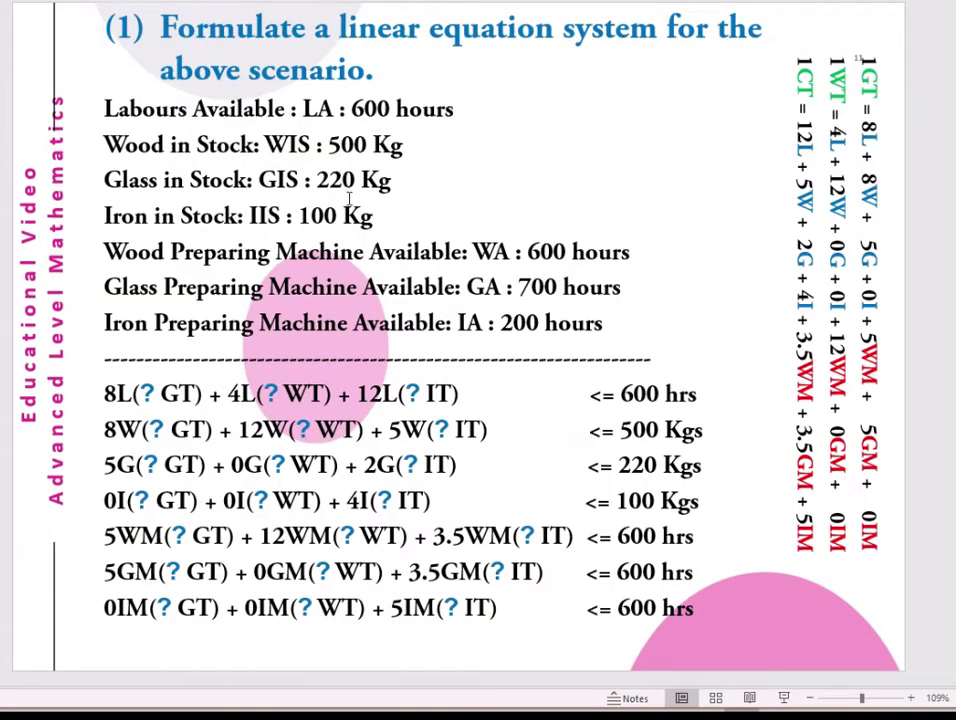
Enter 600 labour hours and stock of 500 wood, 220 glass and 100 iron.
mouse_move(553, 715)
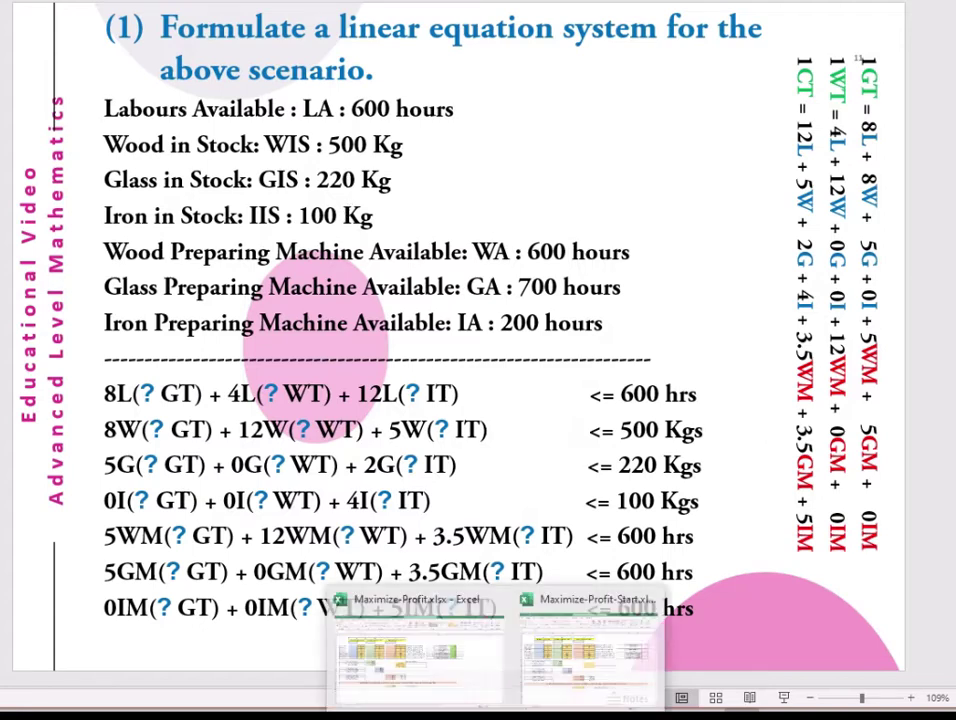
left_click(619, 672)
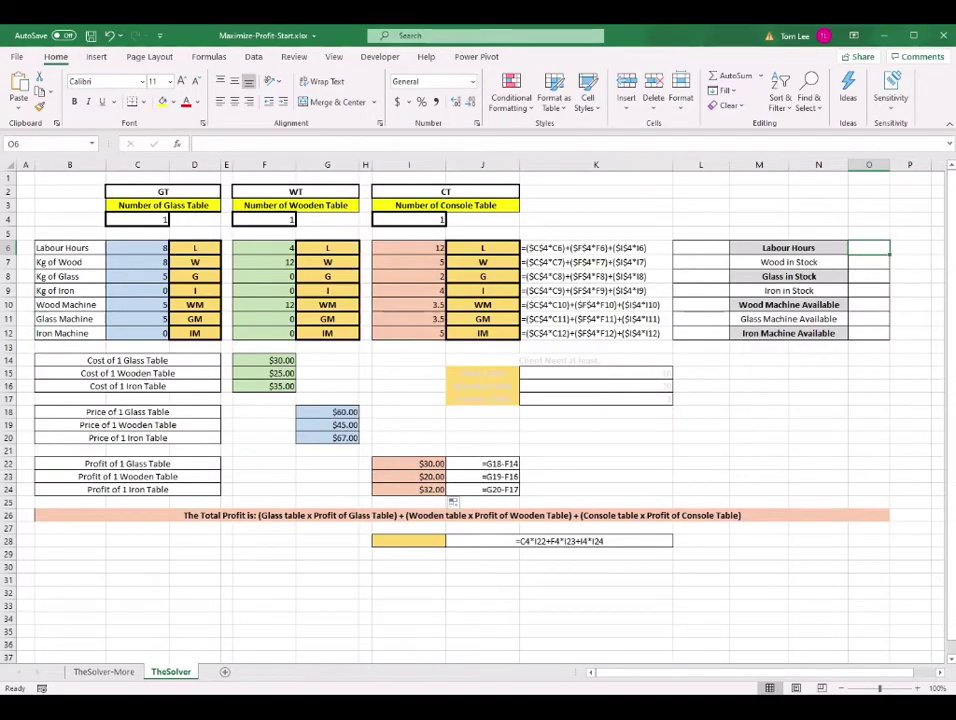
type("600")
key("Return")
type("500")
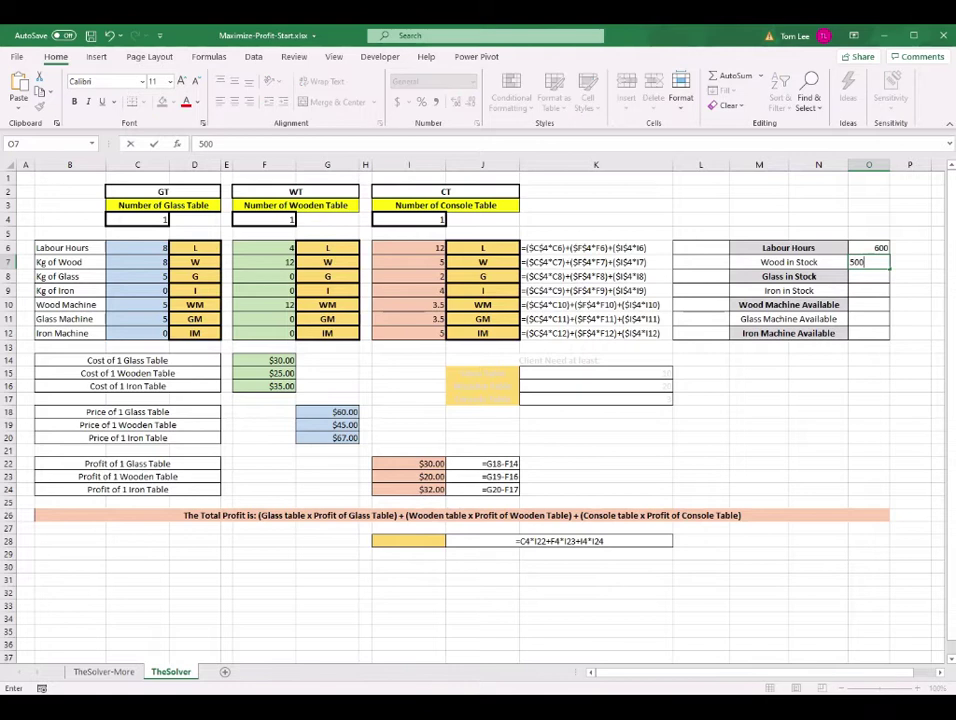
key("Return")
type("220")
key("Return")
type("100")
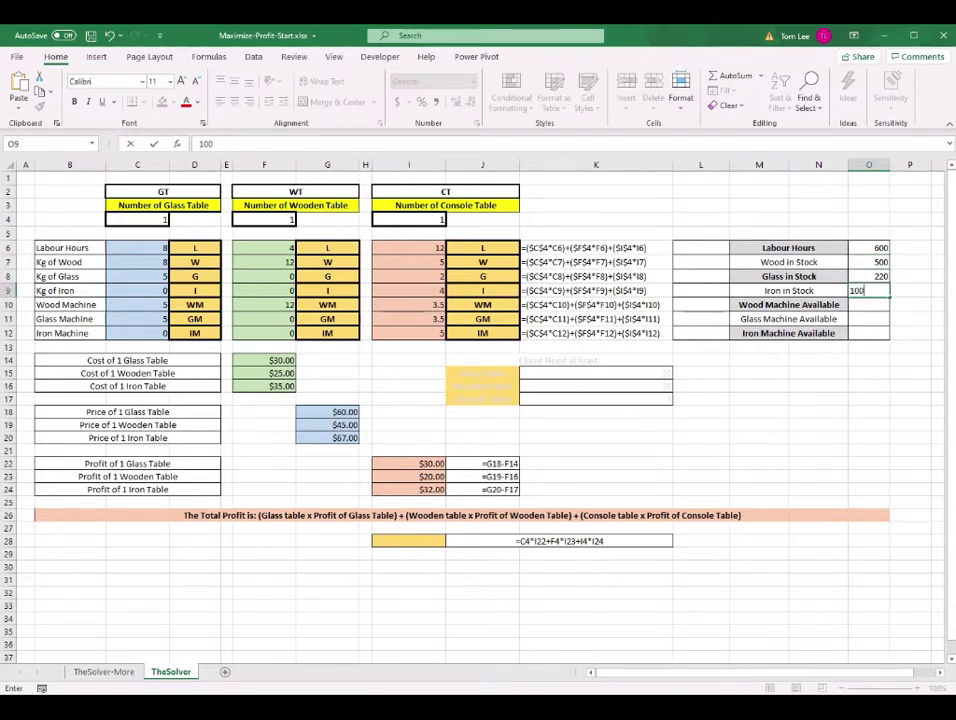
key("Return")
Enter machine hours available: 600 wood, 700 glass and 200 iron.
type("600")
key("Return")
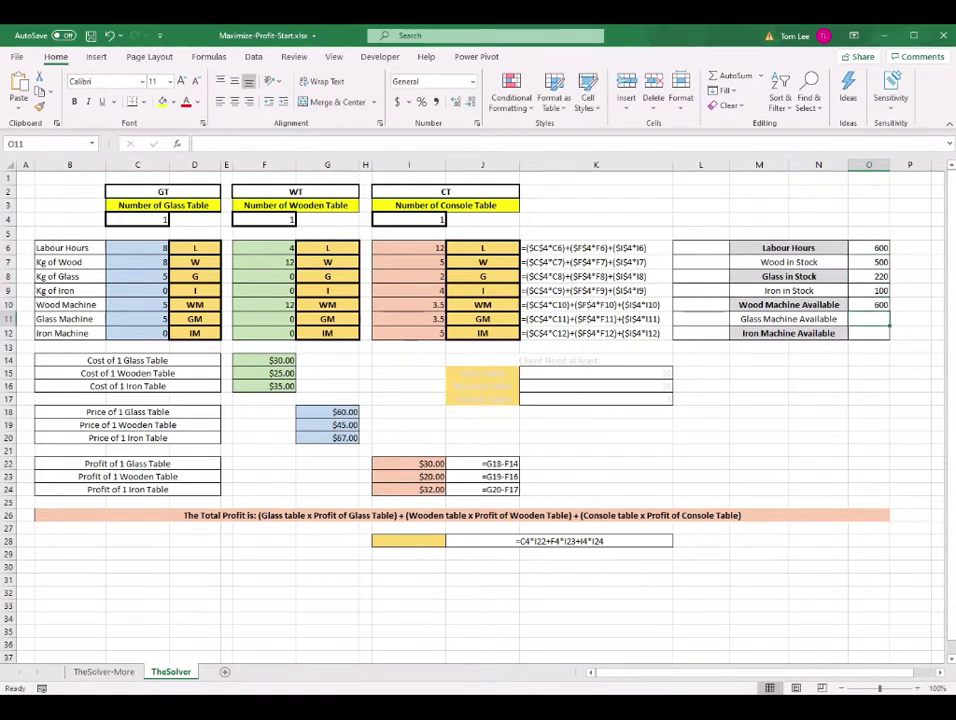
type("700")
key("Return")
type("200")
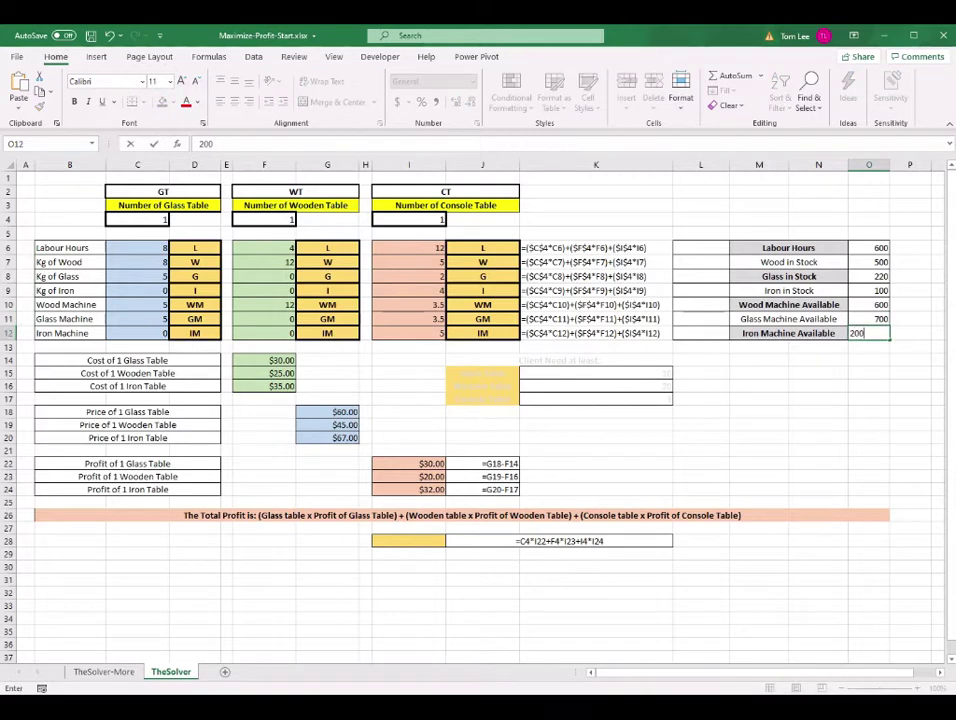
left_click(868, 385)
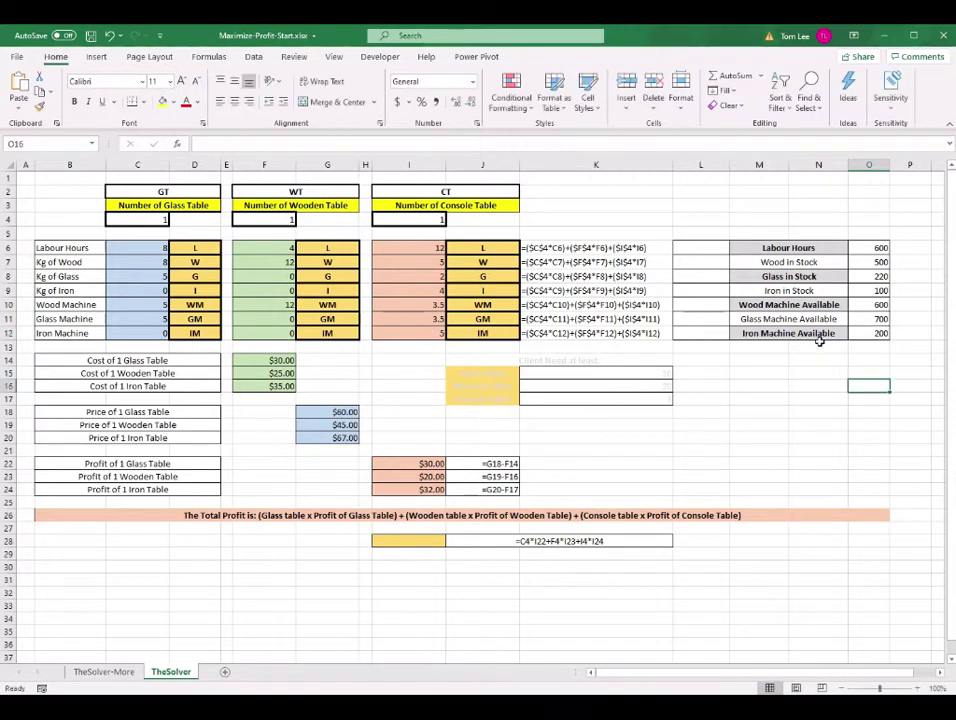
Review the table counts and labour hours in C4, I4, C6, F4 and F6.
left_click(703, 248)
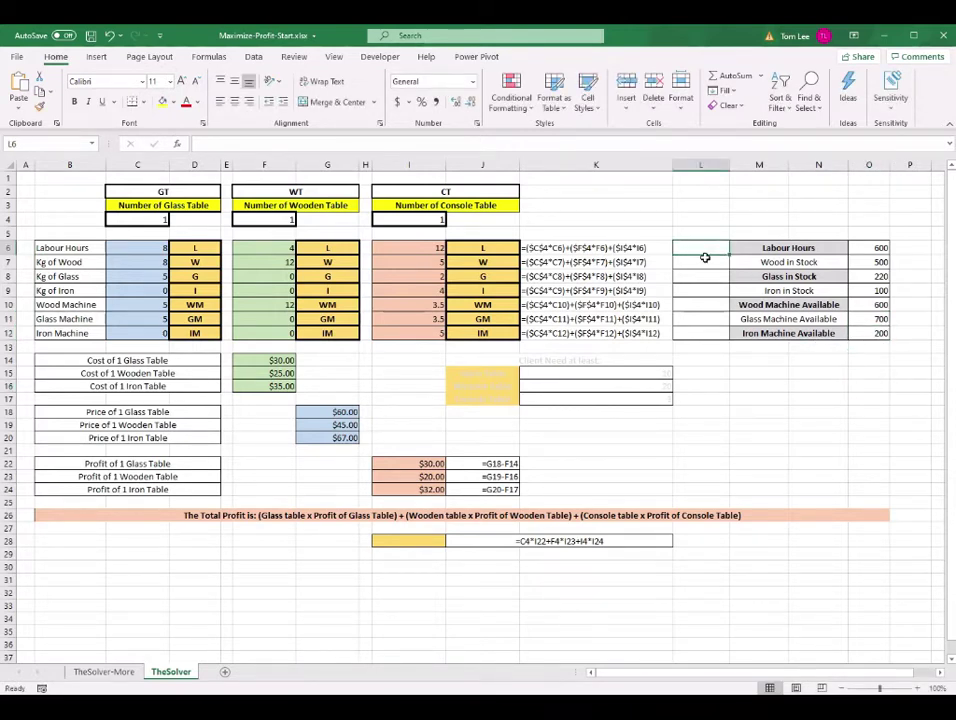
left_click(150, 218)
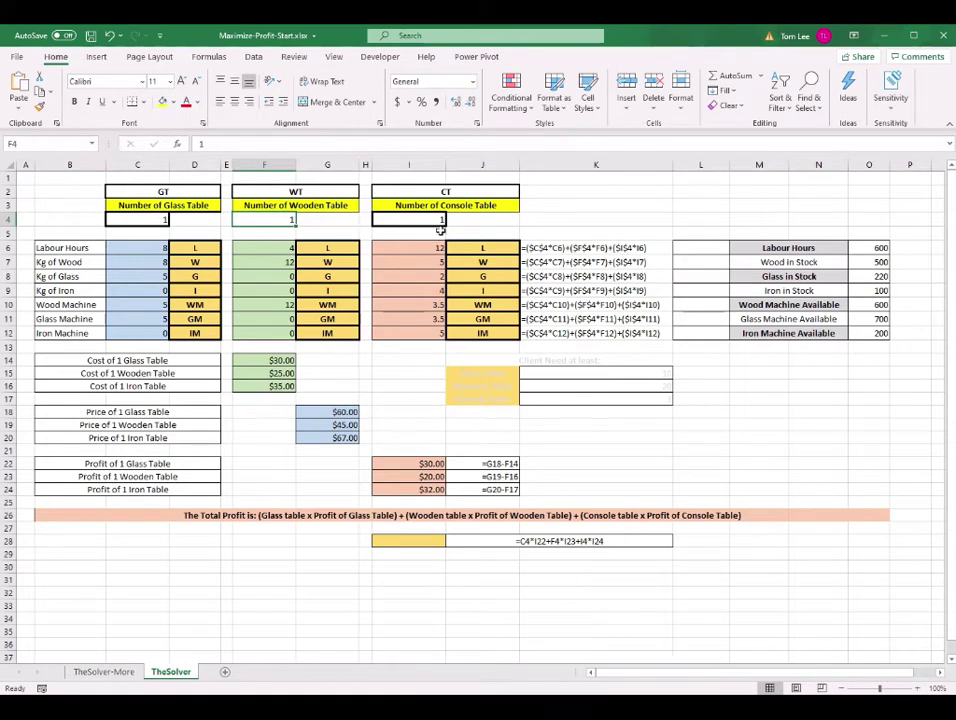
left_click(414, 222)
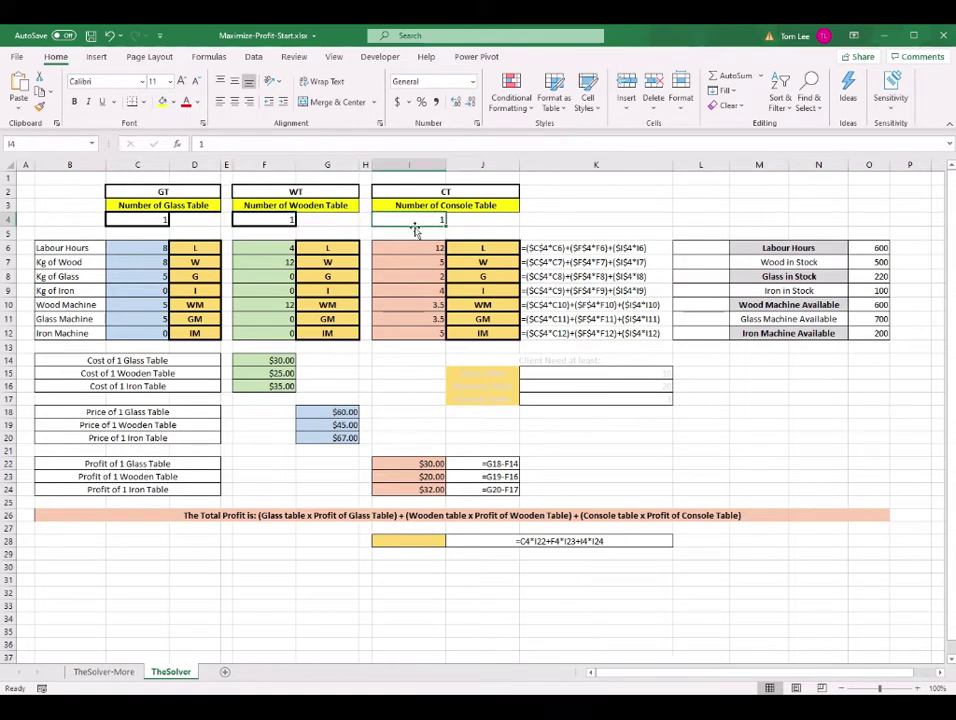
left_click(156, 222)
left_click(160, 250)
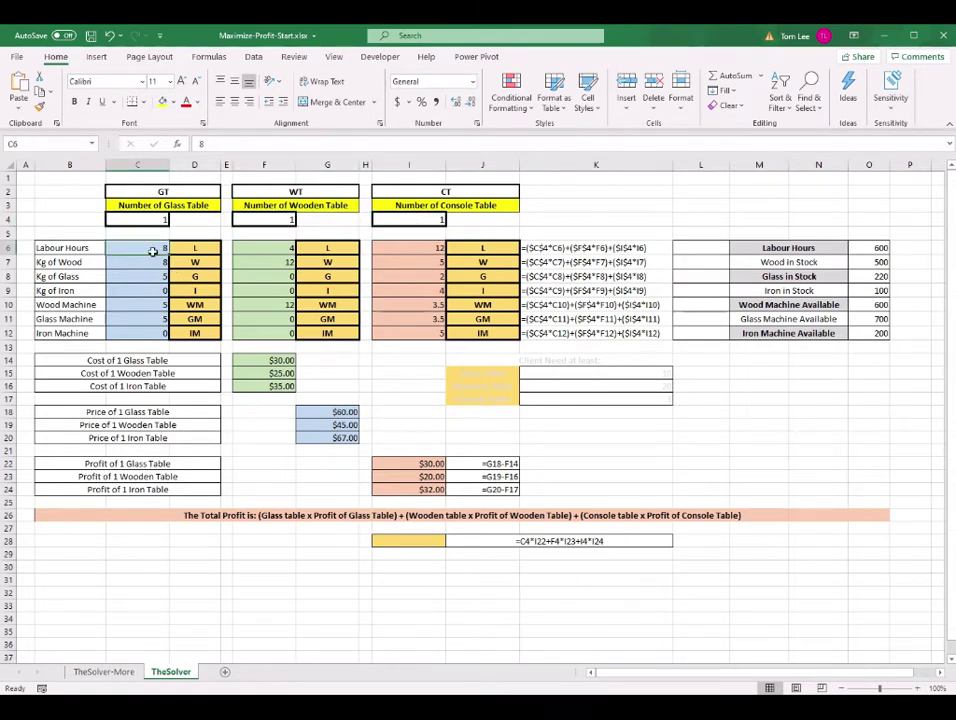
left_click(286, 221)
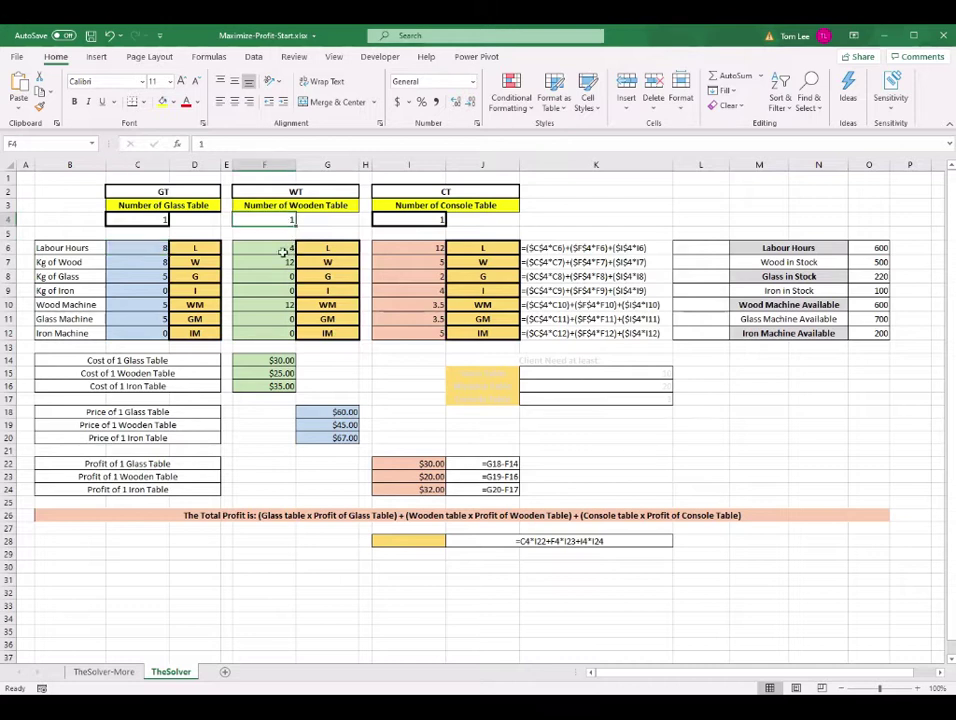
left_click(283, 251)
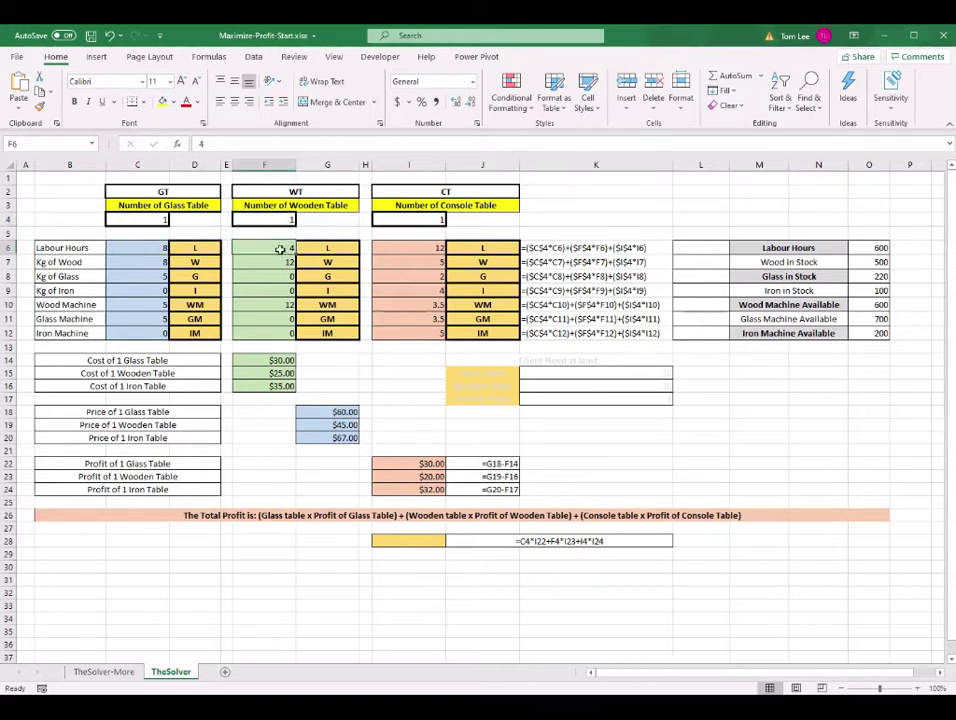
left_click(427, 247)
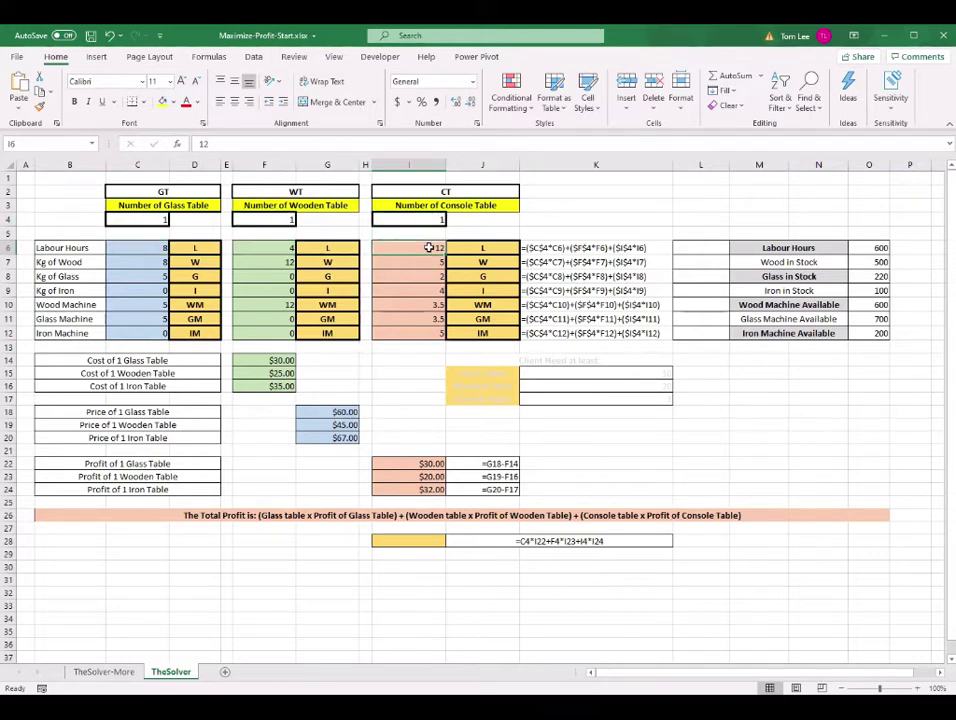
mouse_move(553, 715)
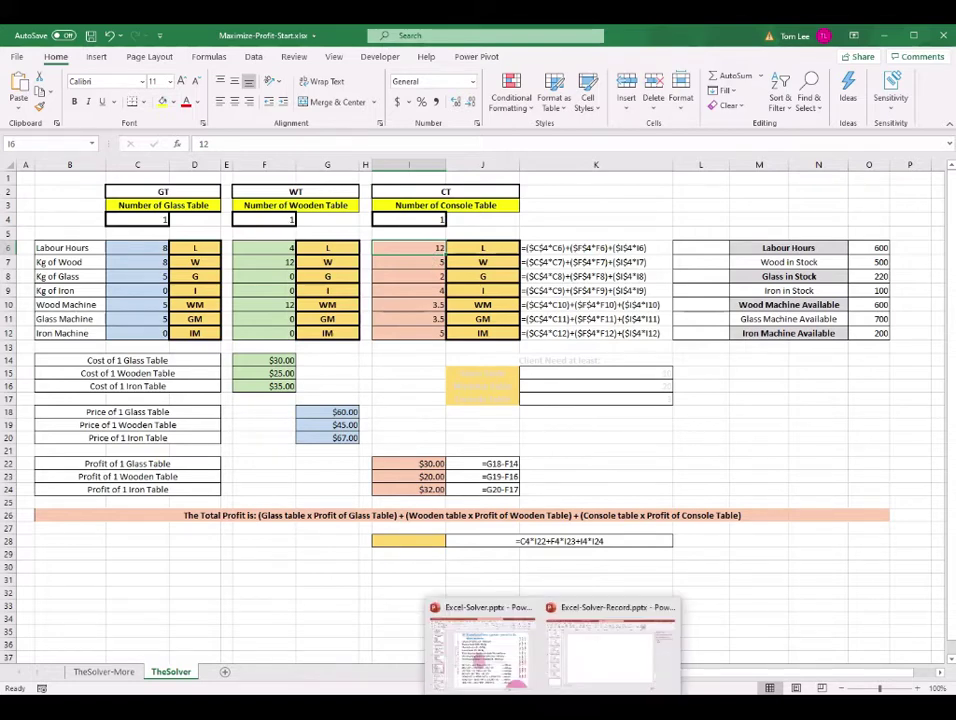
left_click(518, 684)
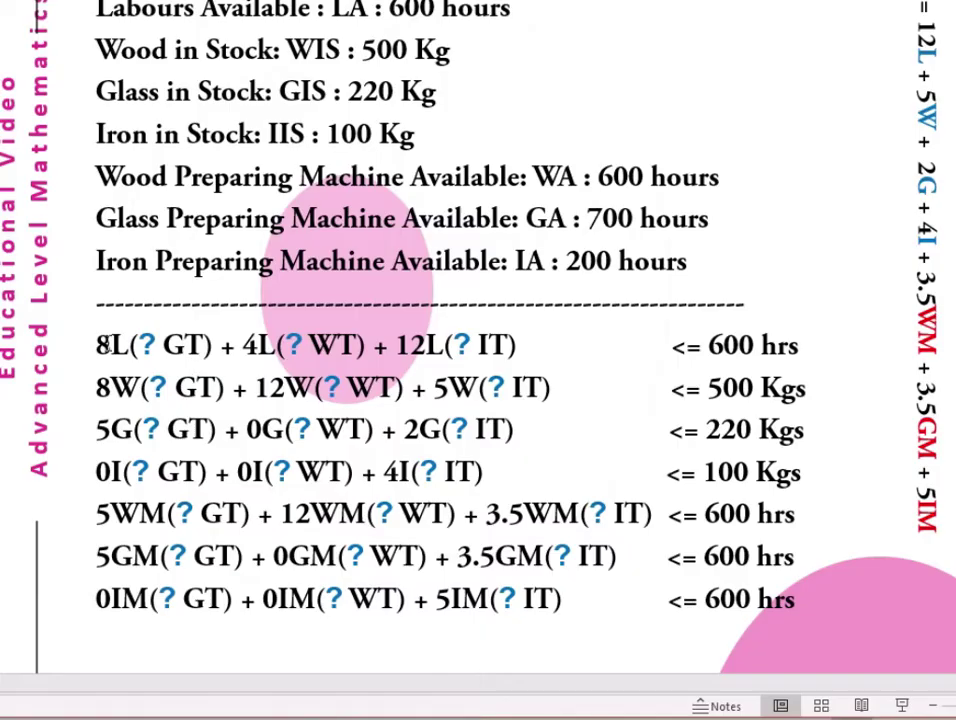
left_click(578, 350, "shift")
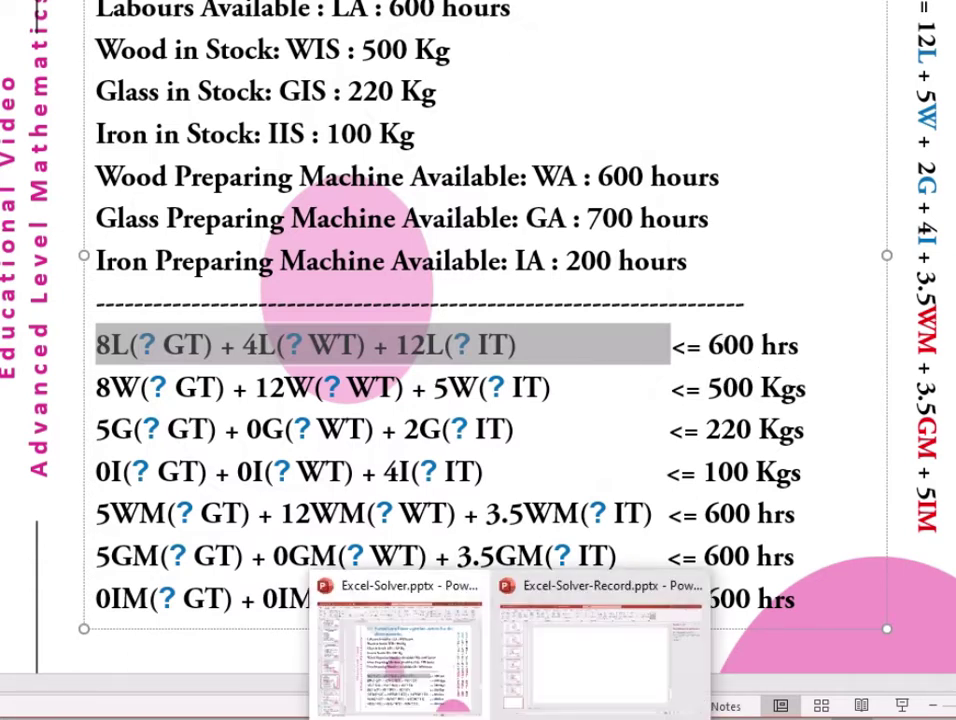
mouse_move(562, 719)
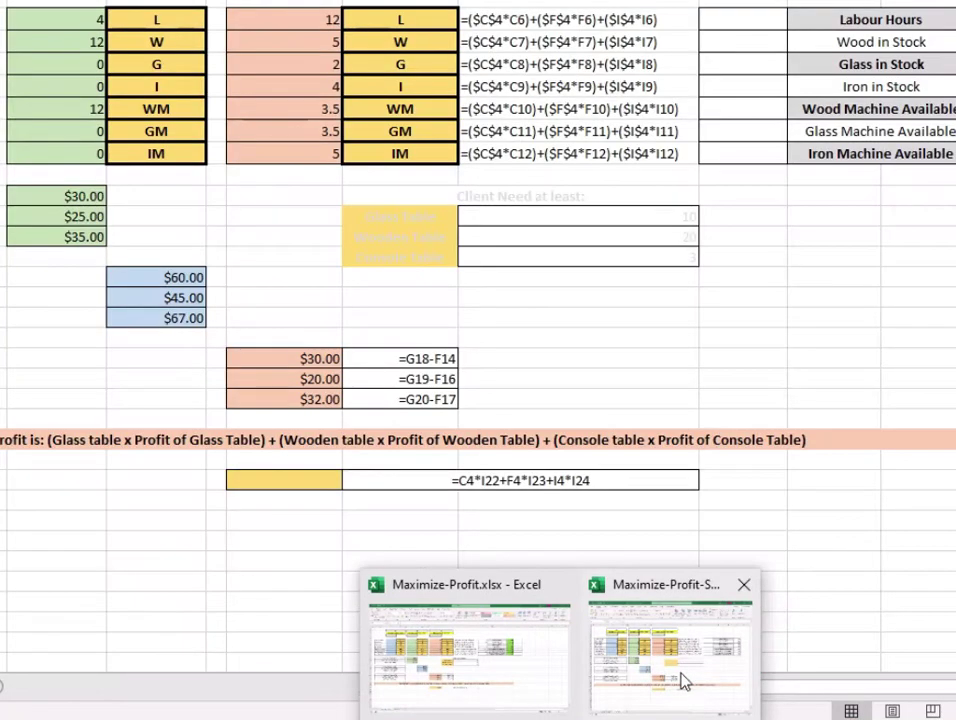
left_click(684, 681)
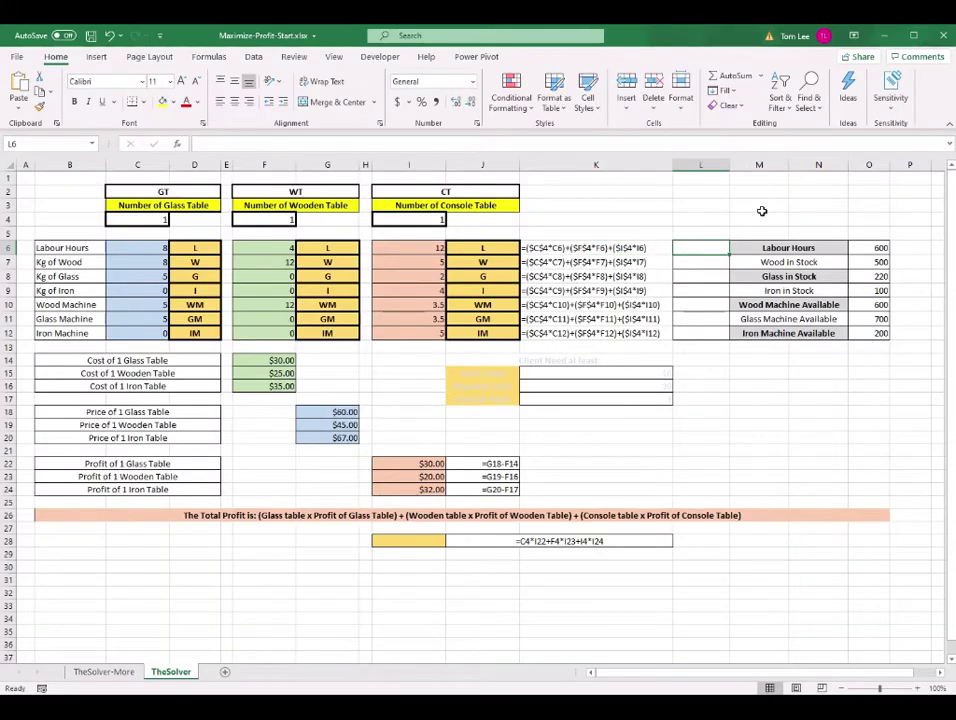
Enter =C4*C6+F4*F6+I4*I6 in L6 so it shows 24 labour hours.
type("=")
left_click(153, 220)
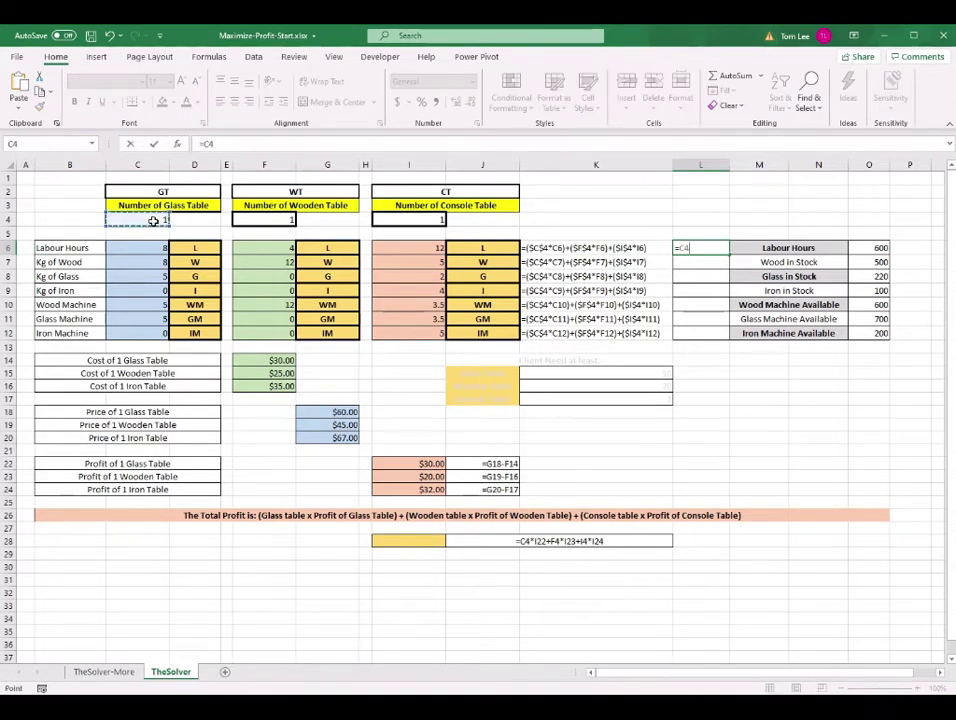
type("*")
left_click(144, 250)
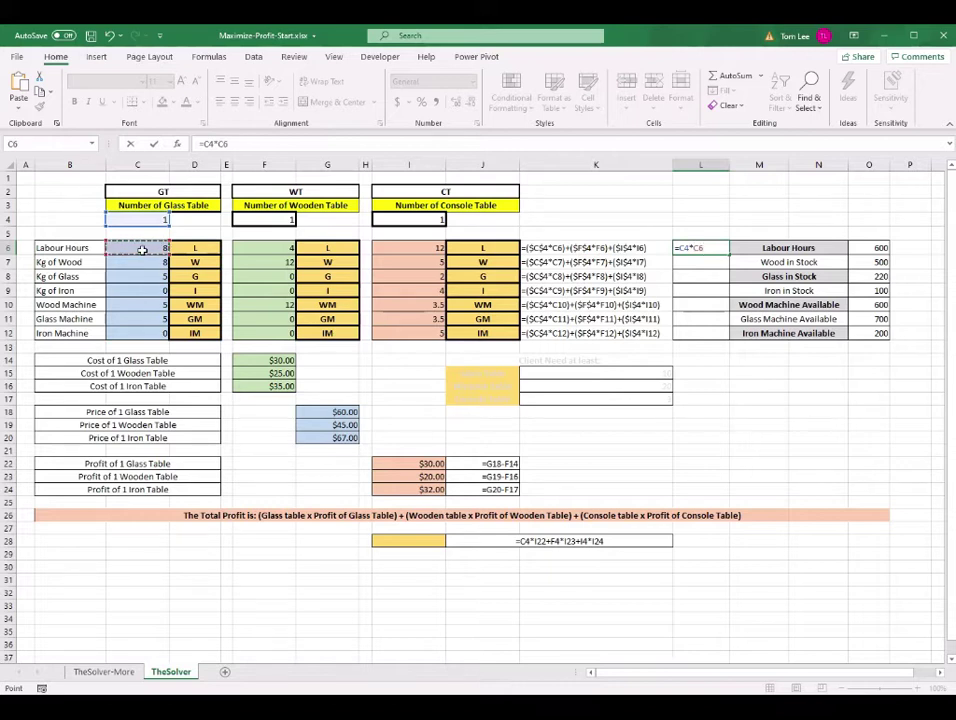
type("+")
left_click(266, 221)
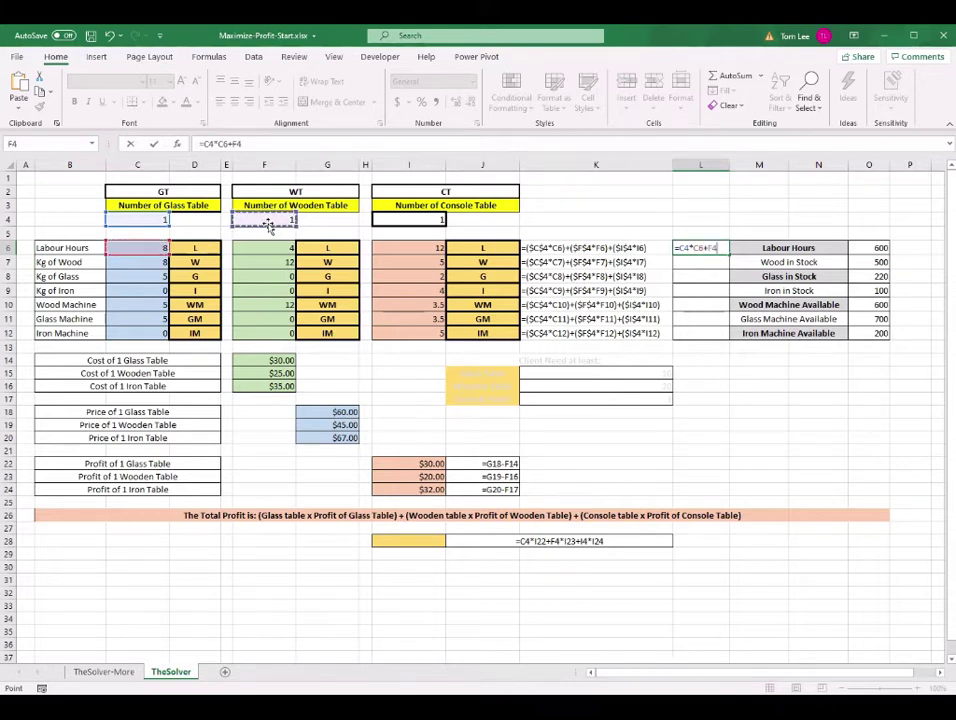
type("*")
left_click(265, 250)
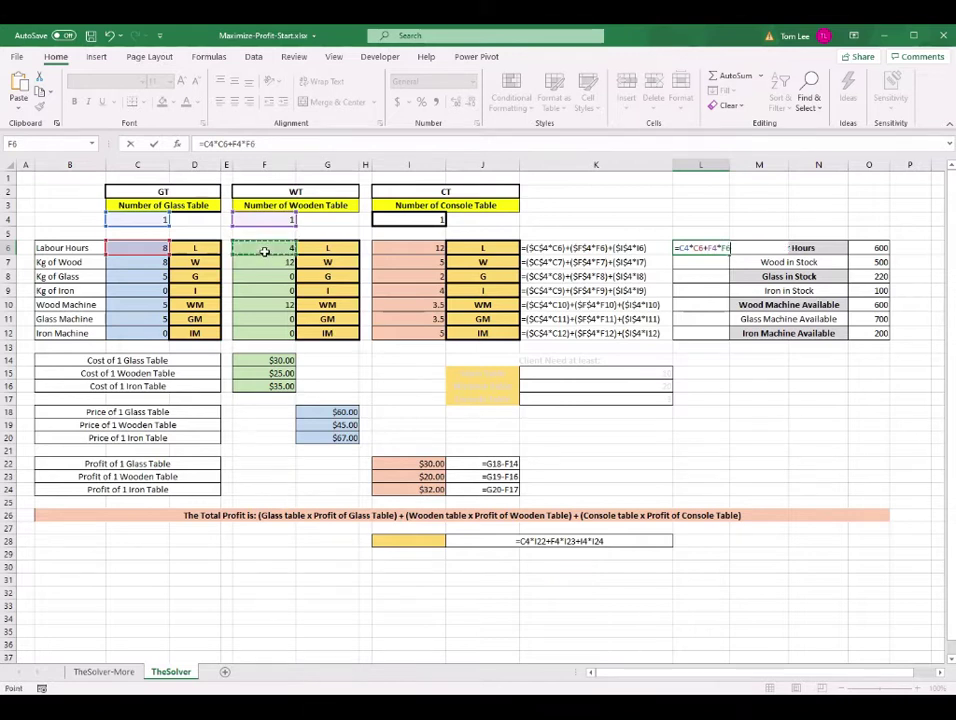
type("+")
left_click(412, 220)
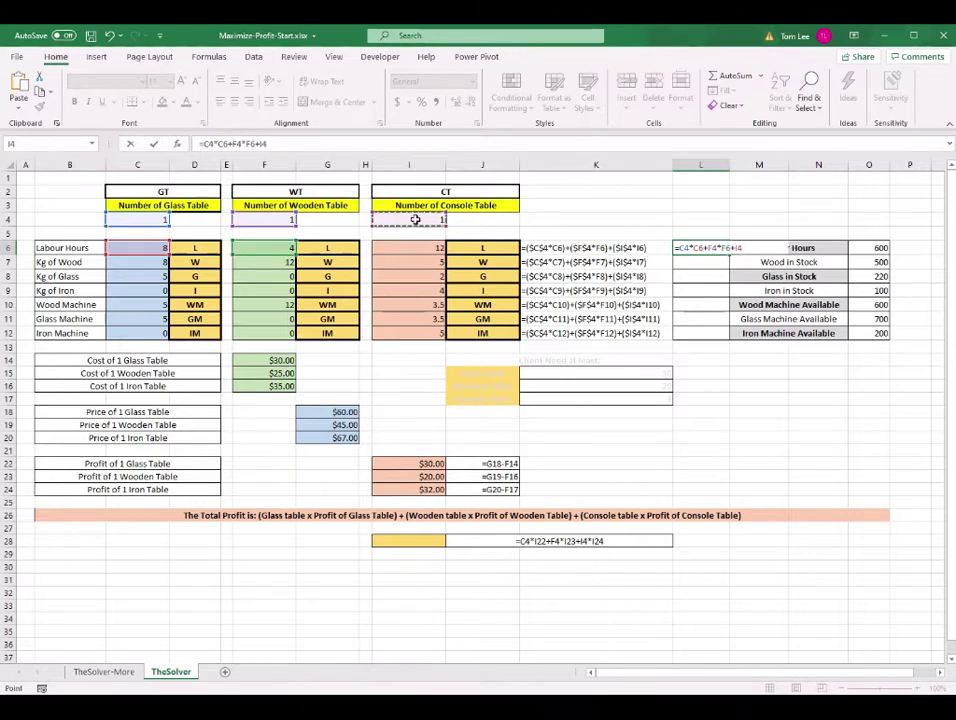
type("*")
left_click(406, 245)
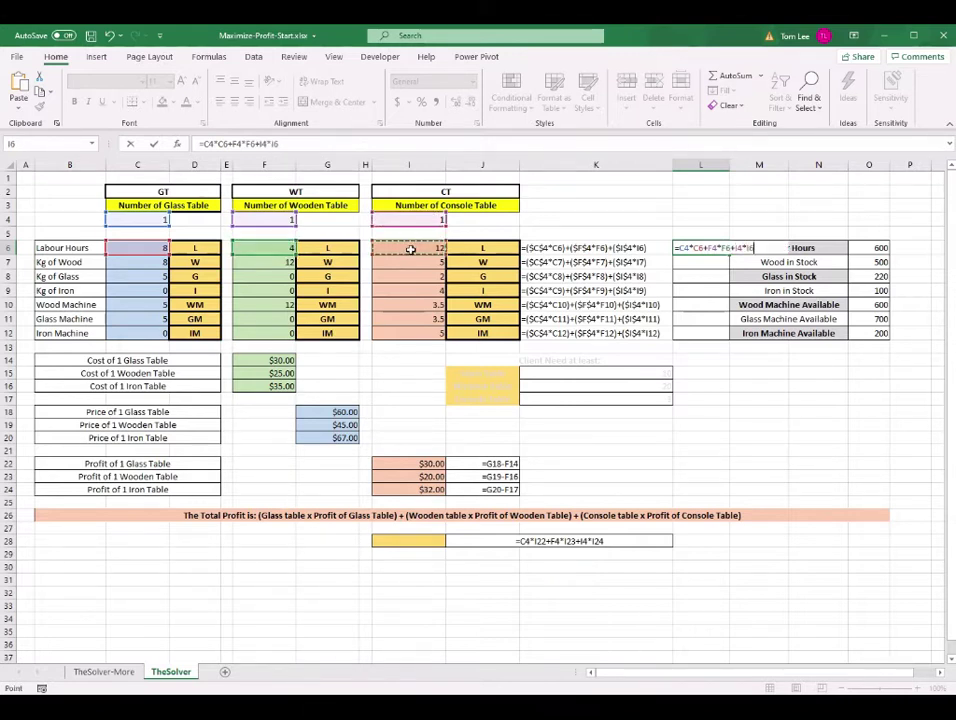
key("Return")
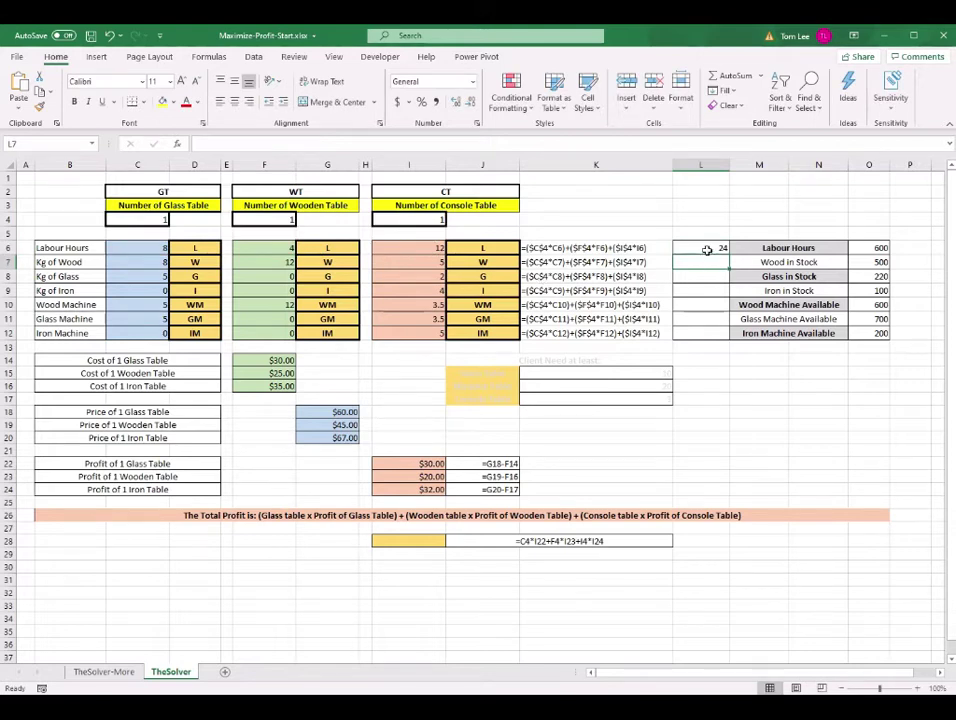
left_click(706, 250)
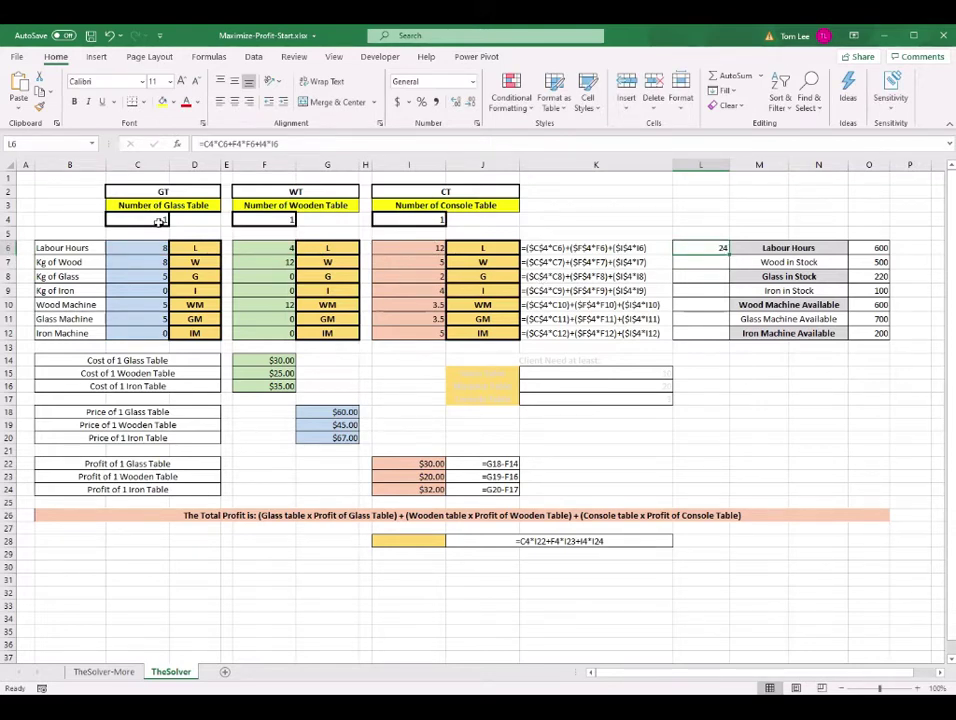
left_click(283, 221)
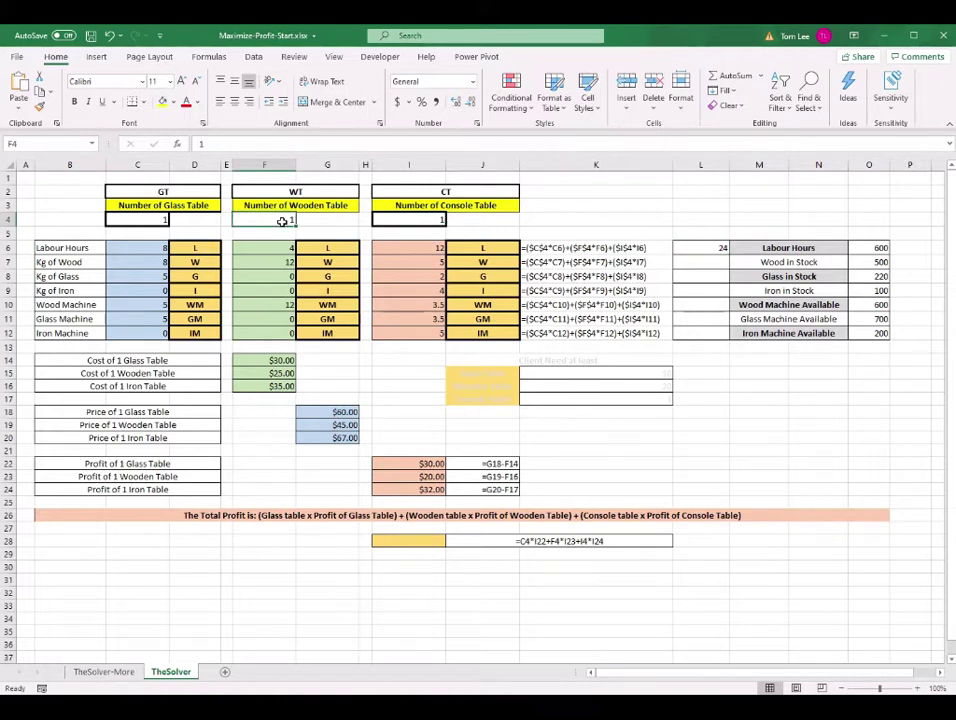
left_click(434, 221)
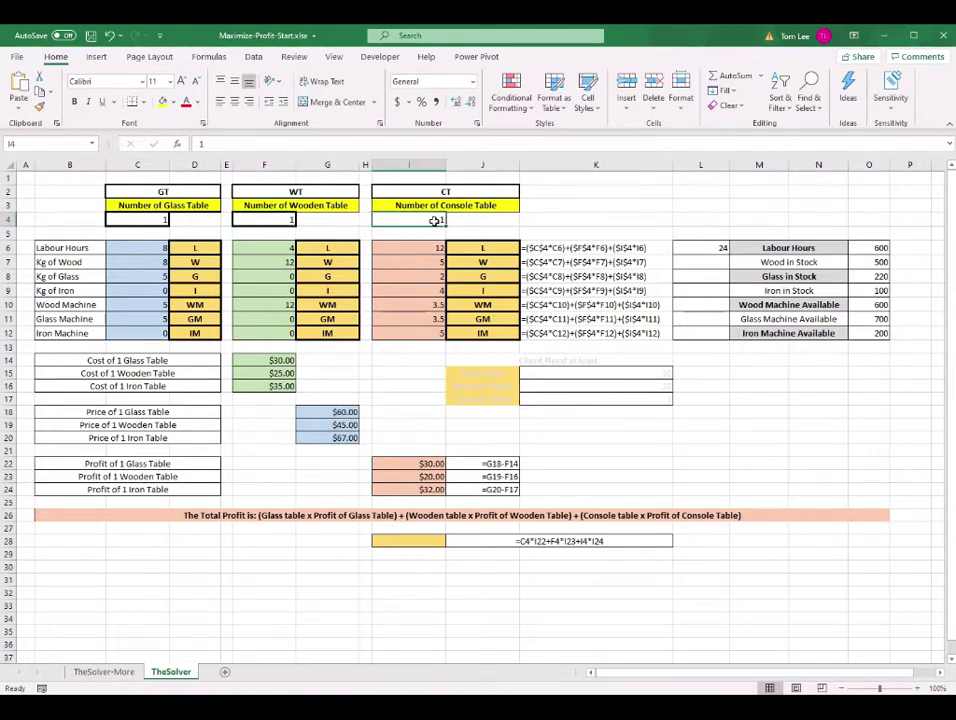
type("10")
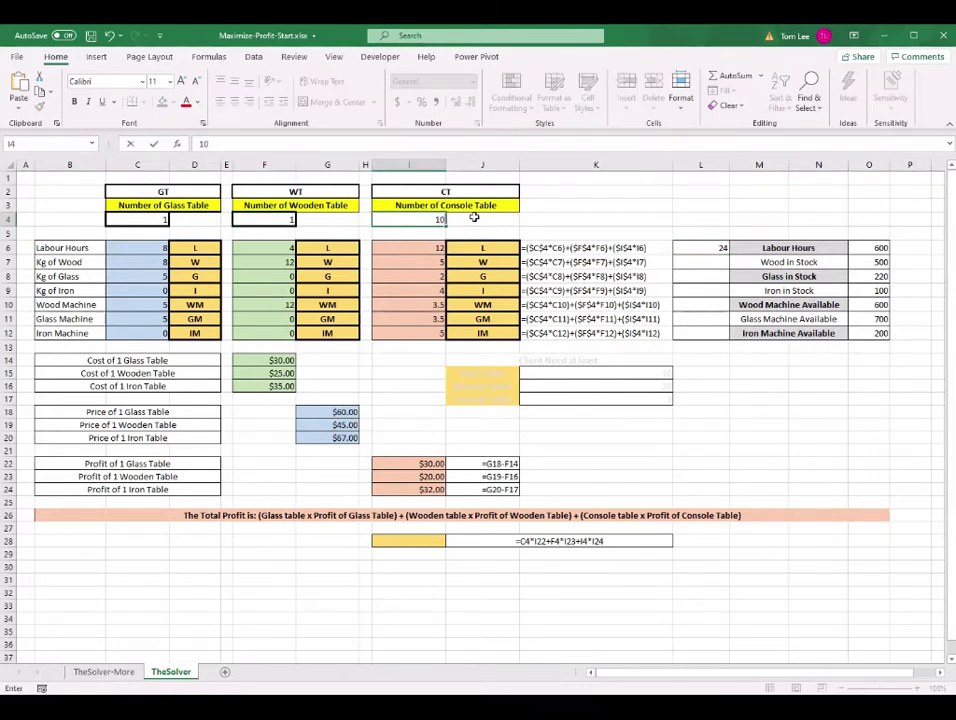
key("Return")
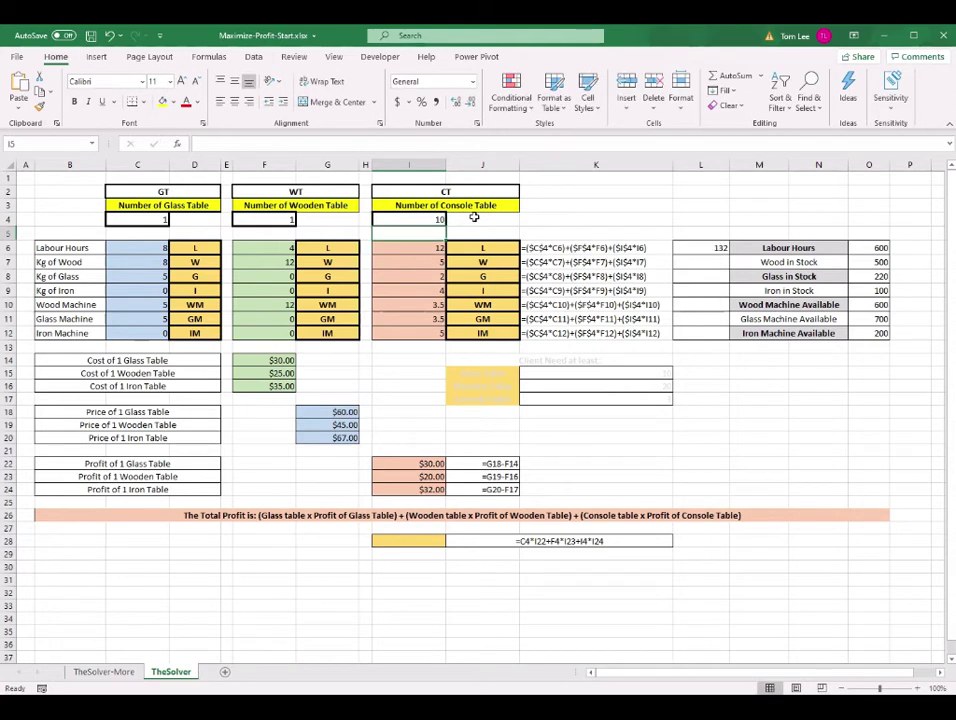
left_click(705, 247)
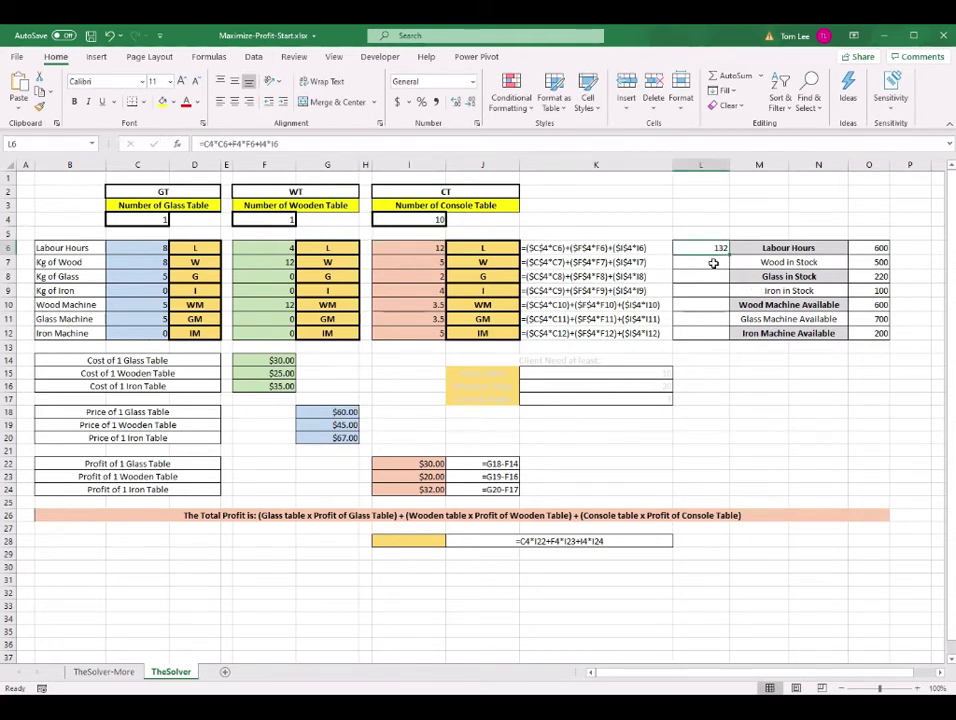
left_click(437, 218)
type("1")
key("Return")
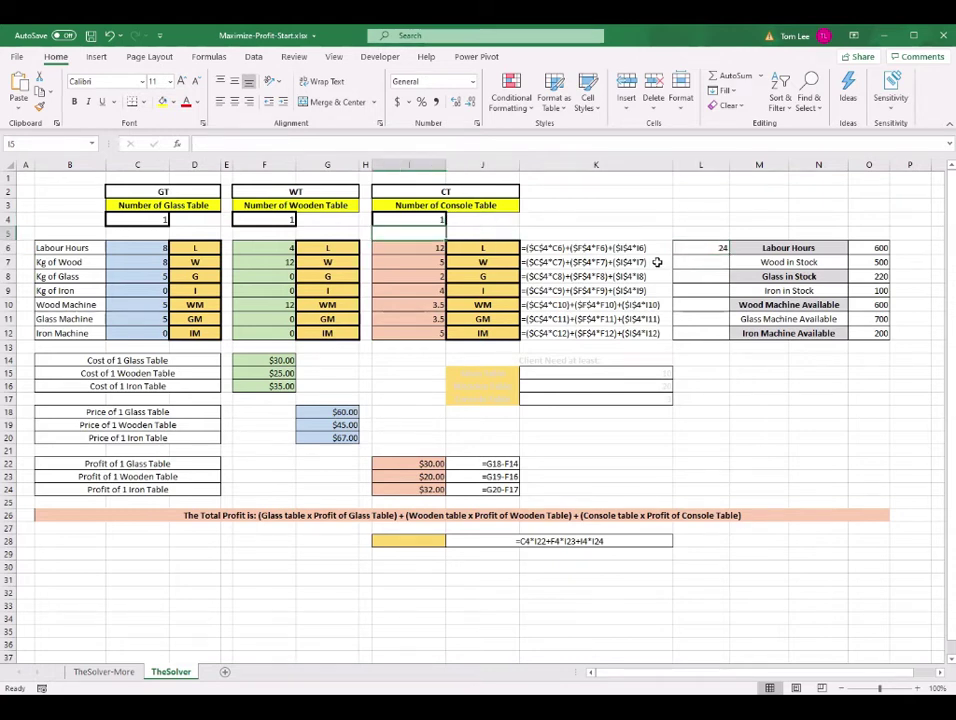
left_click(716, 251)
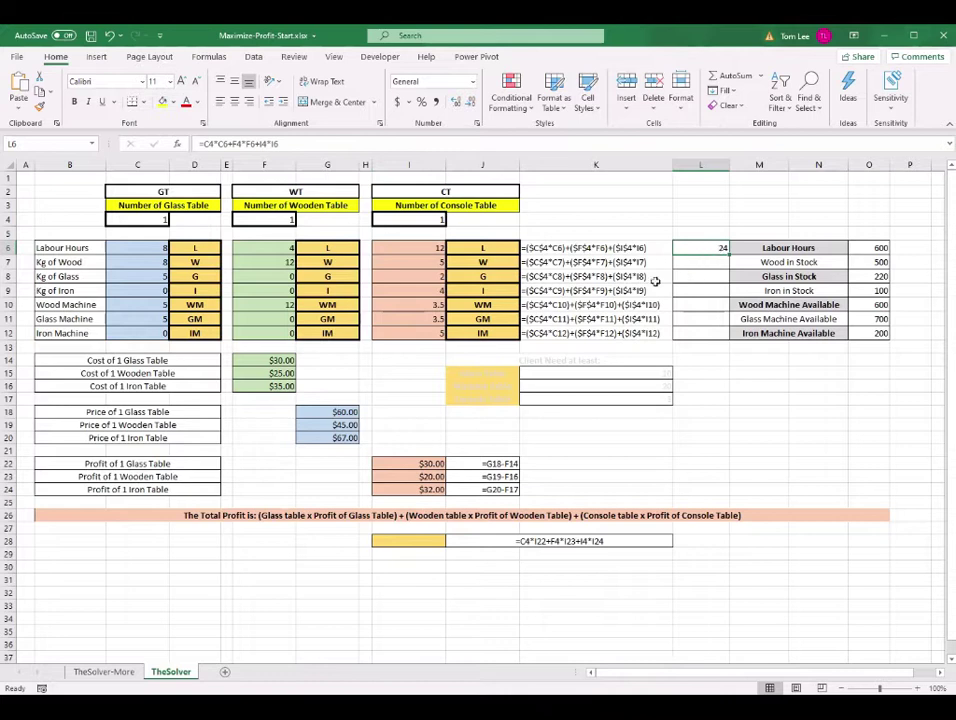
left_click(283, 206)
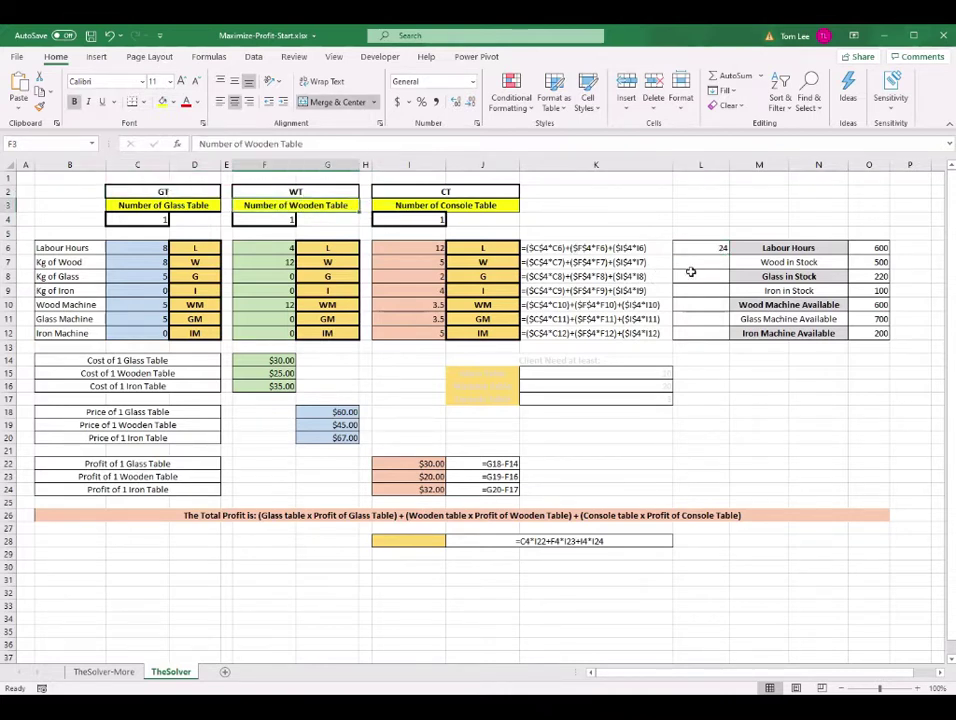
Fill L6's formula down to L12, inspect the wrong copies, then delete L7:L12.
left_click(715, 248)
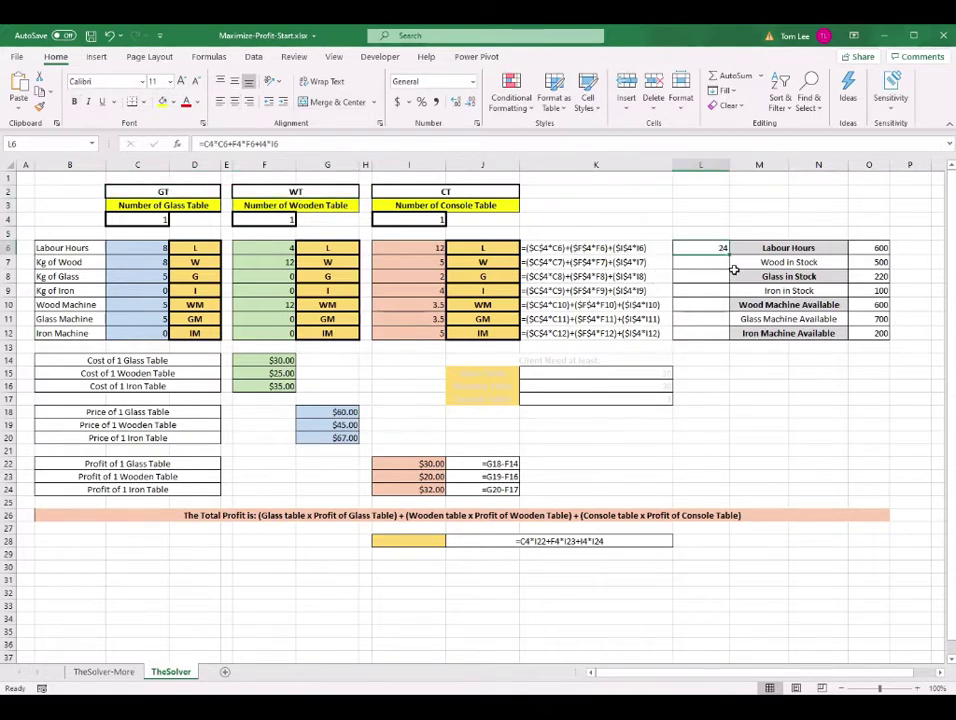
left_click_drag(727, 256, 730, 335)
left_click(706, 264)
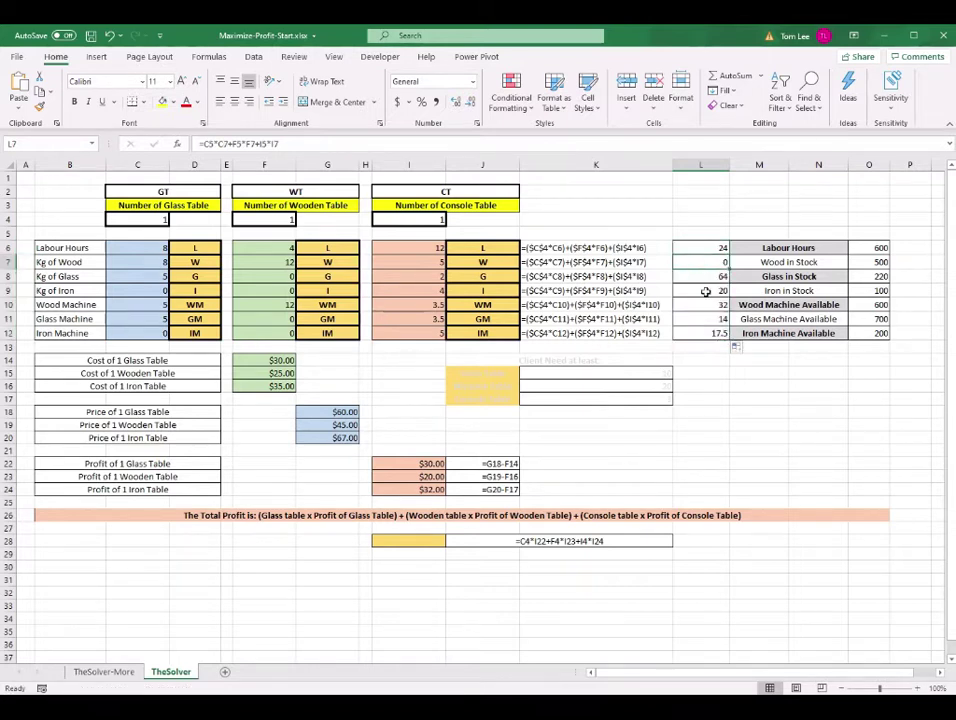
left_click(714, 277)
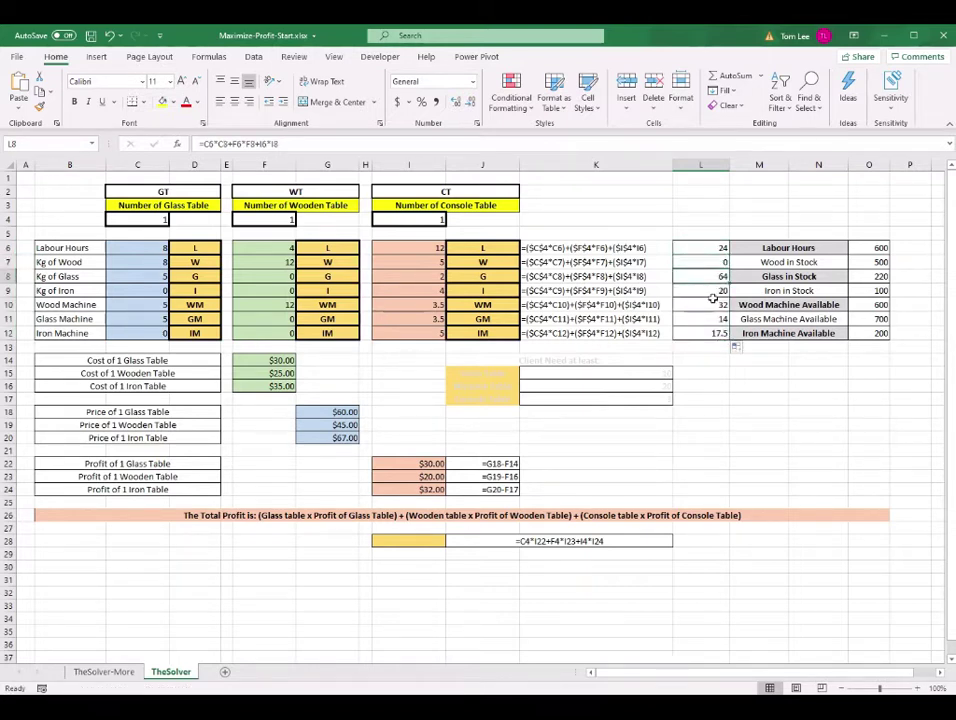
left_click(716, 320)
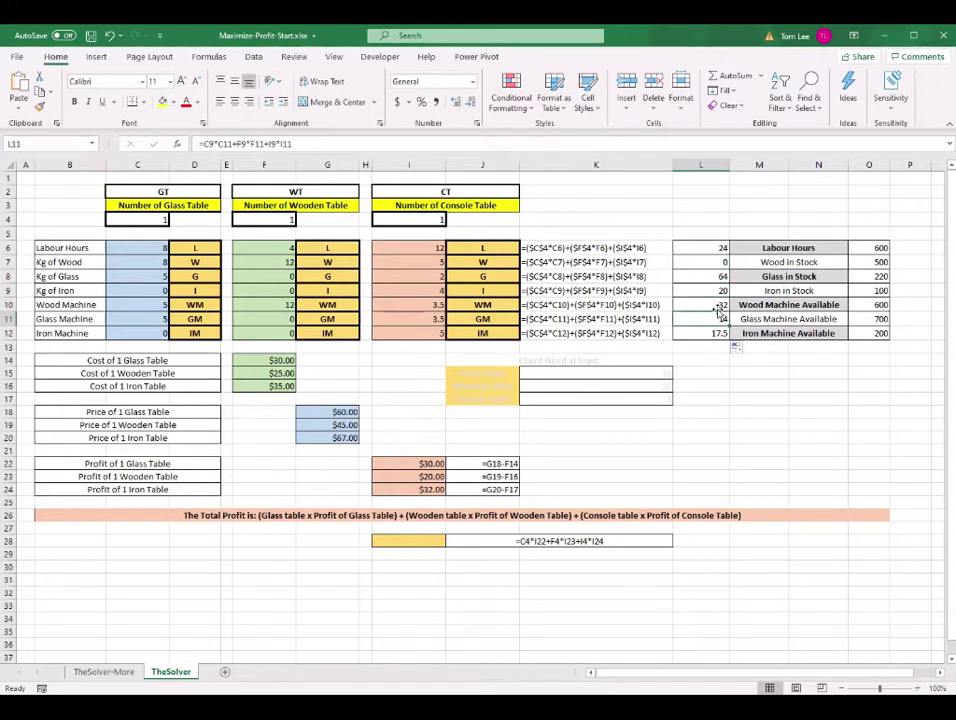
left_click_drag(715, 265, 712, 336)
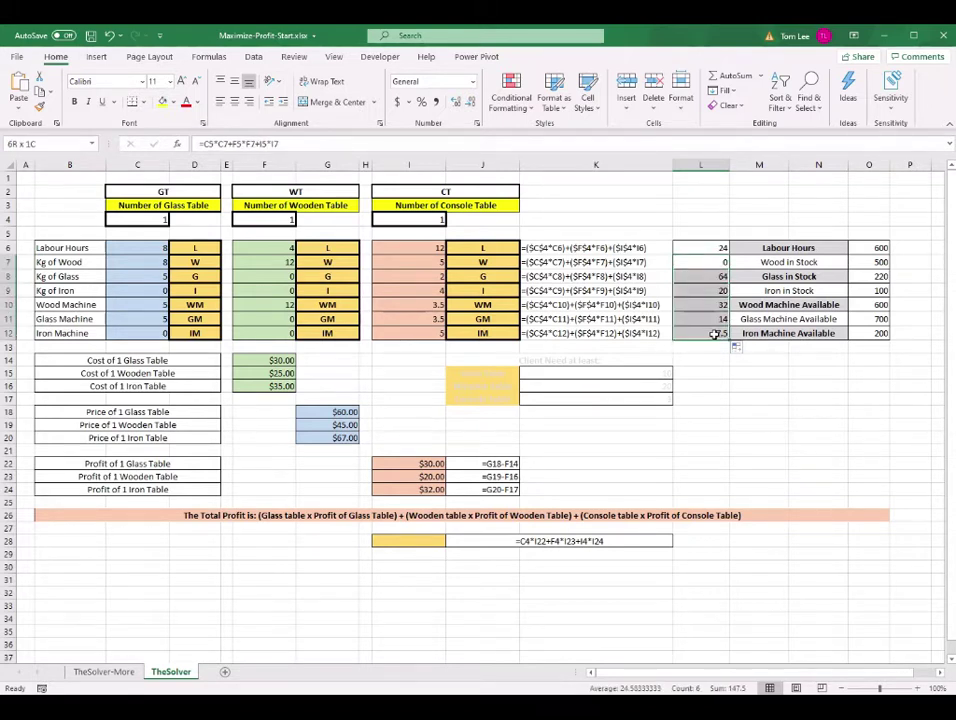
key("Delete")
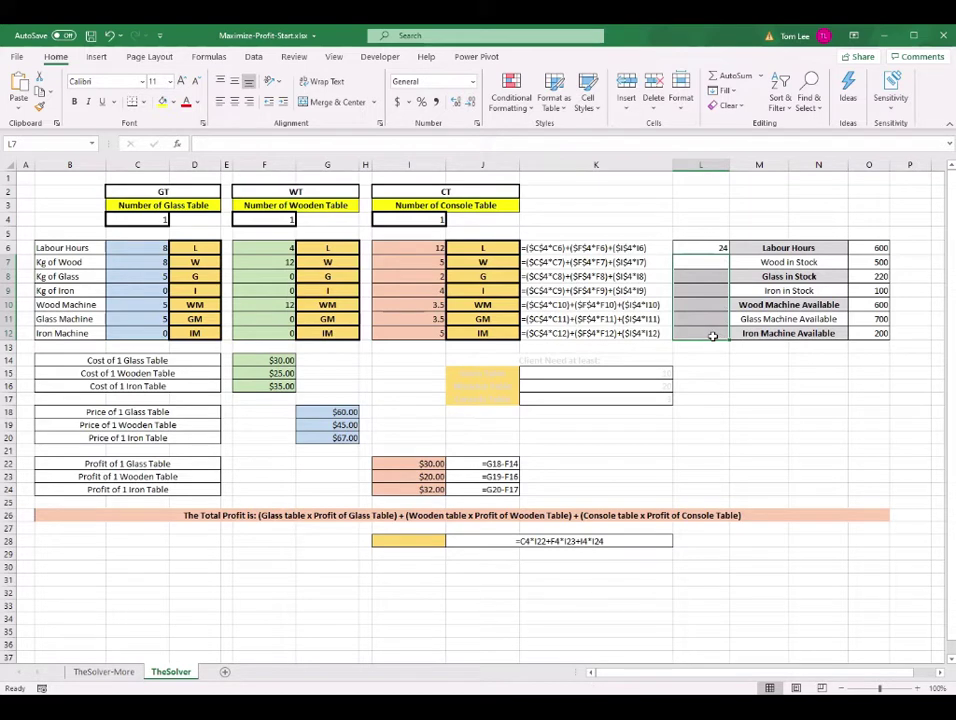
left_click(719, 247)
Point out the table quantities in C4, F4 and I4, then return to L6.
left_click(150, 220)
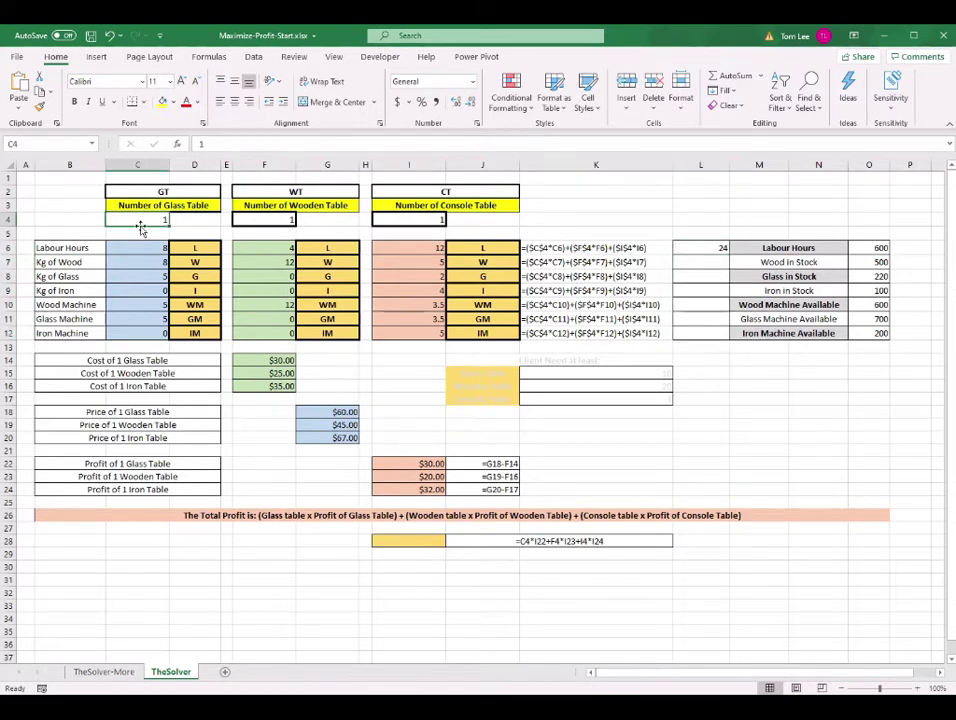
left_click(280, 219)
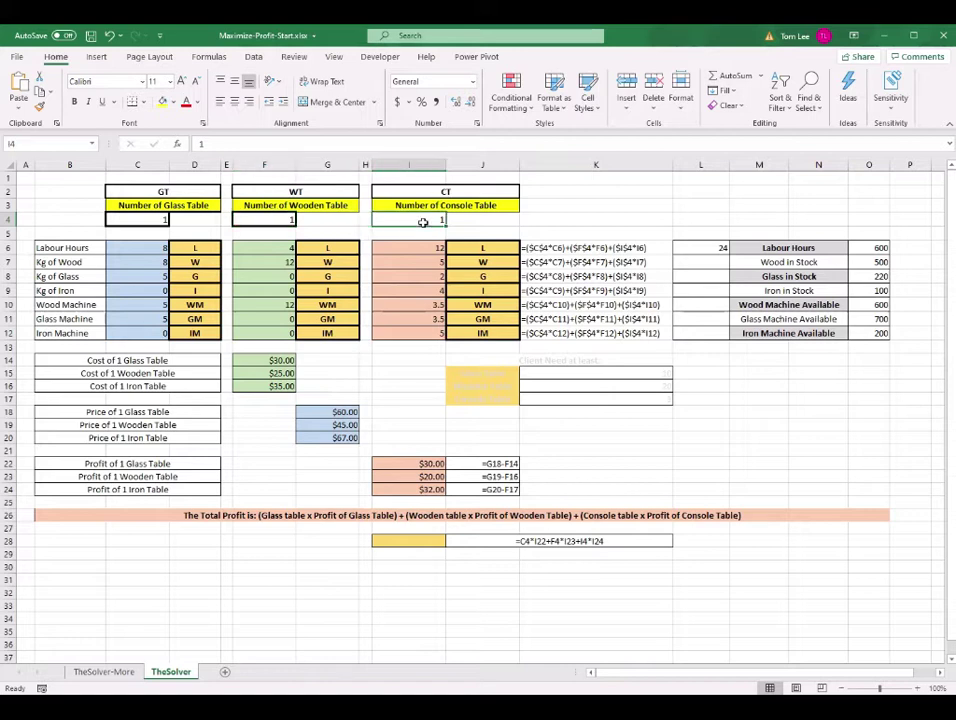
left_click(425, 220)
left_click(148, 220)
left_click(265, 220)
left_click(432, 221)
left_click(708, 250)
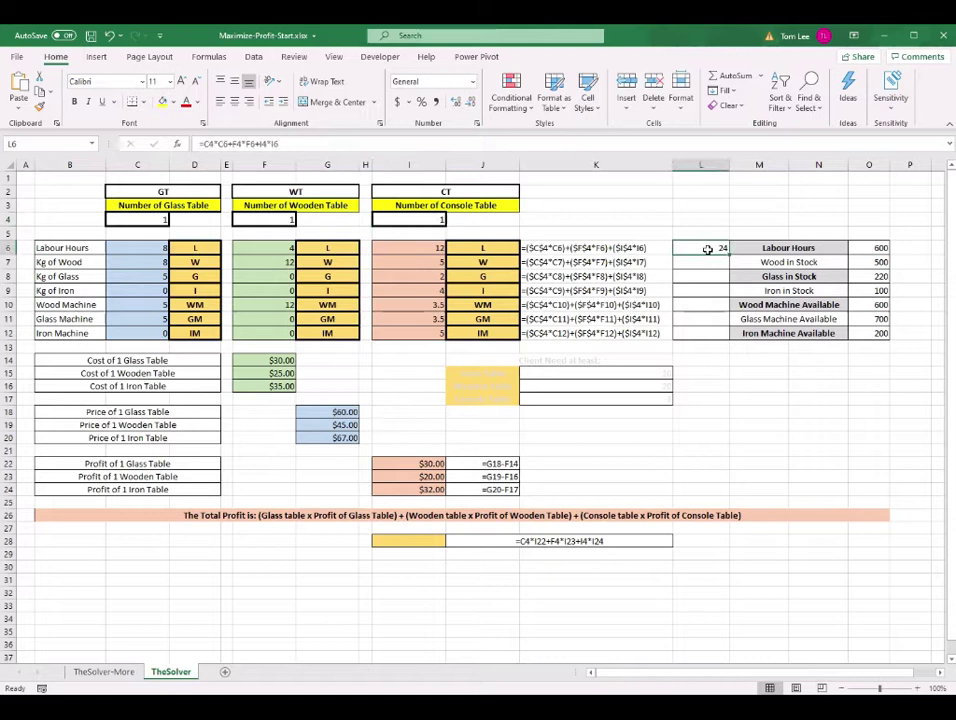
Make C4, F4 and I4 absolute in L6, giving =$C$4*C6+$F$4*F6+$I$4*I6.
double_click(708, 249)
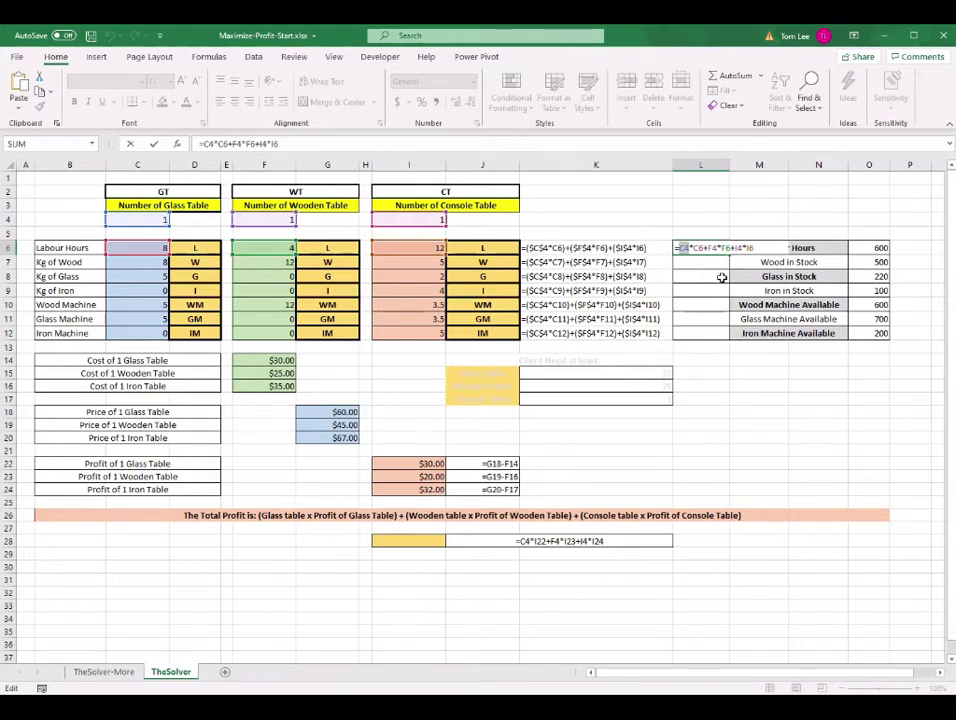
key("F4")
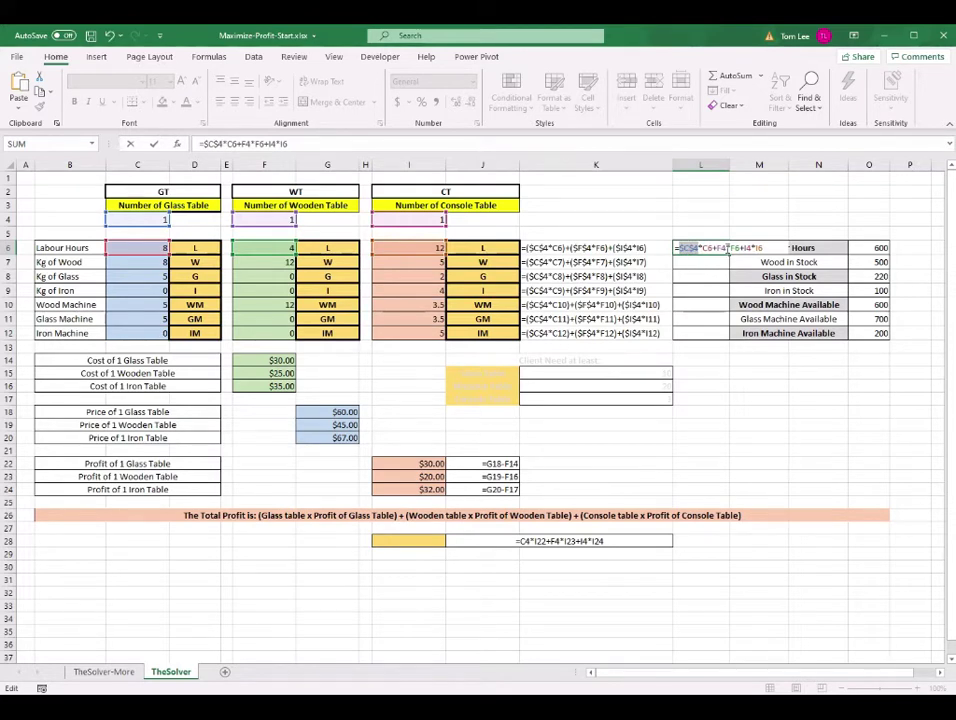
double_click(712, 247)
key("F4")
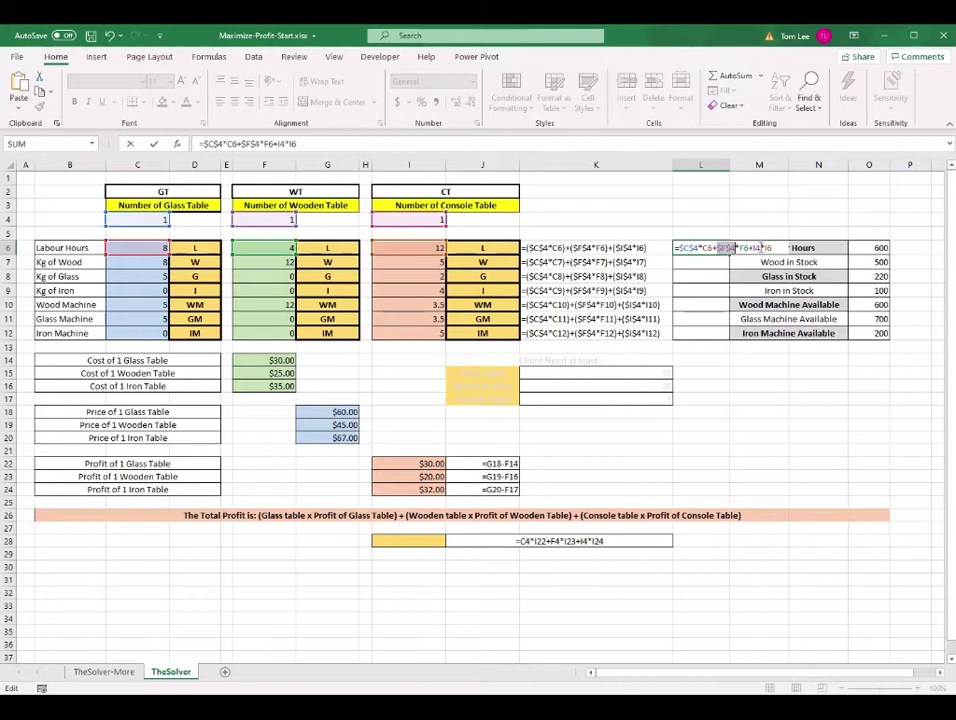
double_click(755, 248)
key("ctrl+Return")
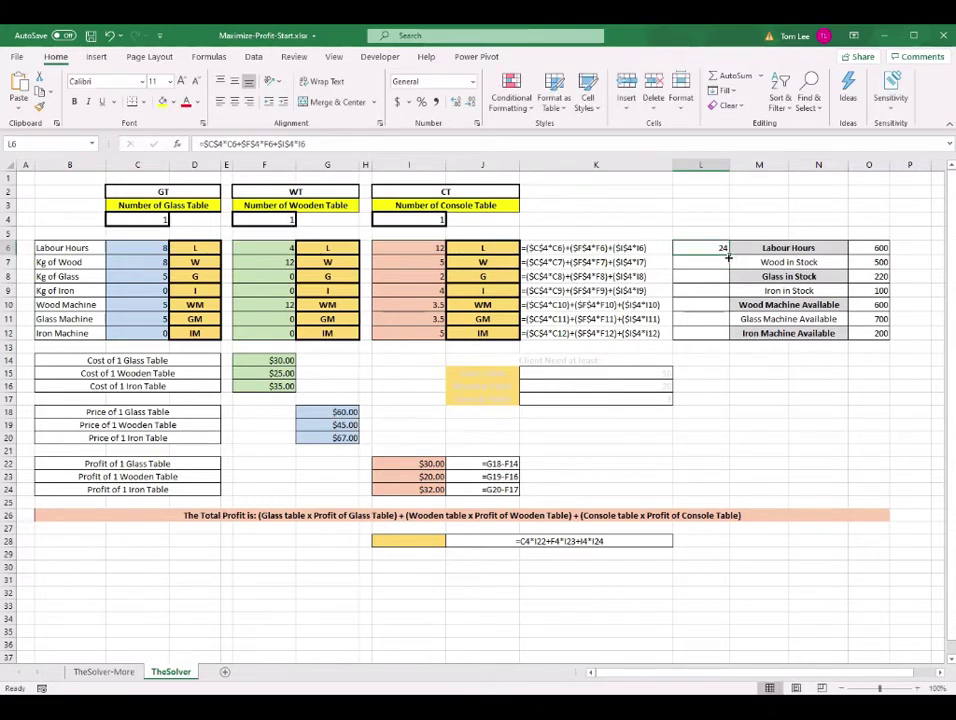
Fill L6's formula down to L12 and check each formula in L6 through L12.
double_click(728, 255)
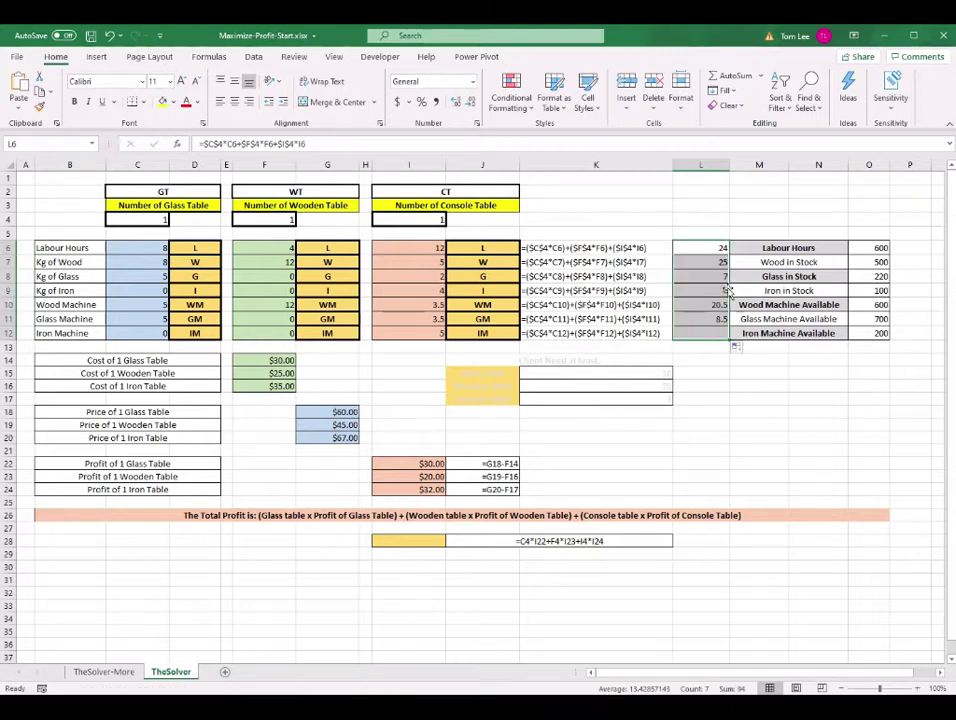
left_click_drag(705, 262, 705, 332)
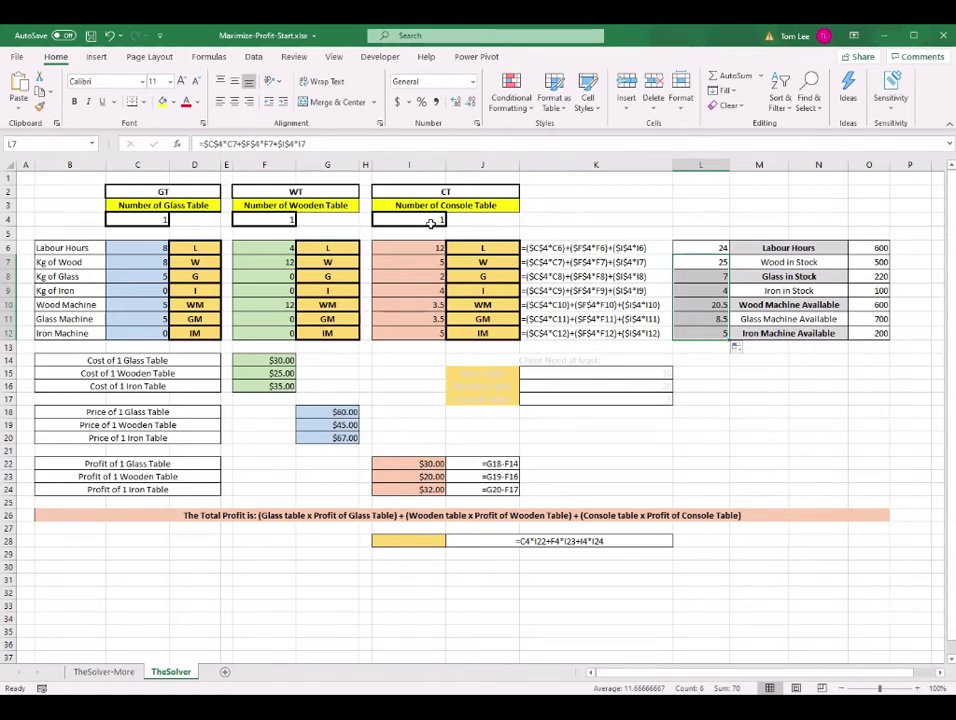
left_click(708, 246)
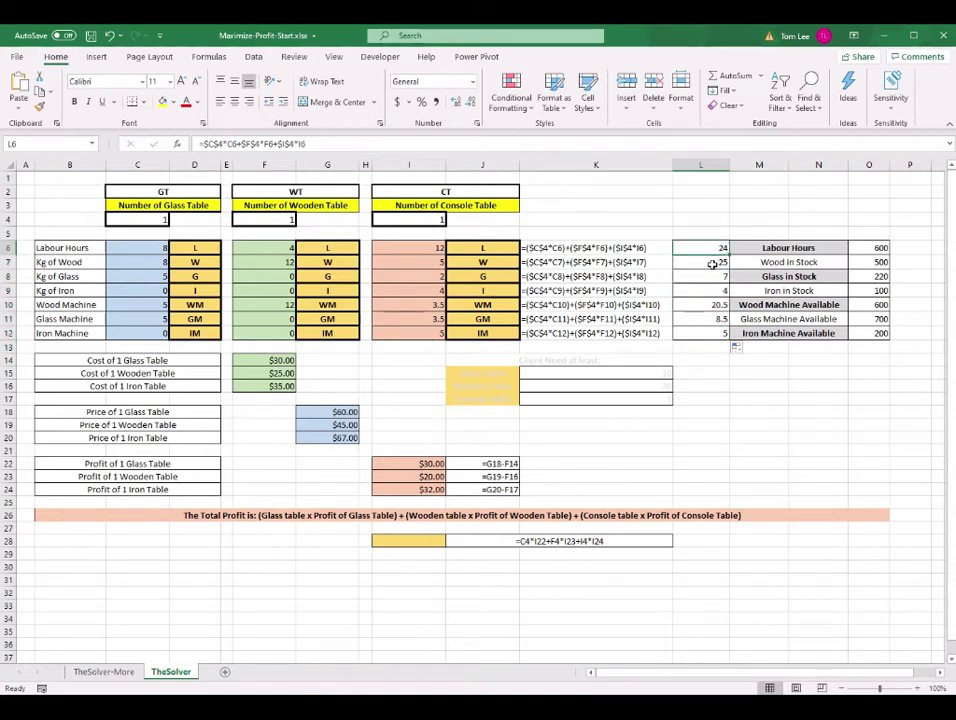
left_click(712, 263)
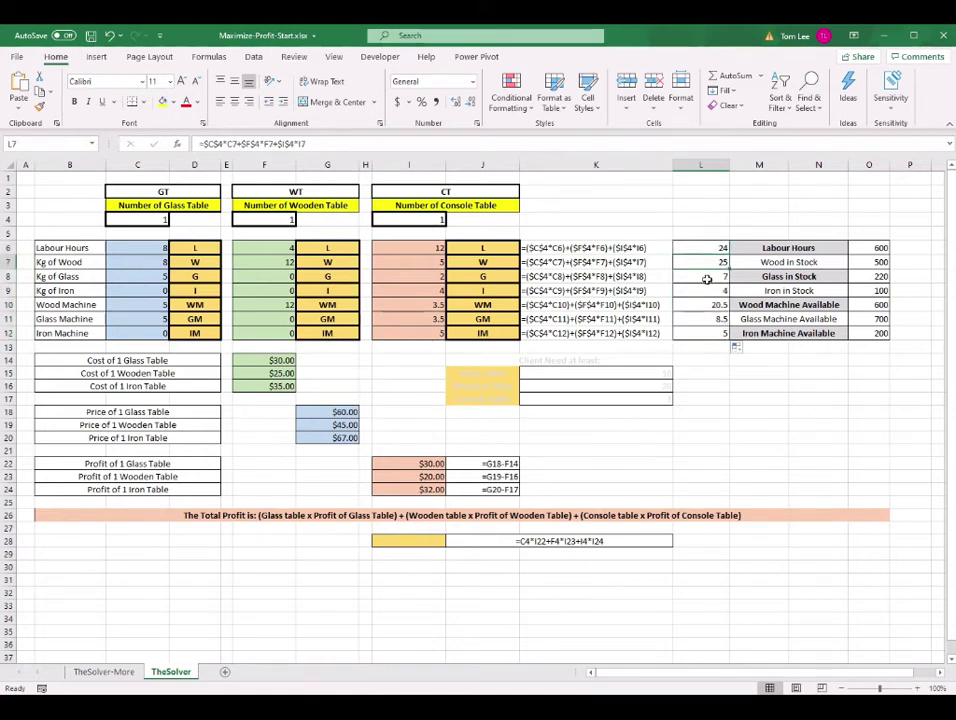
left_click(707, 279)
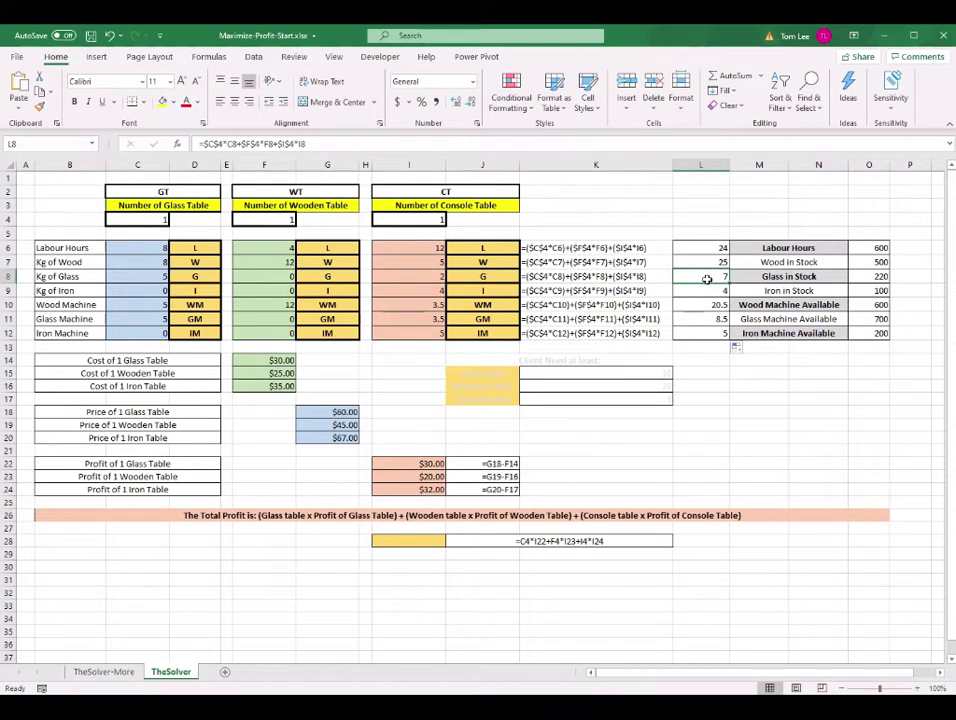
left_click(720, 290)
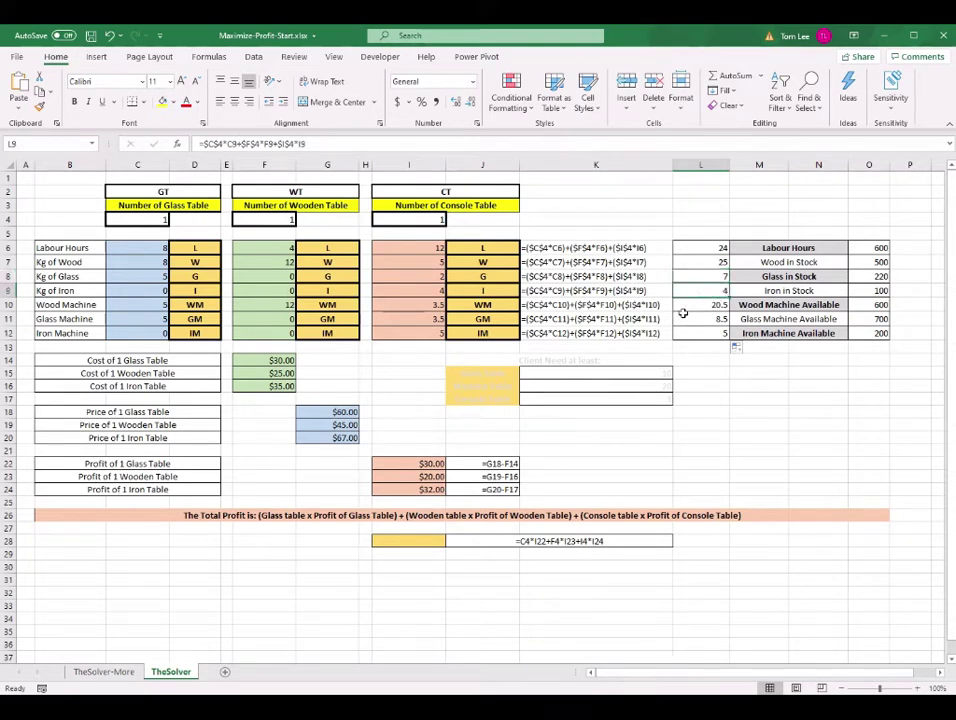
left_click(715, 305)
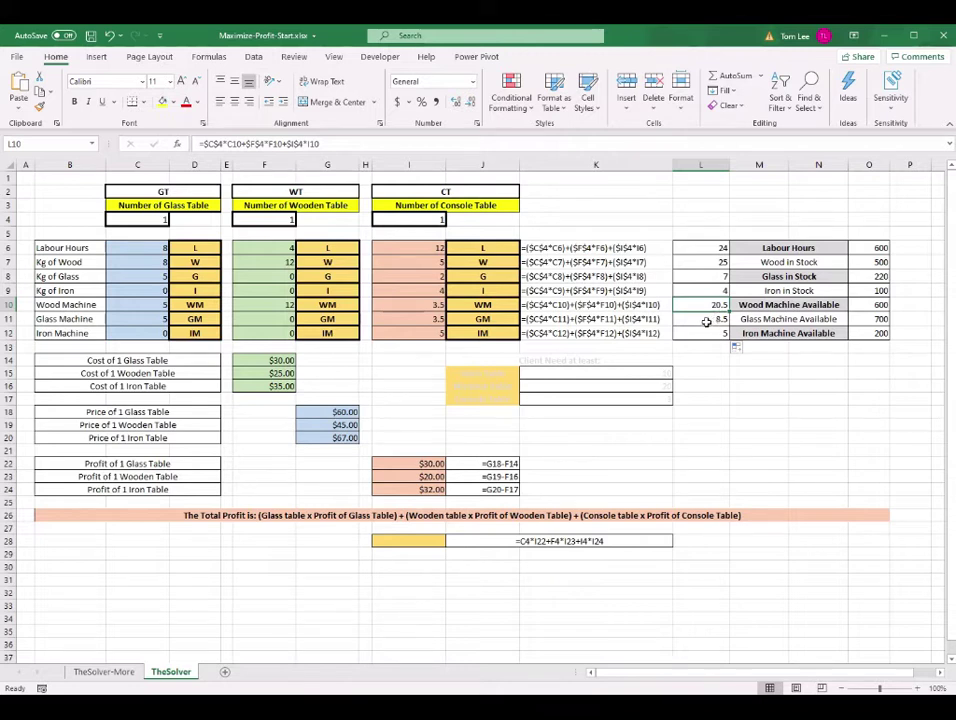
left_click(706, 321)
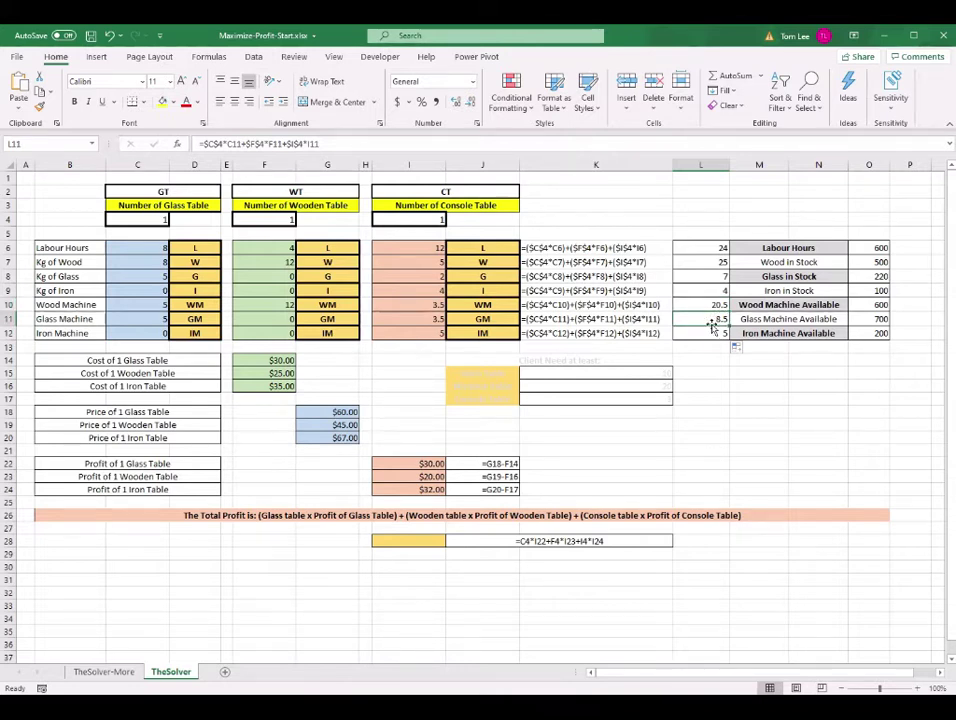
left_click(711, 334)
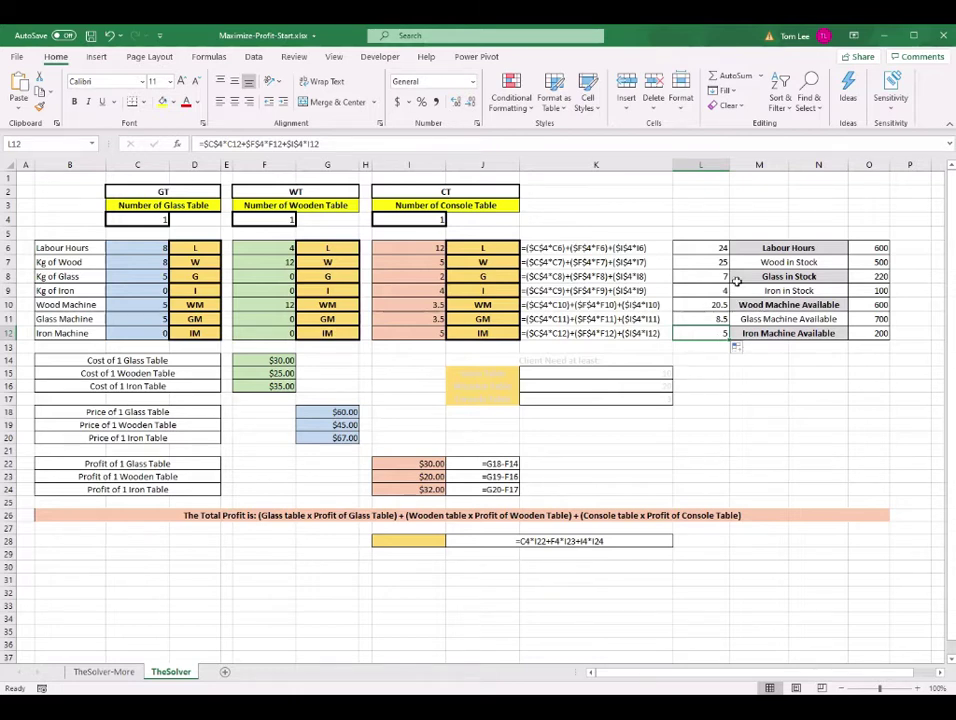
Compare the usage totals in L6:L12 against the available amounts in O6:O12.
left_click_drag(708, 250, 710, 330)
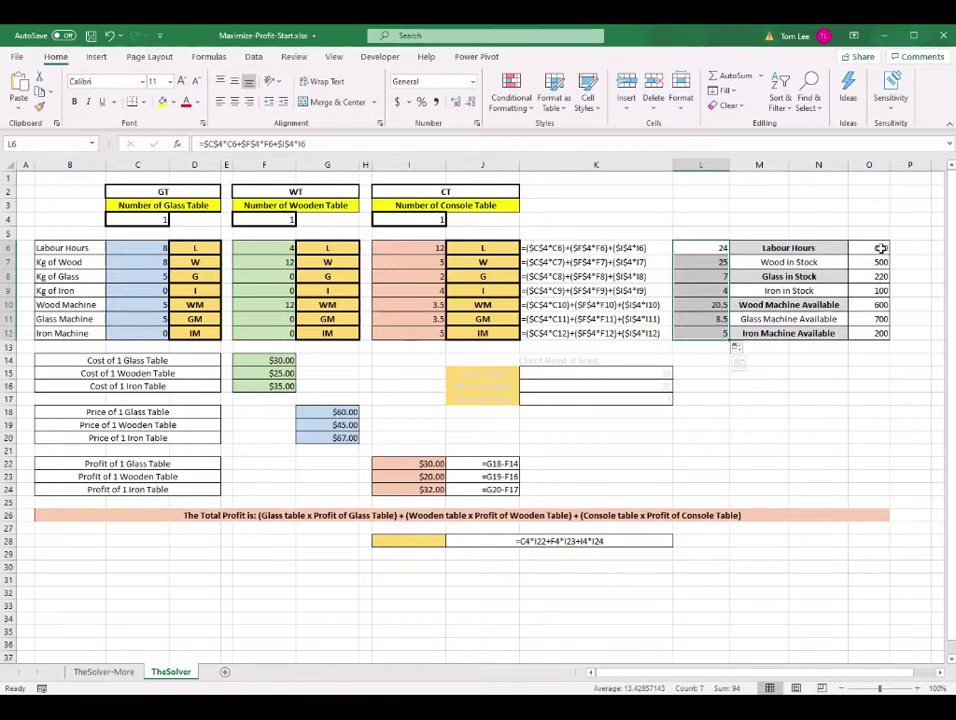
left_click_drag(880, 248, 878, 333)
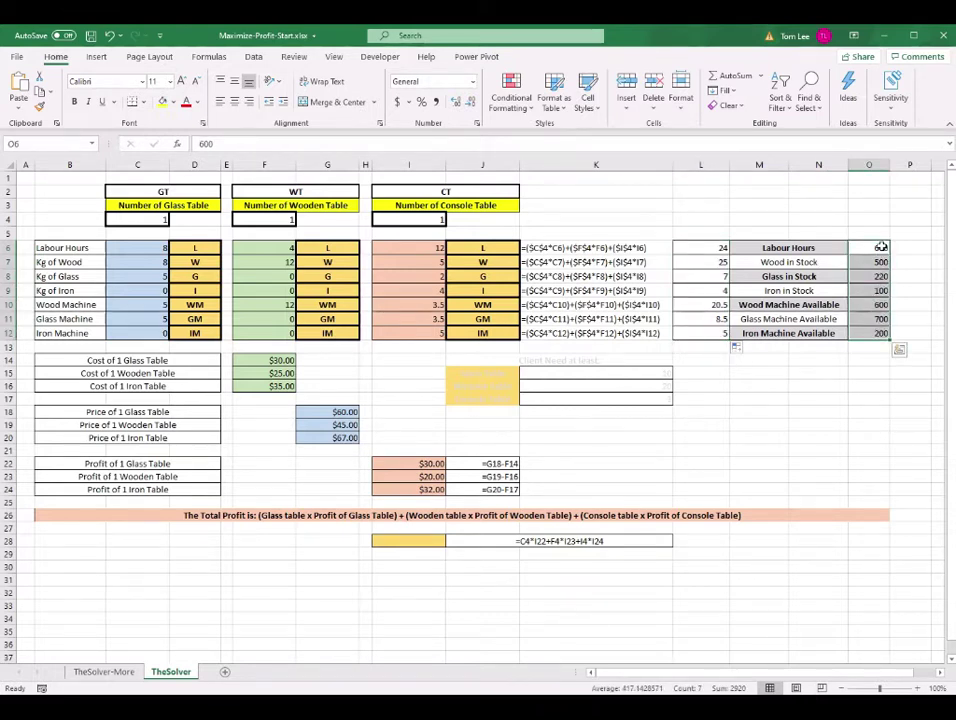
left_click(759, 450)
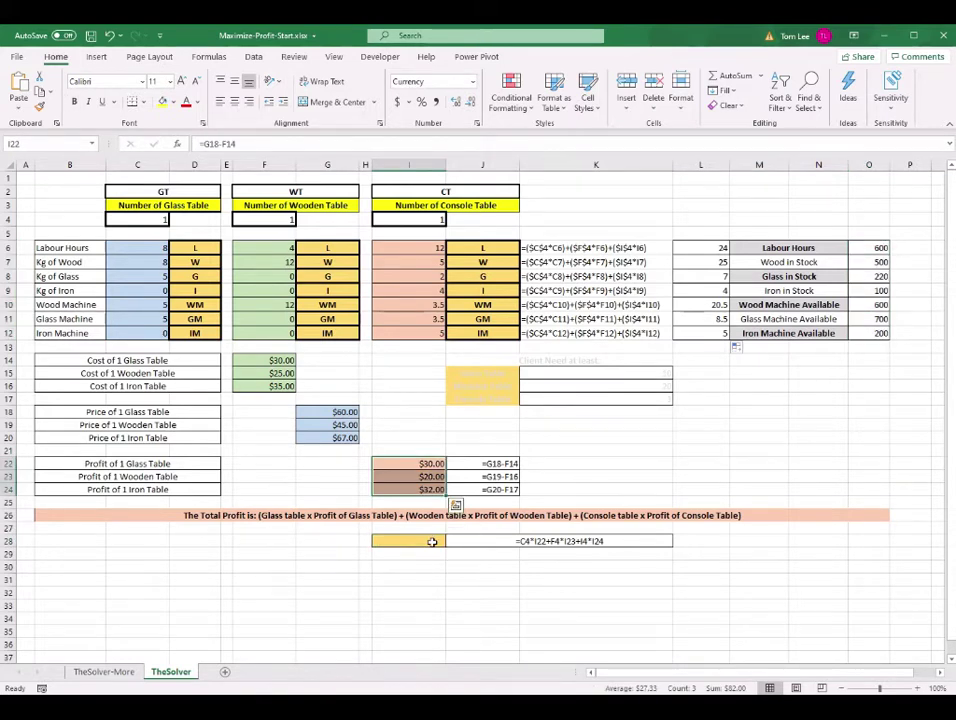
Start the total profit formula in I28 with the Glass Table term =C4*I22.
left_click(432, 541)
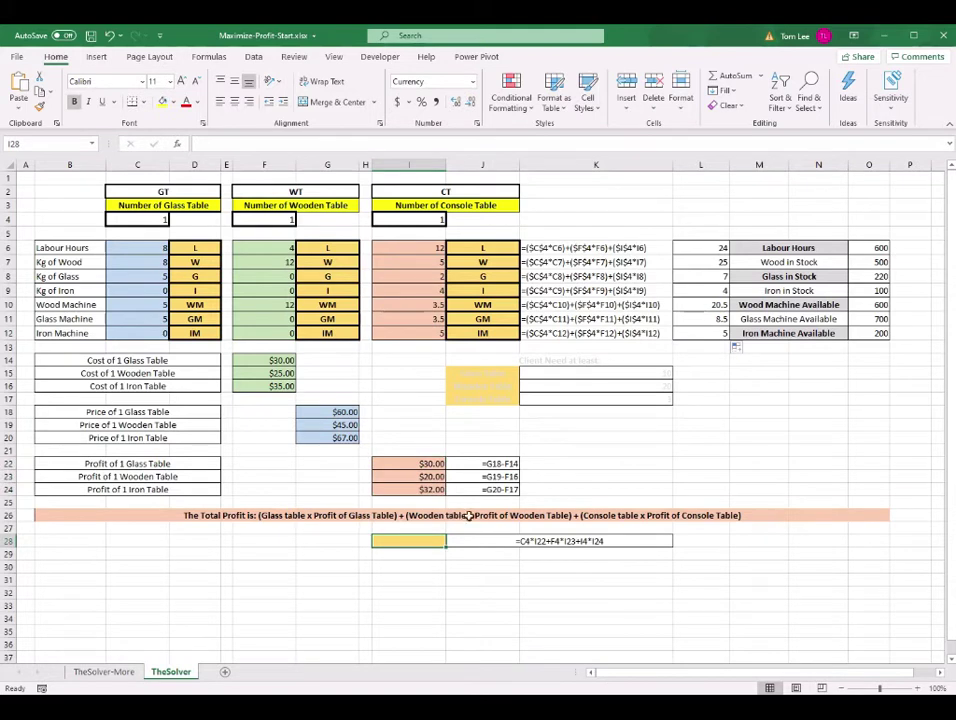
left_click(160, 220)
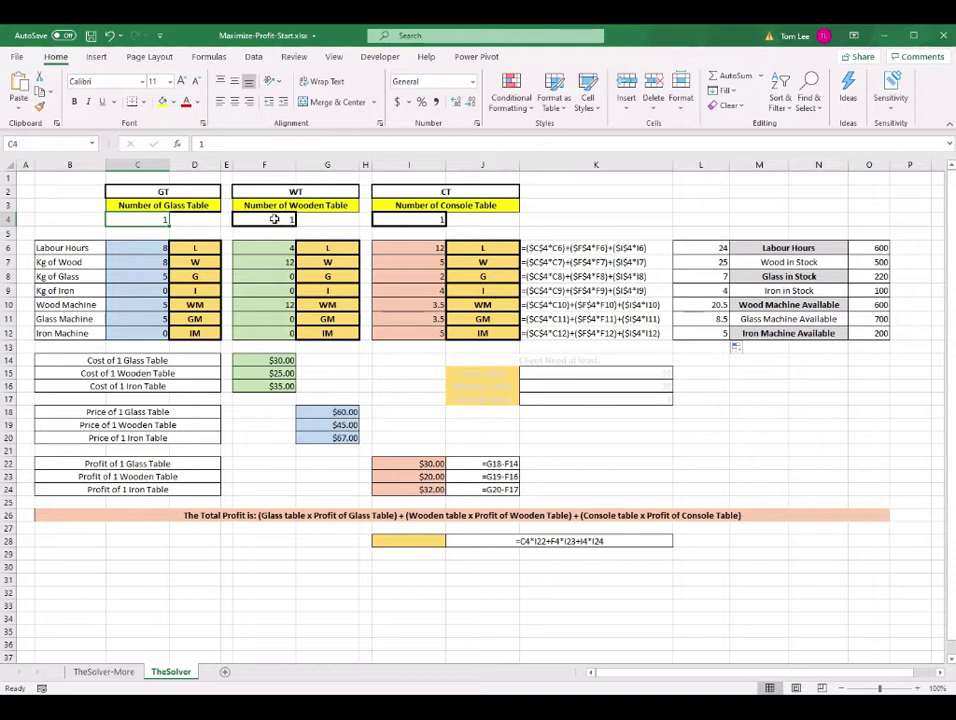
left_click(428, 466)
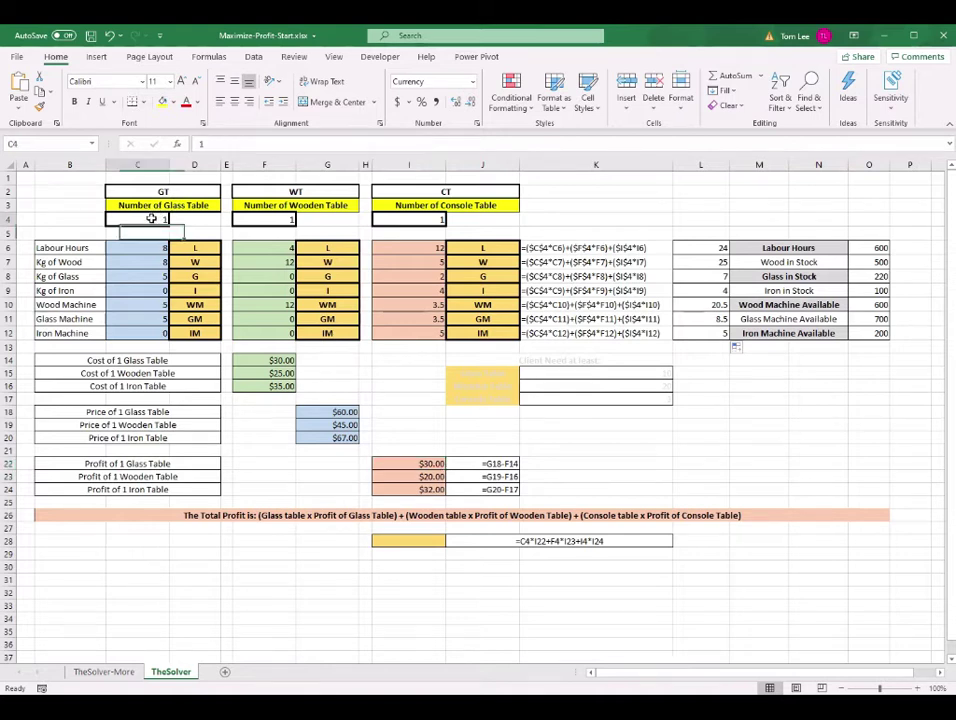
left_click(431, 543)
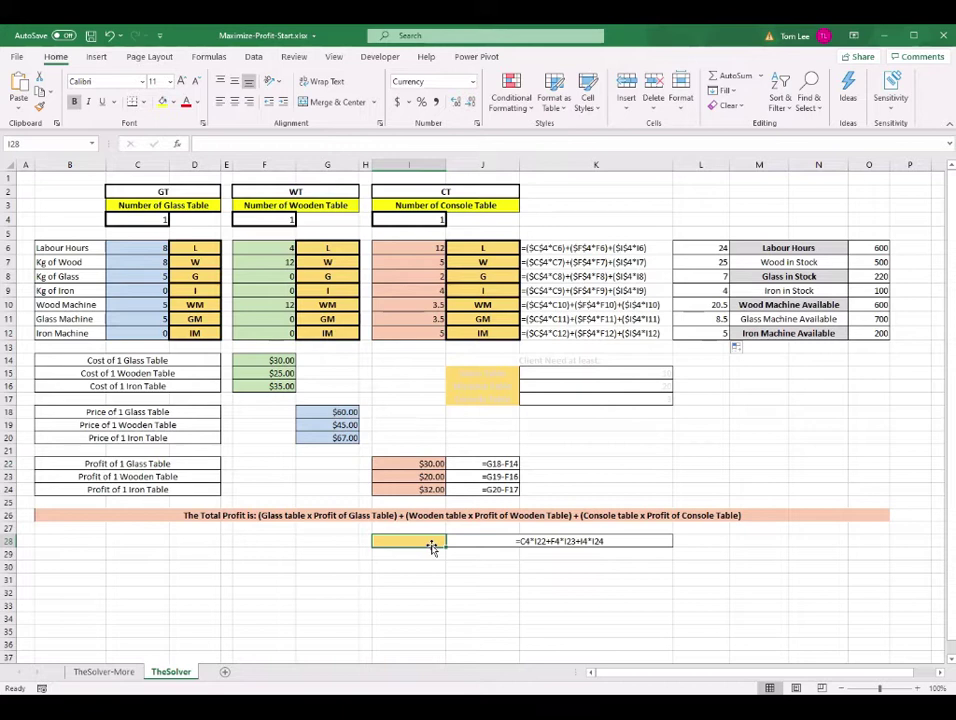
type("=")
left_click(137, 219)
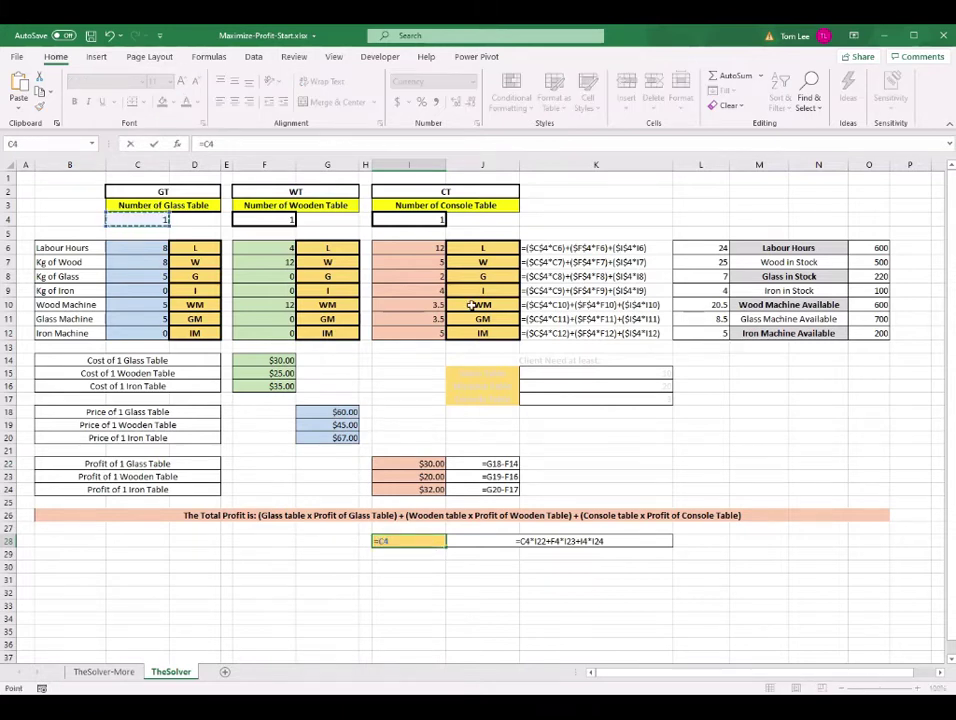
type("*")
left_click(420, 464)
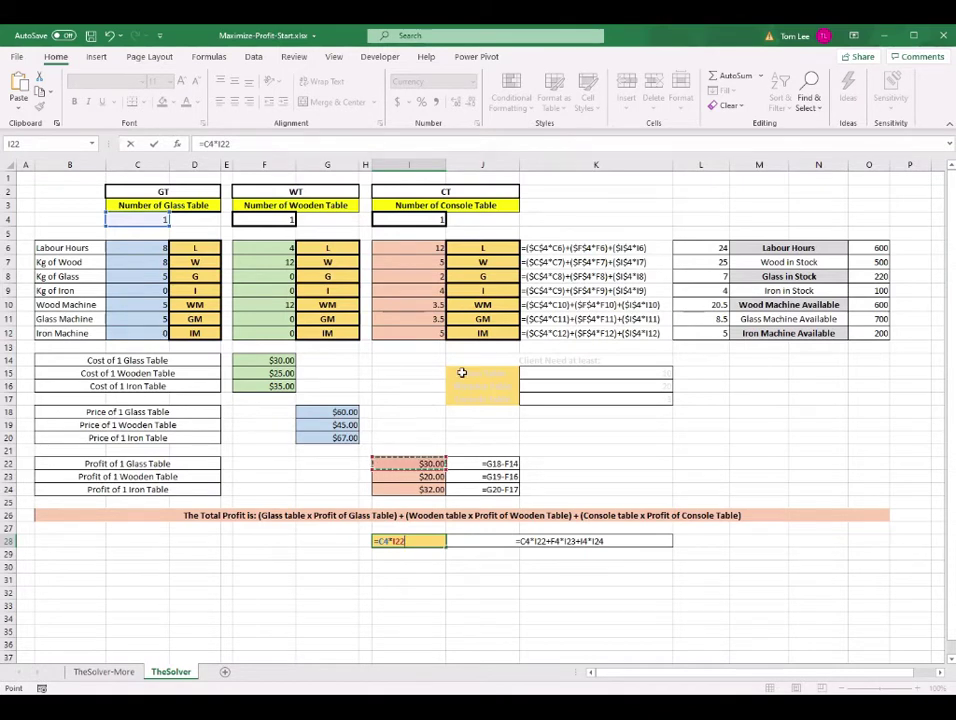
Add F4*I23 and I4*I24 to finish I28's profit formula, showing $82.00.
type("+")
left_click(277, 220)
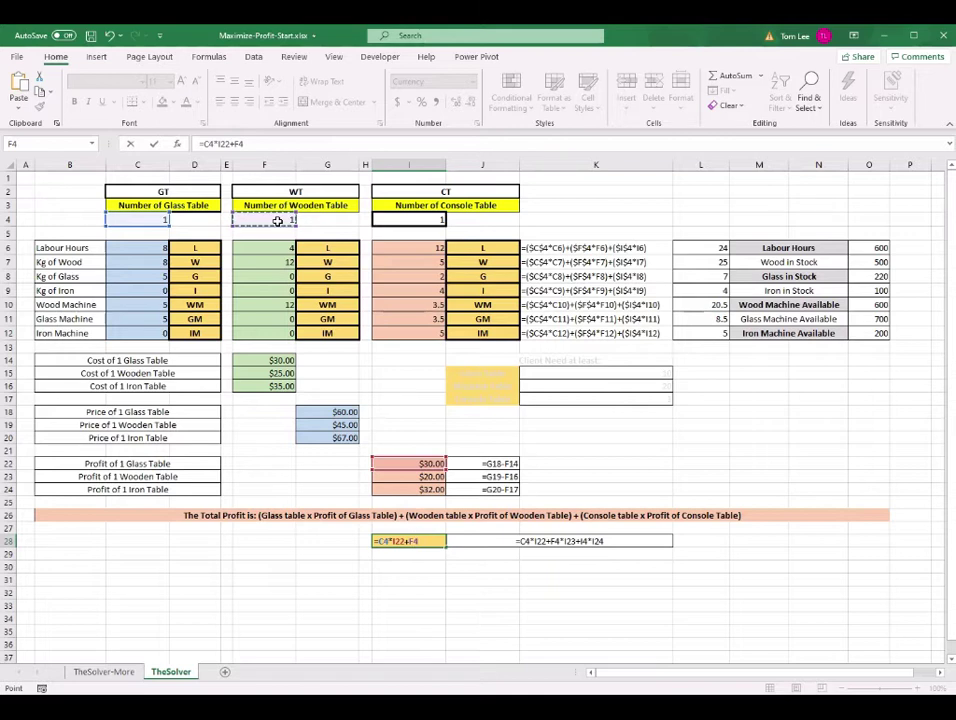
type("*")
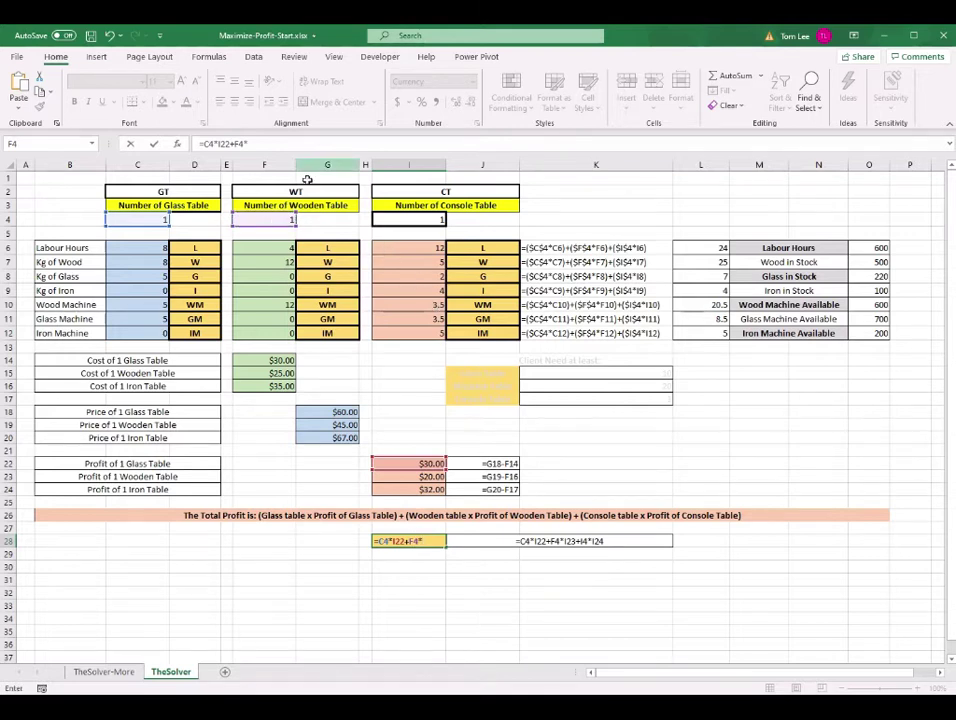
left_click(409, 478)
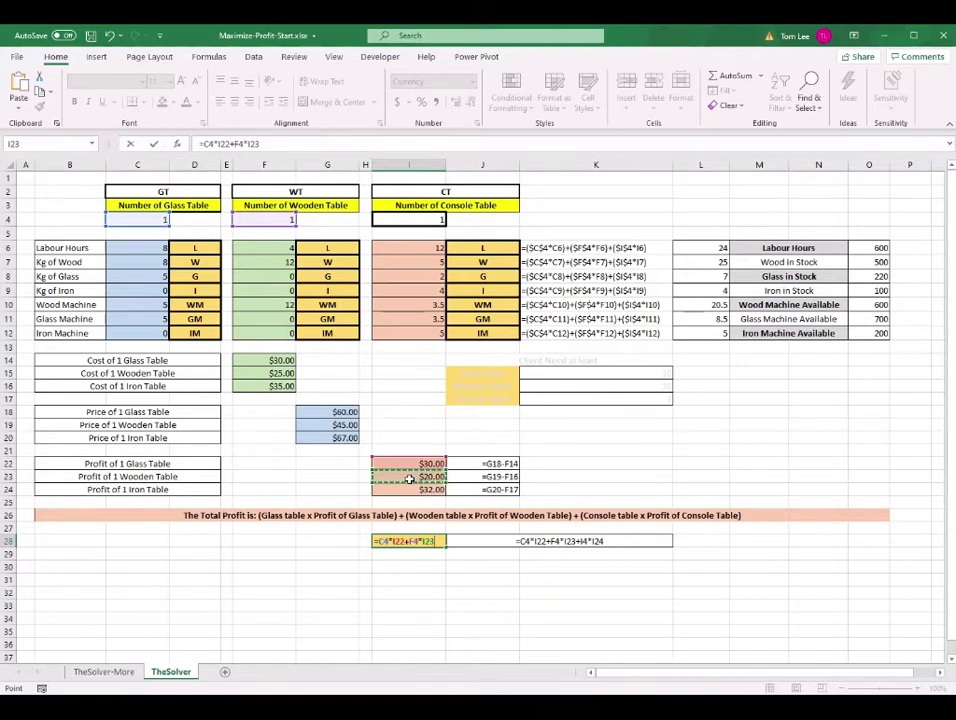
type("+")
left_click(436, 218)
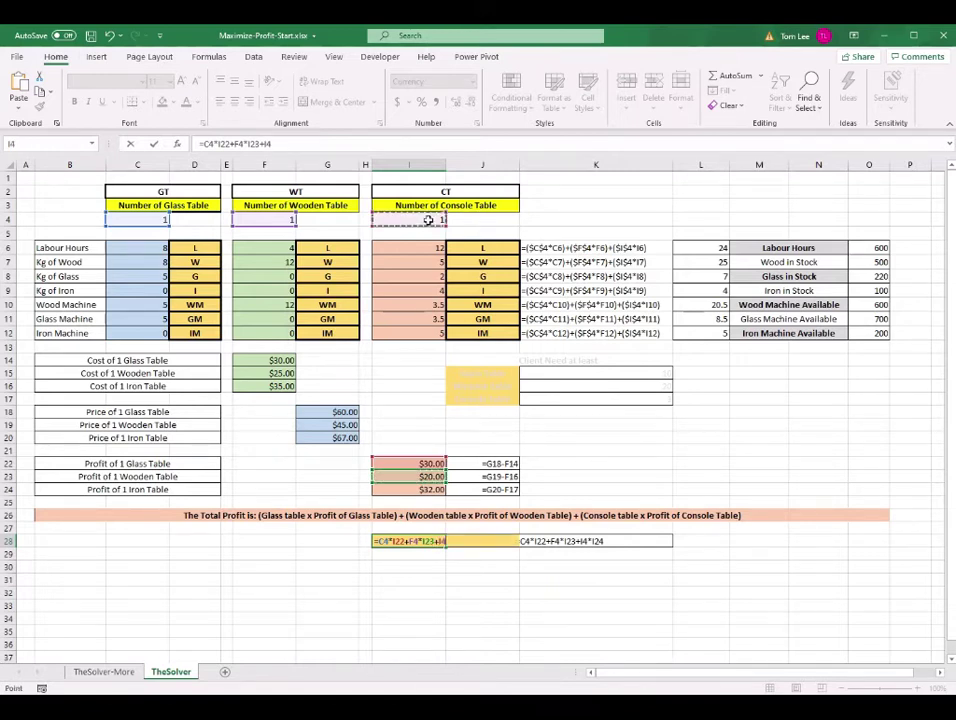
type("*")
left_click(424, 490)
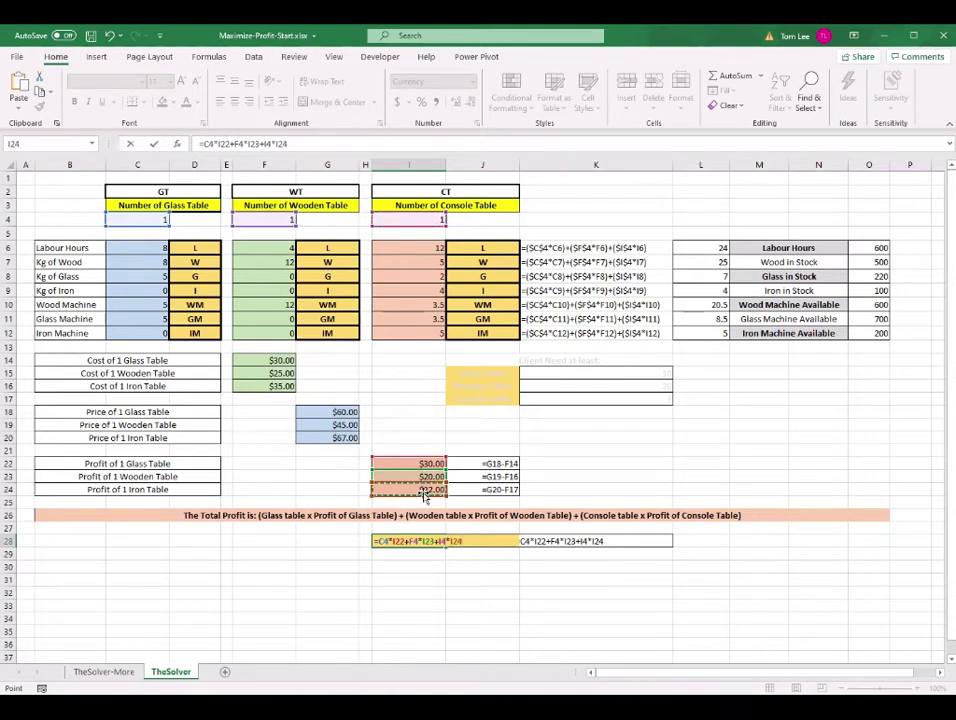
key("Return")
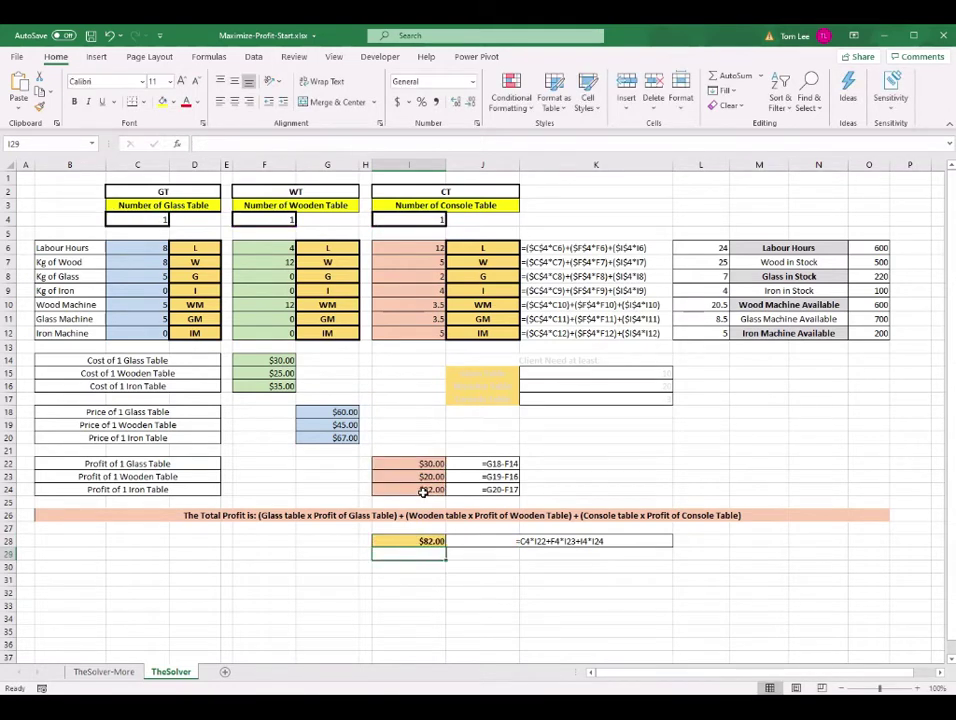
left_click(603, 542)
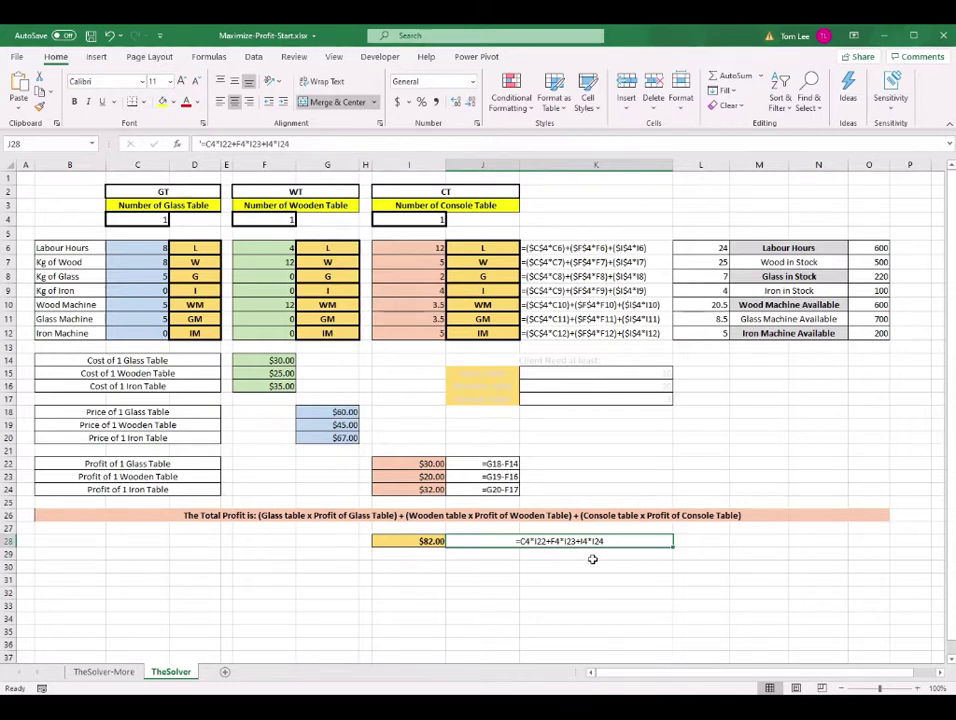
left_click(420, 542)
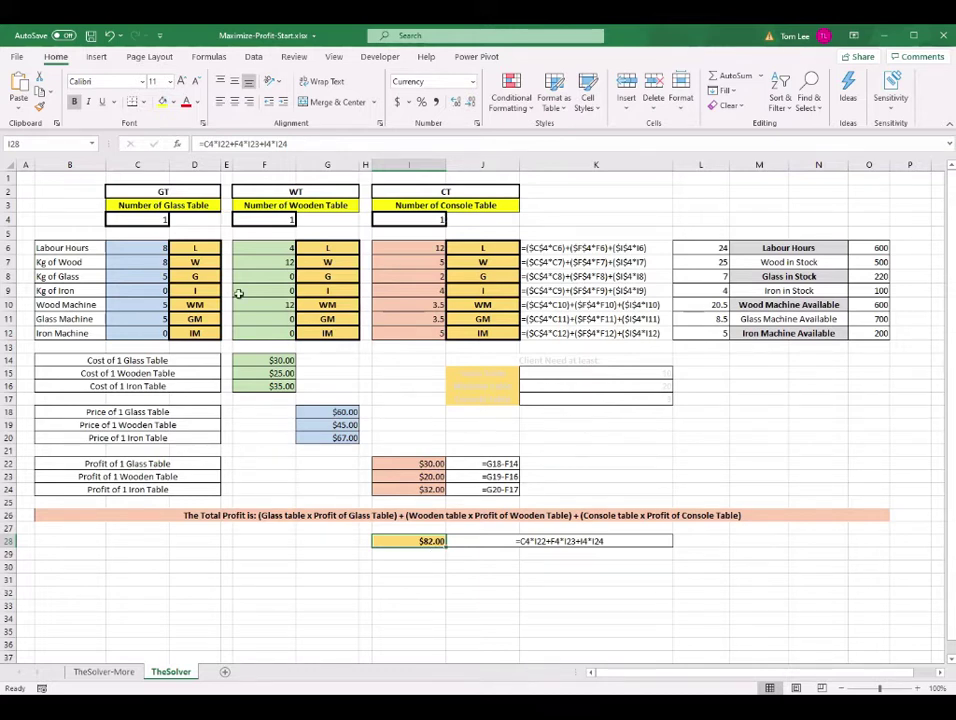
left_click(271, 220)
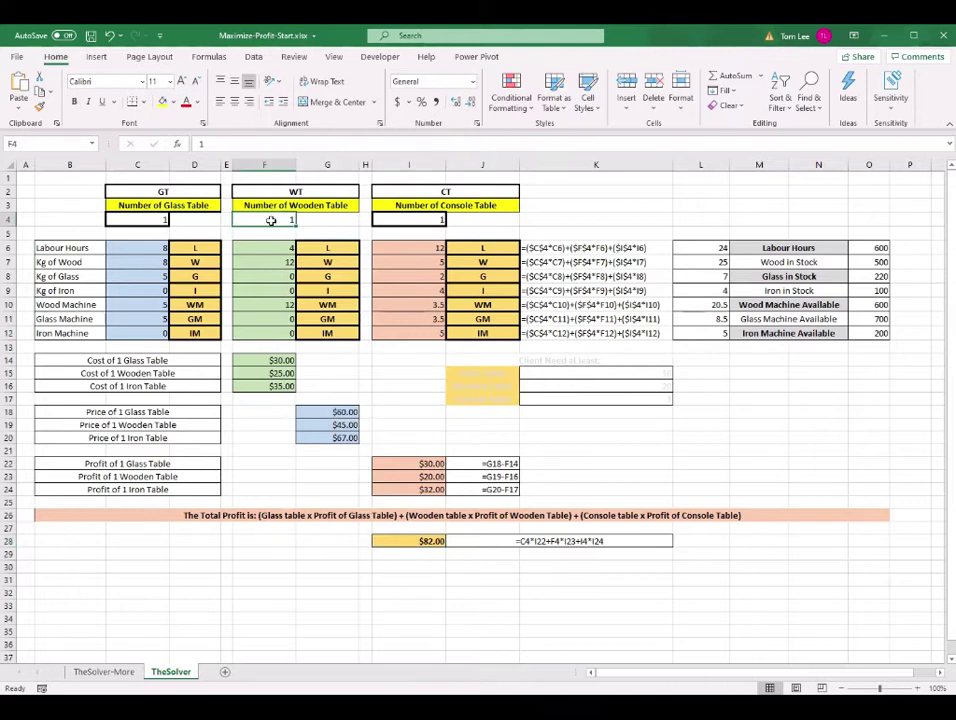
type("100")
key("Return")
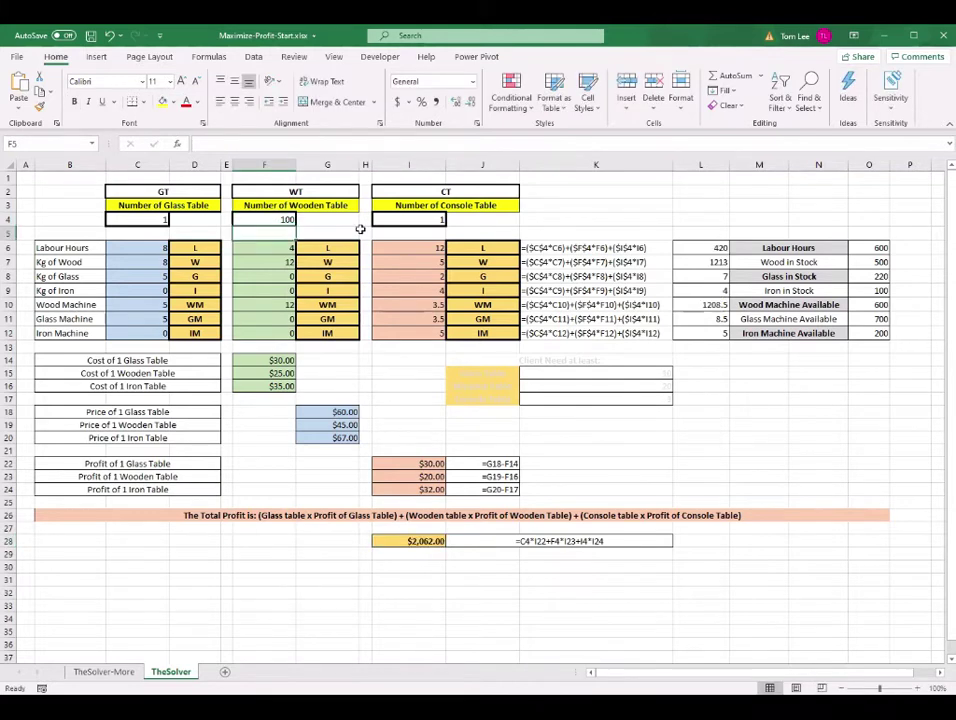
left_click(271, 220)
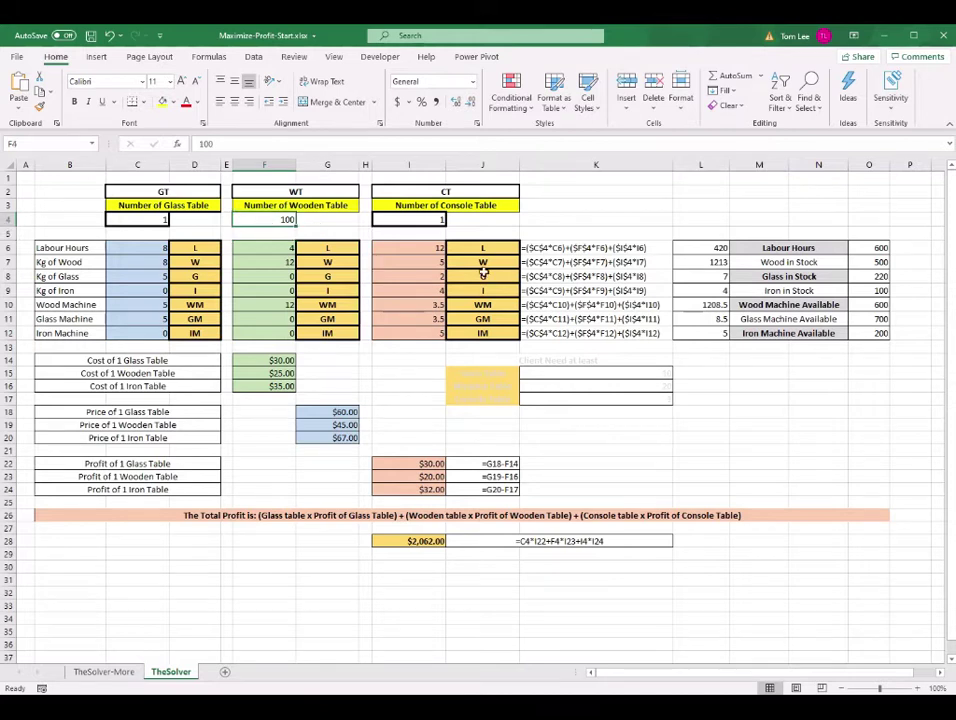
left_click(727, 263)
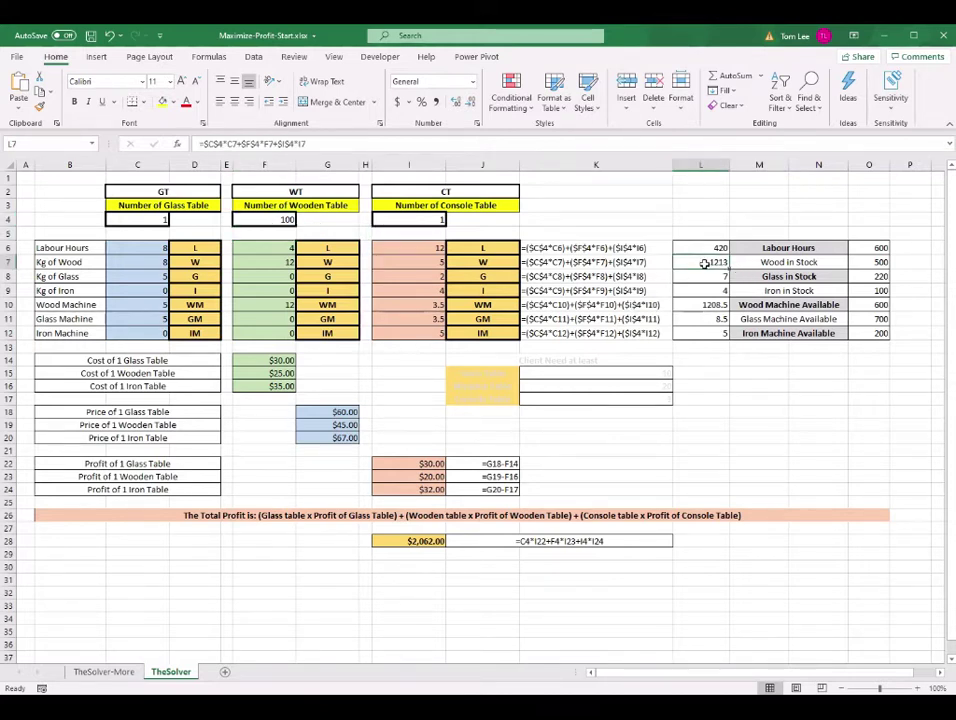
left_click(881, 262)
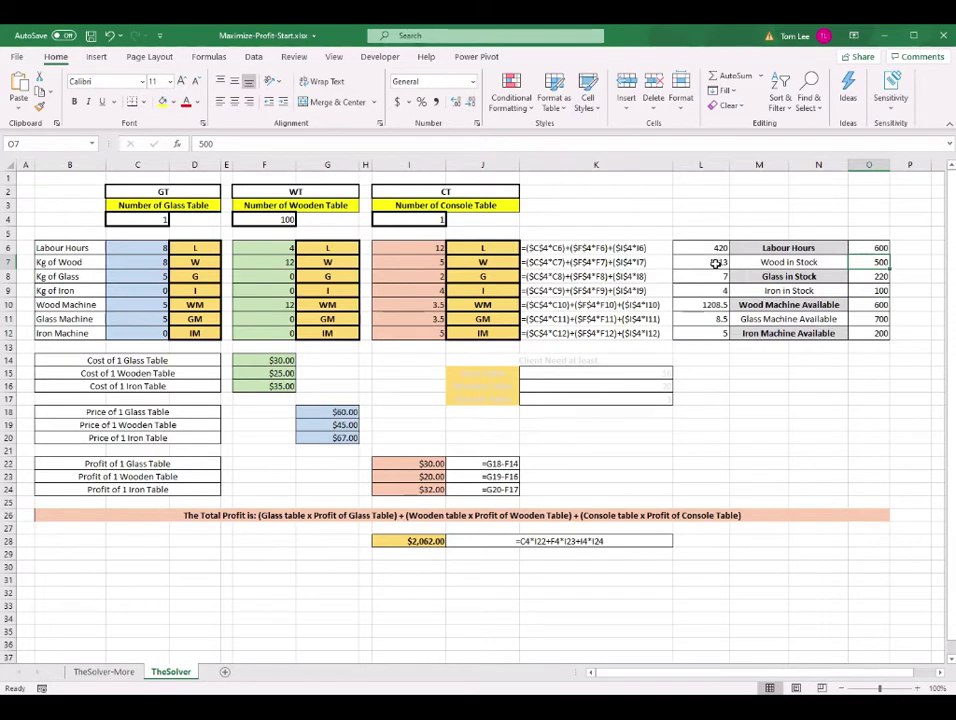
left_click_drag(715, 248, 712, 336)
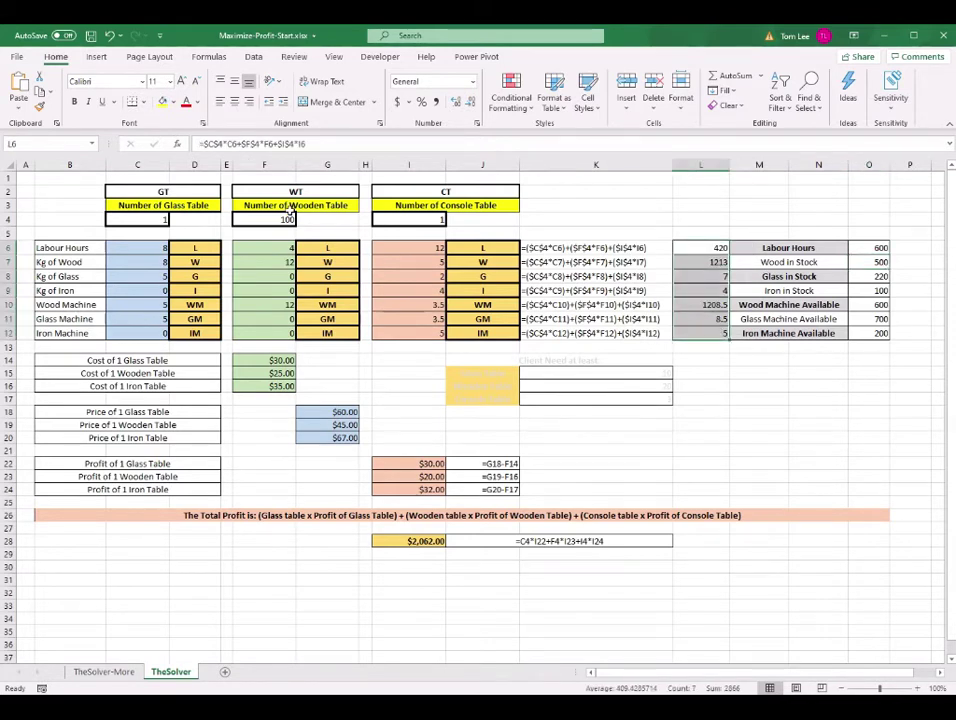
left_click(292, 219)
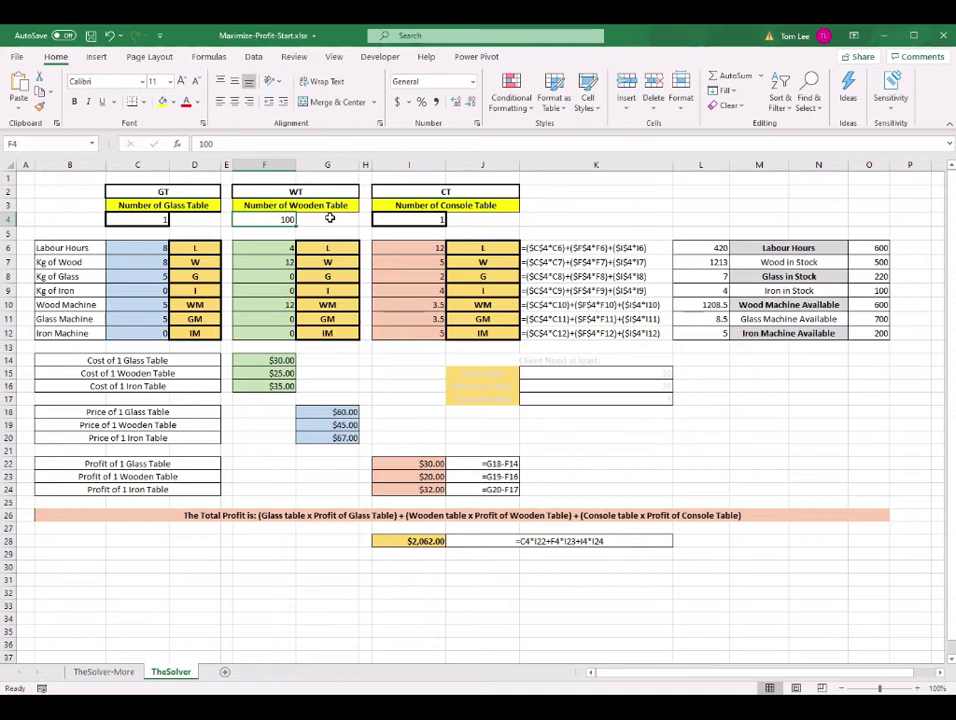
type("1")
key("Return")
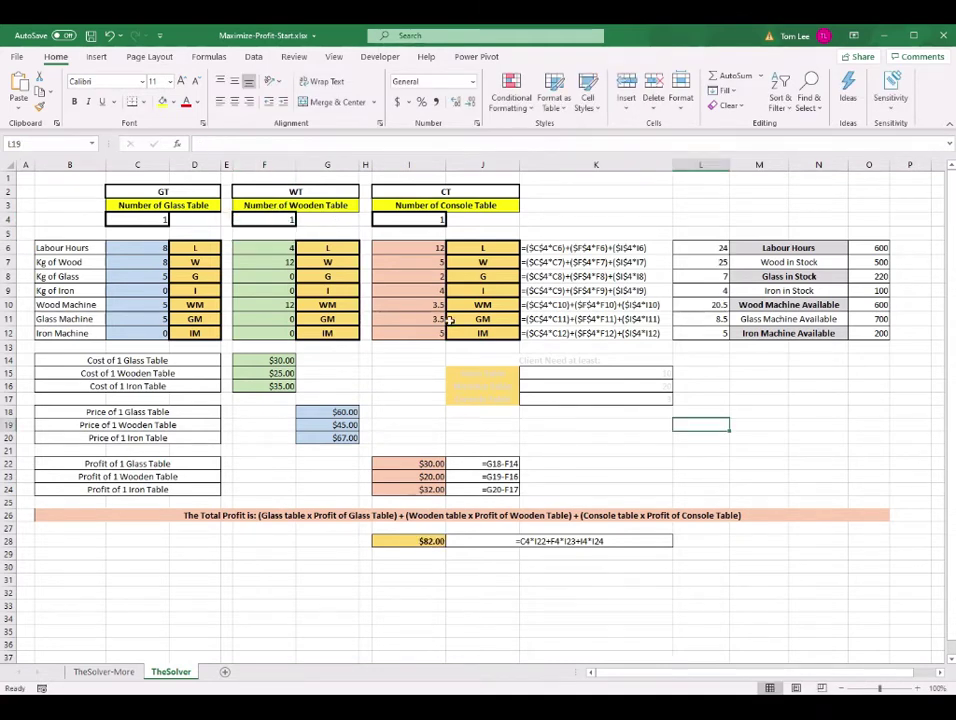
left_click(143, 218)
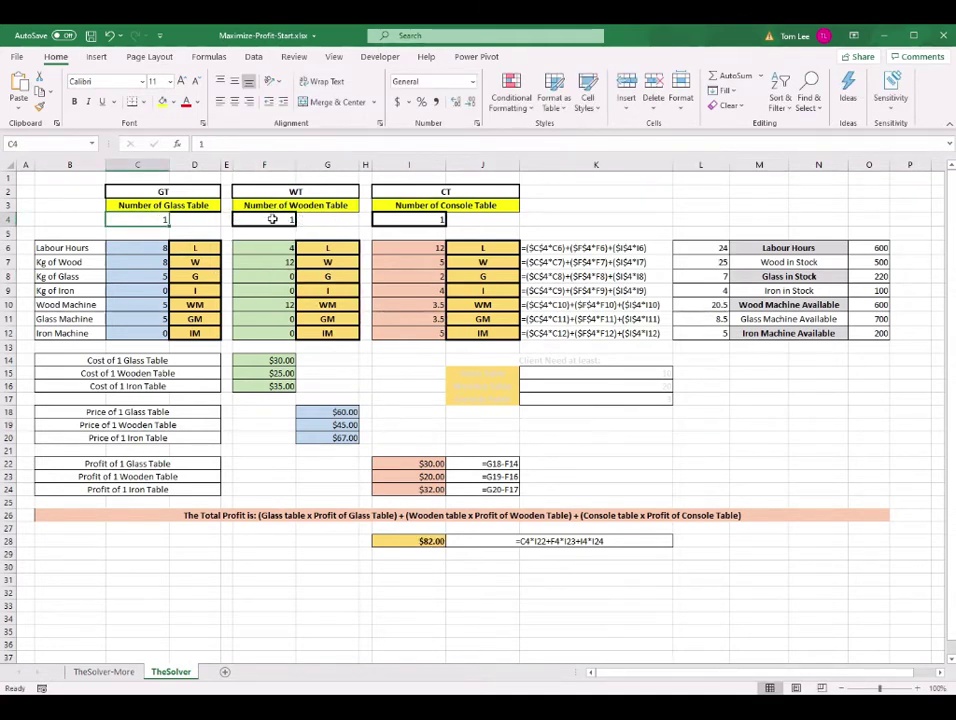
left_click(425, 220)
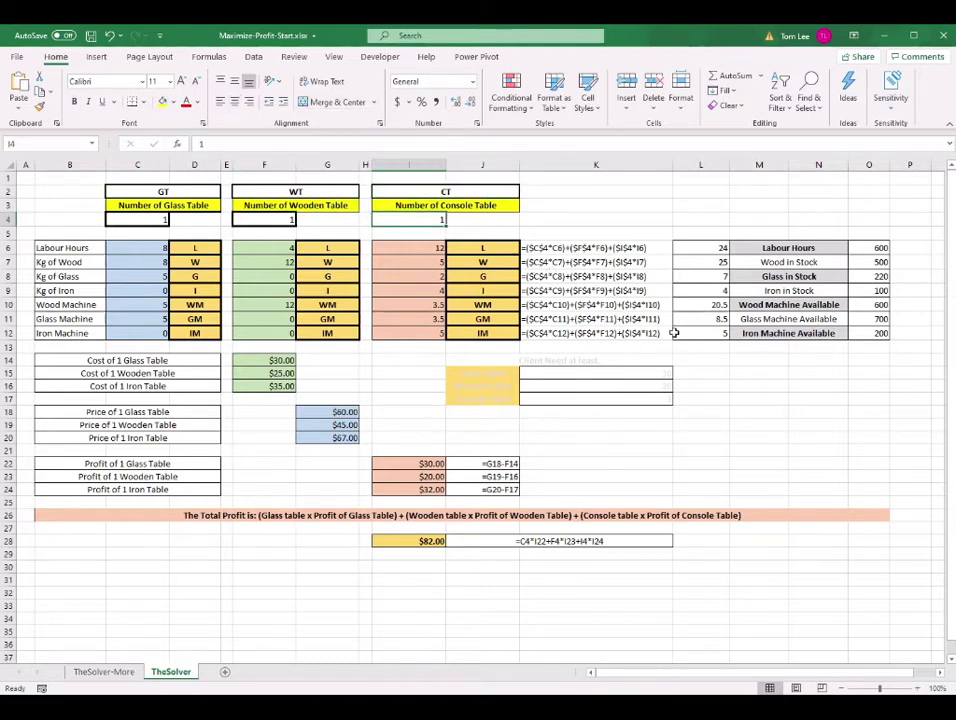
Review I28's profit and the column L totals, then look up Solver on the Data ribbon.
left_click(424, 541)
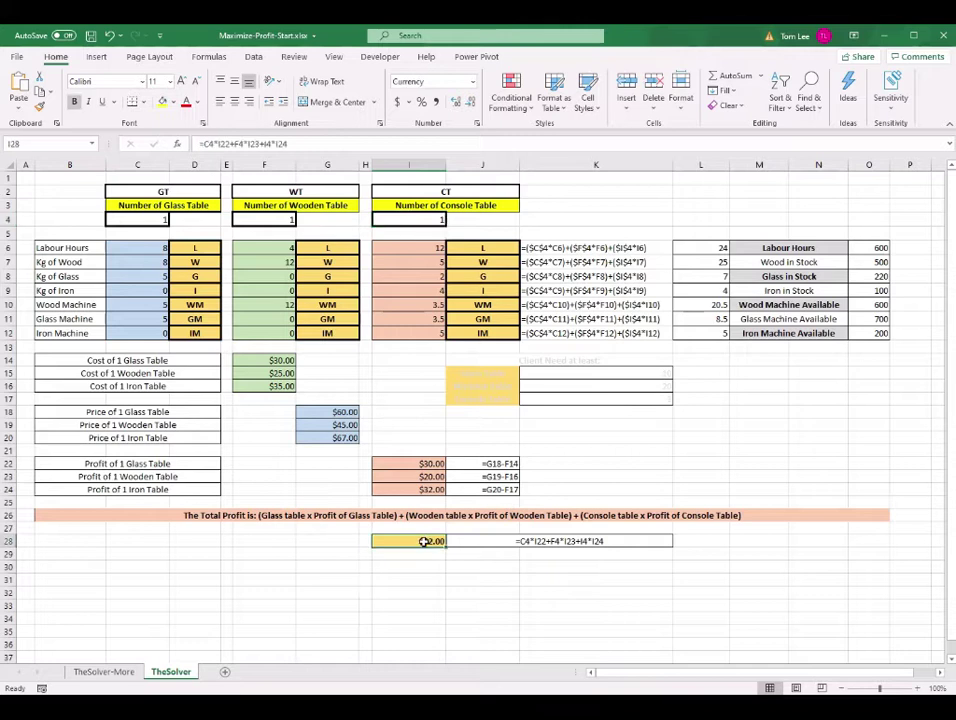
left_click_drag(719, 247, 711, 324)
left_click(818, 398)
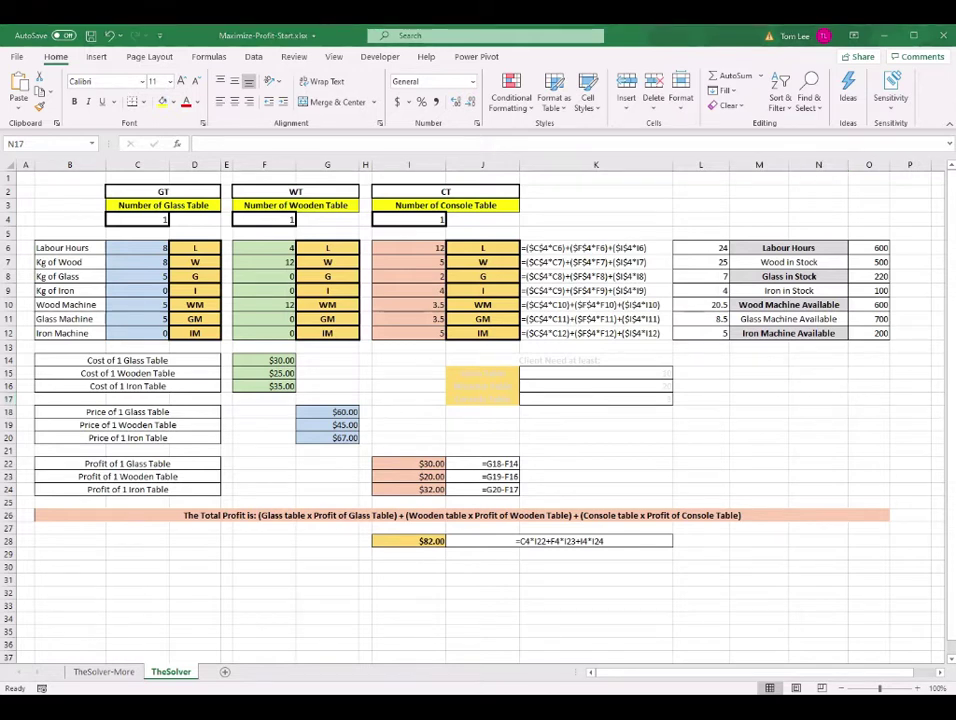
left_click(253, 56)
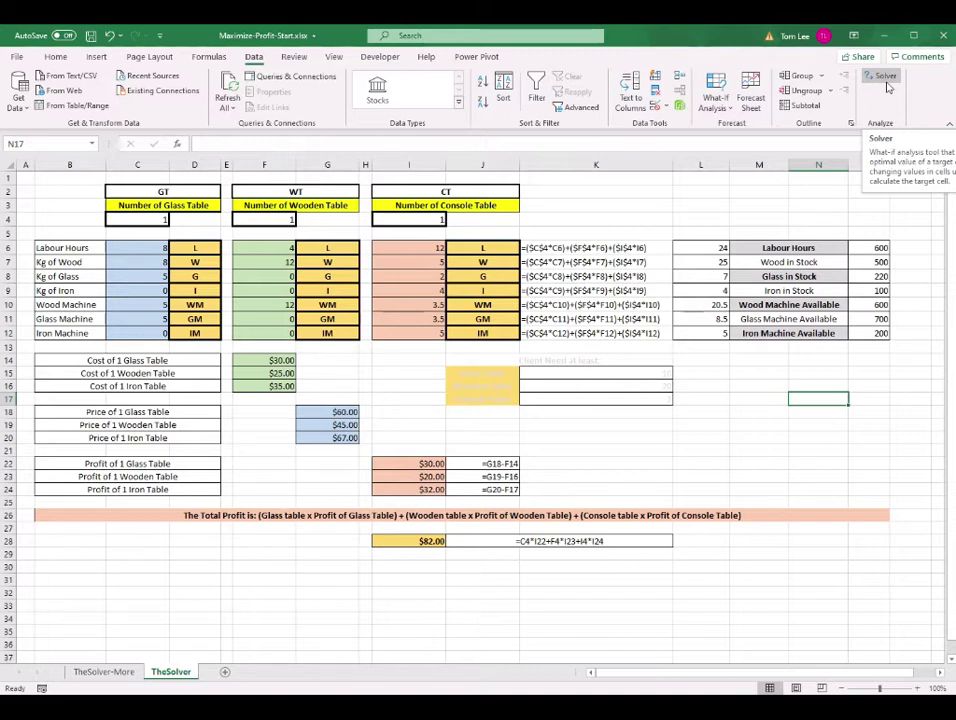
left_click(696, 217)
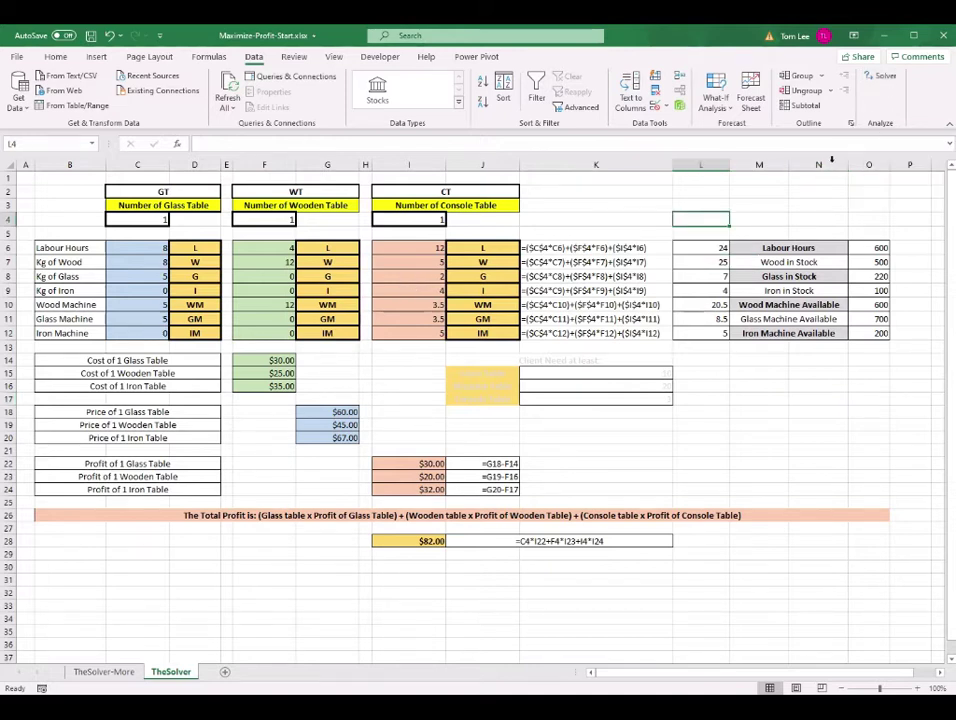
Tick Solver Add-in under Excel Add-ins via File > Options > Add-ins.
left_click(16, 56)
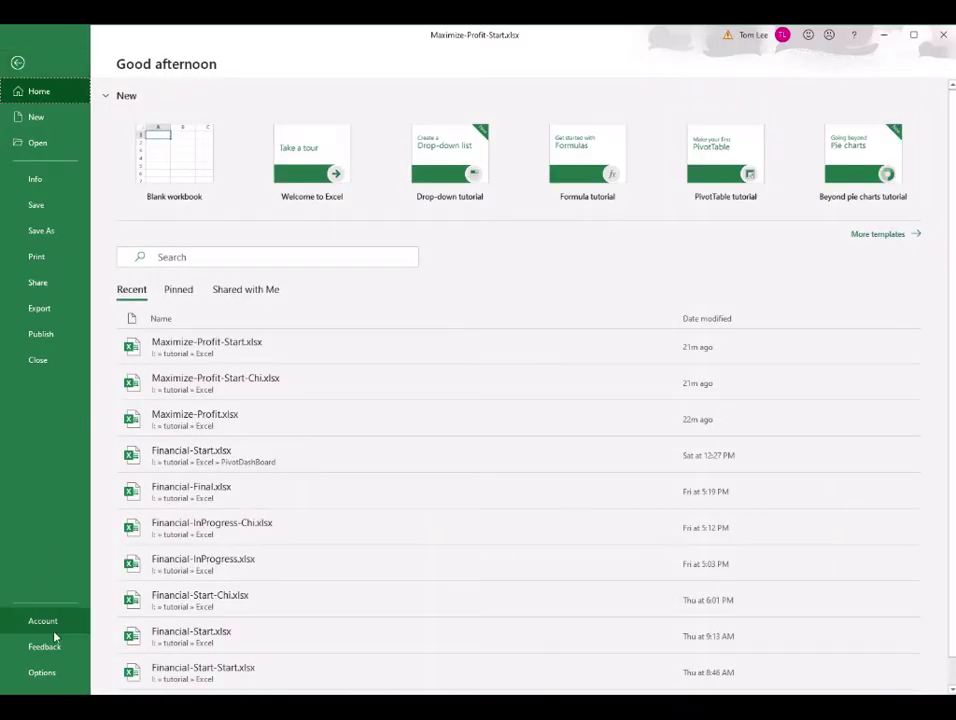
left_click(42, 673)
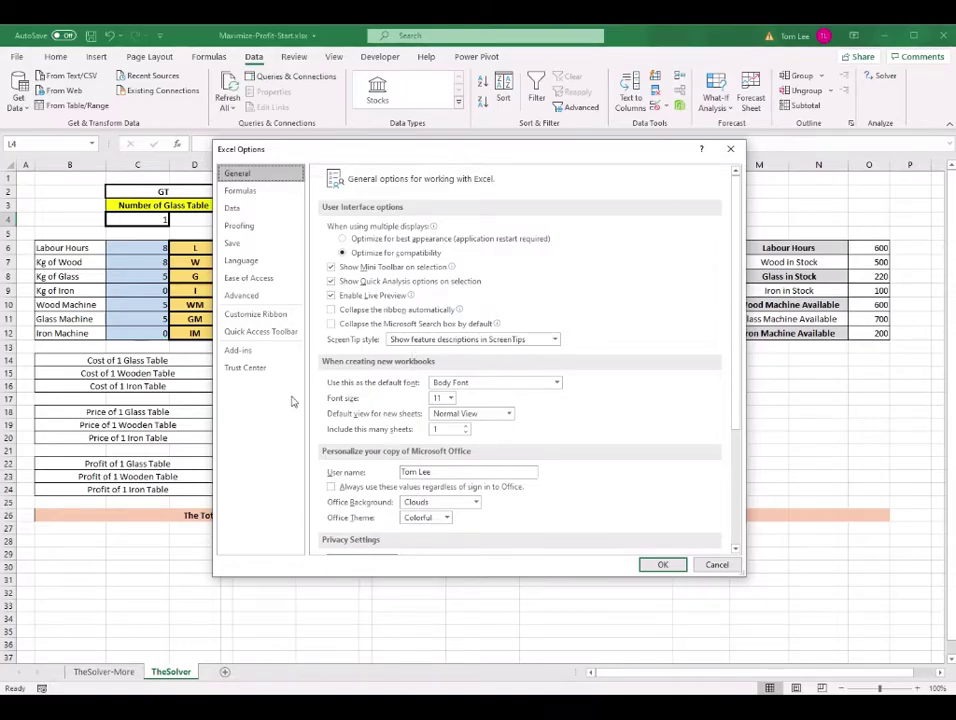
left_click(240, 351)
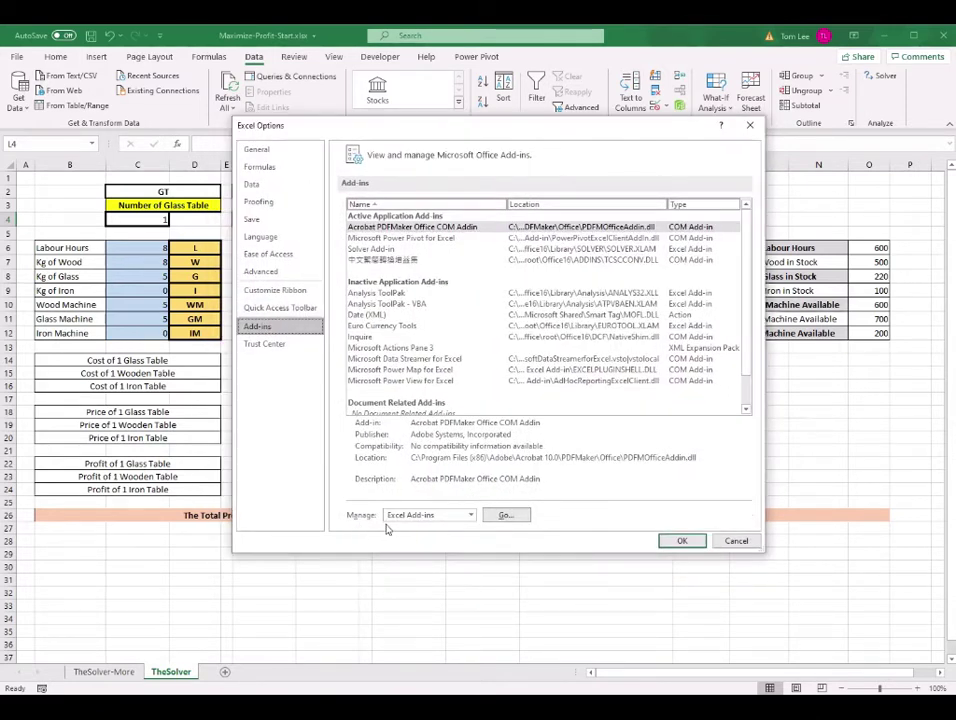
left_click(469, 519)
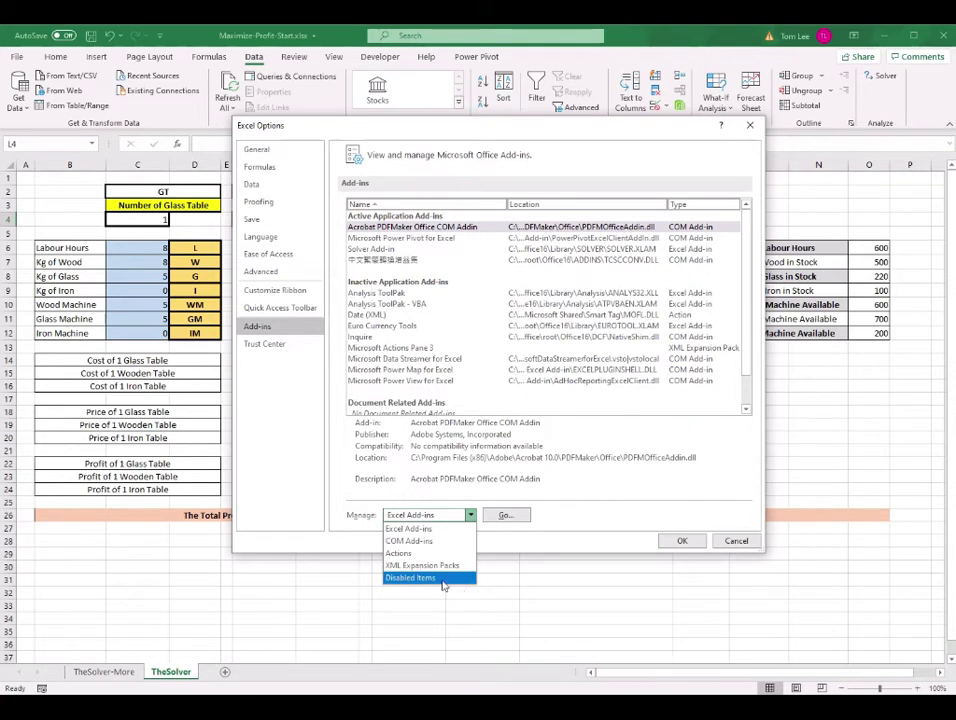
left_click(418, 529)
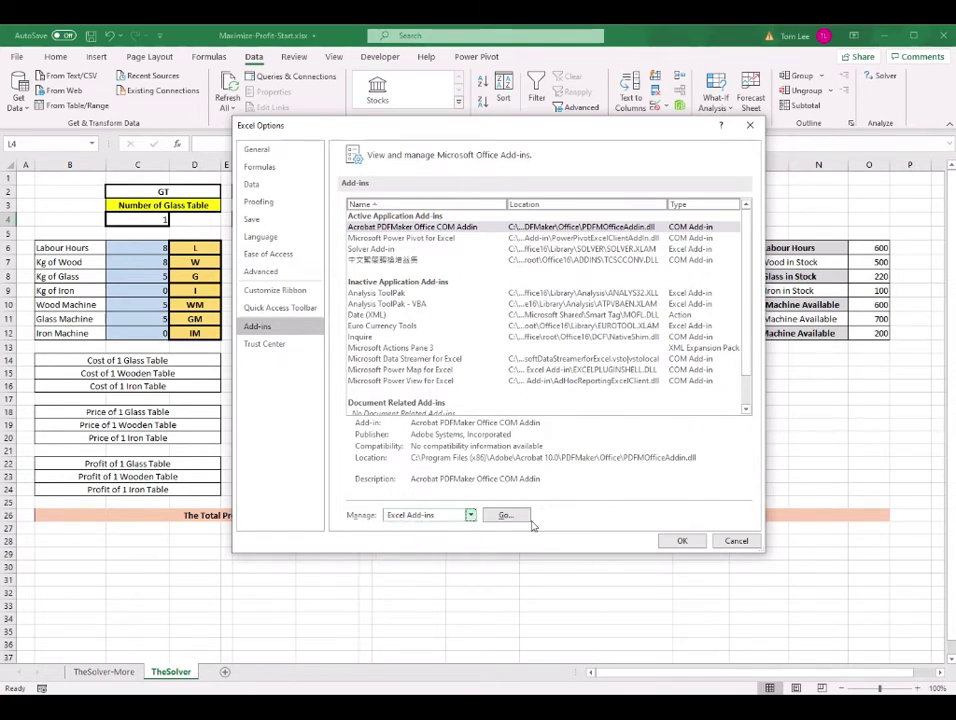
left_click(506, 515)
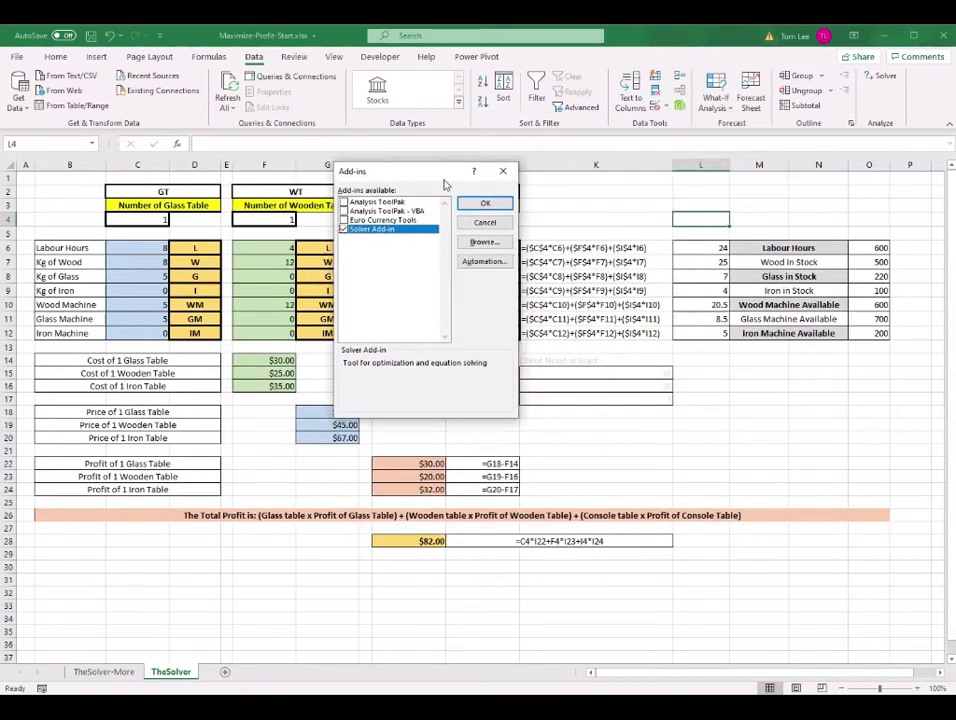
left_click(344, 229)
left_click(485, 204)
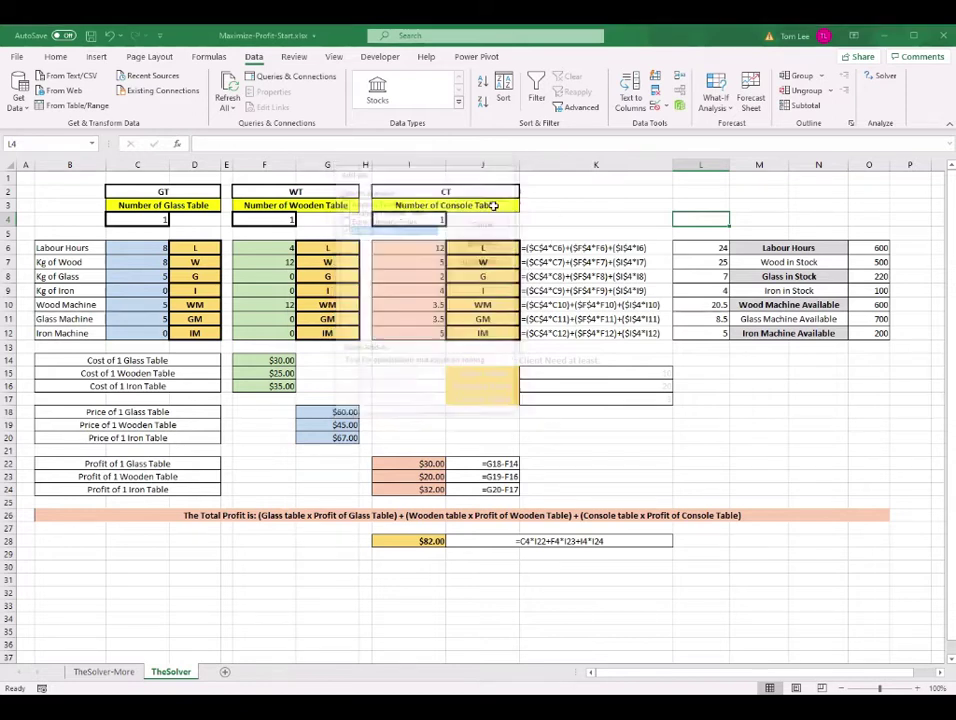
left_click(719, 387)
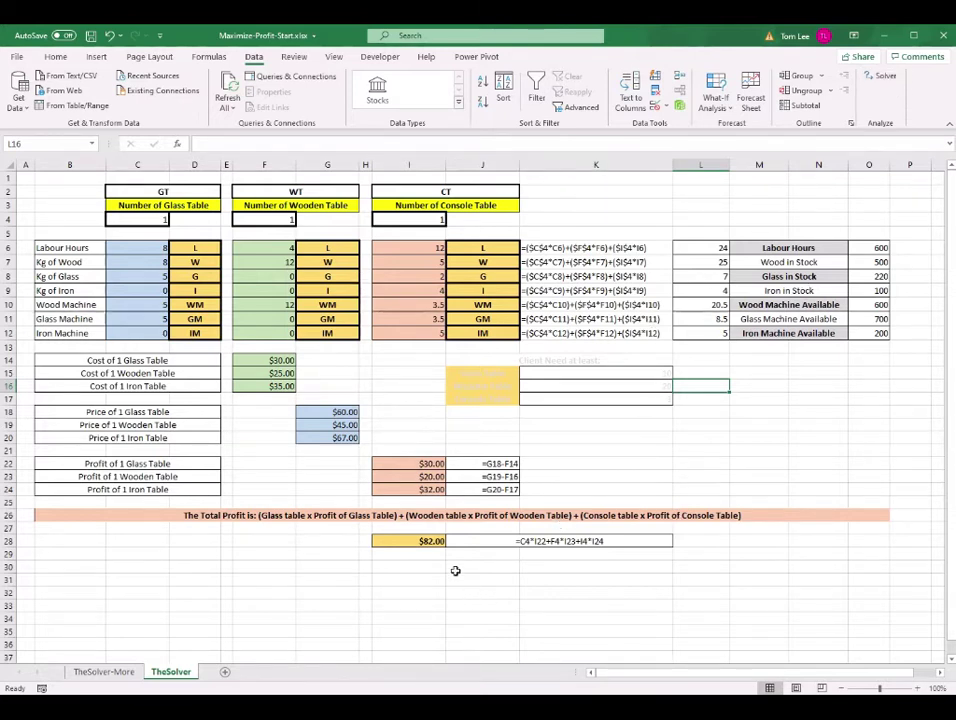
left_click(422, 541)
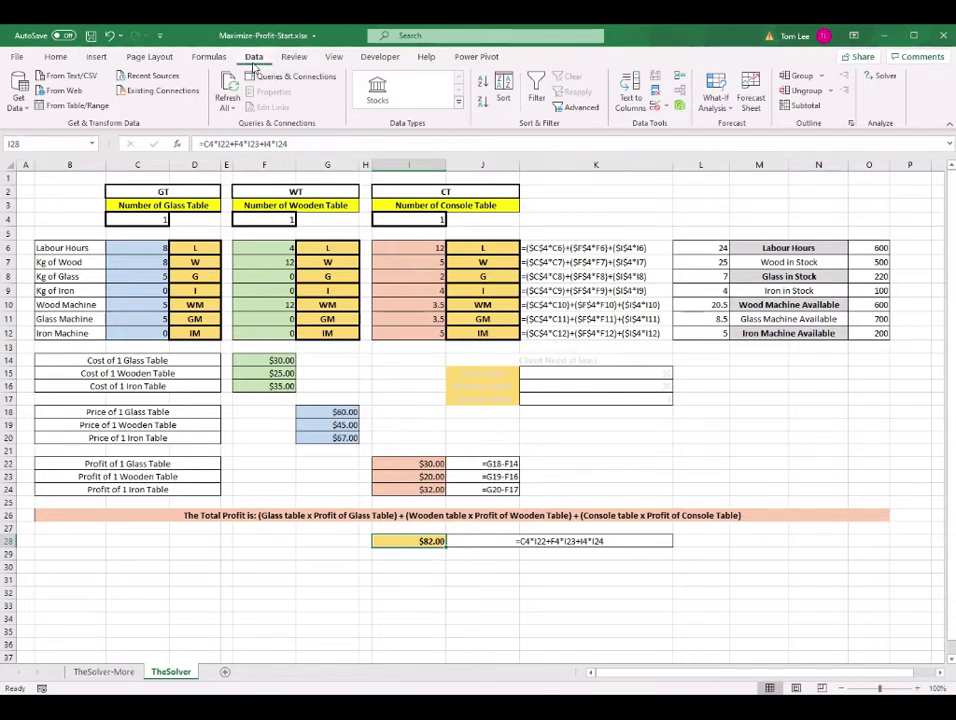
Delete the integer and $L$10–$L$12 Solver constraints, then Reset All to empty the model.
left_click(882, 75)
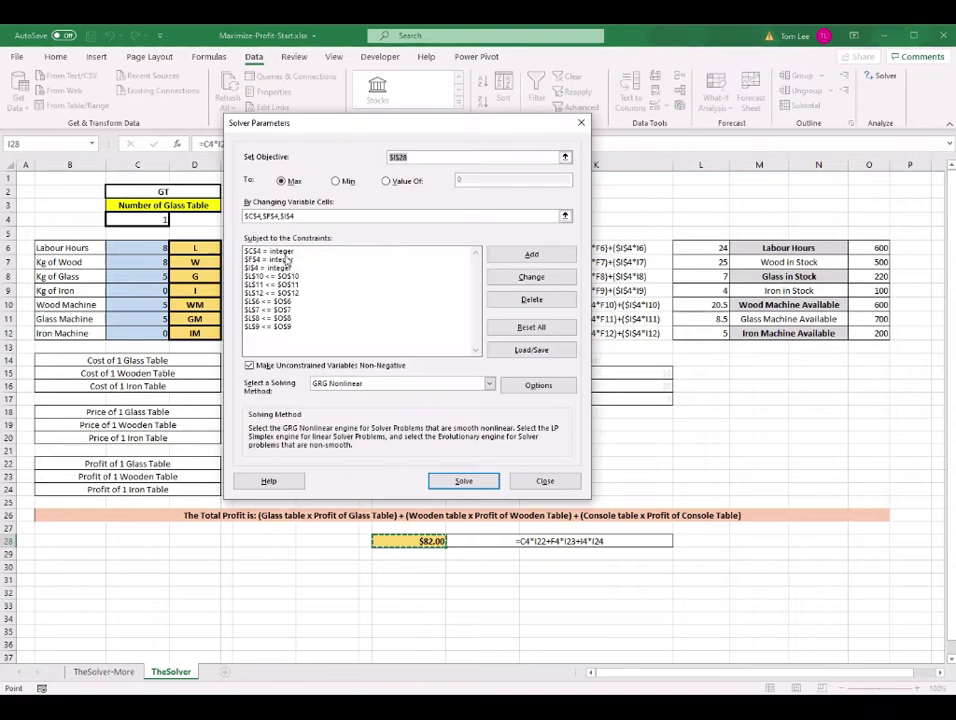
left_click(289, 260)
left_click(285, 251)
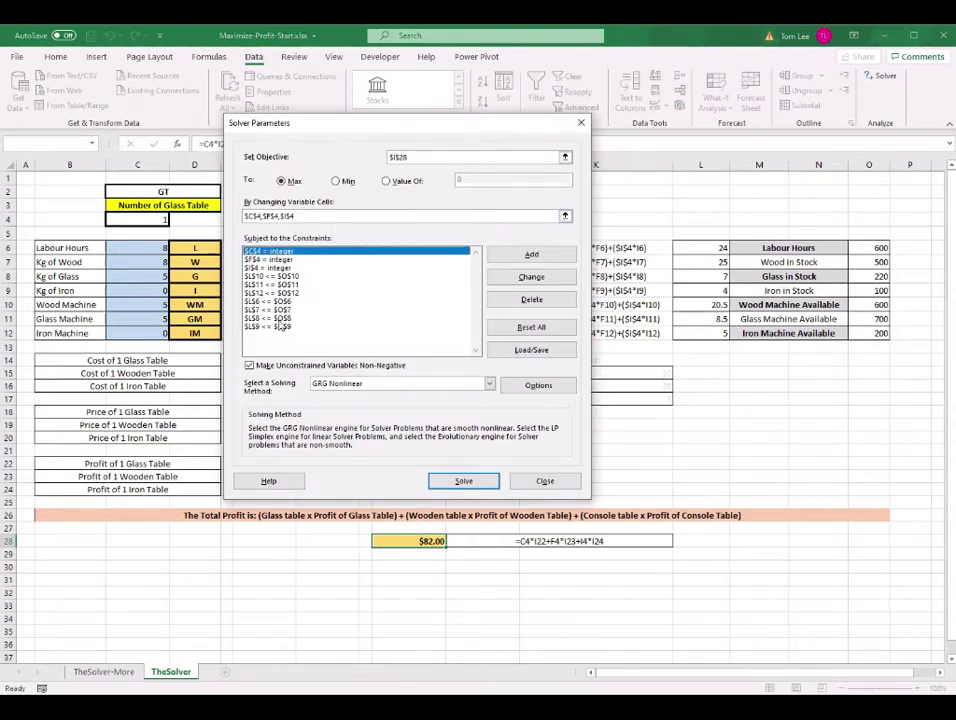
left_click(540, 306)
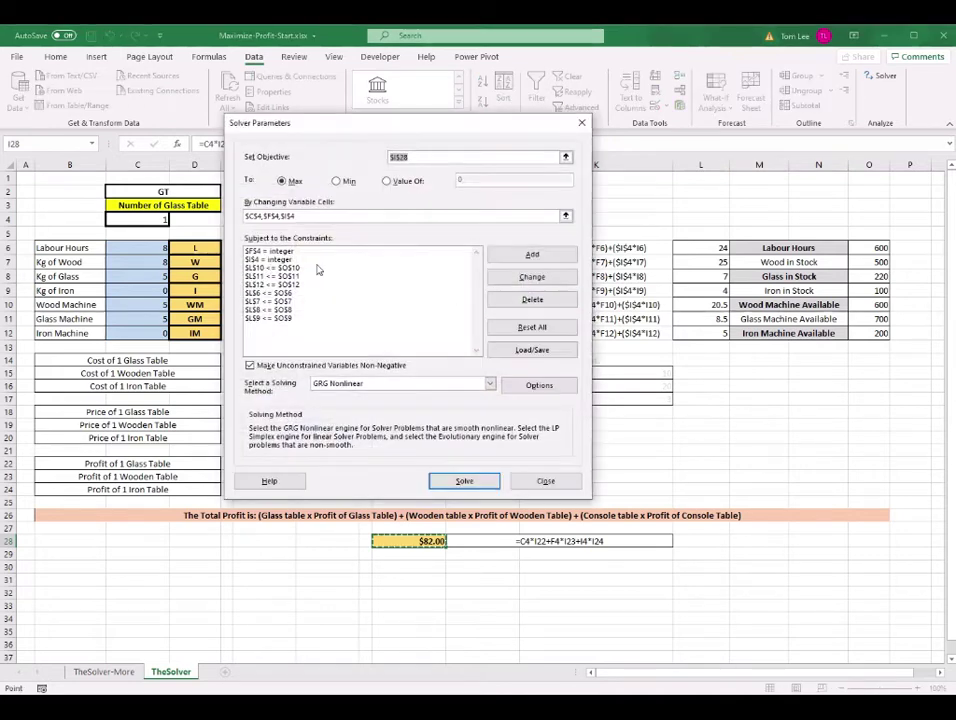
left_click(532, 299)
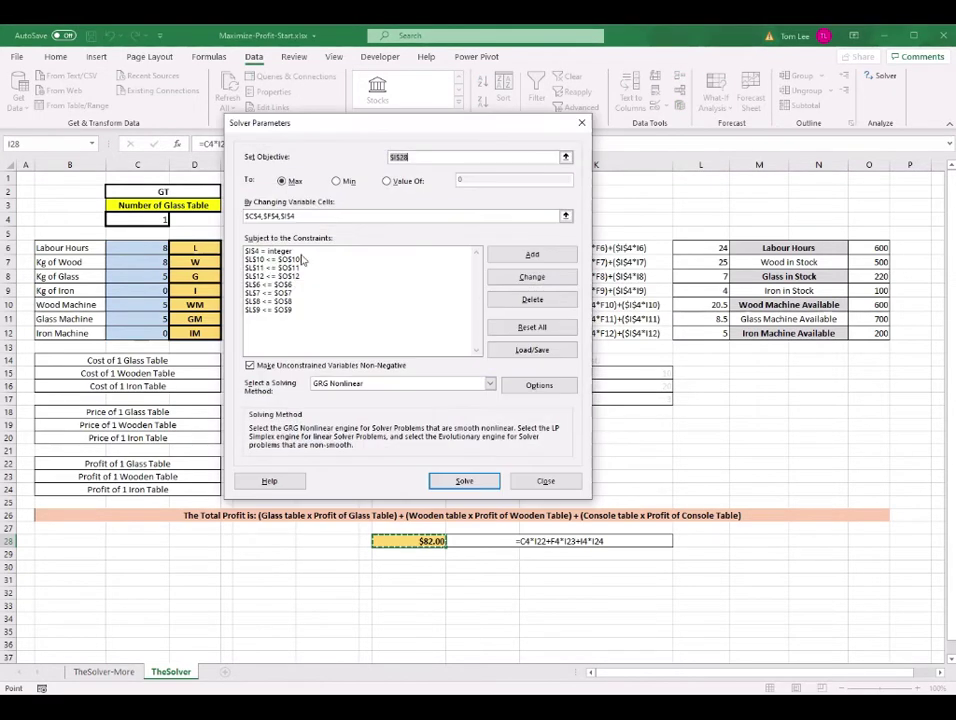
left_click(553, 300)
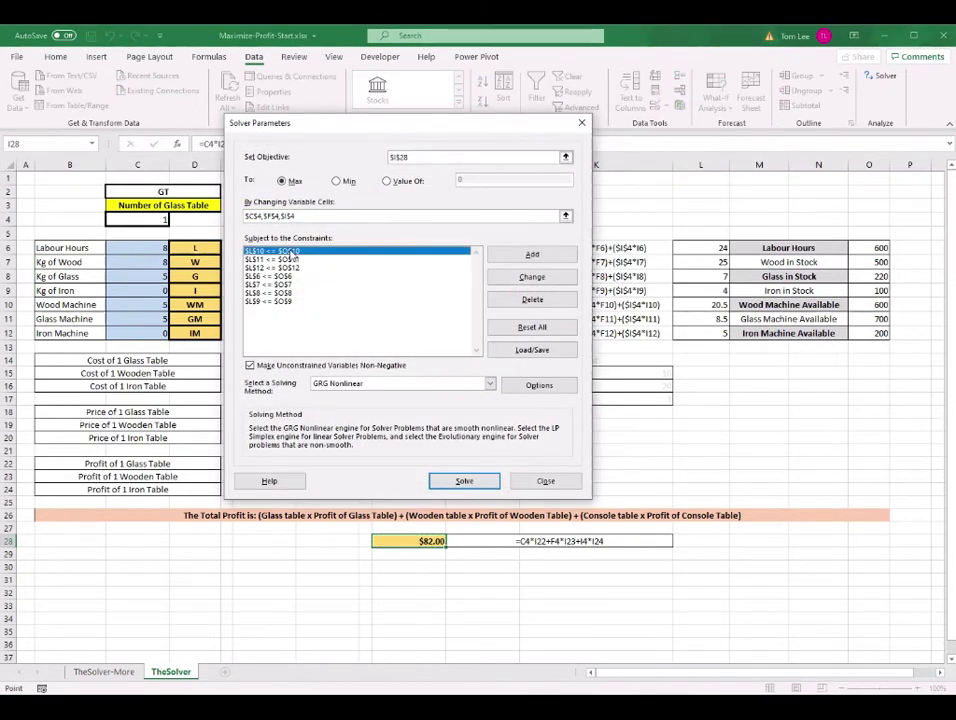
left_click(550, 303)
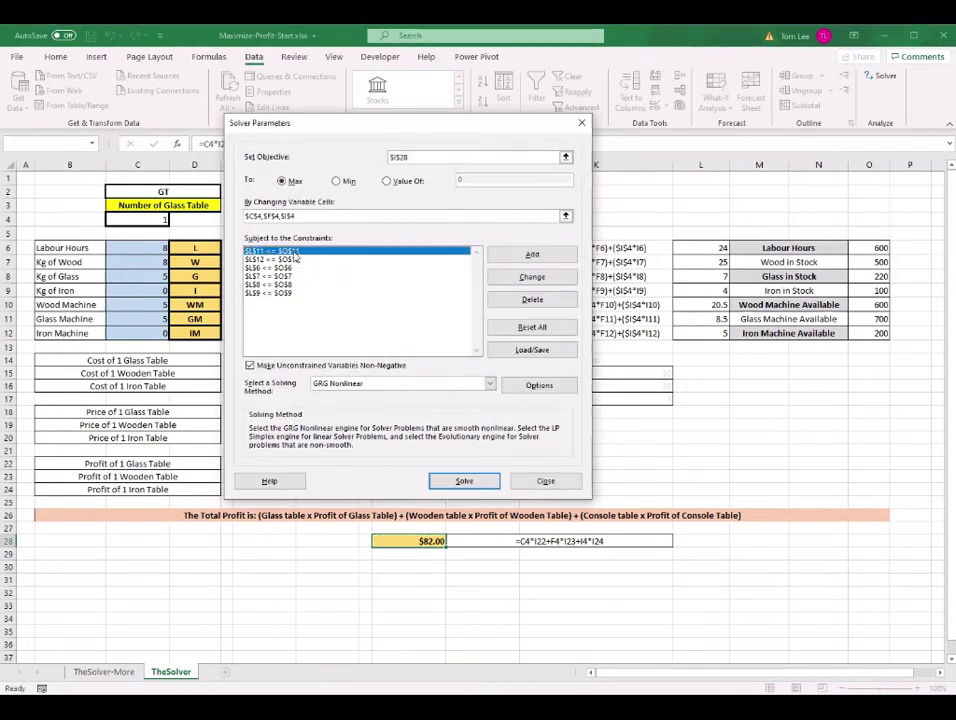
left_click(550, 300)
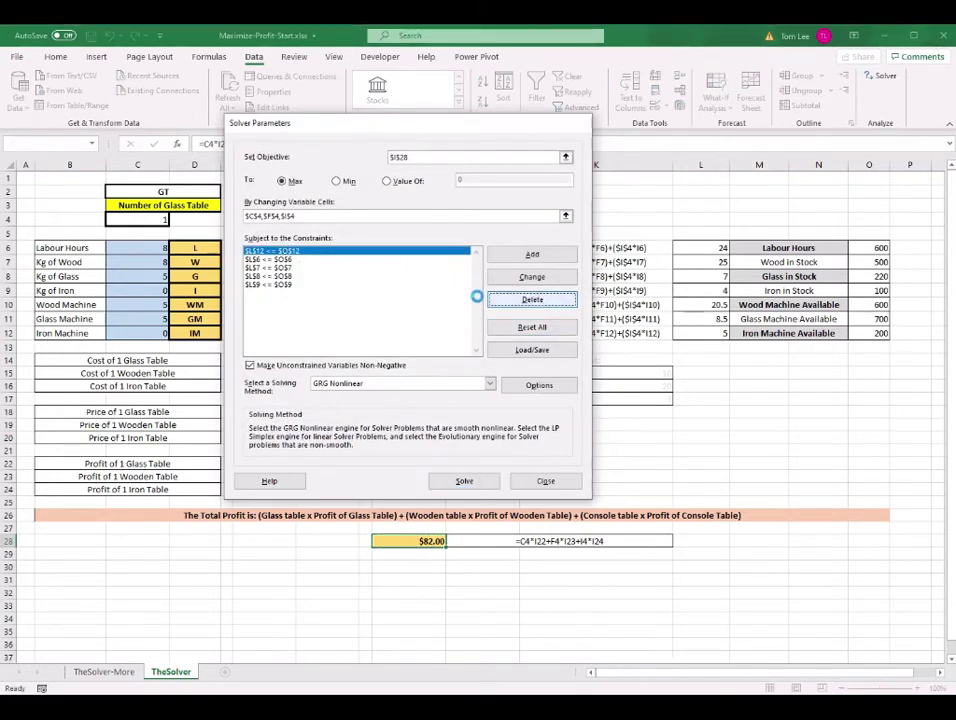
left_click(532, 300)
left_click(301, 253)
left_click(540, 325)
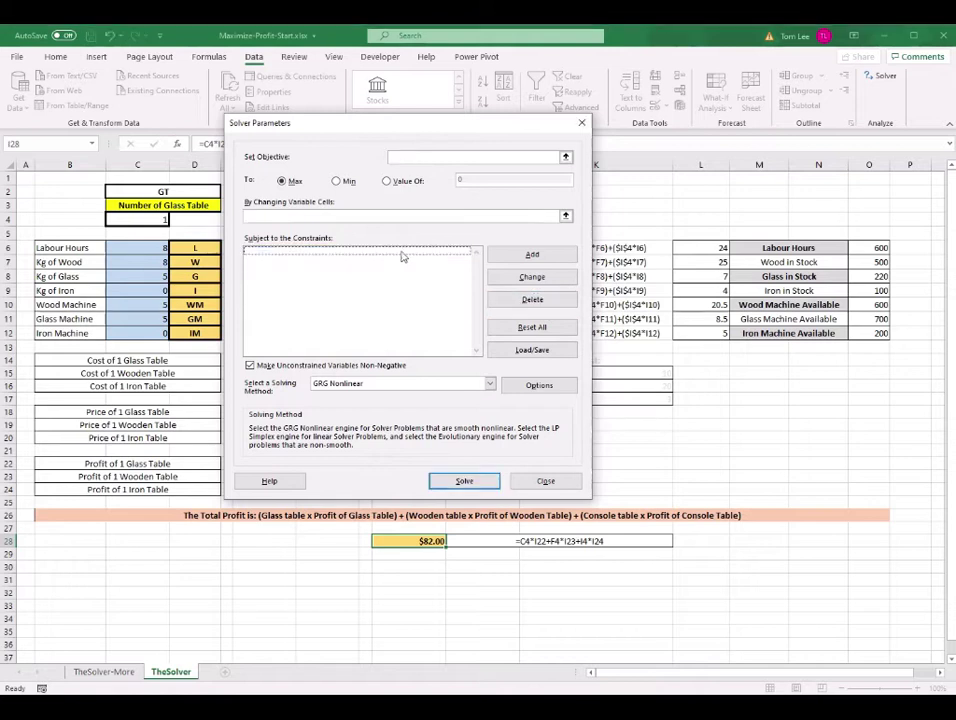
Set the Solver objective to maximise total profit in $I$28.
left_click_drag(507, 134, 481, 180)
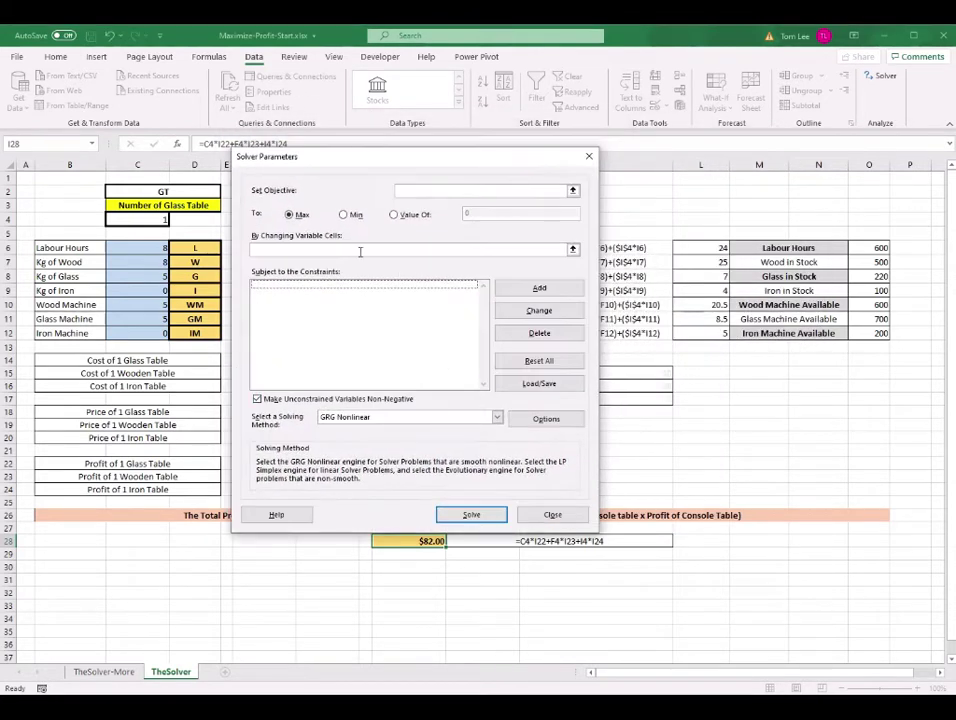
left_click_drag(424, 157, 411, 106)
left_click(405, 150)
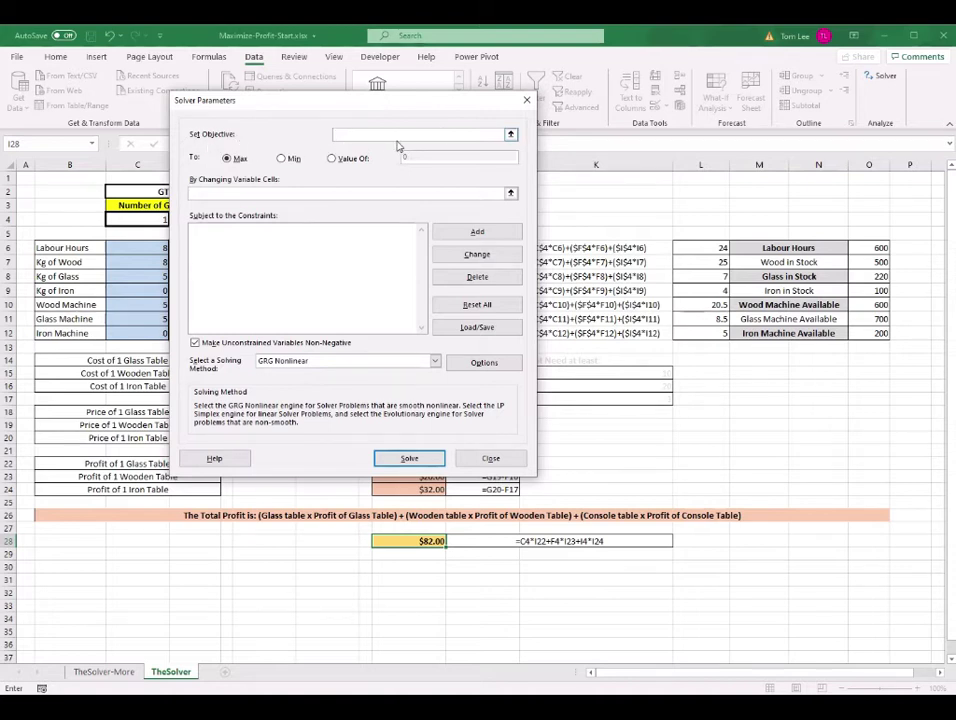
left_click(428, 544)
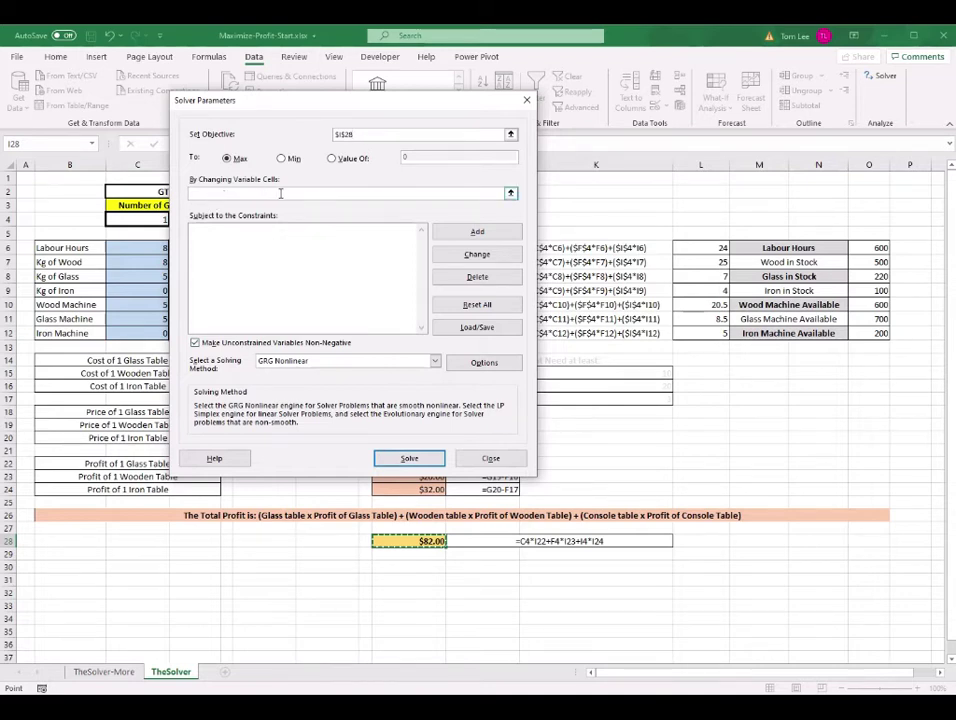
Make $C$4, $F$4 and $I$4 the changing variable cells.
left_click_drag(385, 115, 338, 274)
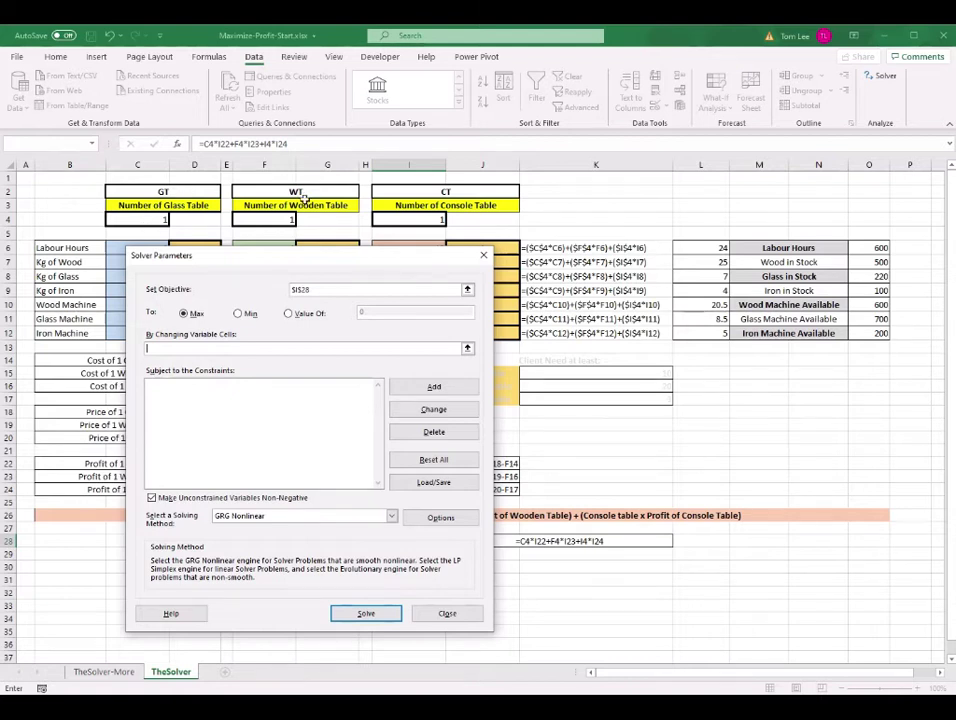
left_click_drag(403, 263, 479, 248)
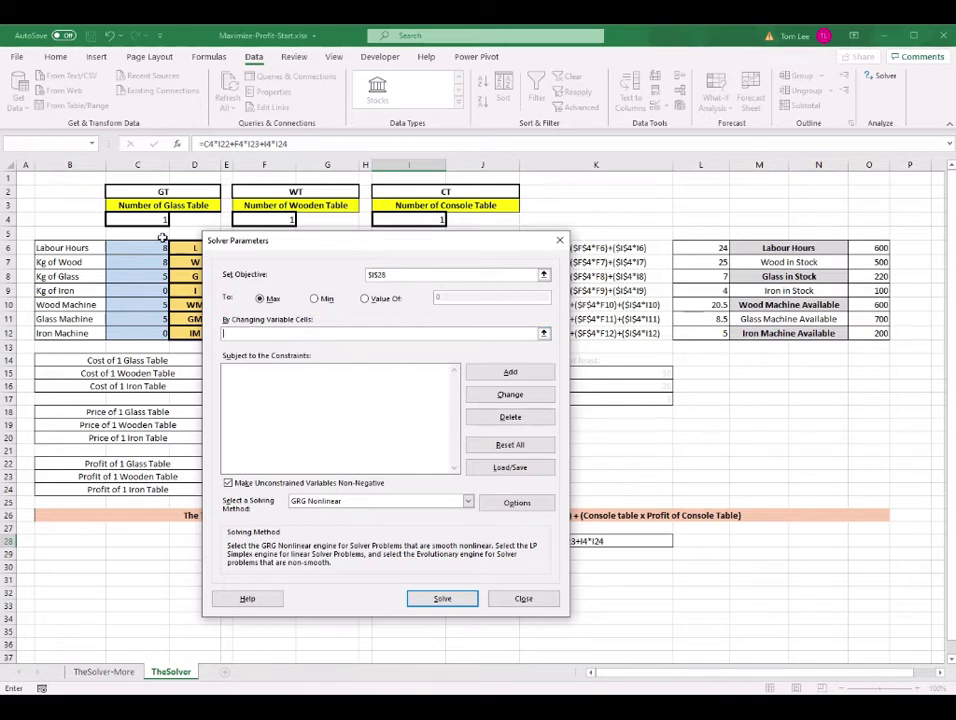
left_click(148, 220)
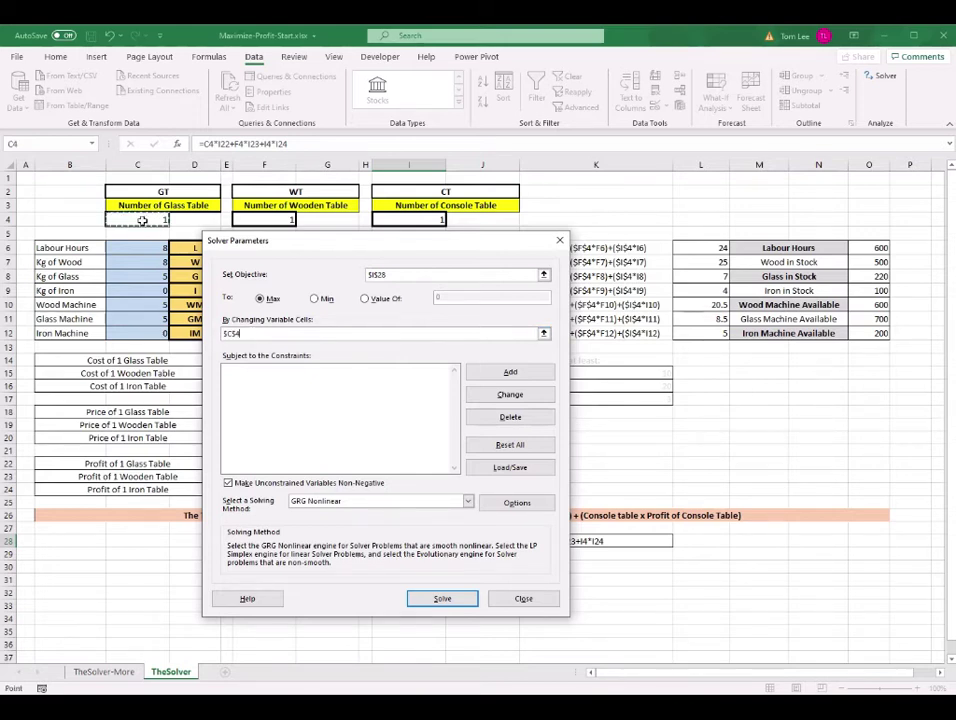
type(",$F$4,")
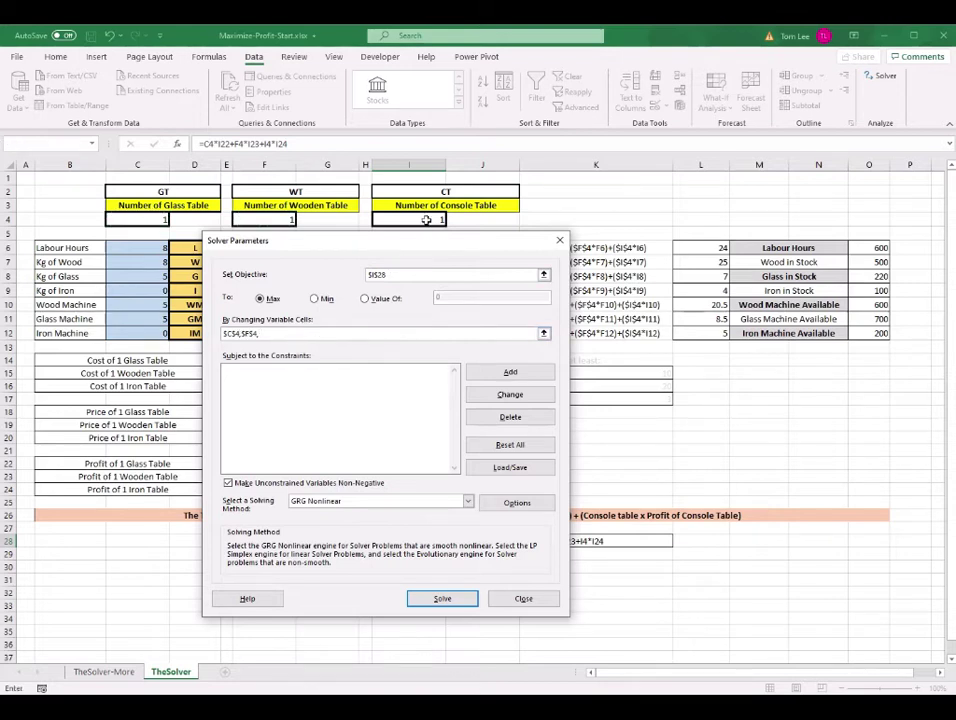
left_click(426, 220)
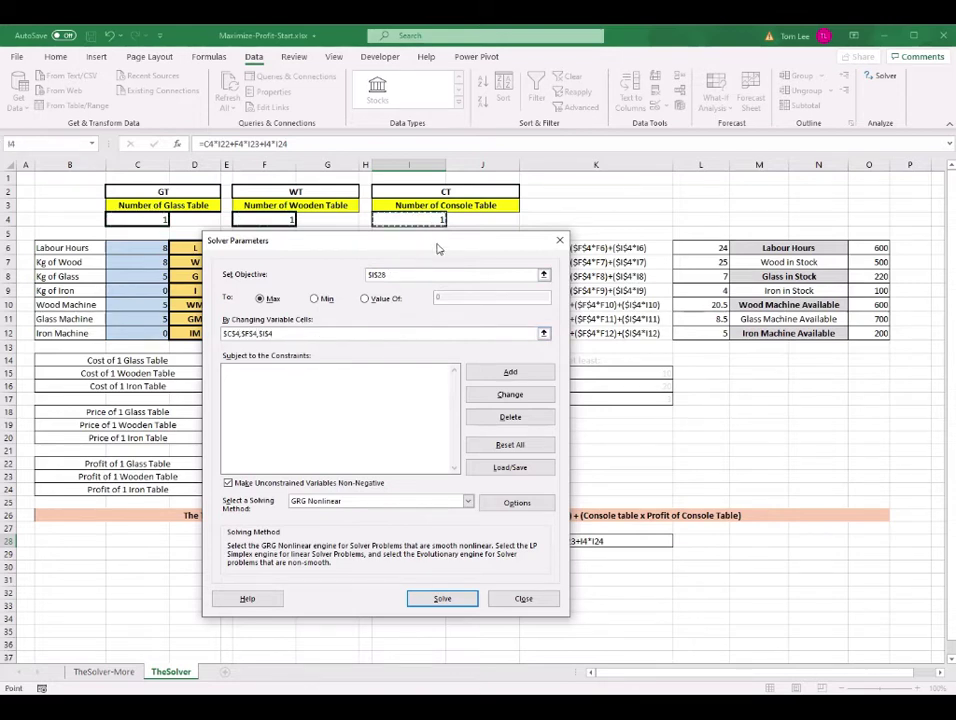
left_click_drag(437, 248, 955, 158)
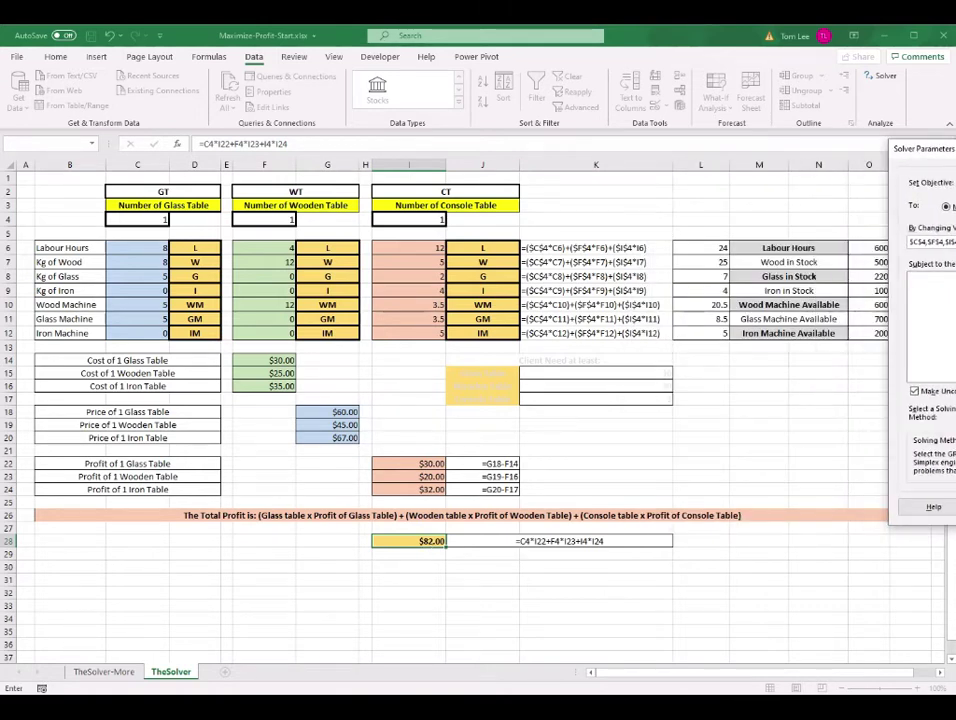
left_click_drag(955, 150, 942, 151)
left_click_drag(835, 248, 825, 238)
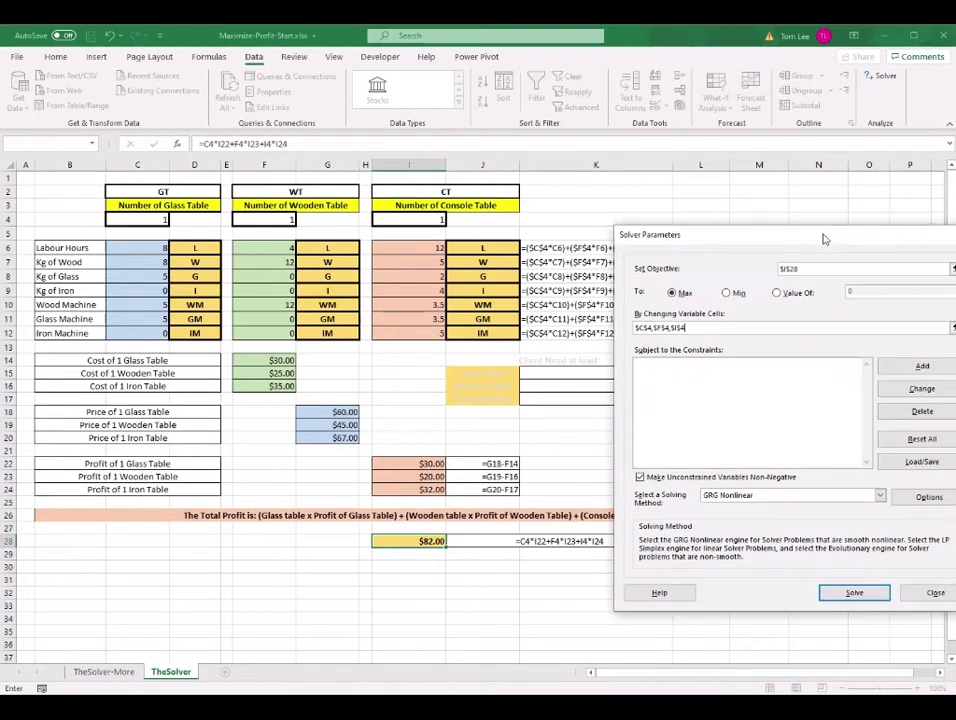
left_click(701, 370)
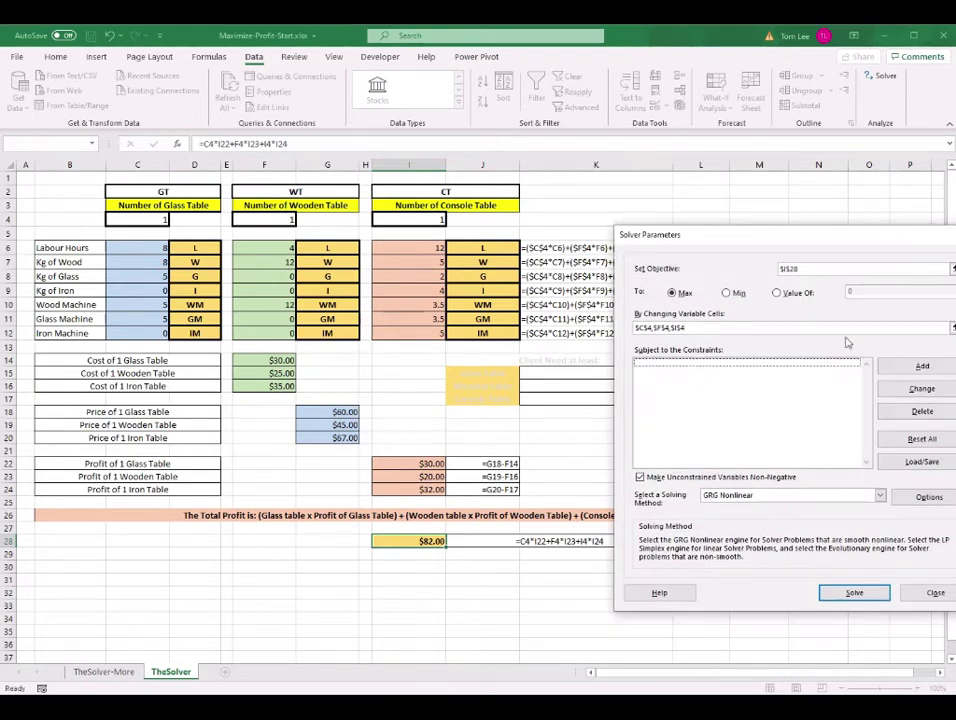
left_click_drag(888, 254, 808, 422)
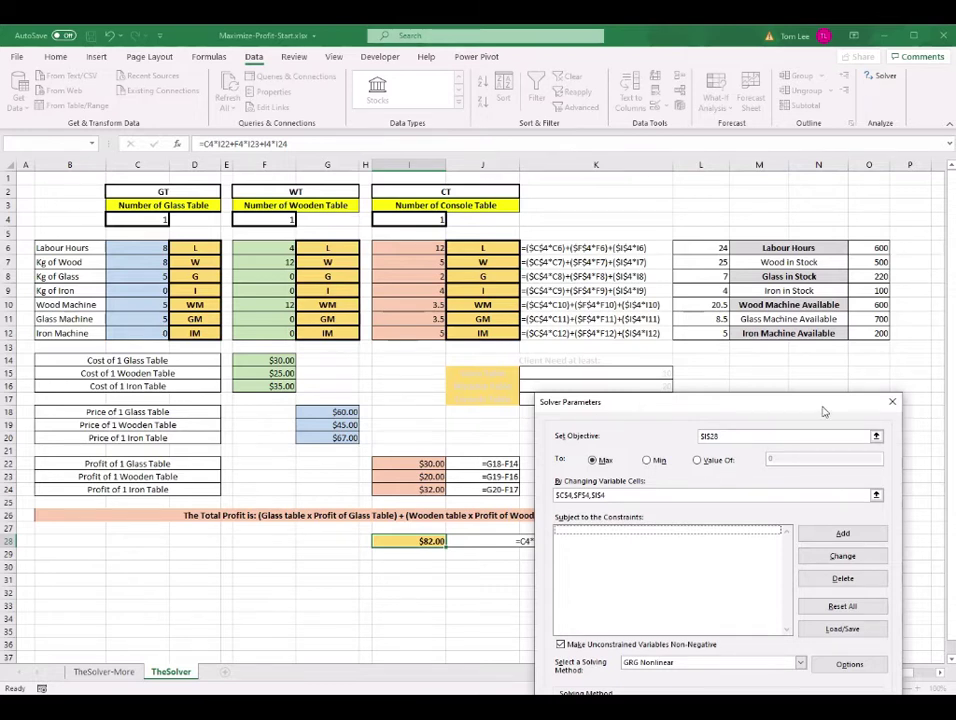
left_click_drag(823, 404, 431, 144)
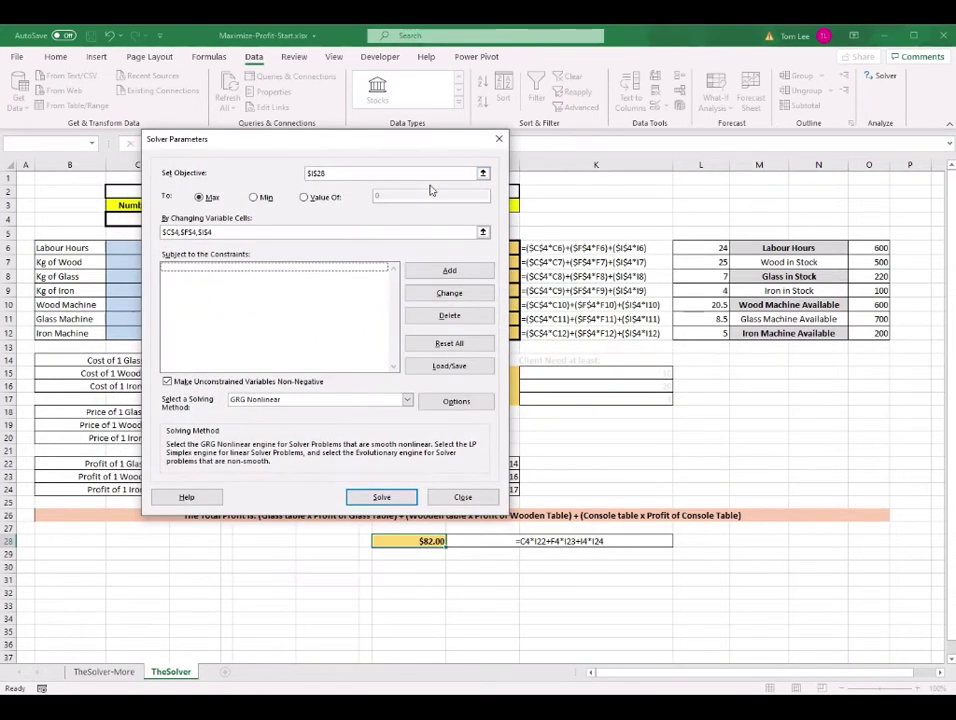
Add the constraint $L$6 <= $O$6, capping labour hours at the 600 available.
left_click(467, 276)
left_click_drag(300, 282, 321, 227)
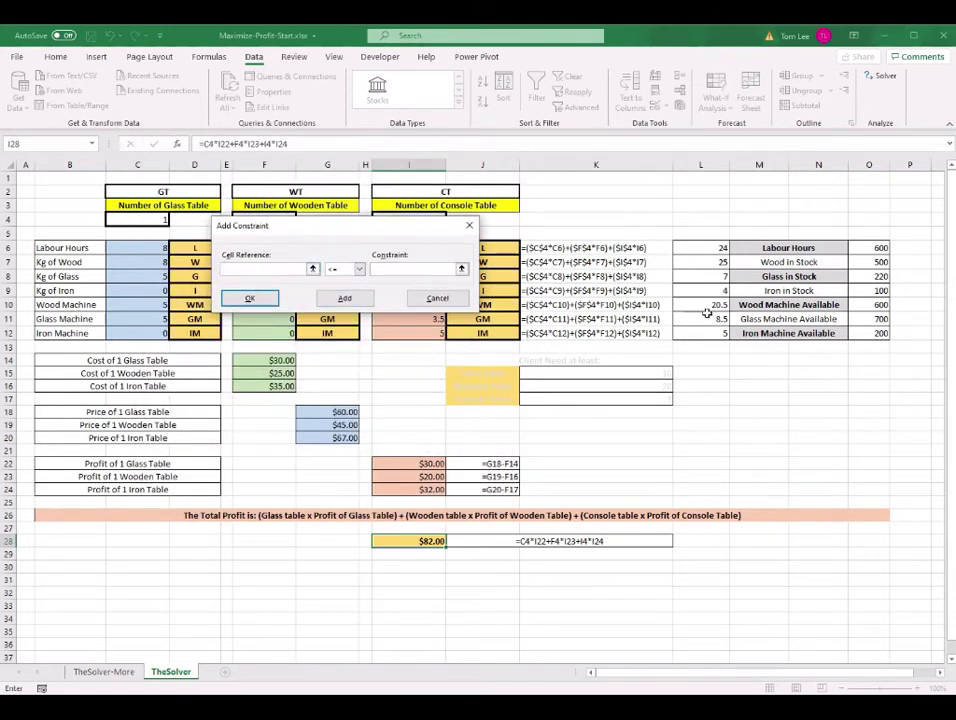
left_click(708, 250)
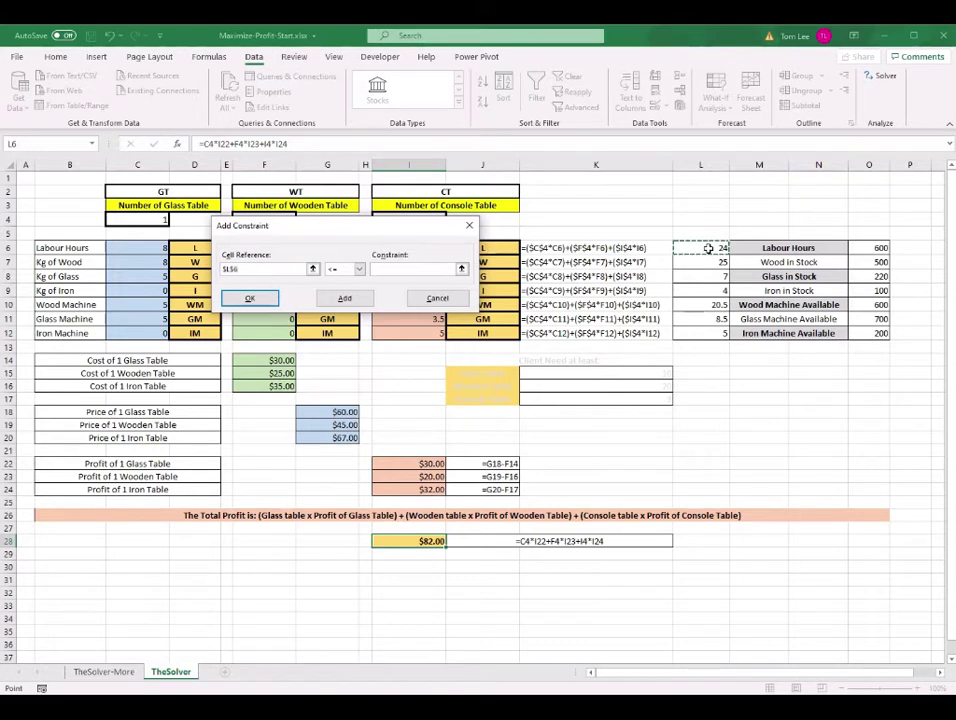
left_click(420, 272)
left_click(877, 249)
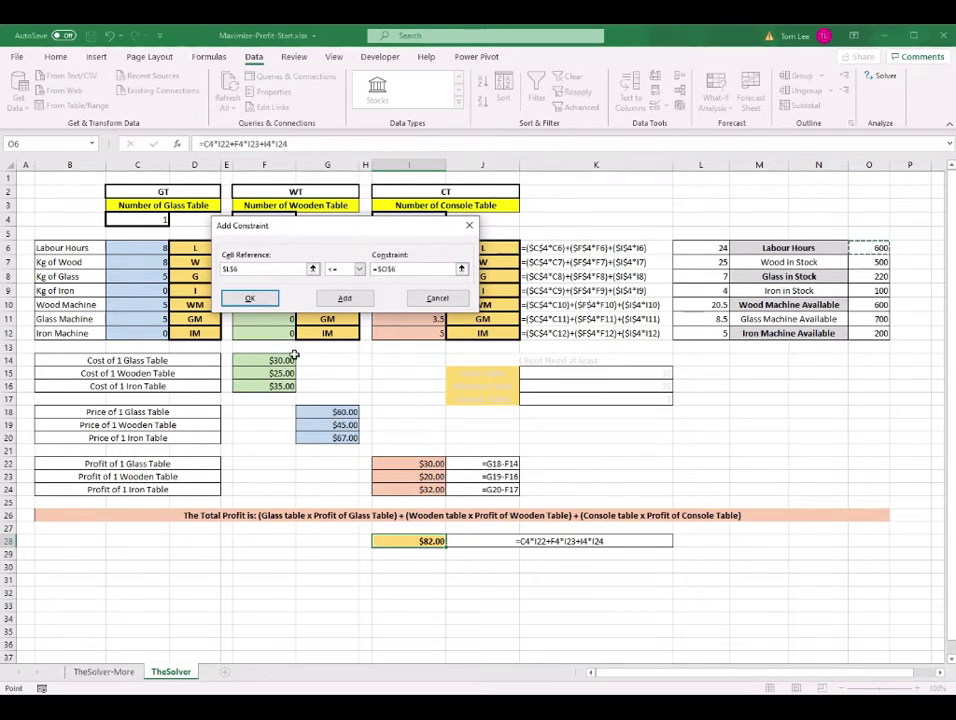
left_click(250, 298)
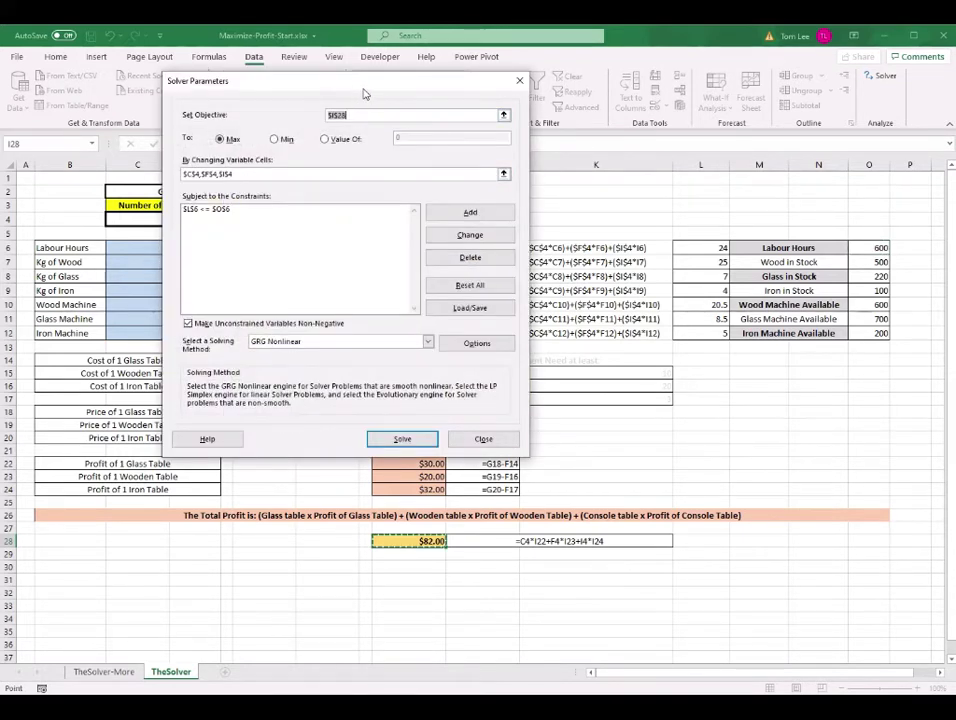
left_click_drag(363, 94, 334, 92)
left_click(175, 222)
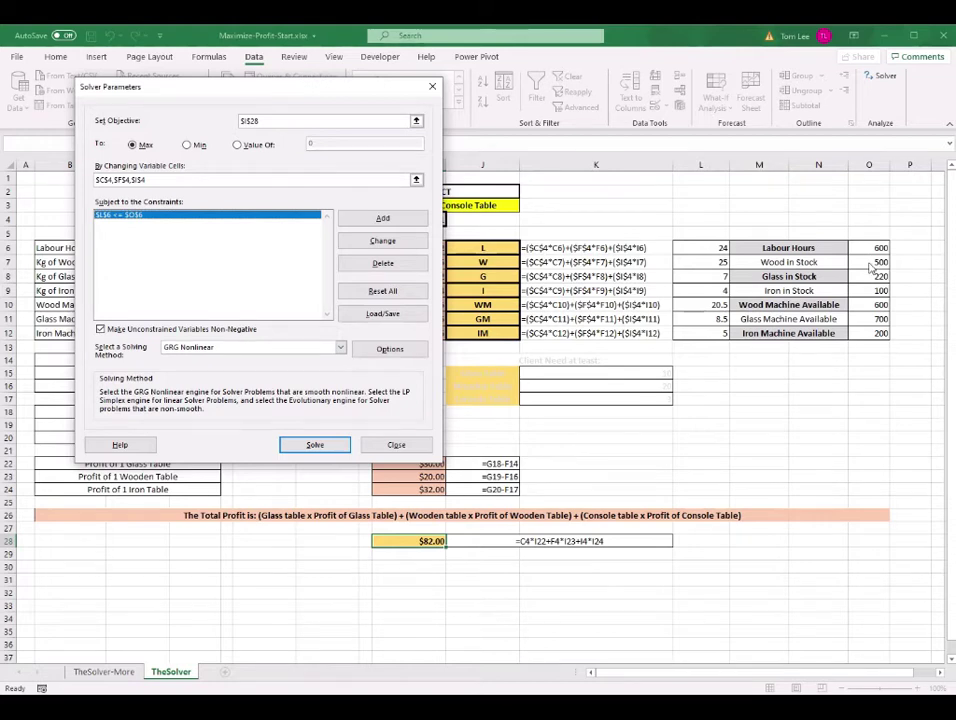
Add stock constraints L7<=O7, L8<=O8 and L9<=O9 for wood, glass and iron.
left_click(405, 220)
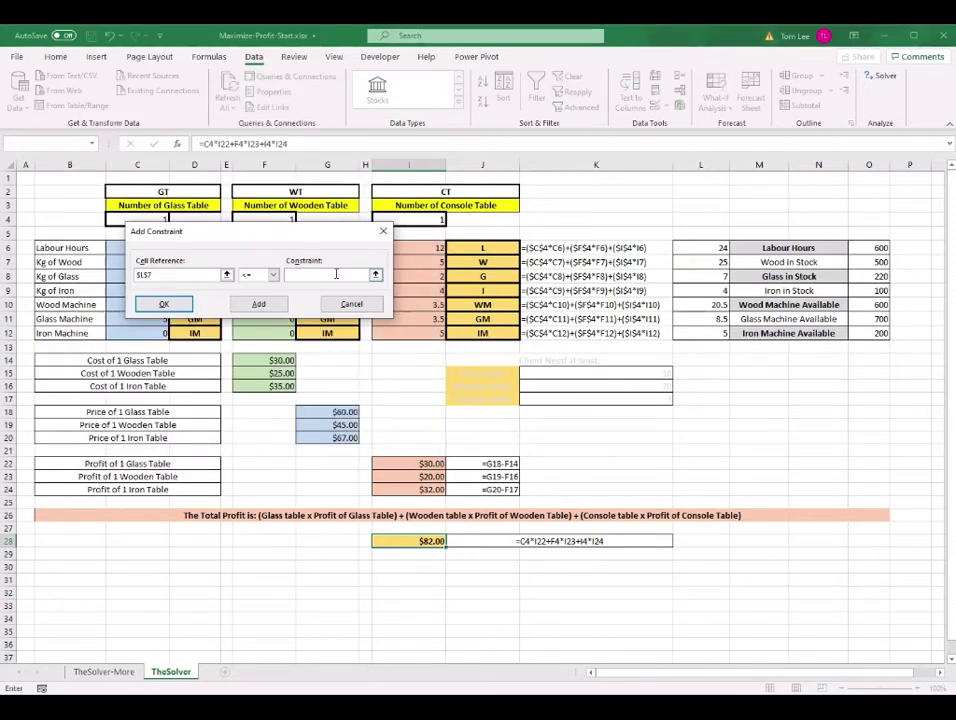
left_click(336, 274)
left_click(879, 262)
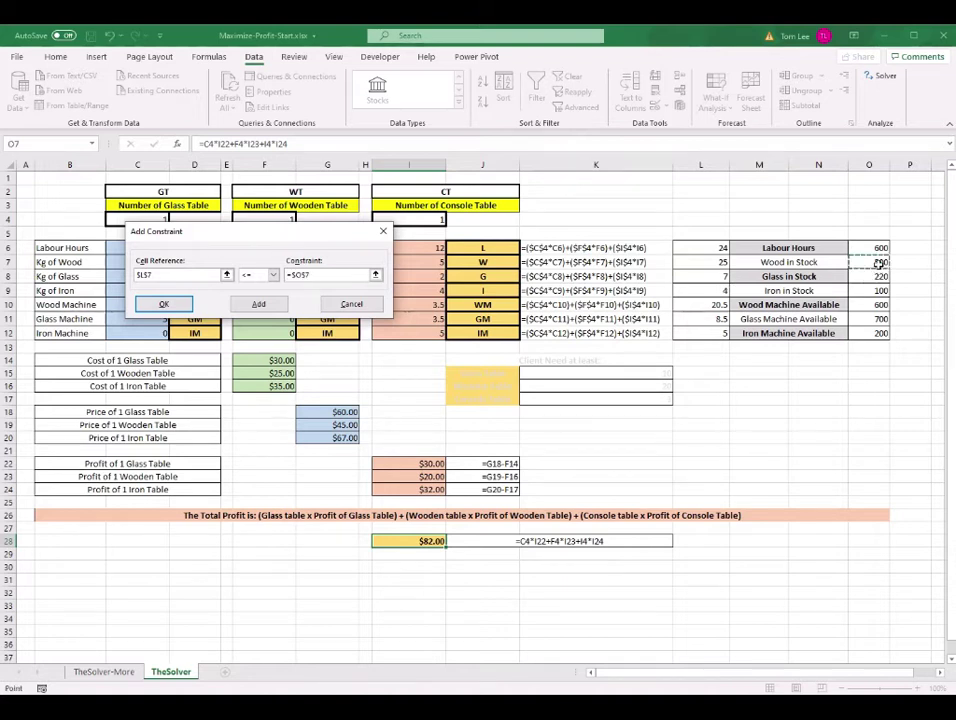
left_click(258, 304)
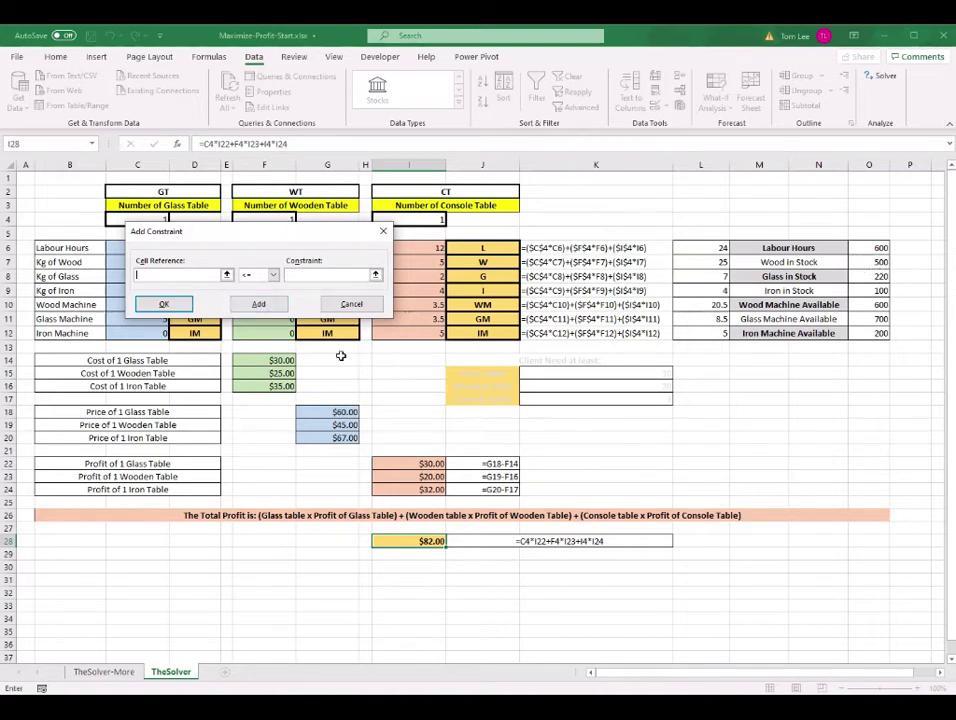
left_click(704, 277)
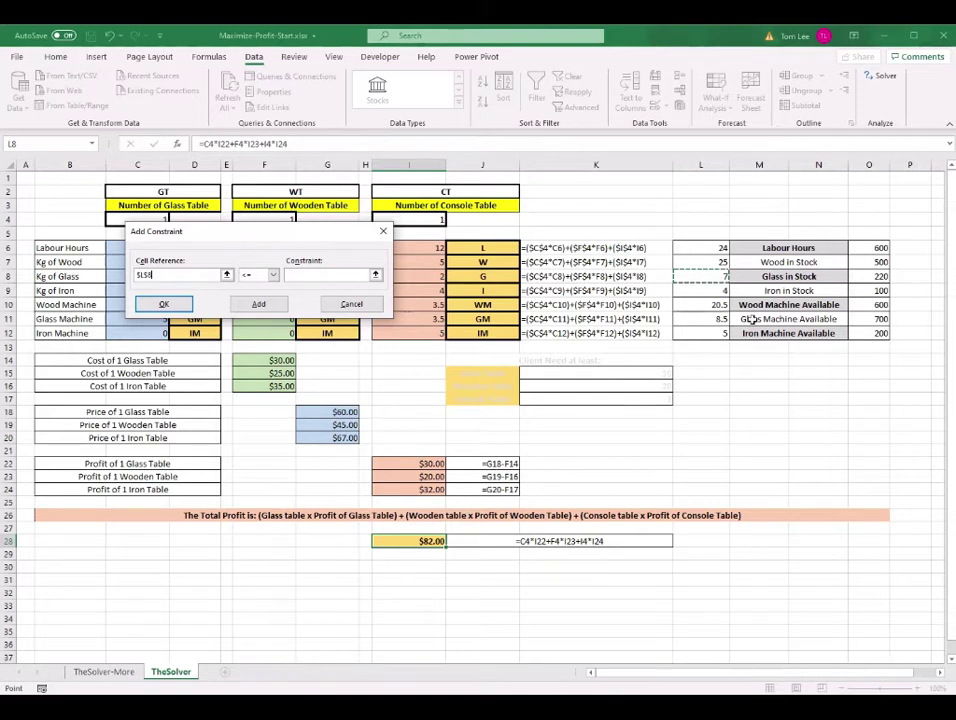
left_click(324, 275)
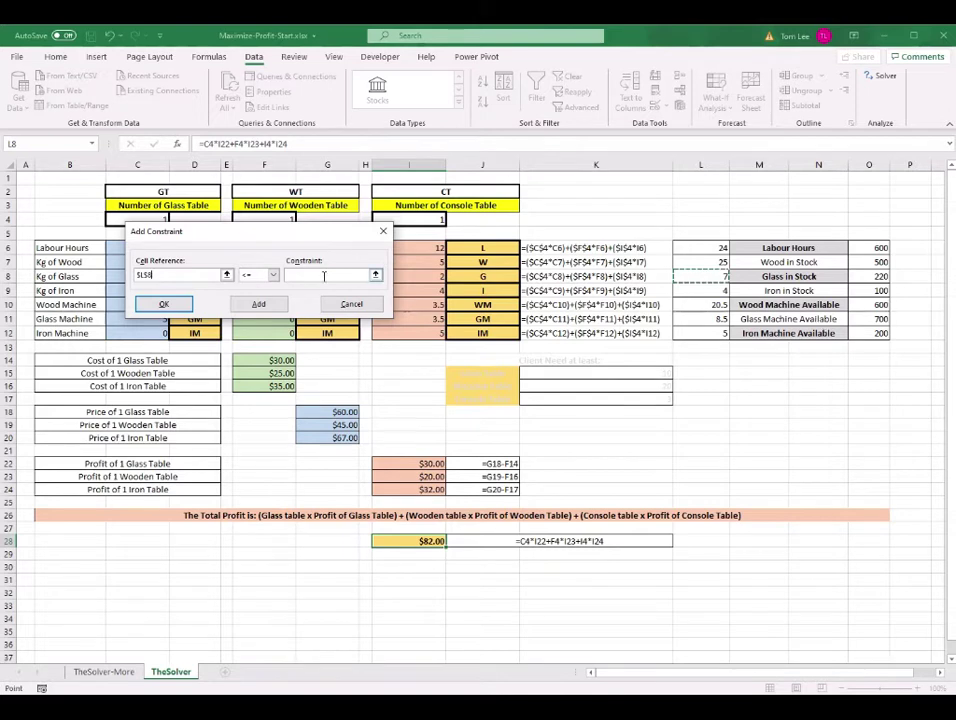
left_click(884, 280)
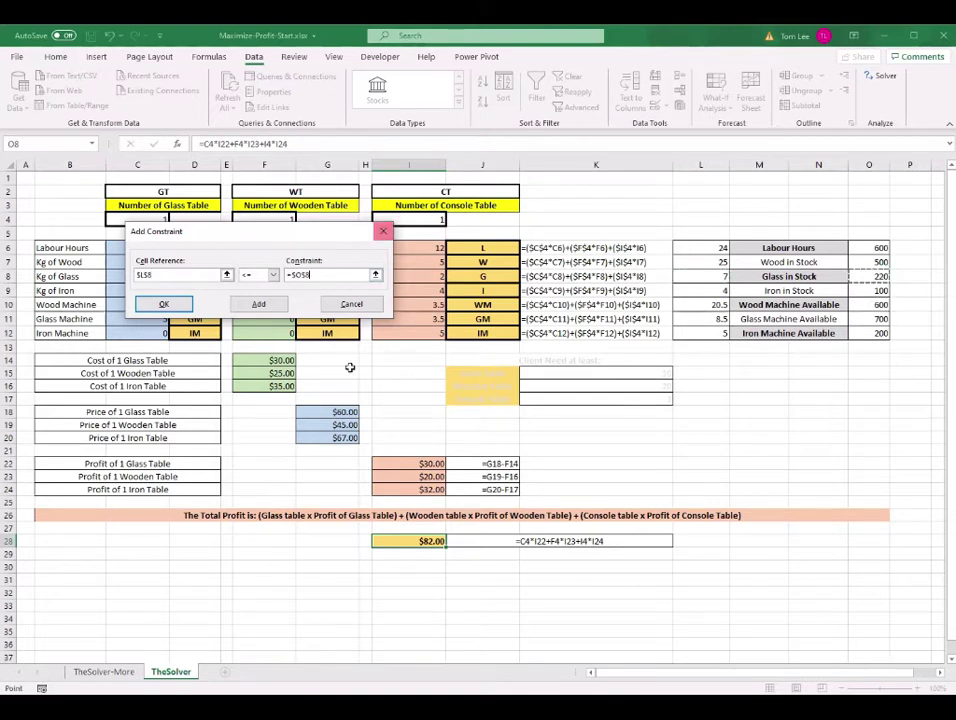
left_click(262, 305)
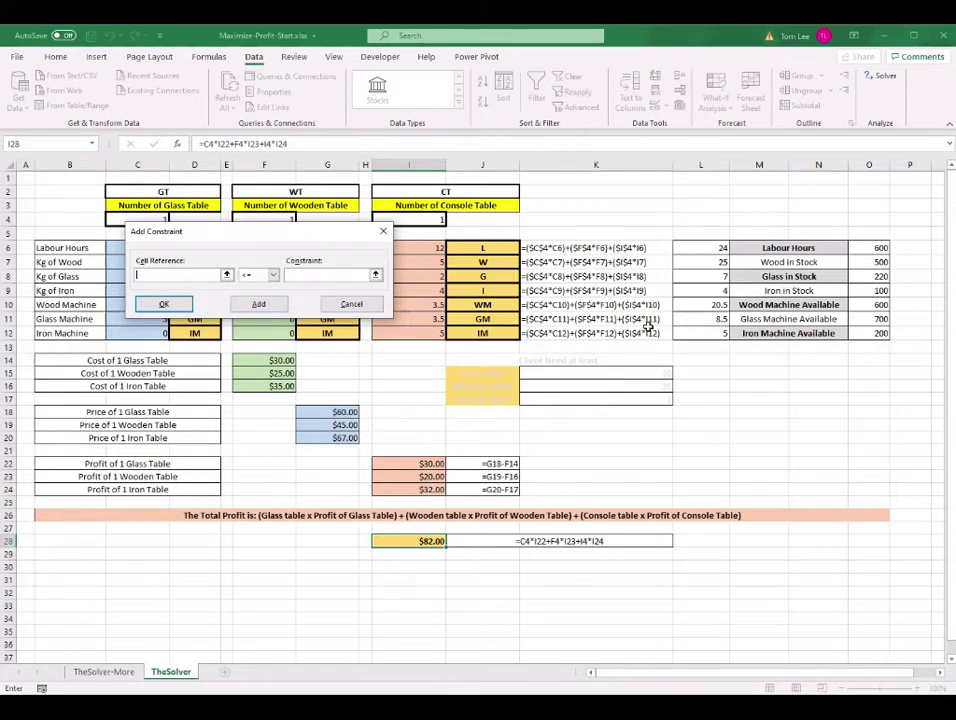
left_click(706, 290)
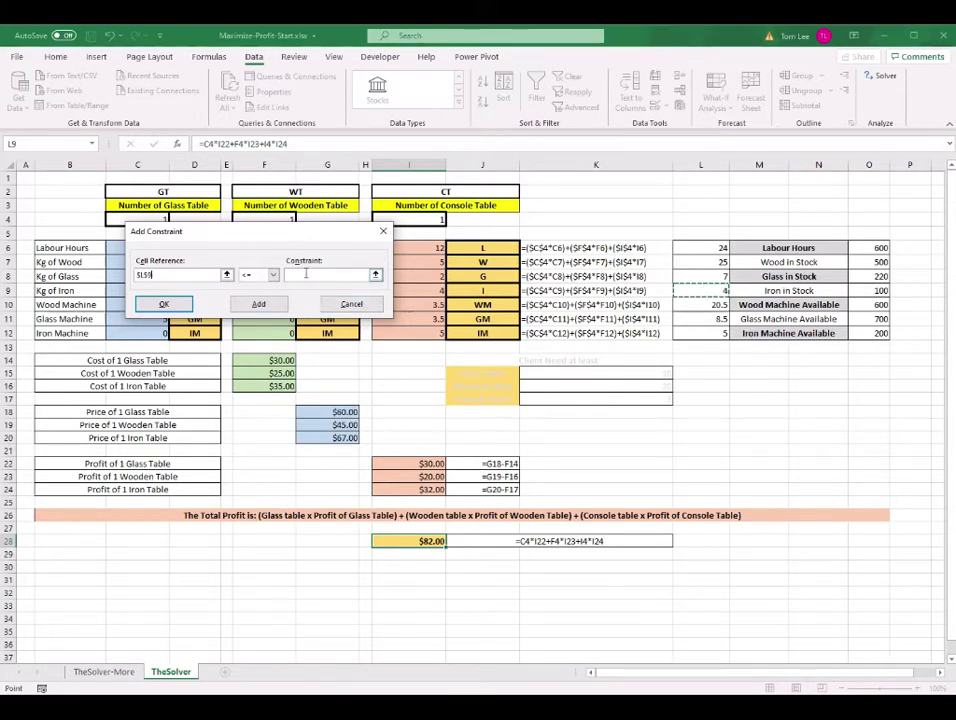
left_click(306, 273)
left_click(884, 290)
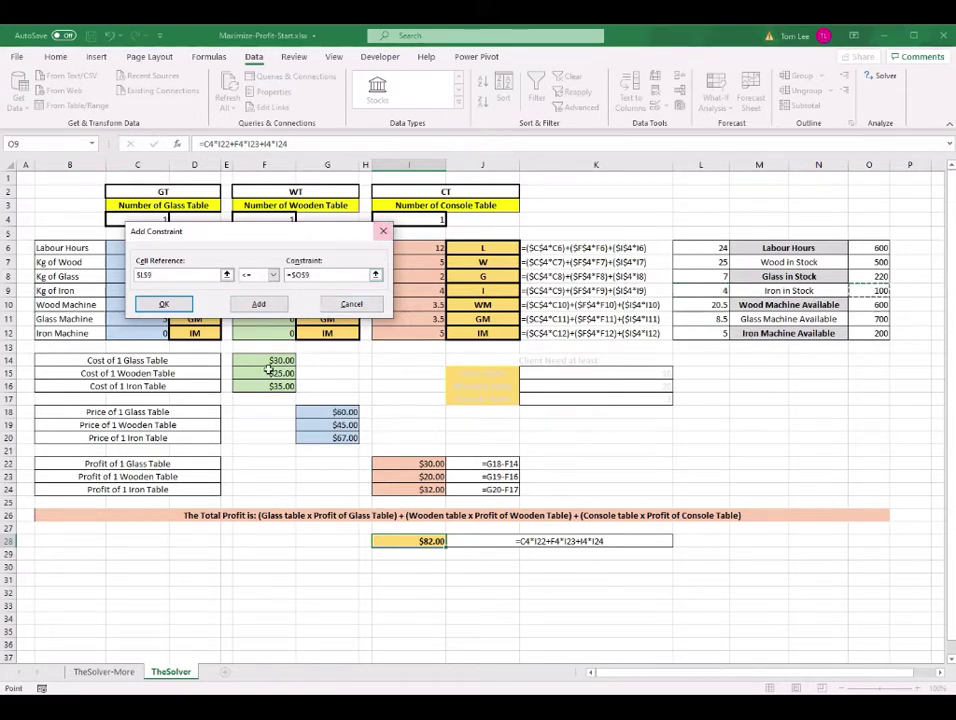
left_click(258, 304)
Add machine-capacity constraints L10<=O10, L11<=O11 and L12<=O13.
left_click(702, 305)
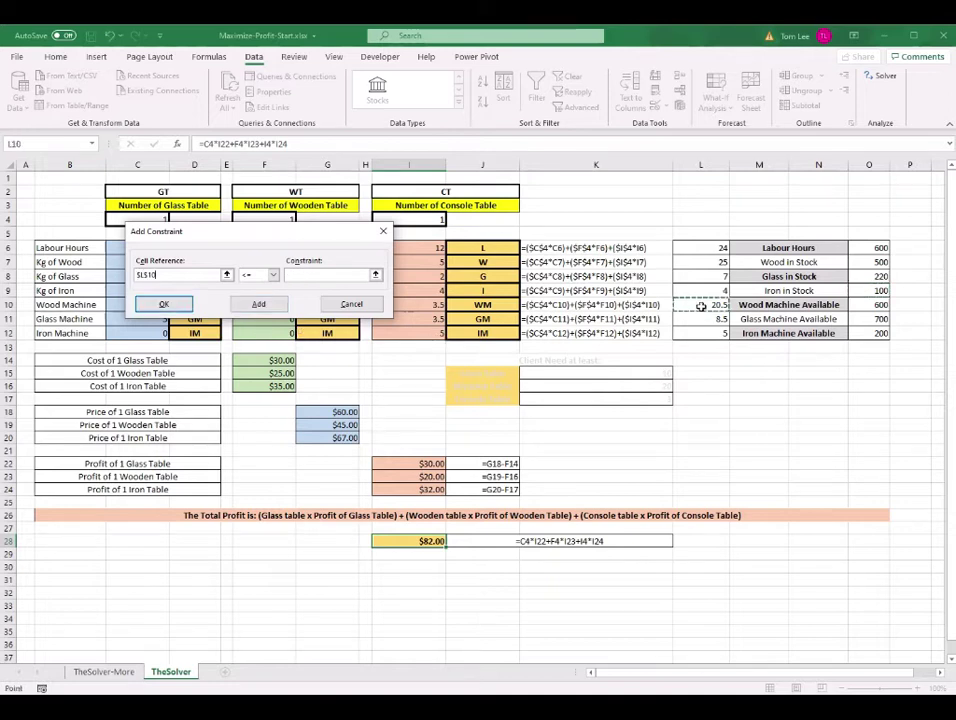
left_click(318, 274)
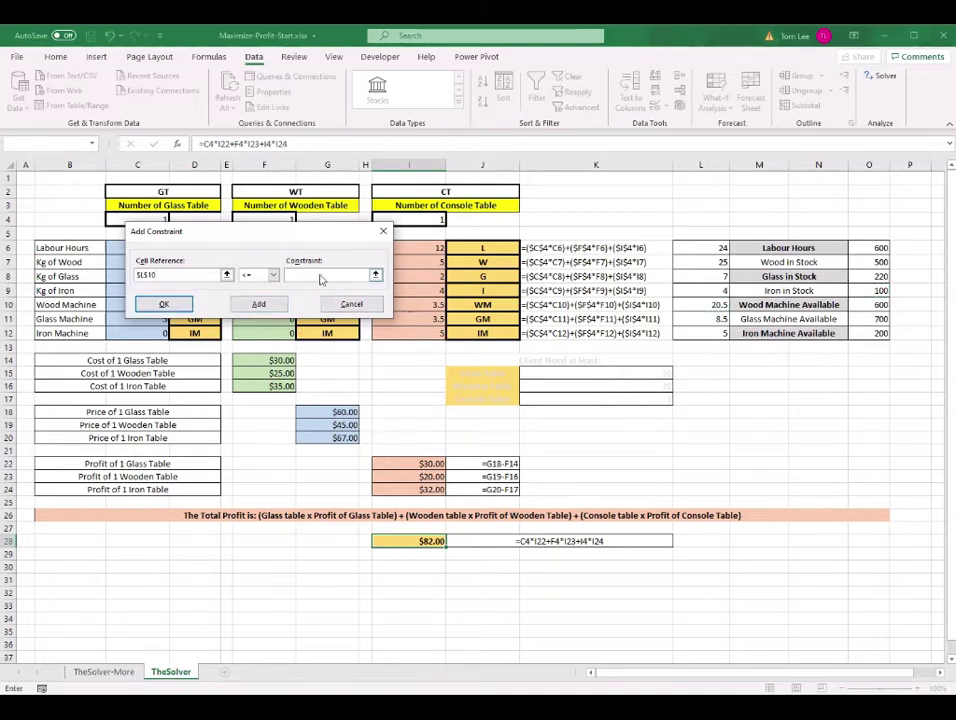
left_click(877, 305)
left_click(258, 304)
left_click(716, 319)
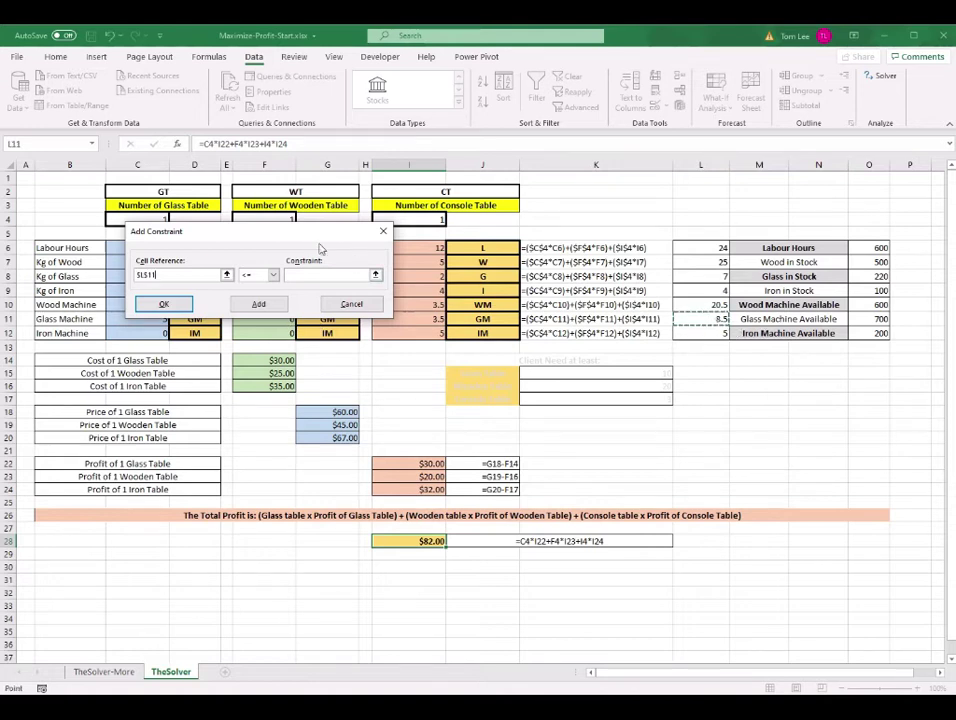
left_click(320, 274)
left_click(880, 318)
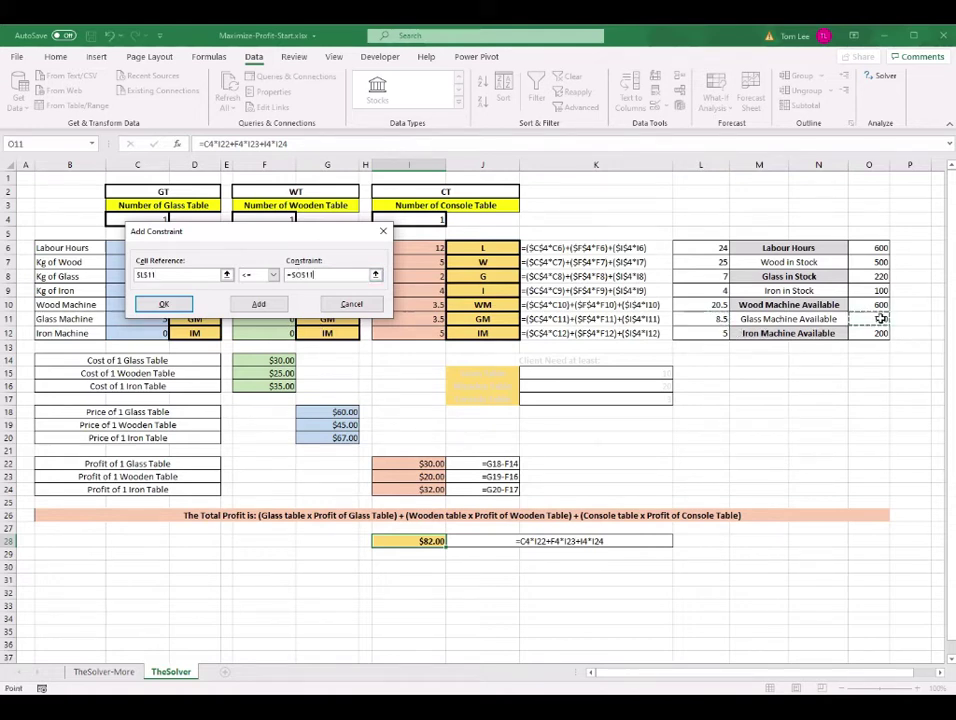
left_click(268, 304)
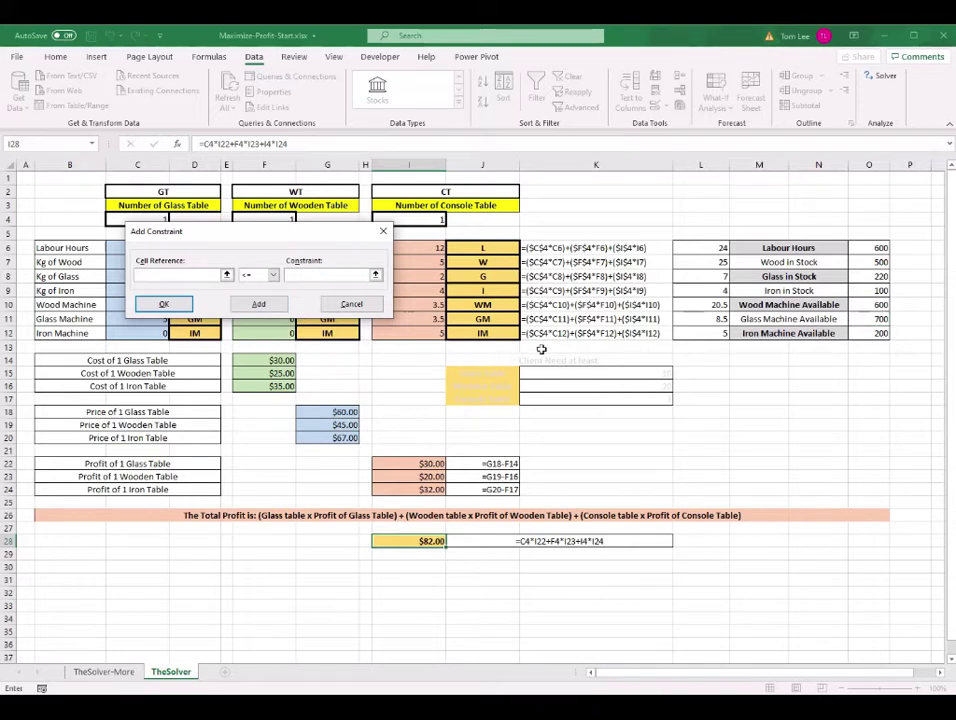
left_click(710, 334)
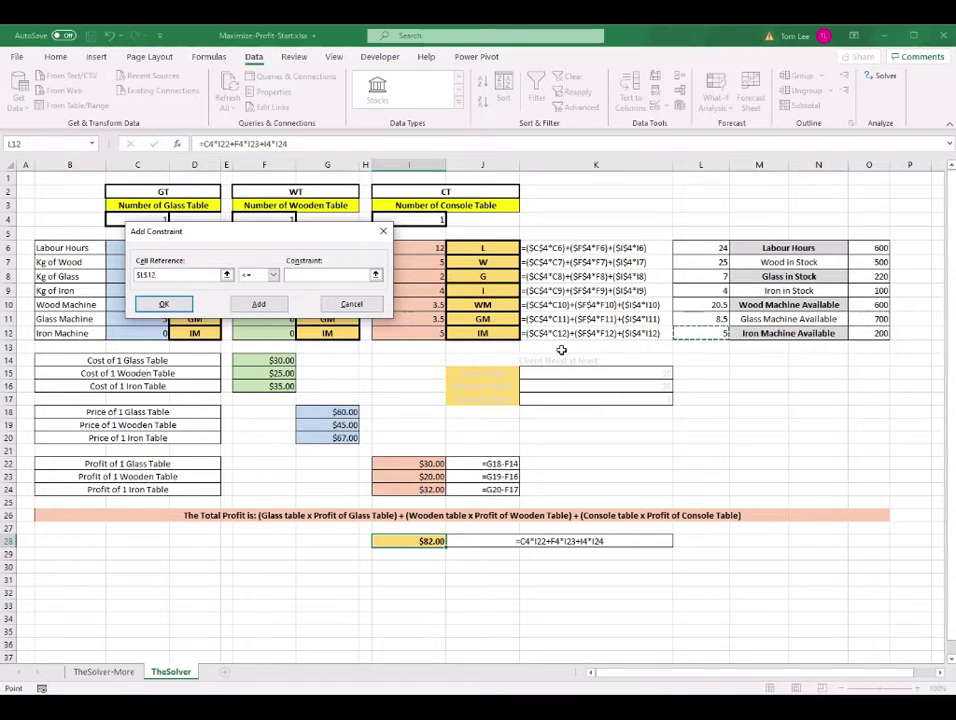
left_click(322, 275)
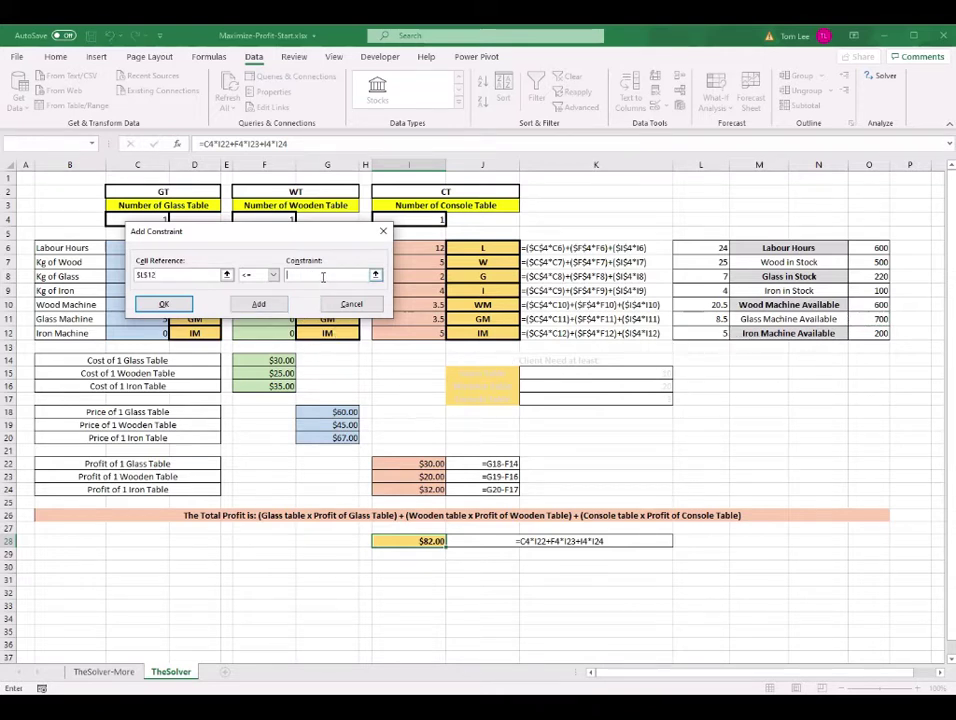
left_click(875, 343)
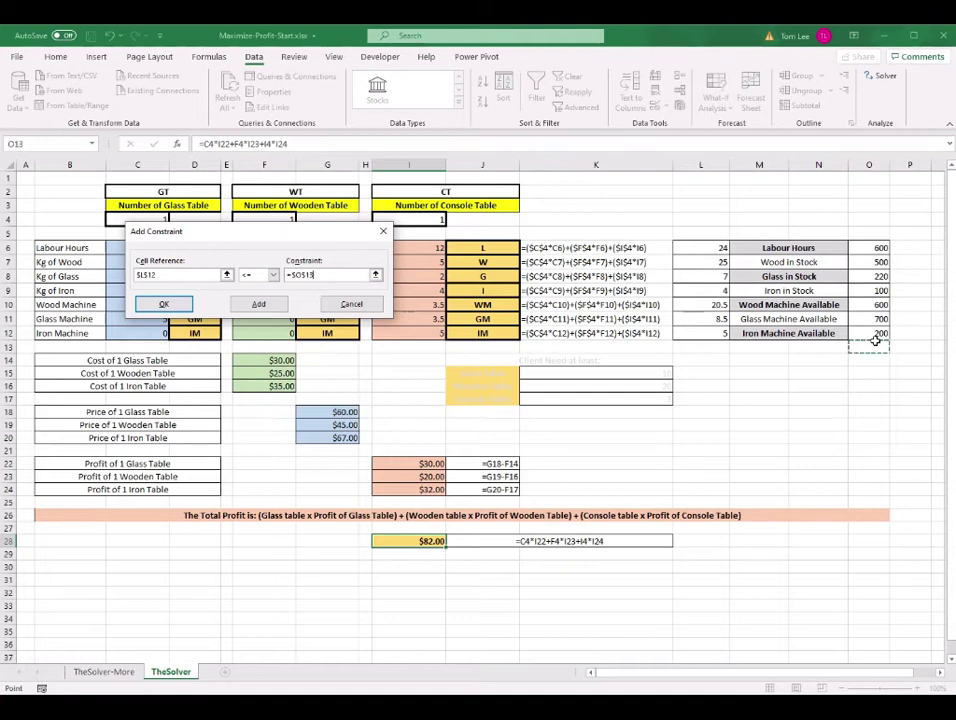
left_click(164, 304)
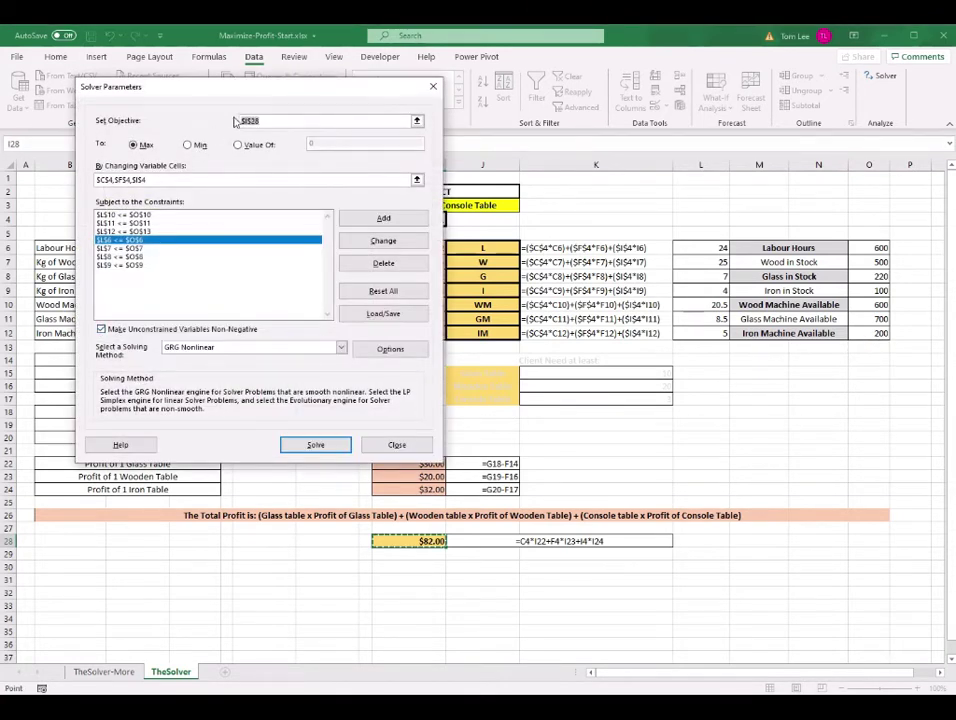
Solve the model, getting 44 glass, 12.33 wooden and 0 console tables for $1,566.67.
left_click_drag(255, 98, 279, 283)
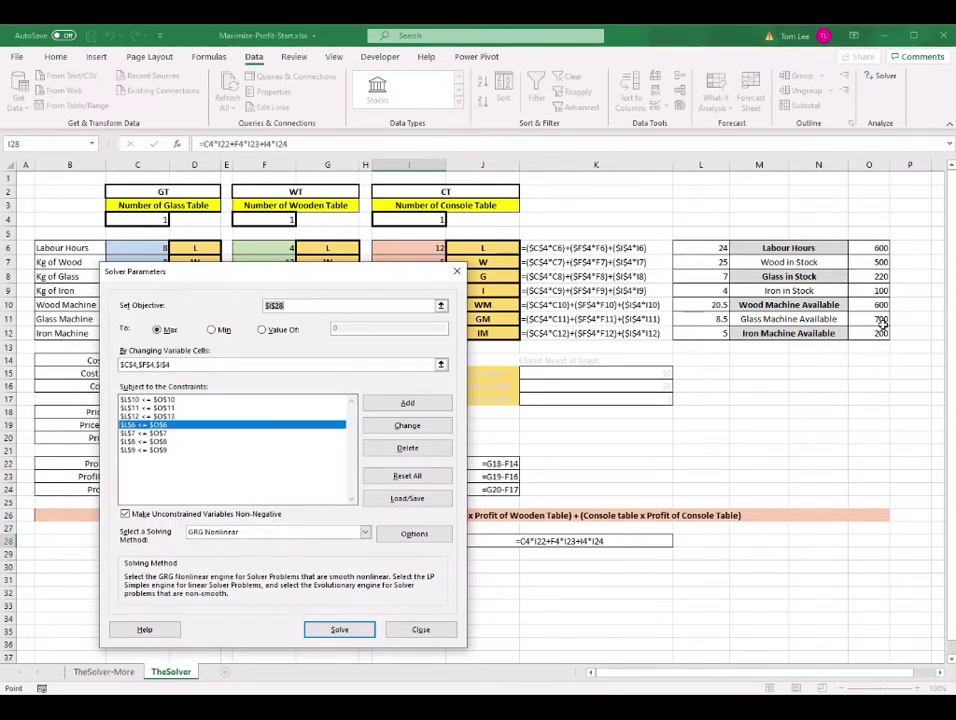
left_click_drag(334, 278, 842, 192)
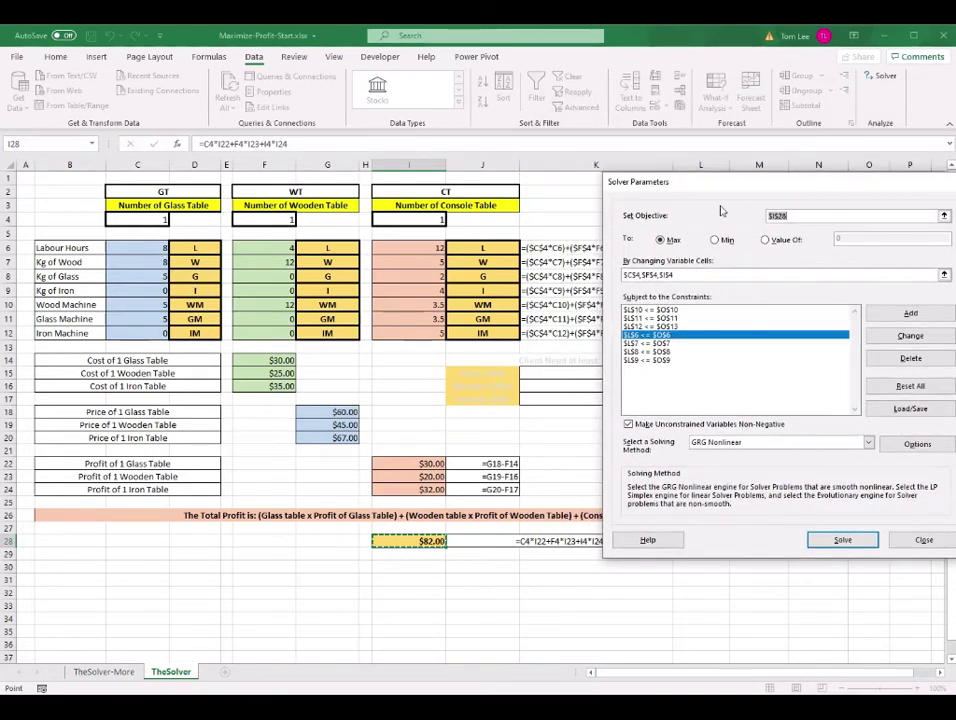
left_click_drag(745, 186, 708, 149)
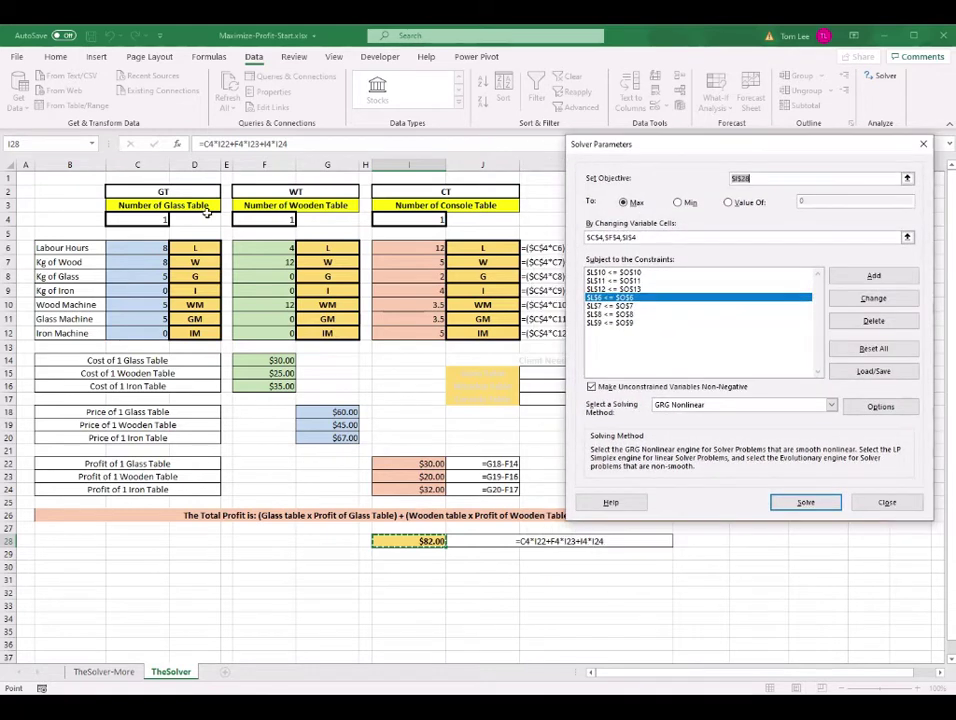
left_click_drag(765, 155, 545, 101)
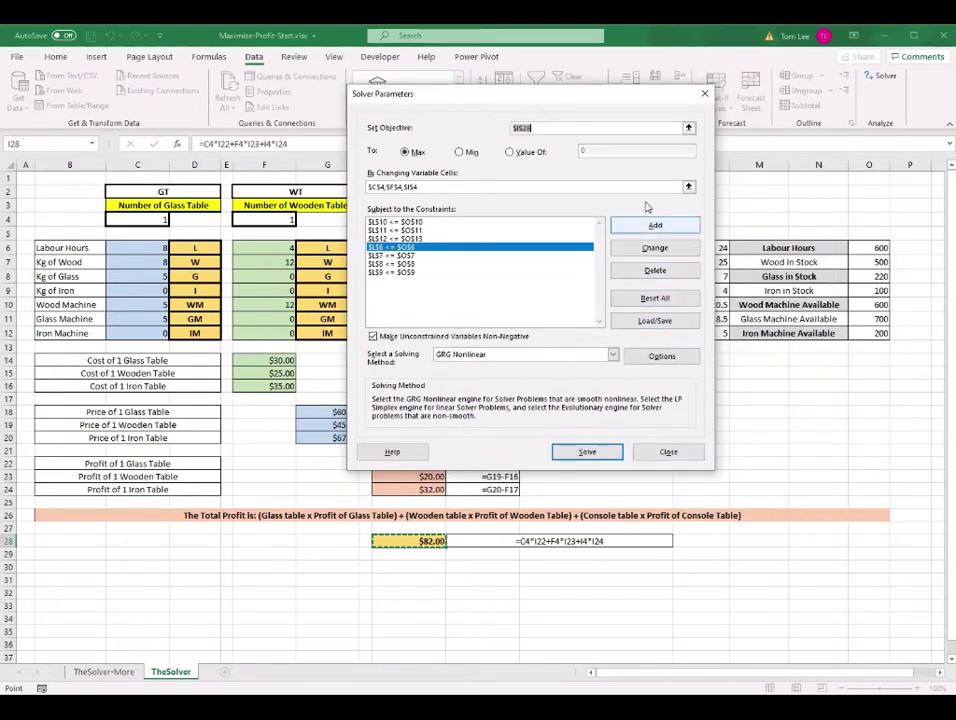
left_click_drag(639, 107, 719, 102)
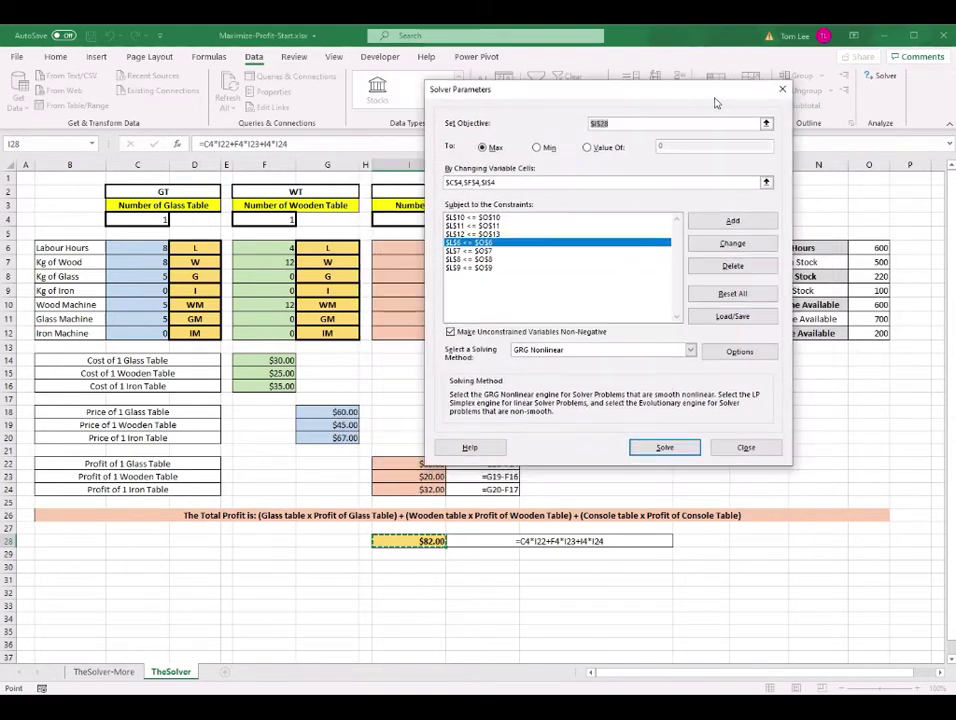
left_click(666, 446)
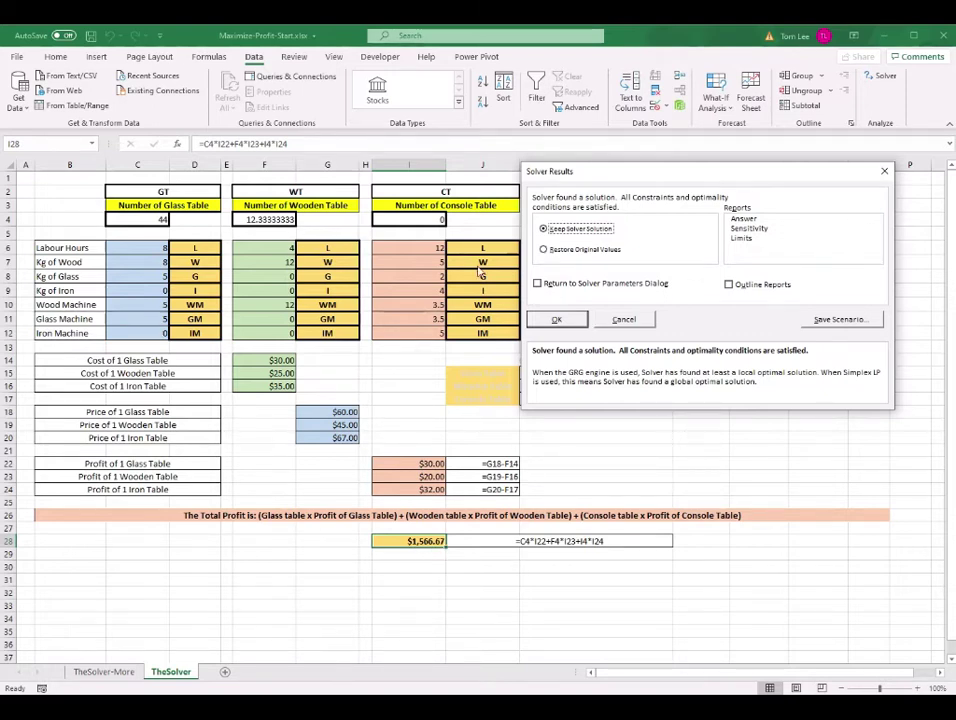
Cancel the solution, restoring 1 of each table and $82.00 profit.
left_click_drag(775, 175, 640, 176)
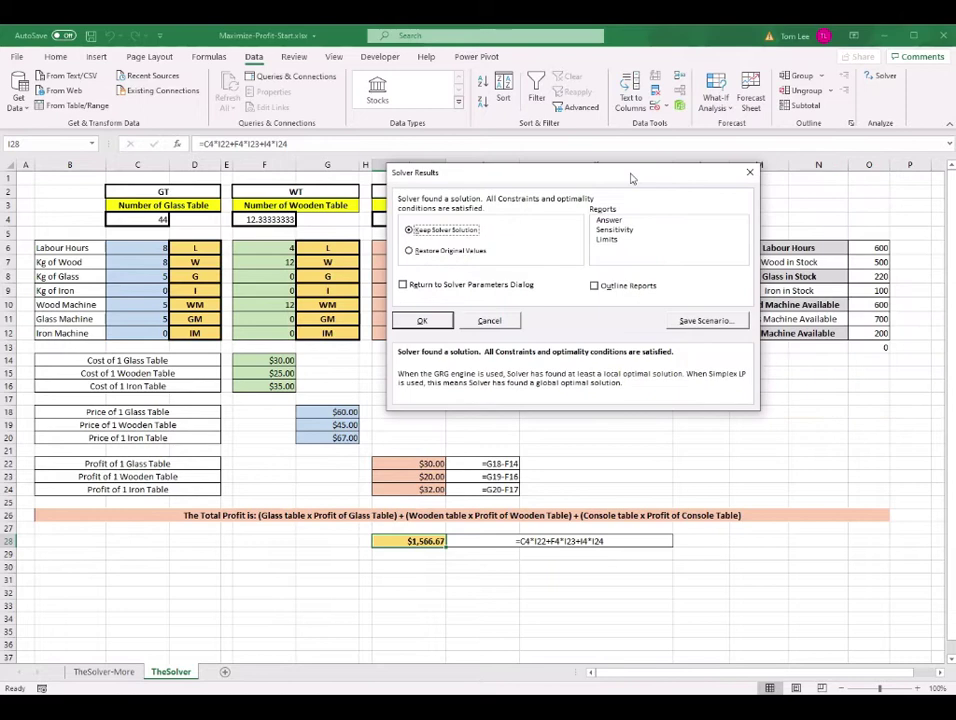
left_click(499, 322)
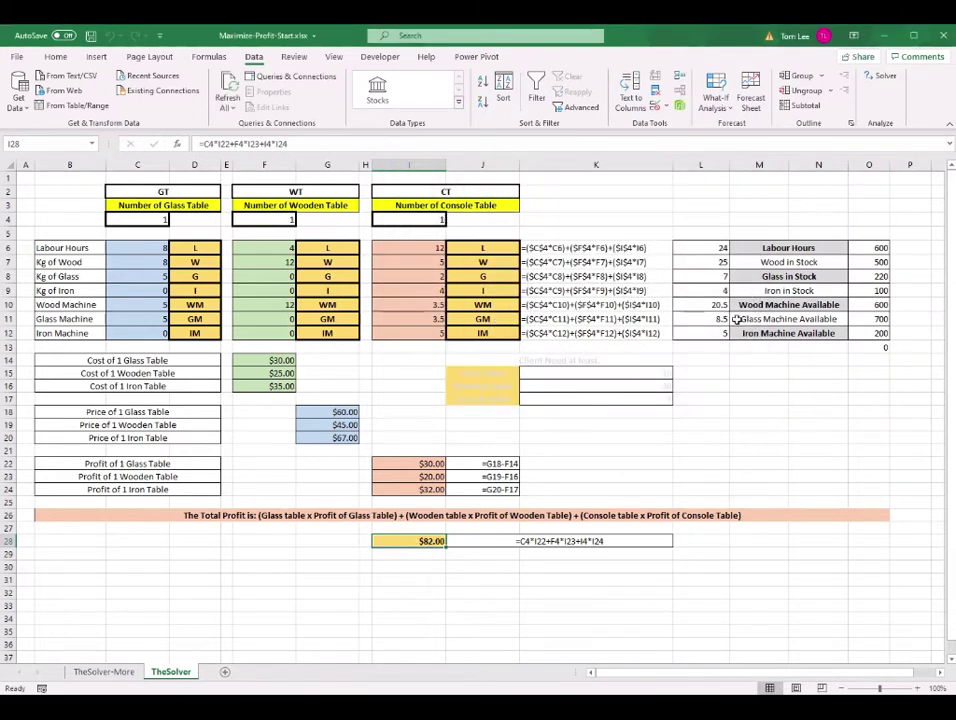
Reopen Solver and add an integer constraint on the glass table count in C4.
left_click(712, 250)
left_click(880, 76)
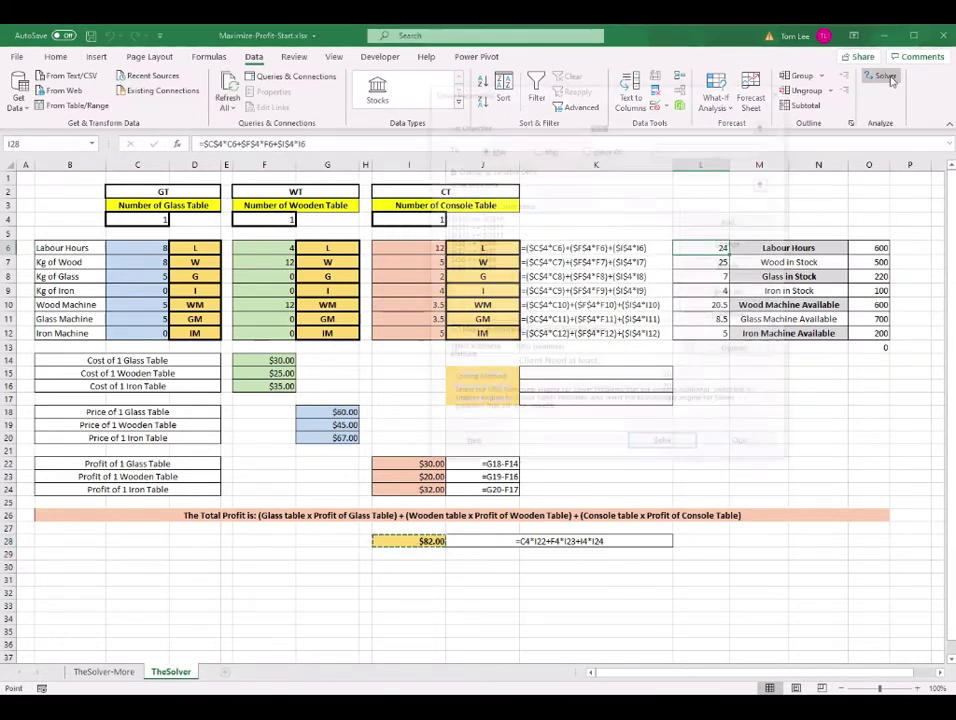
left_click_drag(680, 92, 877, 85)
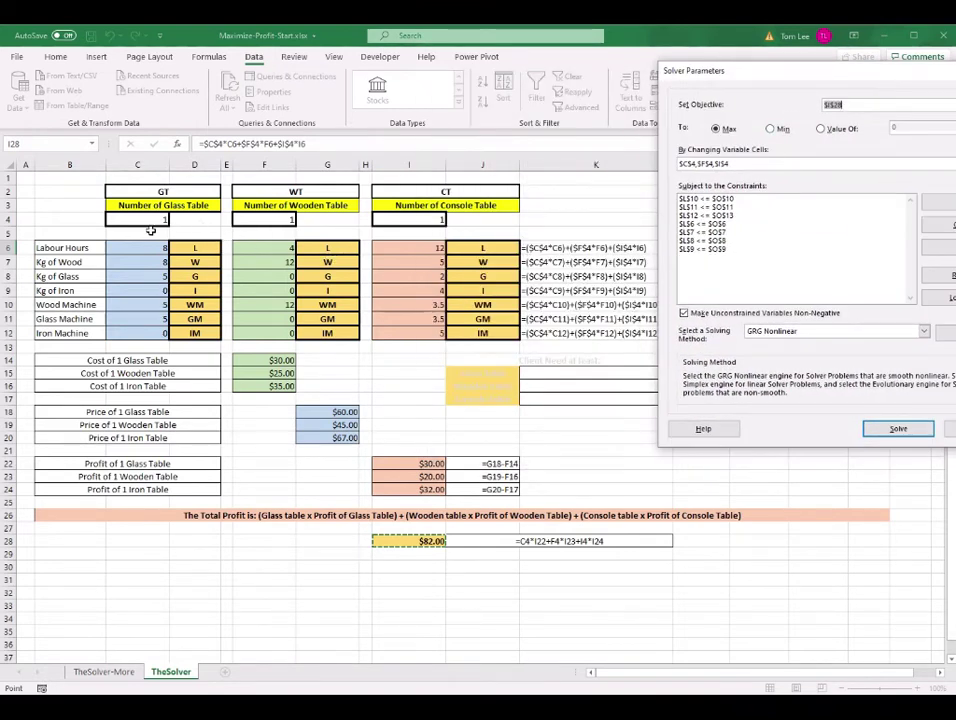
left_click_drag(740, 71, 652, 65)
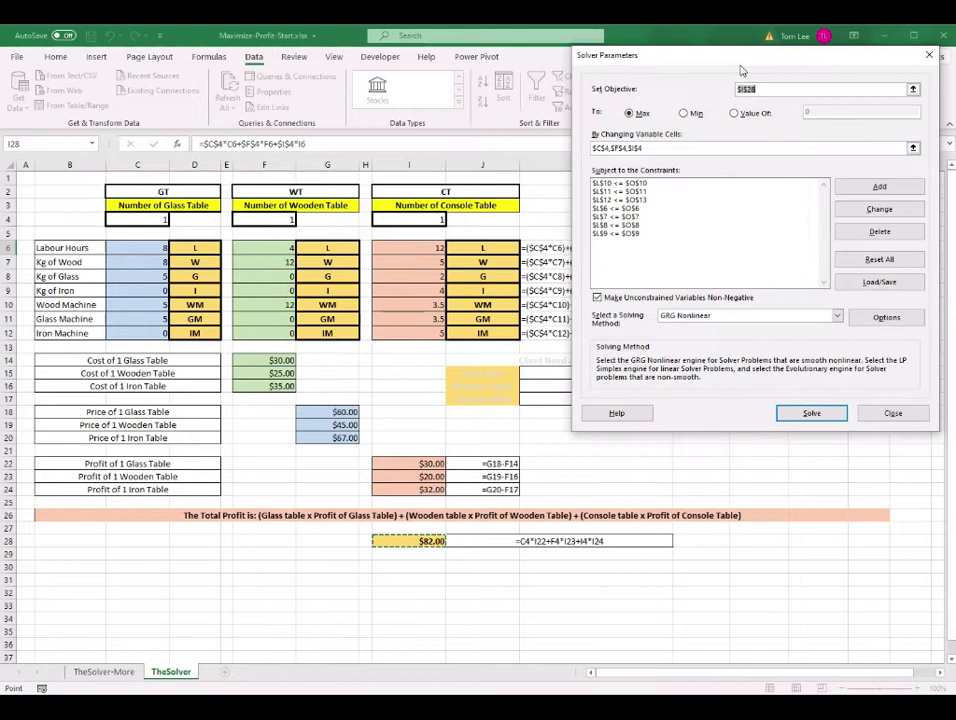
left_click(884, 187)
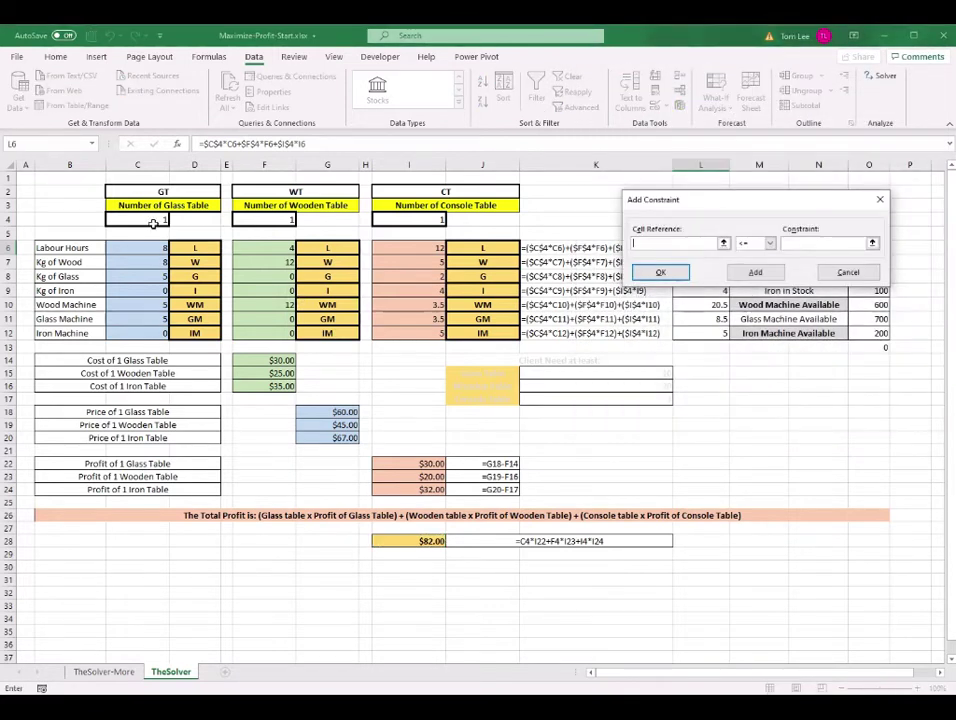
left_click(150, 220)
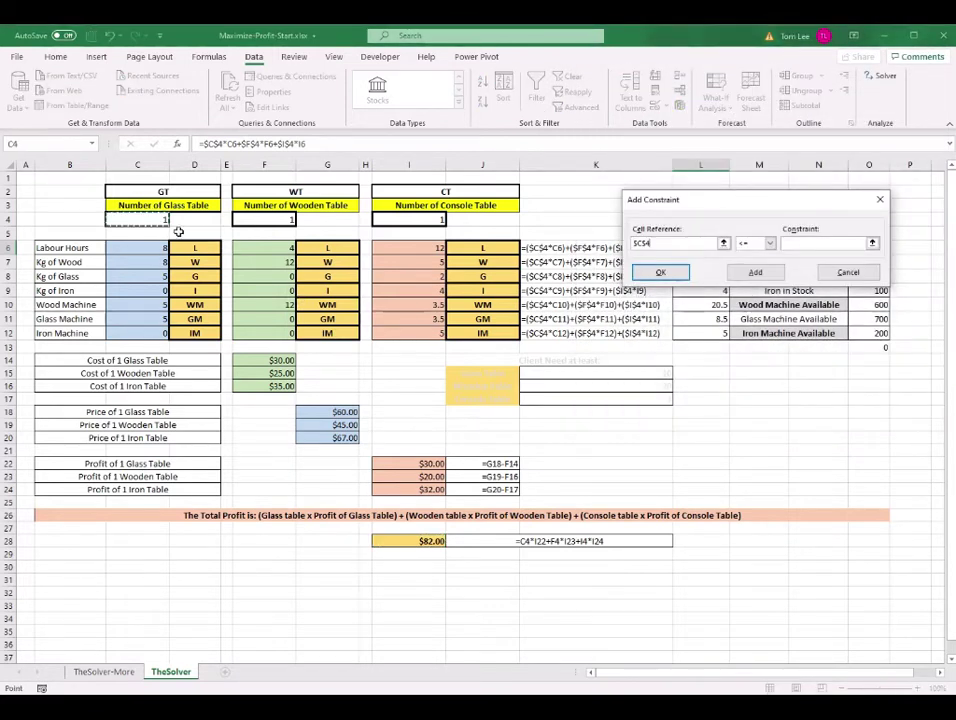
left_click(770, 243)
left_click(742, 280)
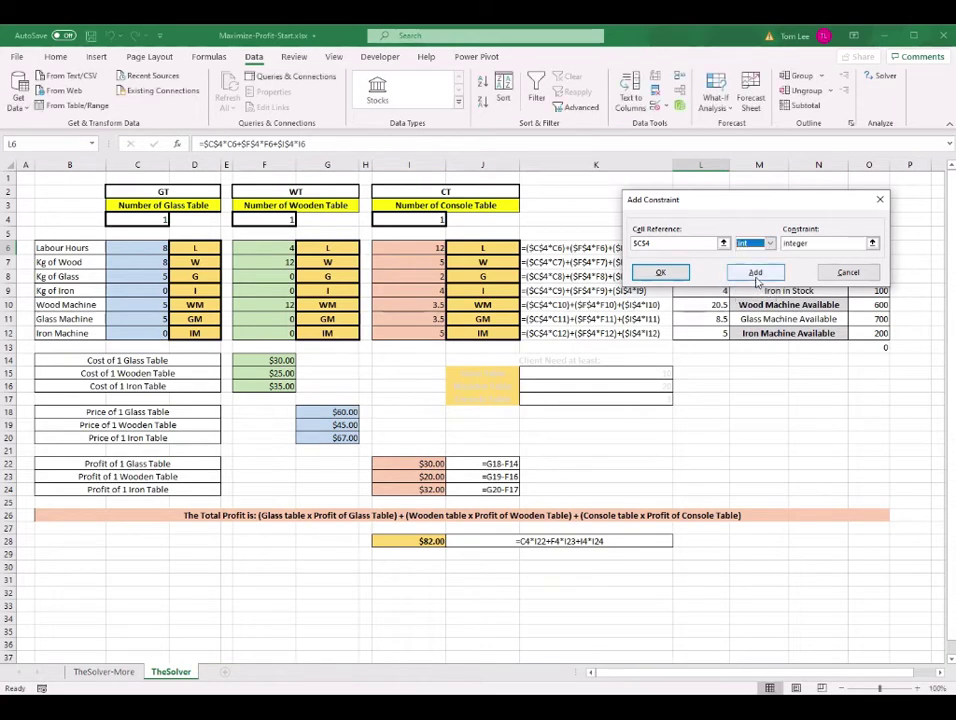
left_click(755, 272)
Add integer constraints on the wooden and console table counts in F4 and I4.
left_click(264, 219)
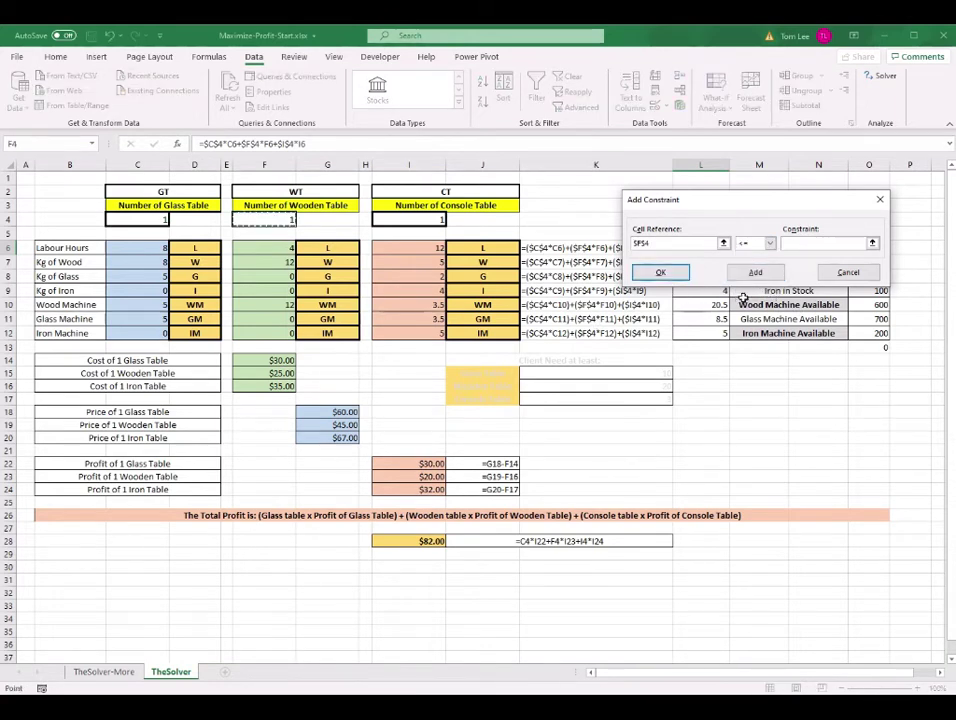
left_click(770, 243)
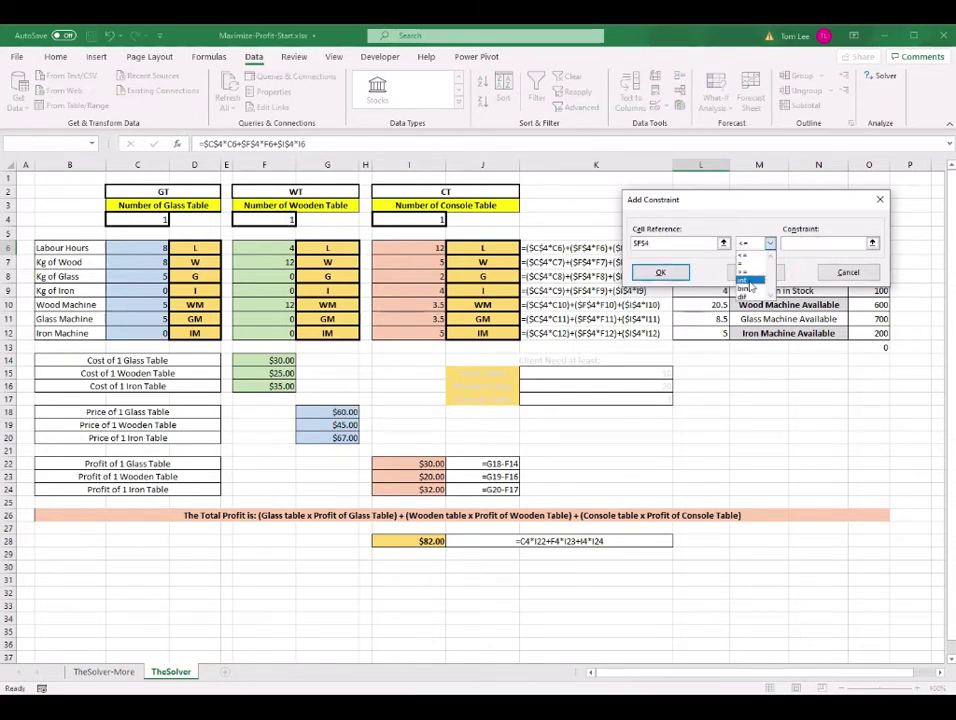
left_click(743, 280)
left_click(755, 272)
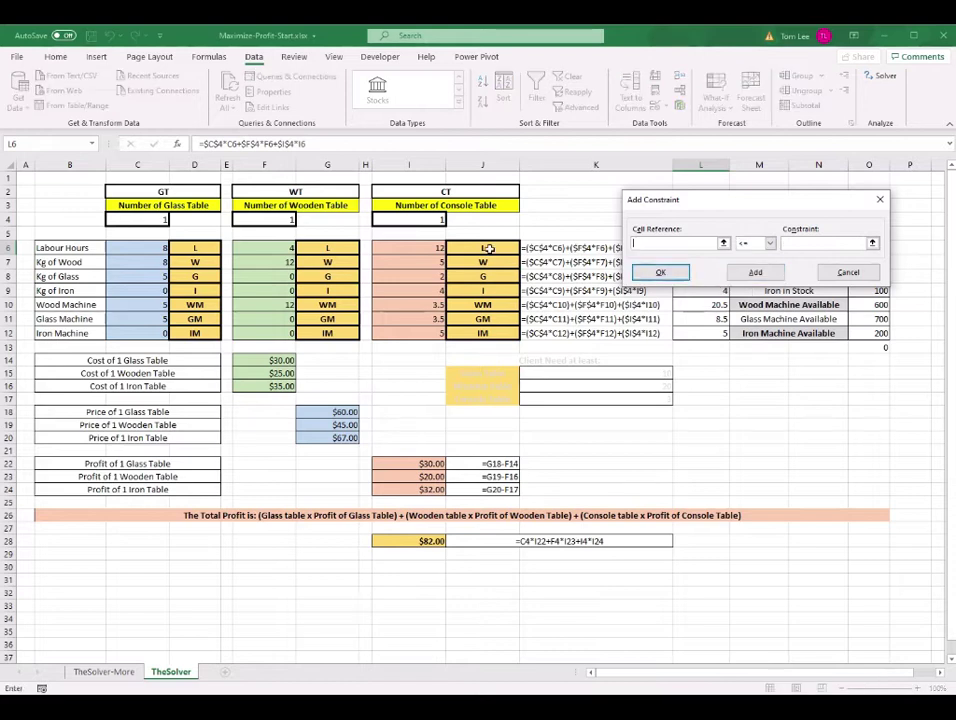
left_click(410, 220)
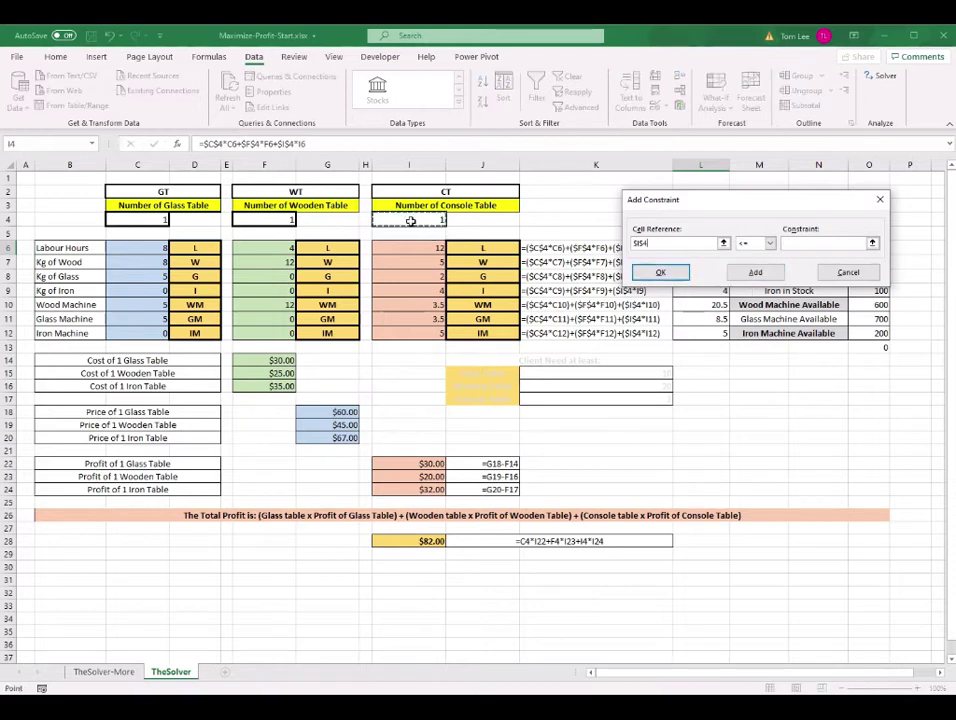
left_click(770, 243)
left_click(745, 280)
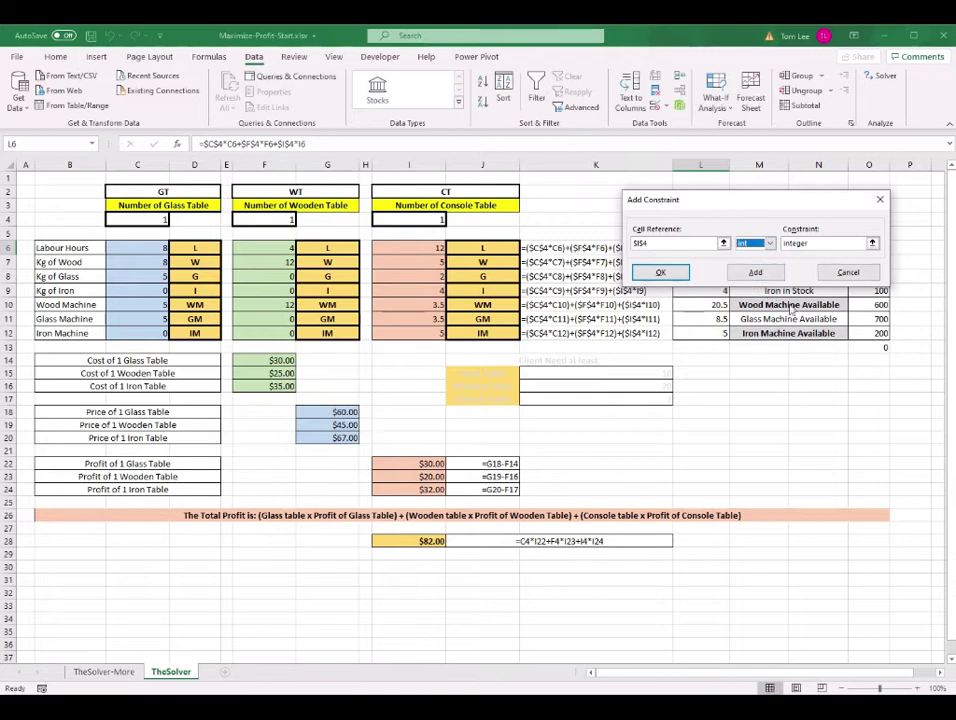
left_click(660, 272)
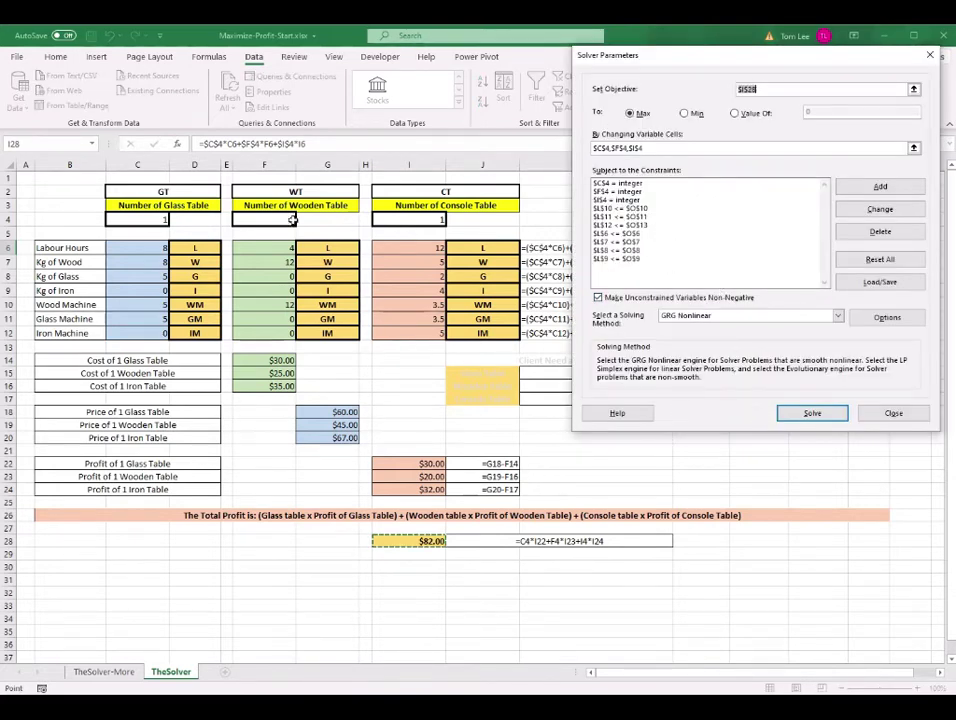
Solve and keep 44 glass, 12 wooden, 0 console tables for $1,560.00 profit.
left_click_drag(712, 62, 790, 85)
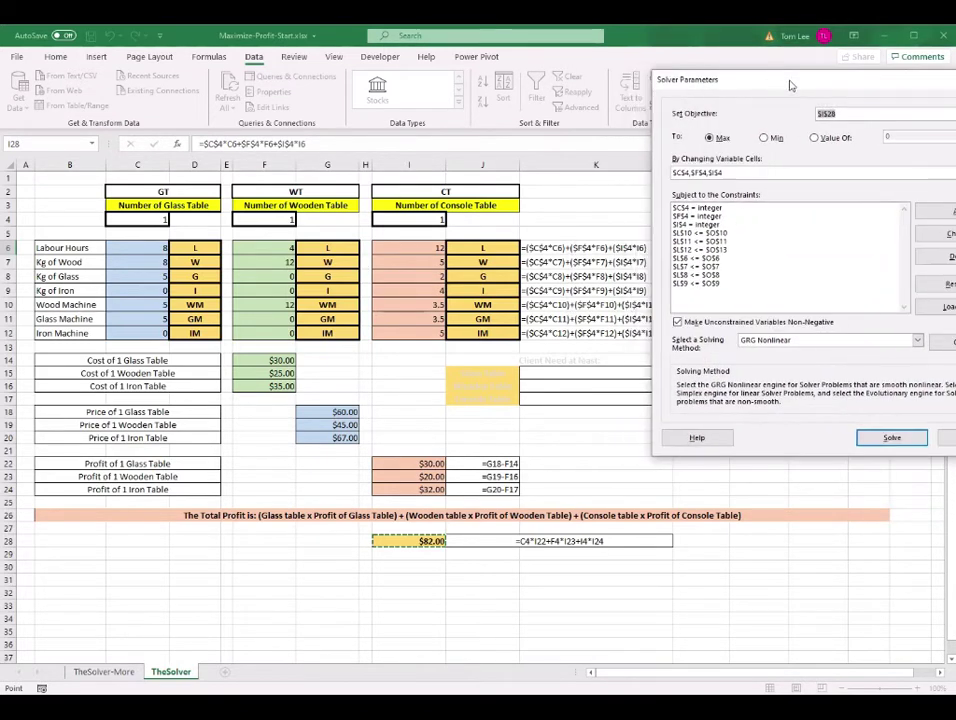
left_click(906, 439)
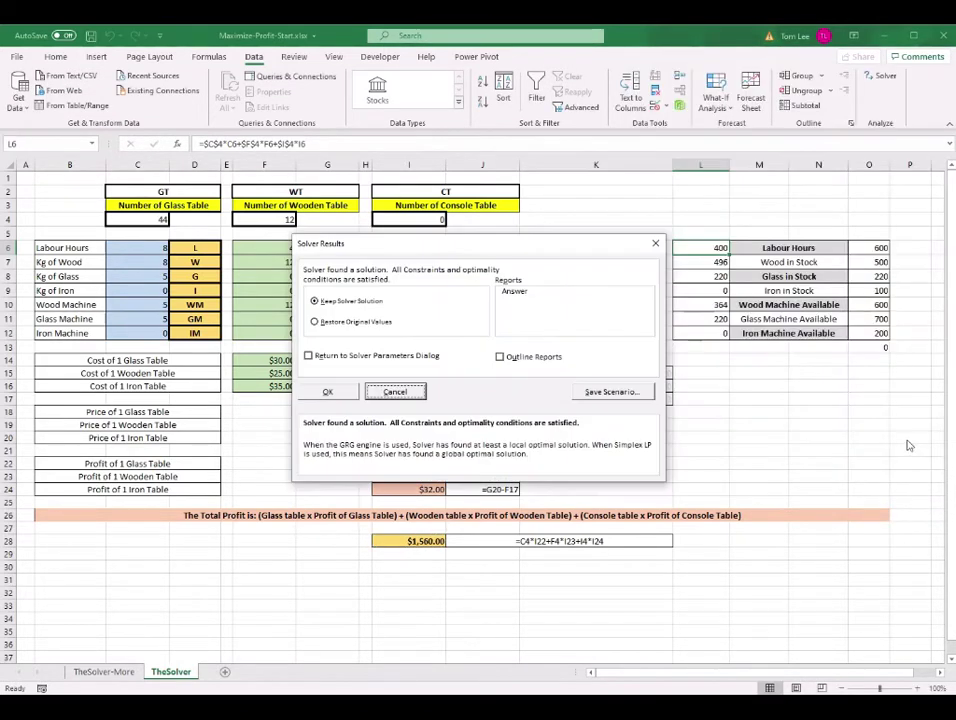
left_click_drag(537, 258, 889, 226)
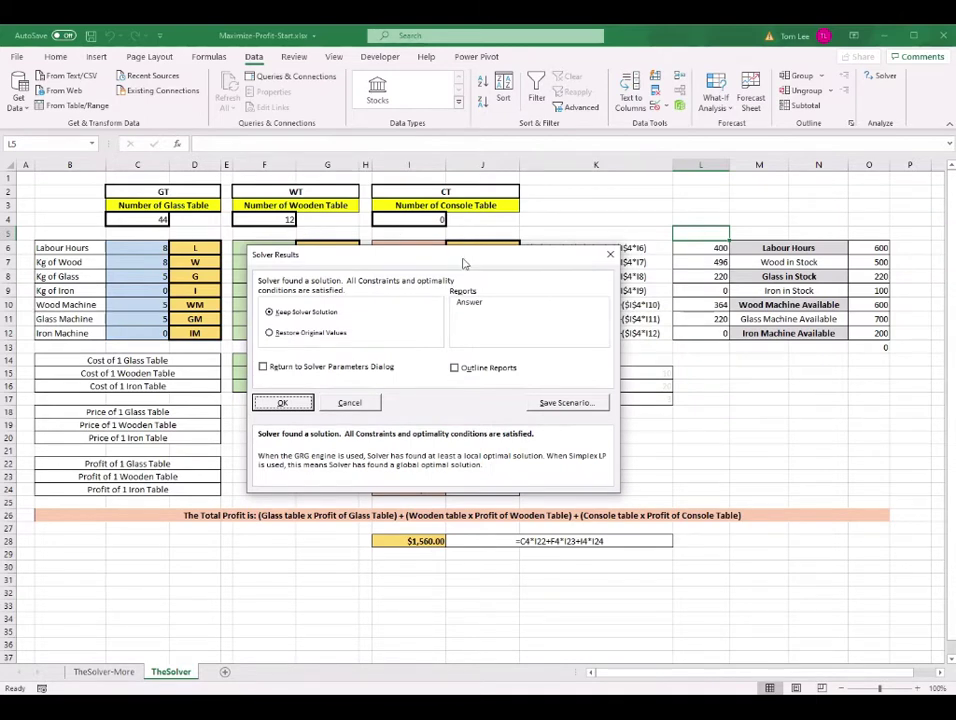
left_click_drag(463, 258, 406, 258)
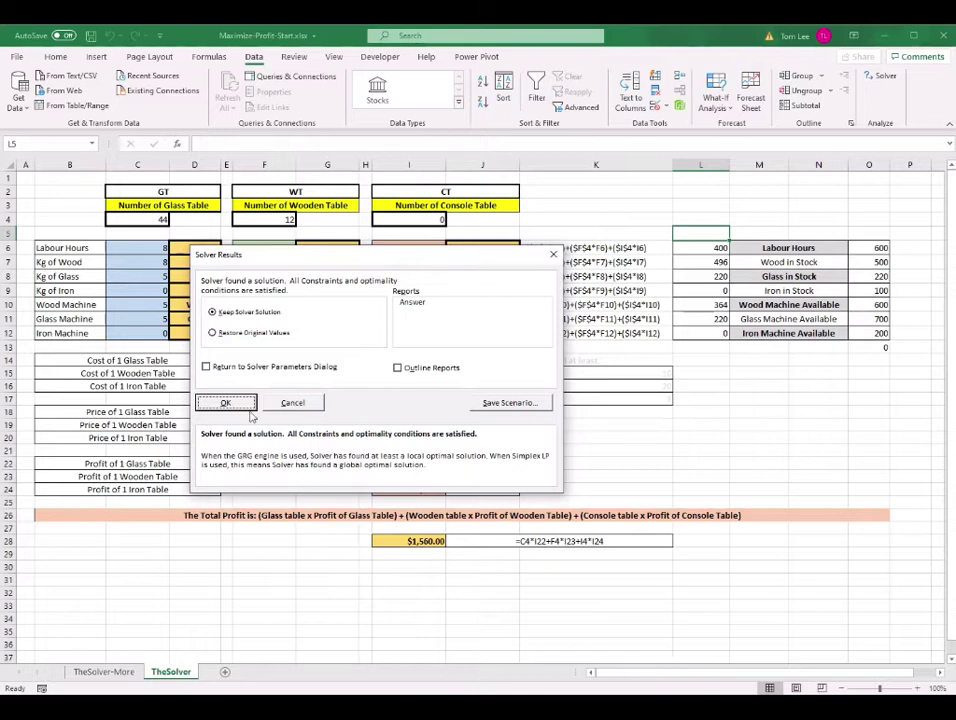
left_click(226, 403)
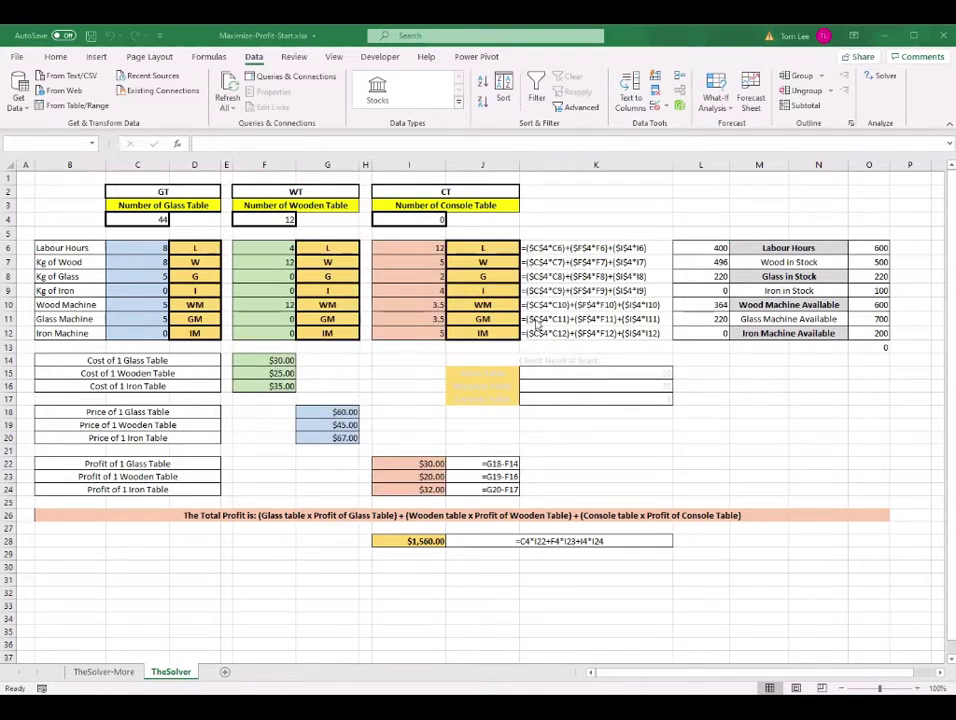
Reopen Solver and delete the faulty $L$12 <= $O$13 constraint.
left_click(882, 77)
left_click_drag(705, 152, 519, 148)
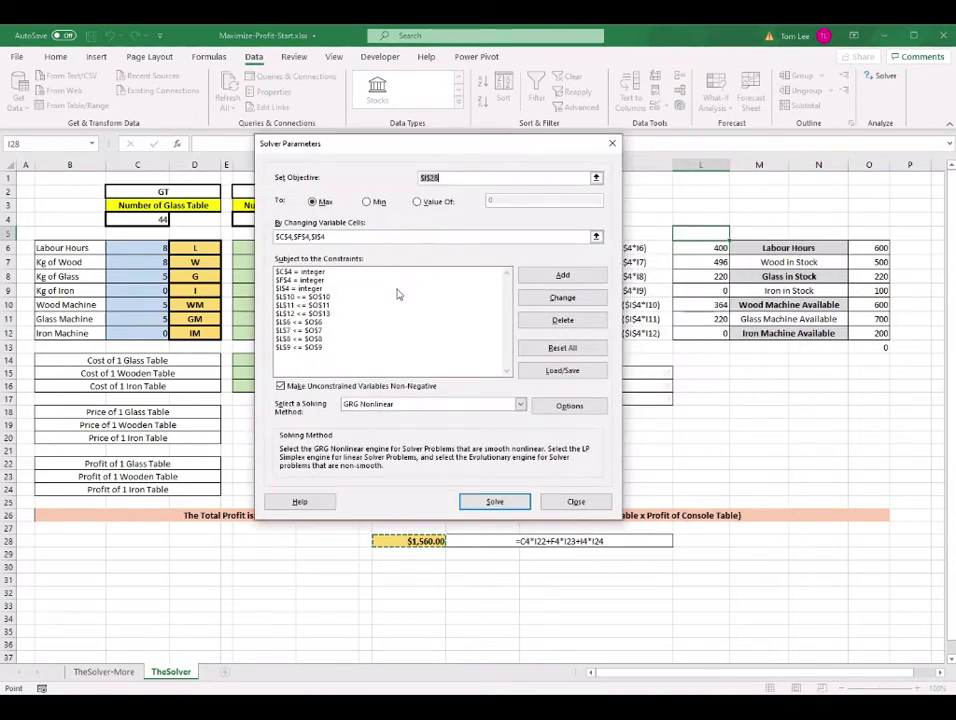
left_click(316, 272)
left_click(316, 281)
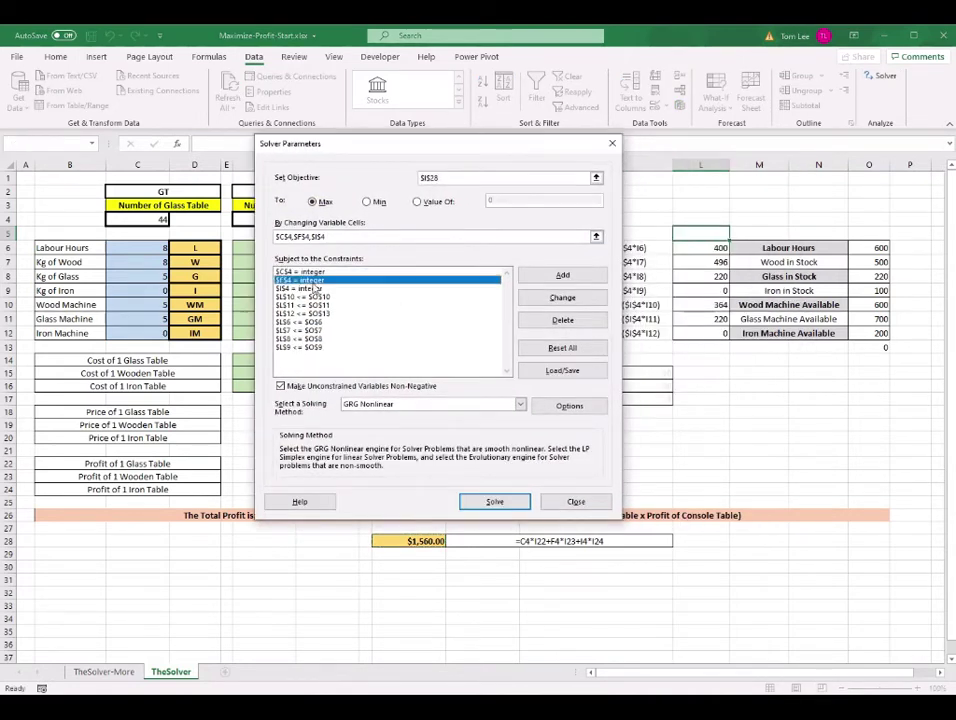
left_click(314, 289)
left_click(320, 297)
left_click(322, 305)
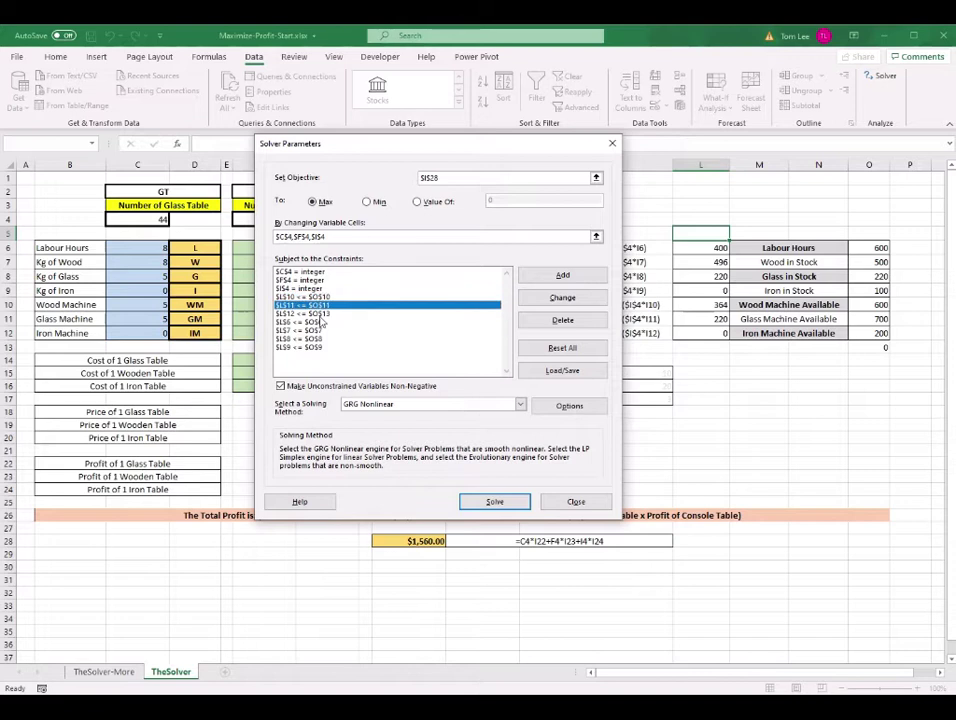
left_click(328, 314)
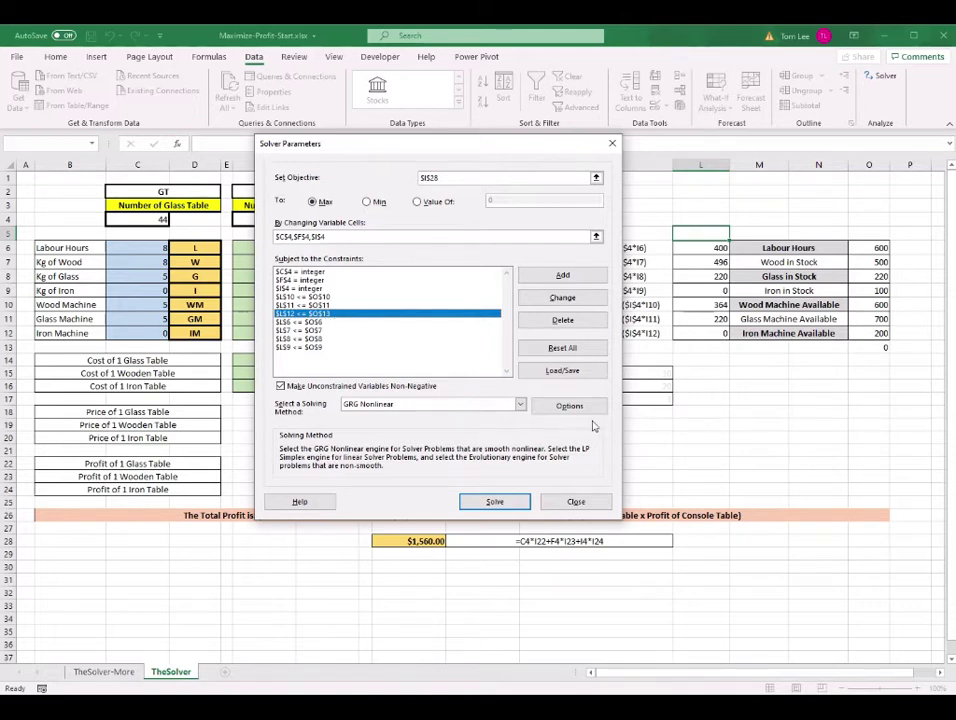
left_click(579, 324)
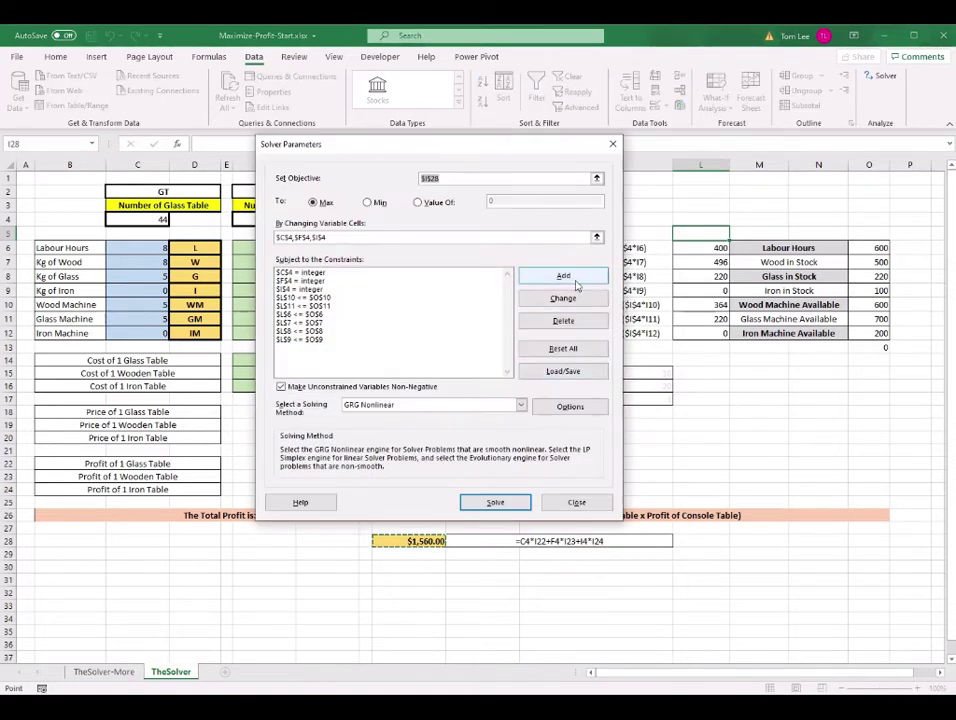
Add the corrected constraint $L$12 <= $O$12 for iron machine use.
left_click(576, 284)
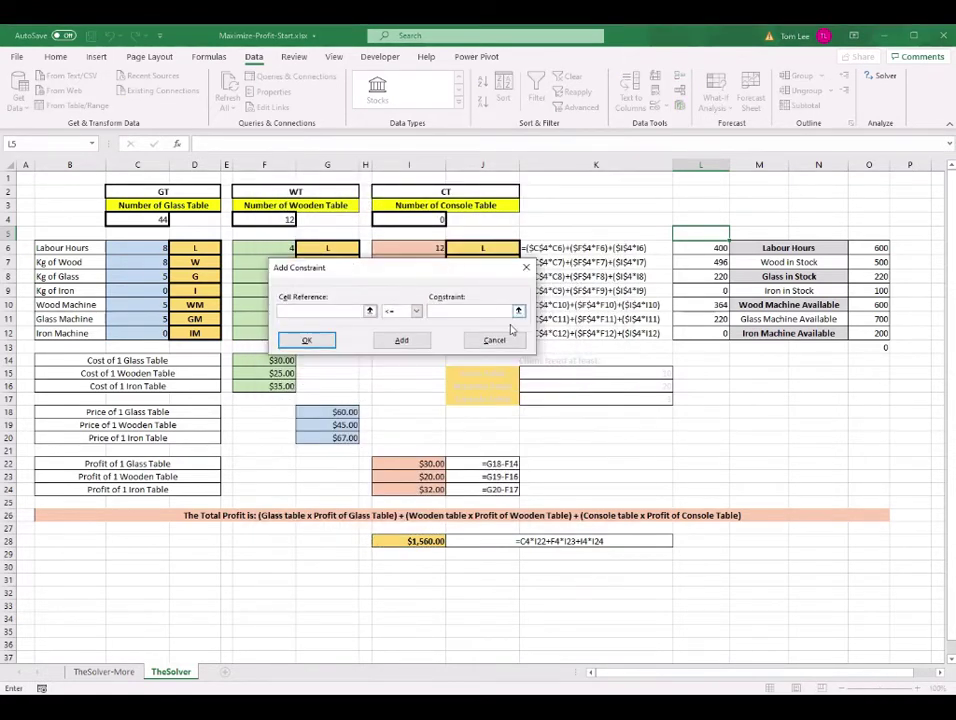
left_click(710, 332)
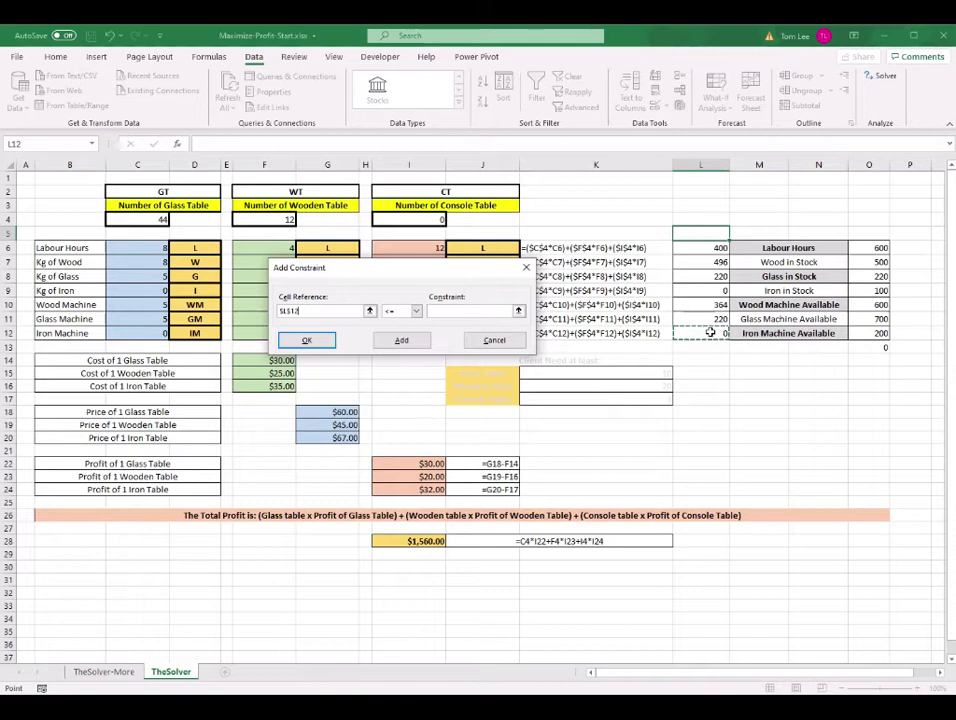
left_click(465, 311)
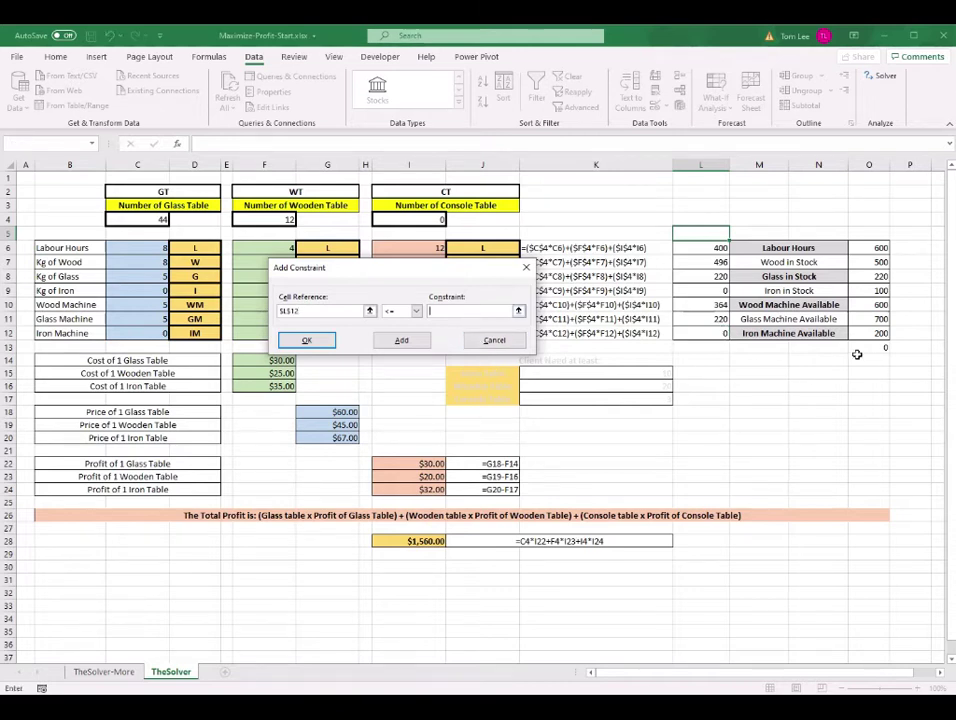
left_click(880, 333)
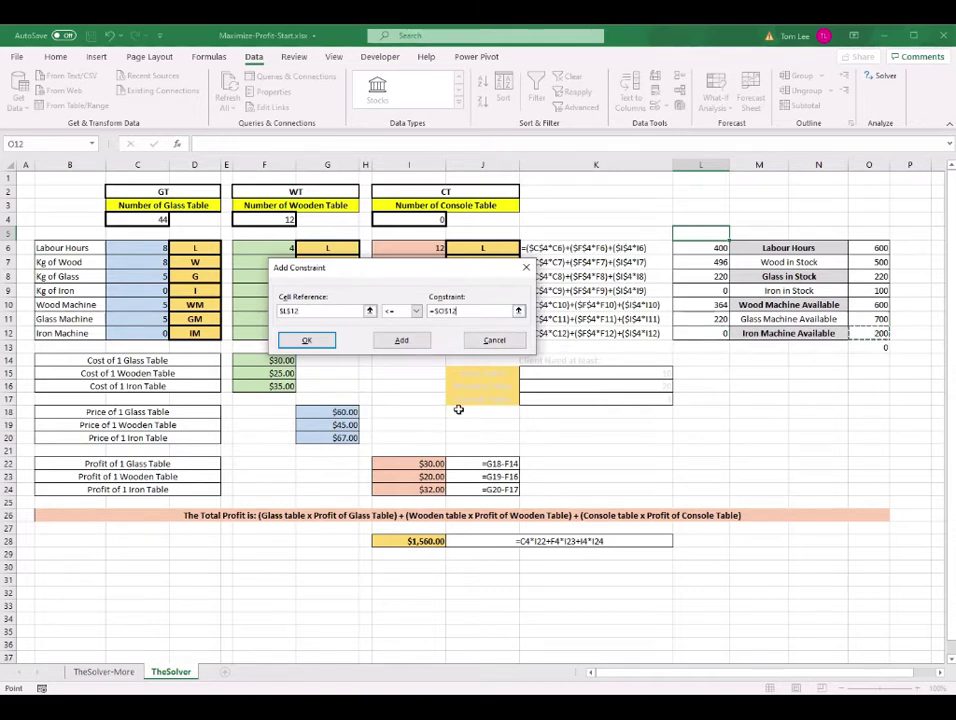
key("Return")
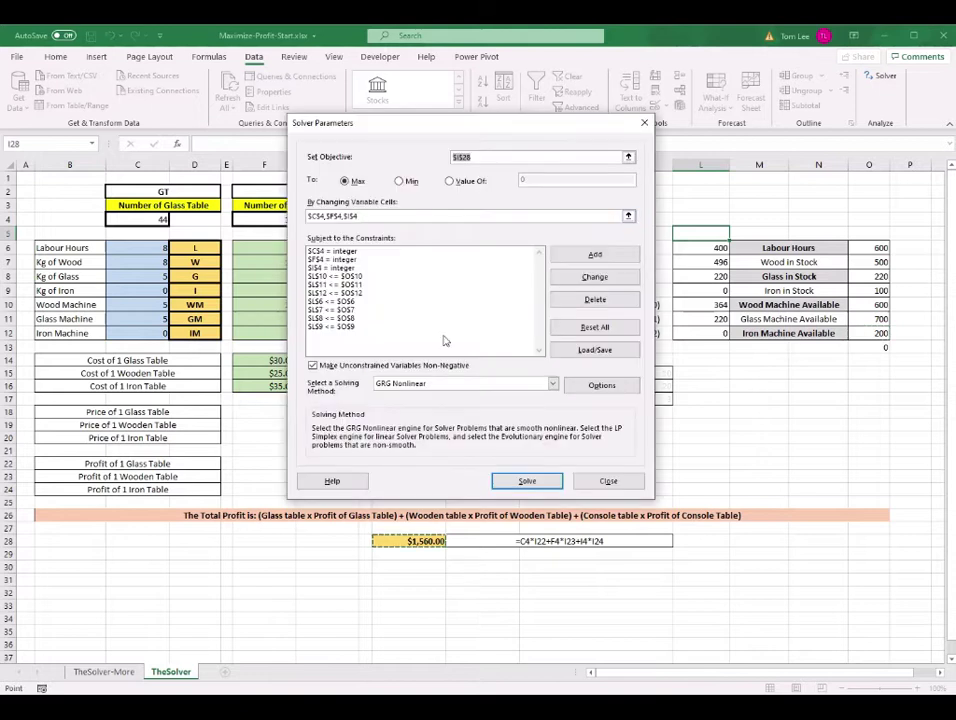
left_click(351, 294)
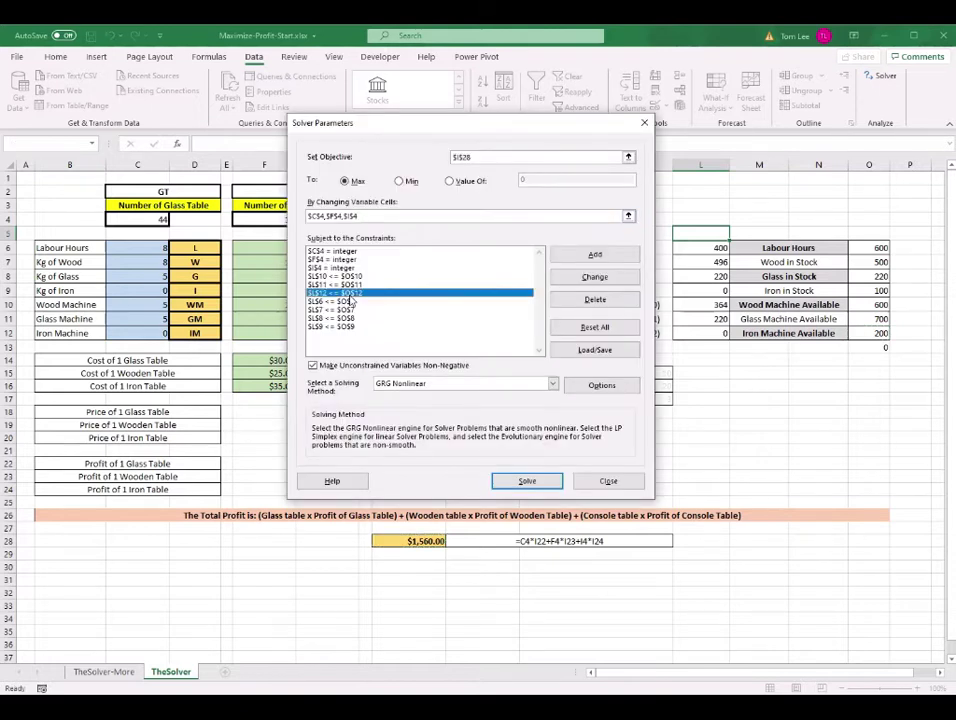
Re-solve, keep 34 glass, 9 wooden, 24 console tables, and inspect I4, I11 and I28.
left_click(514, 482)
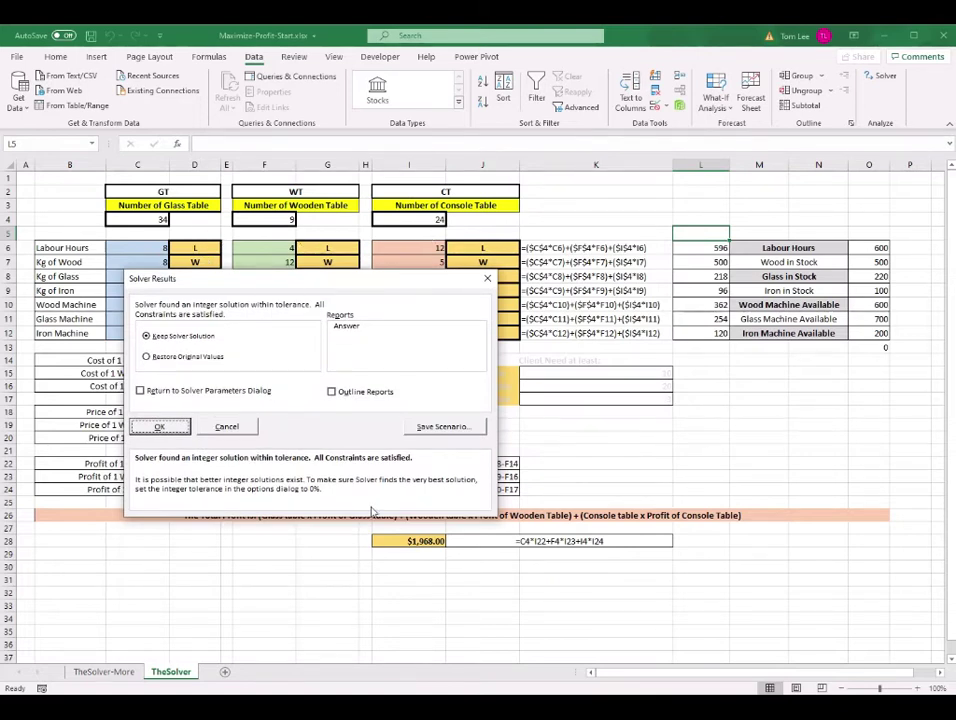
left_click(160, 427)
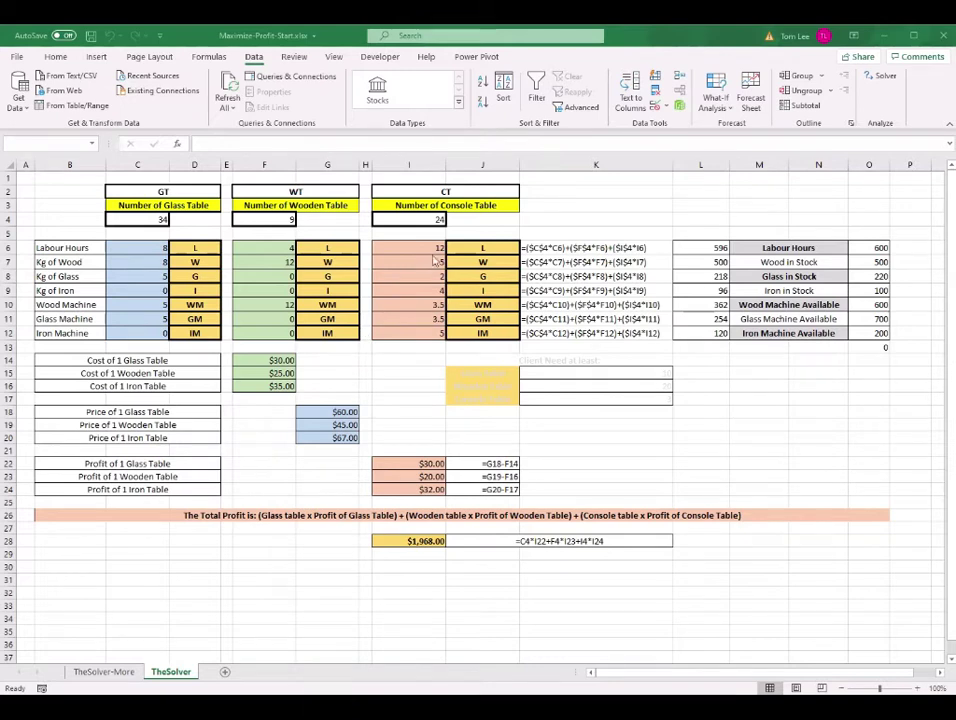
left_click(427, 219)
left_click(405, 320)
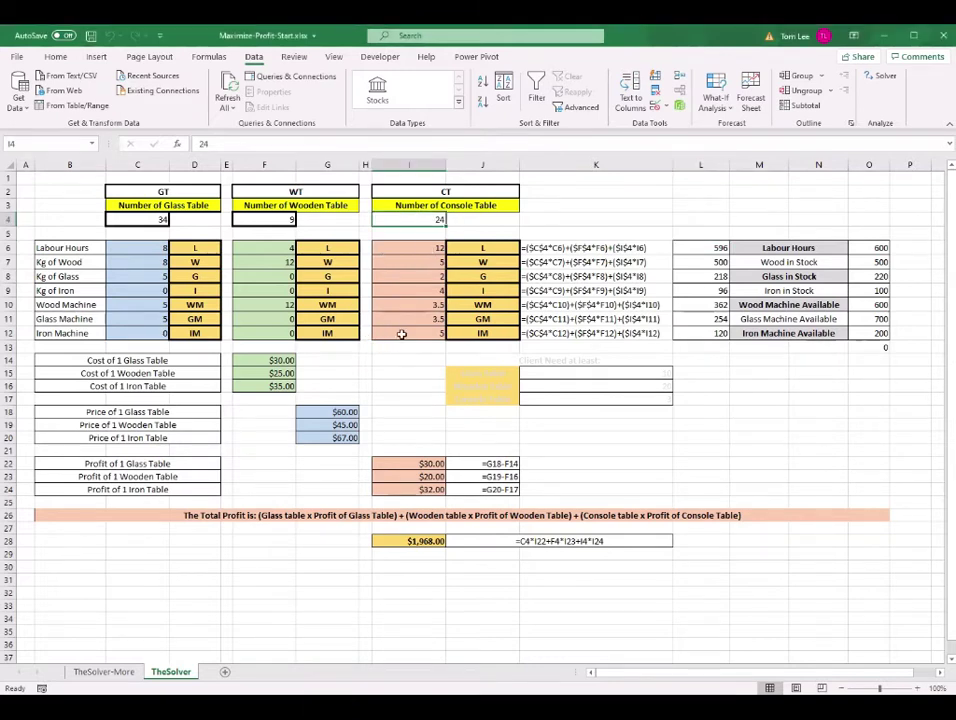
left_click(432, 541)
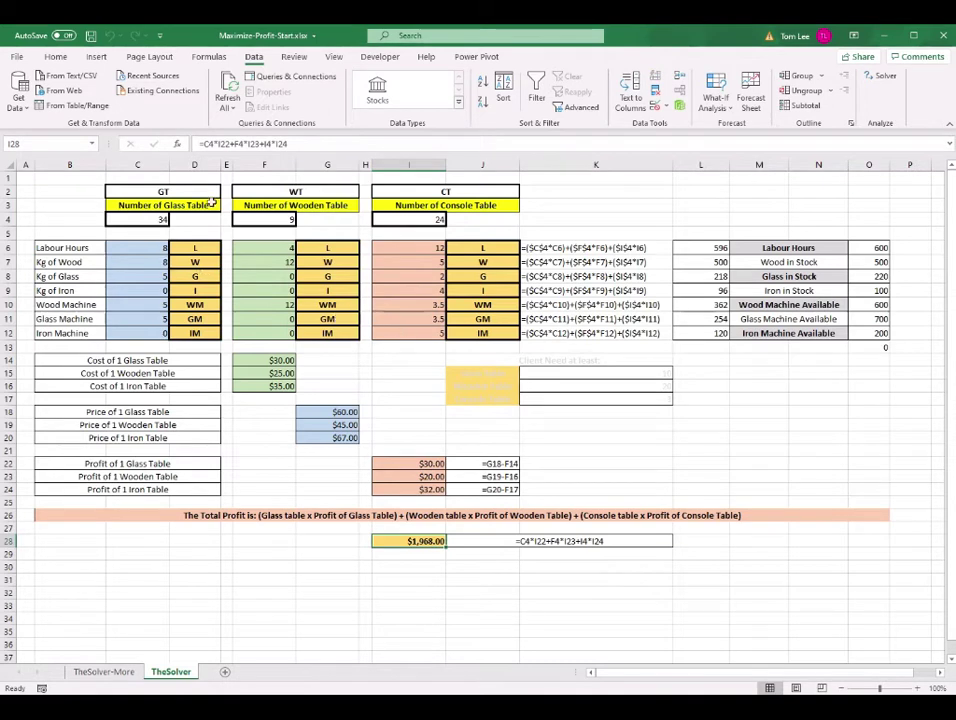
left_click(283, 192)
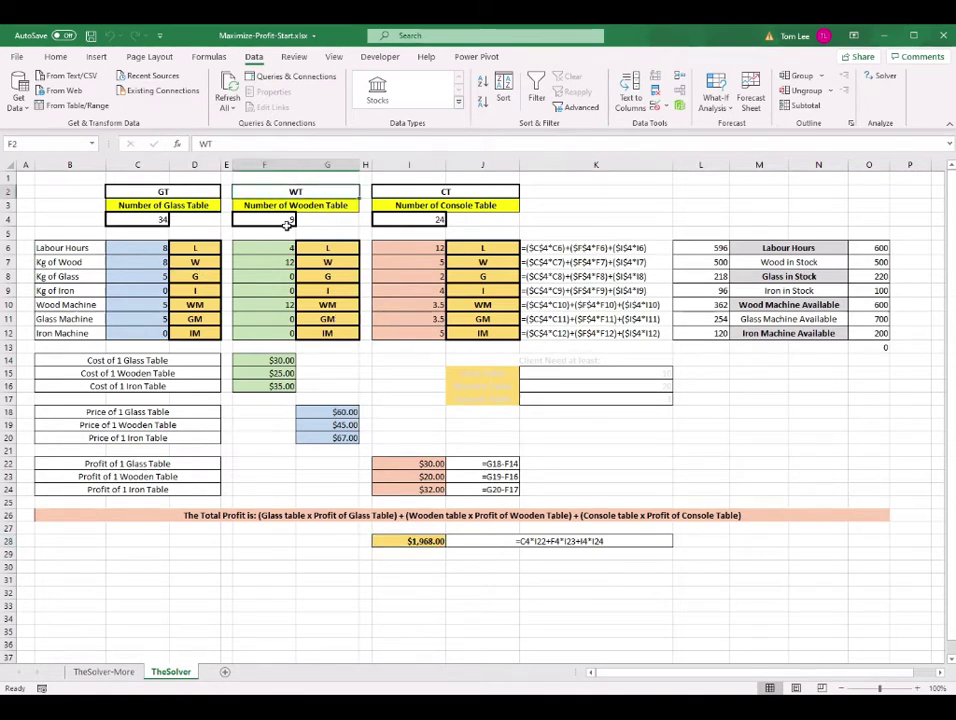
left_click(287, 220)
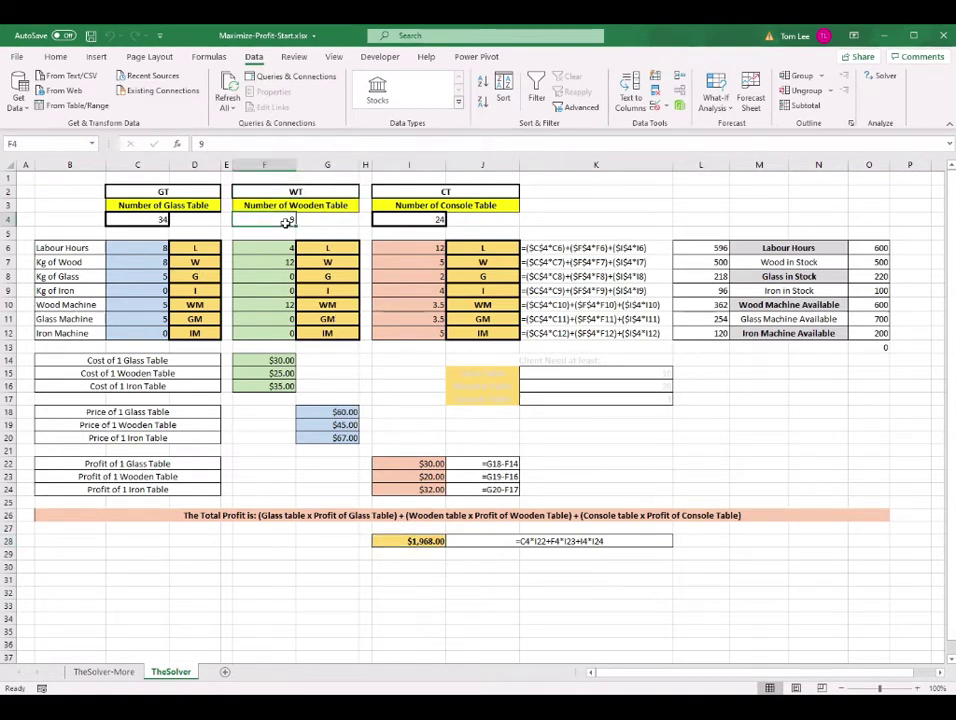
left_click(431, 220)
left_click(459, 193)
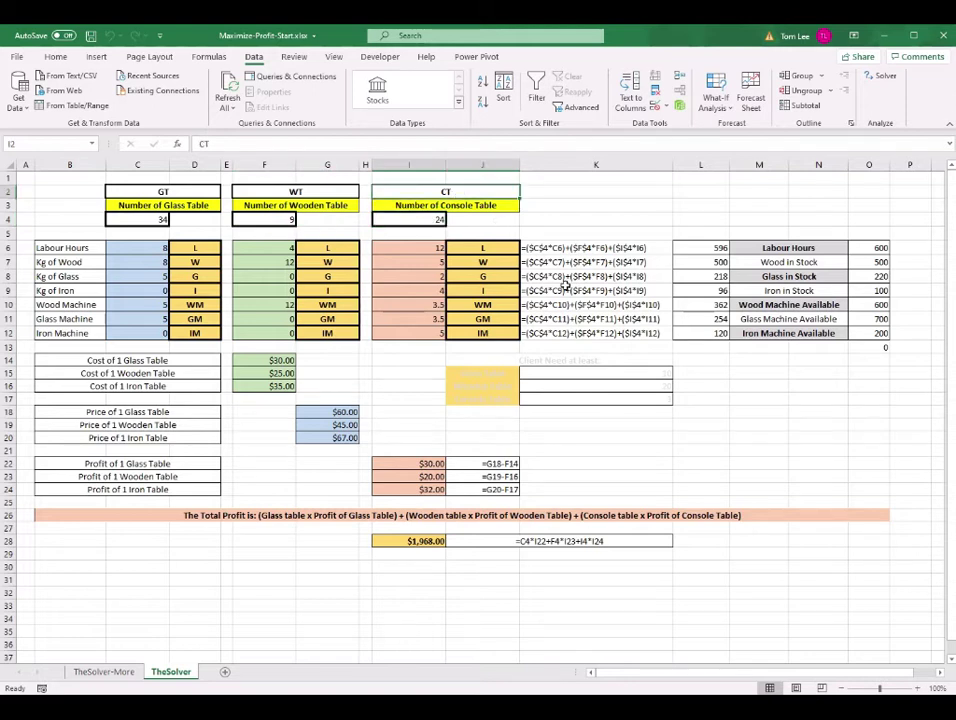
left_click(438, 219)
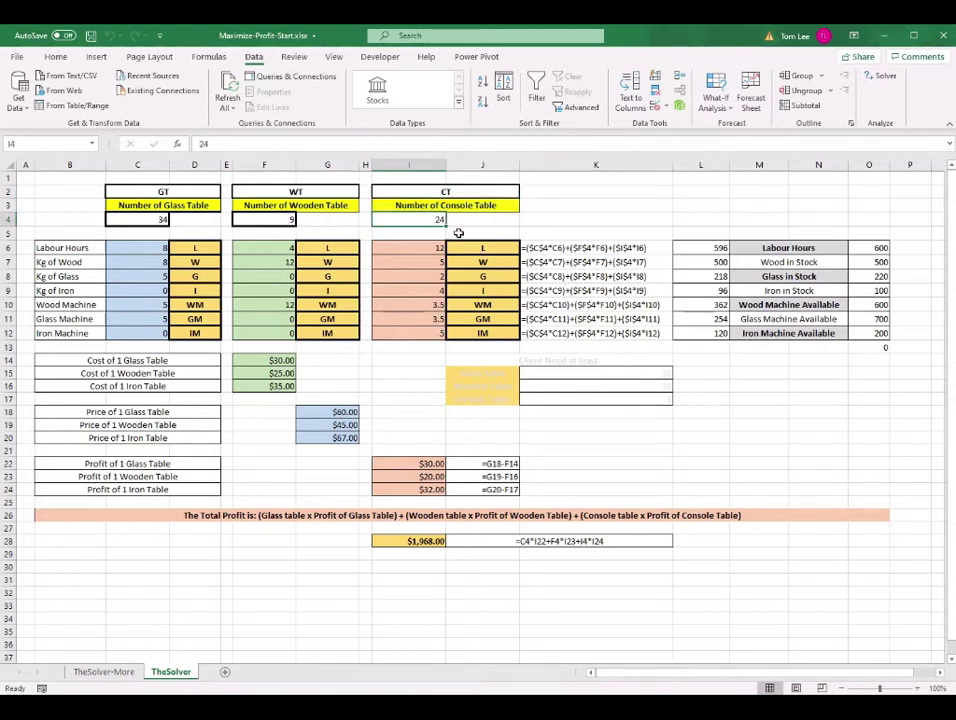
type("25")
key("Return")
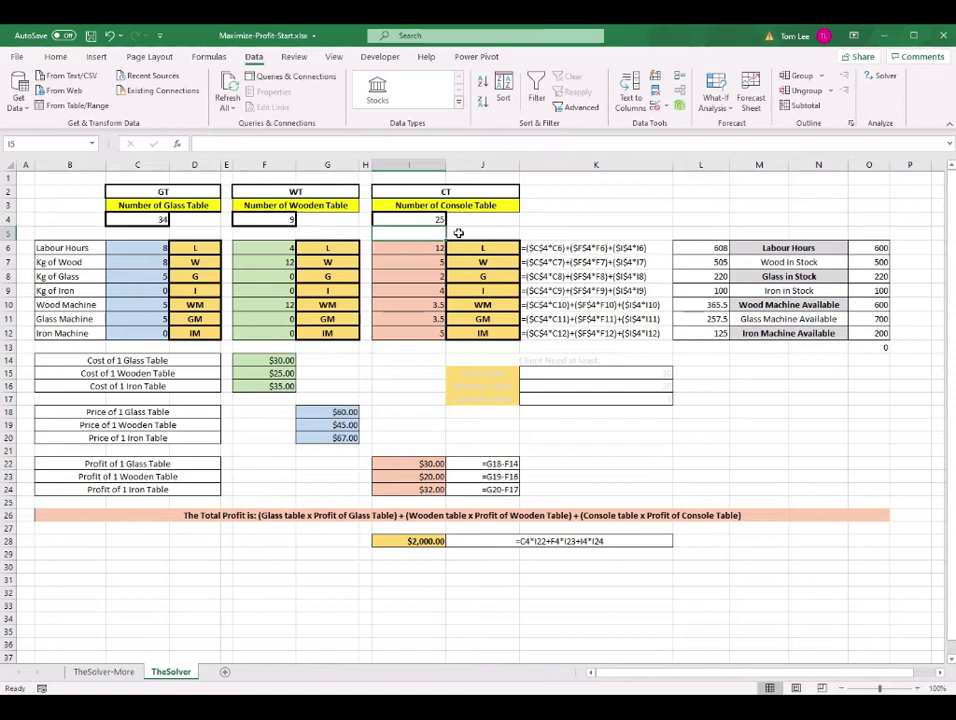
left_click(716, 248)
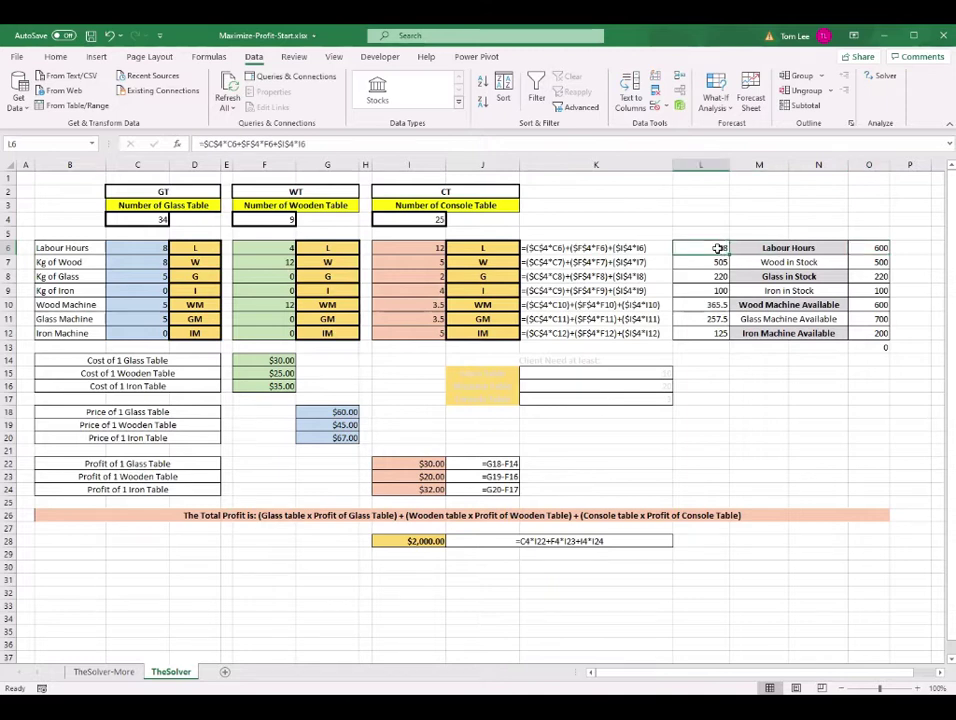
key("Right")
key("Right")
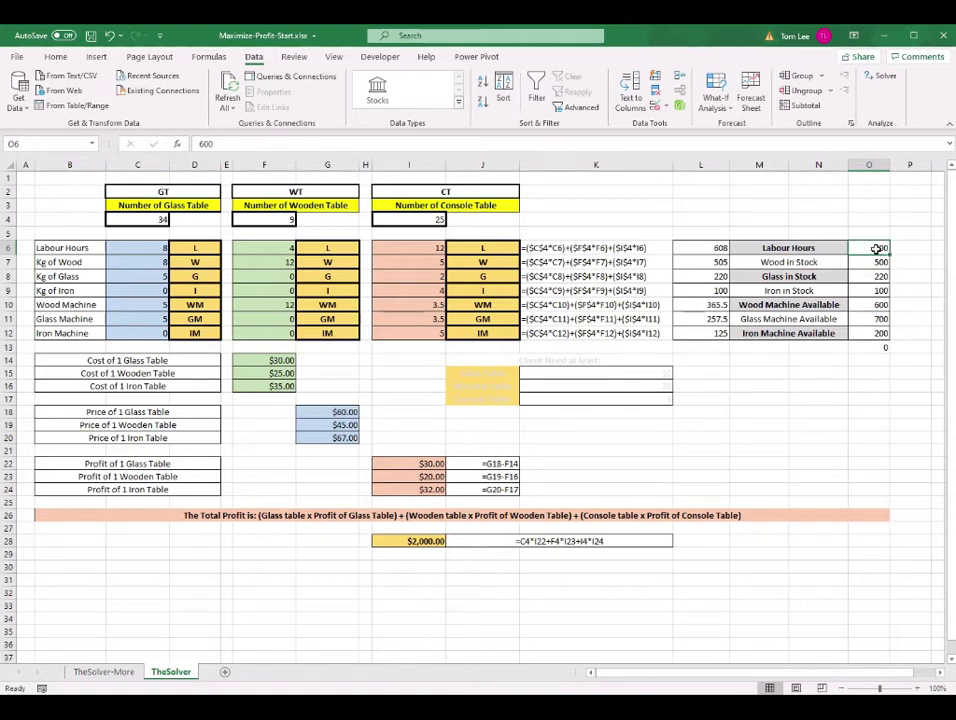
left_click(716, 248)
left_click(881, 247)
left_click(711, 250)
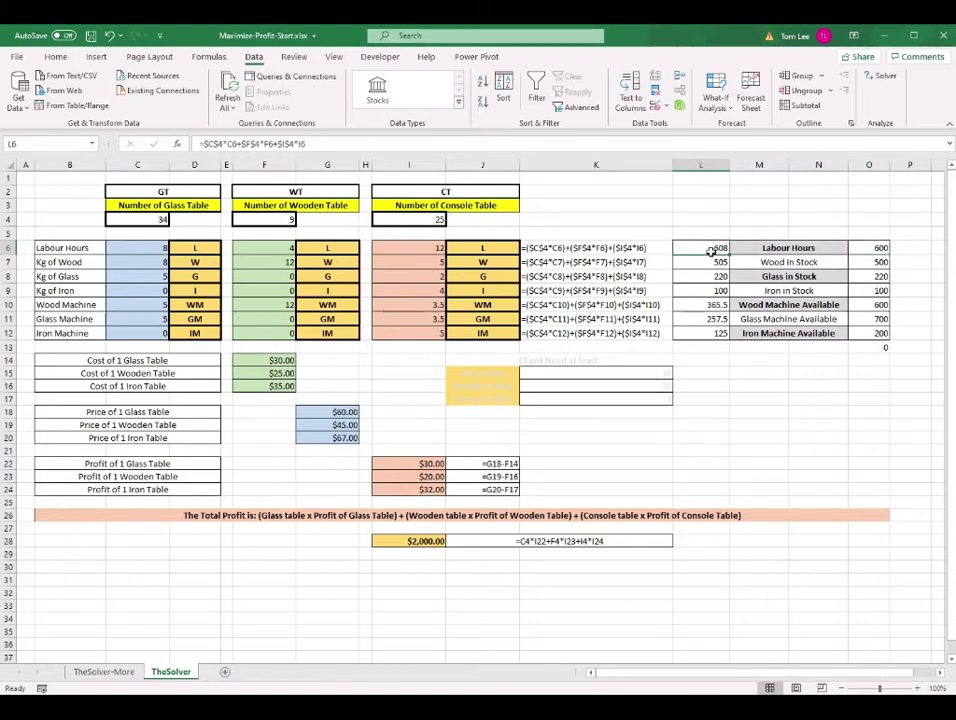
left_click(882, 249)
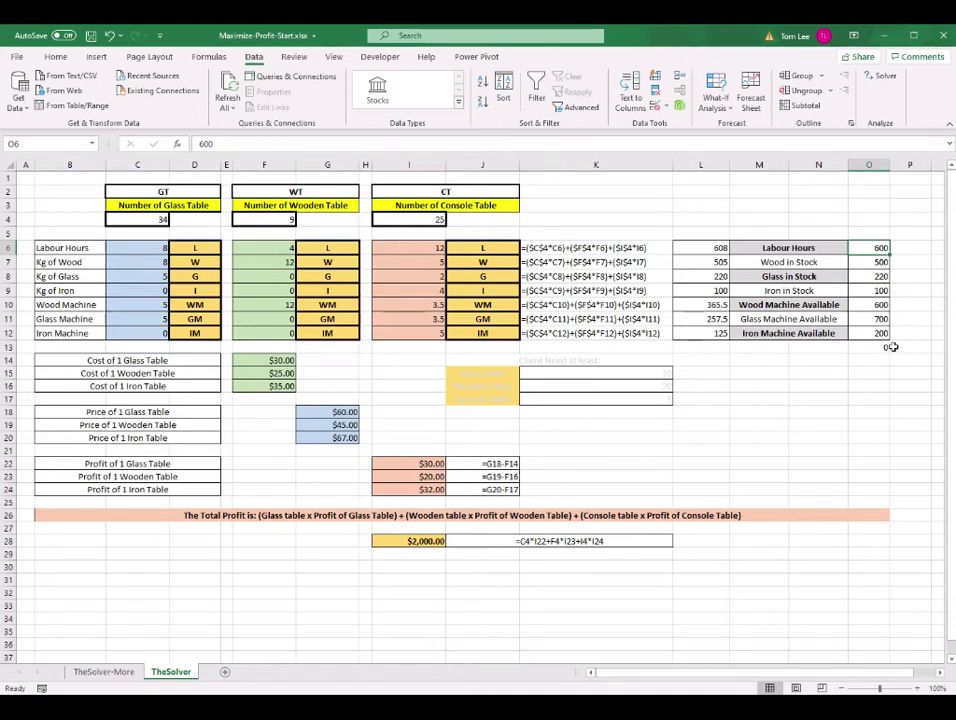
left_click_drag(880, 249, 876, 331)
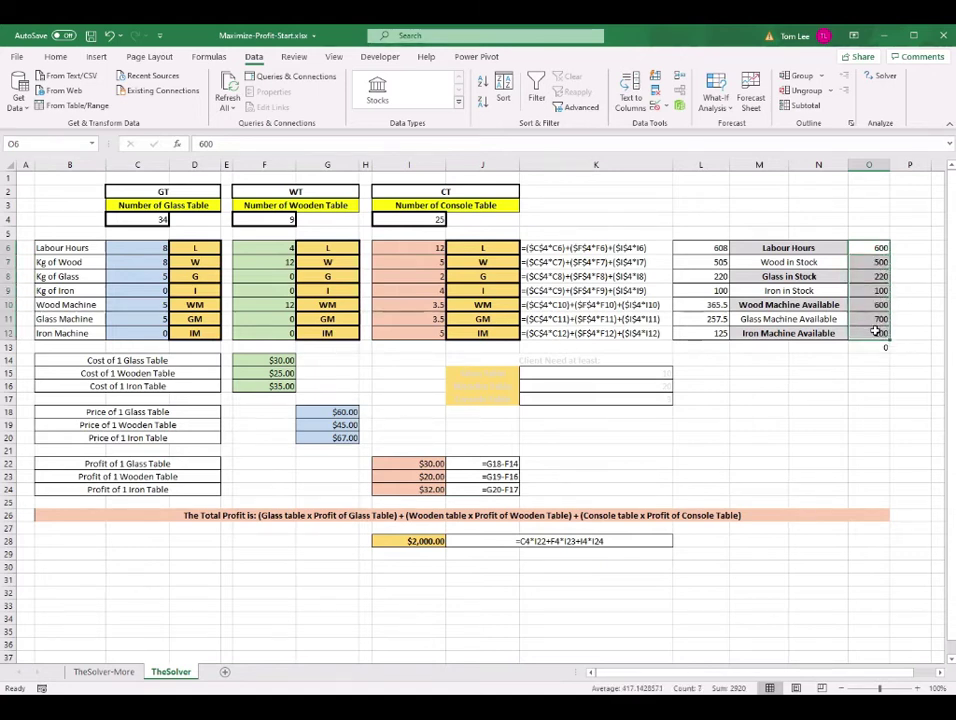
left_click(868, 398)
left_click(881, 248)
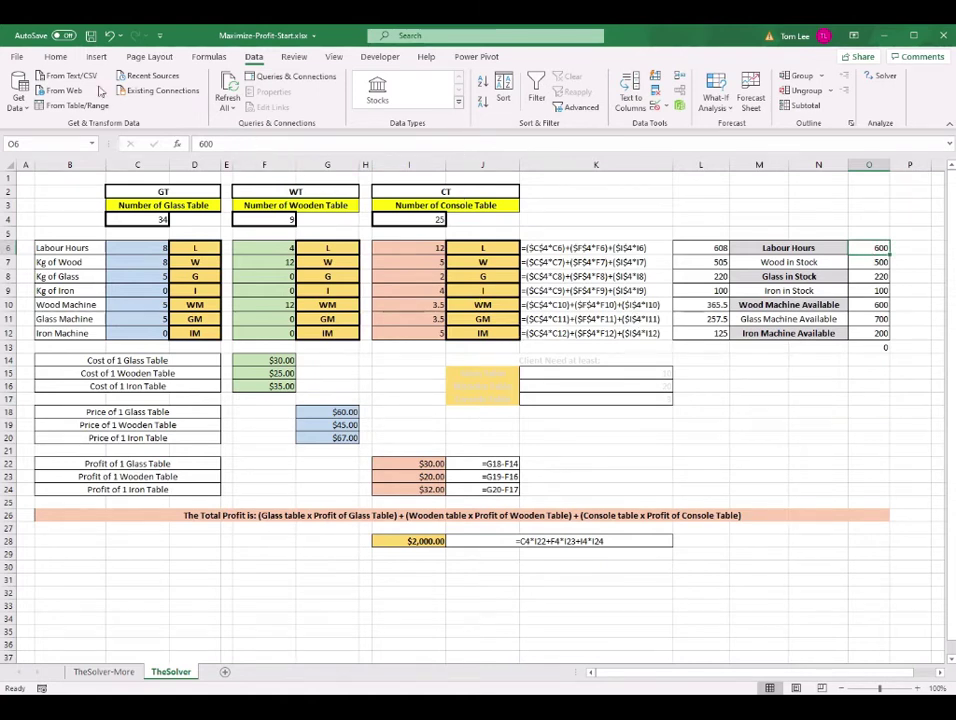
Start a formula-based conditional formatting rule for O6 using the comparison L6<O6.
left_click(68, 59)
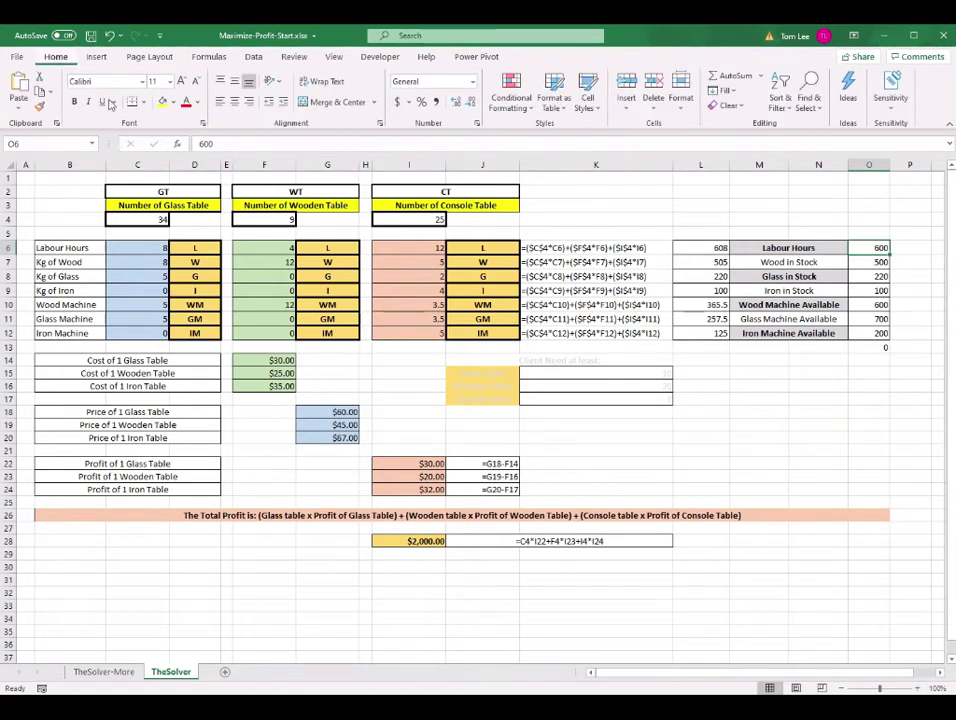
left_click(530, 110)
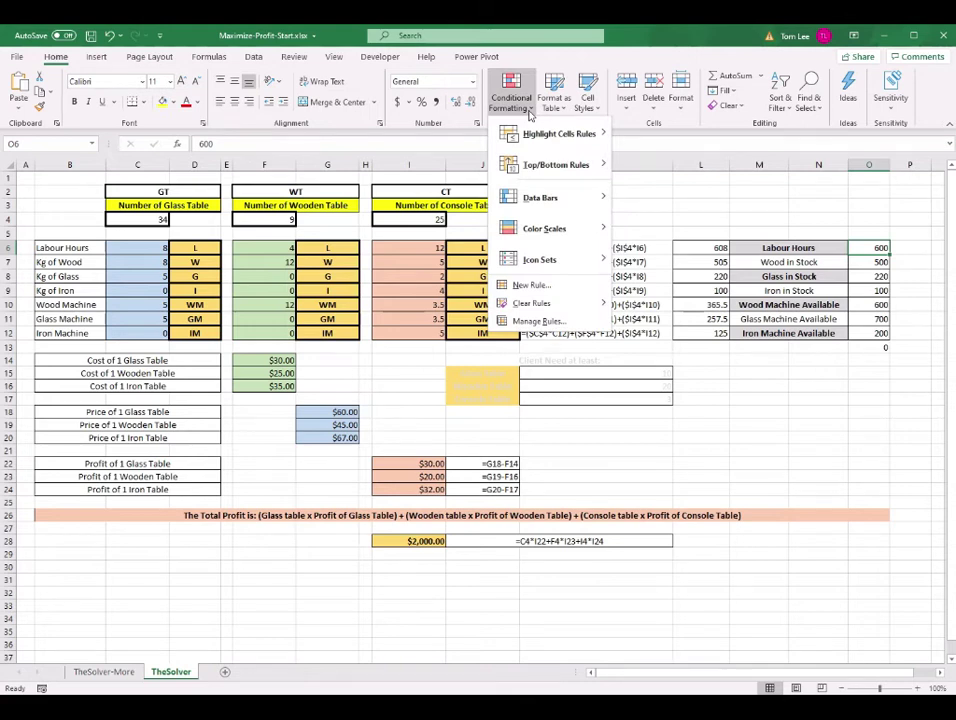
left_click(528, 285)
left_click_drag(518, 215, 450, 196)
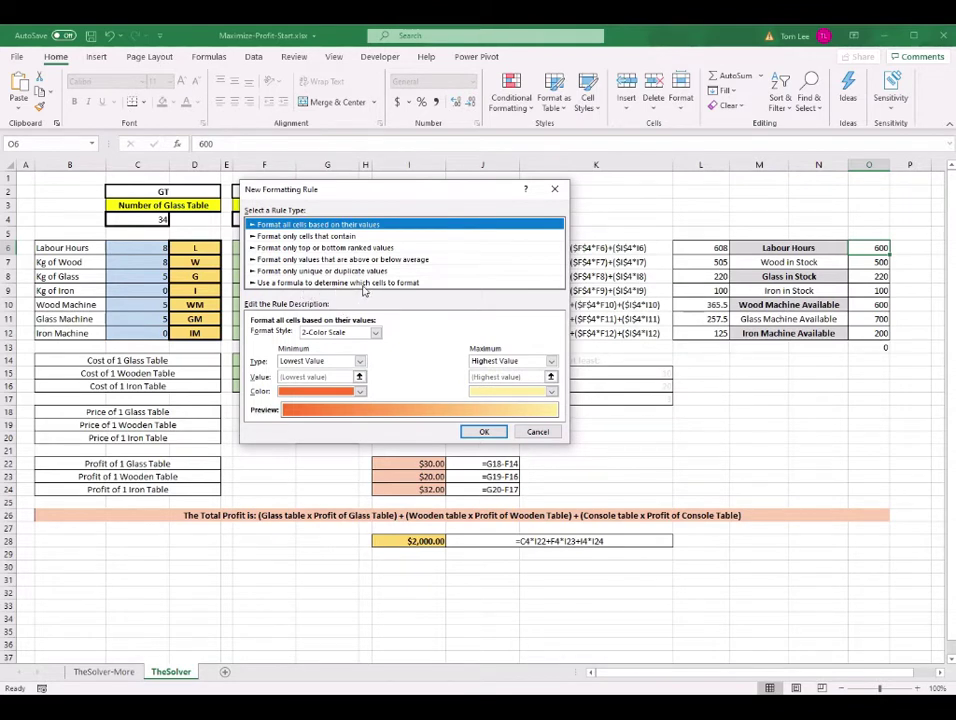
left_click(405, 284)
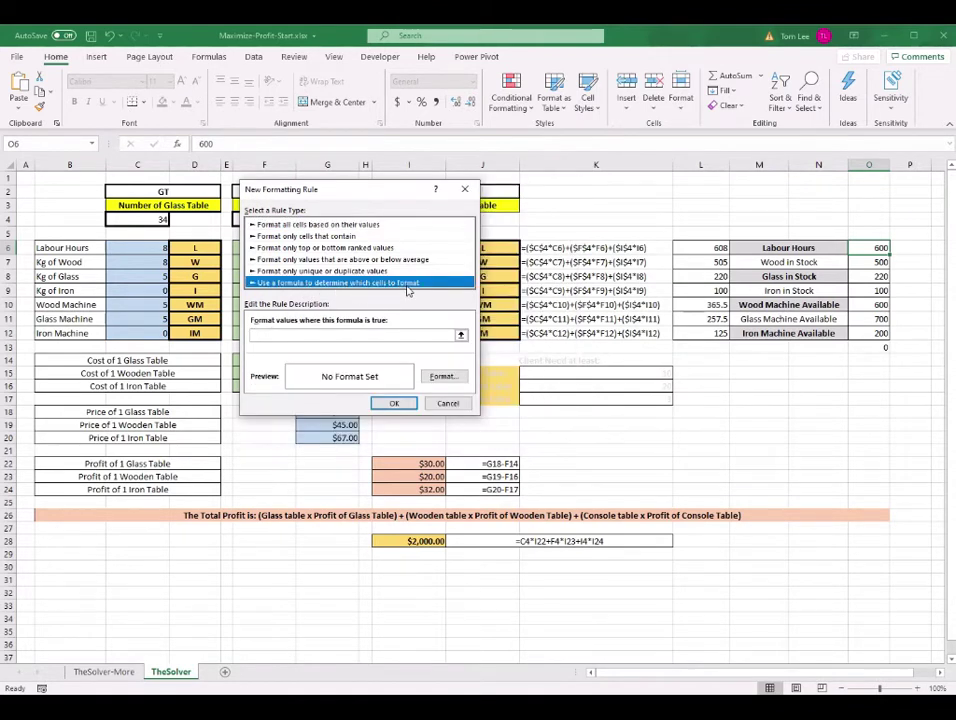
left_click(326, 339)
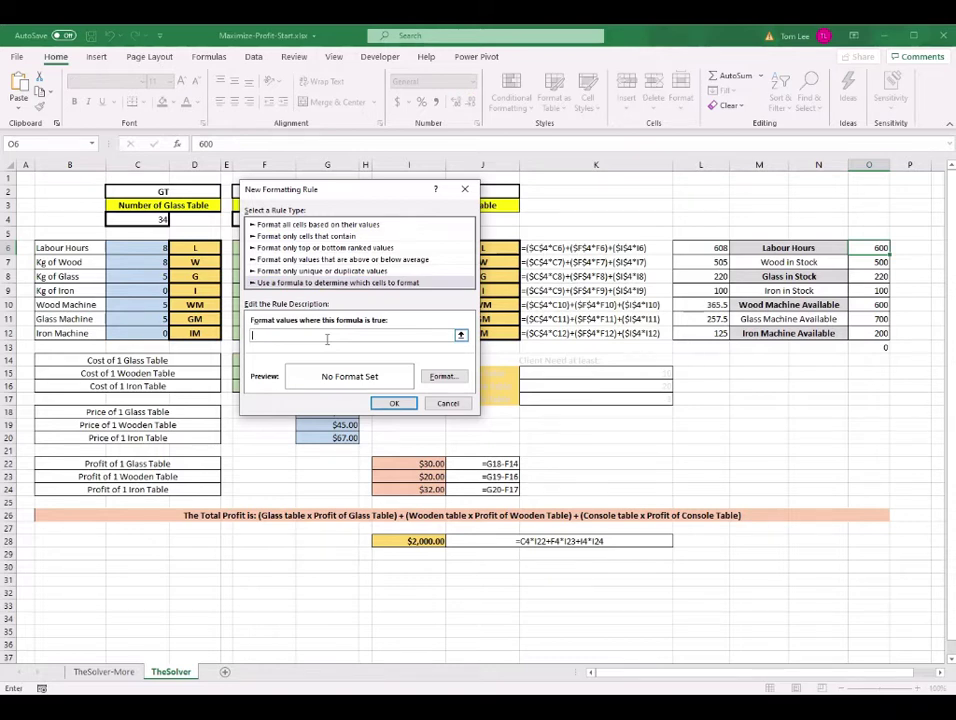
type("=$I$6")
key("F4")
key("F4")
key("F4")
type("<o6")
Give the under-limit rule a light green fill and apply it.
left_click(443, 376)
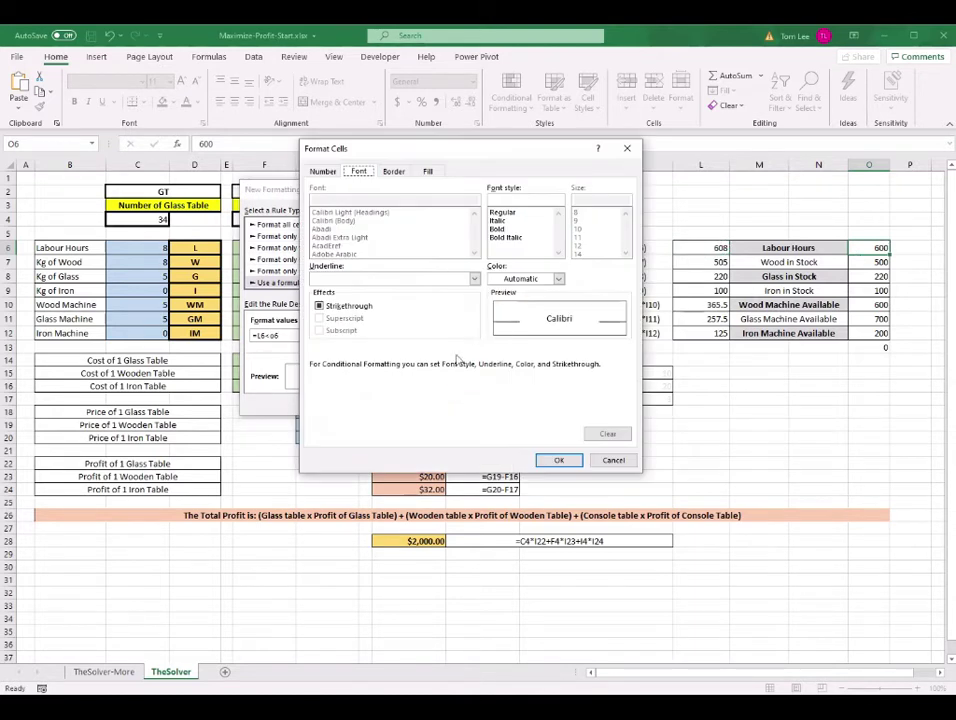
left_click(321, 172)
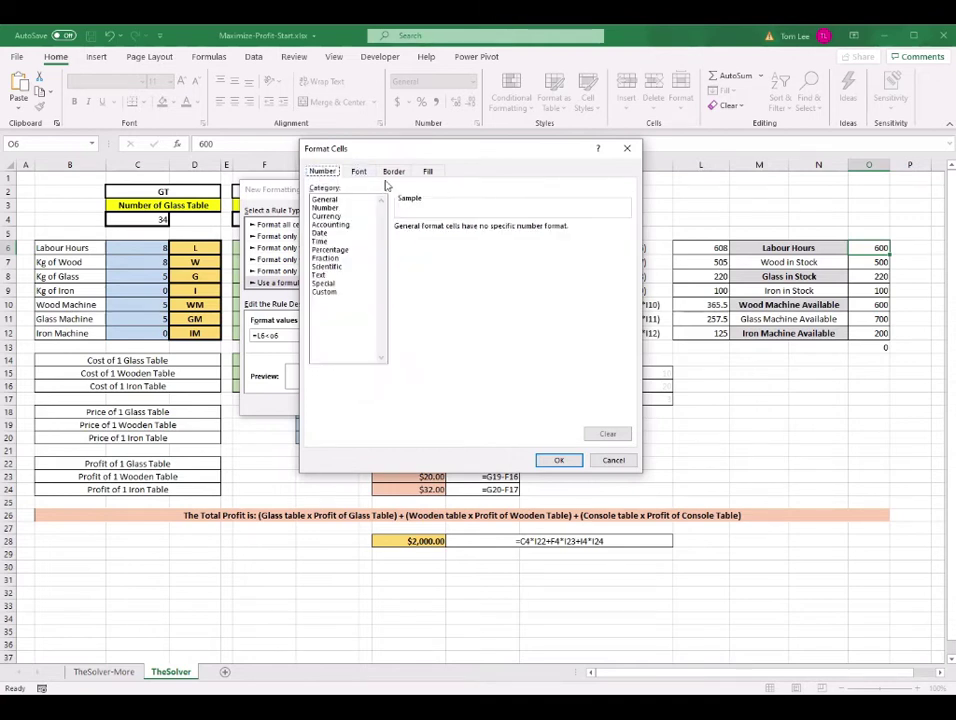
left_click(428, 172)
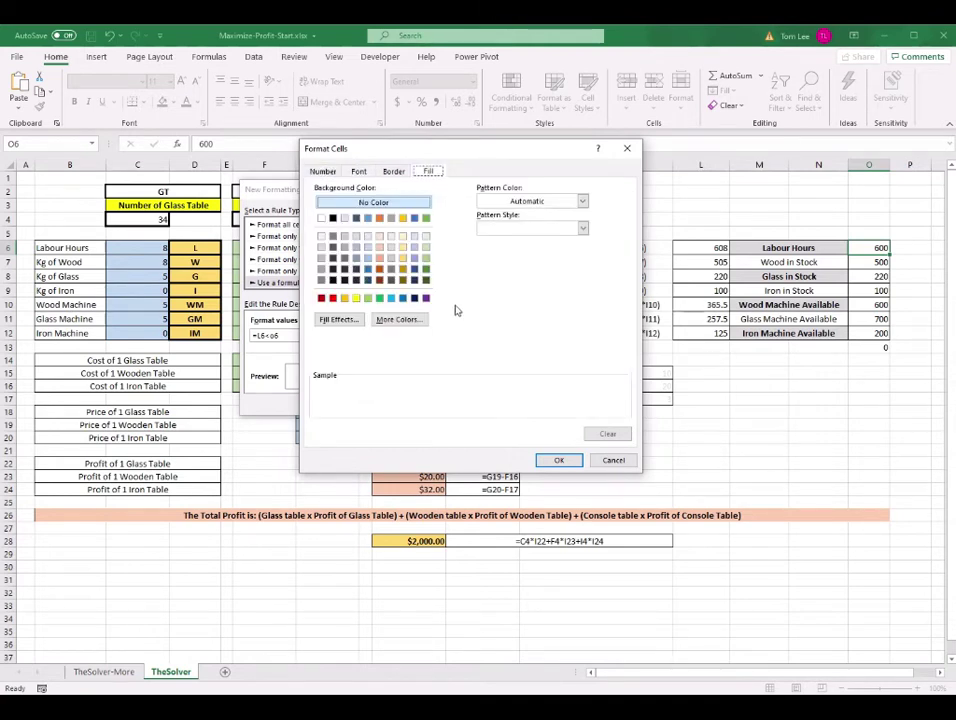
left_click(370, 299)
left_click(558, 460)
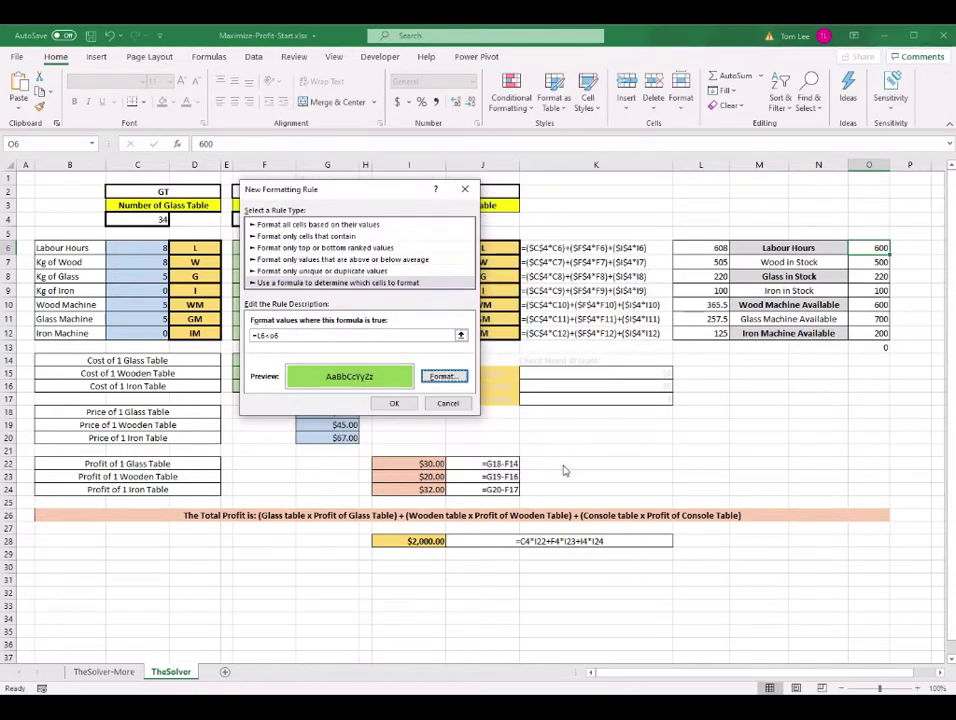
left_click(394, 403)
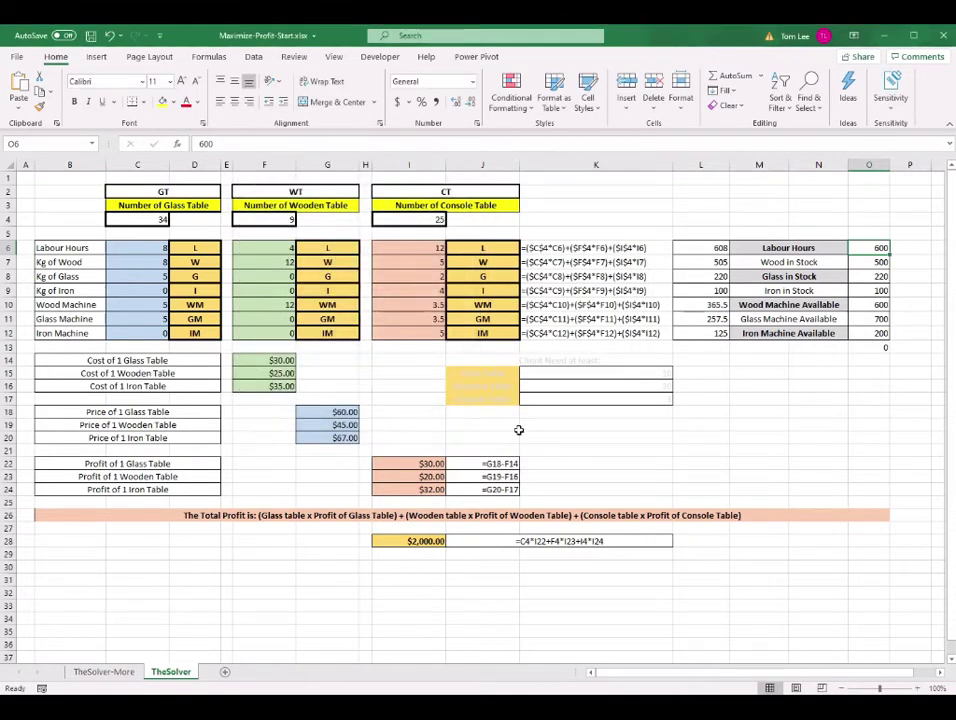
Set the console table count in I4 back to 24.
left_click(433, 220)
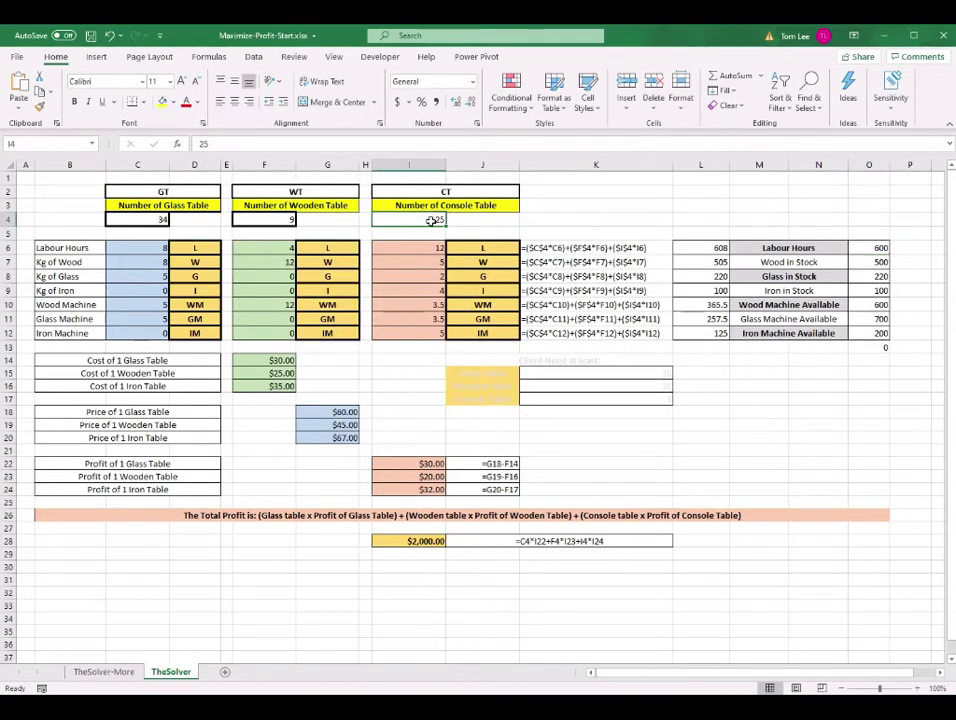
type("24")
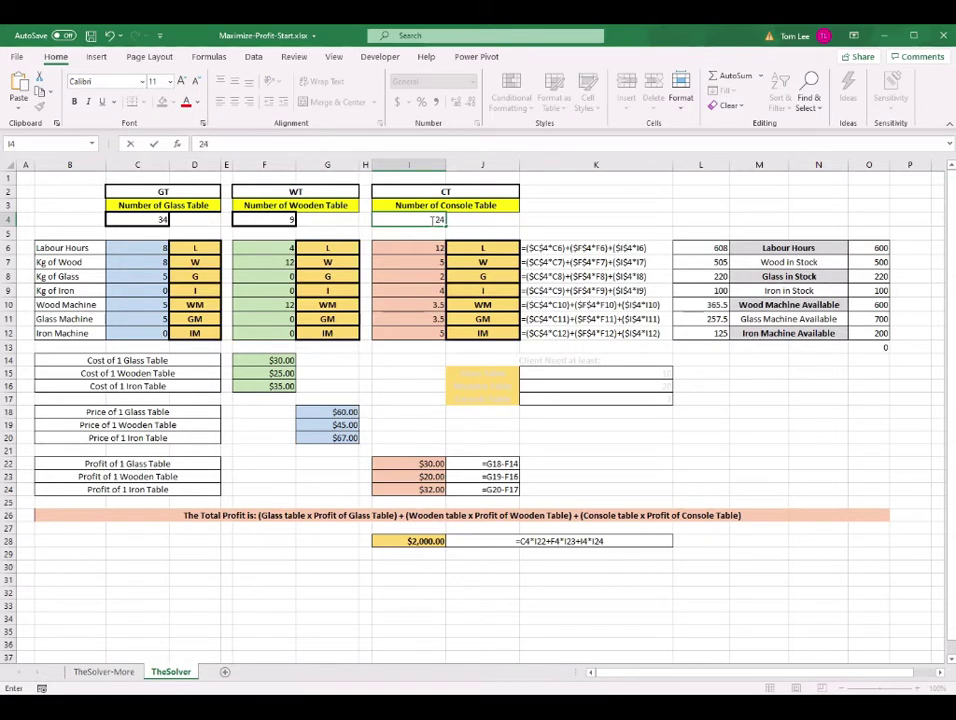
key("Return")
Add a formula rule on O6 (L6=O6) that shades it light blue at the limit.
left_click(862, 247)
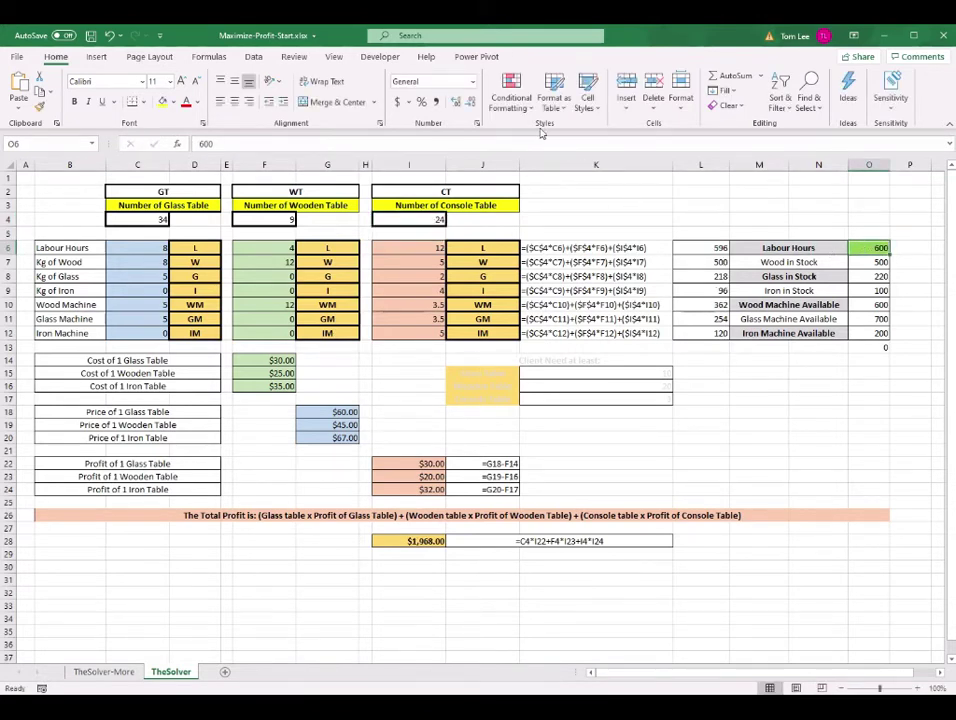
left_click(512, 102)
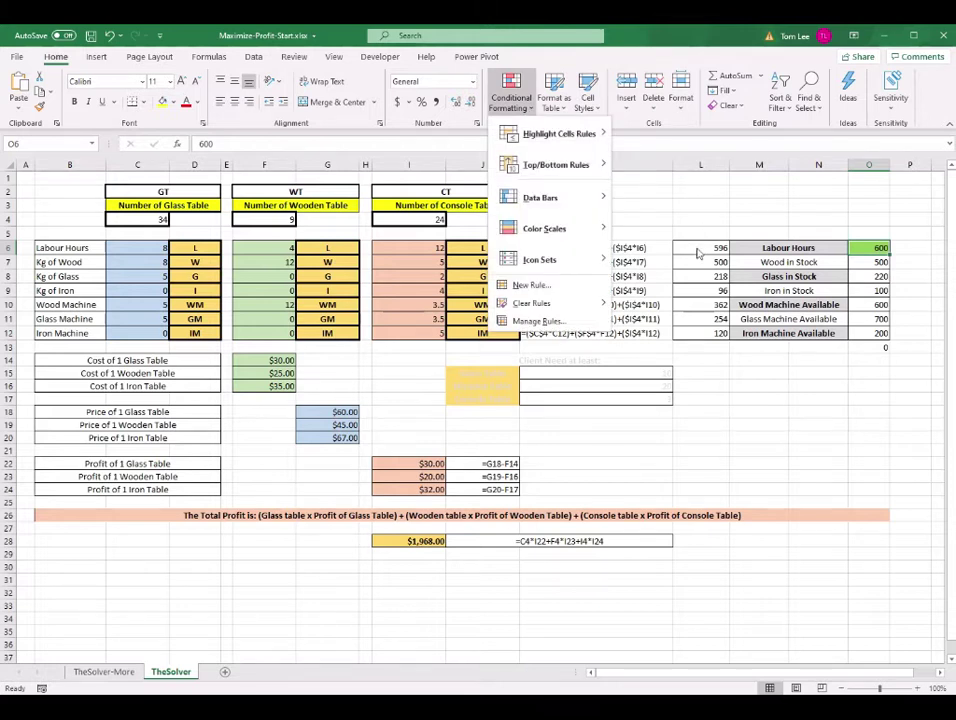
left_click(546, 290)
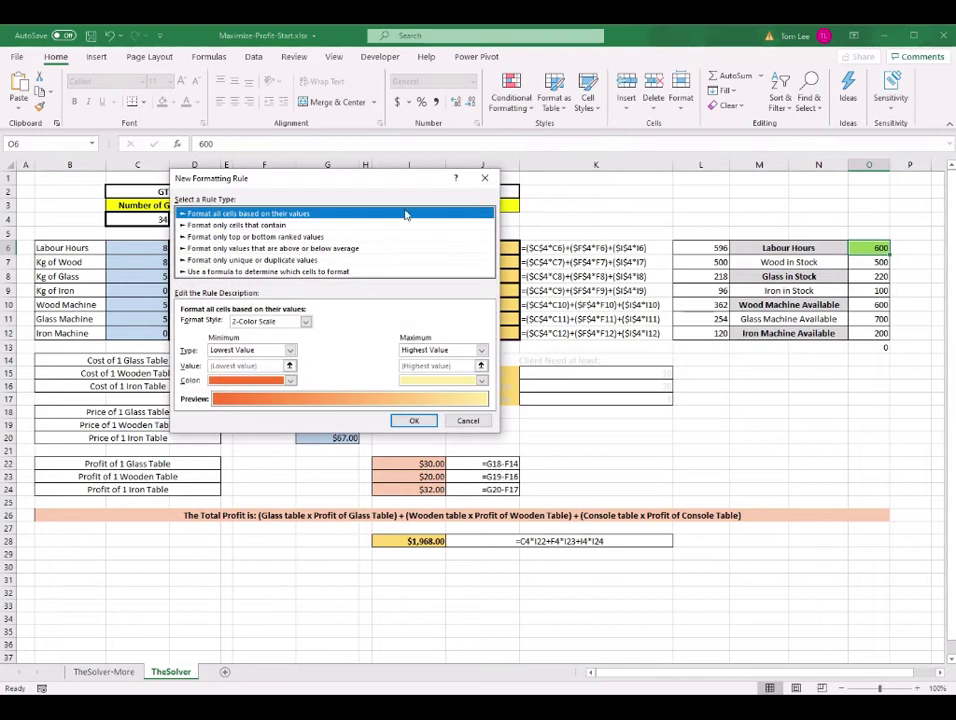
left_click(249, 259)
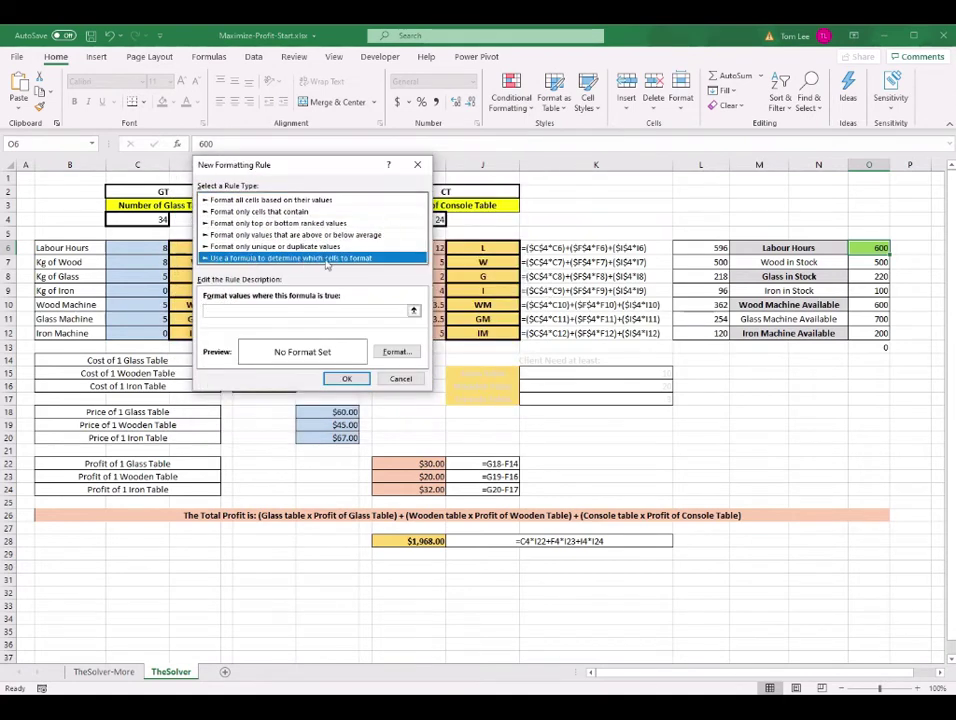
left_click(296, 311)
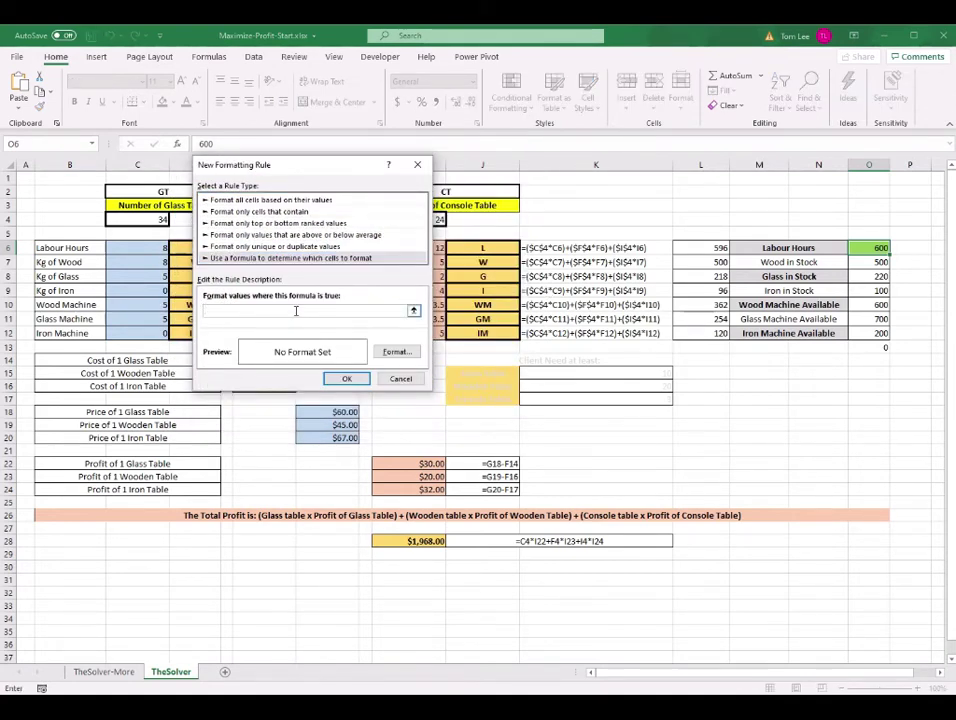
type("=I6=O6")
left_click(397, 352)
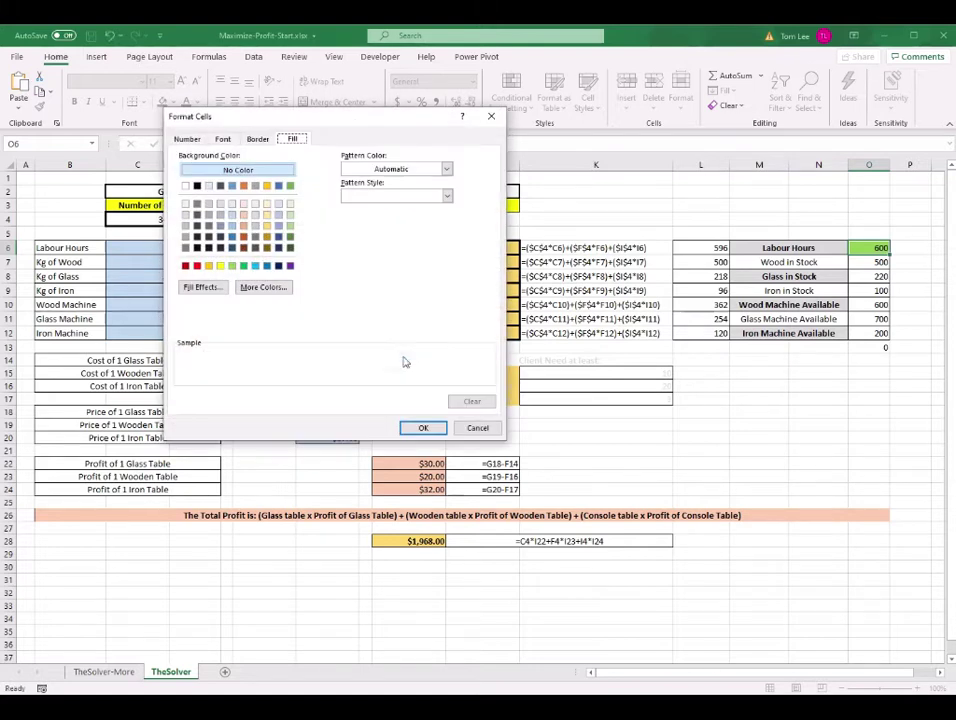
left_click(256, 266)
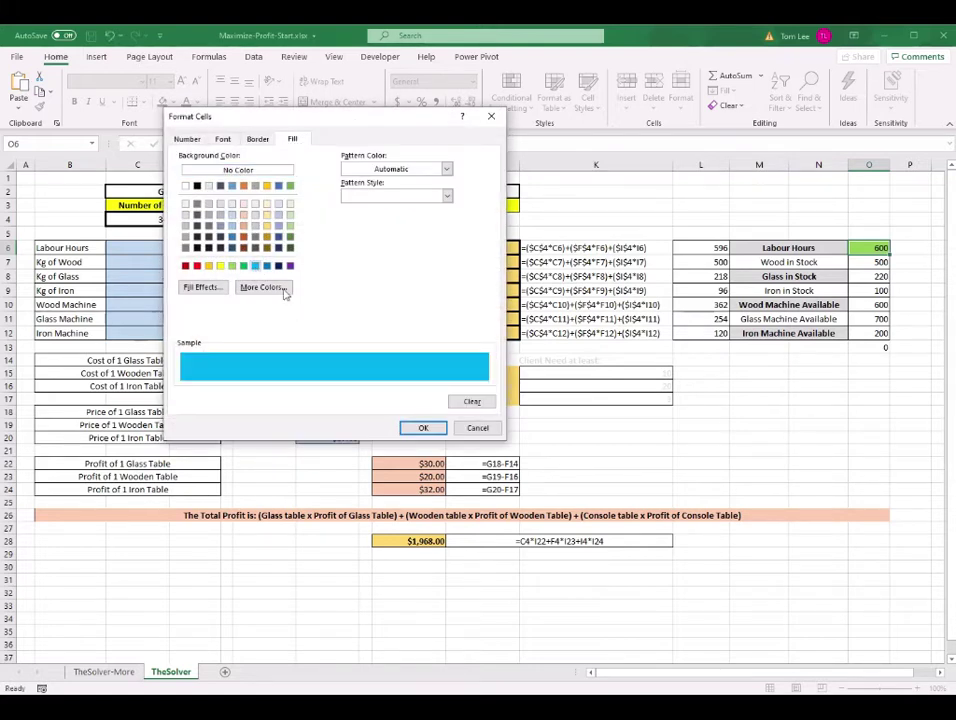
left_click(423, 427)
left_click(408, 395)
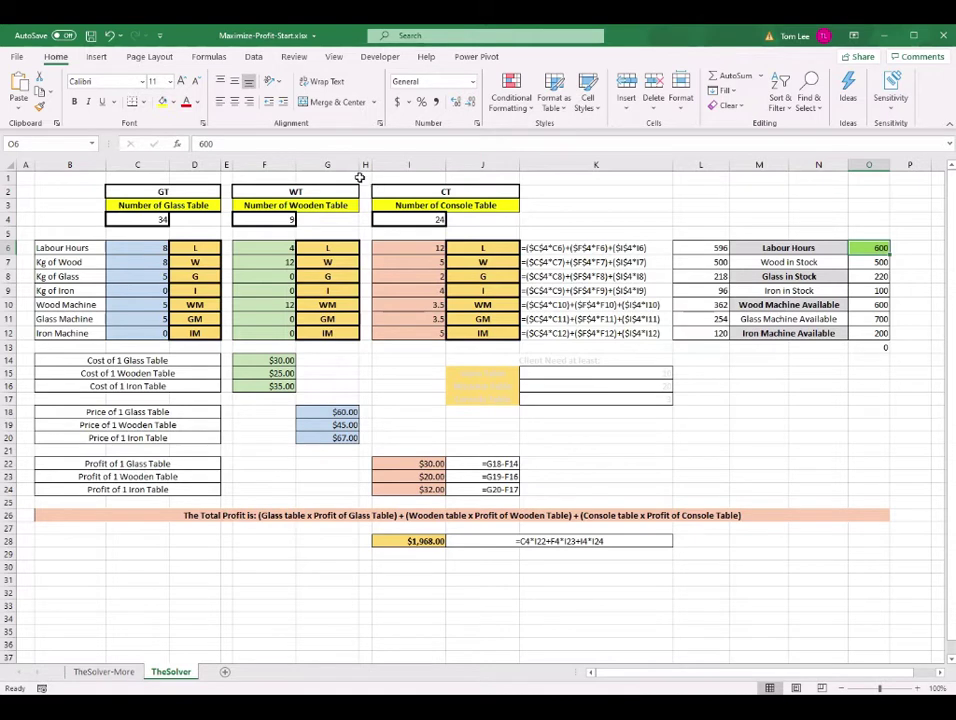
Add a third rule, L6>O6, shading O6 dark orange when hours exceed the limit.
left_click(510, 104)
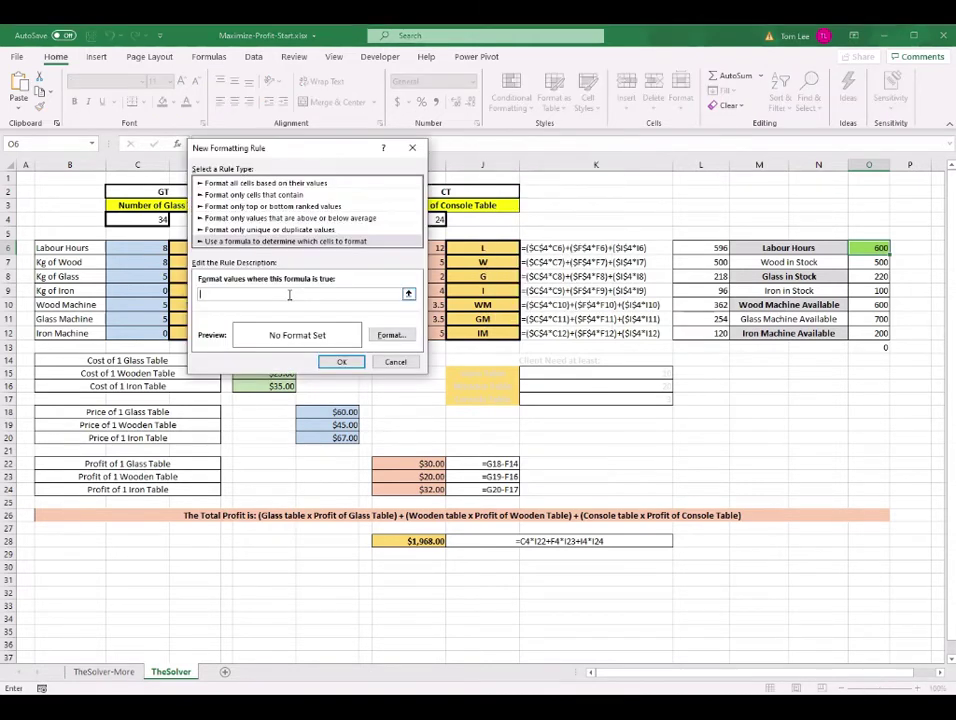
type("L6>O6")
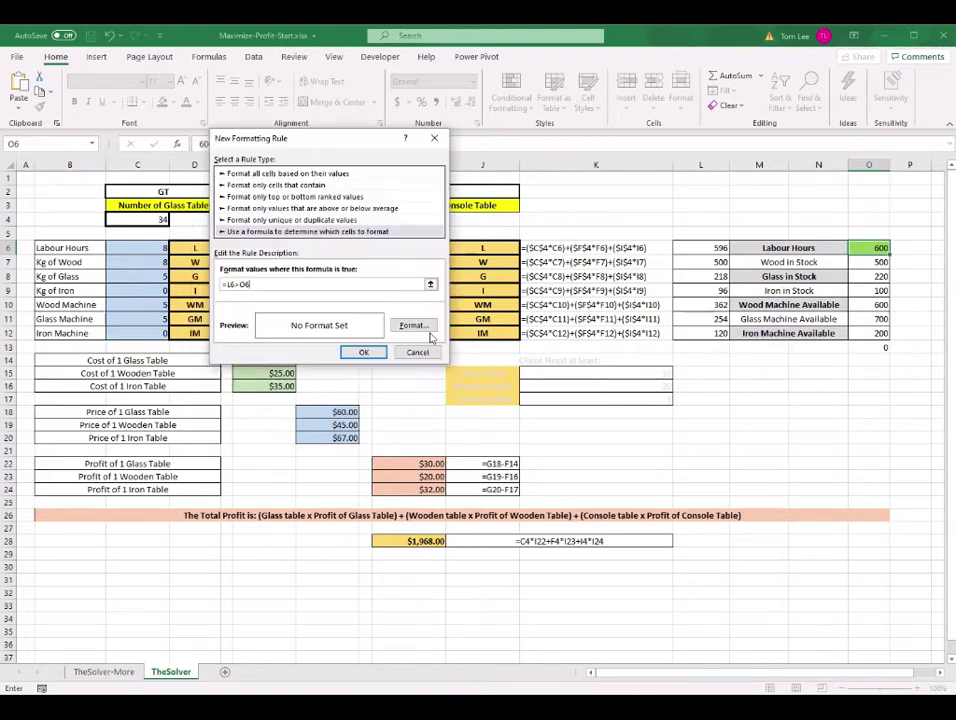
left_click(428, 332)
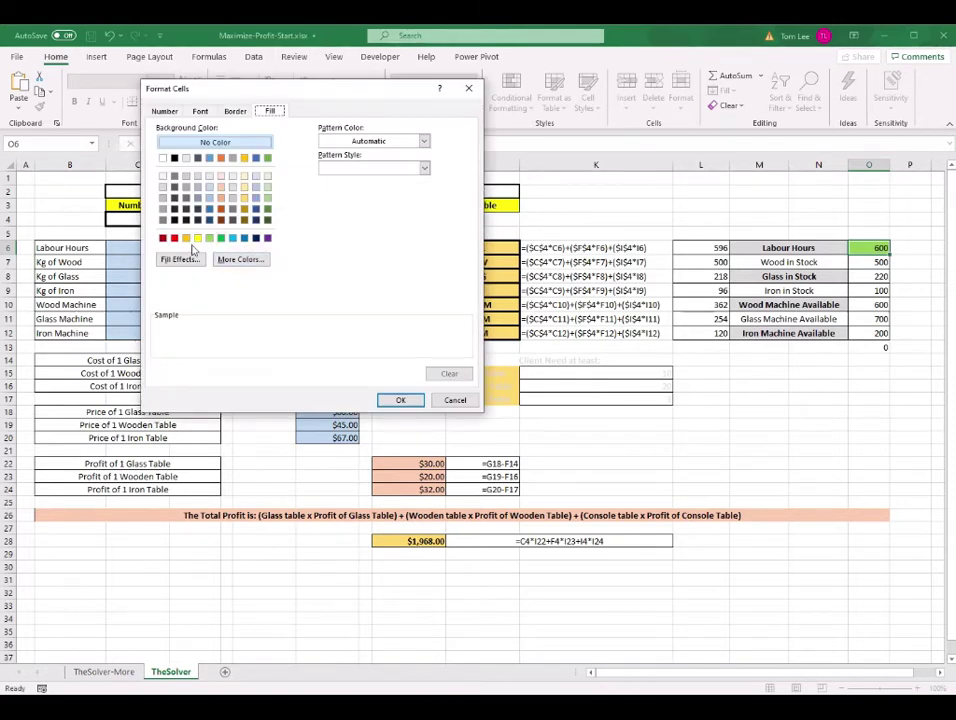
left_click(221, 208)
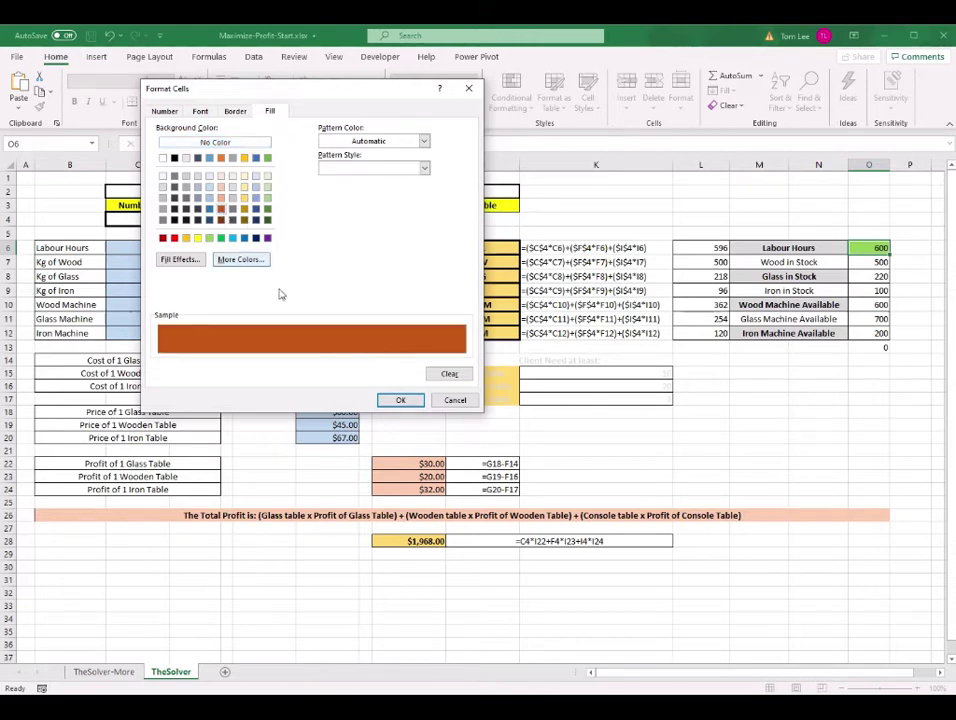
left_click(400, 401)
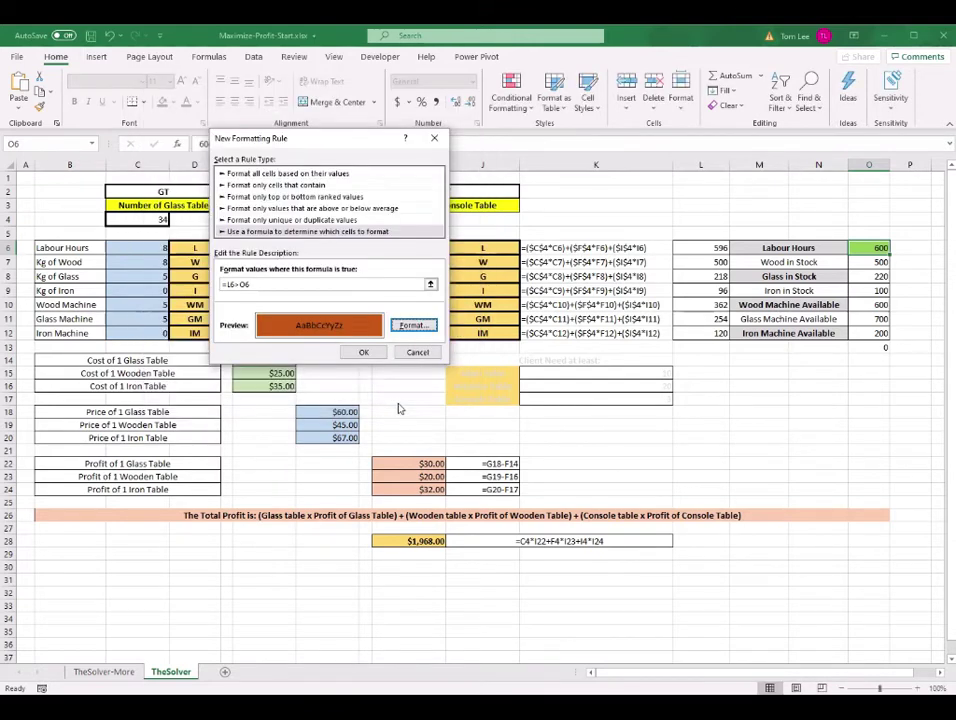
left_click(367, 353)
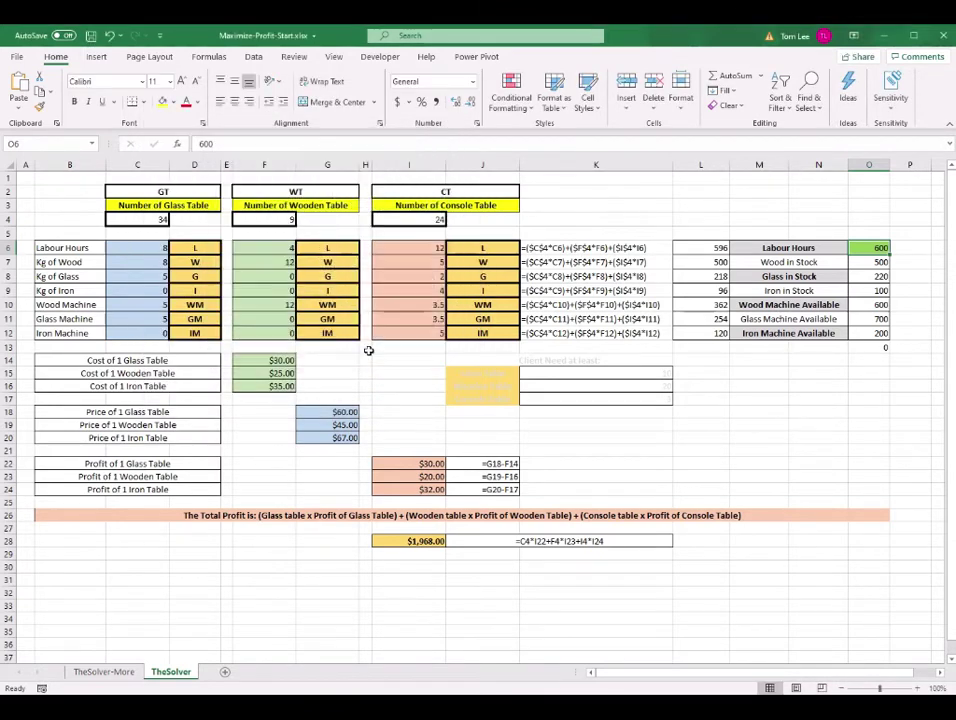
left_click(520, 275)
left_click(410, 219)
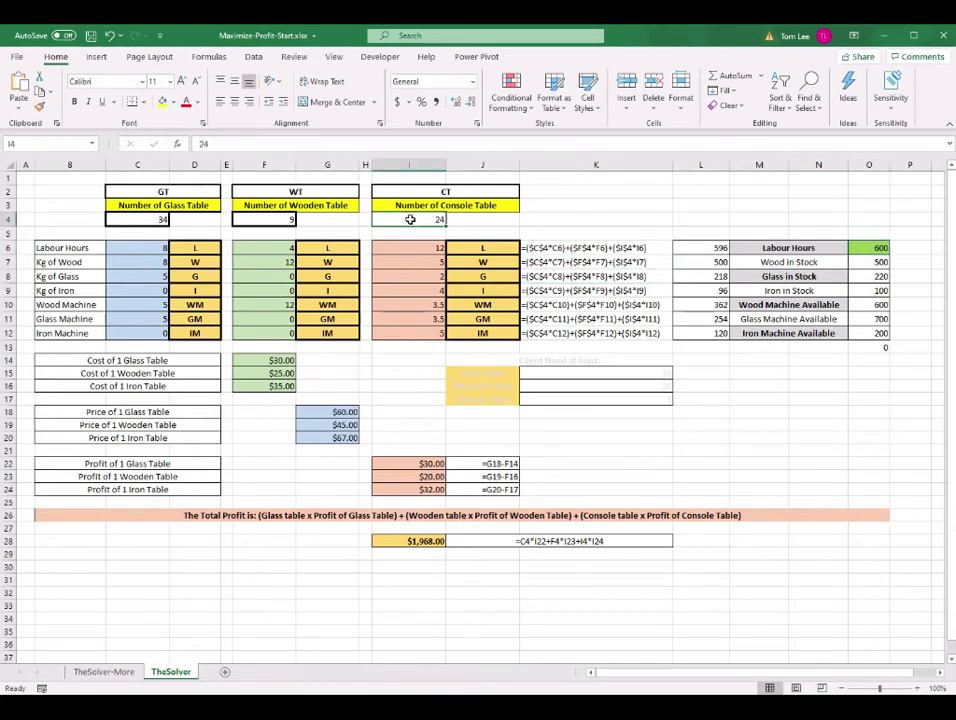
type("30")
key("Return")
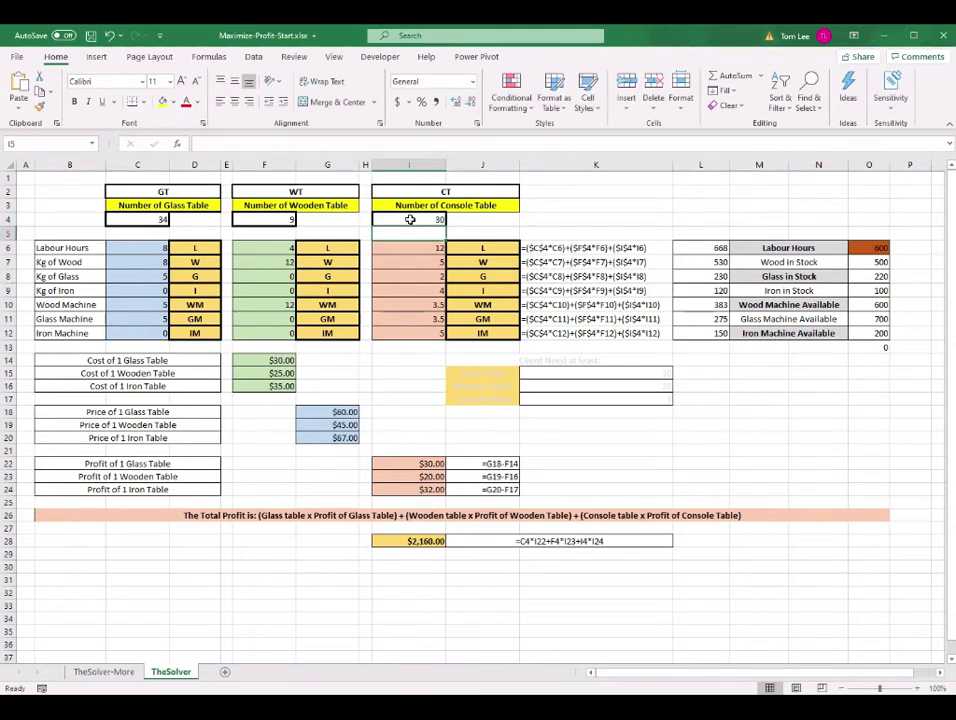
left_click(870, 247)
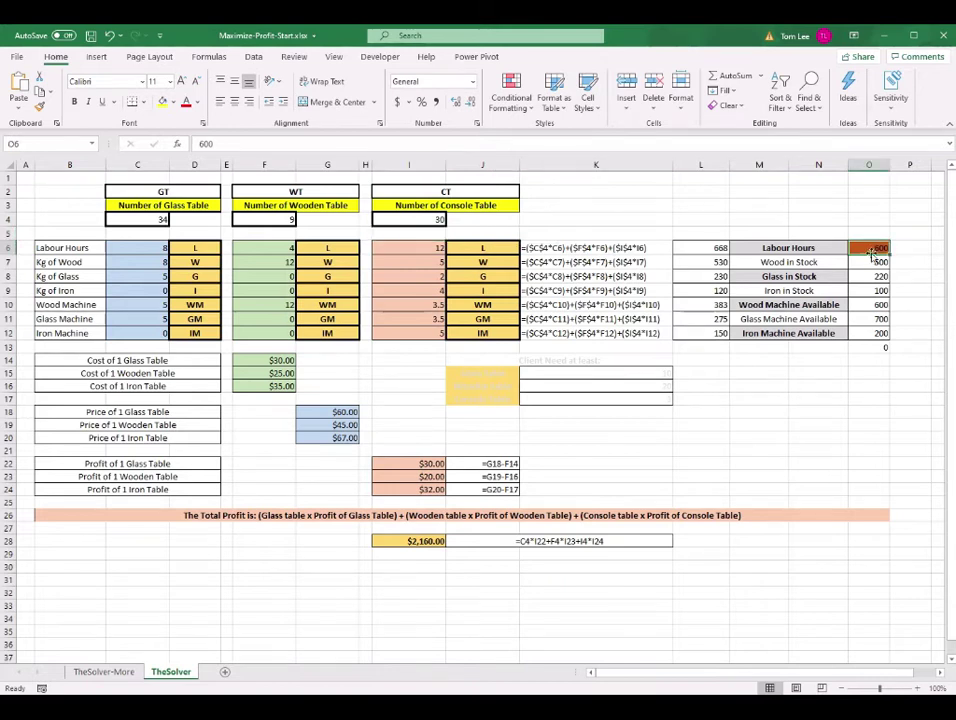
left_click(716, 247)
left_click(866, 248)
left_click(708, 248)
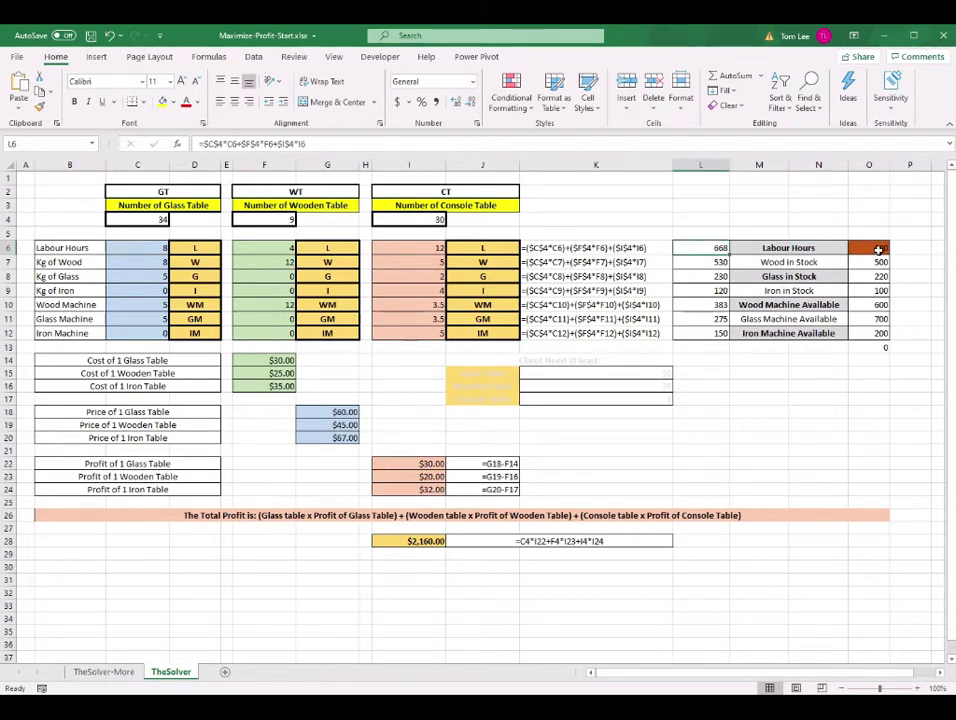
left_click(417, 221)
type("24")
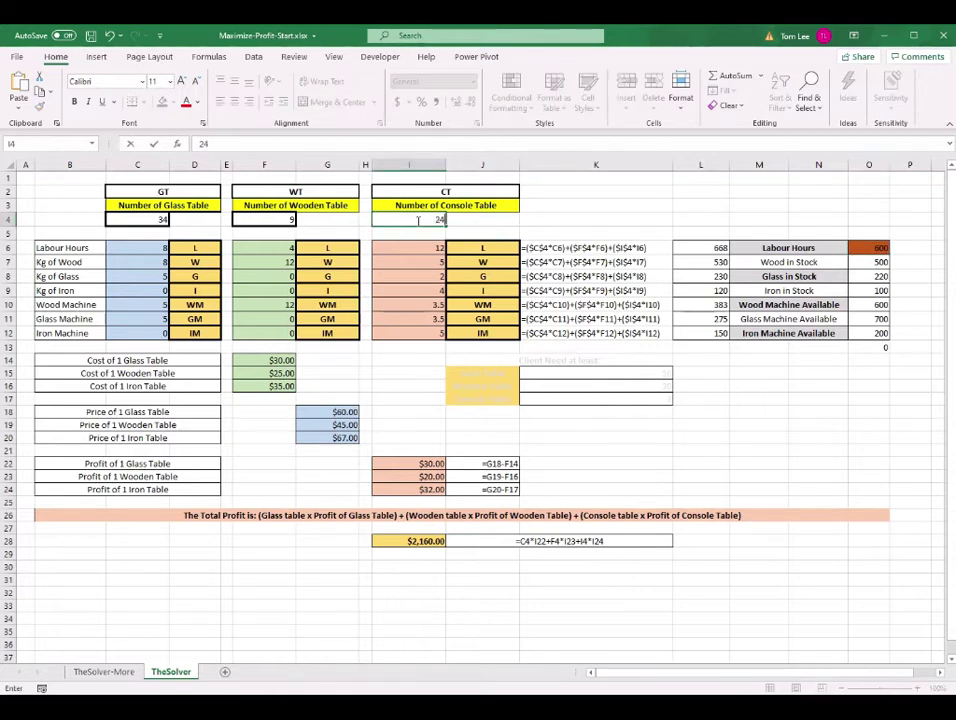
key("Return")
left_click(879, 248)
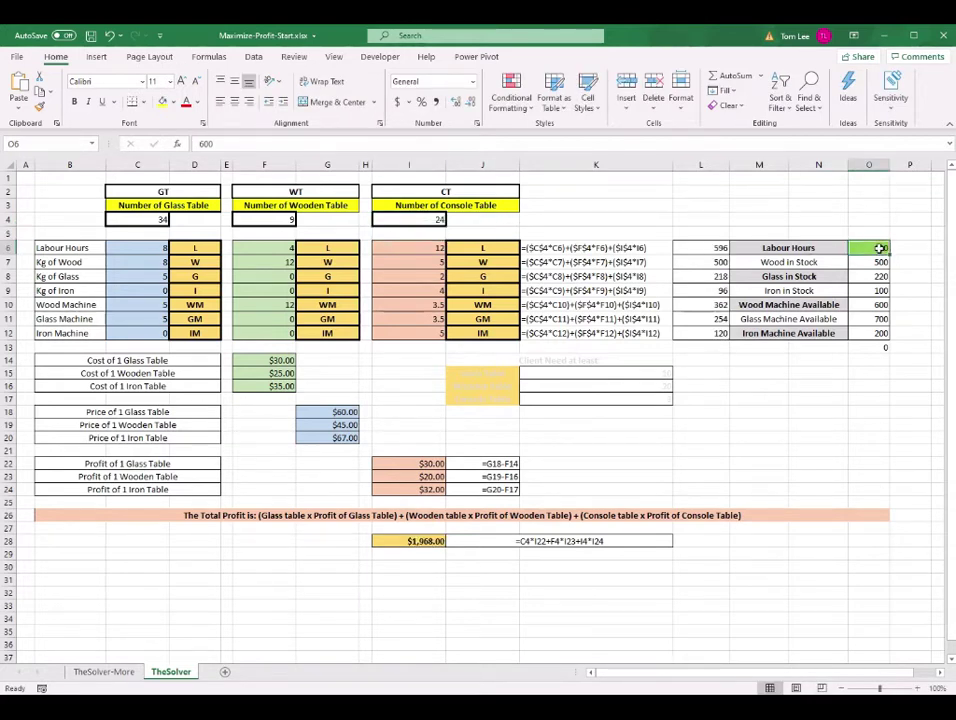
Format-paint O6's colour rules onto each limit cell O7 through O12, then check the column.
left_click(38, 112)
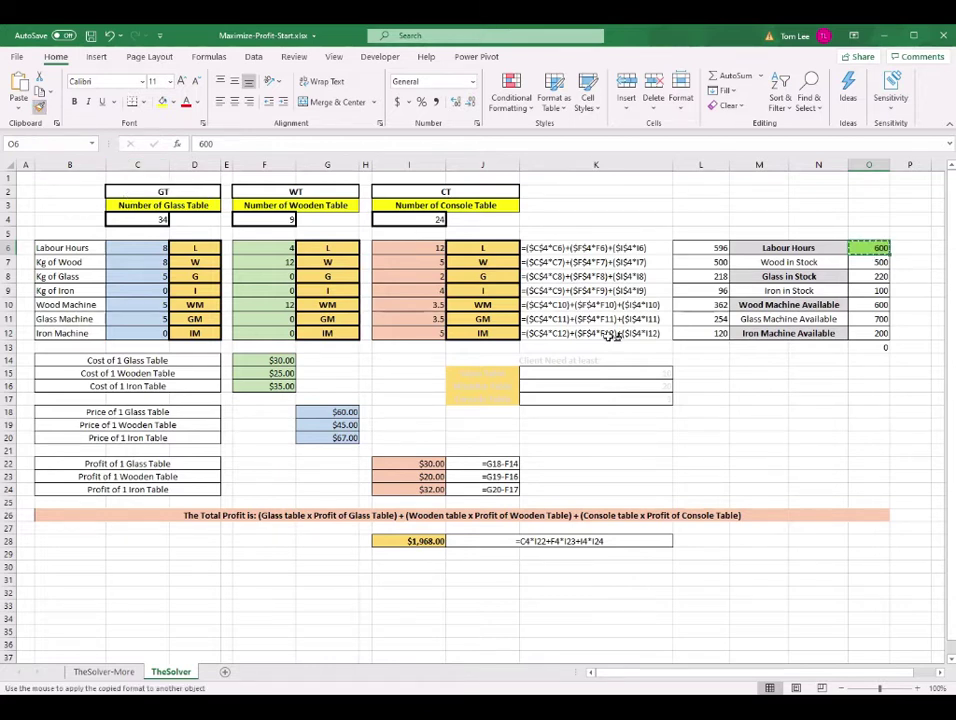
left_click(878, 262)
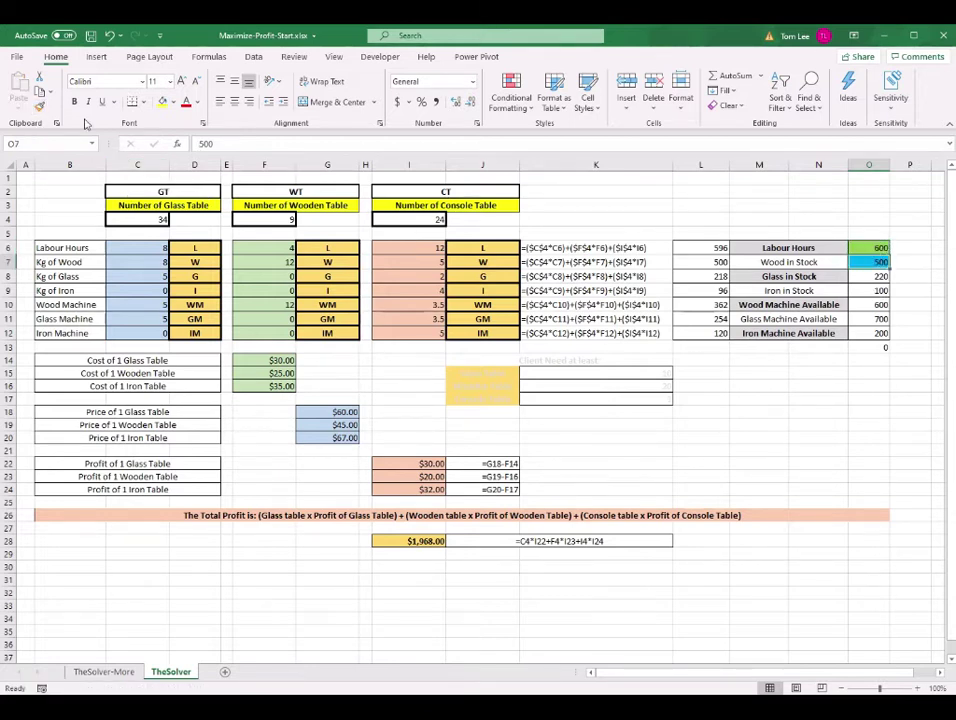
left_click(40, 110)
left_click(882, 277)
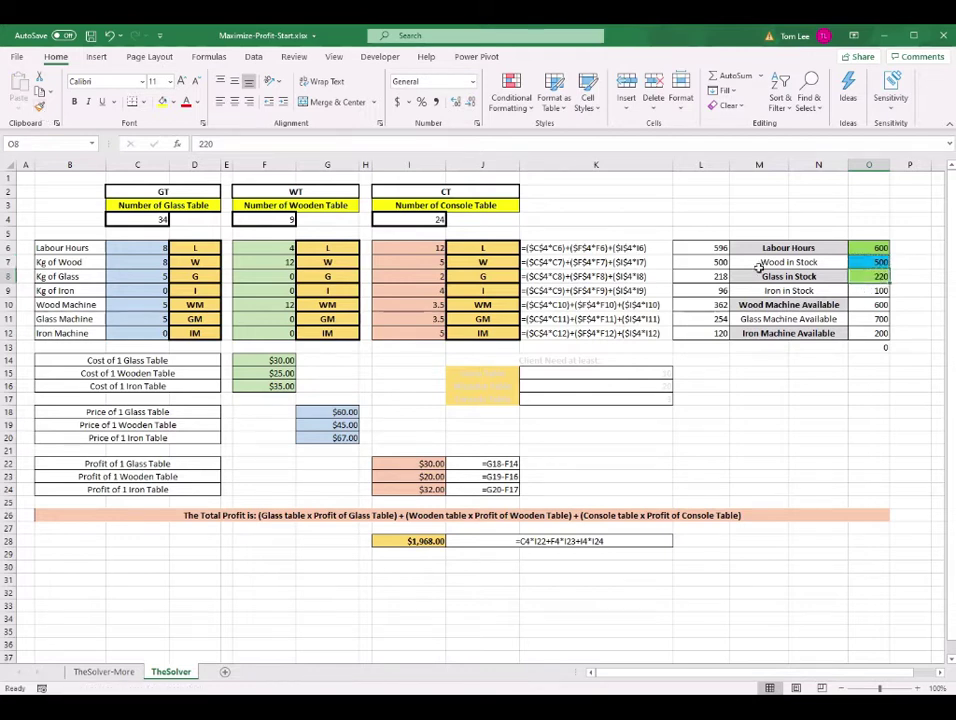
left_click(40, 108)
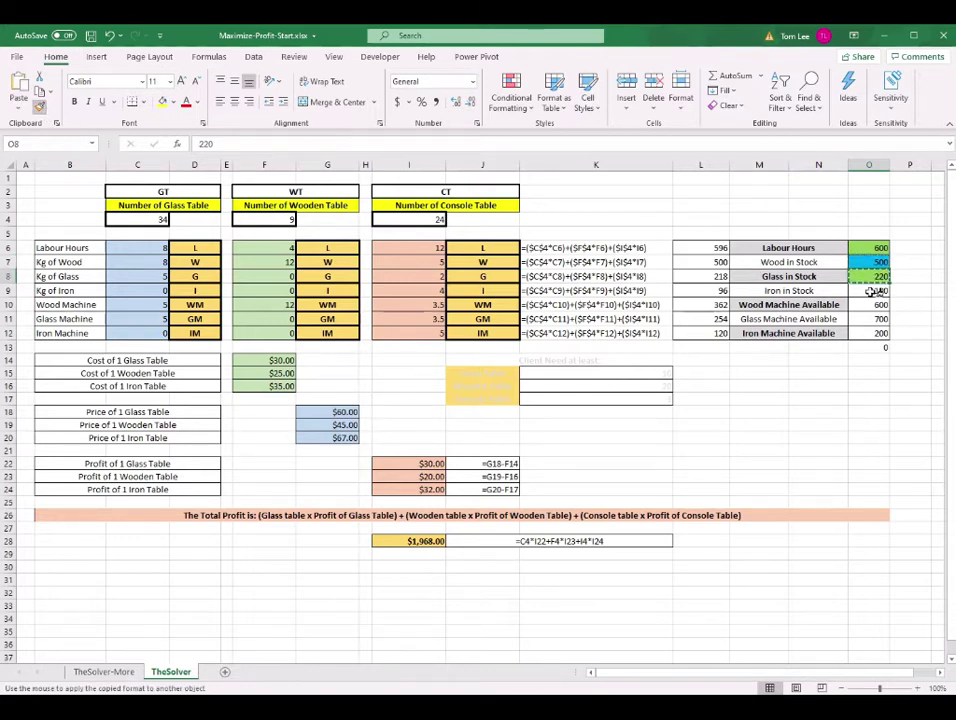
left_click(878, 291)
left_click(40, 108)
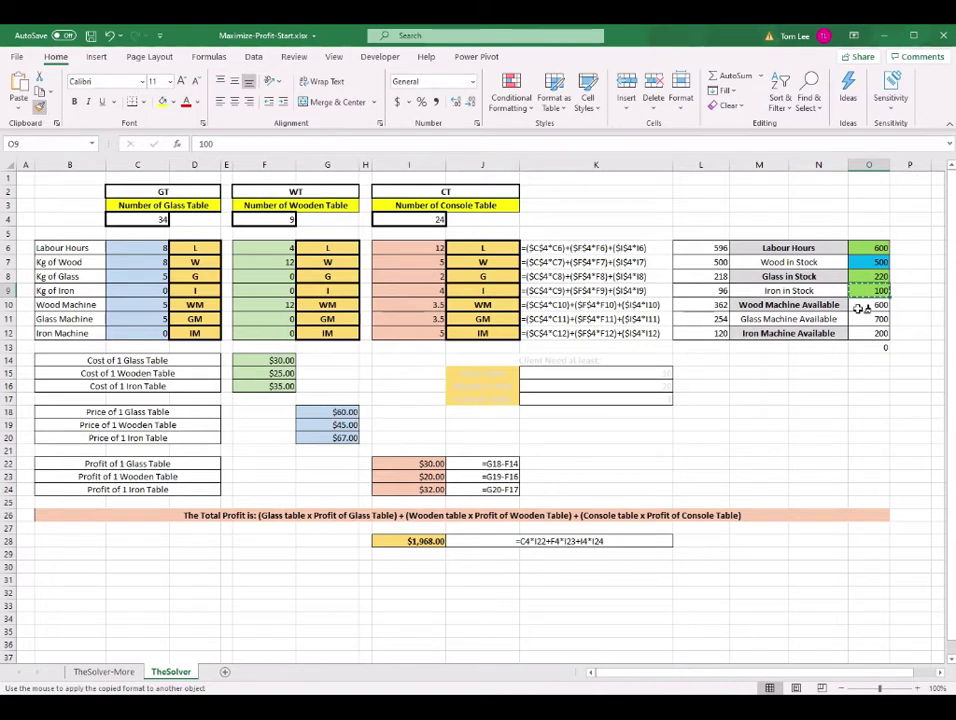
left_click(880, 307)
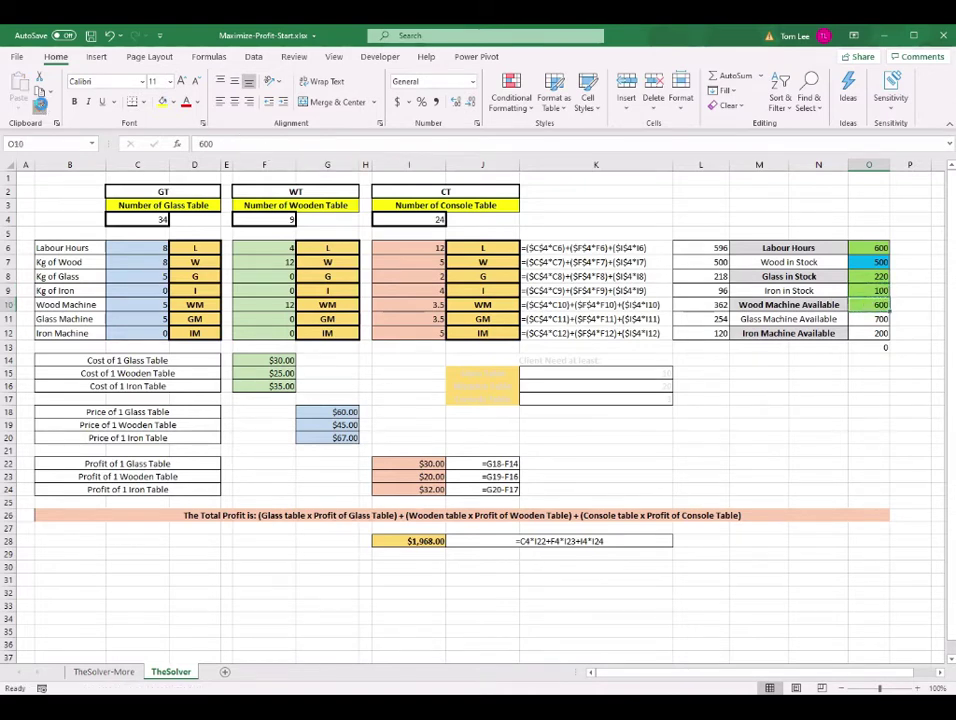
left_click(40, 108)
left_click(868, 319)
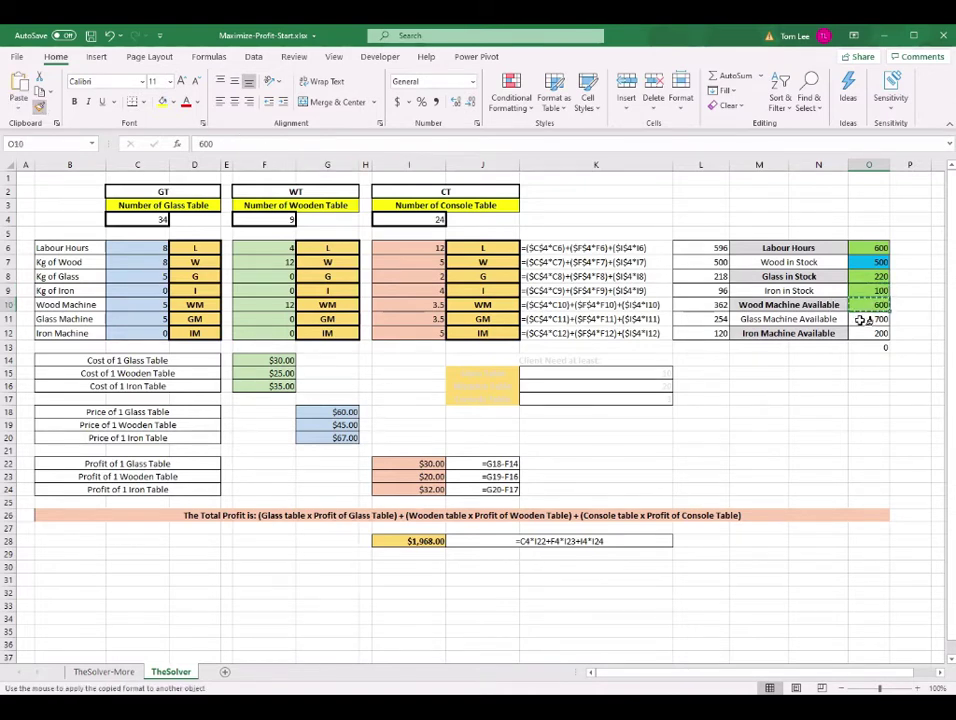
left_click(40, 108)
left_click(875, 333)
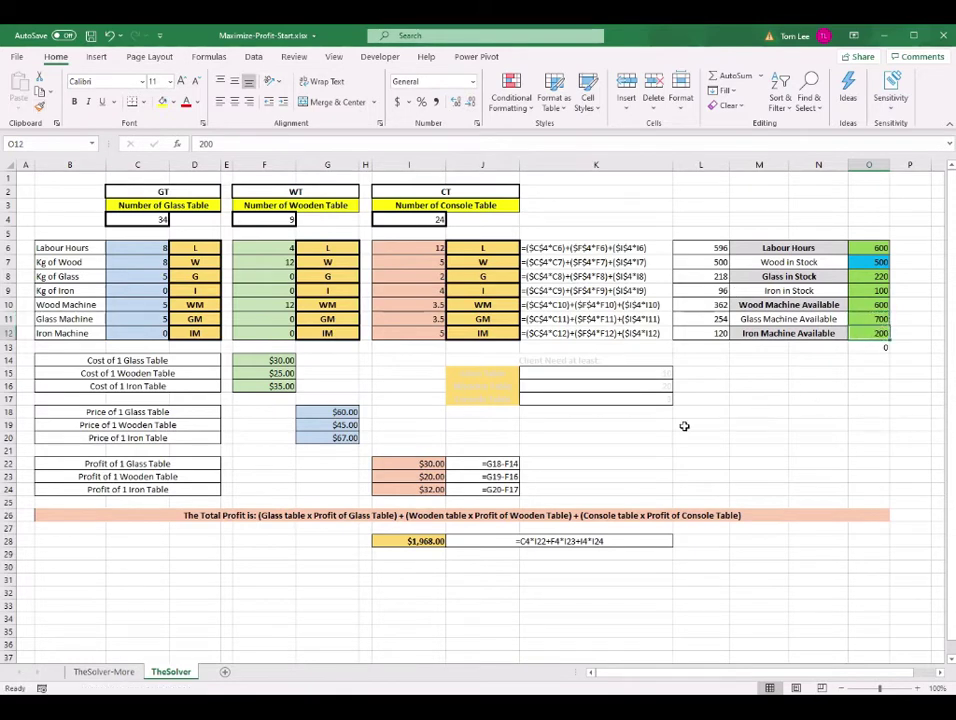
left_click(761, 399)
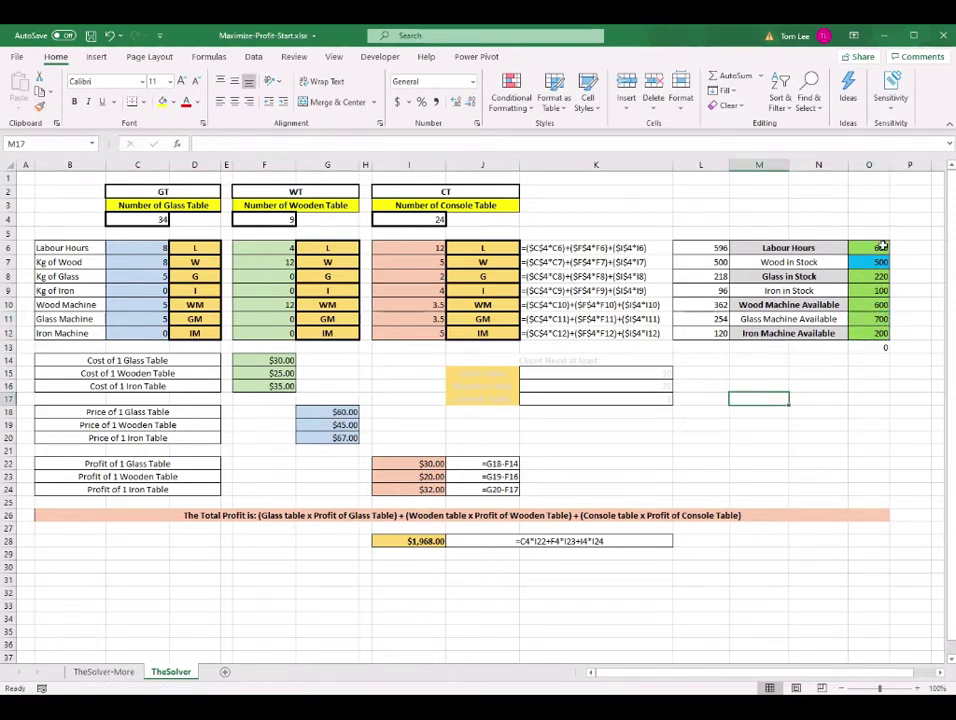
left_click_drag(882, 293, 876, 347)
left_click(868, 262)
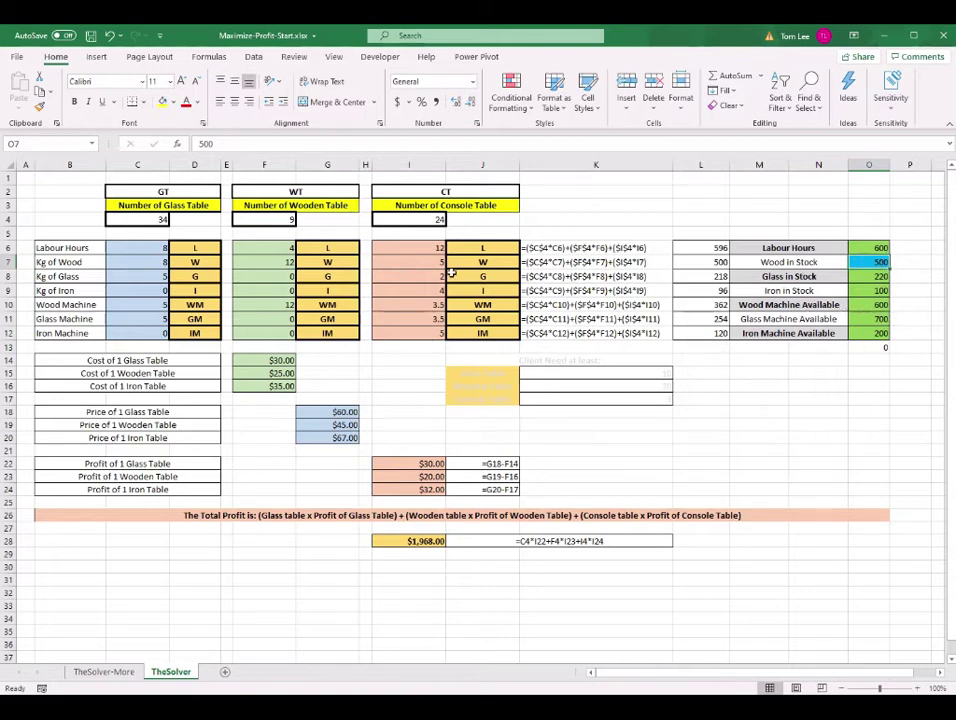
Set wooden tables in F4 to 20 and check the labour and wood limits now flagged red.
left_click(283, 231)
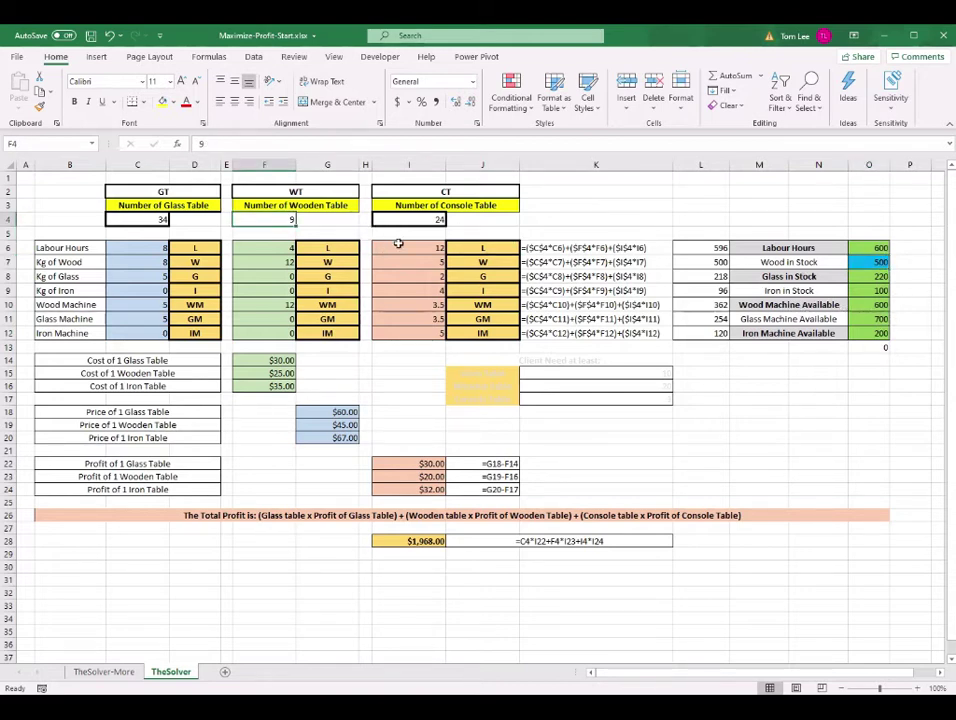
type("20")
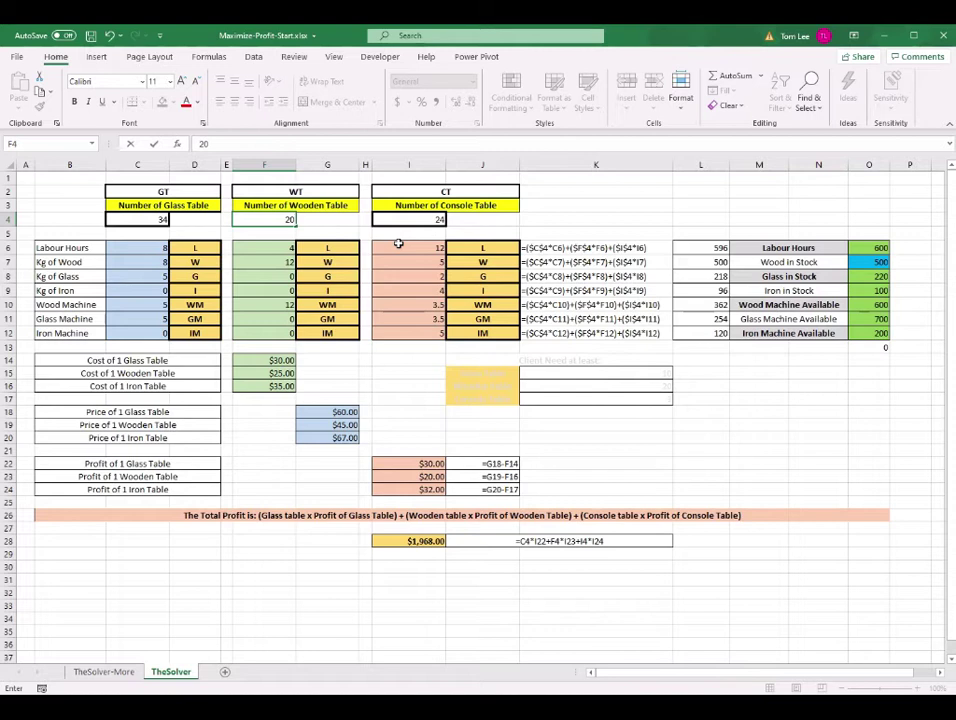
key("Return")
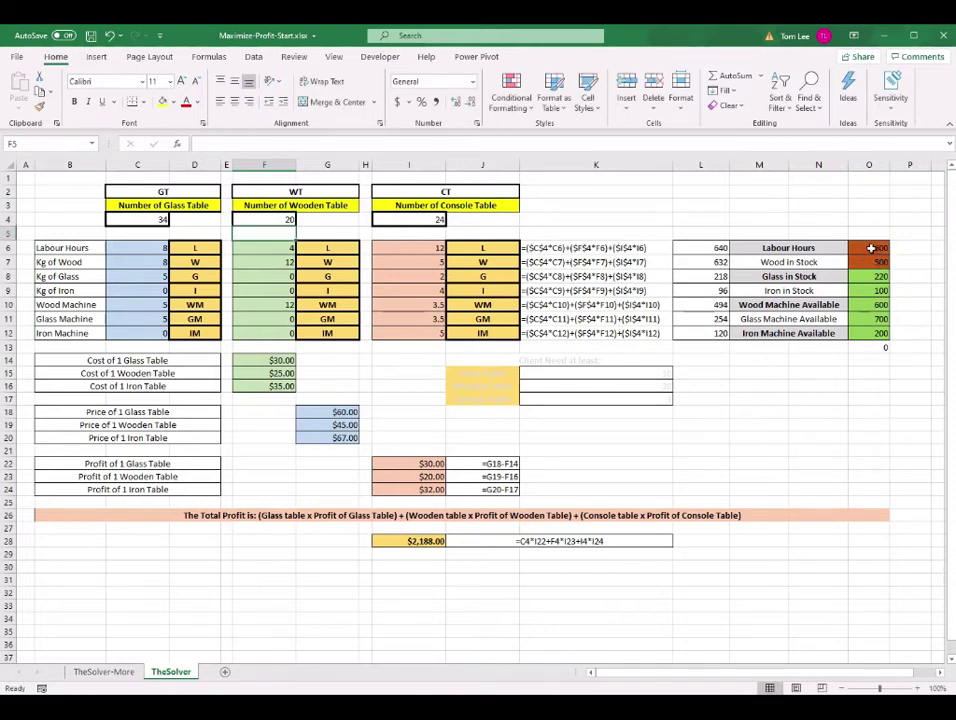
left_click_drag(871, 248, 875, 261)
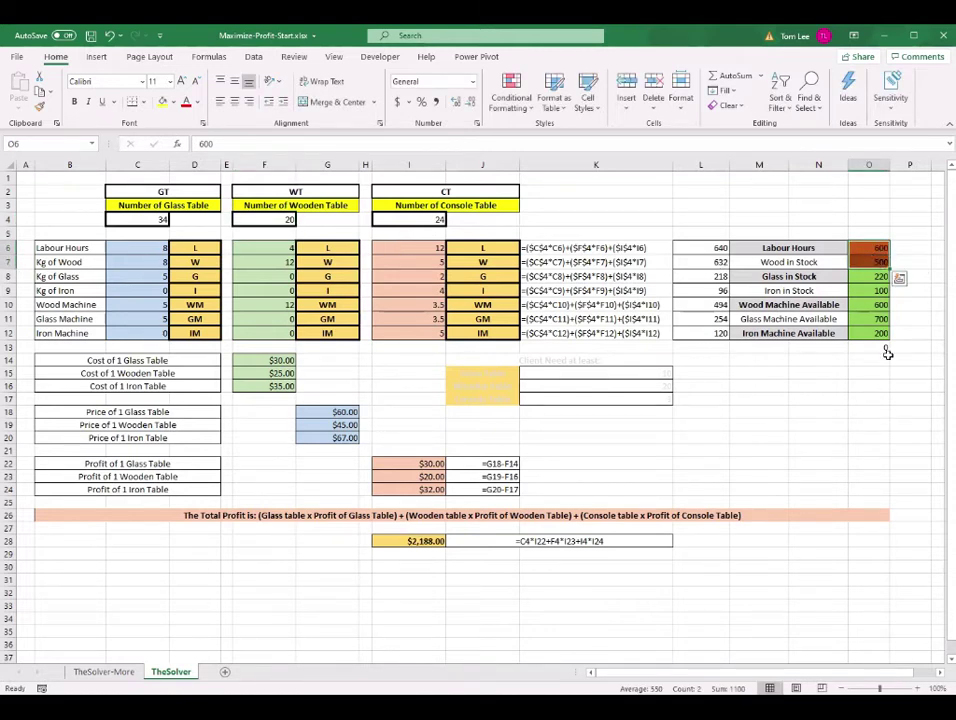
left_click(818, 360)
Review the slide defining the table variables, then return to the Maximize-Profit-Start workbook.
key("alt+Tab")
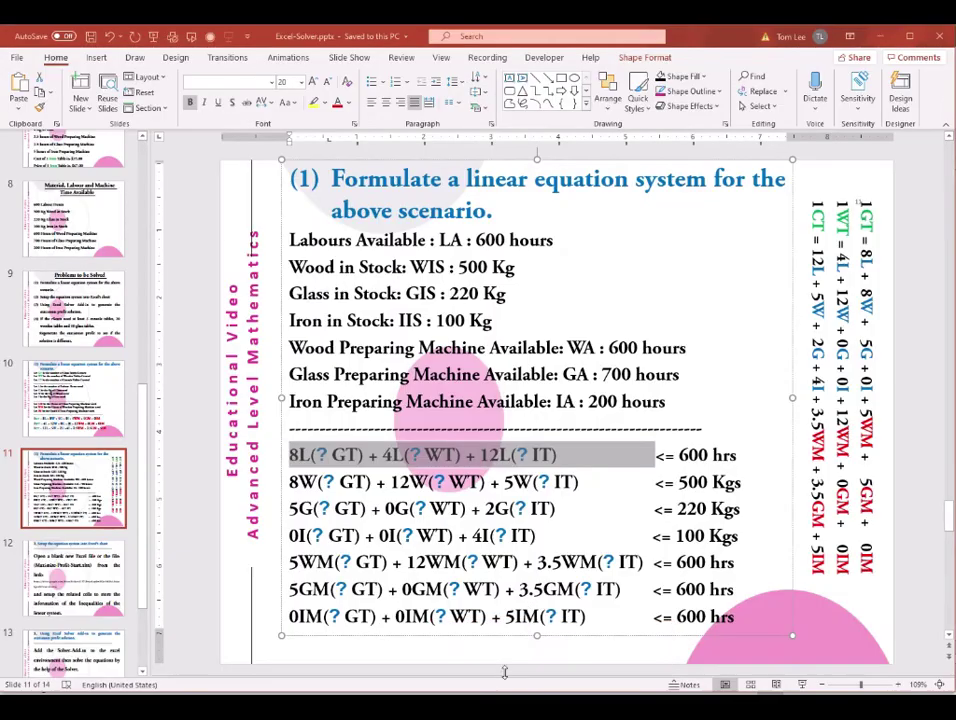
left_click(649, 314)
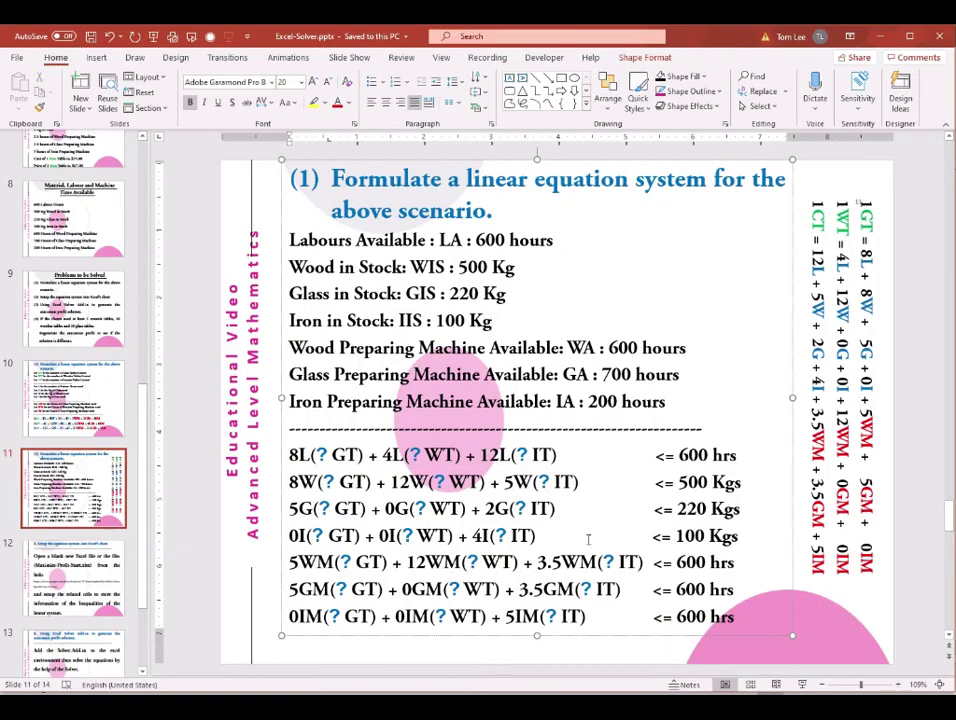
key("Page_Up")
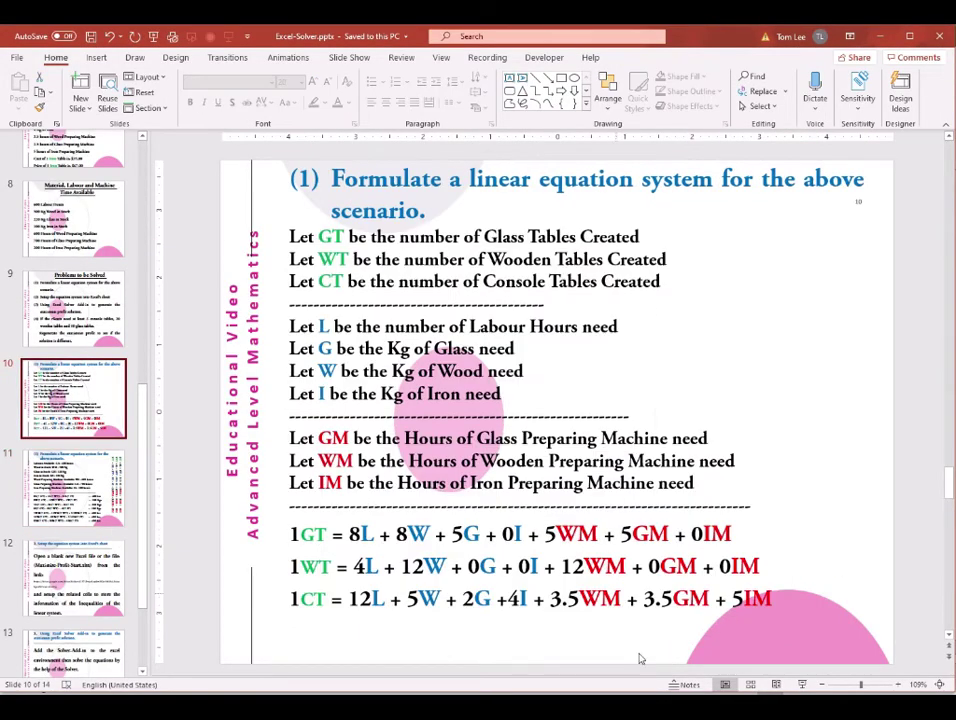
mouse_move(636, 688)
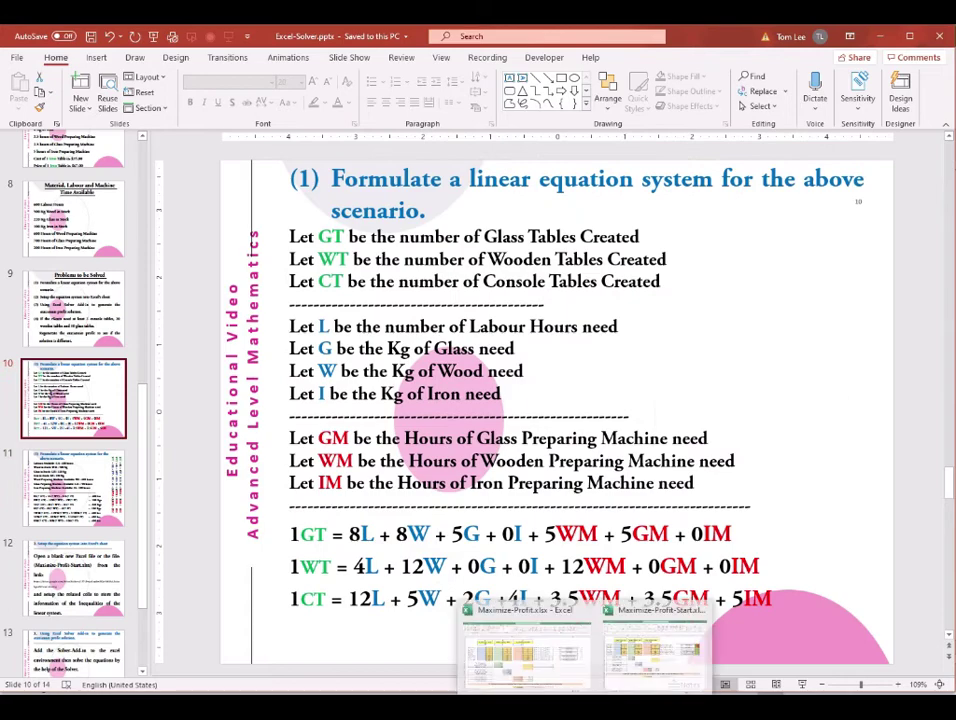
left_click(661, 670)
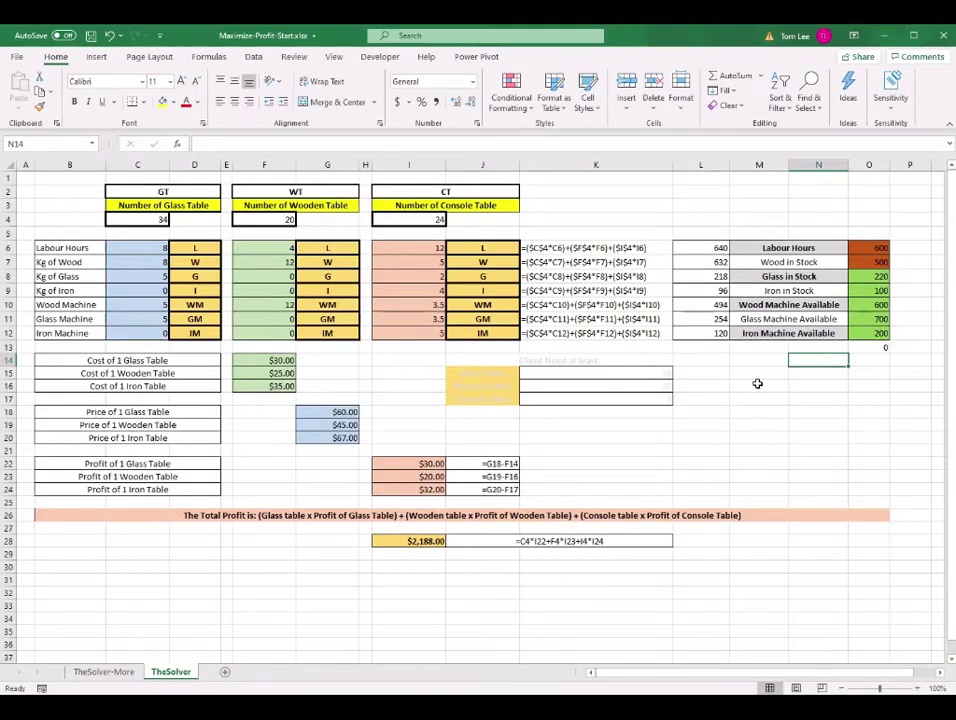
Reset the console, wooden and glass table counts in I4, F4 and C4 to 1.
type("1")
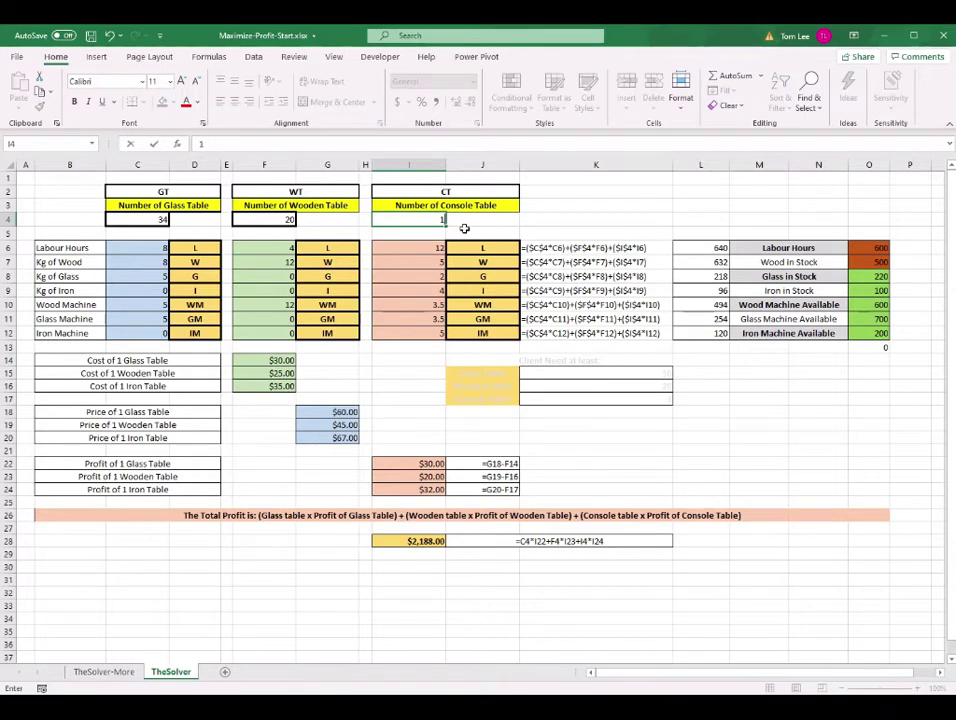
left_click(284, 219)
type("1")
key("Return")
left_click(148, 219)
type("1")
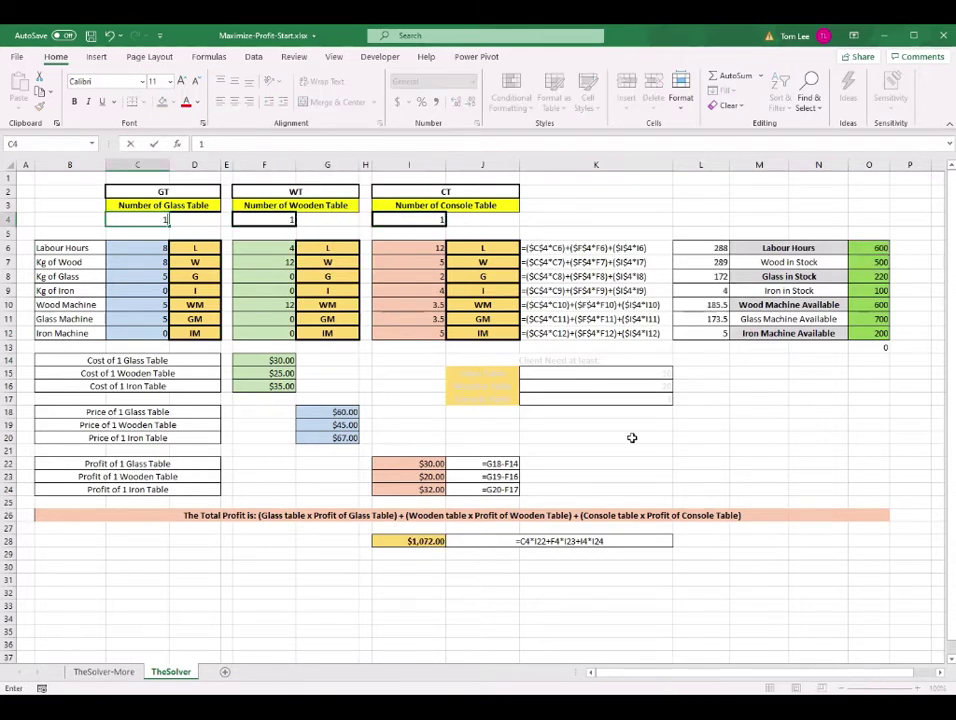
left_click(600, 437)
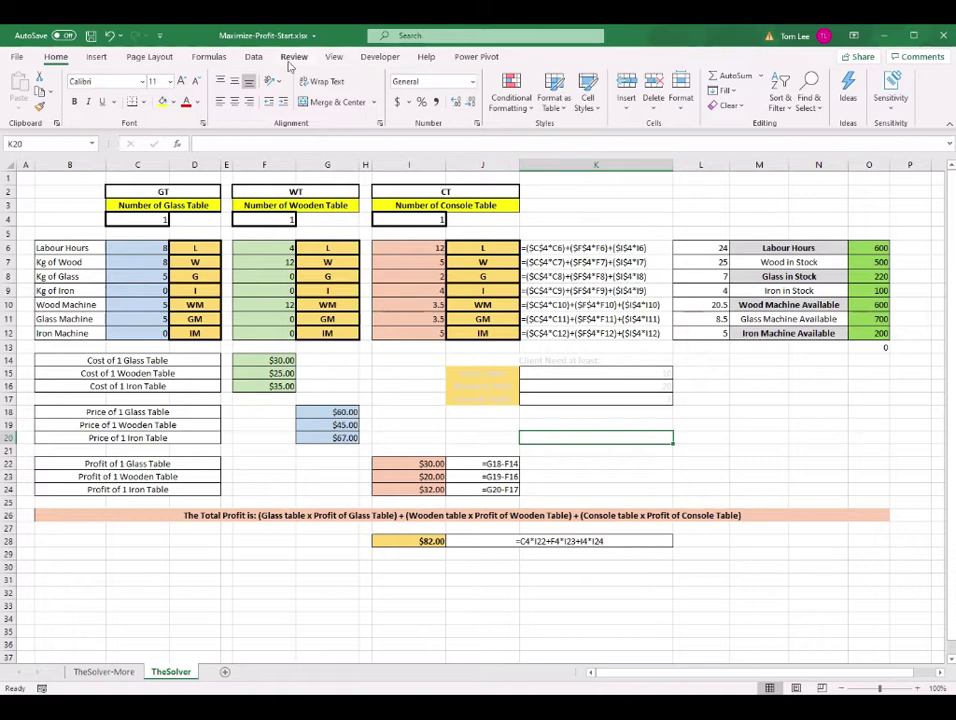
Re-solve with Solver to 34, 9 and 24 tables for $1,968, then move to TheSolver-More.
left_click(253, 57)
left_click(893, 82)
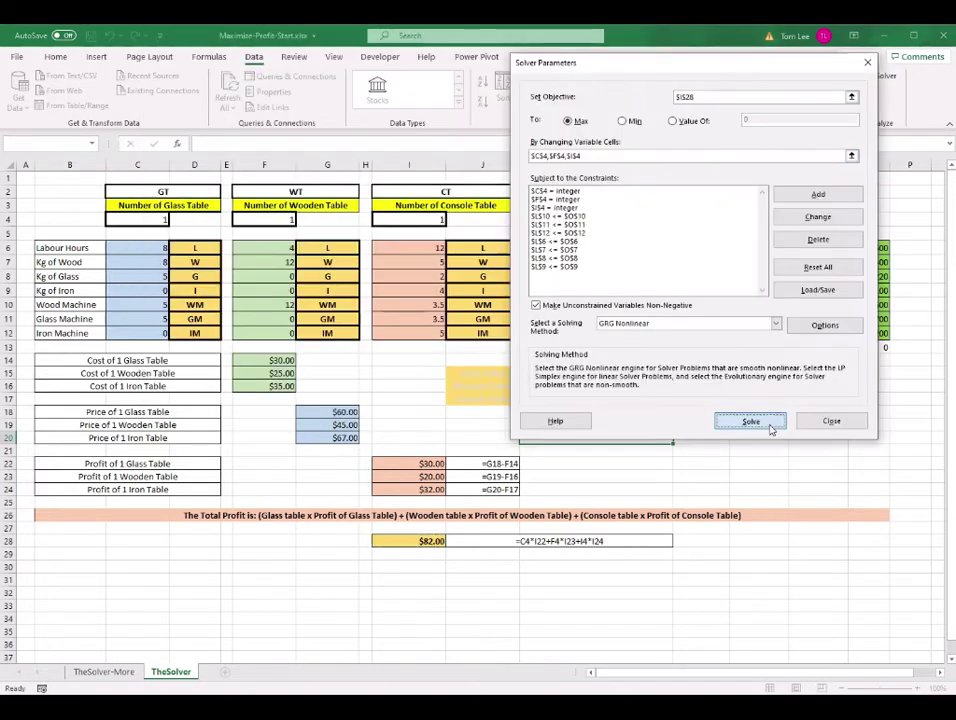
left_click(771, 430)
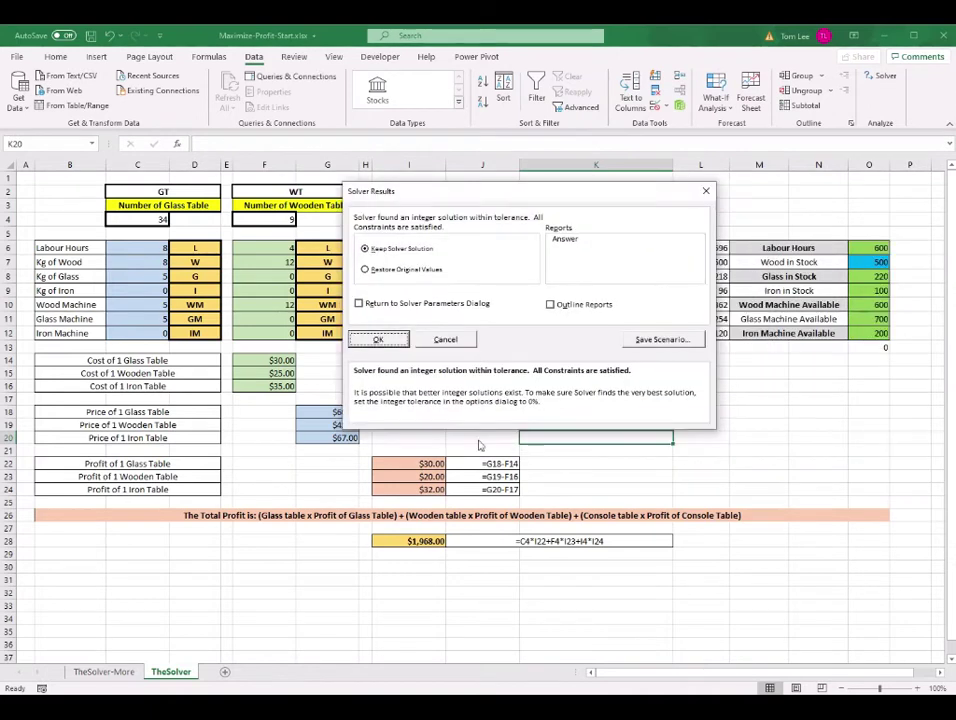
left_click(372, 338)
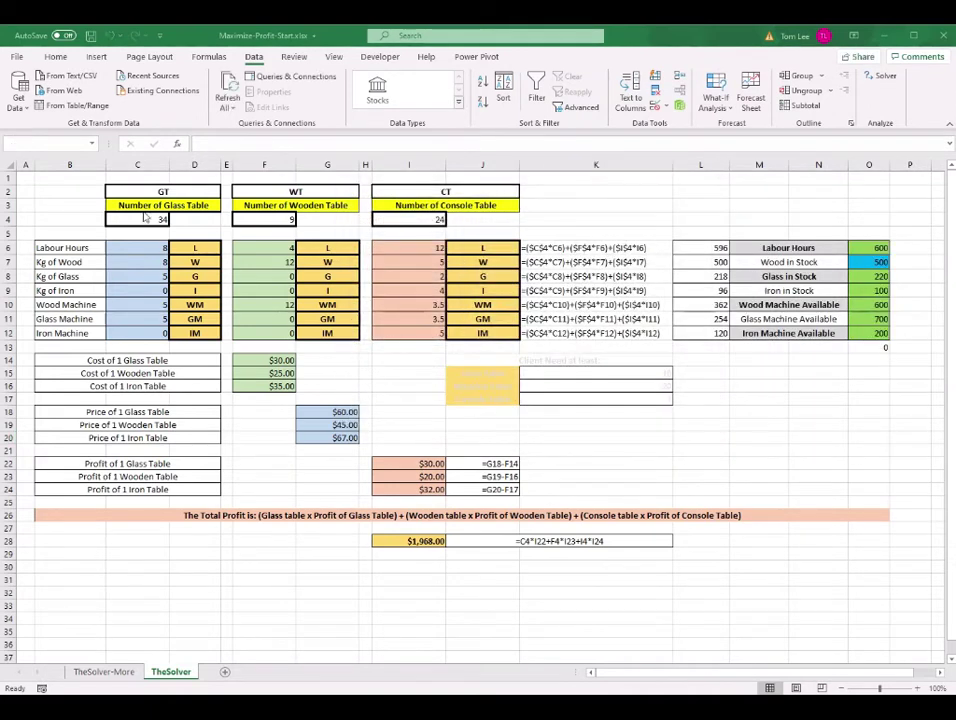
left_click(420, 219)
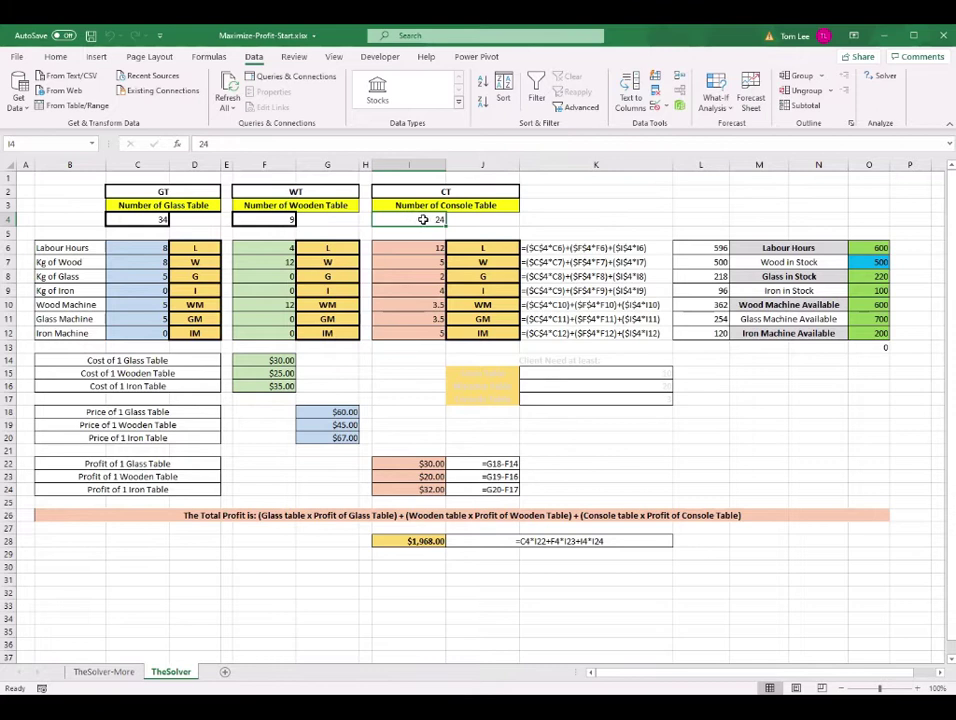
left_click(428, 541)
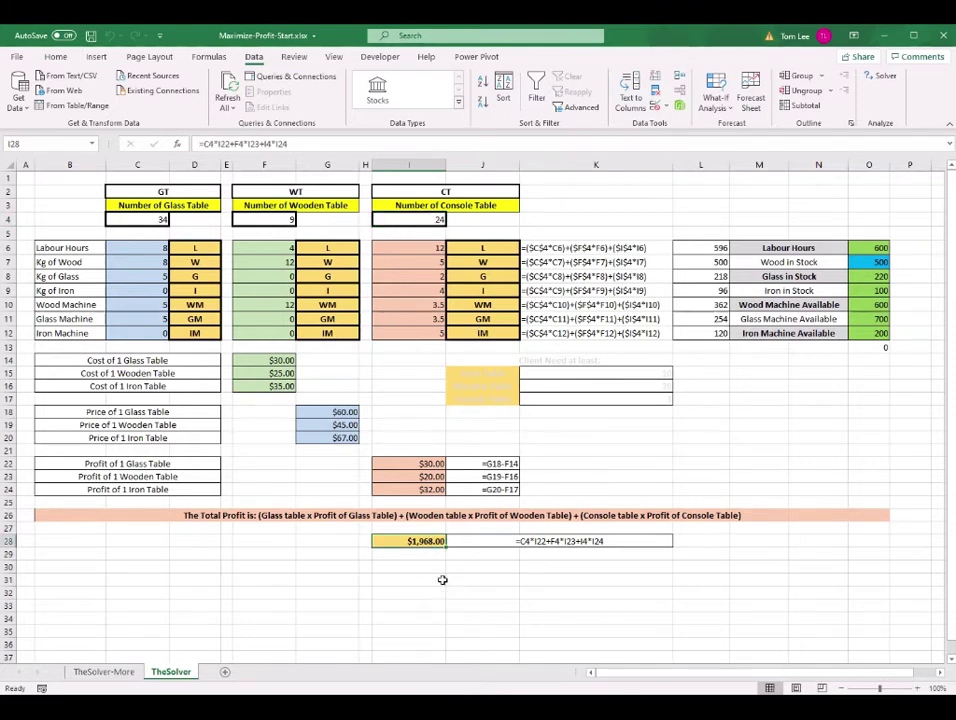
left_click(758, 424)
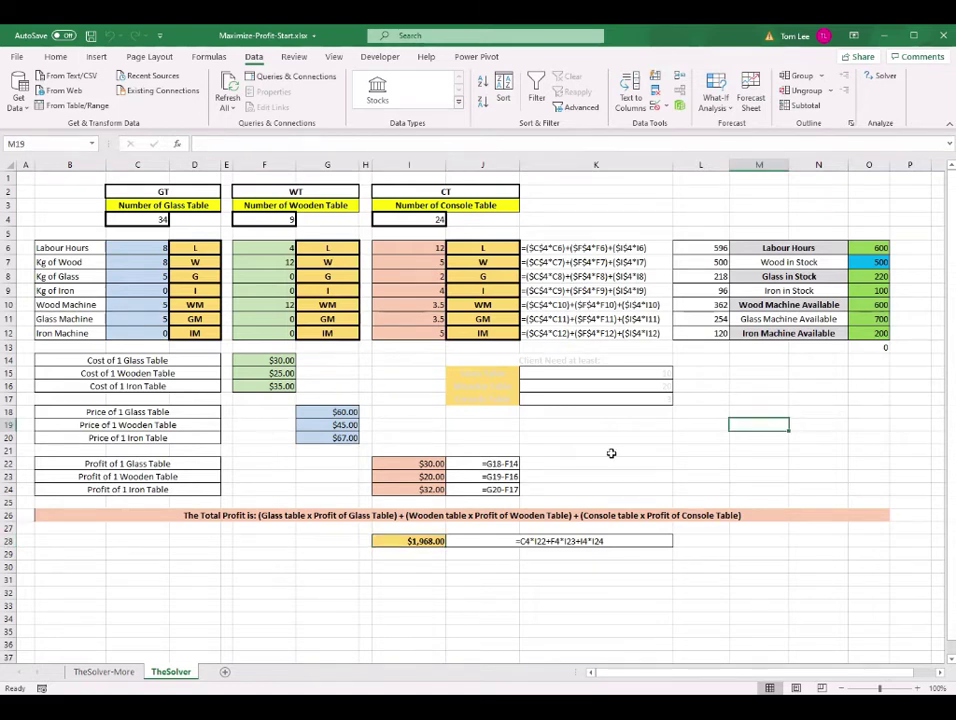
left_click(103, 671)
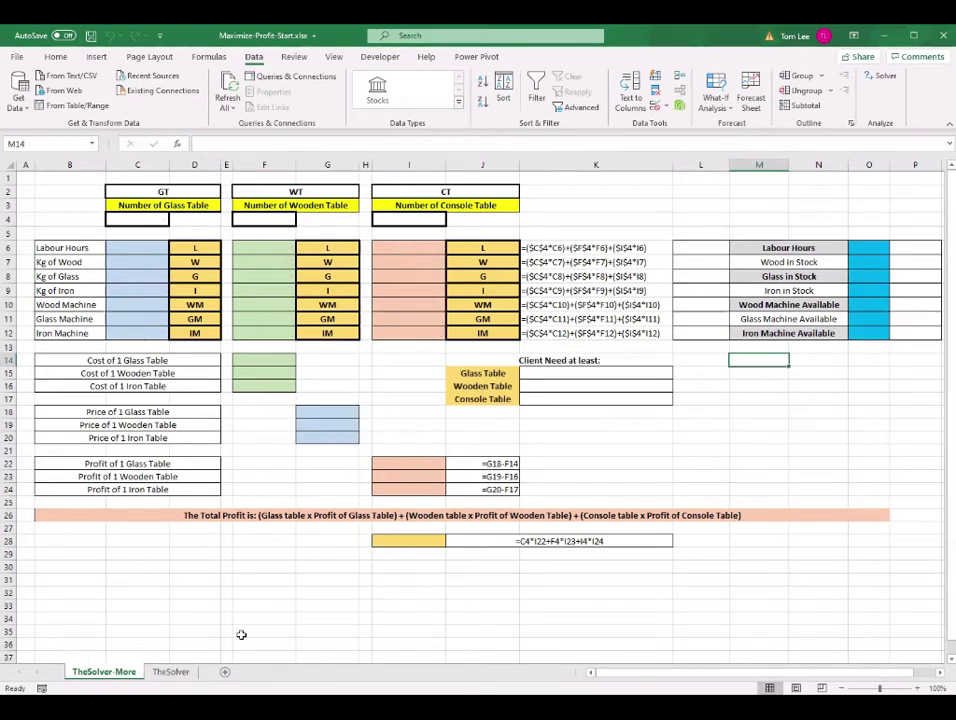
Inspect the empty Client Need at least entries, then go back to TheSolver and switch to PowerPoint.
left_click_drag(505, 368, 620, 399)
left_click(595, 437)
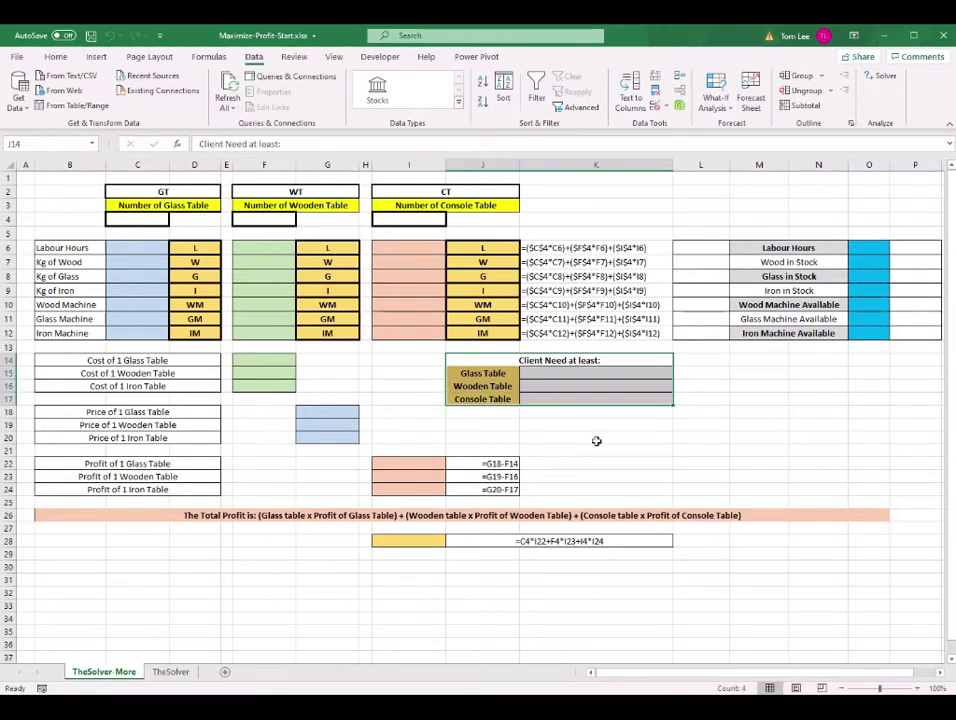
left_click(634, 386)
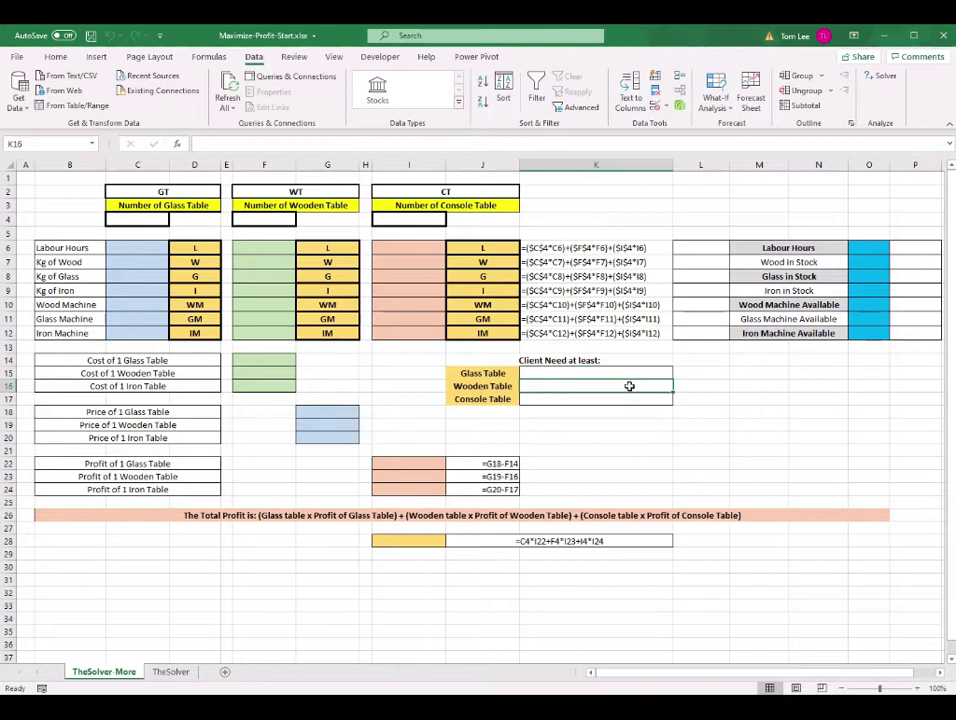
left_click(631, 398)
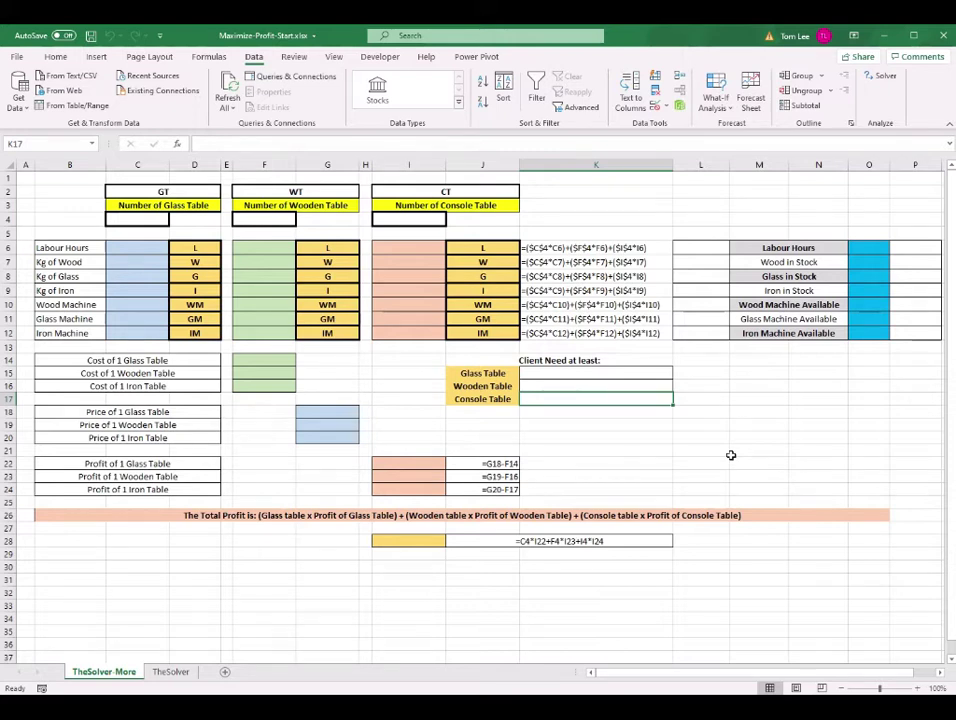
left_click(171, 672)
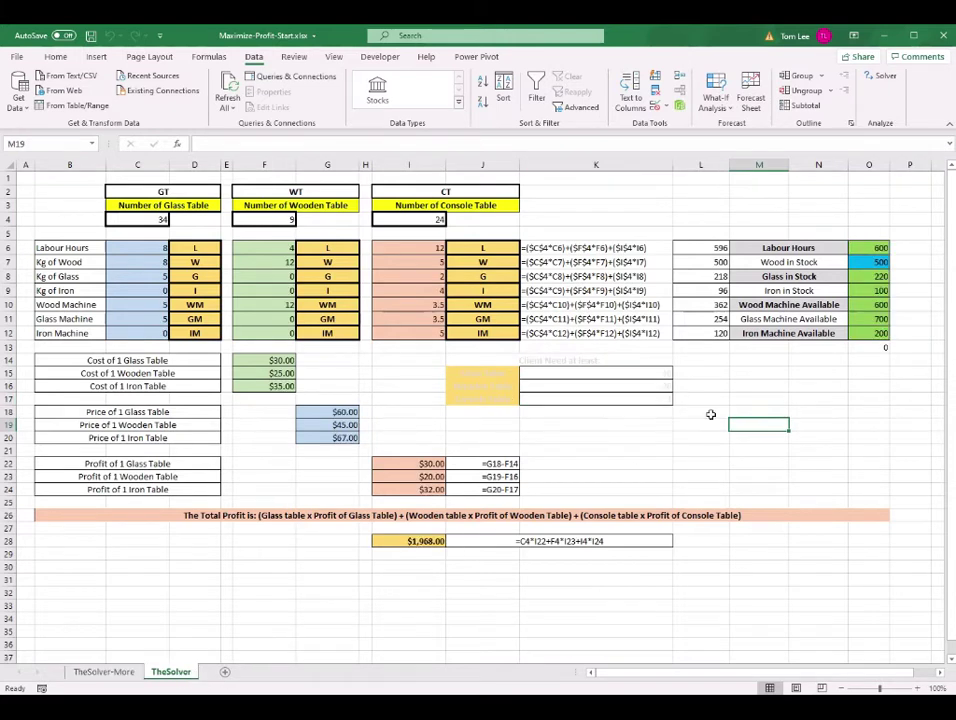
left_click(819, 374)
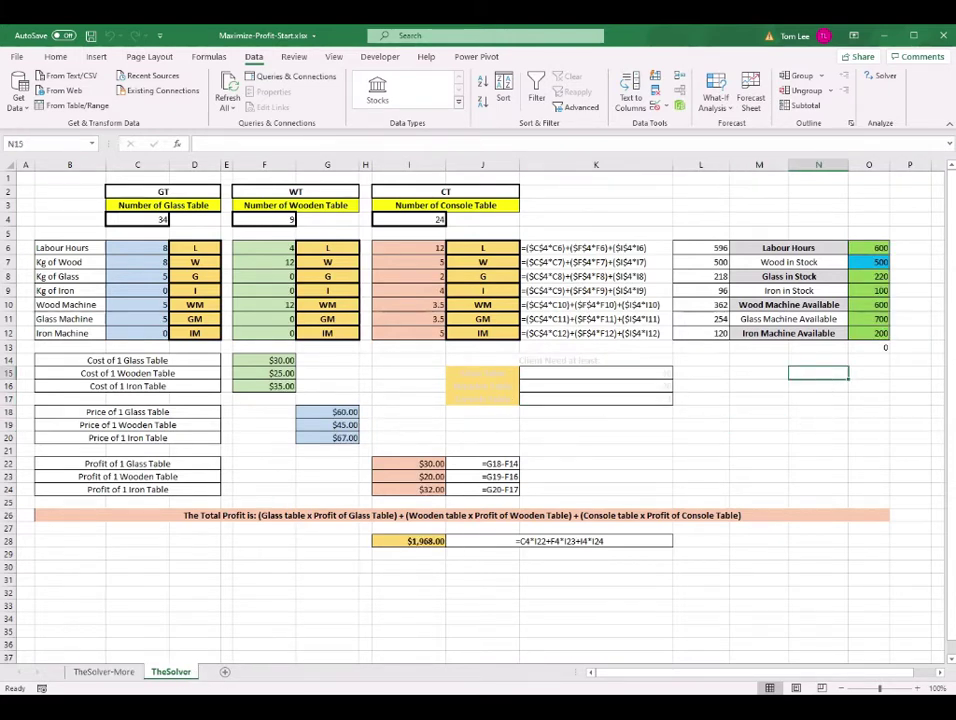
key("alt+Tab")
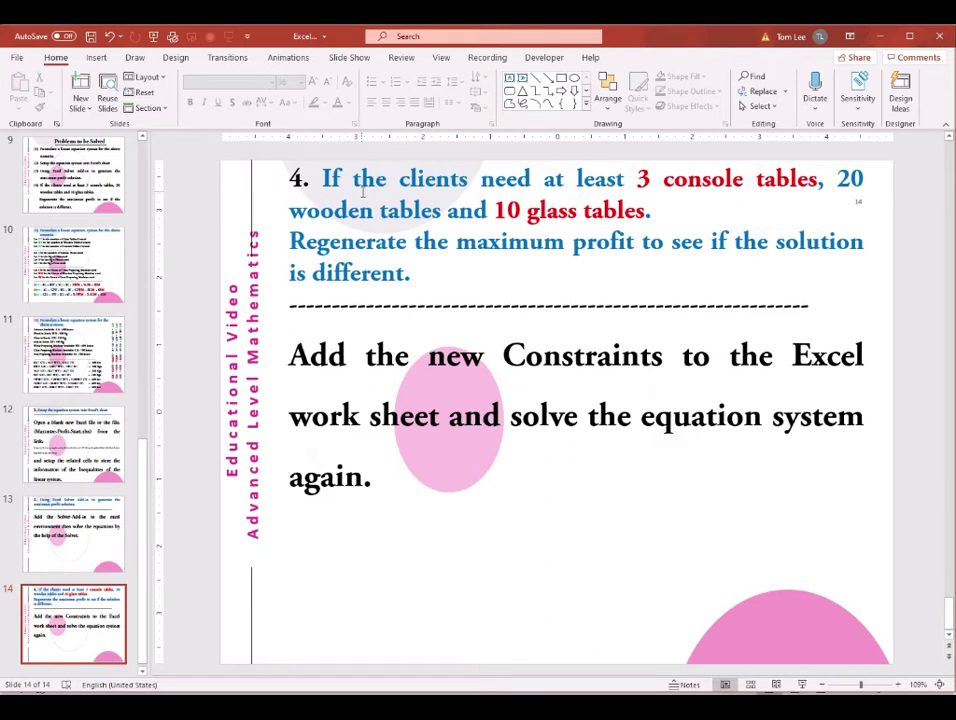
Highlight the 3 console and 10 glass table minimums on slide 14, then return to Excel.
left_click_drag(638, 180, 813, 188)
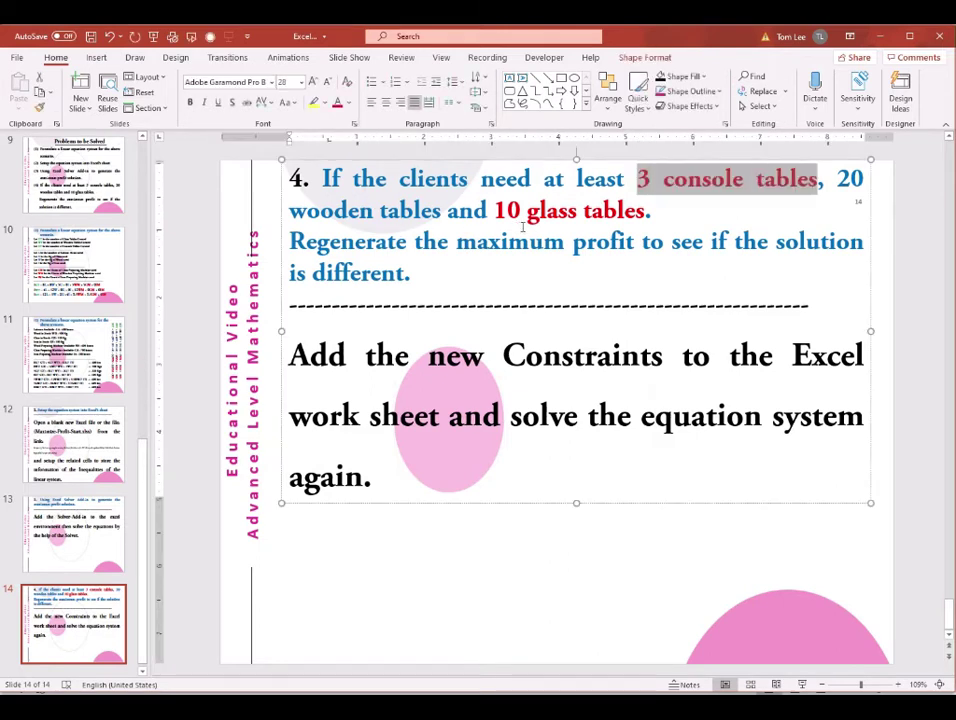
left_click_drag(495, 211, 632, 213)
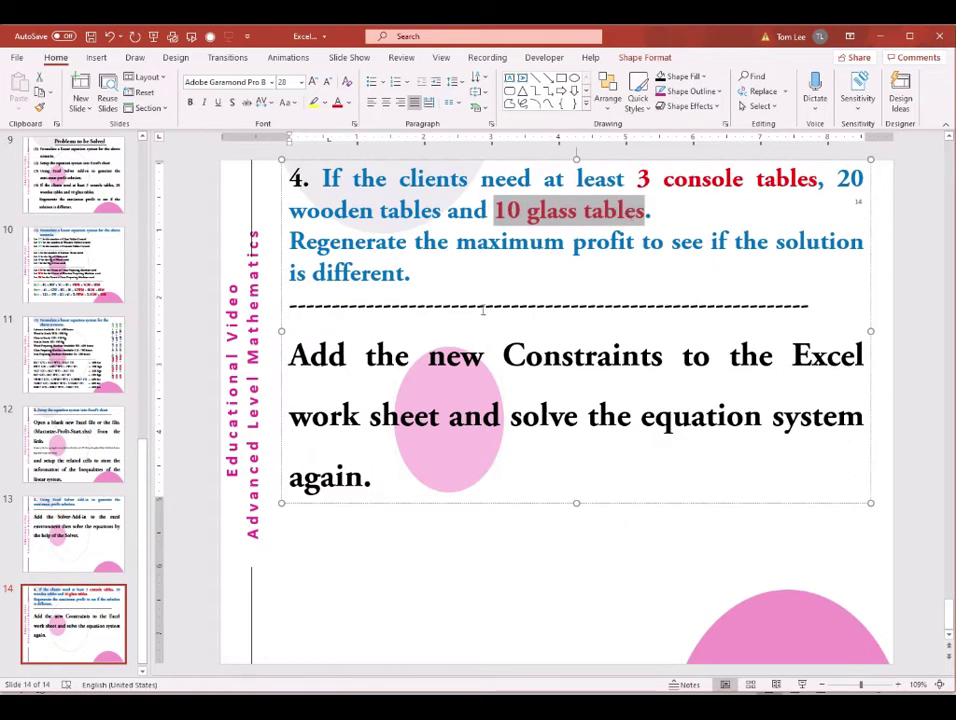
left_click(444, 272)
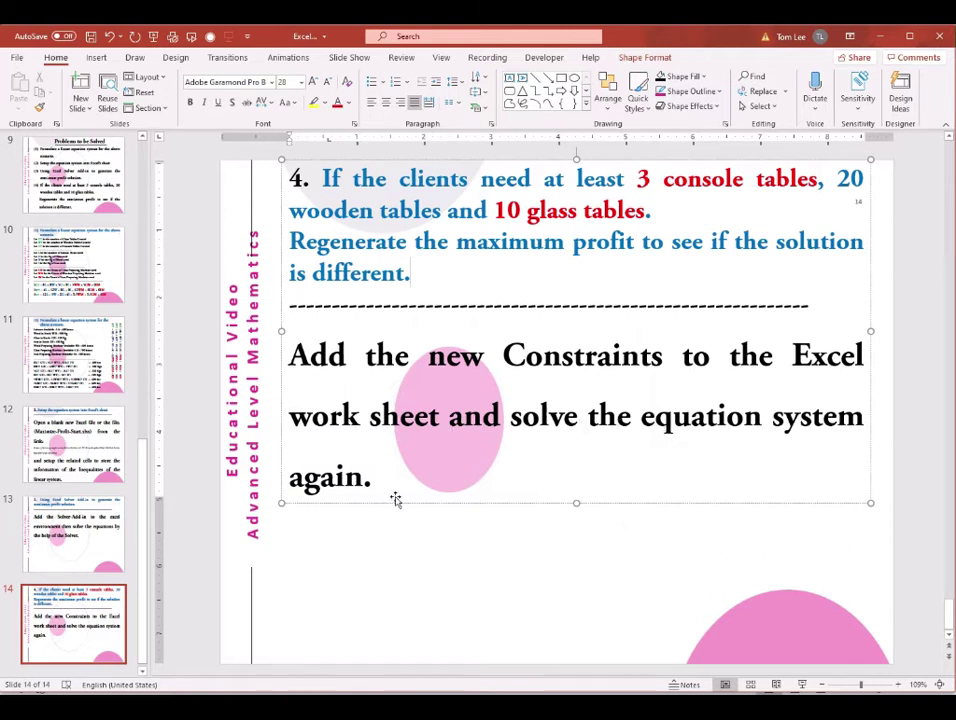
mouse_move(529, 655)
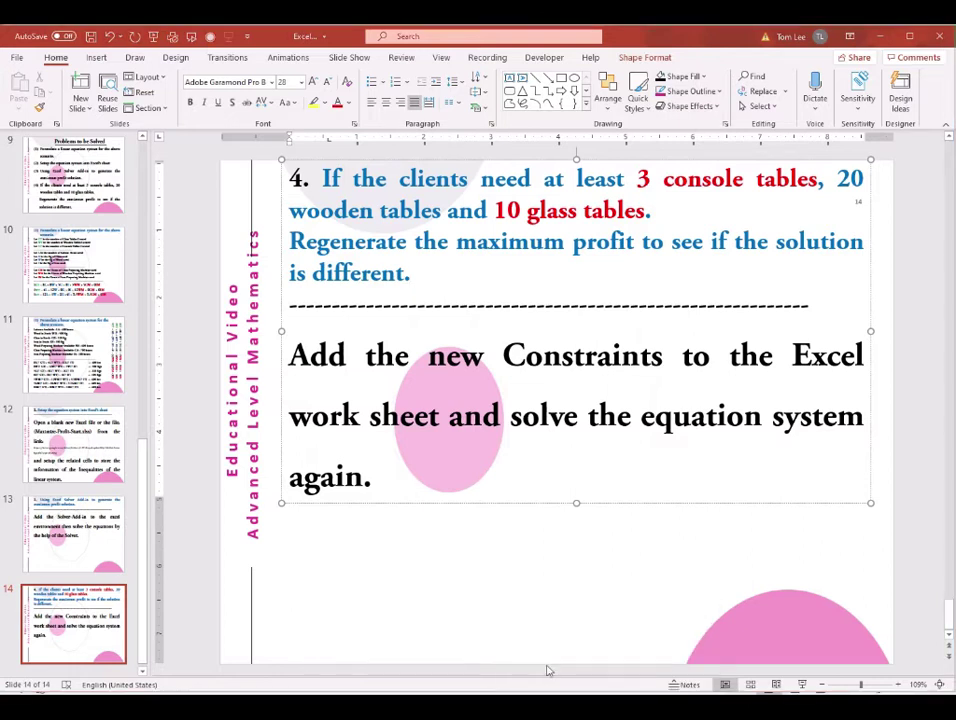
left_click(669, 658)
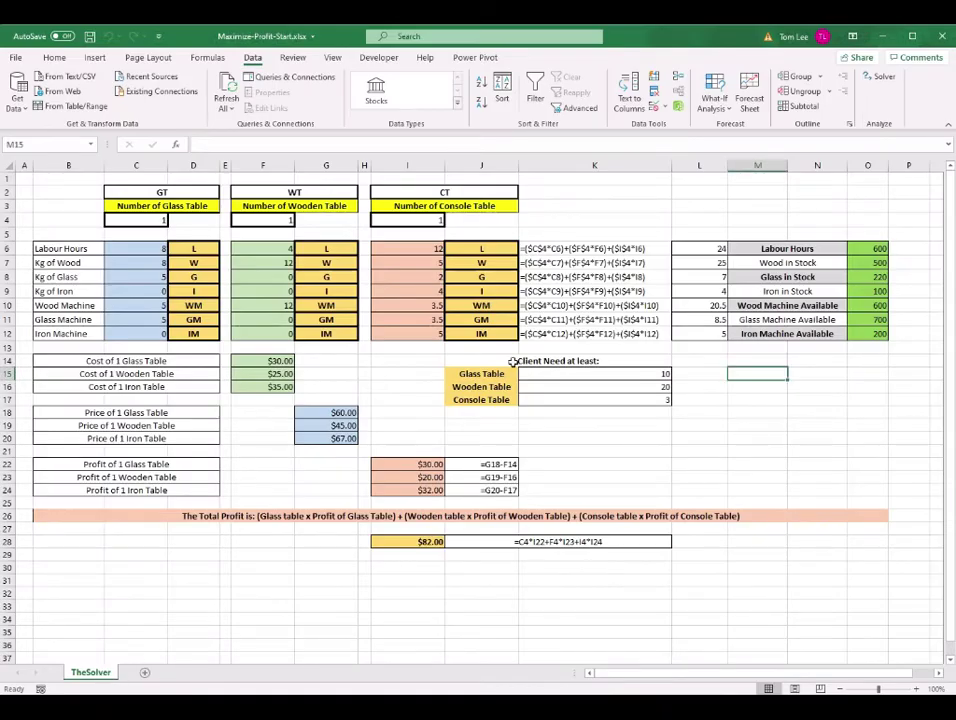
Duplicate the TheSolver sheet using Move or Copy with Create a copy ticked.
right_click(99, 677)
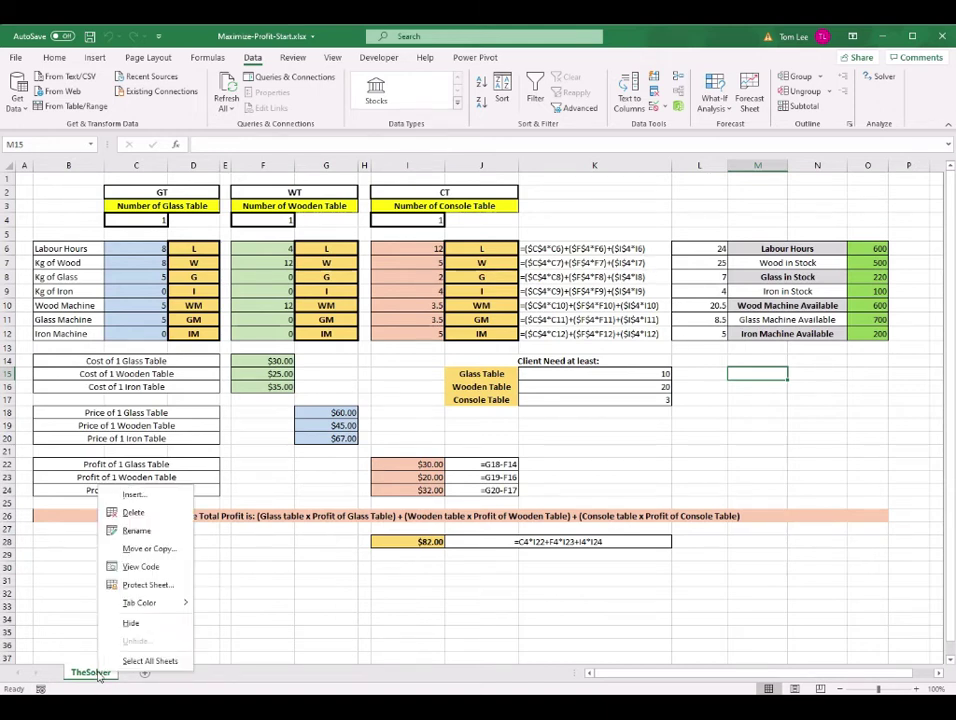
left_click(147, 551)
left_click(380, 429)
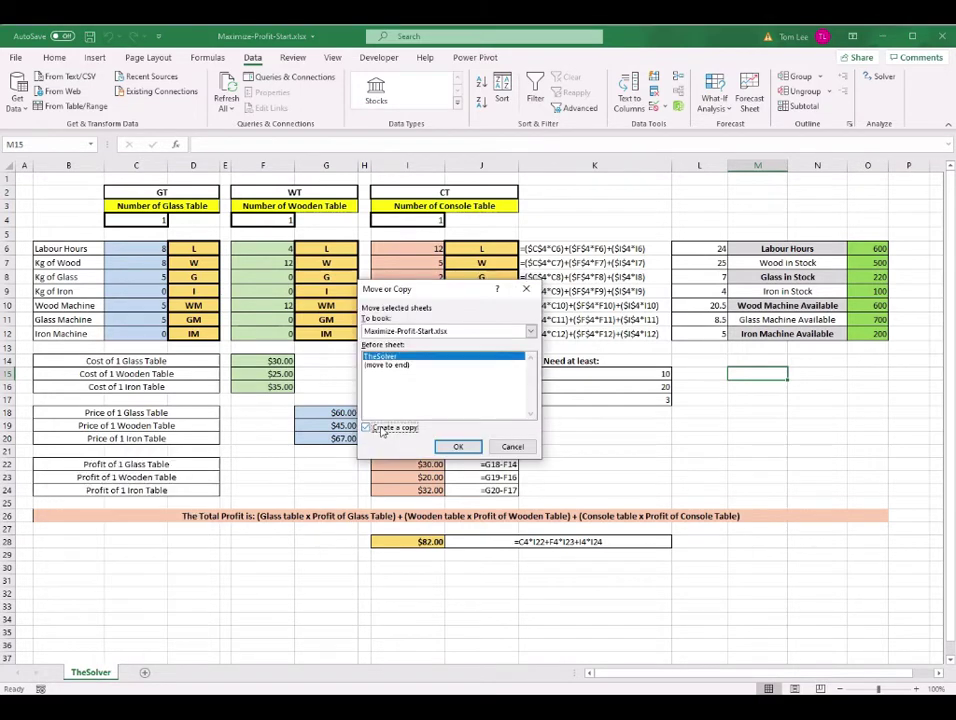
left_click(458, 447)
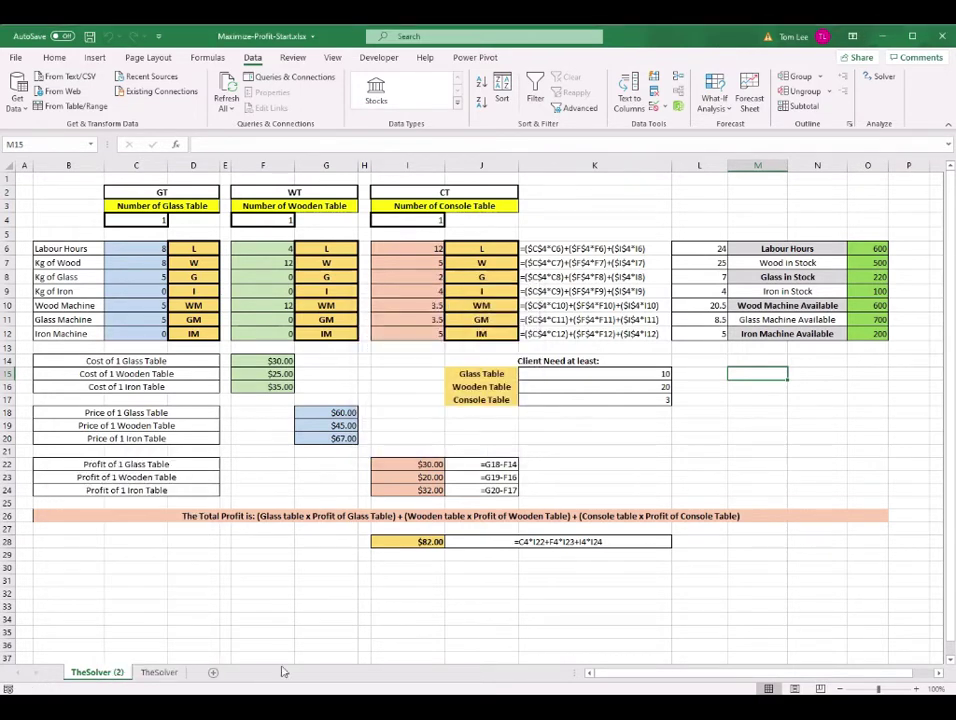
Rename the copied sheet to 'New Constraints'.
double_click(115, 678)
type("New")
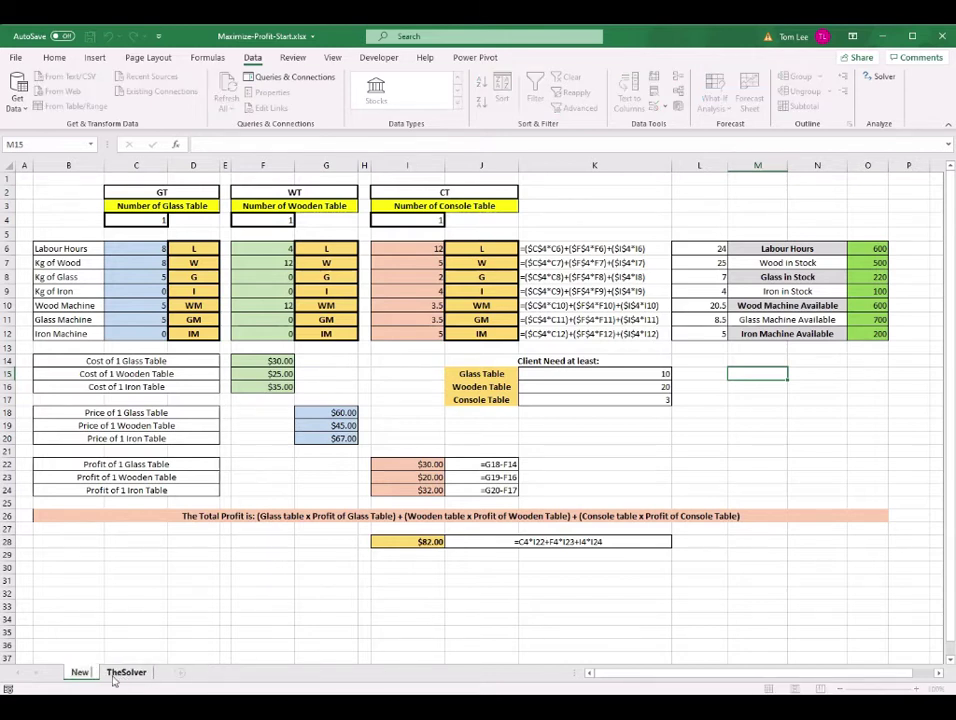
type(" Constraints")
left_click(668, 426)
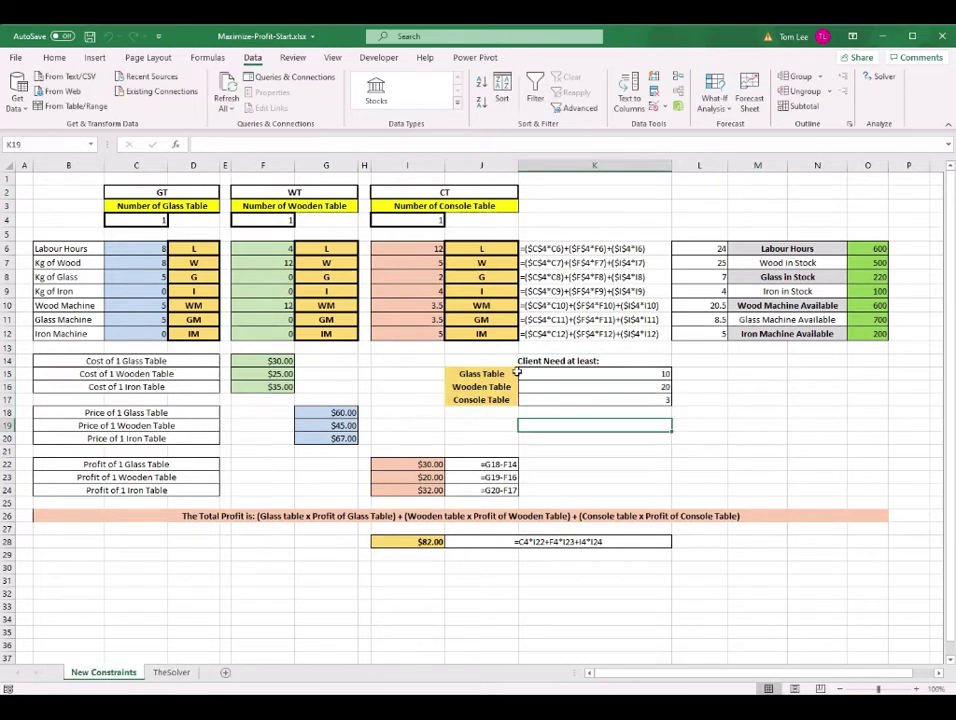
left_click_drag(515, 360, 613, 409)
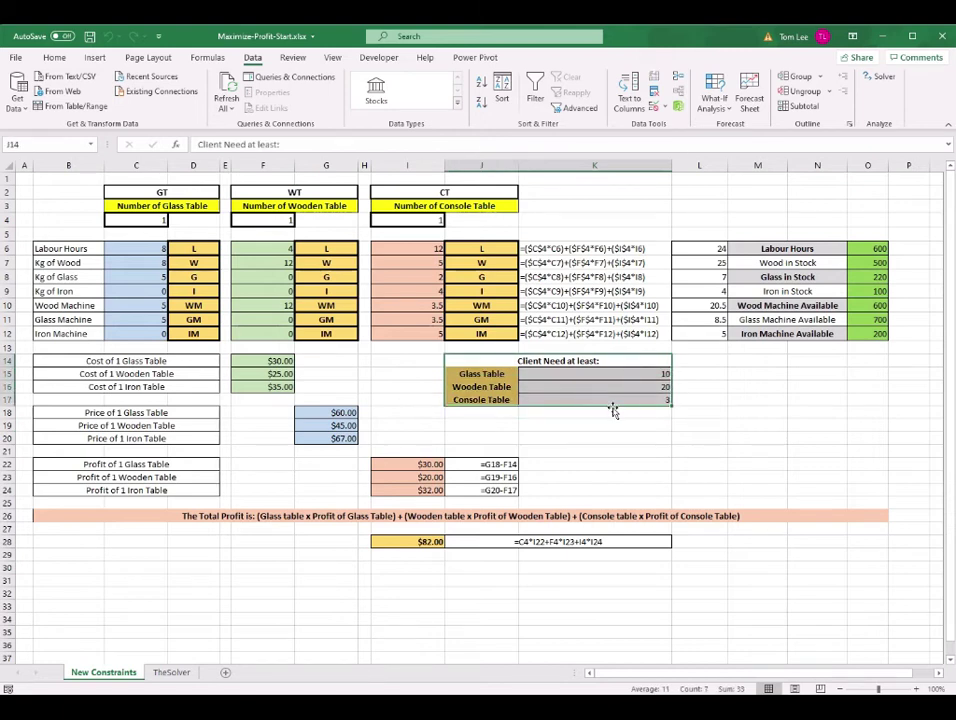
left_click(500, 361)
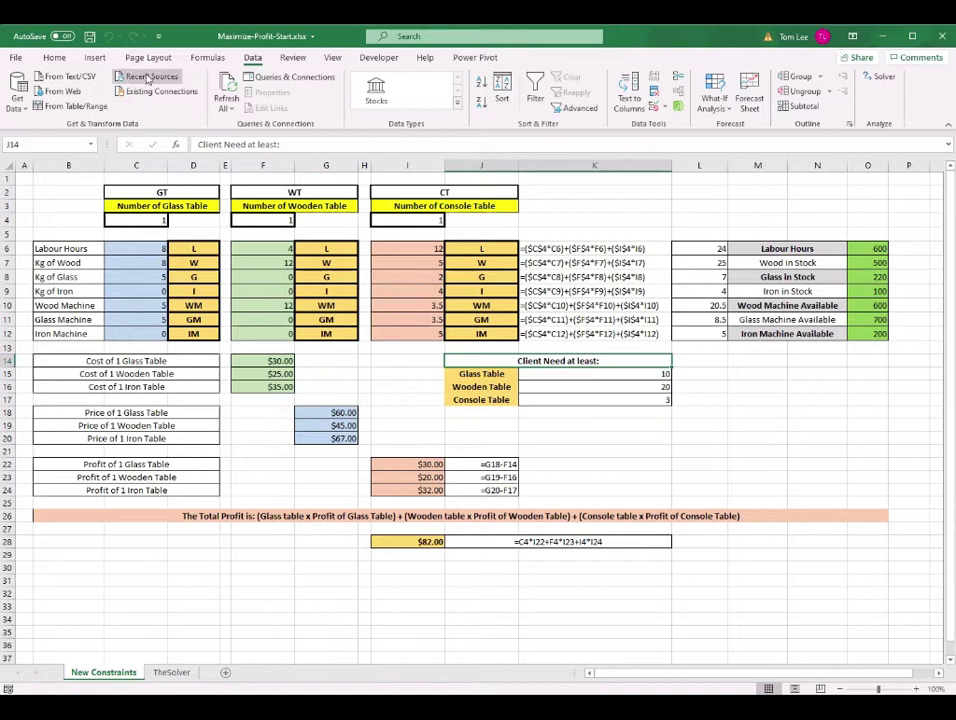
left_click(53, 56)
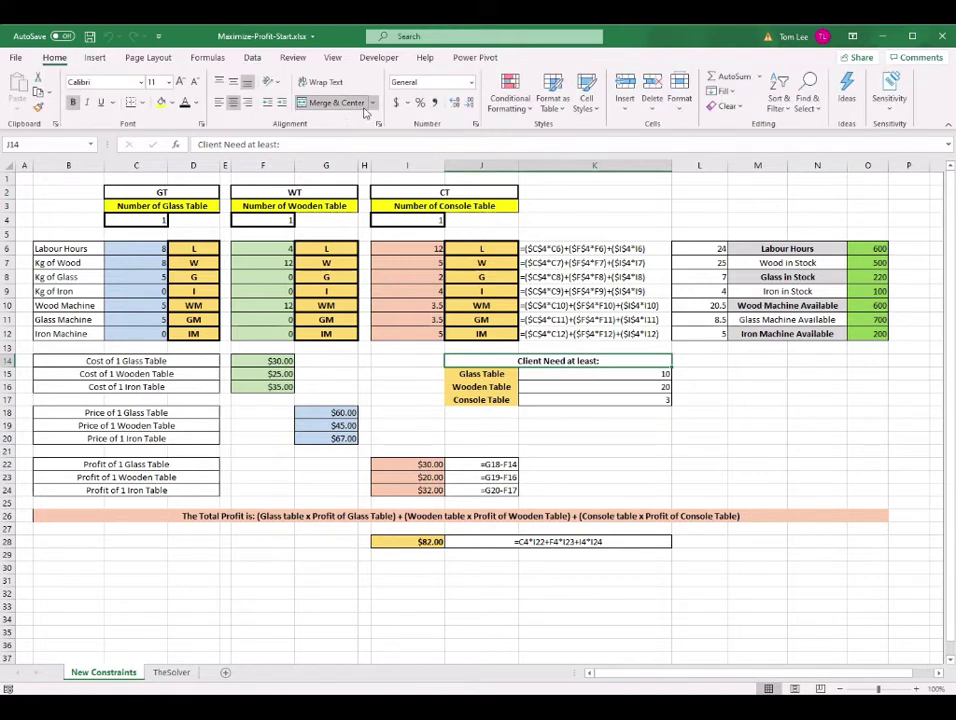
left_click(500, 374)
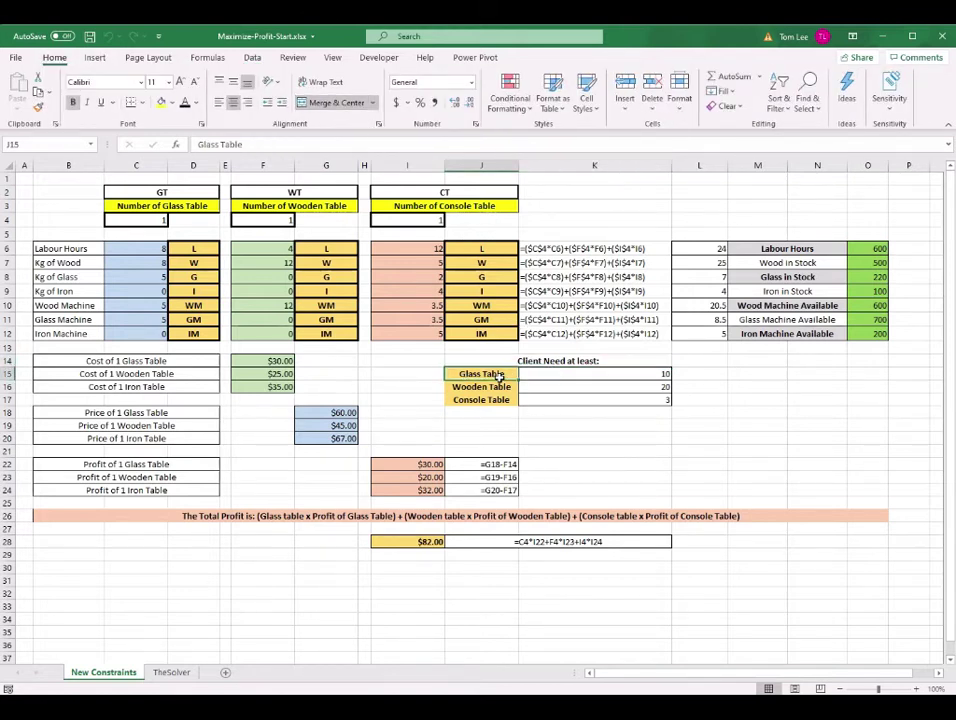
left_click_drag(500, 374, 497, 398)
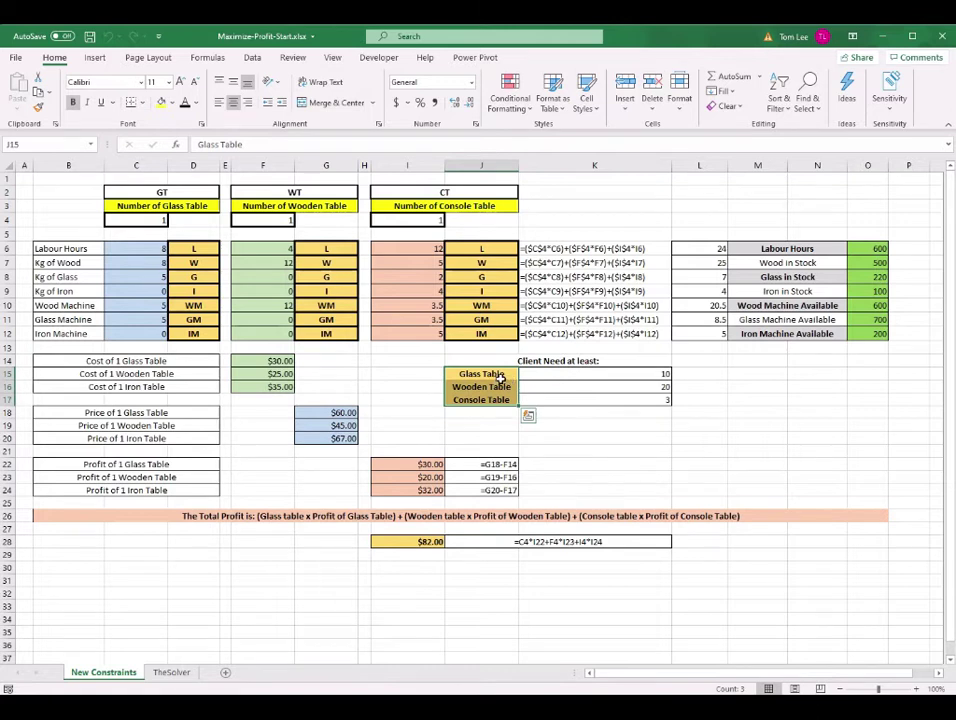
left_click(502, 399)
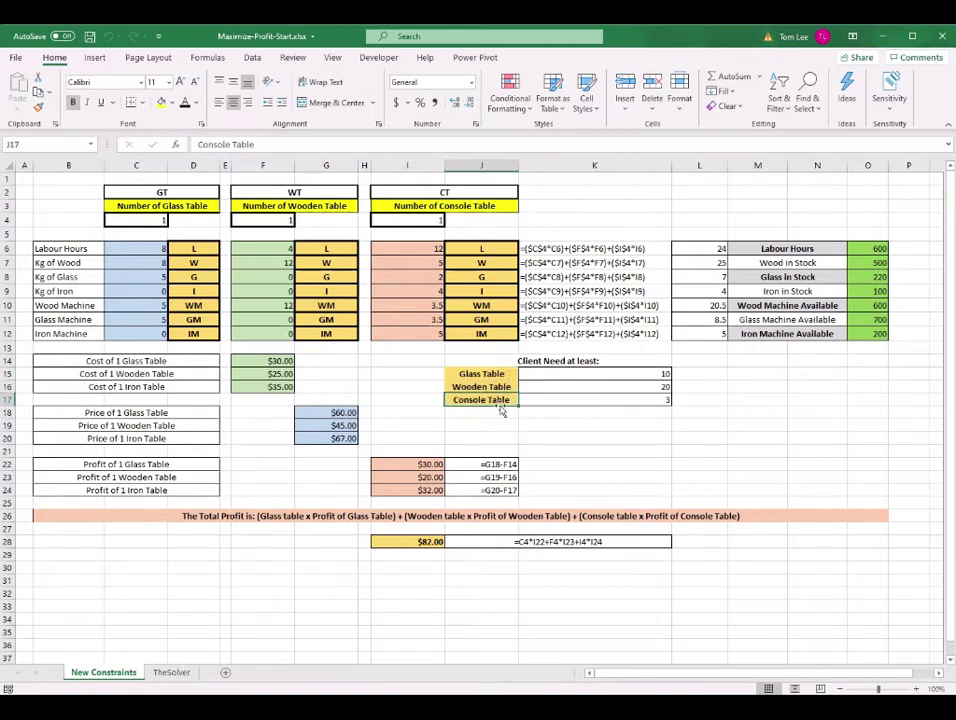
left_click(661, 377)
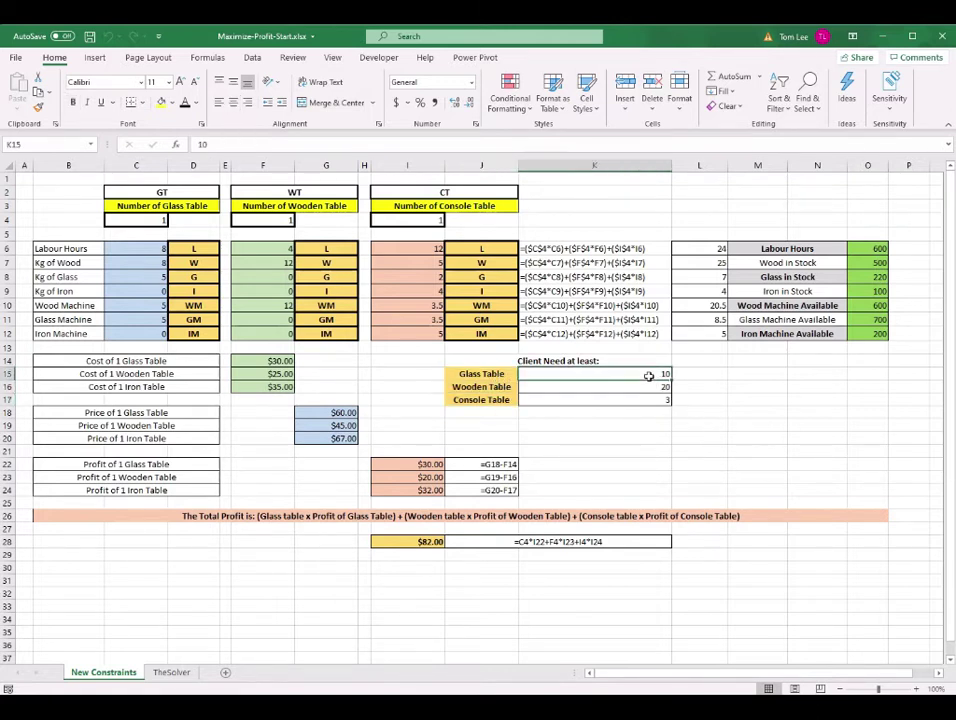
left_click(652, 387)
left_click(651, 400)
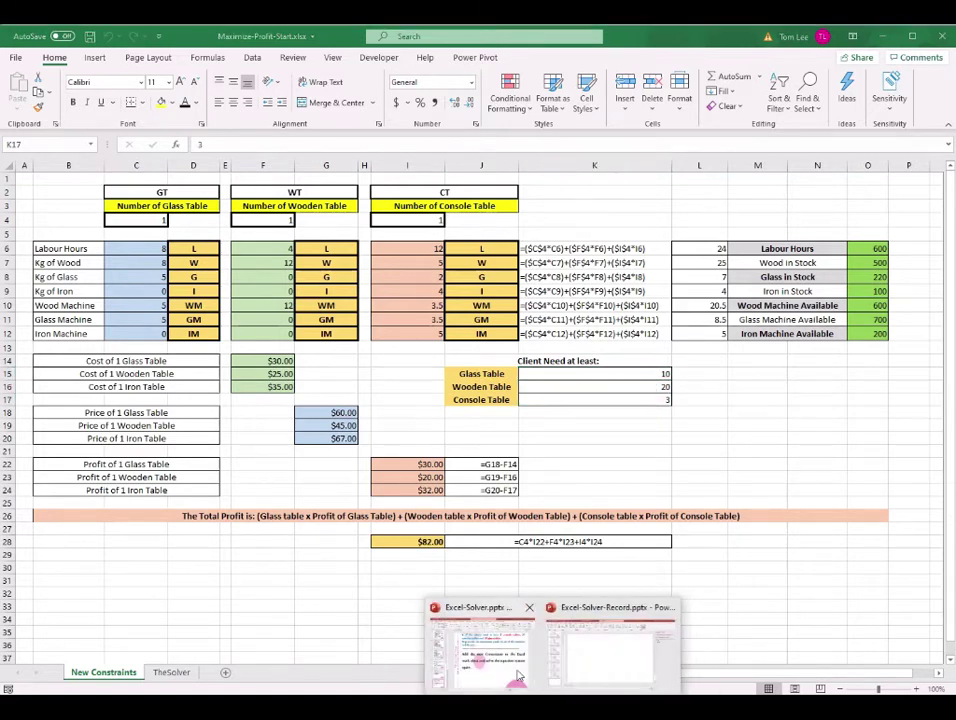
left_click(516, 671)
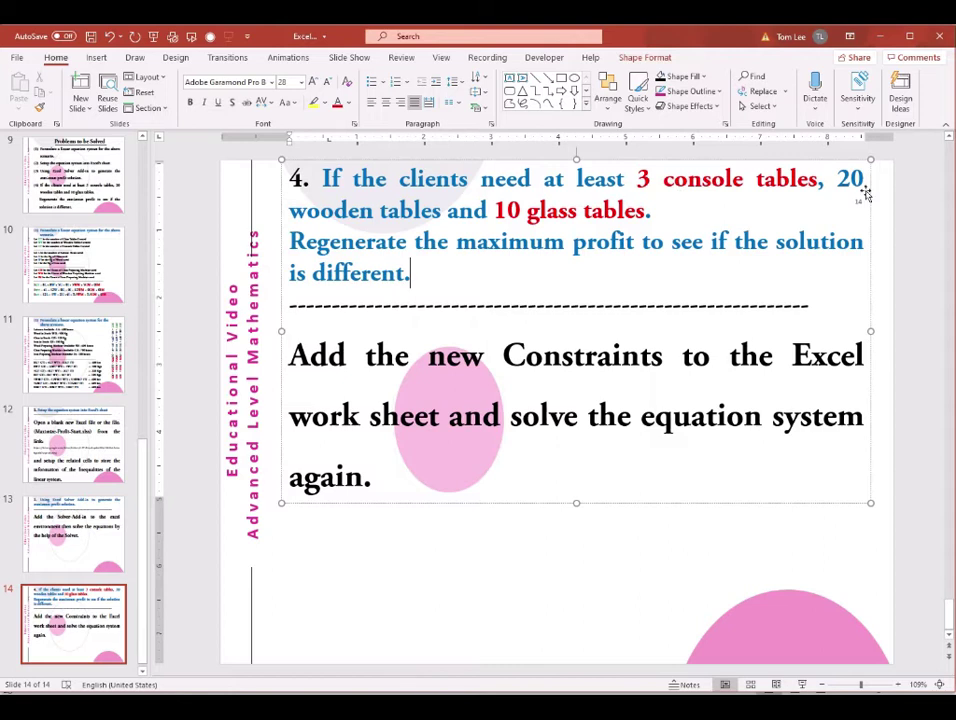
left_click_drag(494, 212, 623, 214)
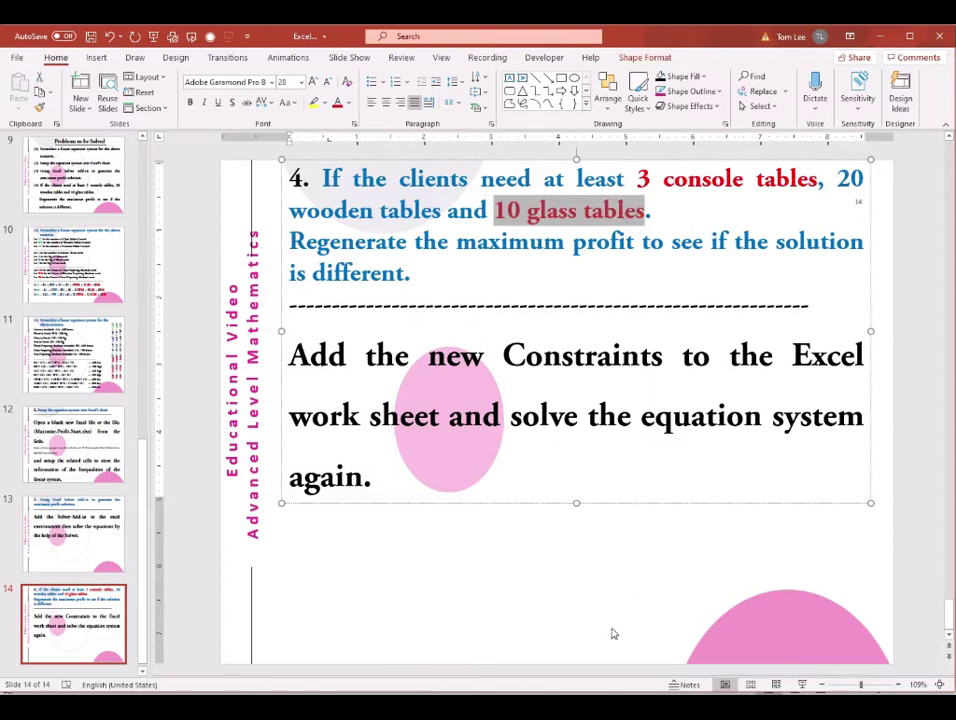
left_click(520, 650)
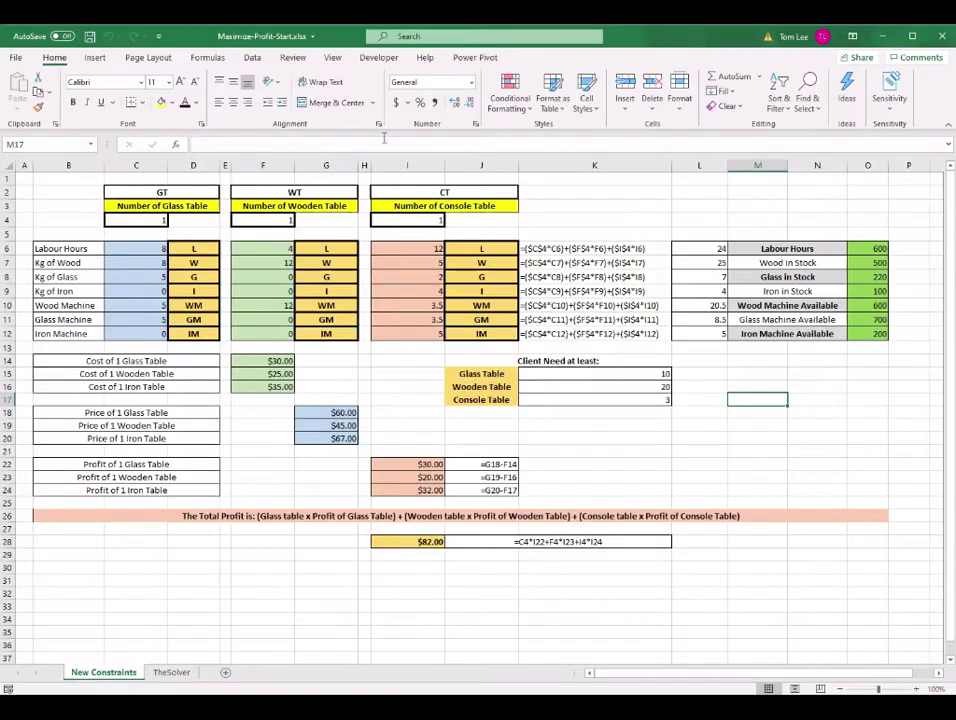
Open Solver Parameters for New Constraints, move the dialog aside, and start adding a constraint.
left_click(252, 60)
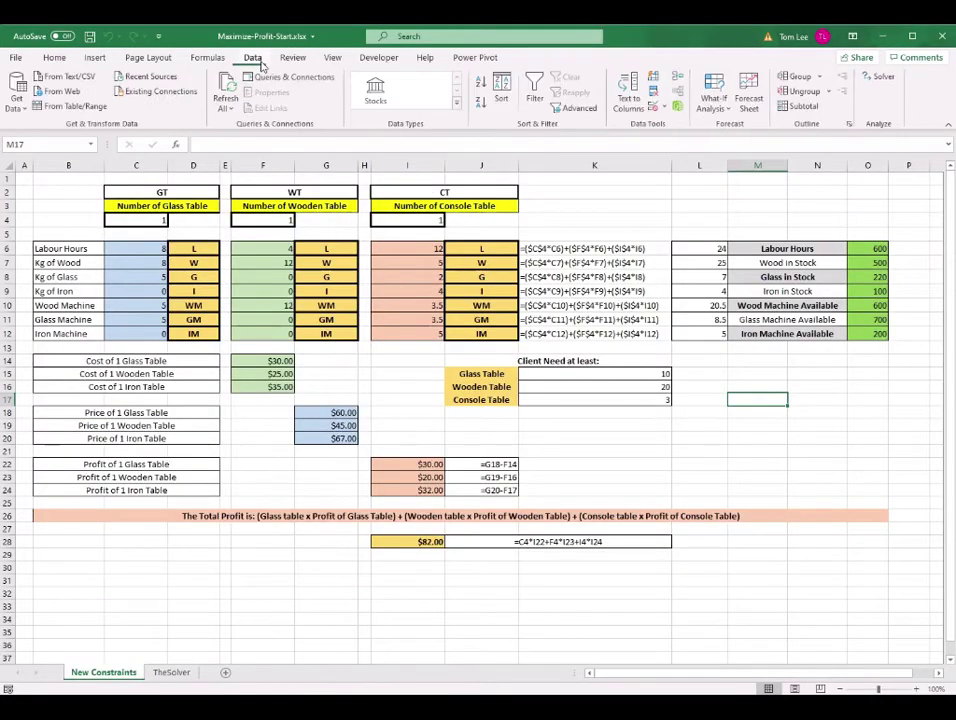
left_click(884, 80)
left_click_drag(655, 183, 304, 264)
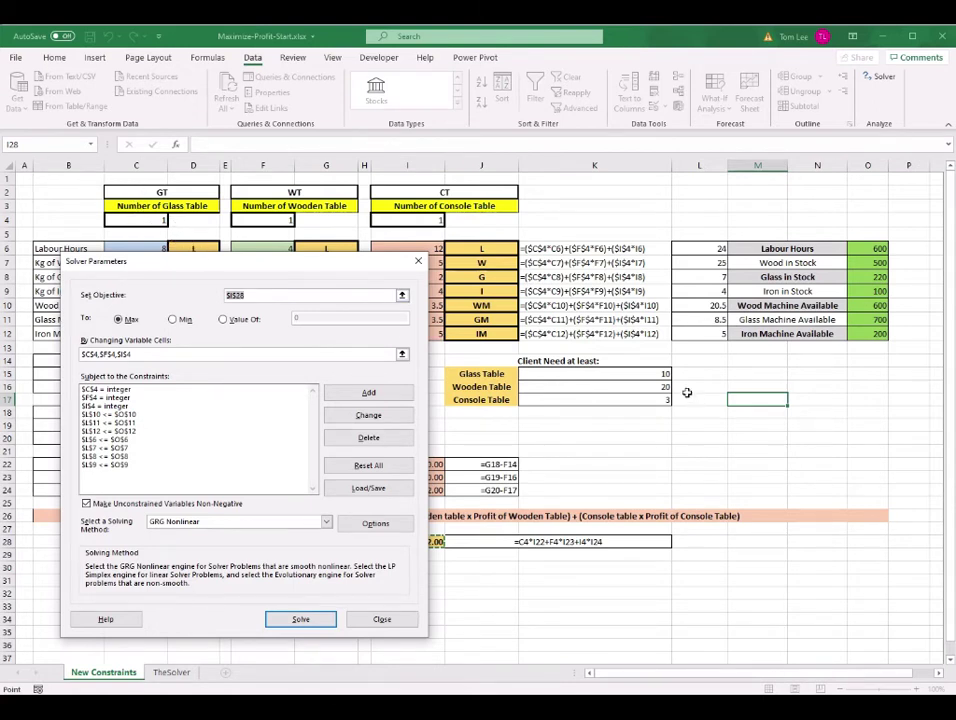
left_click_drag(318, 262, 330, 250)
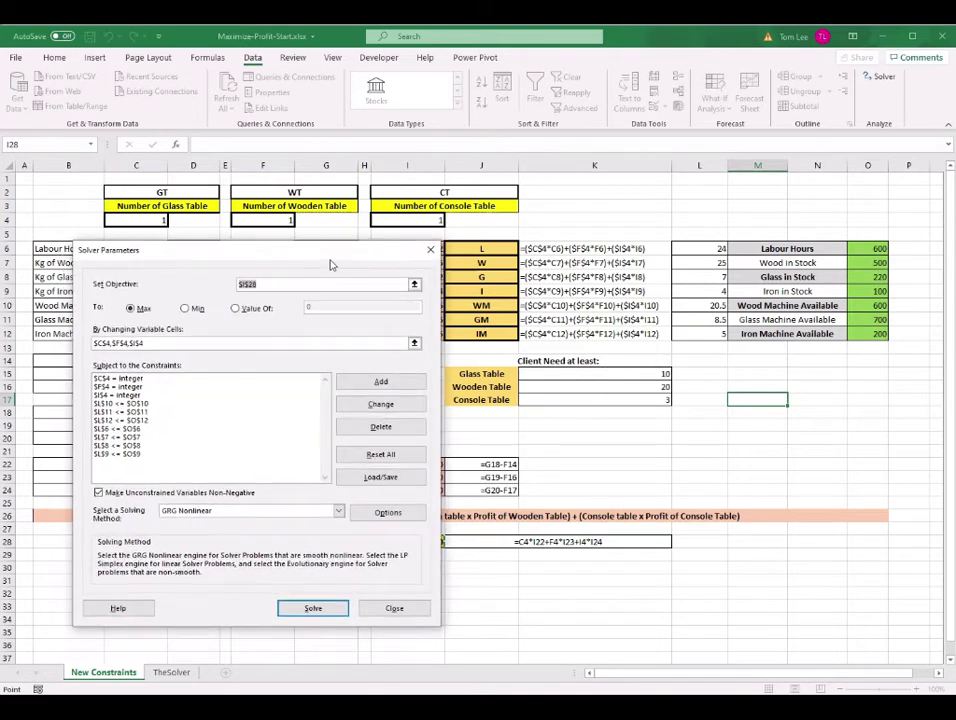
left_click(380, 381)
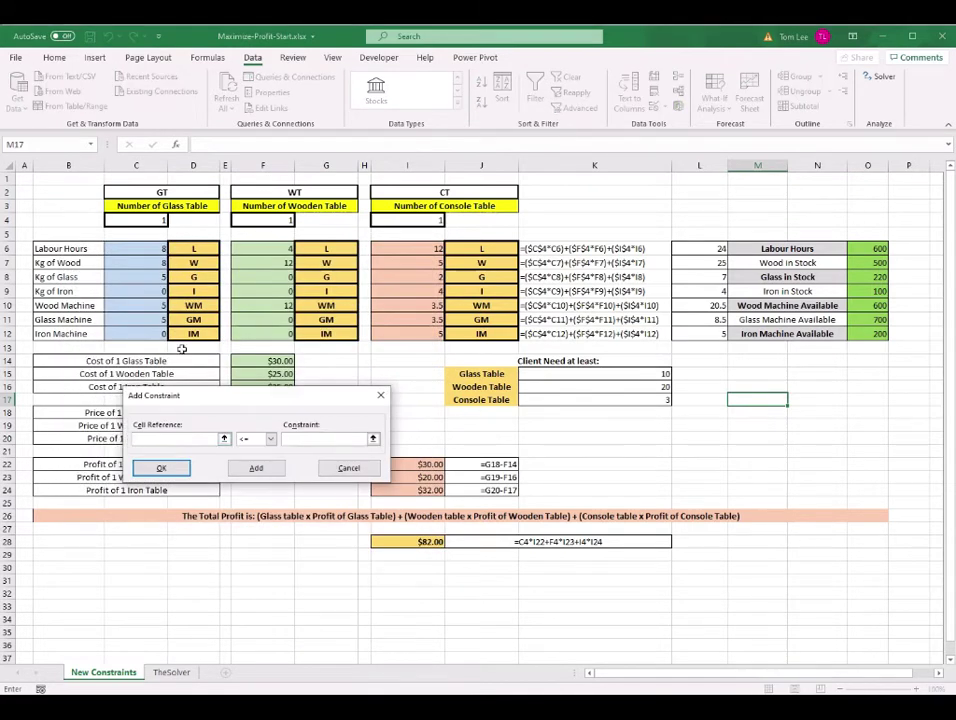
Add the glass table minimum constraint $C$4 >= $K$15.
left_click(143, 221)
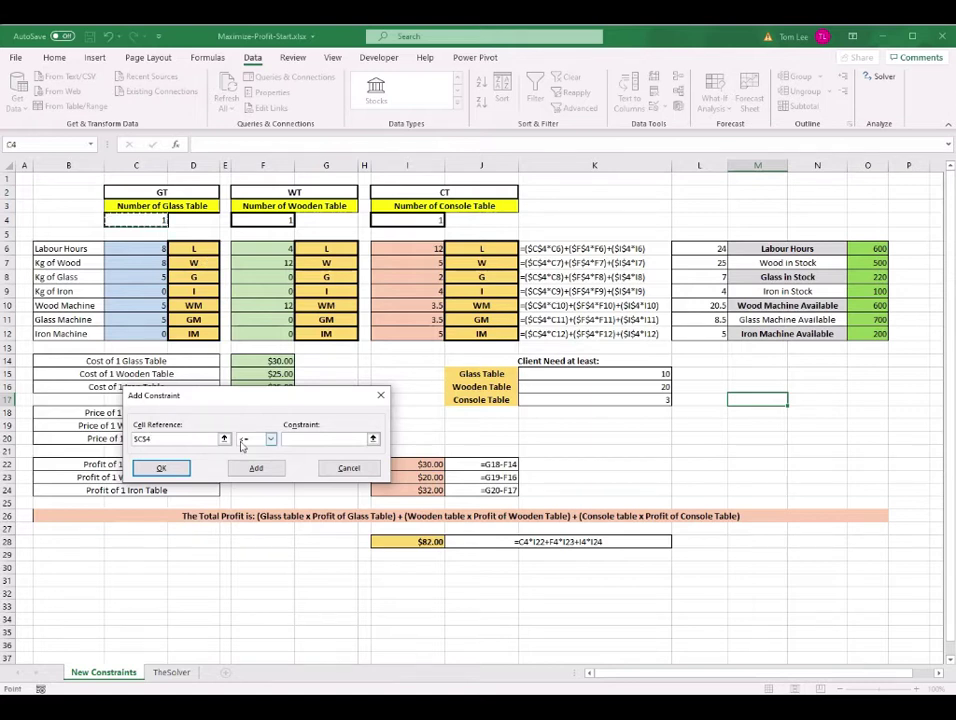
left_click(270, 440)
left_click(250, 467)
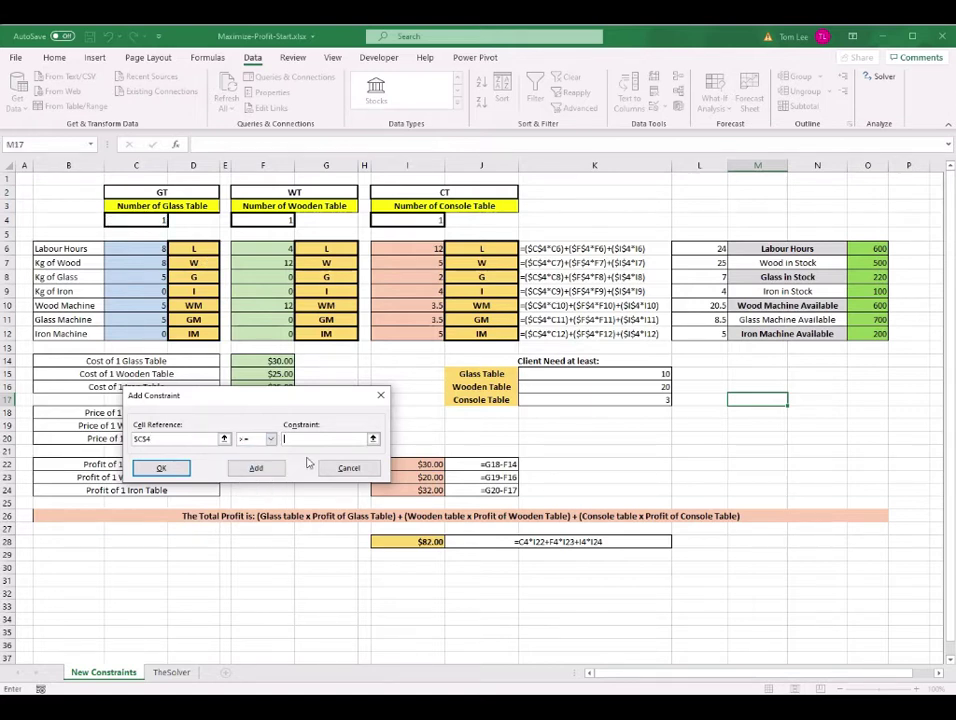
left_click(594, 373)
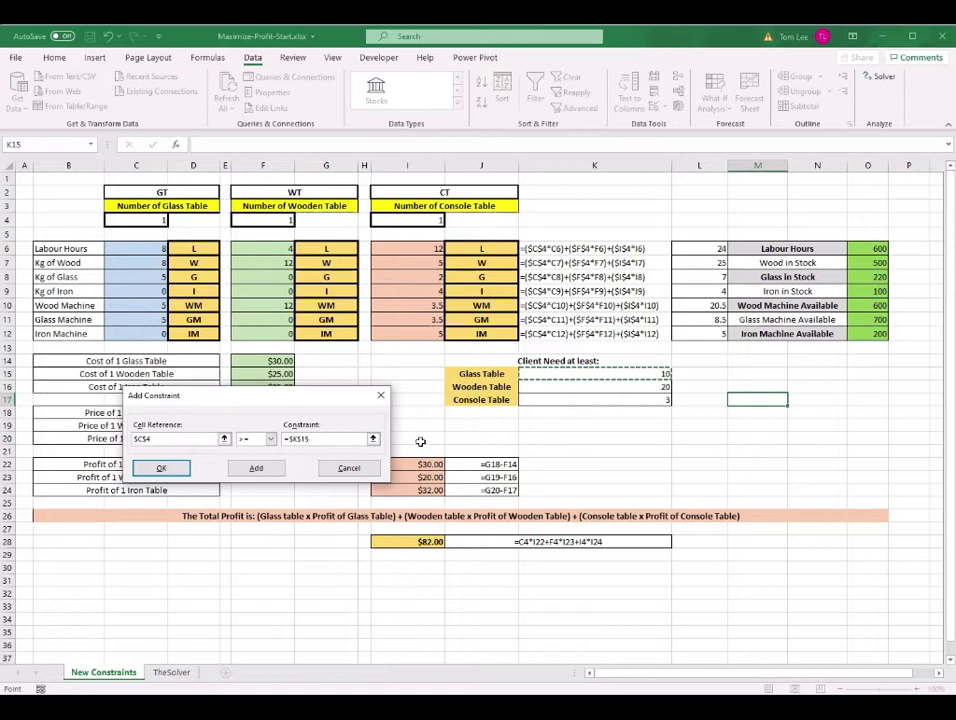
left_click(258, 469)
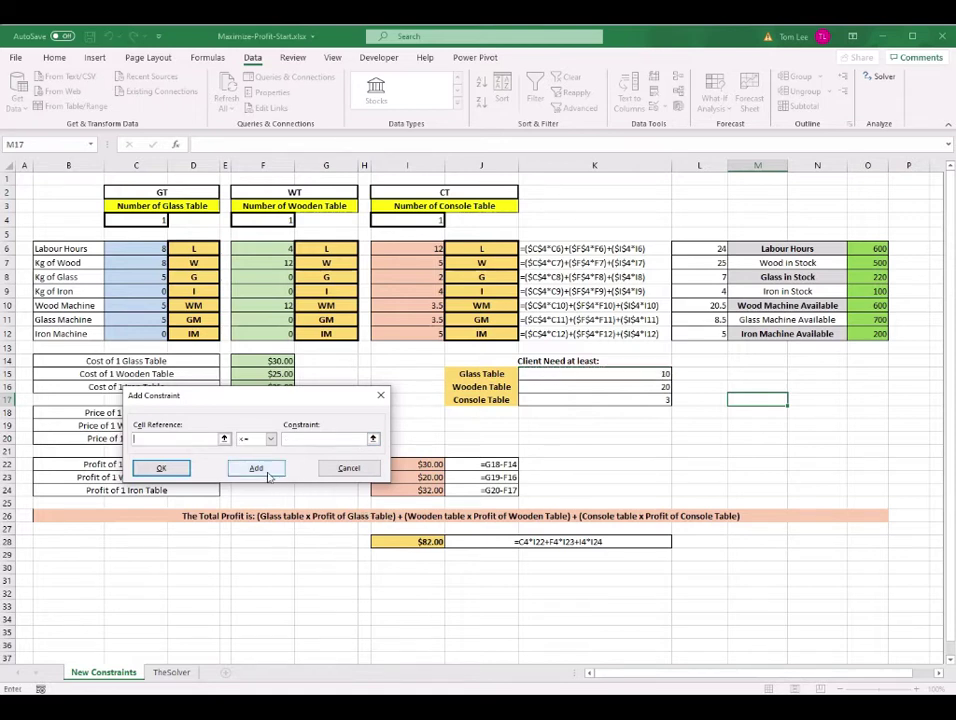
Add the wooden table minimum constraint $F$4 >= $K$16.
left_click(225, 441)
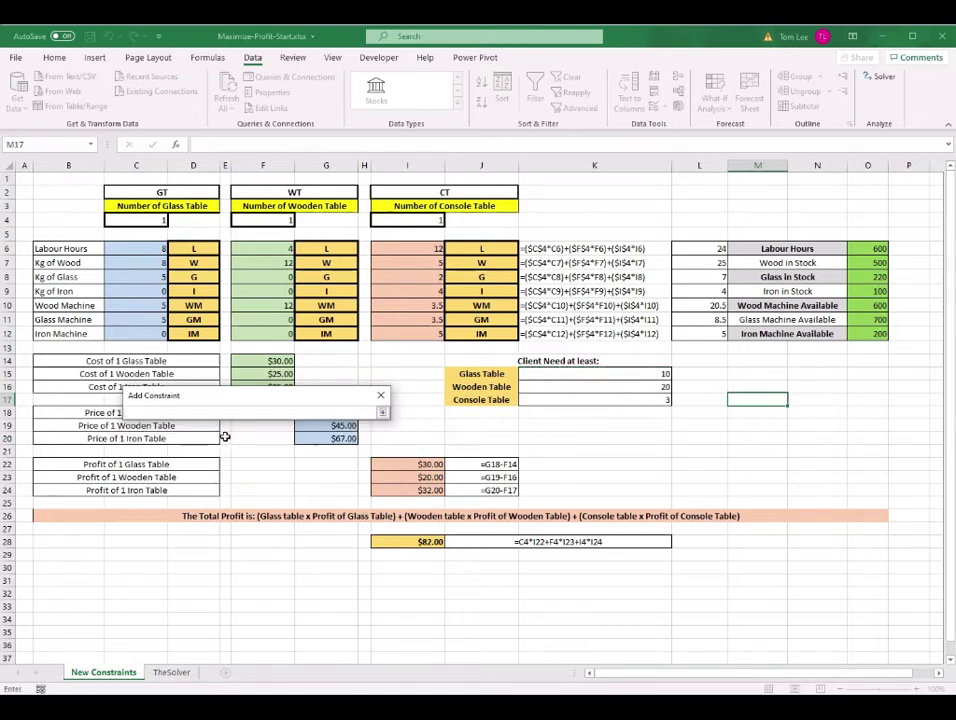
left_click(263, 220)
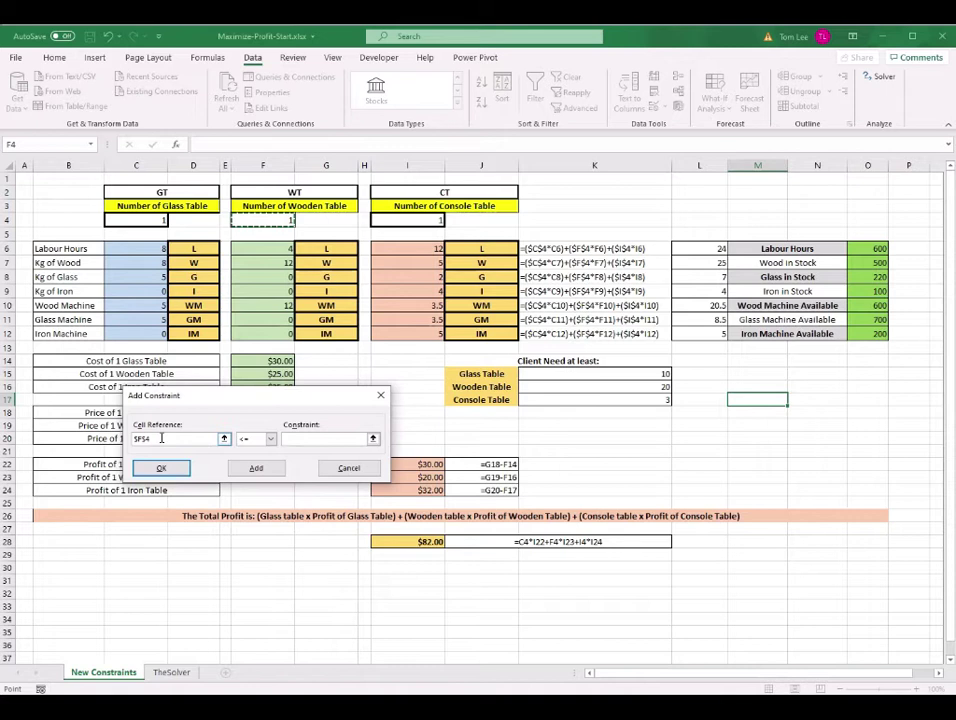
left_click(270, 439)
left_click(262, 468)
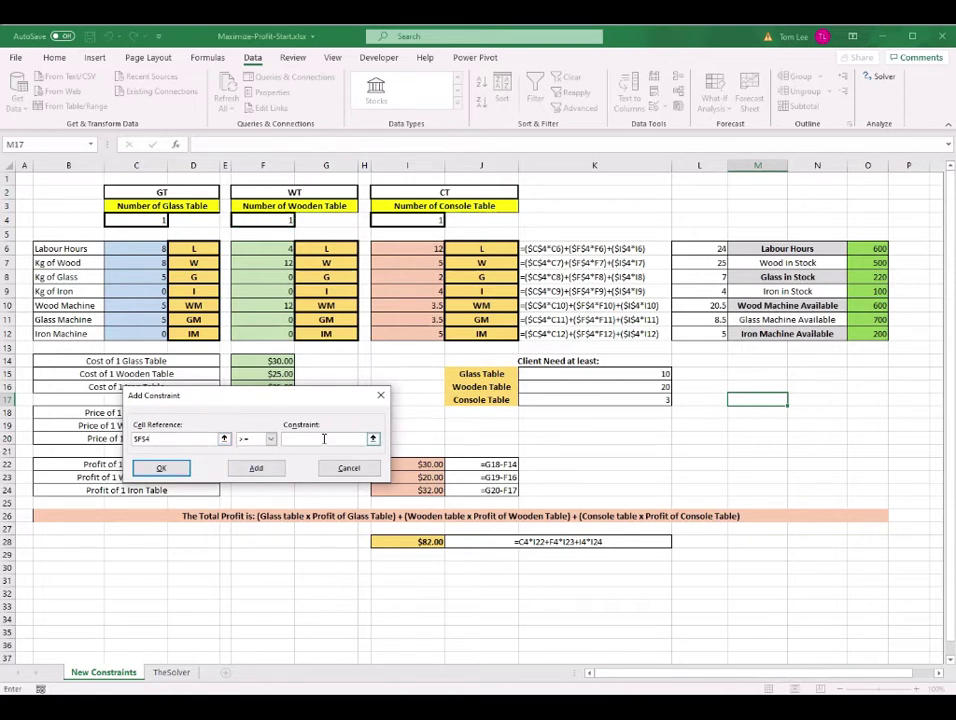
left_click(639, 389)
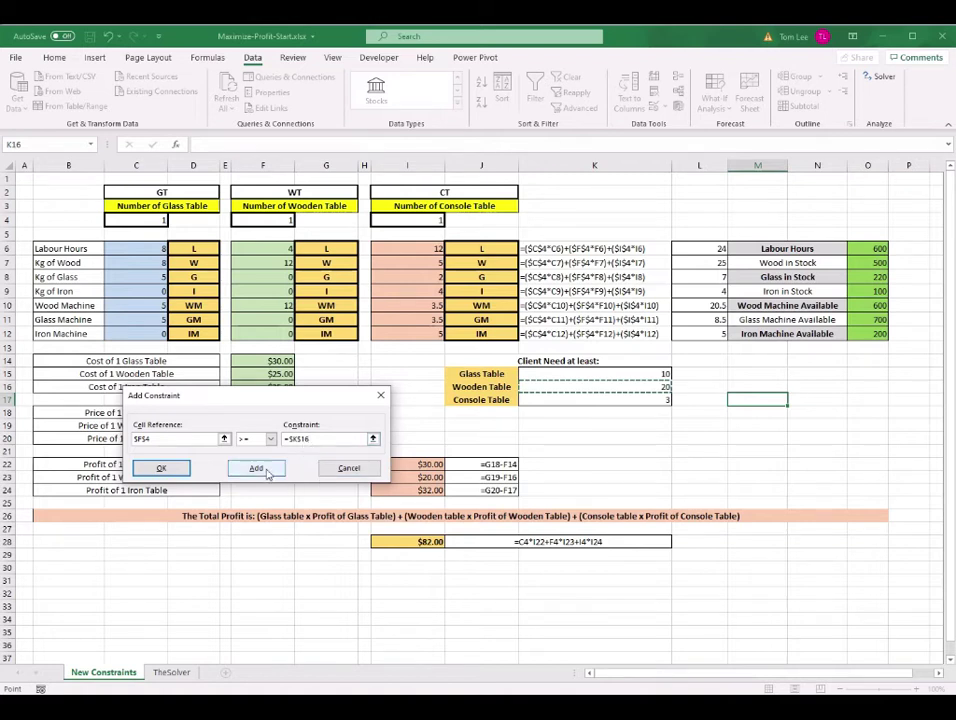
left_click(256, 468)
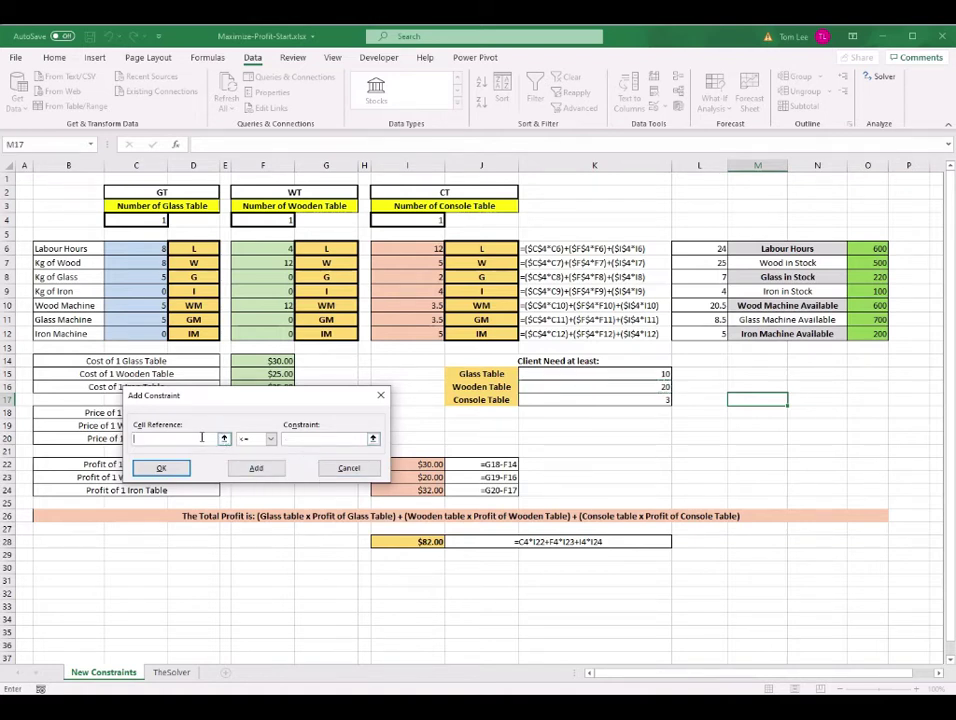
Add the console table minimum $I$4 >= $K$17 and return to Solver Parameters.
left_click(380, 220)
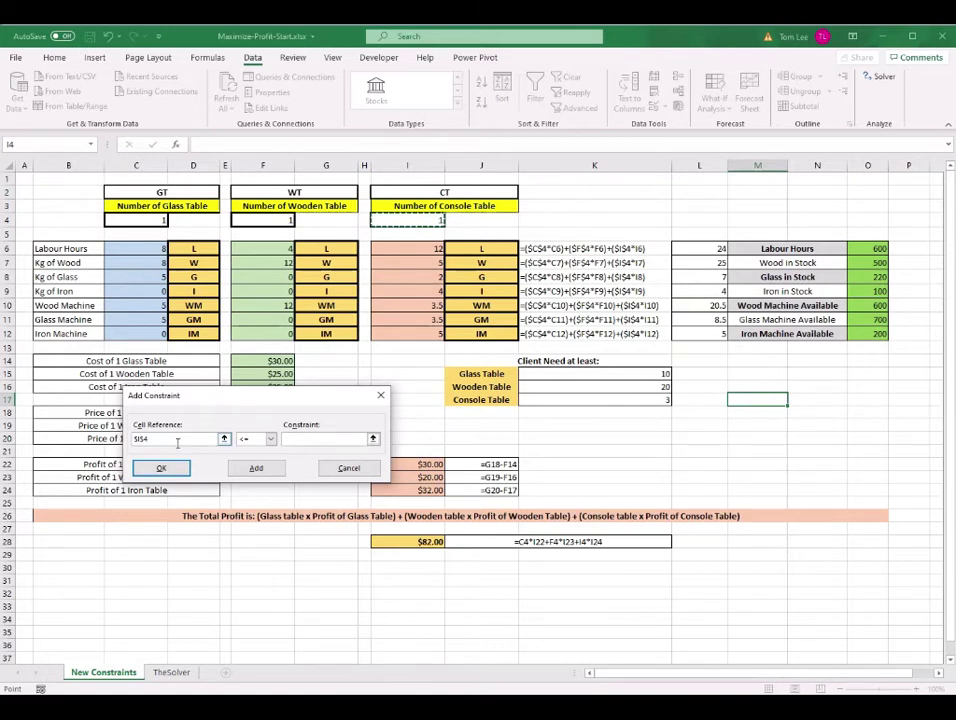
left_click(270, 439)
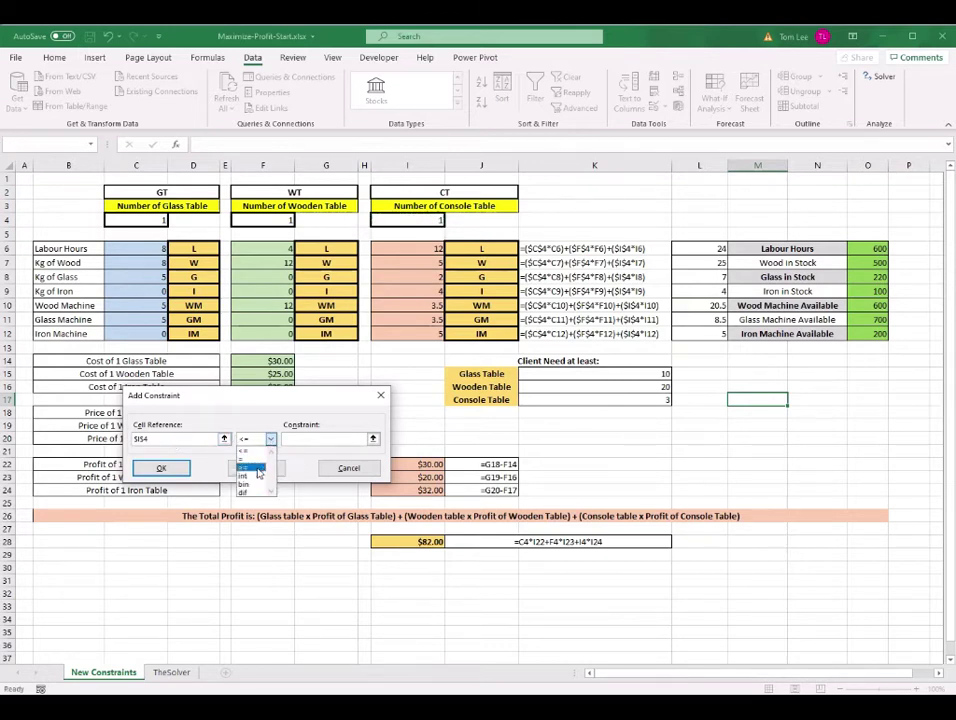
left_click(262, 467)
left_click(590, 400)
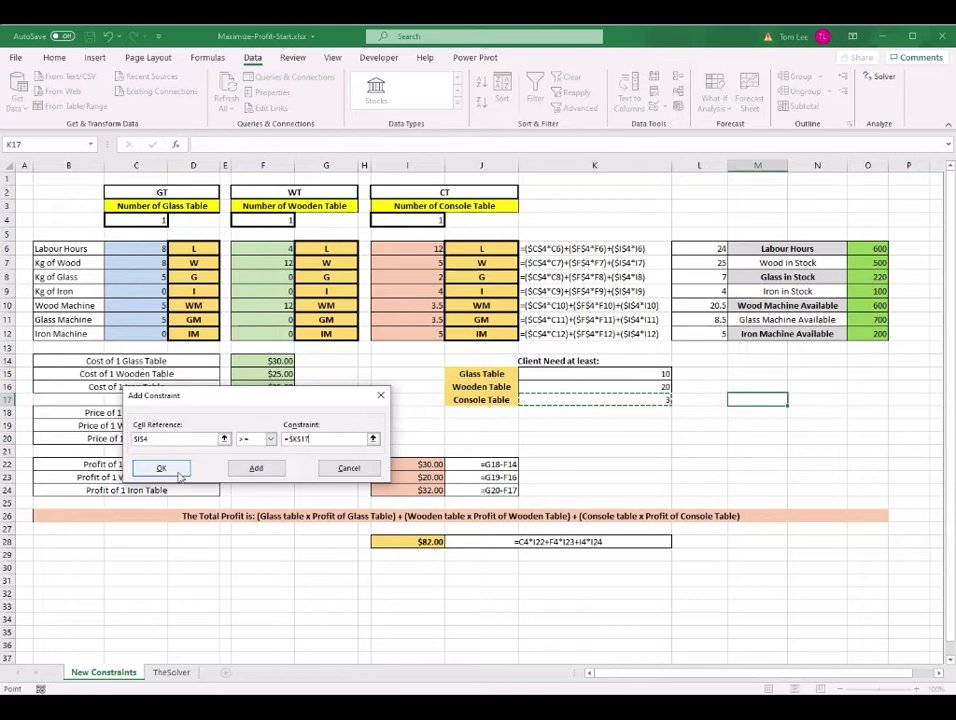
left_click(140, 468)
left_click_drag(325, 252, 367, 202)
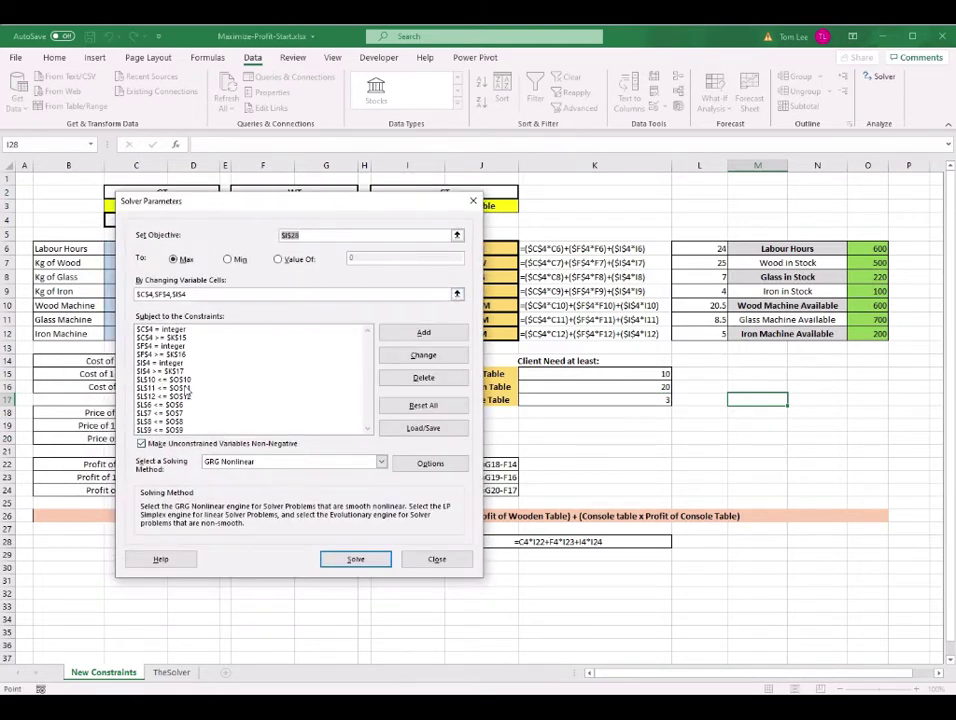
Check the three new minimums, solve, and keep 17 glass, 20 wooden, 24 console tables ($1,678.00).
left_click(177, 338)
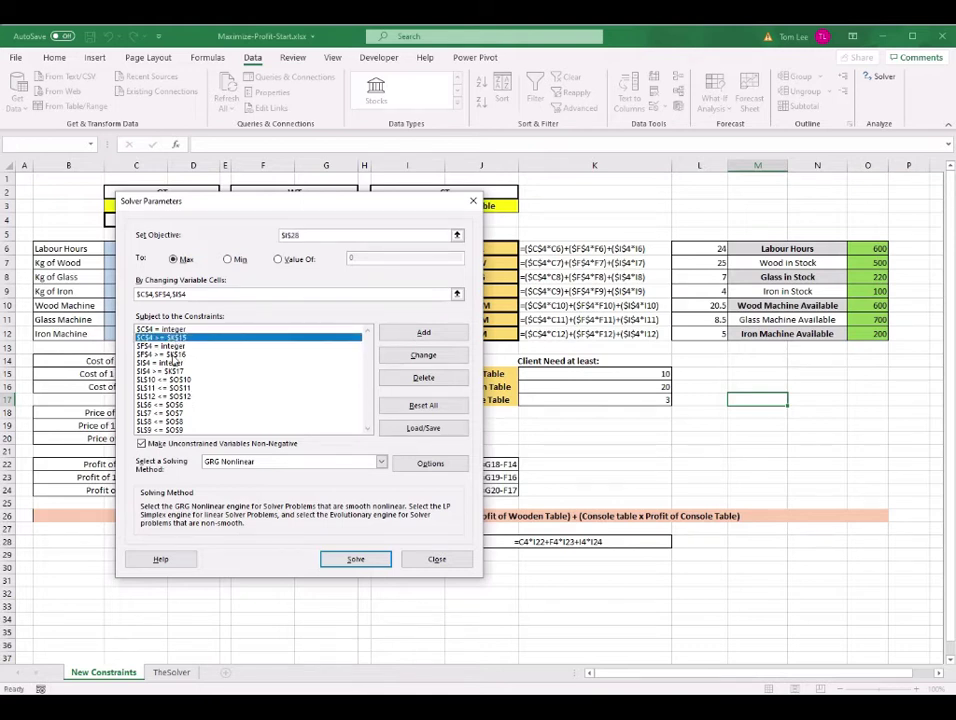
left_click(176, 355)
left_click(175, 371)
left_click_drag(402, 201, 862, 98)
left_click(815, 456)
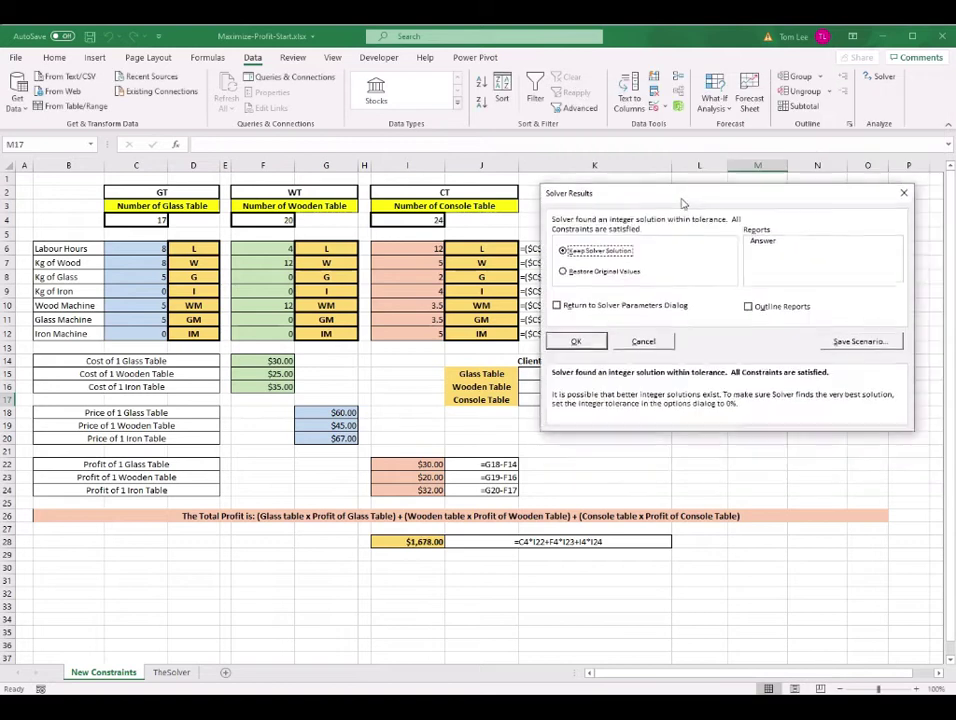
left_click_drag(676, 203, 672, 203)
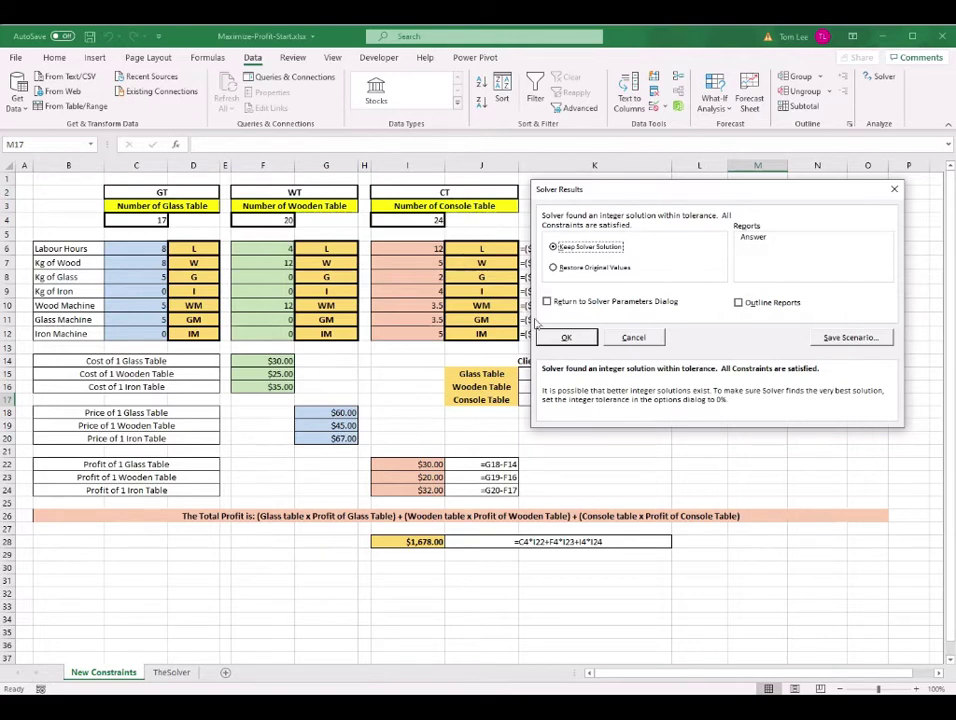
left_click_drag(676, 200, 663, 201)
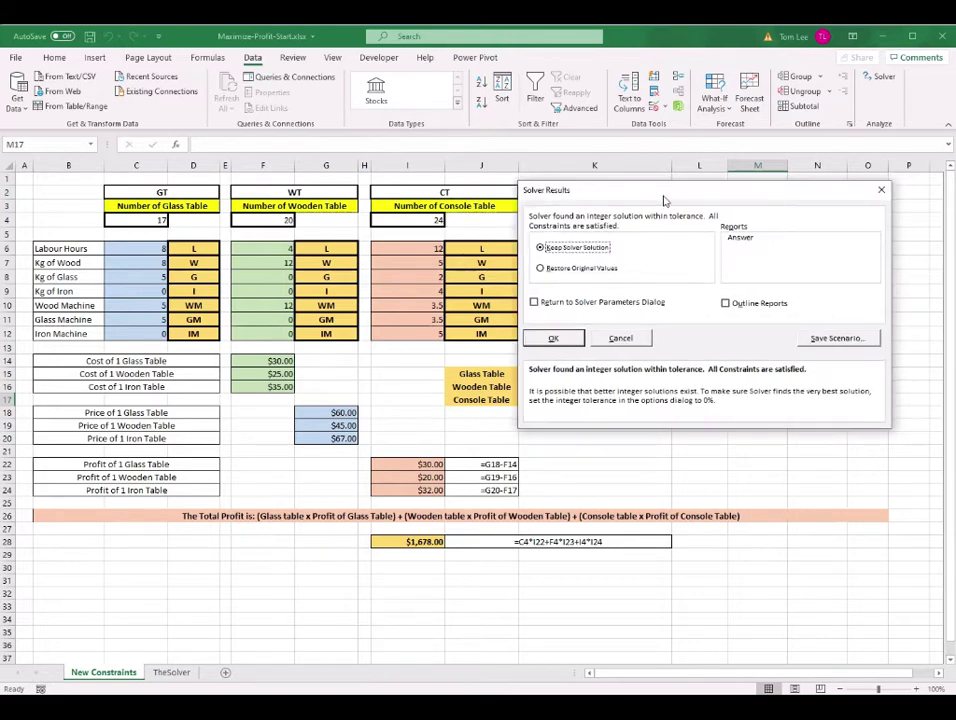
left_click(574, 340)
Keep the solution, then go to the TheSolver sheet and review its client need table J14:K17.
left_click(572, 463)
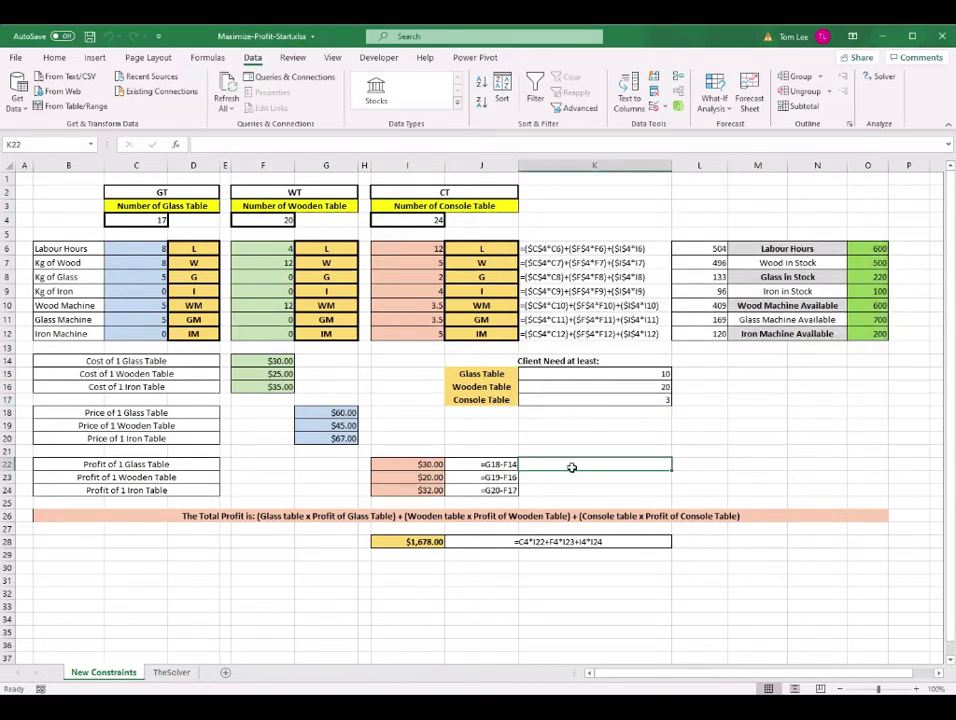
left_click(427, 542)
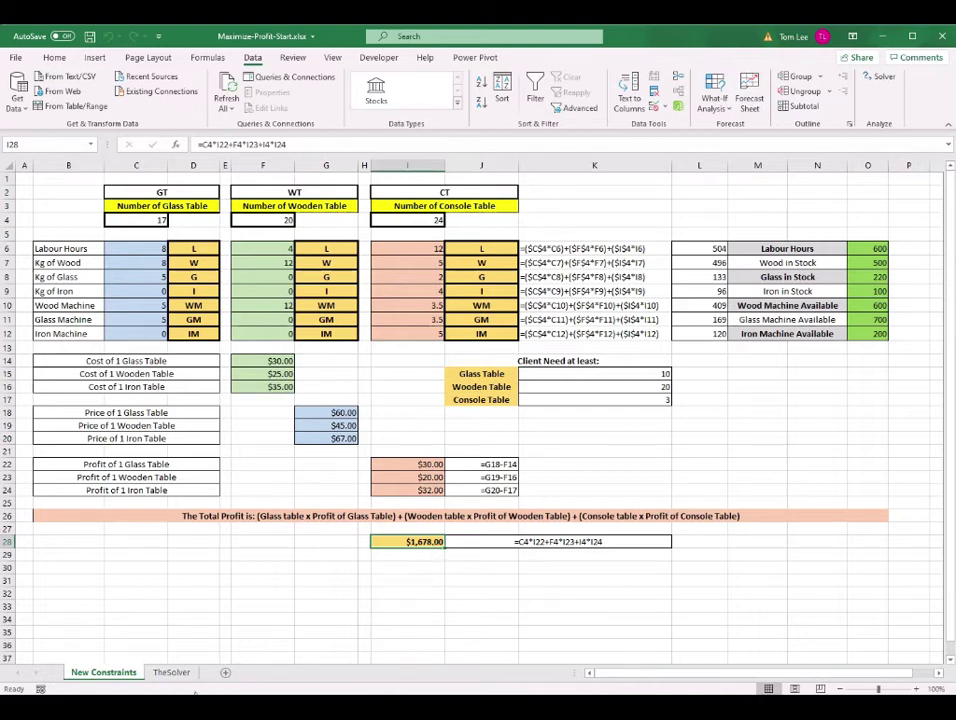
left_click(171, 672)
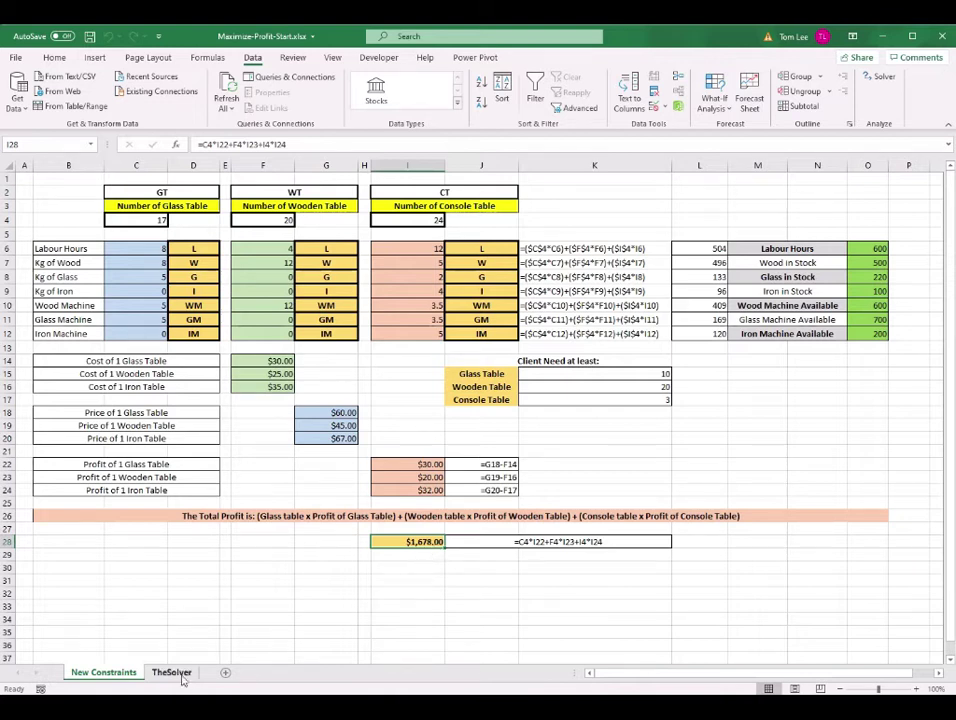
left_click(632, 334)
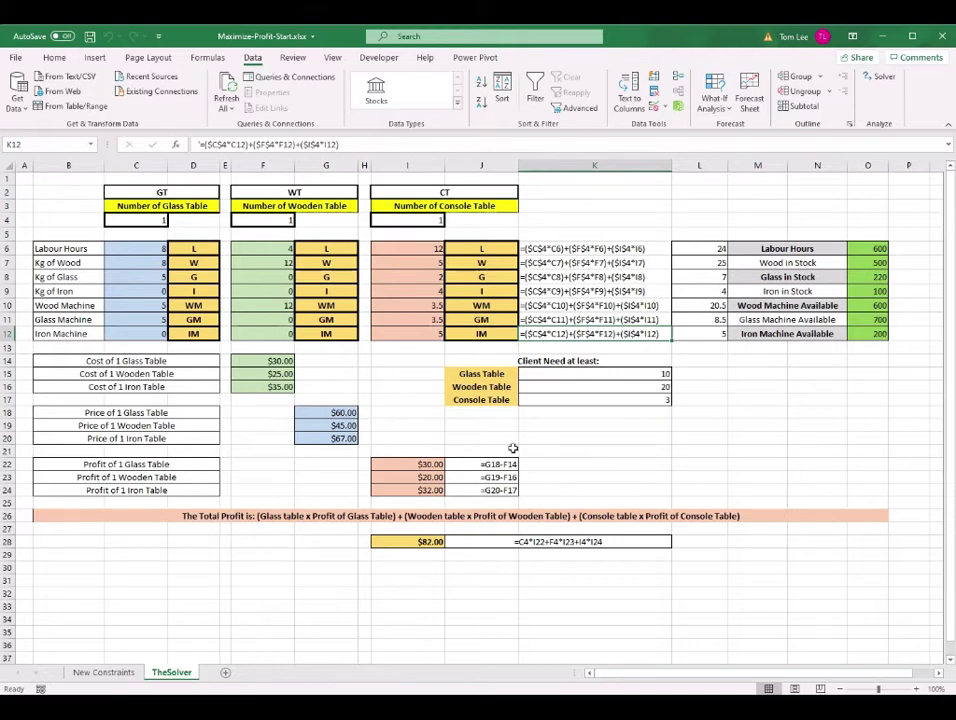
left_click(495, 362)
left_click_drag(589, 398, 587, 396)
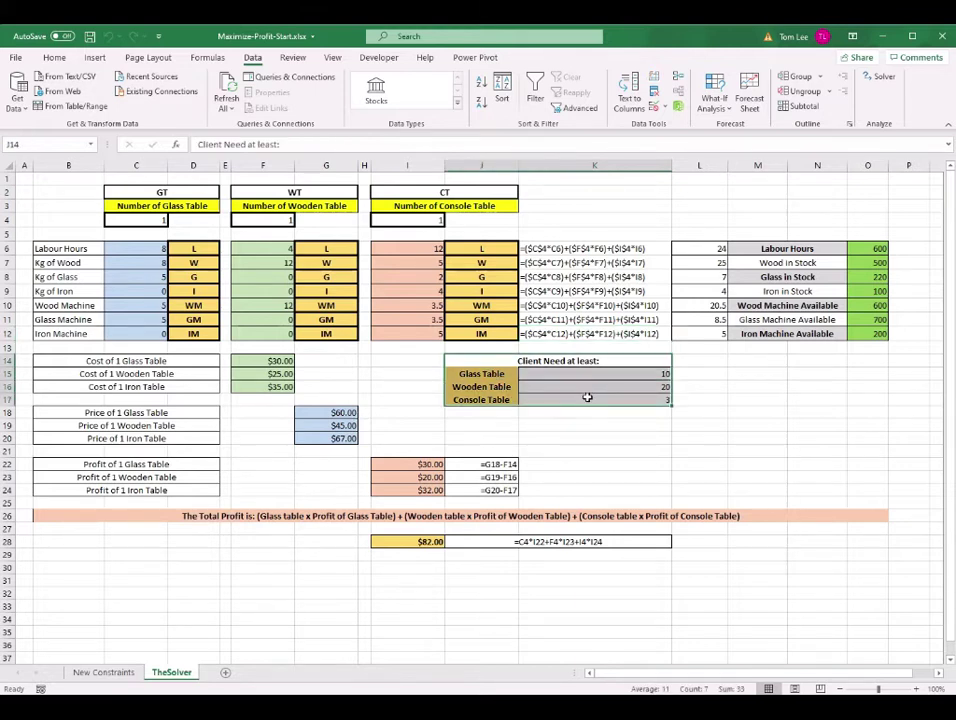
Solve TheSolver's model, keeping 34 glass, 9 wooden, 24 console tables for $1,968.00 profit.
left_click(881, 76)
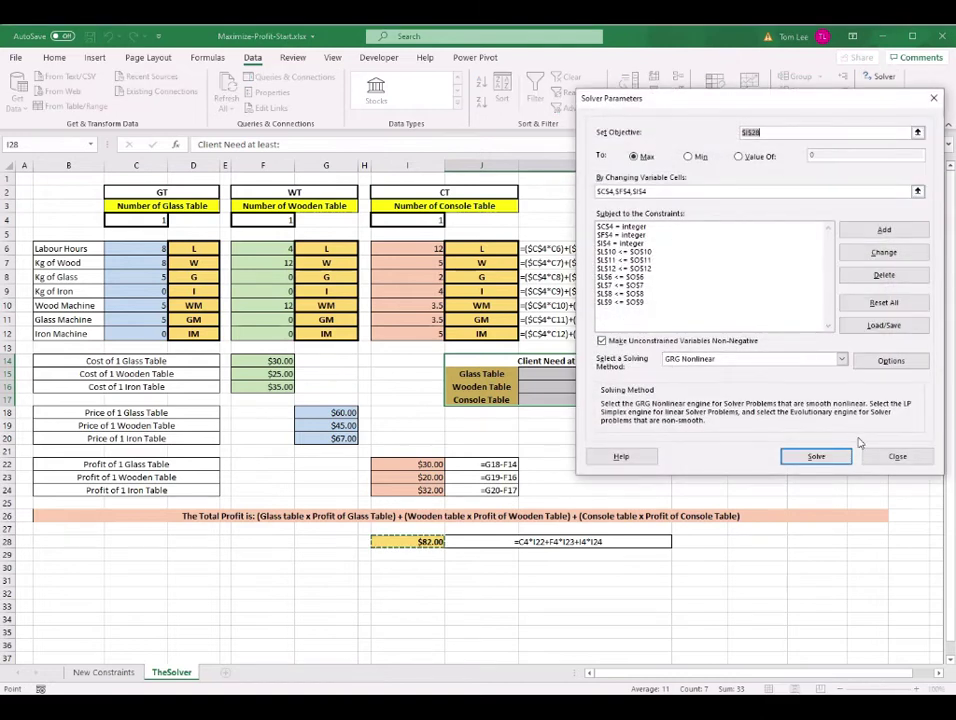
left_click(818, 456)
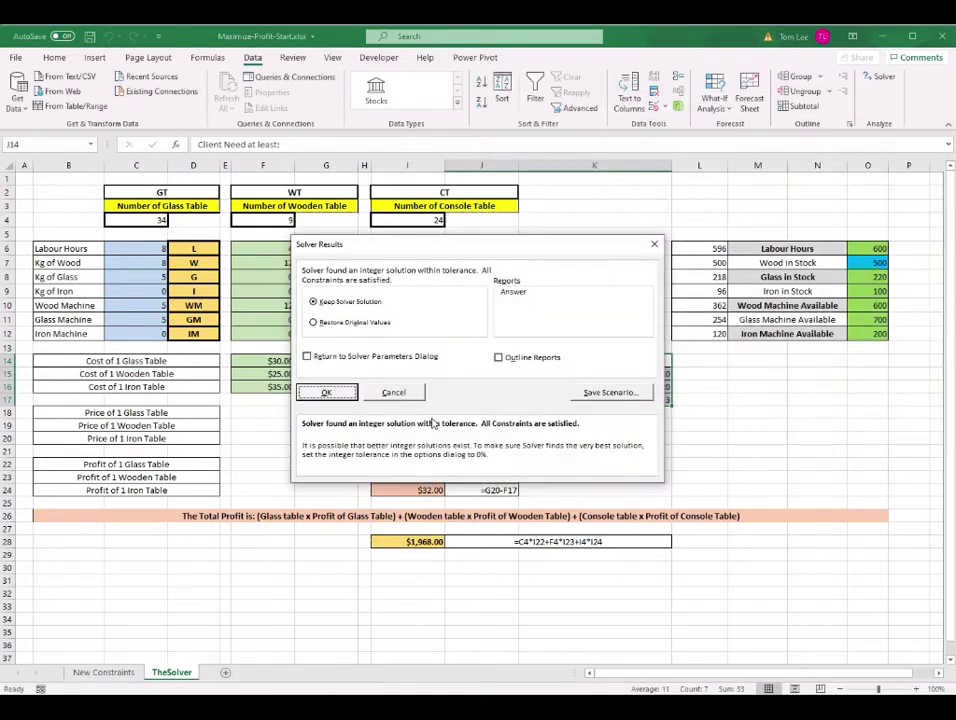
left_click(328, 393)
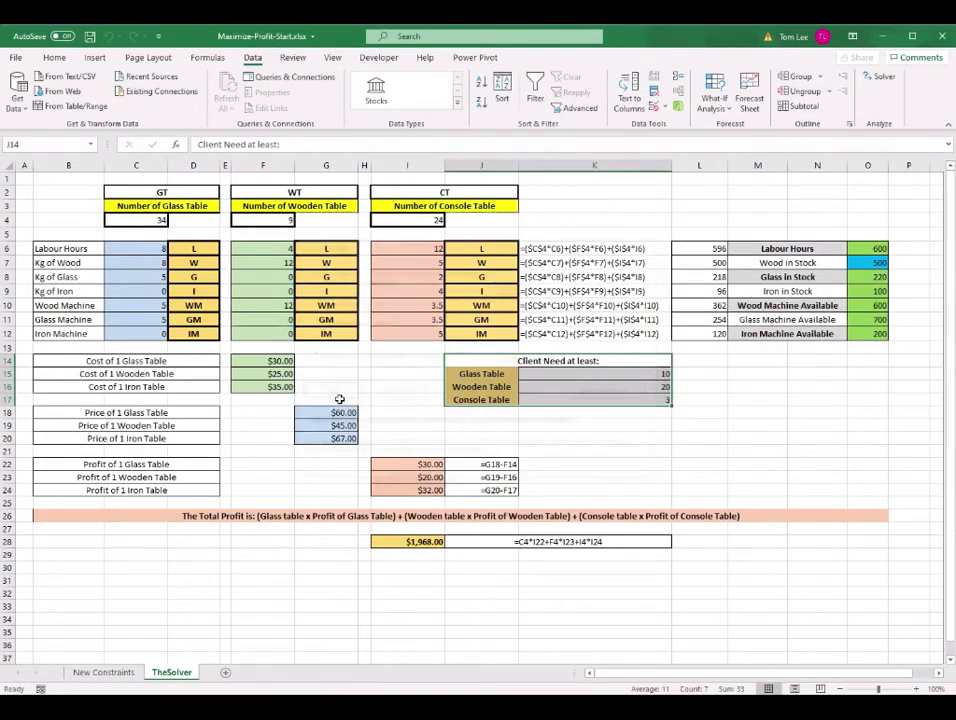
left_click(540, 291)
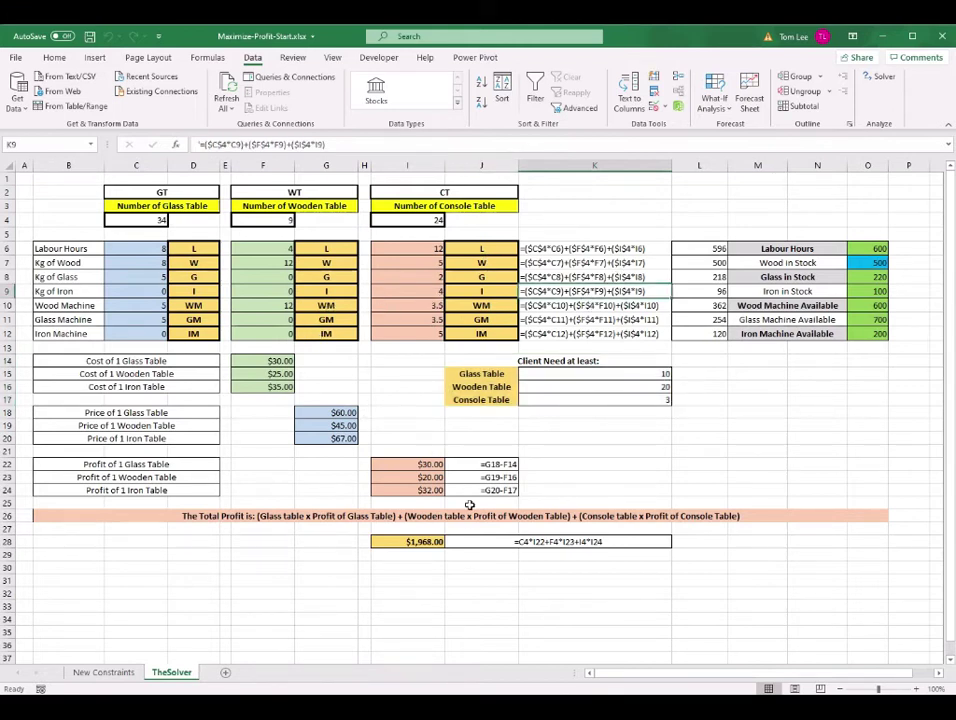
left_click(420, 541)
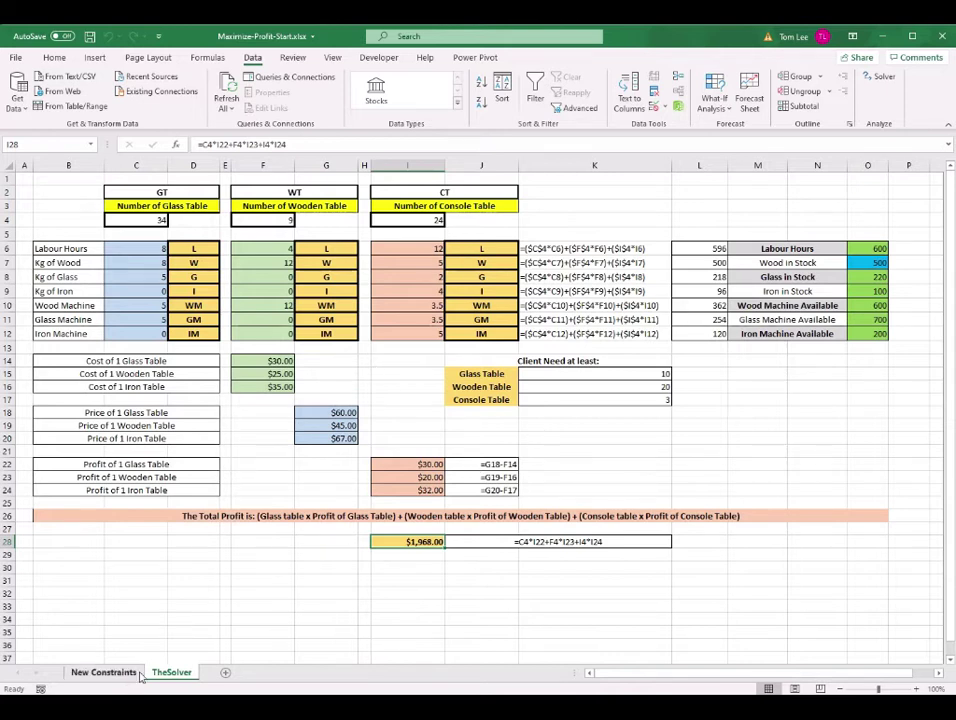
Return to the New Constraints sheet and review the $1,678.00 total profit and resource cells.
left_click(103, 672)
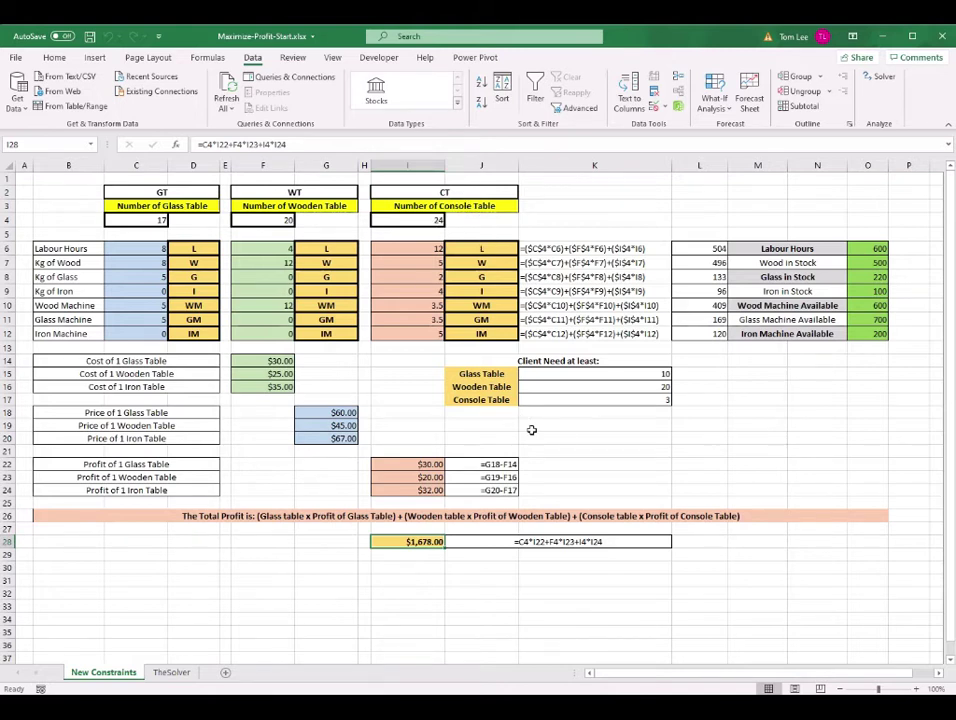
left_click(428, 568)
left_click(423, 541)
left_click(717, 434)
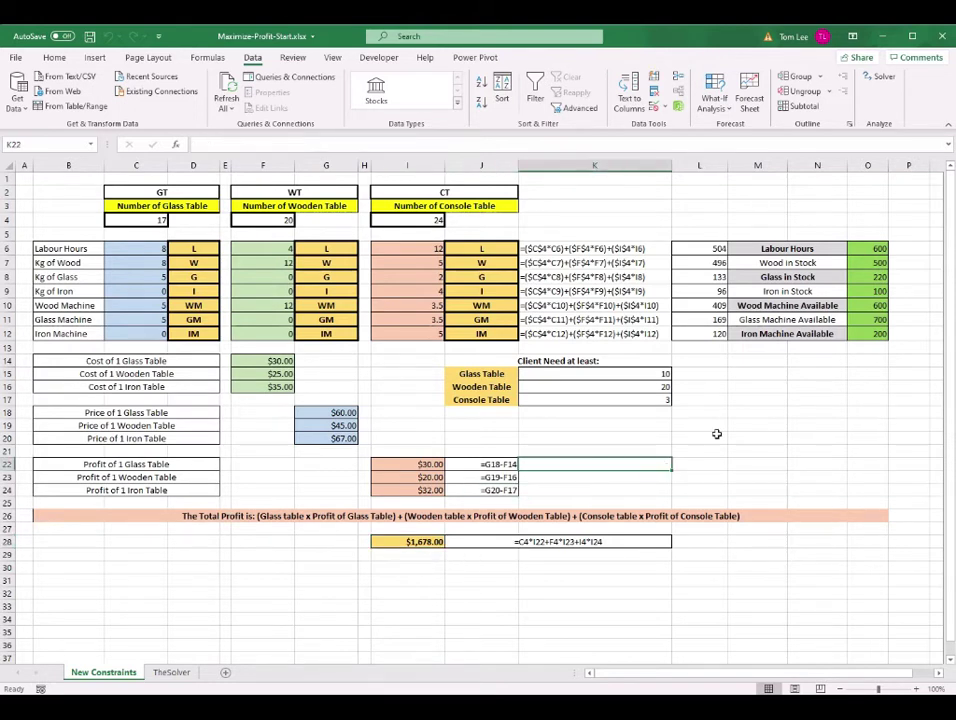
left_click(622, 425)
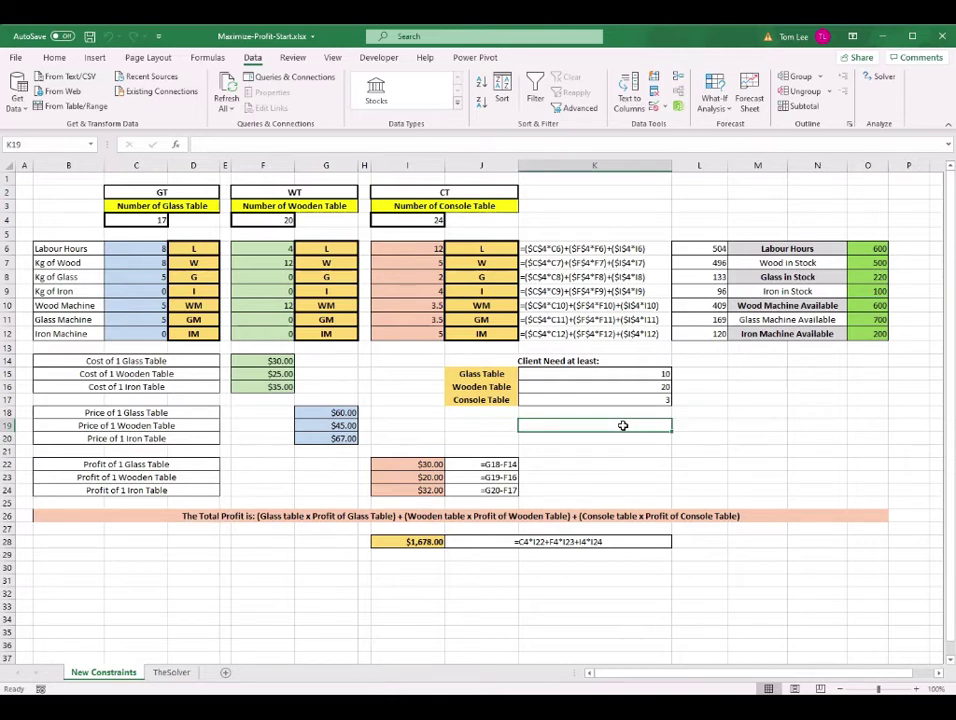
left_click(771, 427)
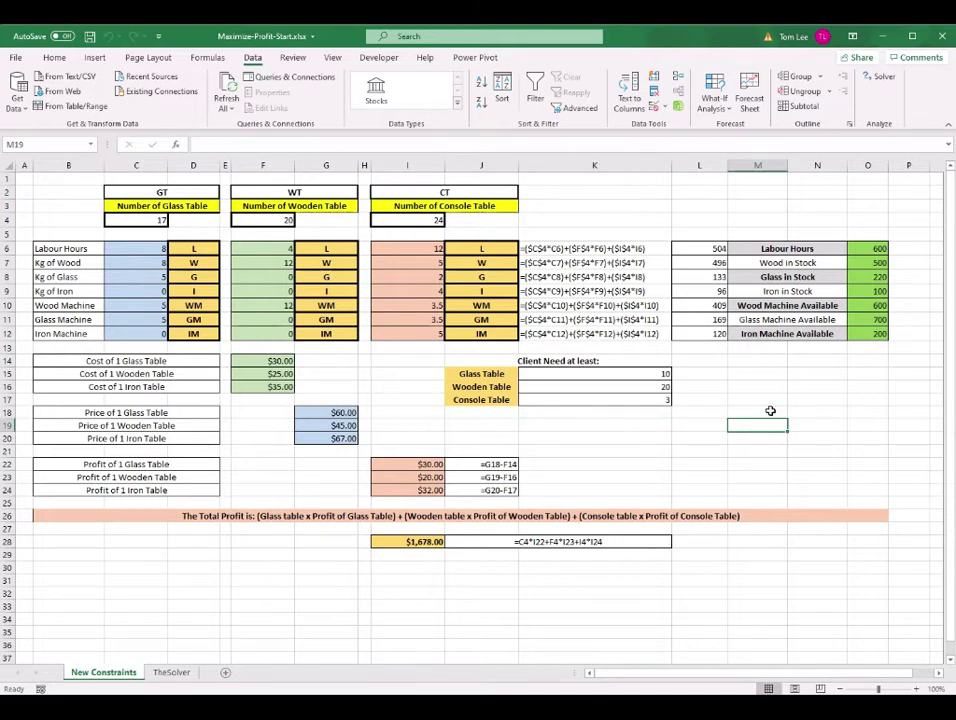
key("Up")
key("Up")
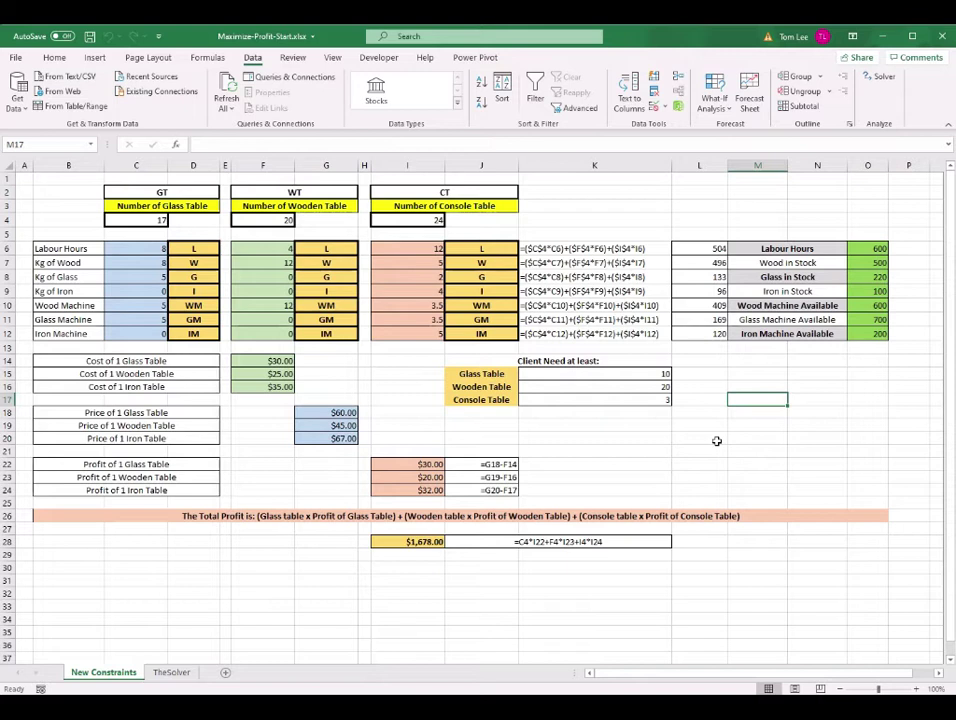
left_click(646, 437)
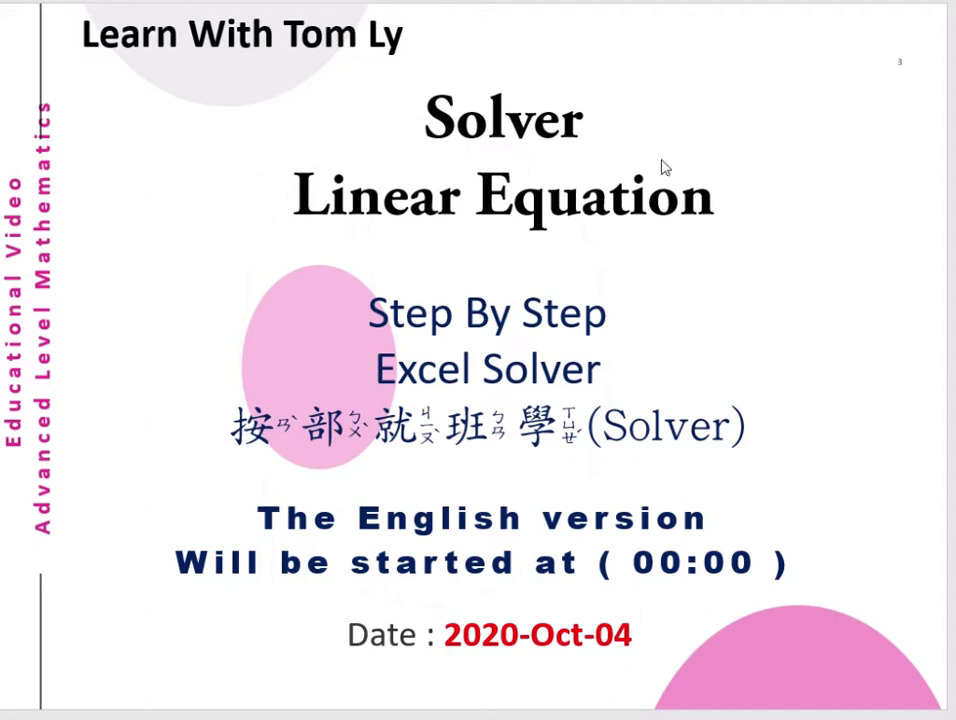
Highlight the glass, wooden and console tables on The Business Scenario slide, advance, then return to Excel.
left_click(428, 115)
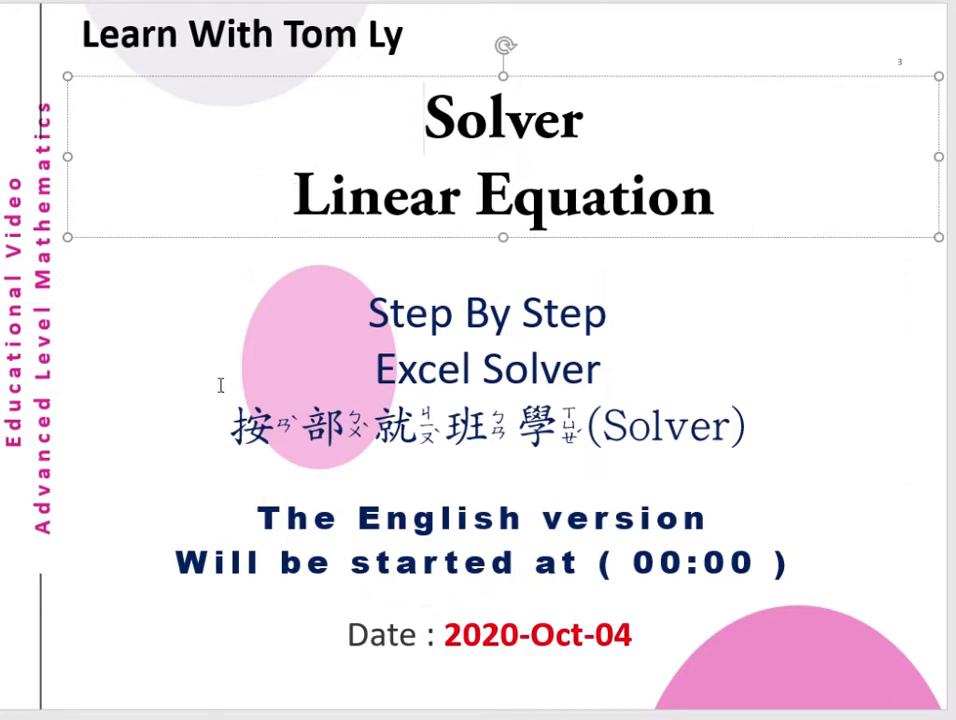
scroll(495, 225, "down", 1)
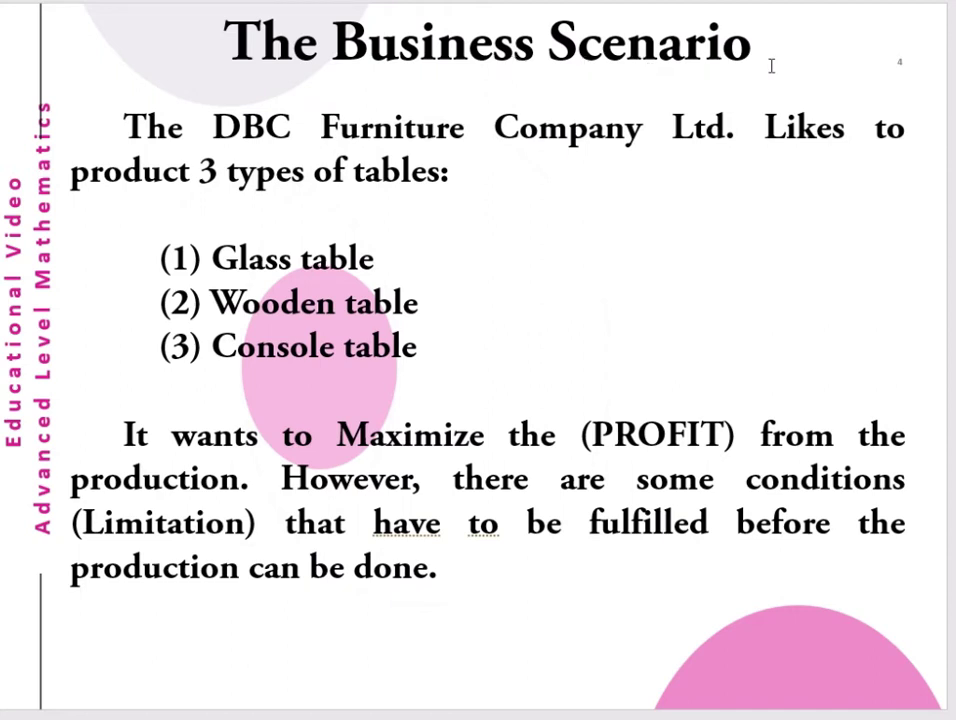
left_click(577, 49)
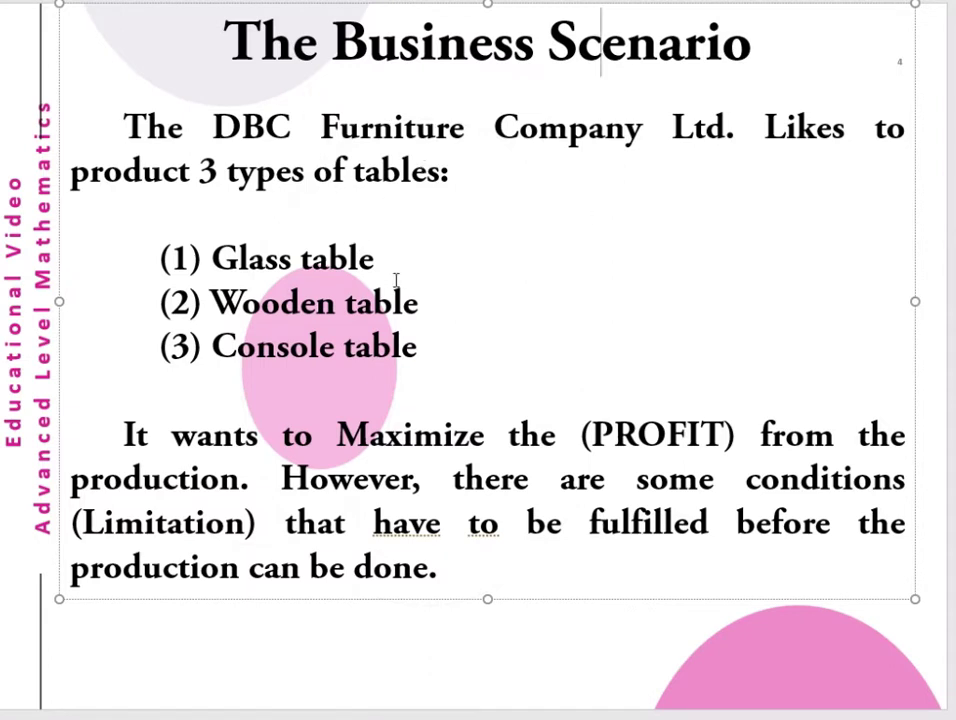
left_click_drag(212, 258, 312, 258)
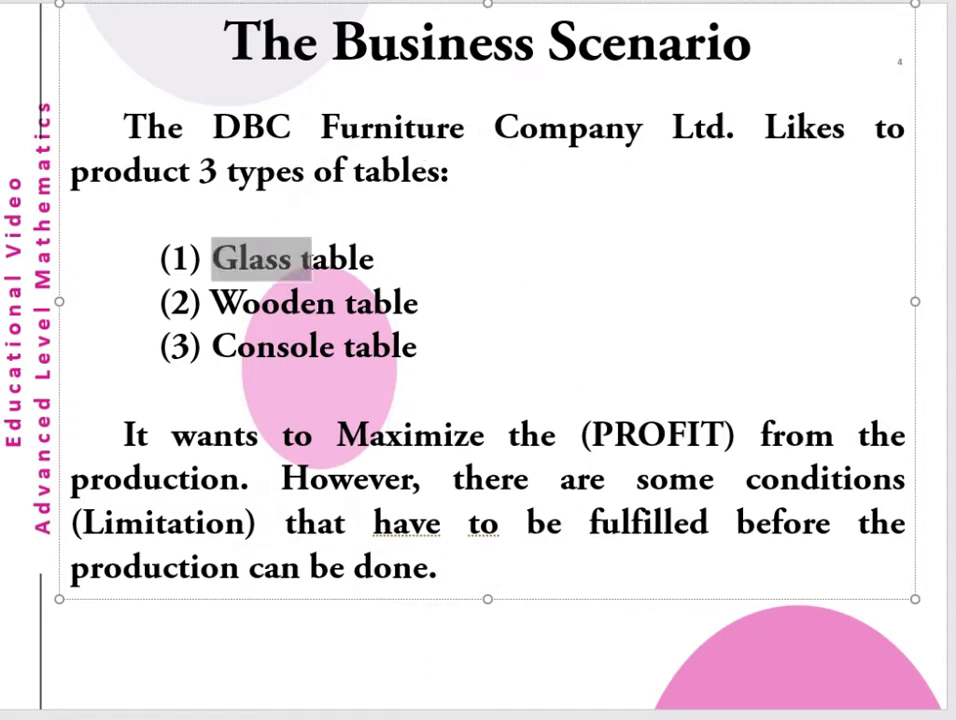
left_click_drag(232, 300, 326, 304)
left_click_drag(212, 346, 372, 346)
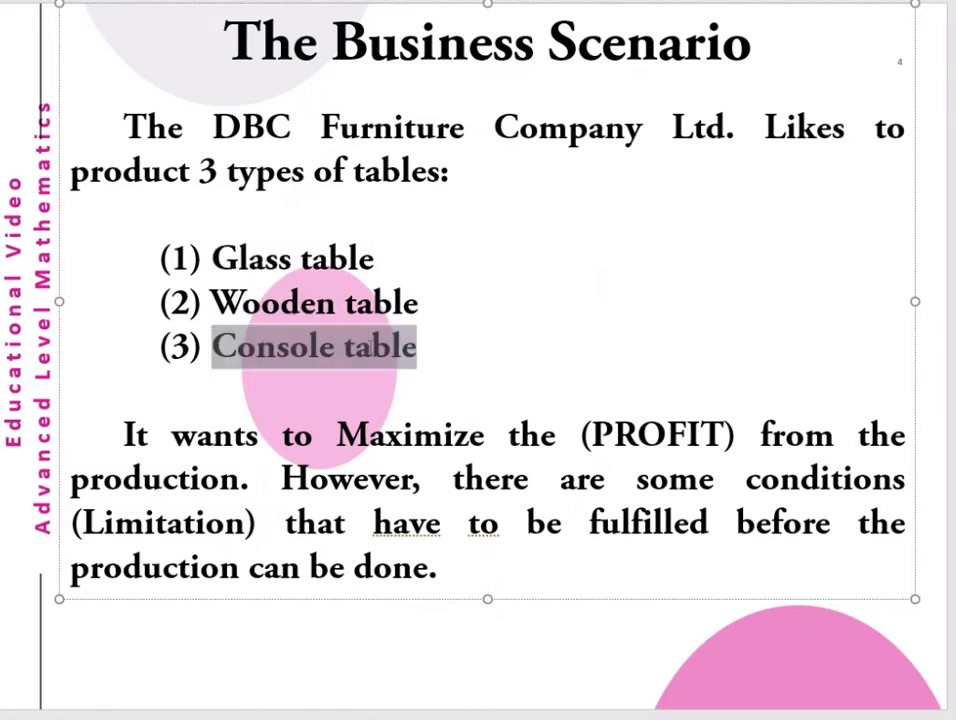
left_click(556, 334)
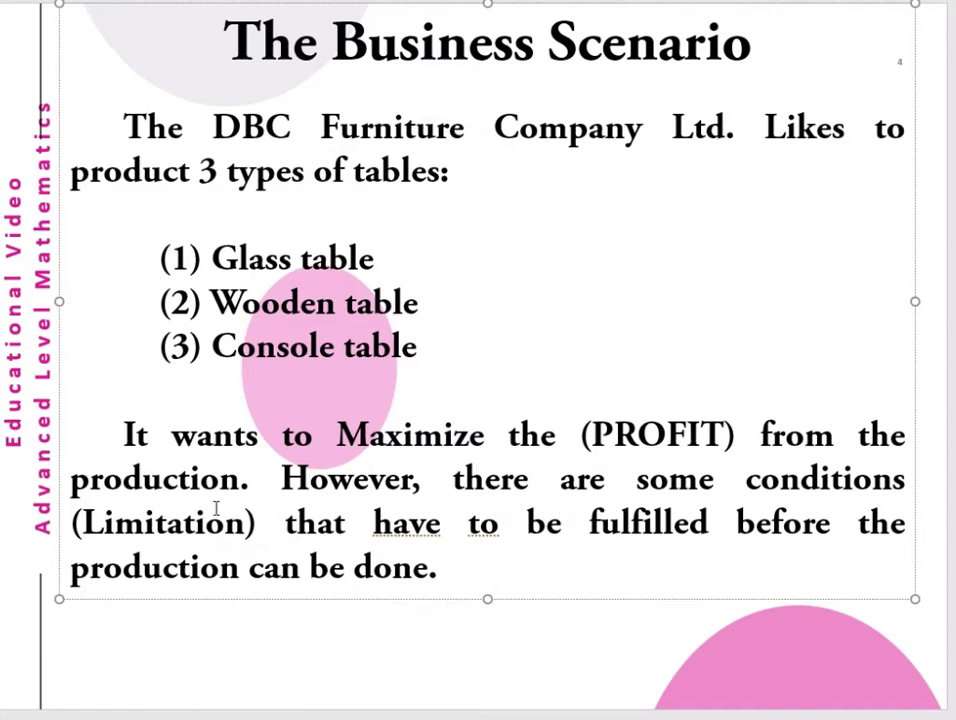
key("Page_Down")
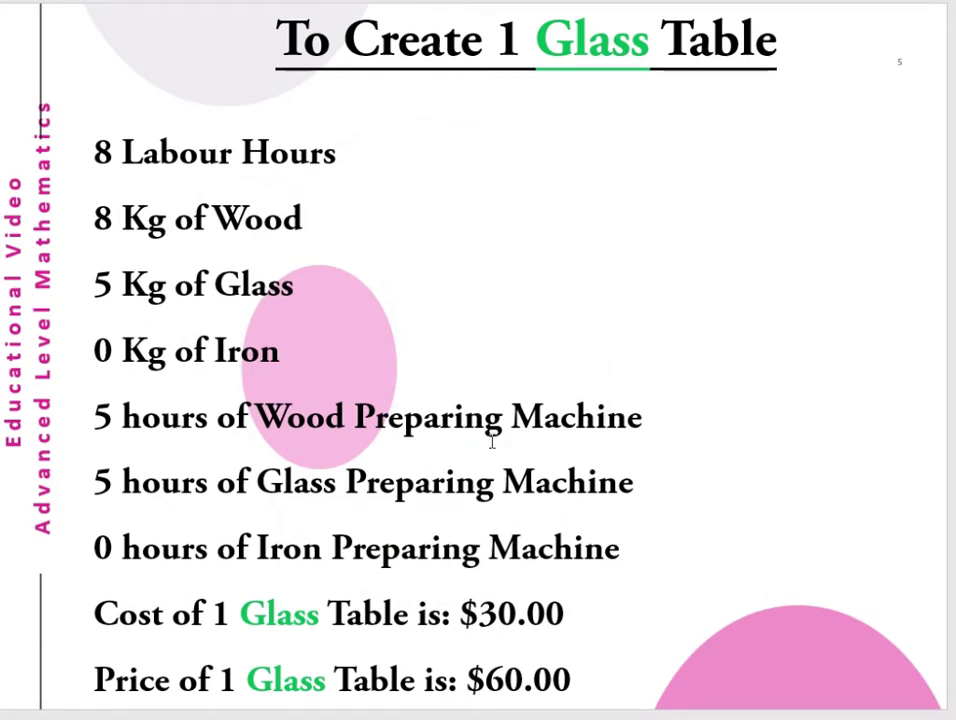
left_click(512, 716)
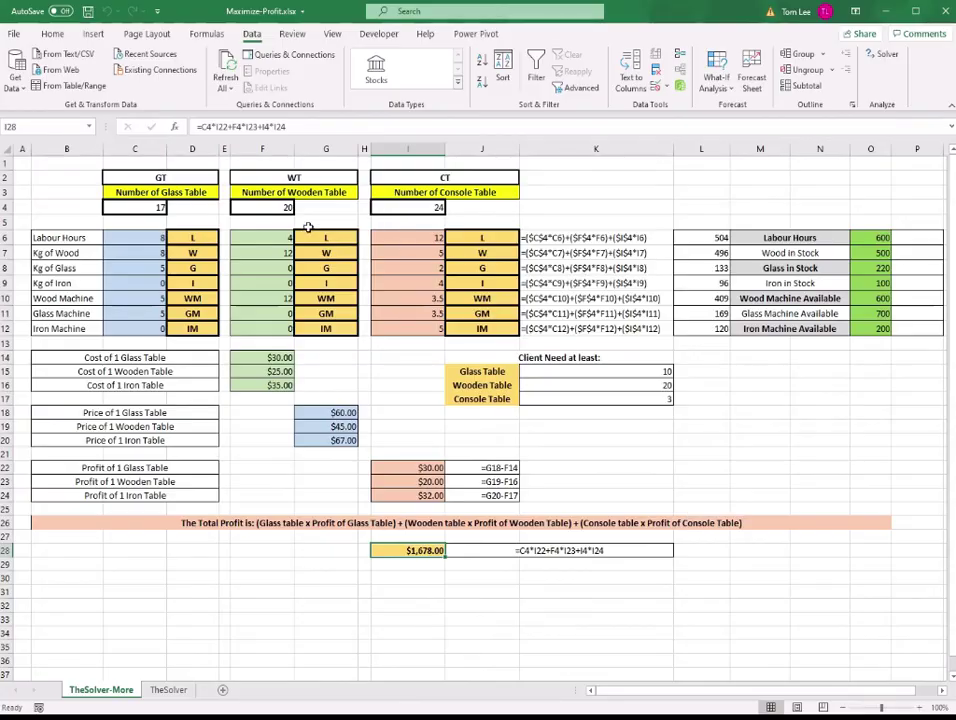
Reset the glass, wooden and console table counts in C4, F4 and I4 to 1.
left_click(142, 209)
type("1")
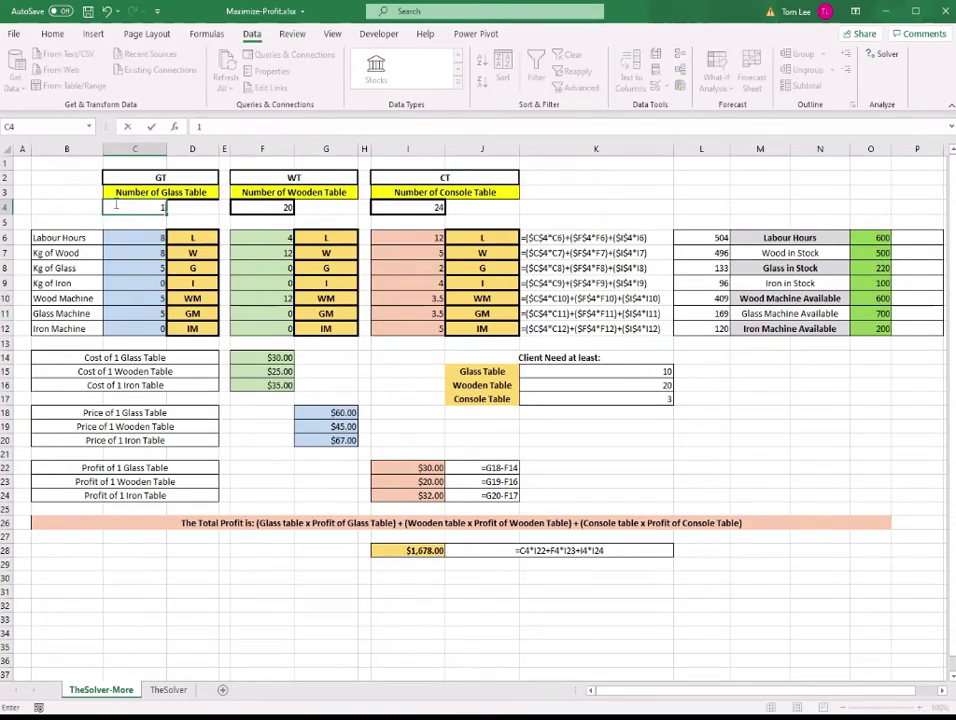
left_click(265, 207)
type("1")
left_click(420, 207)
type("1")
left_click(596, 207)
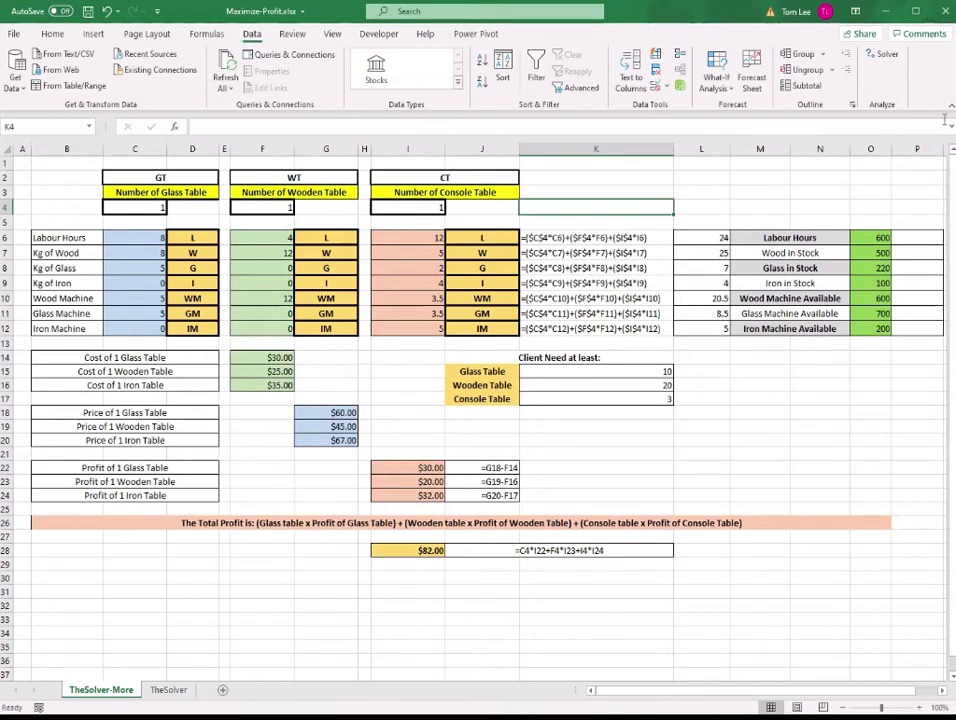
Re-run Solver and keep 17 glass, 20 wooden, 24 console tables for $1,678.00 profit.
left_click(886, 55)
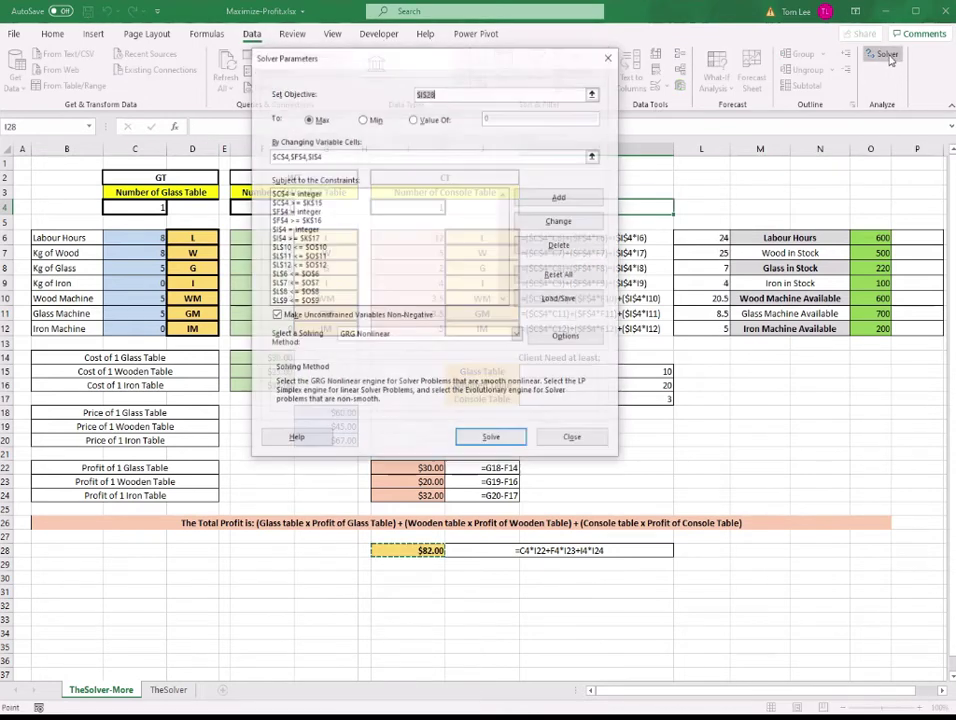
left_click_drag(546, 64, 610, 64)
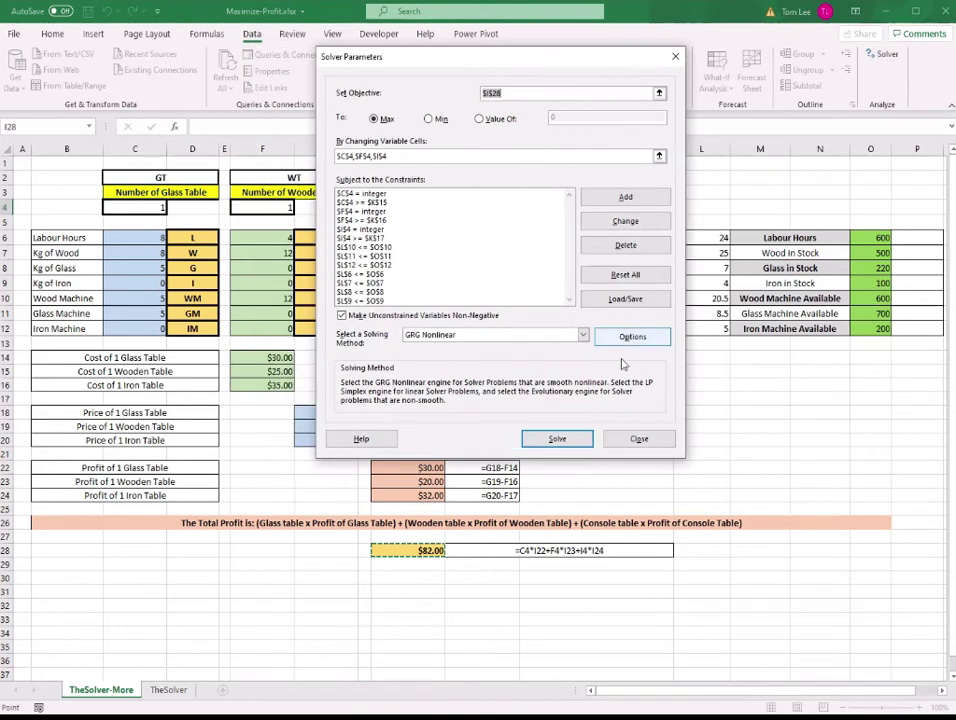
left_click(554, 438)
left_click_drag(561, 232, 608, 275)
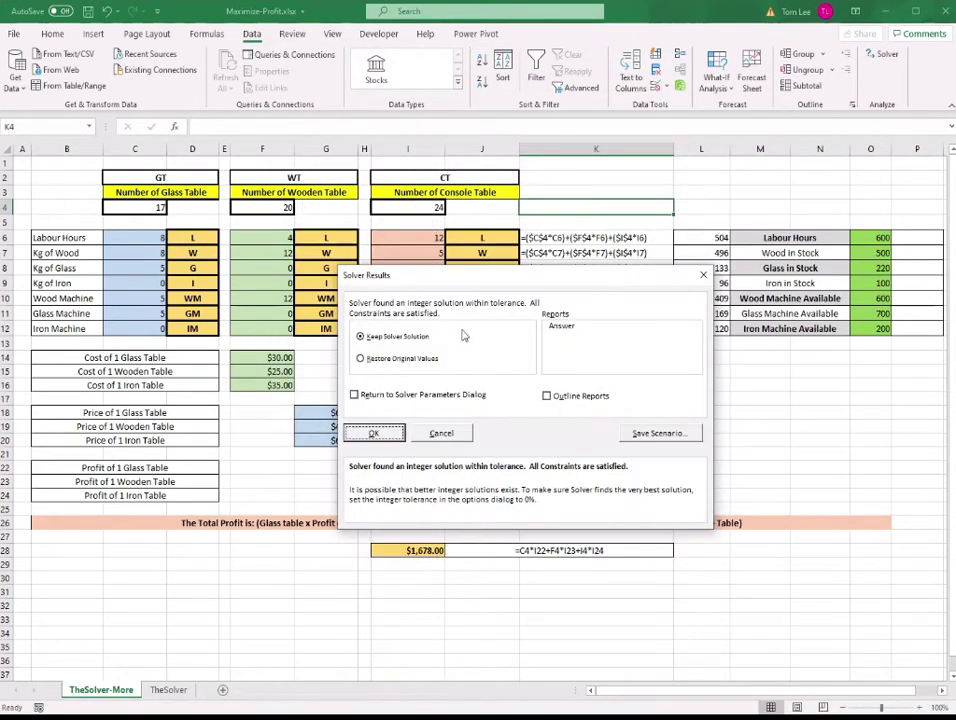
left_click(384, 436)
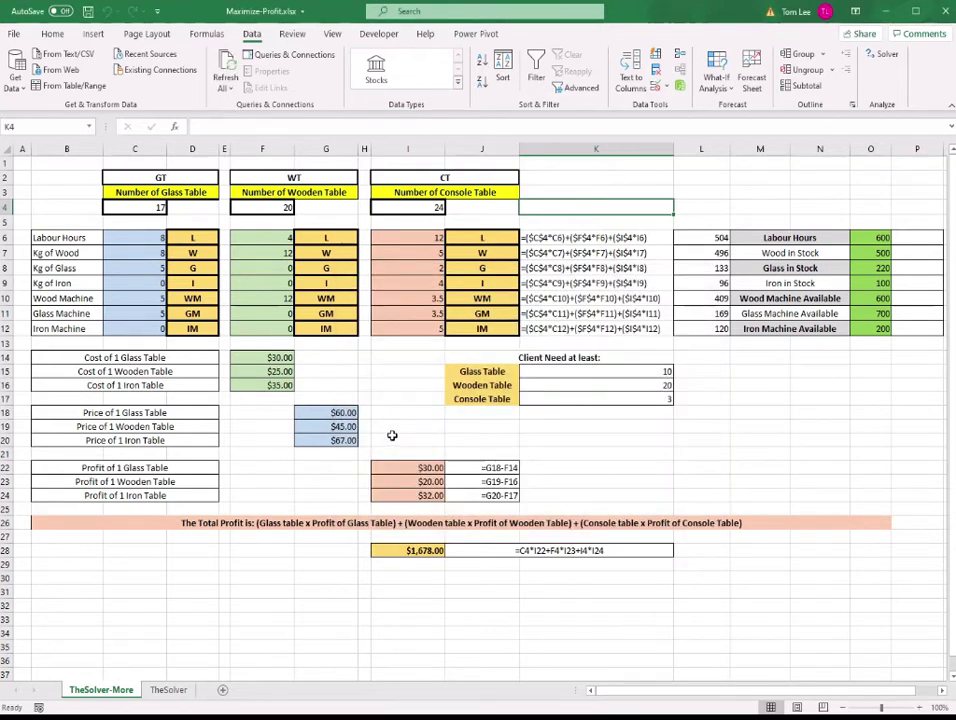
left_click(150, 192)
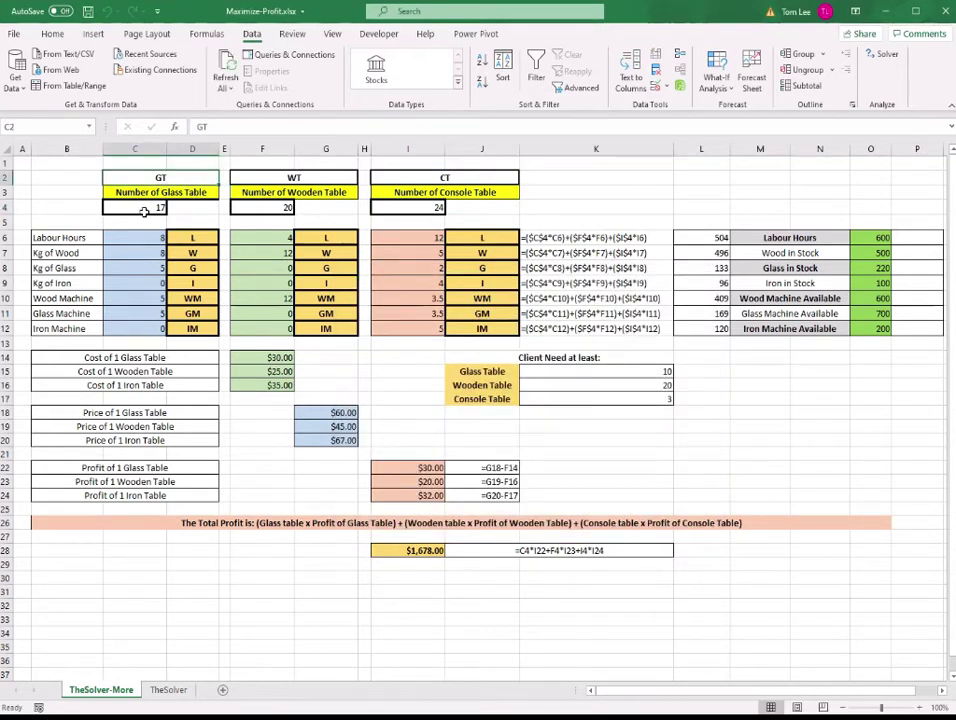
Review the 17, 20 and 24 table counts and the total profit formula in I28.
left_click(145, 207)
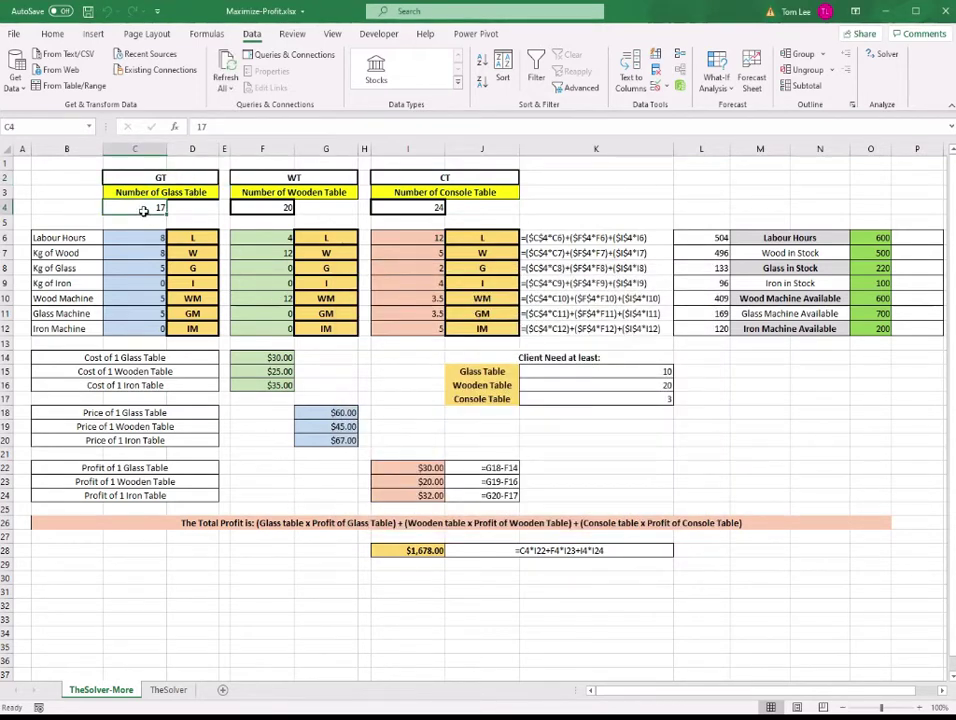
left_click(284, 210)
key("Right")
key("Right")
key("Right")
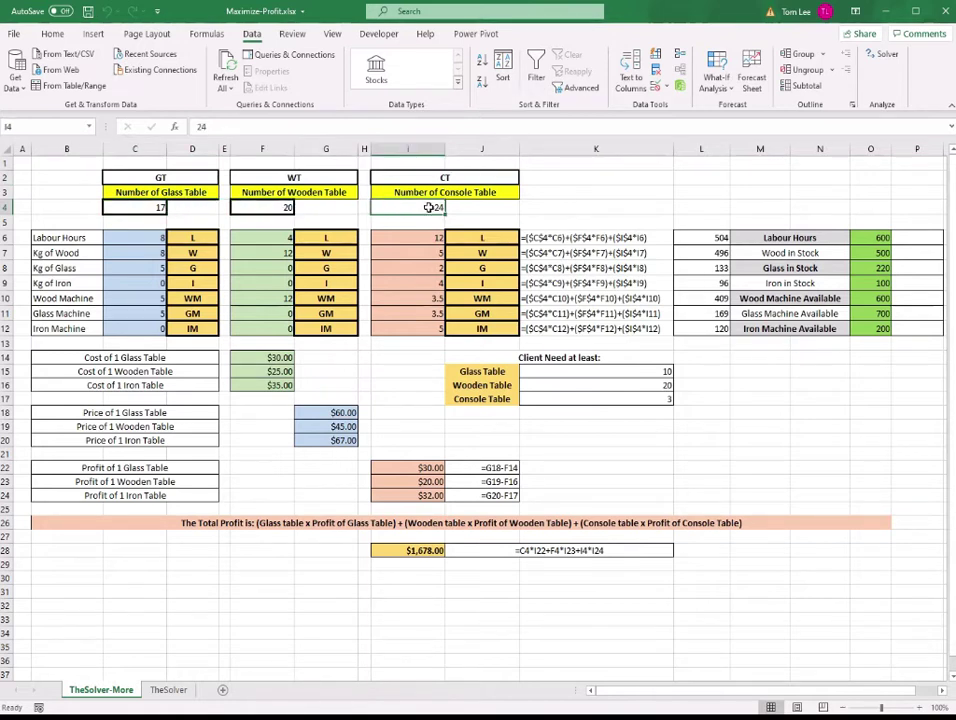
left_click(409, 551)
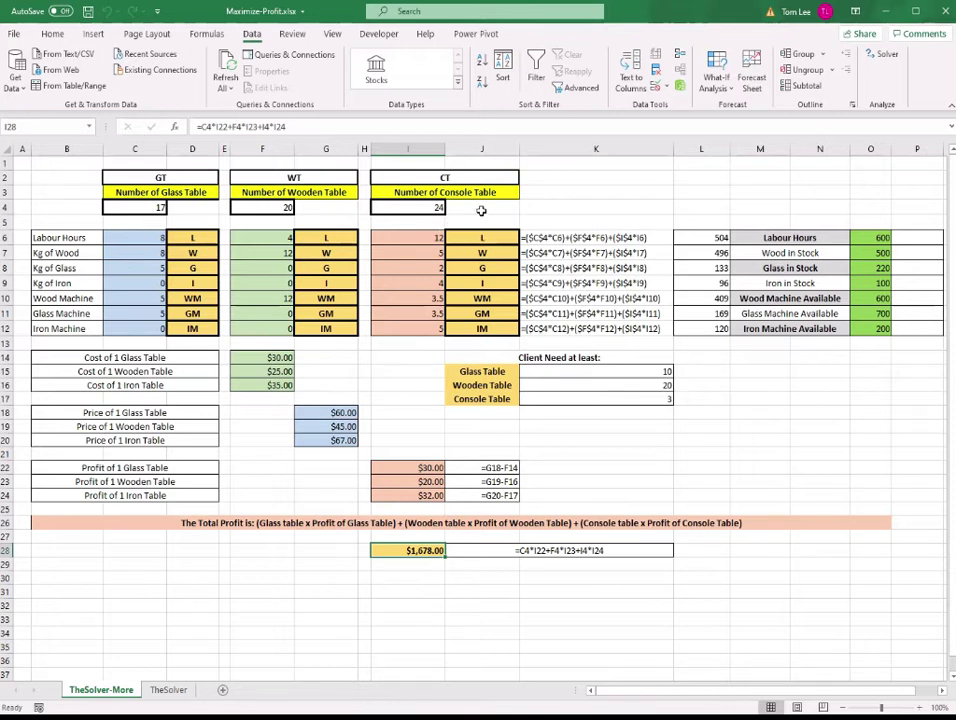
type("34")
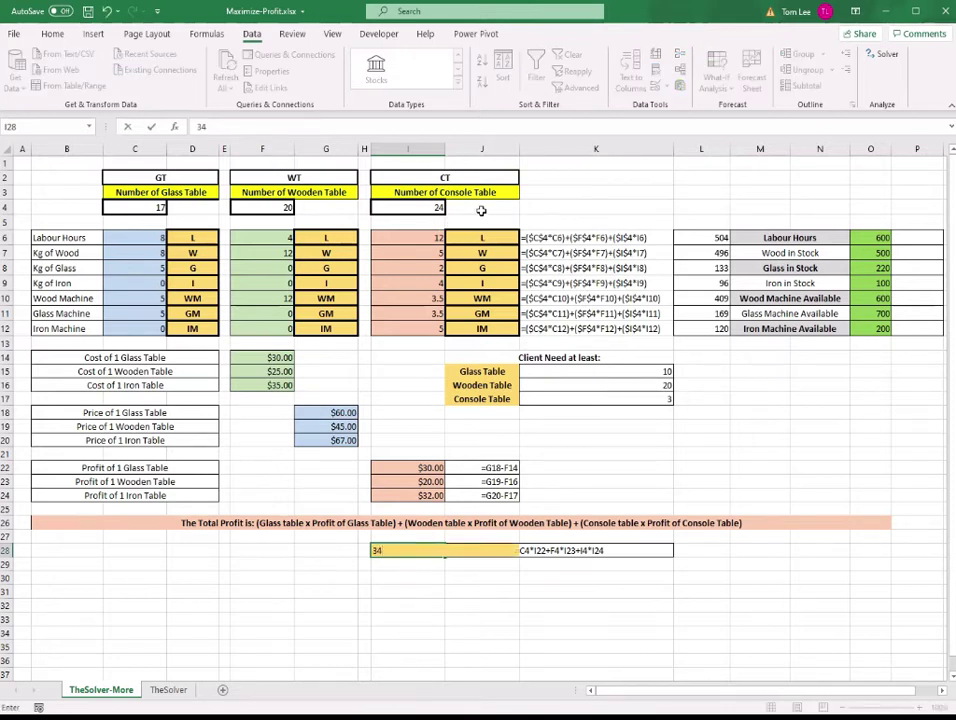
key("Escape")
Enter 34 console tables in I4 and compare labour and wood usage against their limits.
left_click(420, 207)
type("34")
key("Return")
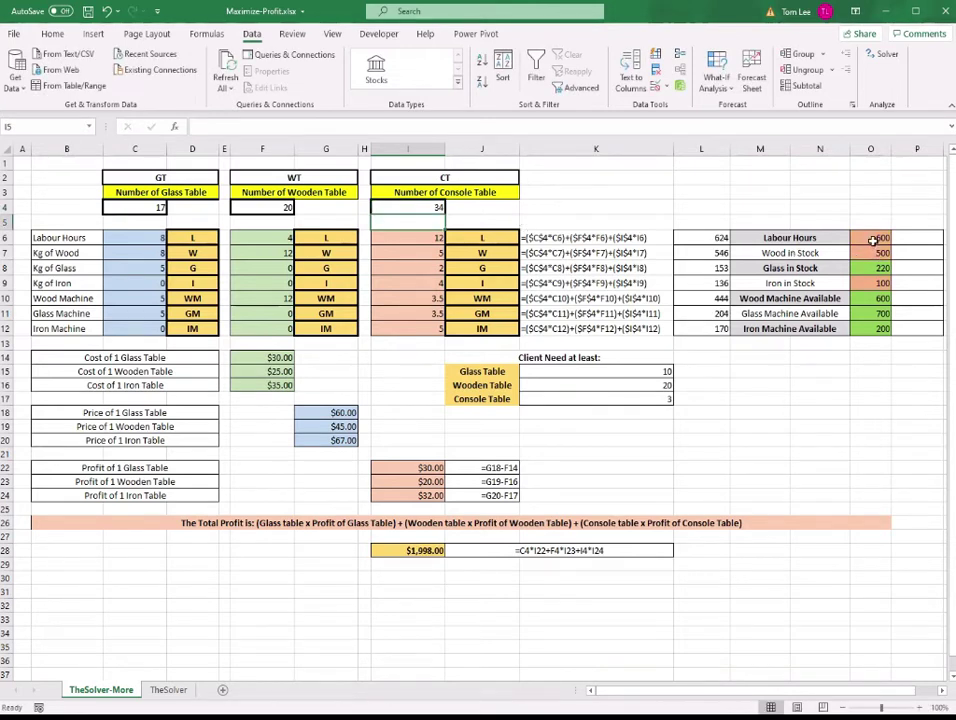
left_click_drag(875, 240, 874, 252)
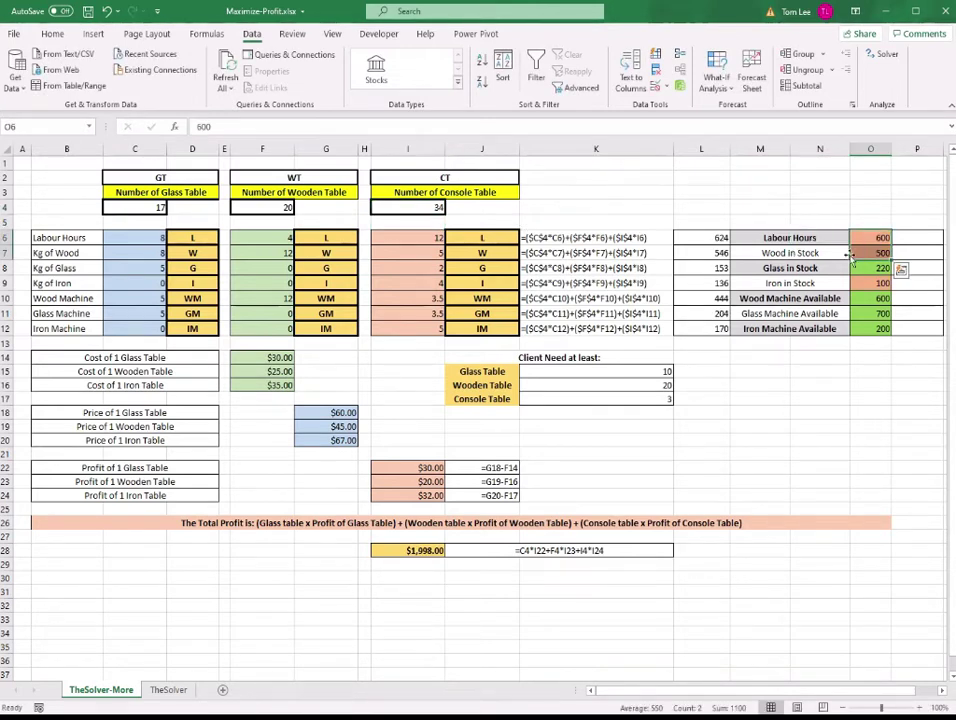
left_click_drag(712, 238, 712, 253)
left_click(712, 238)
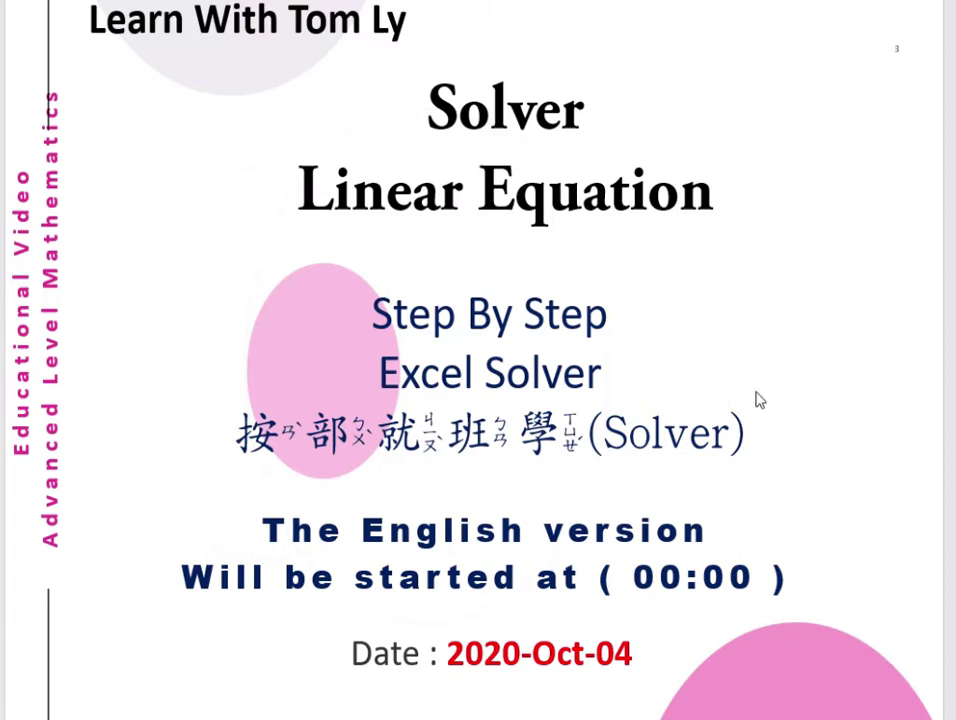
Highlight the 00:00 start time on the Solver Linear Equation title slide.
left_click_drag(765, 578, 634, 577)
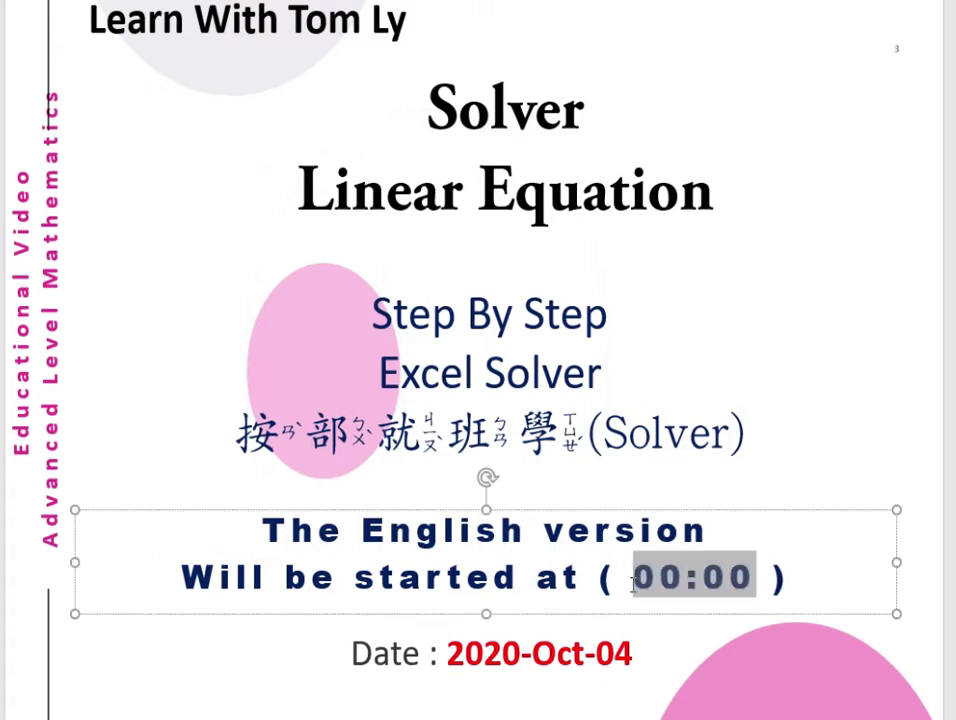
left_click(813, 318)
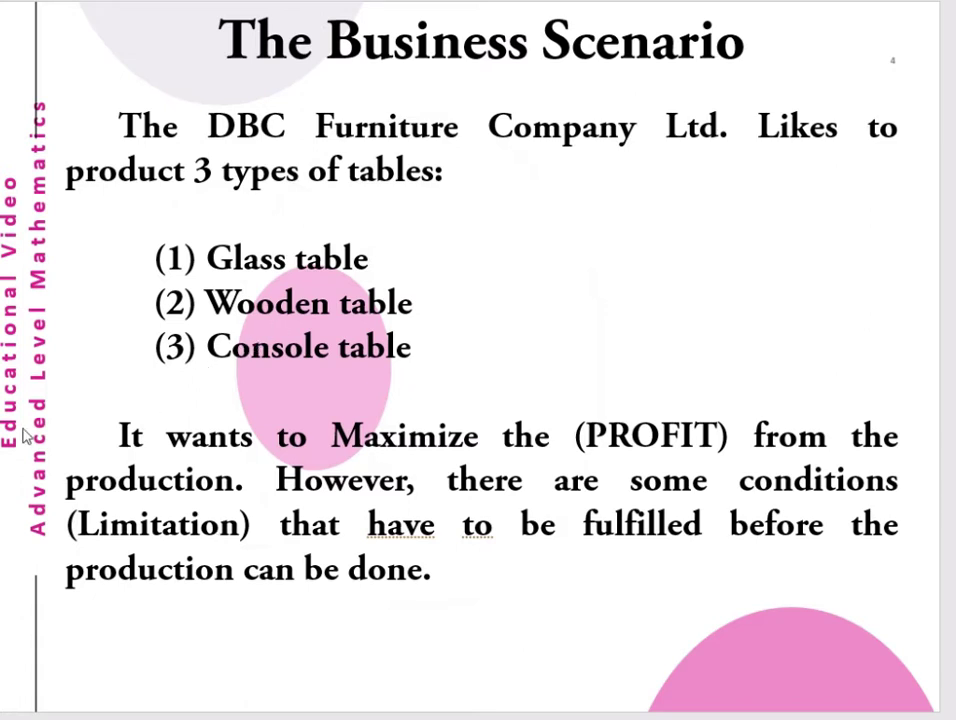
Advance to the Glass Table slide and highlight its title and the 8 Labour Hours line.
key("Page_Down")
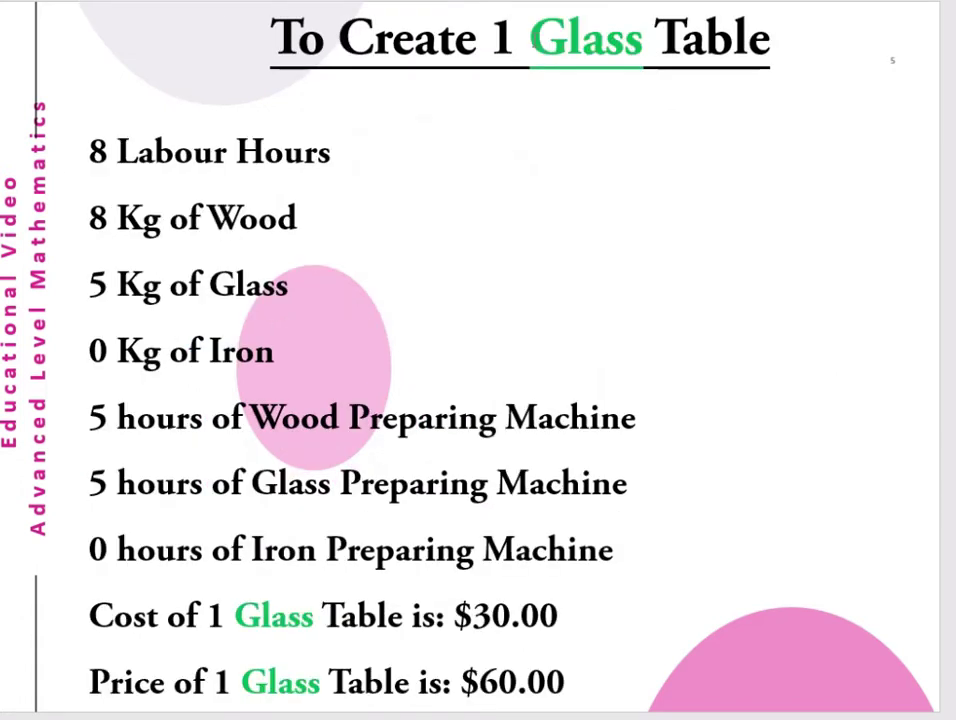
left_click_drag(770, 40, 549, 42)
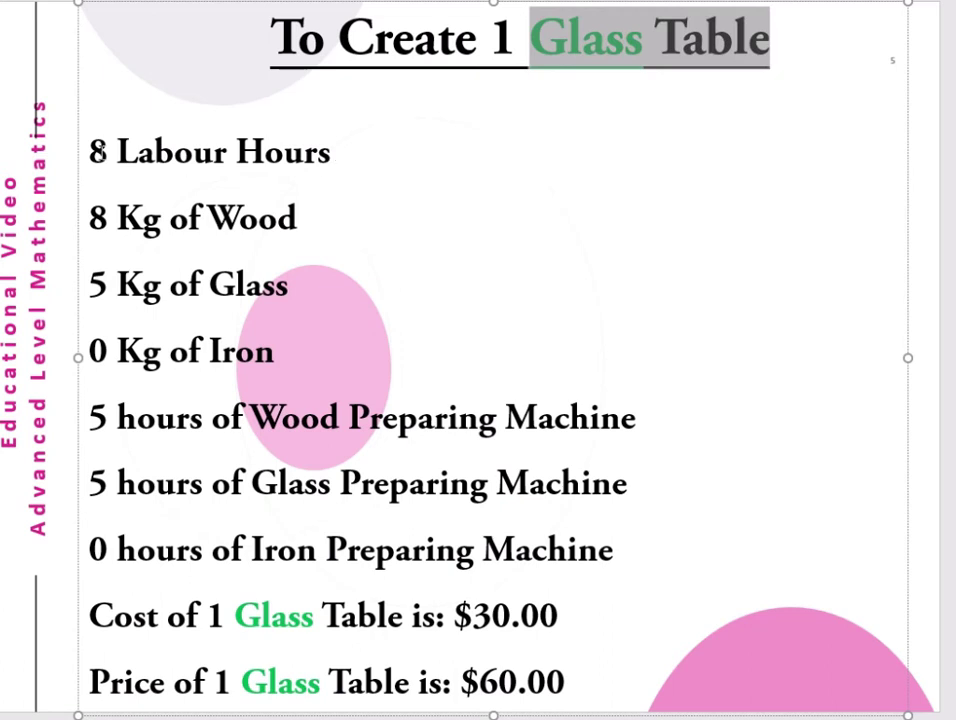
left_click_drag(337, 153, 86, 151)
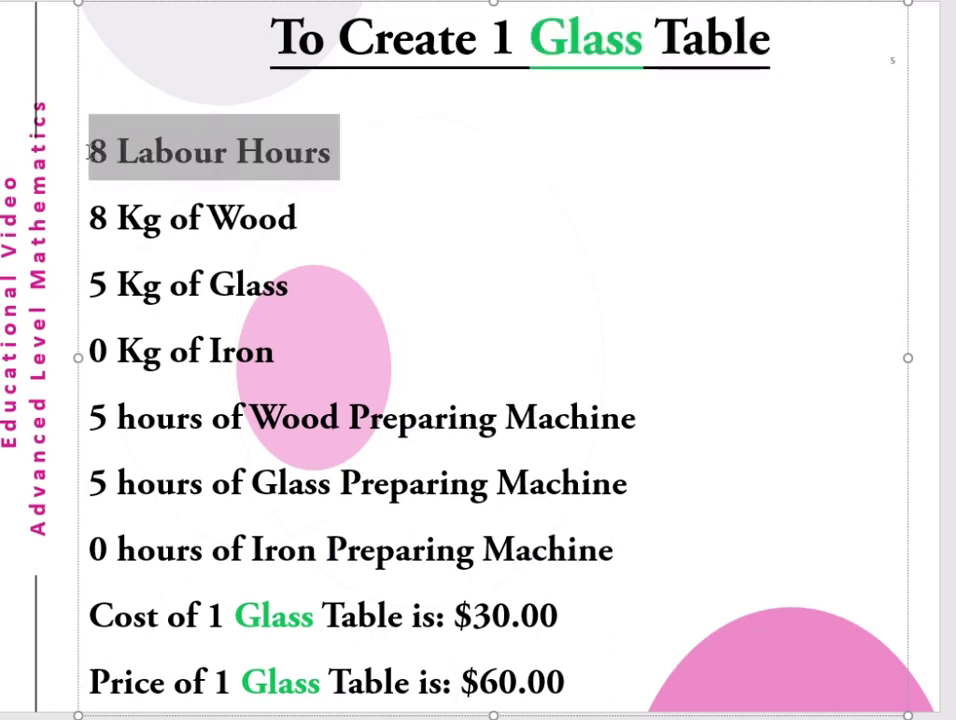
left_click(278, 215)
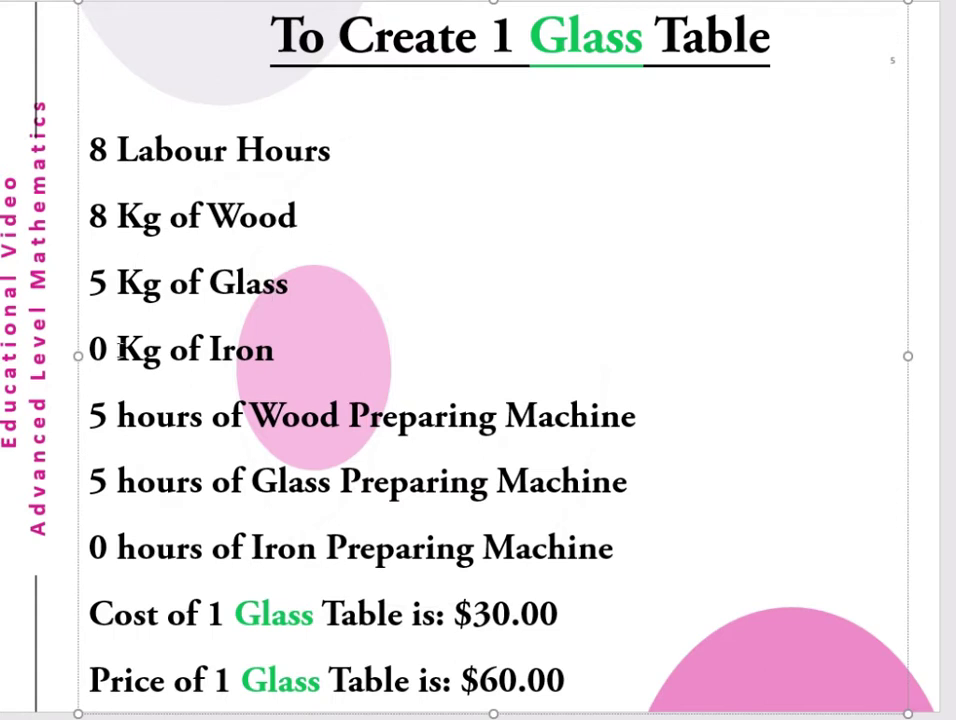
key("Down")
key("Left")
Highlight the 5 wood, 5 glass and 0 iron machine hours and the $30.00 cost.
left_click(672, 420)
left_click_drag(118, 424, 79, 421)
left_click(425, 484)
left_click_drag(118, 484, 87, 484)
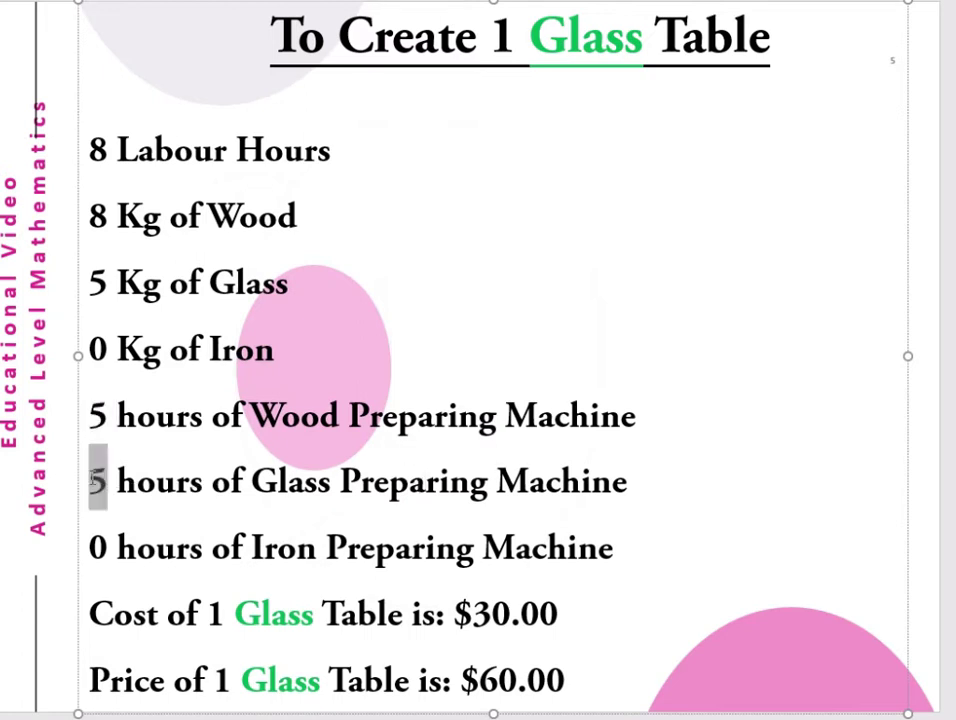
left_click(440, 553)
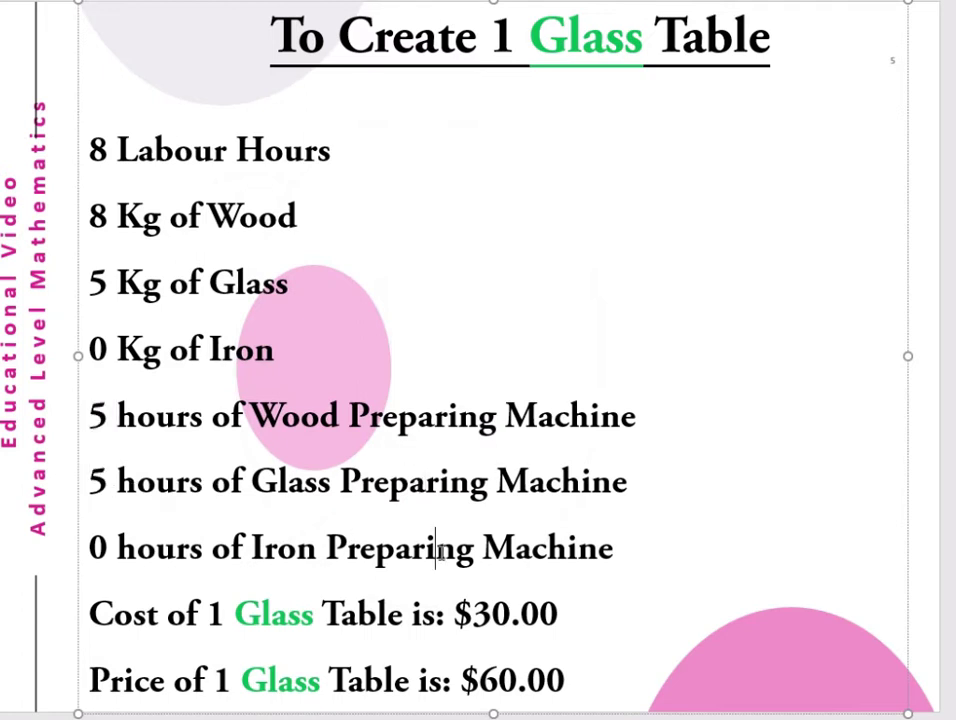
left_click_drag(110, 548, 88, 548)
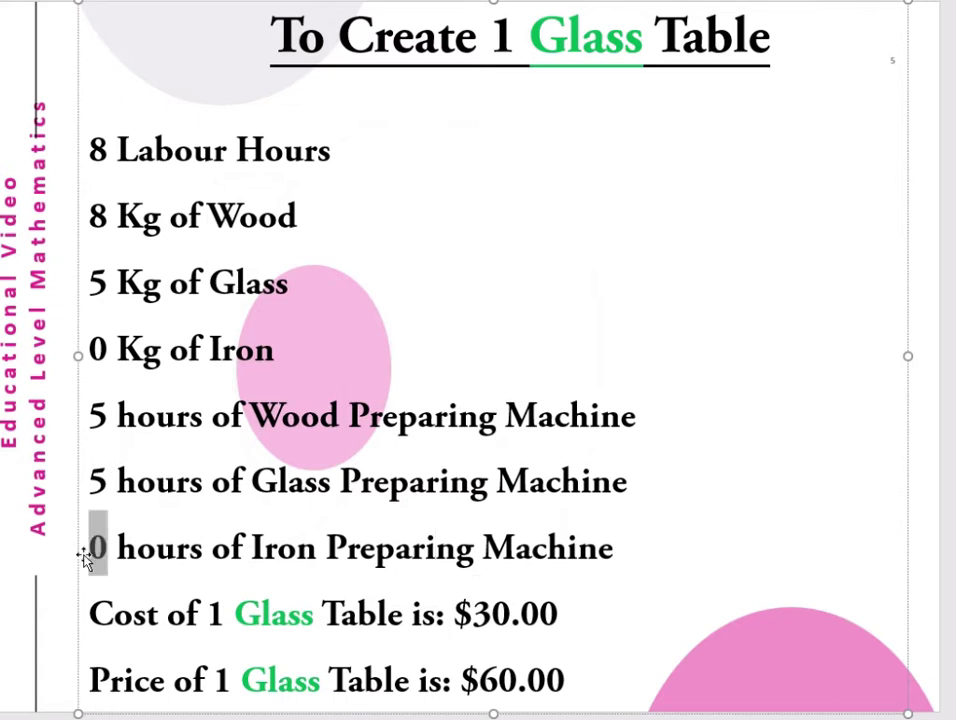
left_click_drag(474, 614, 608, 602)
left_click(608, 602)
Advance to the Wooden Table slide and highlight the 4 Labour Hours and 12 Kg of Wood lines.
key("Page_Down")
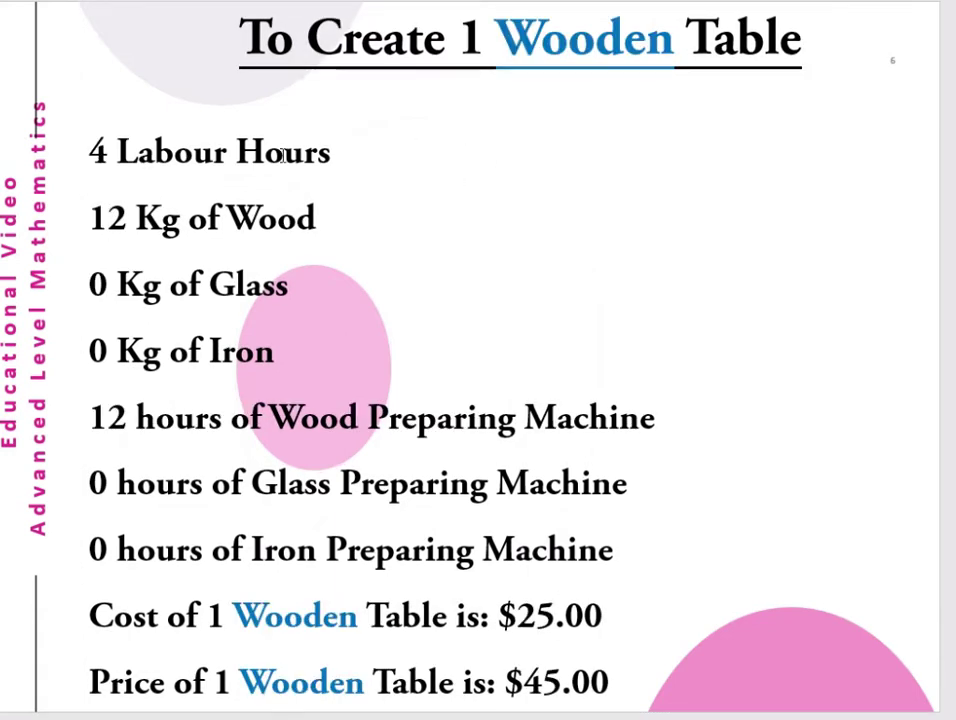
left_click_drag(336, 153, 75, 154)
left_click_drag(88, 218, 348, 254)
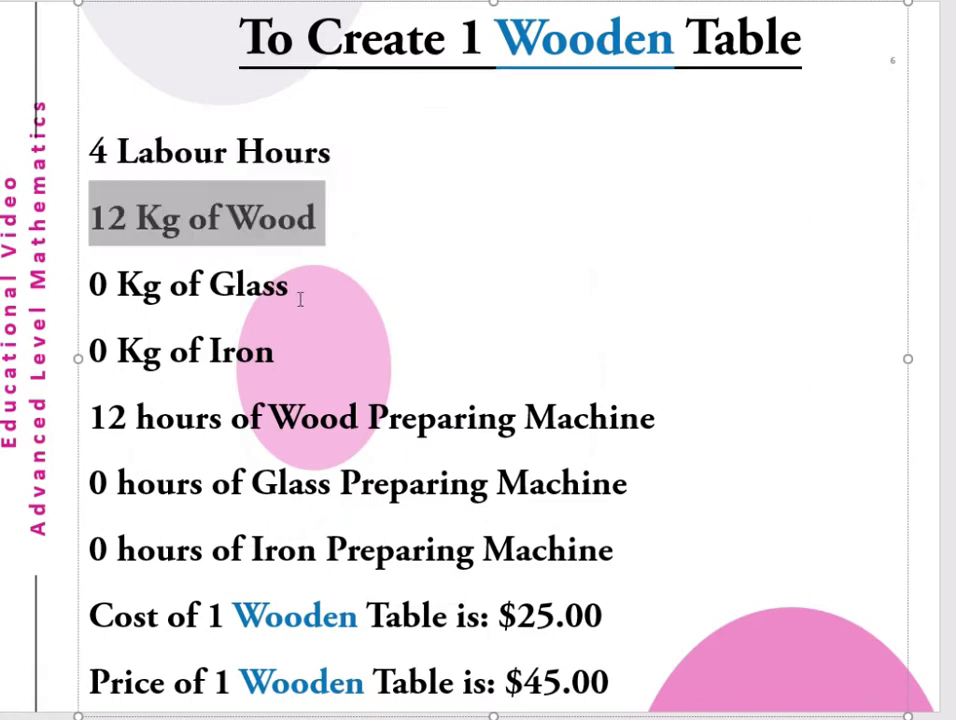
left_click(246, 285)
key("Down")
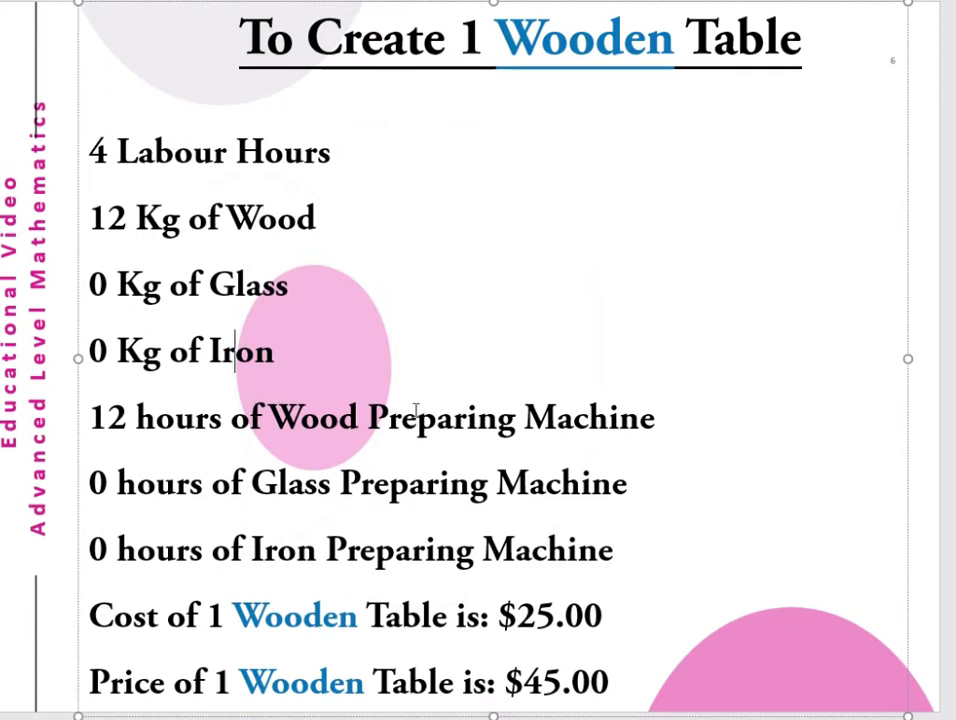
Go through the machine hours lines, highlight the $25.00 cost, then leave the text box.
left_click(176, 483)
left_click(156, 548)
left_click(604, 615)
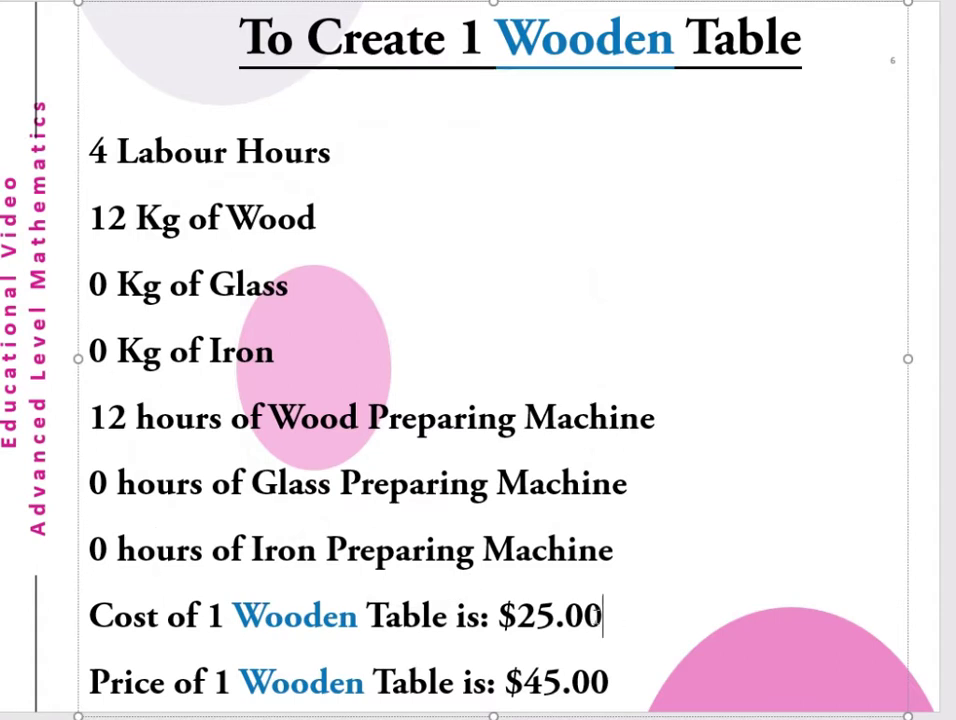
left_click_drag(603, 615, 484, 617)
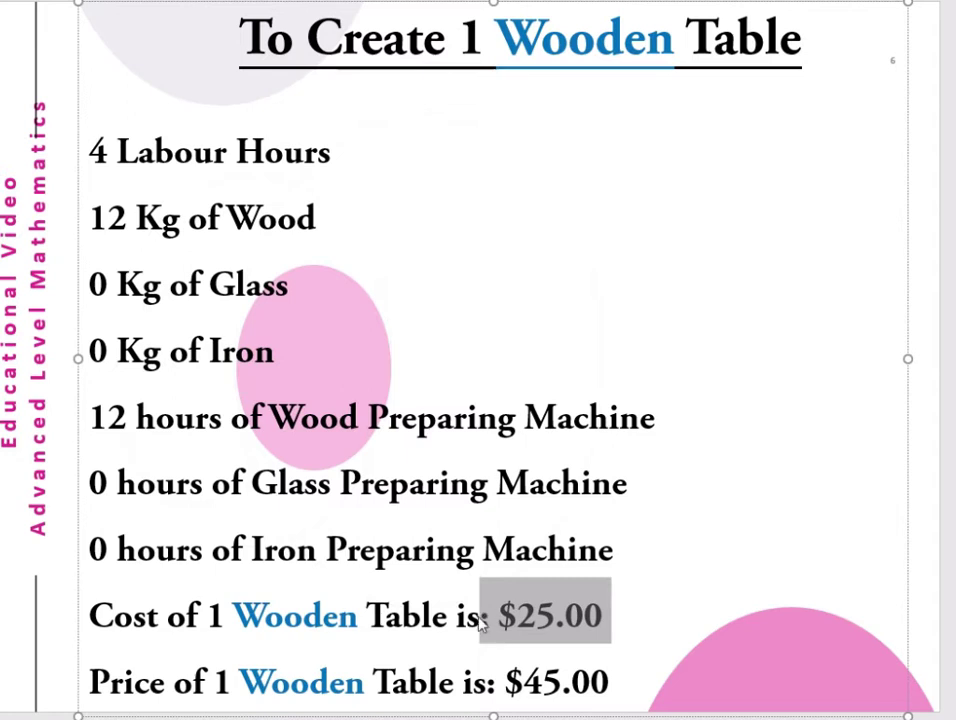
left_click(463, 681)
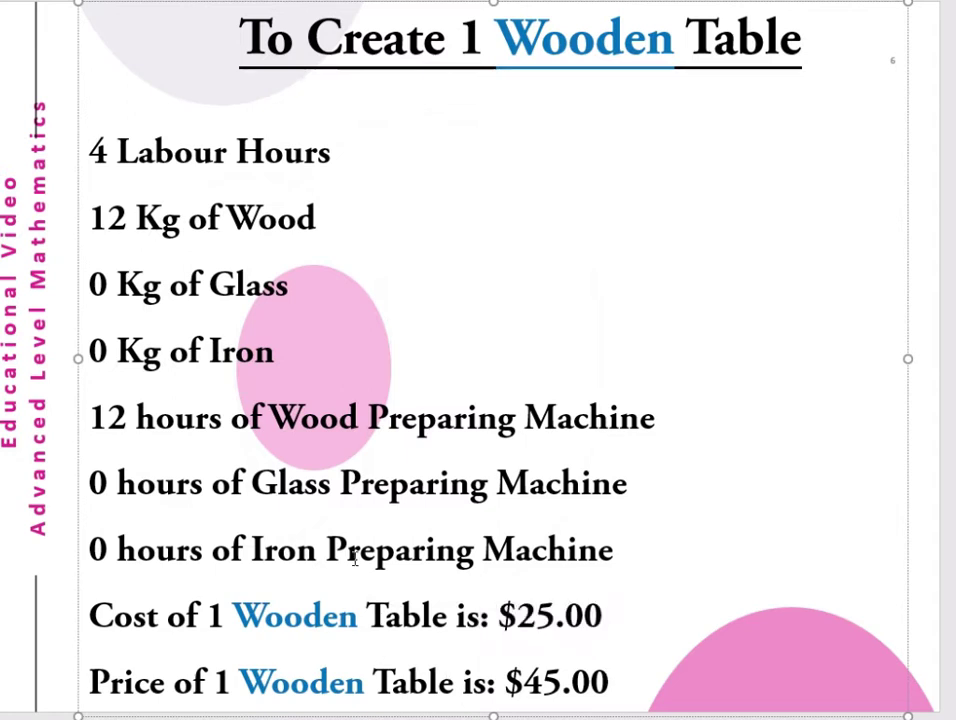
key("Escape")
key("Escape")
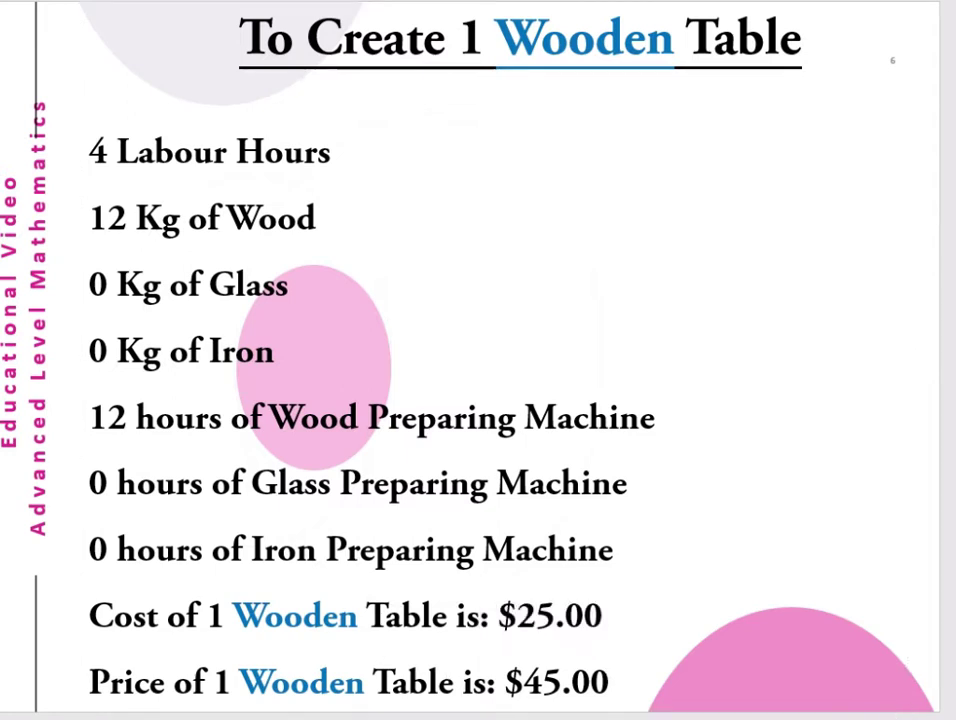
On the Console Table slide, highlight 12 Labour Hours, 5 Kg Wood, 2 Kg Glass and 4 Kg Iron.
key("Page_Down")
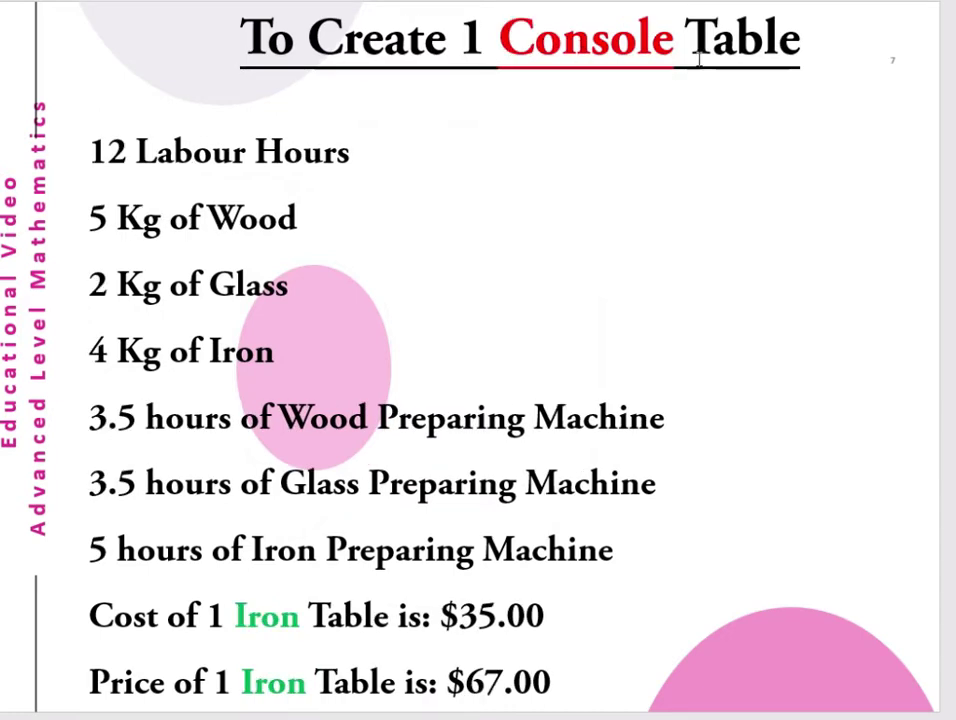
left_click(92, 151)
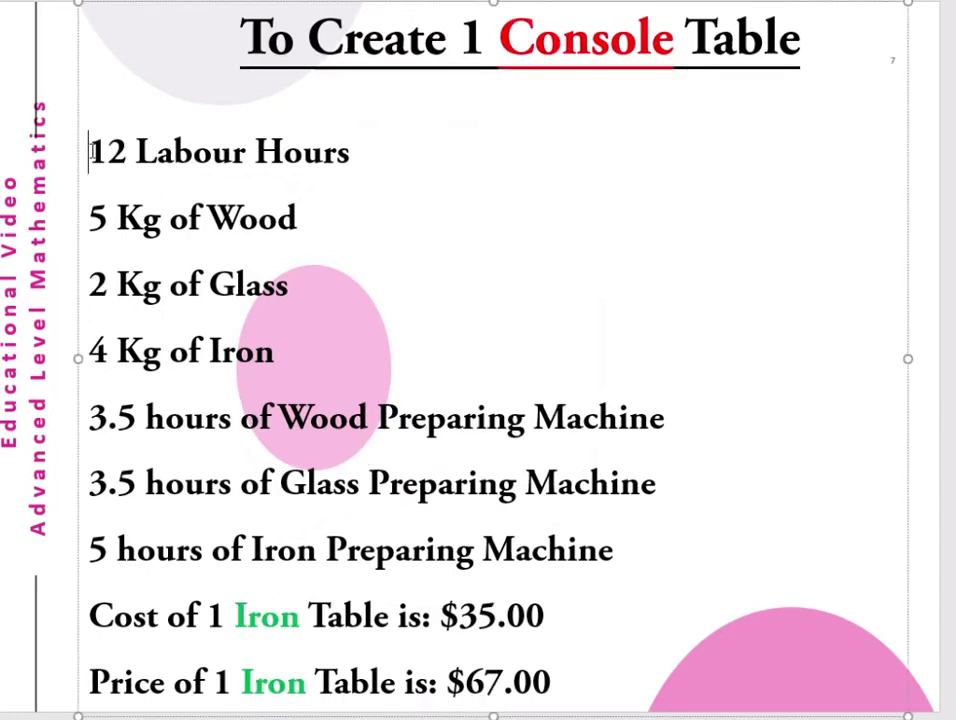
left_click_drag(92, 151, 352, 154)
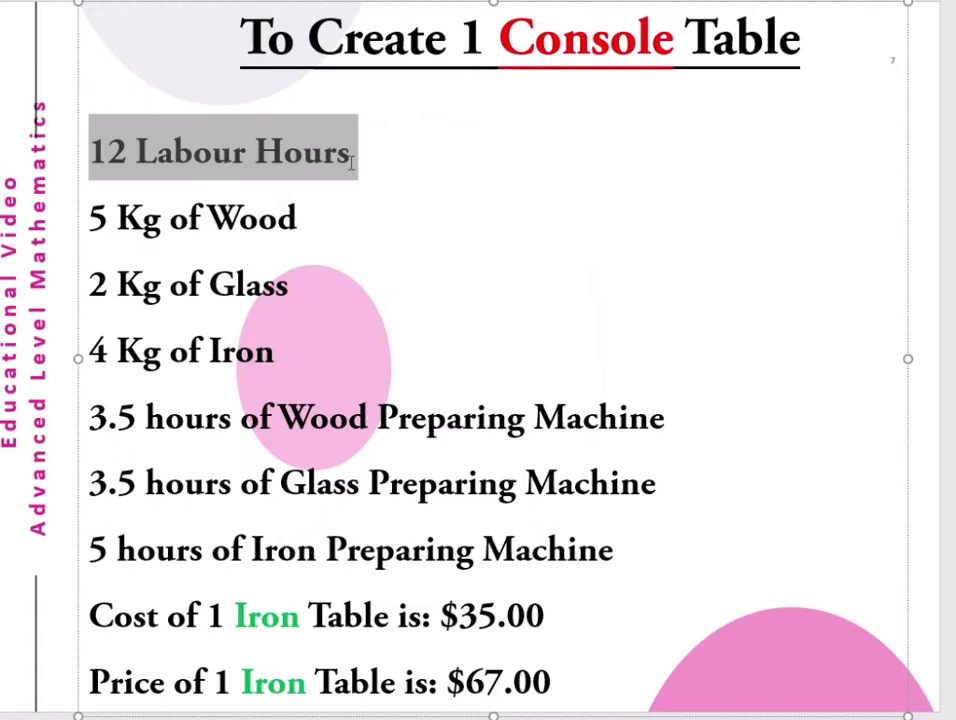
left_click(295, 215)
left_click_drag(297, 215, 90, 218)
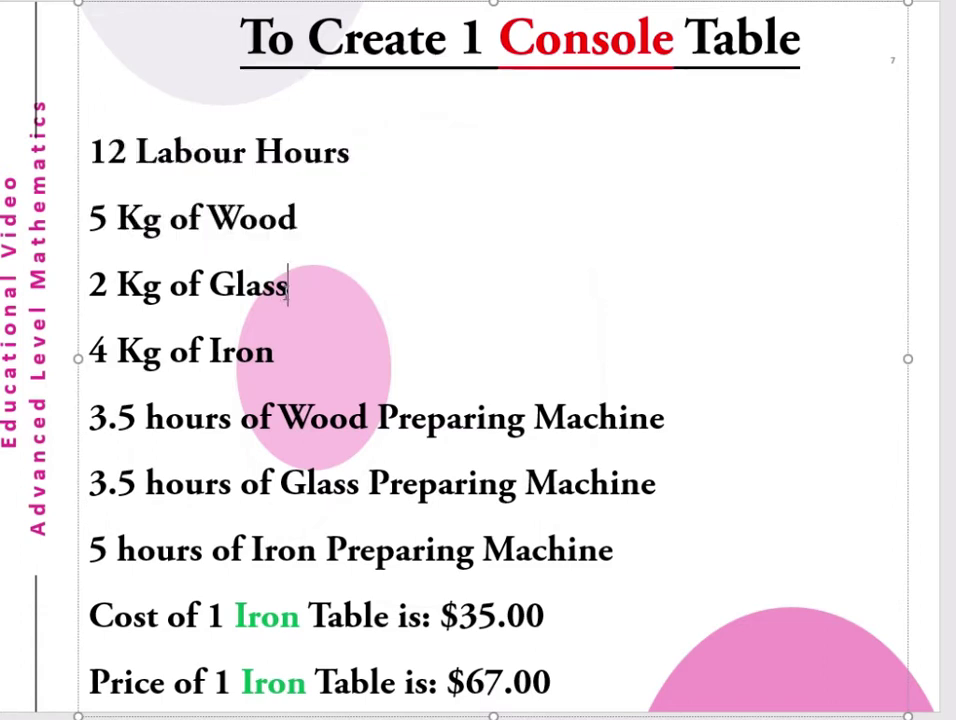
left_click_drag(287, 282, 90, 285)
left_click_drag(286, 352, 101, 357)
left_click(101, 357)
Highlight the wood, glass and iron Preparing Machine lines, the $35.00 cost and 67.00 price.
left_click_drag(666, 418, 440, 410)
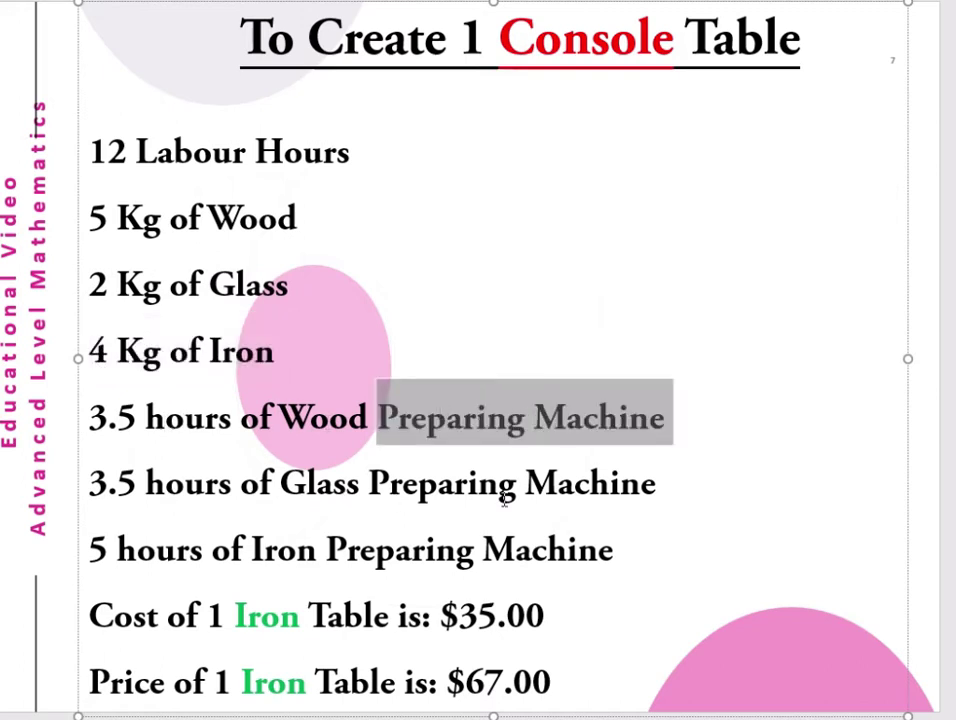
left_click_drag(645, 489, 370, 484)
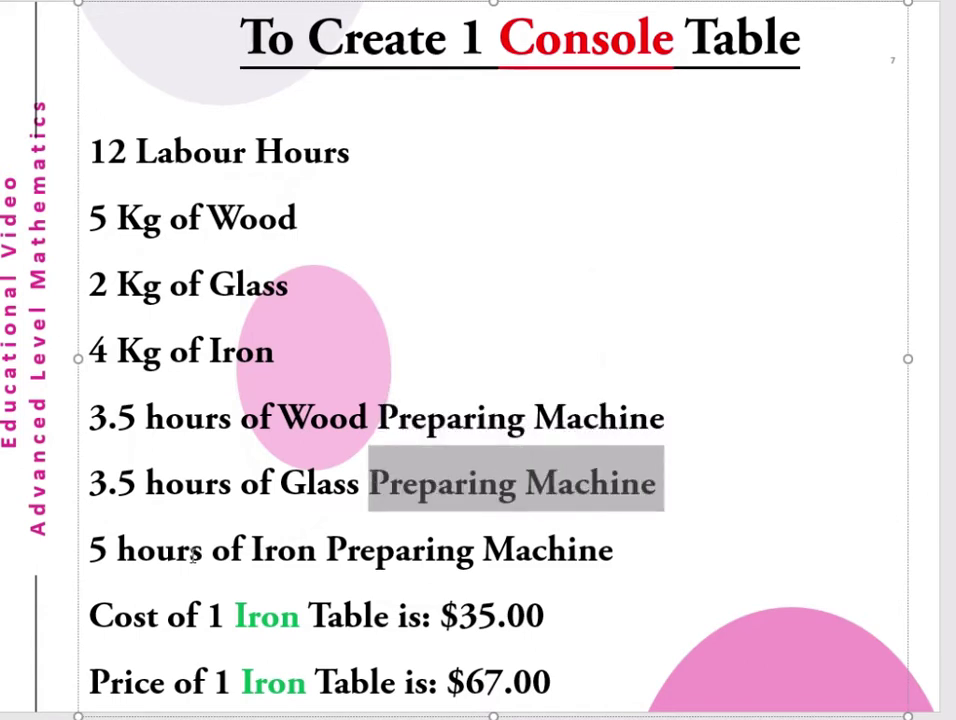
left_click(192, 553)
left_click_drag(619, 553, 325, 552)
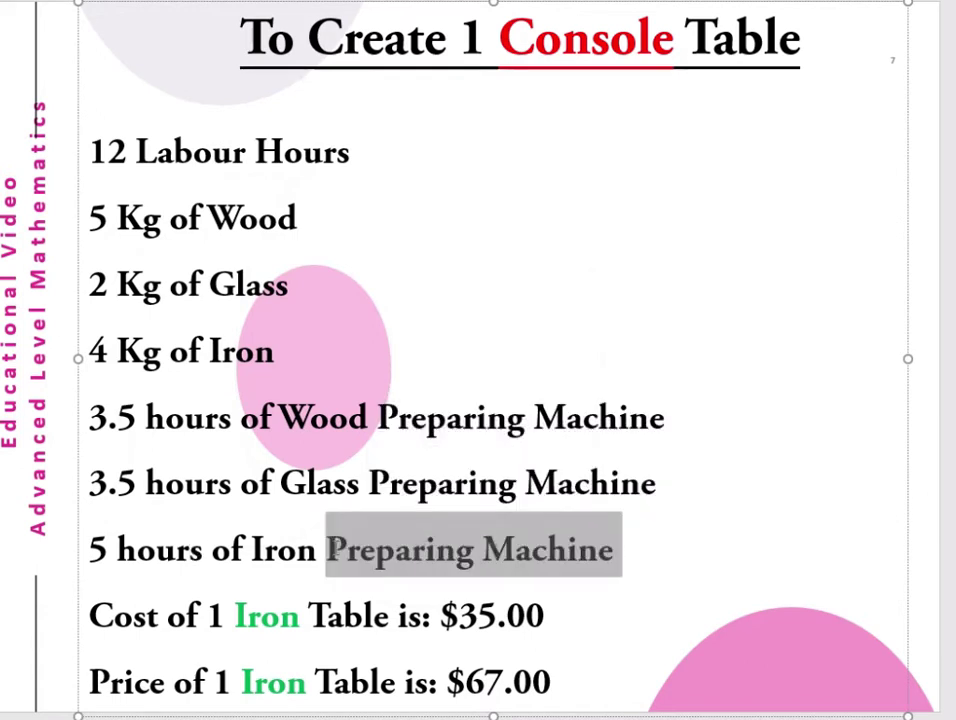
left_click(158, 614)
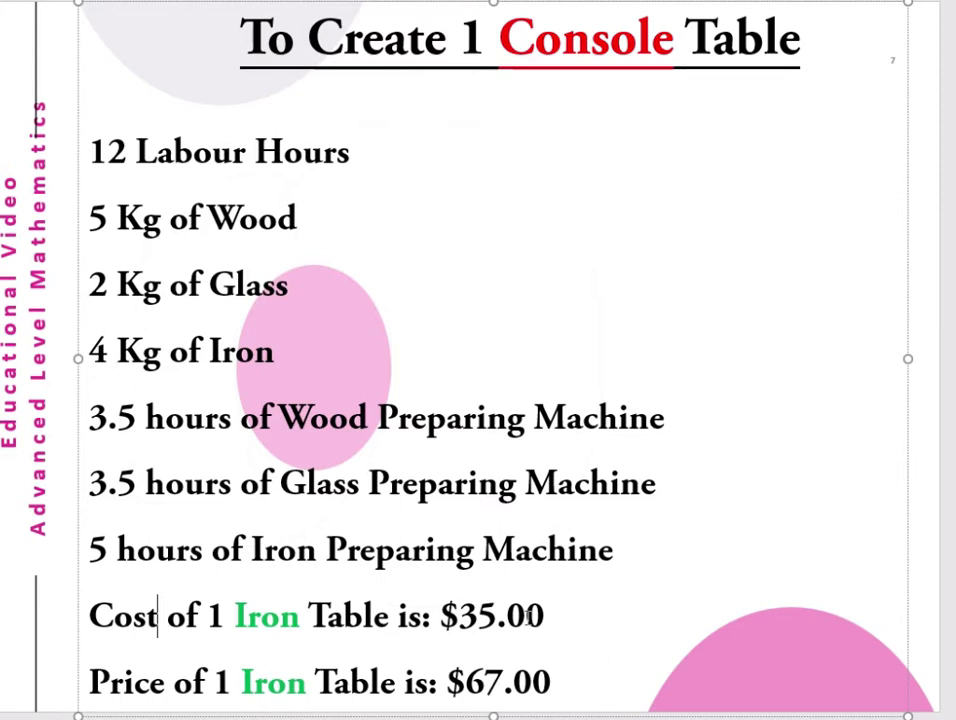
left_click_drag(546, 614, 441, 614)
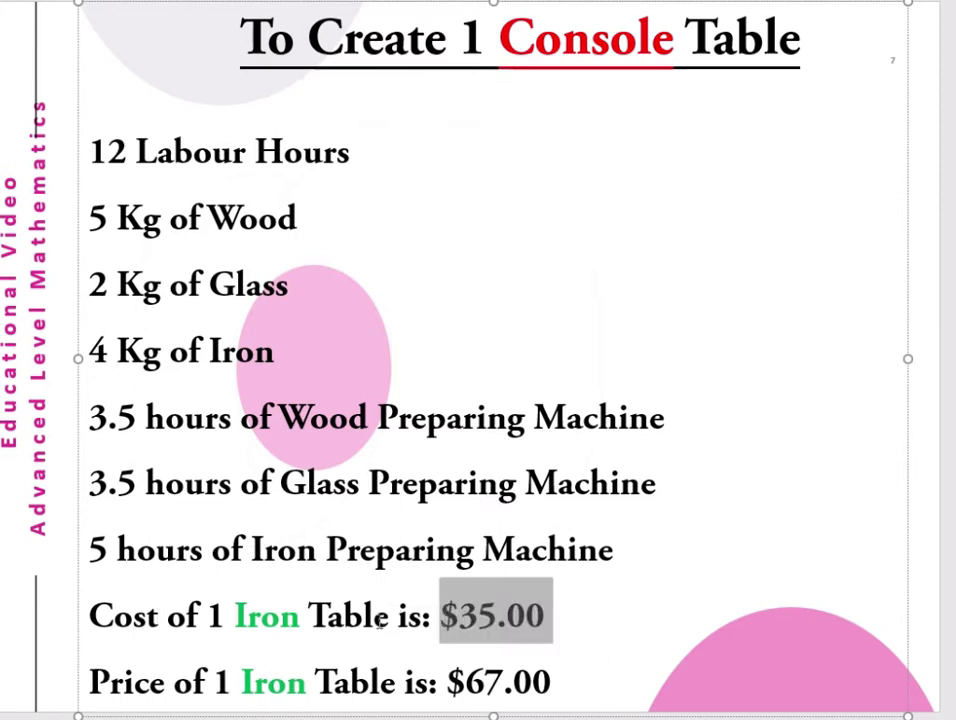
left_click(550, 681)
left_click_drag(550, 681, 466, 681)
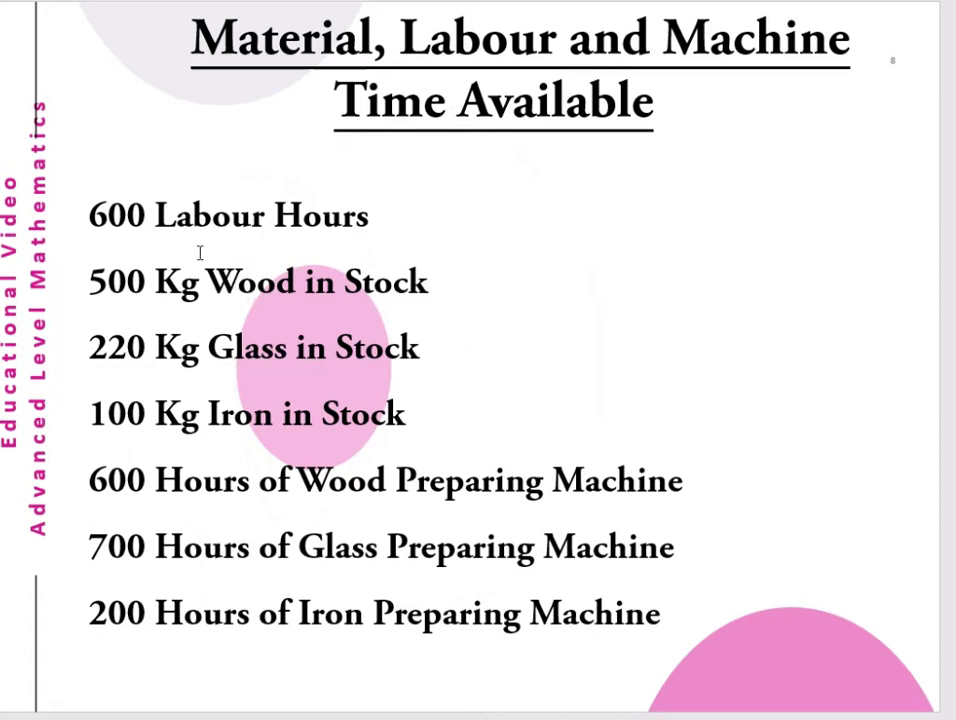
Highlight the 600 Labour Hours available and move to the glass stock line.
left_click(377, 216)
key("ctrl+shift+Left")
key("ctrl+shift+Left")
key("ctrl+shift+Left")
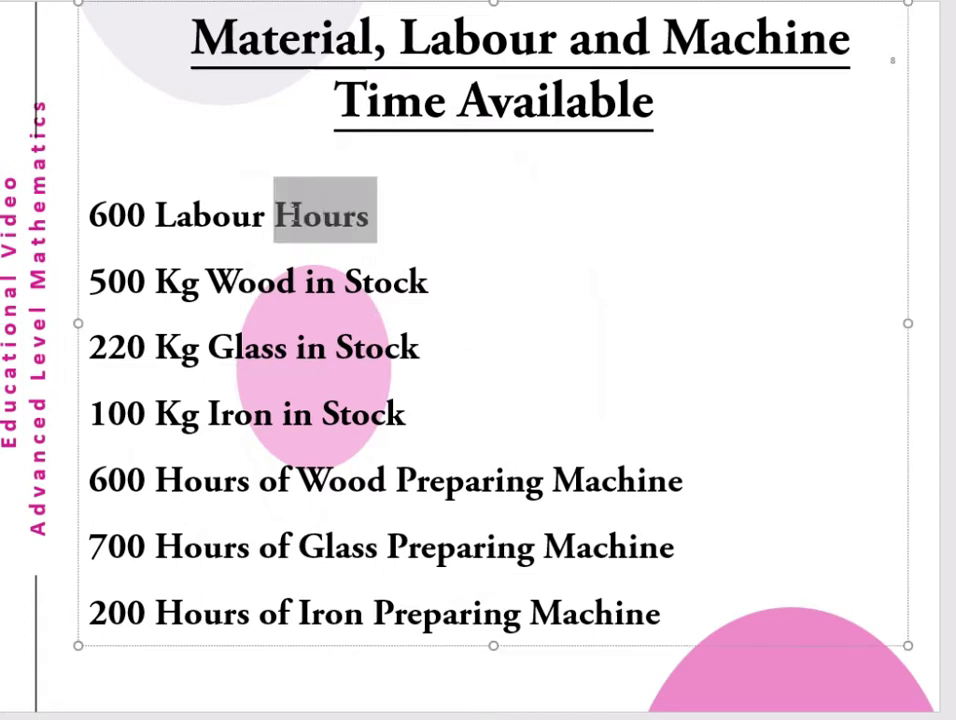
left_click(413, 216)
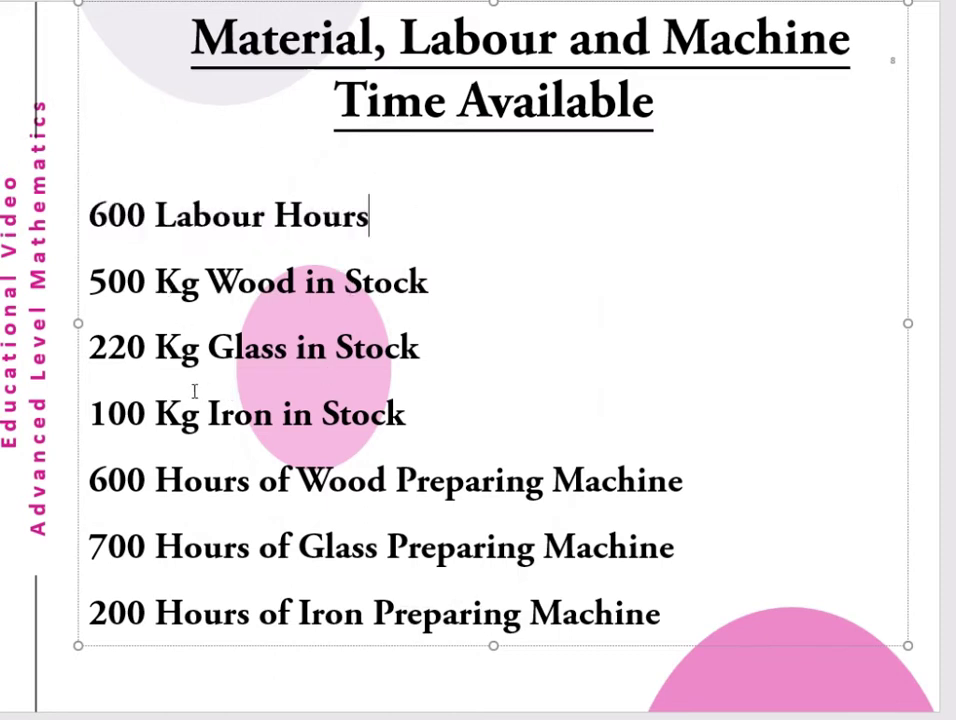
left_click(335, 348)
Highlight the 600 wood, 700 glass and 200 iron machine hours available.
left_click(150, 484)
key("shift+Home")
left_click_drag(526, 484, 395, 484)
left_click_drag(146, 548, 90, 548)
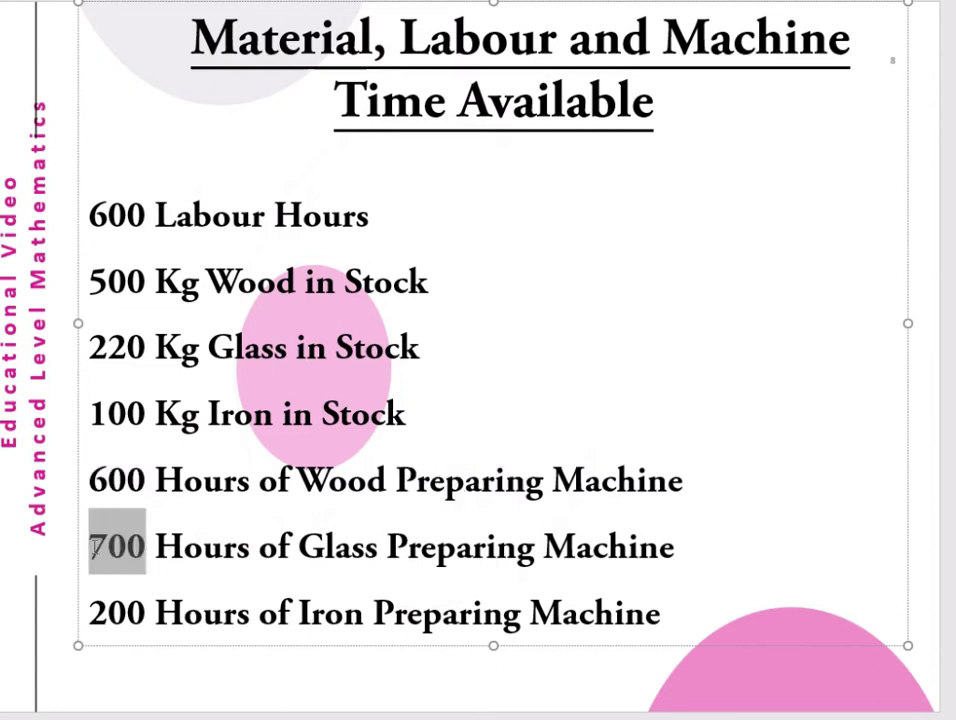
left_click(420, 548)
left_click(131, 613)
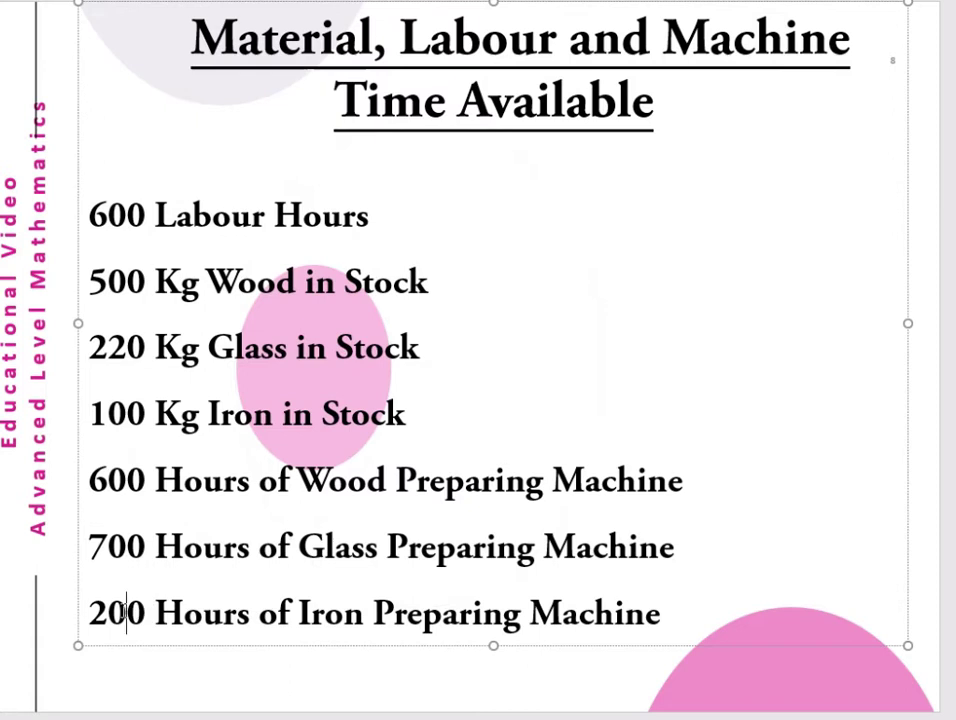
key("shift+Home")
left_click(481, 613)
scroll(729, 316, "down", 1)
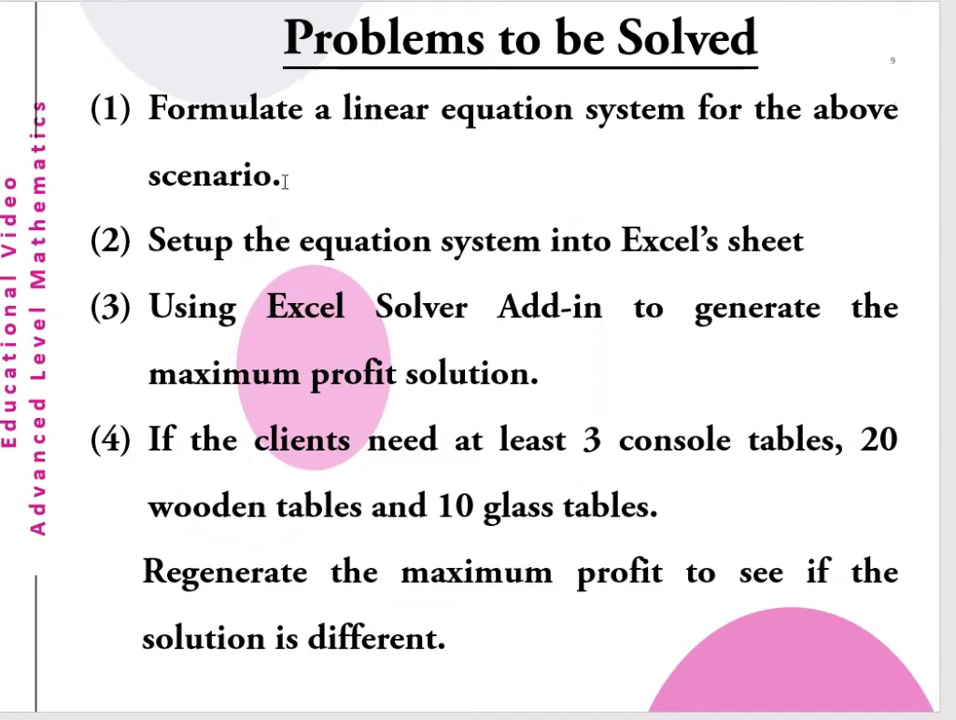
double_click(195, 180)
left_click(380, 171)
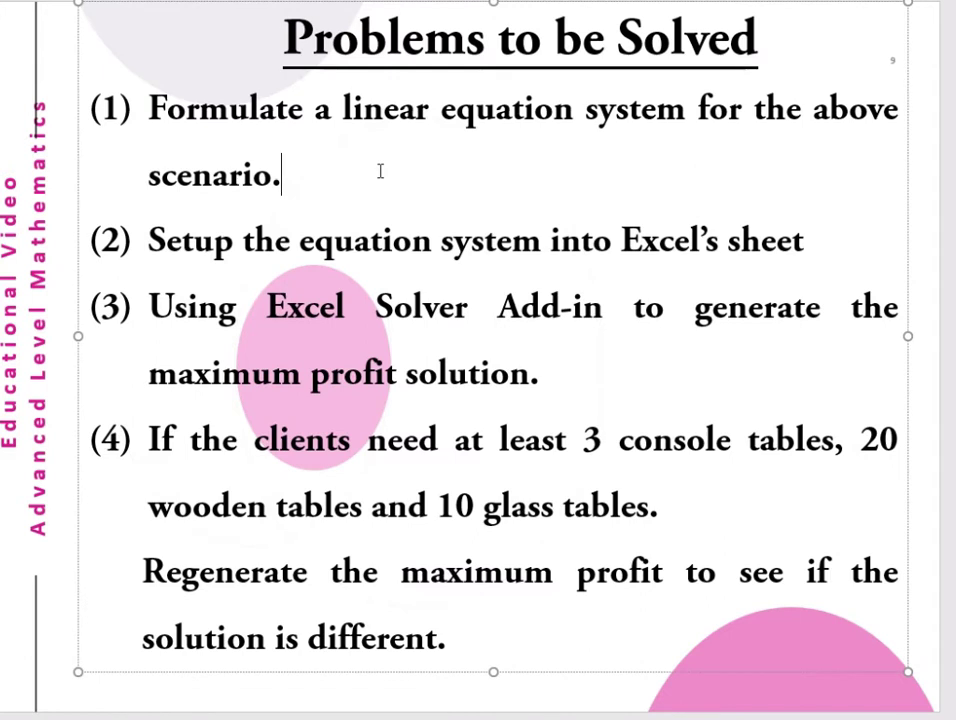
left_click(395, 240)
left_click(830, 238)
left_click_drag(830, 238, 142, 245)
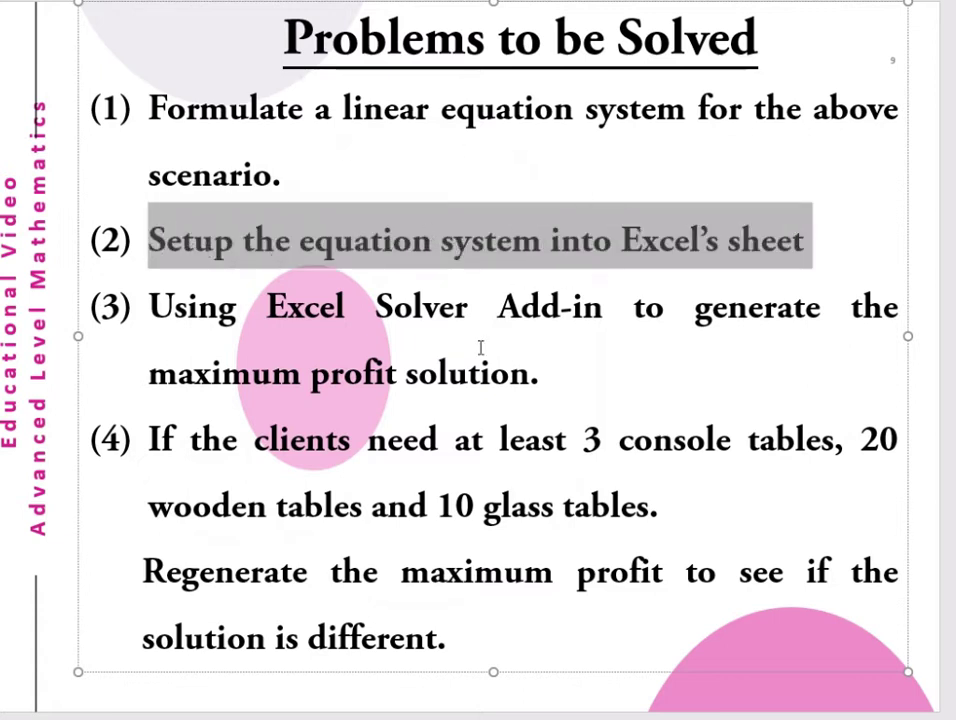
left_click(349, 318)
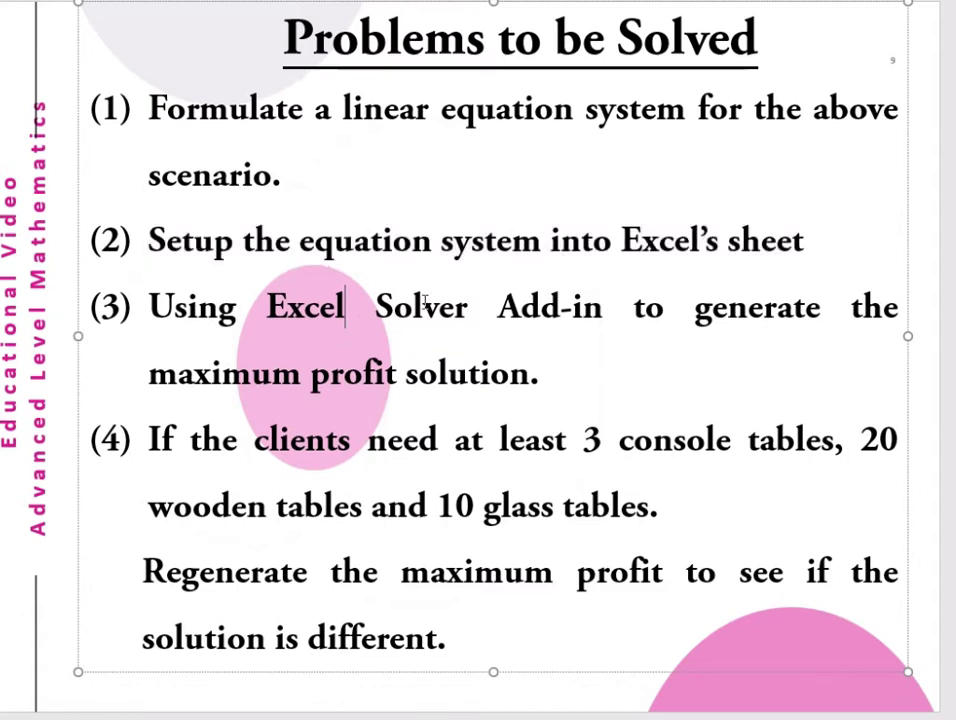
left_click(466, 310)
left_click_drag(463, 310, 370, 316)
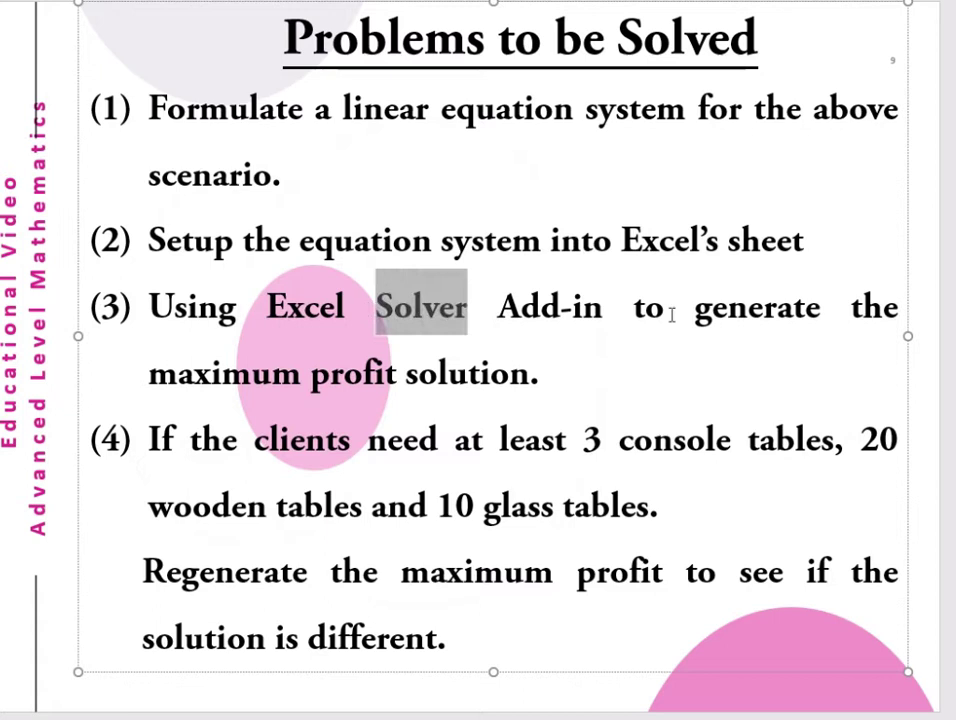
left_click(760, 307)
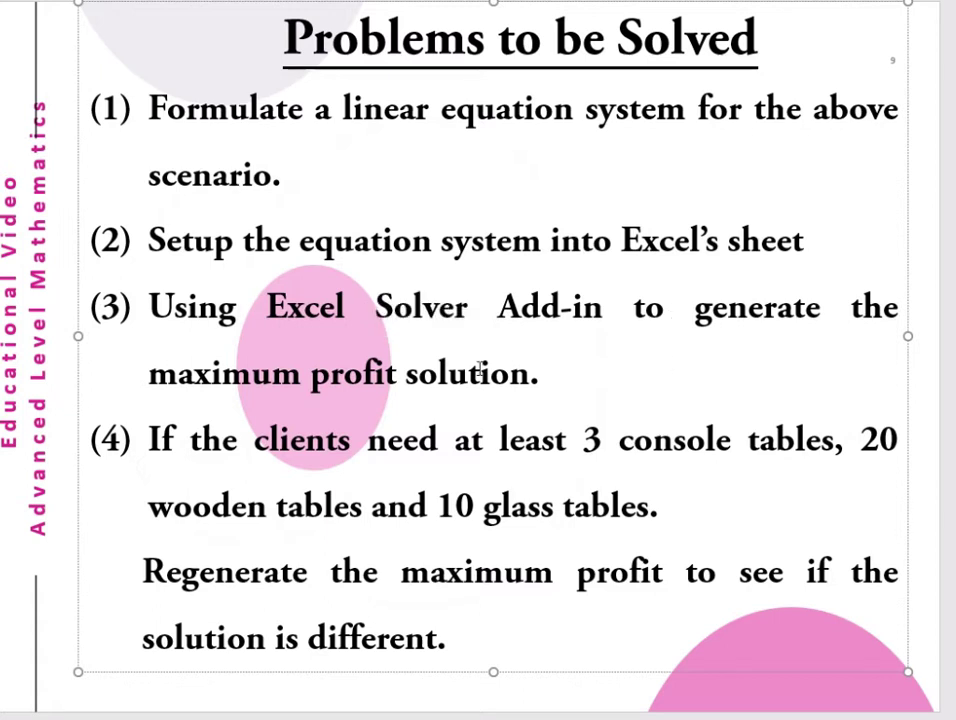
left_click(149, 374)
left_click_drag(200, 375, 551, 376)
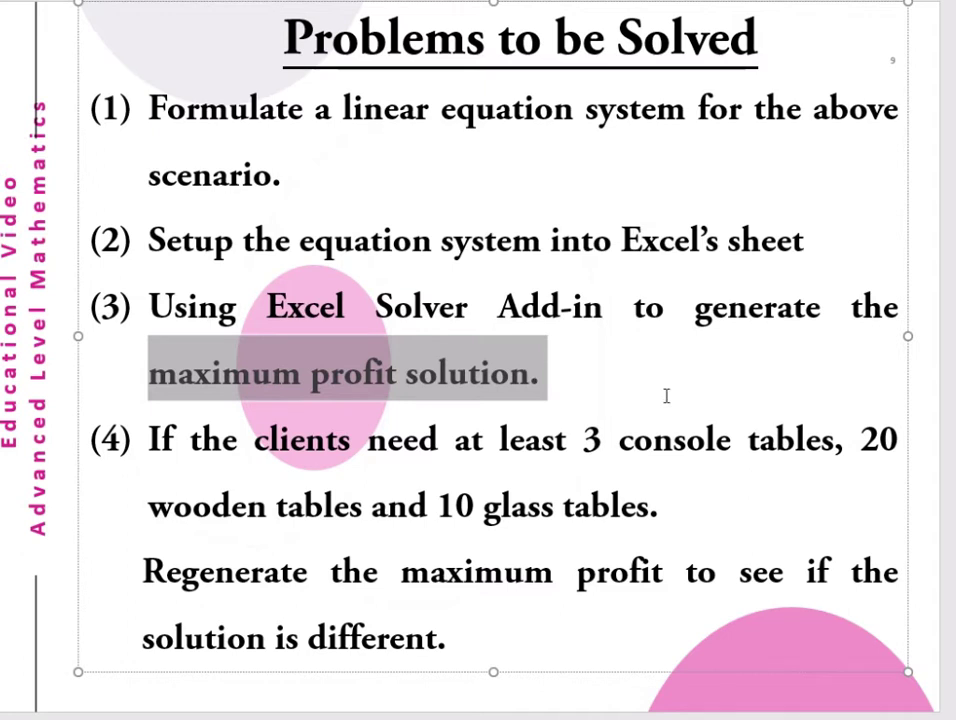
left_click(402, 441)
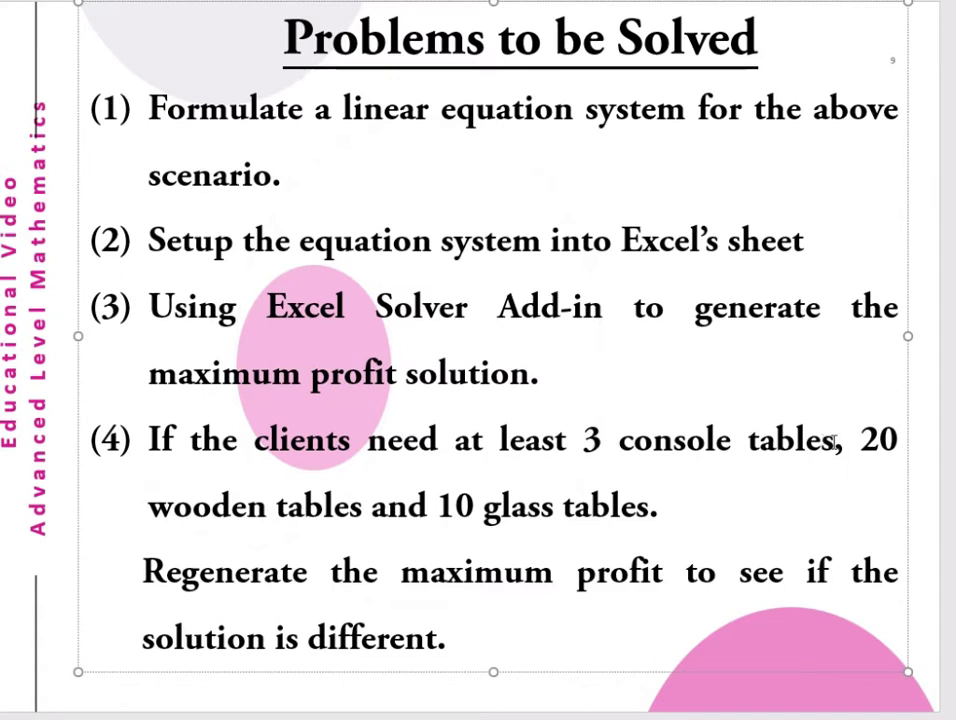
left_click_drag(833, 441, 688, 453)
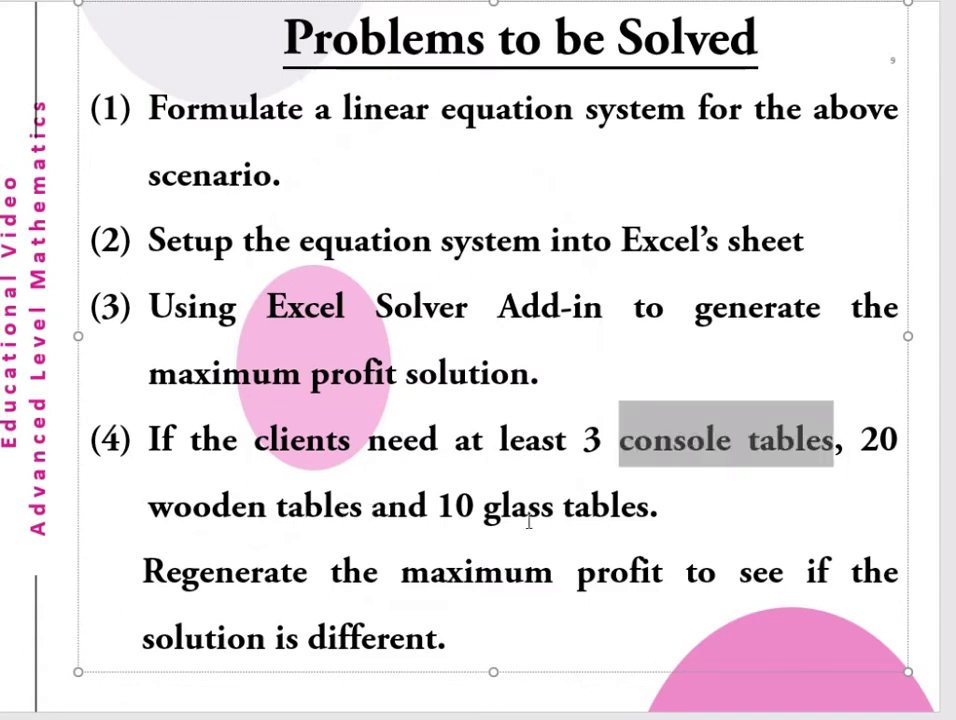
left_click_drag(443, 507, 630, 520)
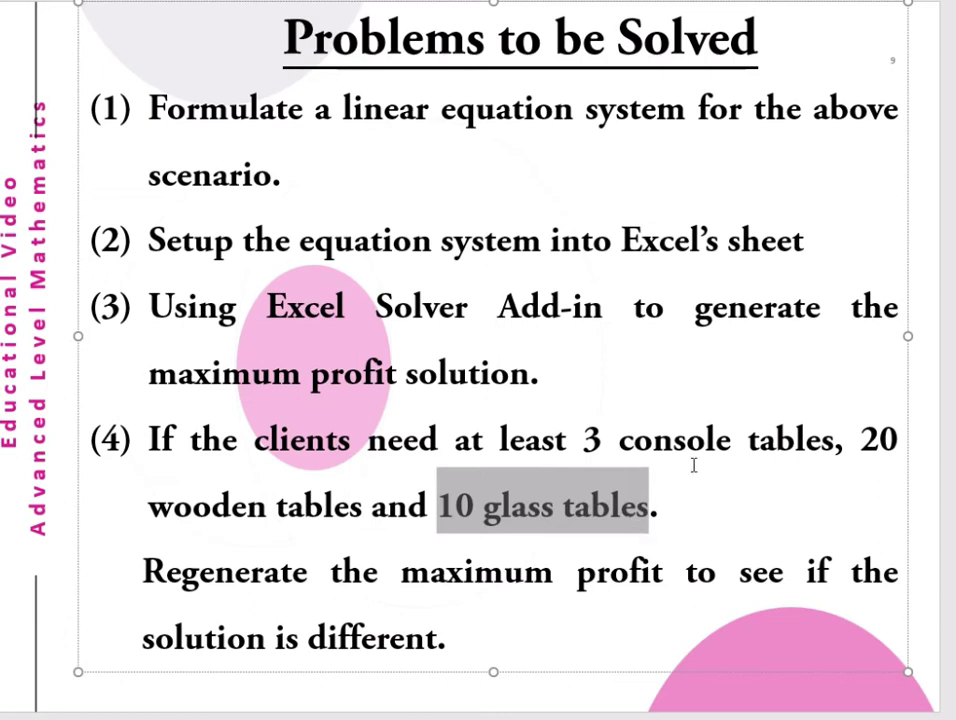
left_click(750, 448)
left_click_drag(844, 441, 589, 441)
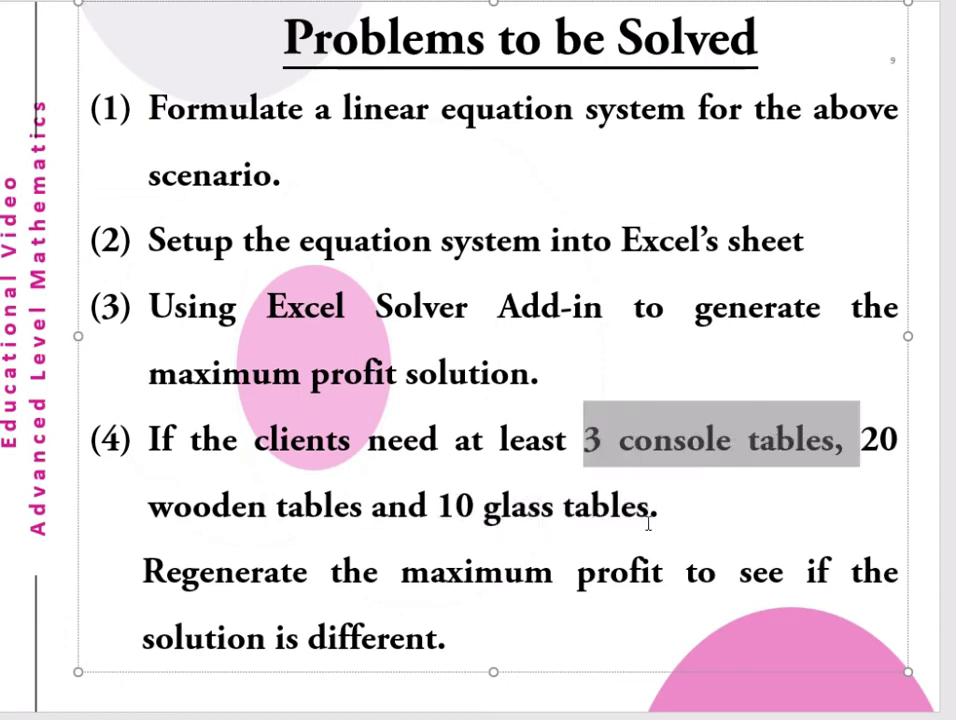
left_click(589, 505)
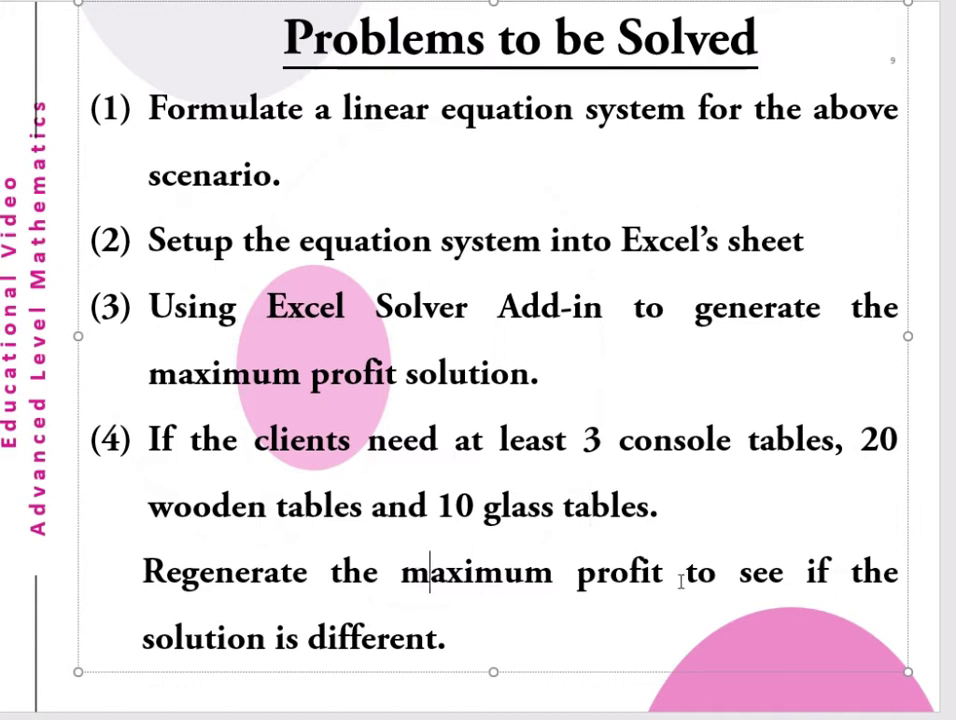
left_click_drag(679, 578, 423, 588)
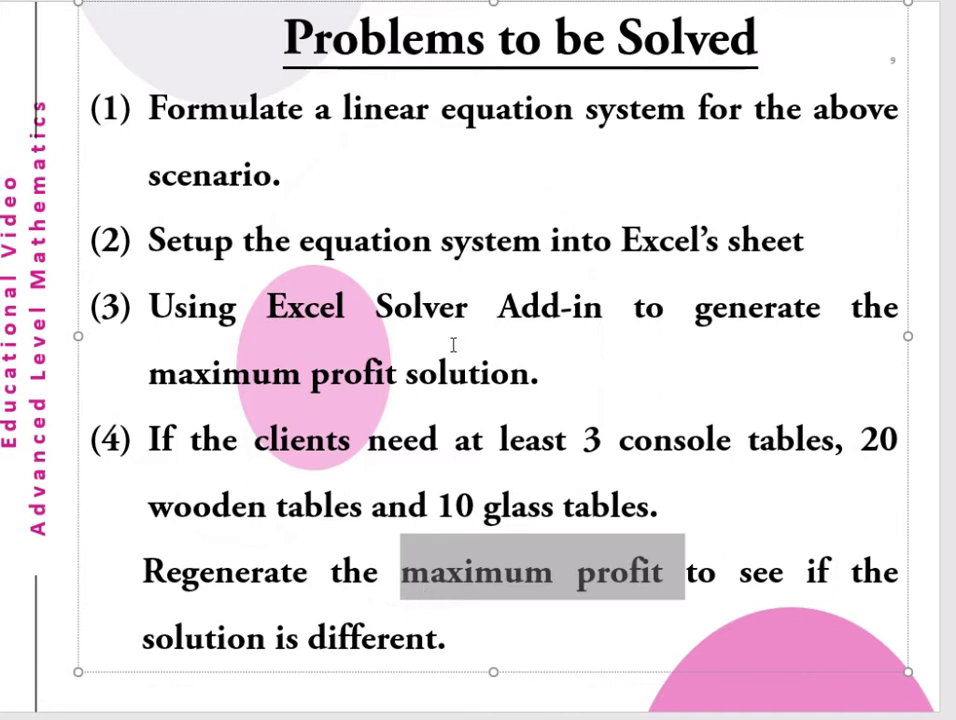
left_click(570, 373)
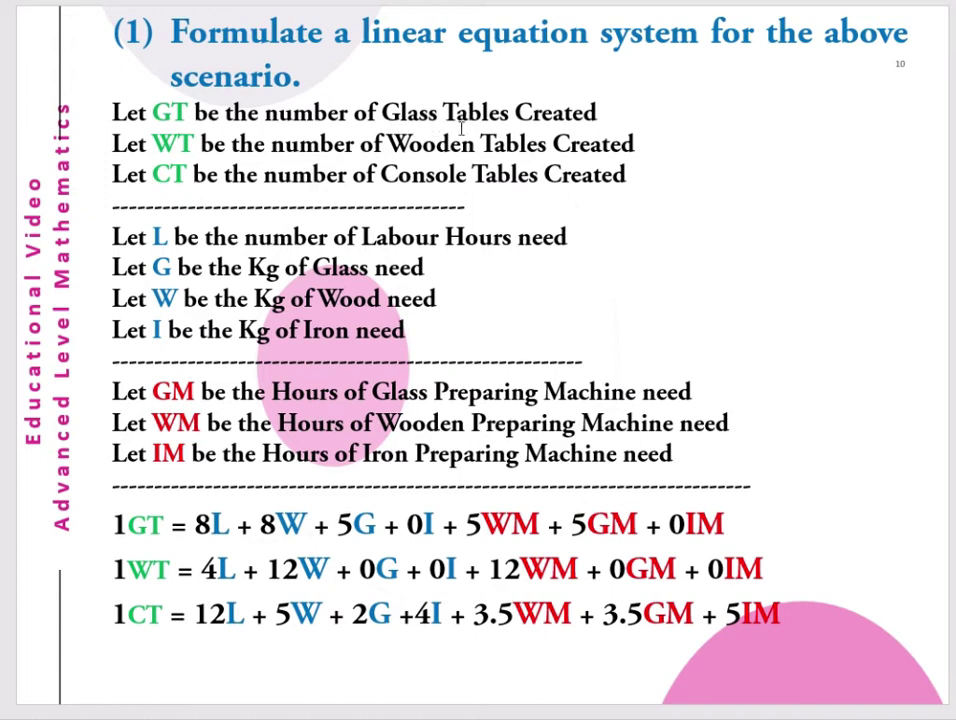
Highlight the table variables GT, WT and CT with their Tables Created definitions.
left_click(601, 116)
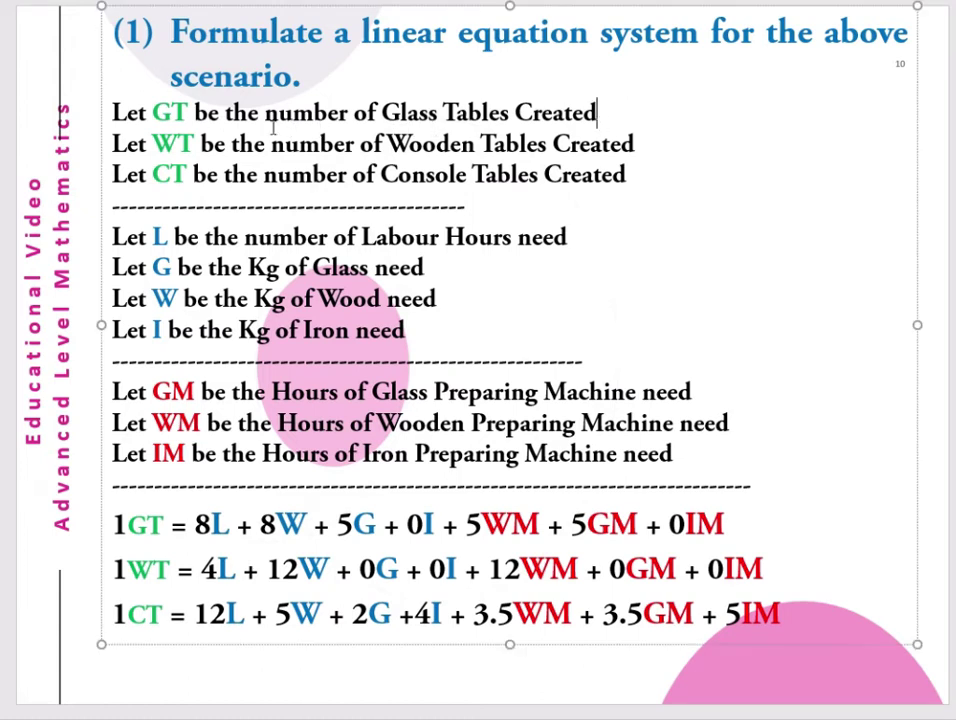
double_click(186, 113)
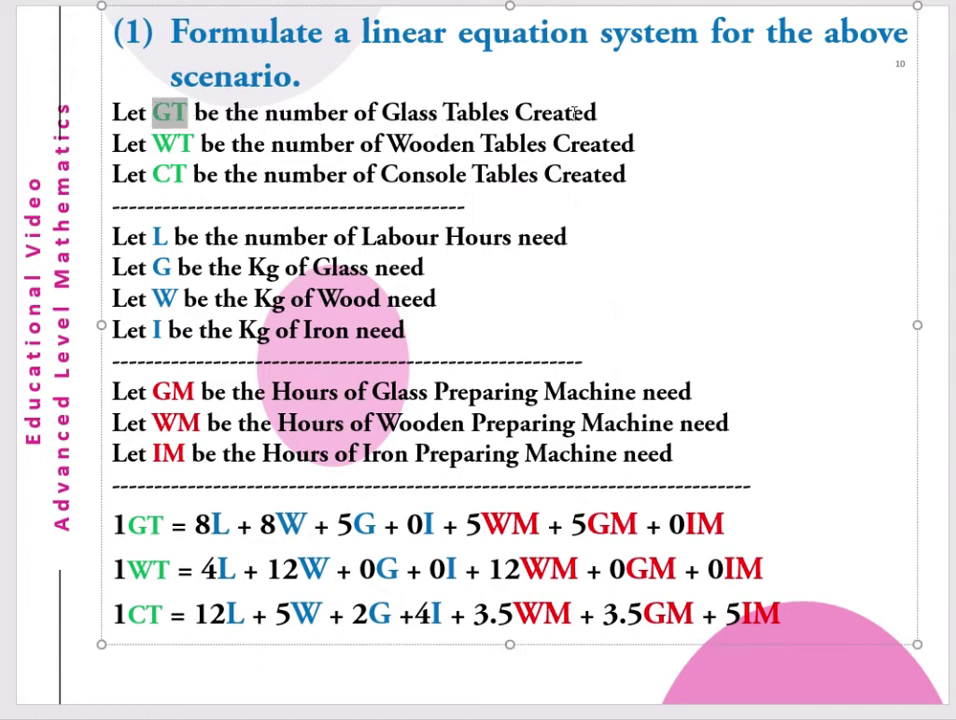
left_click_drag(604, 112, 388, 112)
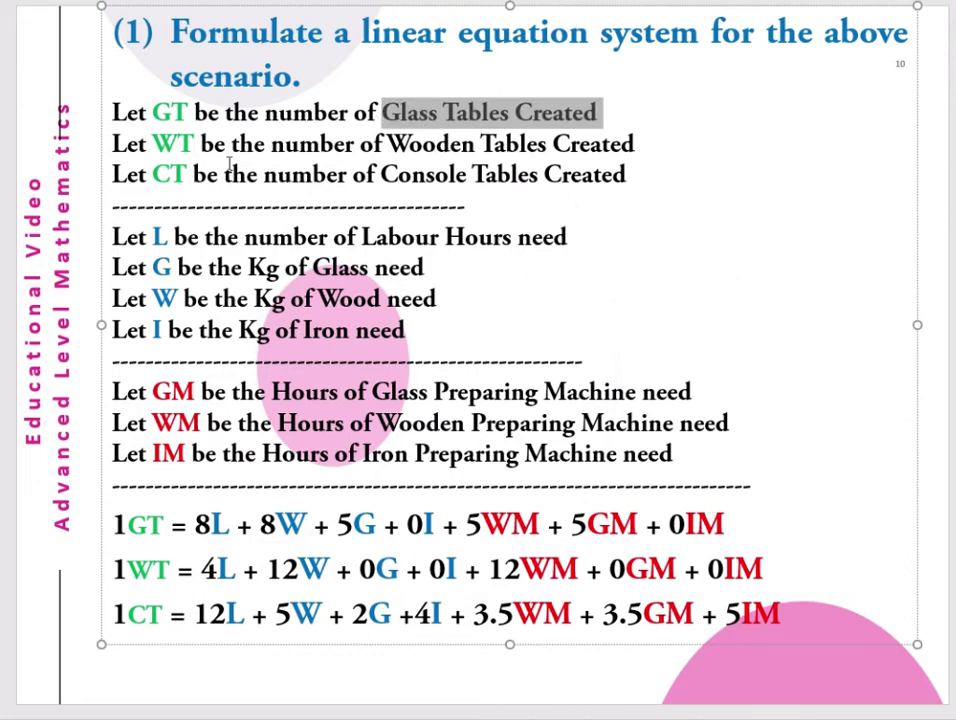
left_click_drag(196, 144, 153, 144)
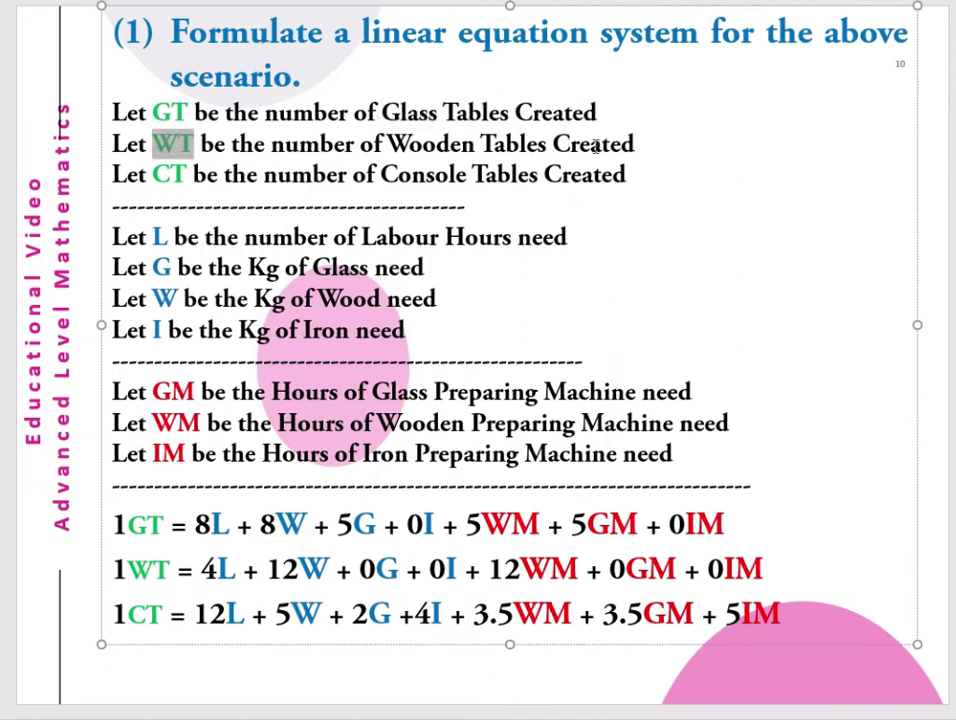
left_click_drag(596, 146, 388, 146)
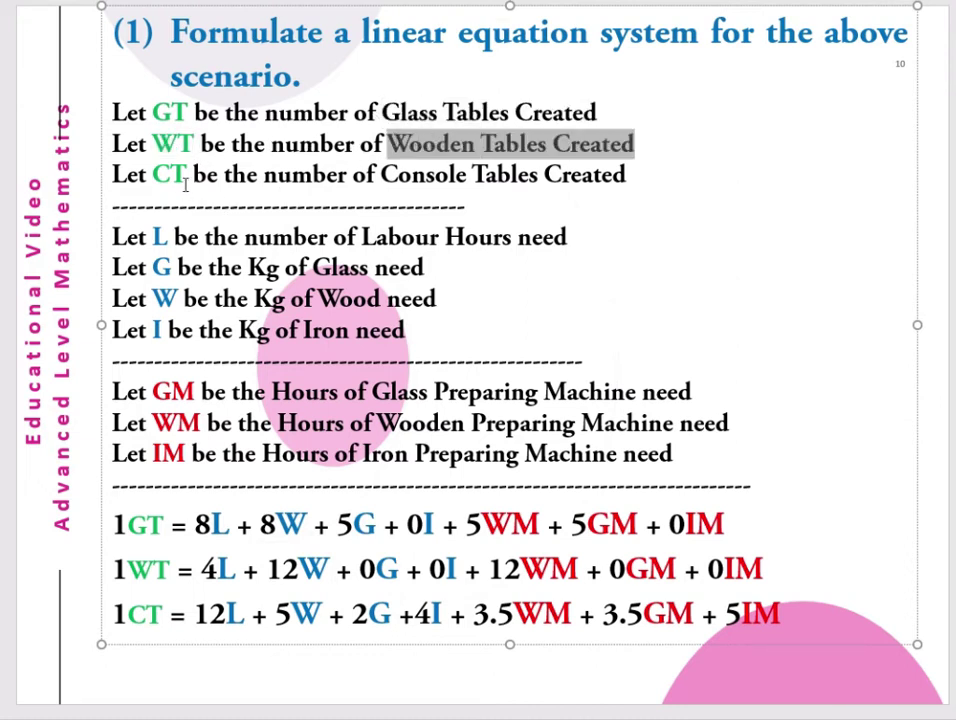
left_click_drag(185, 176, 153, 176)
left_click(353, 176)
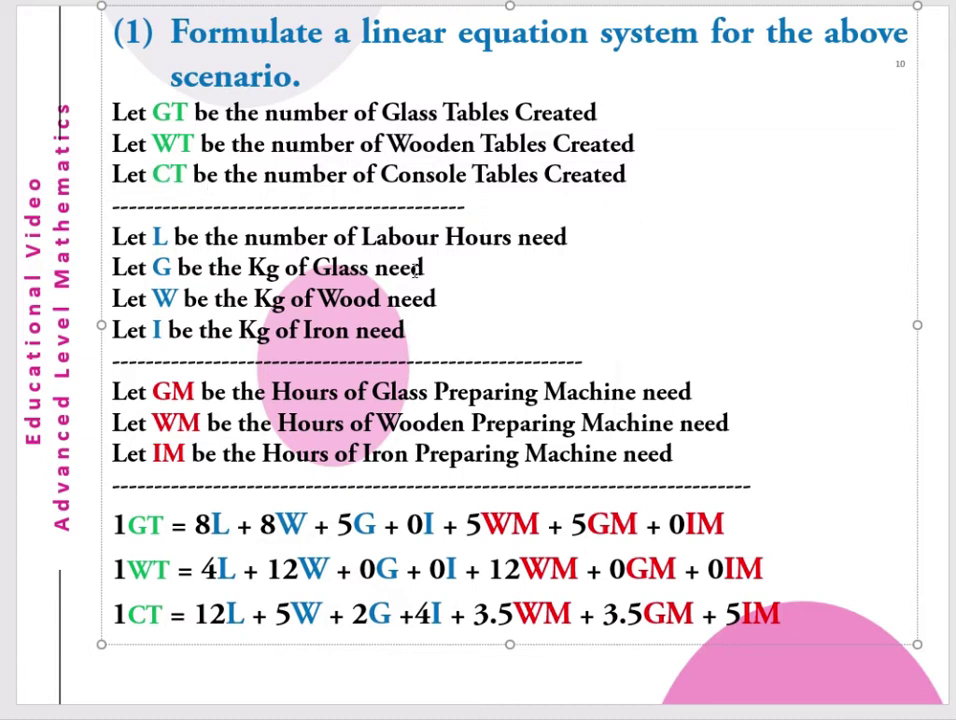
Highlight the material variables L (Labour Hours), G, W and I.
left_click_drag(166, 237, 153, 237)
left_click_drag(514, 240, 398, 238)
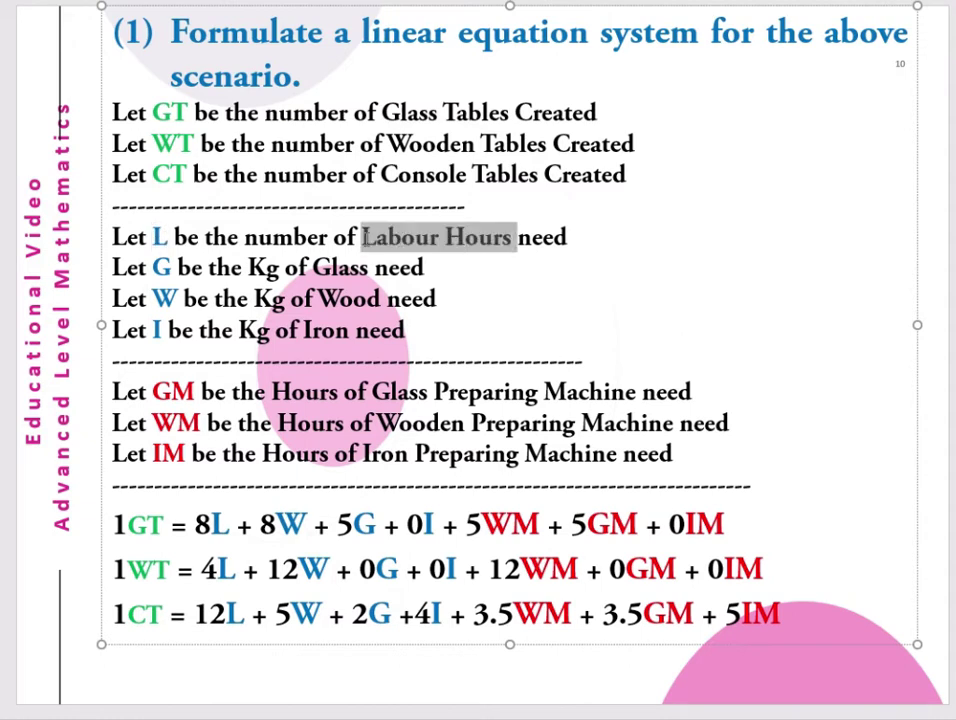
left_click_drag(171, 268, 153, 268)
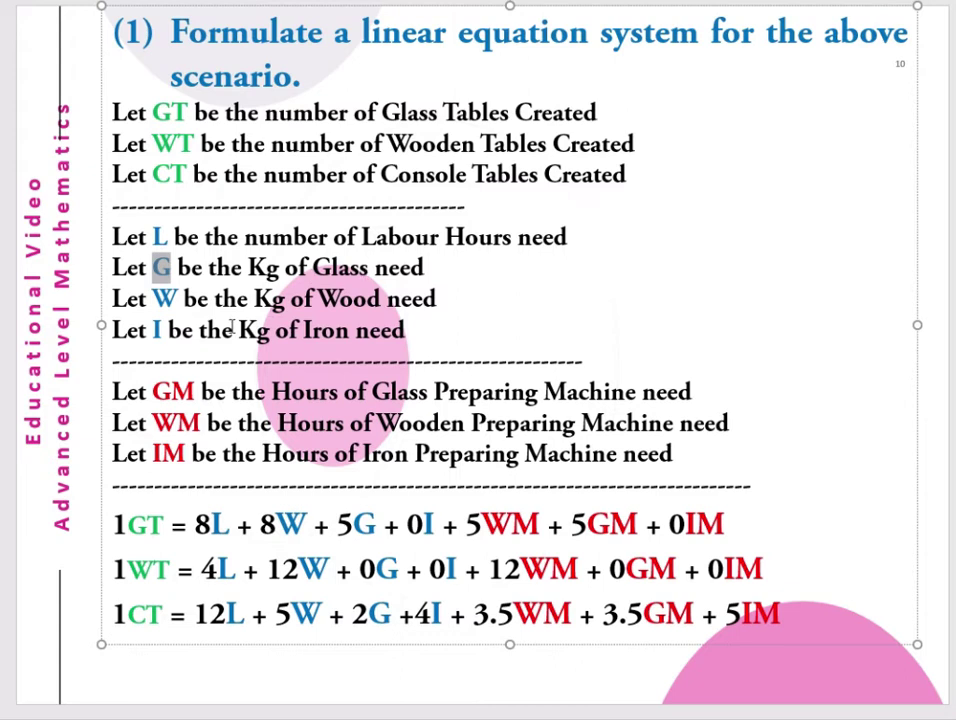
left_click_drag(178, 299, 152, 299)
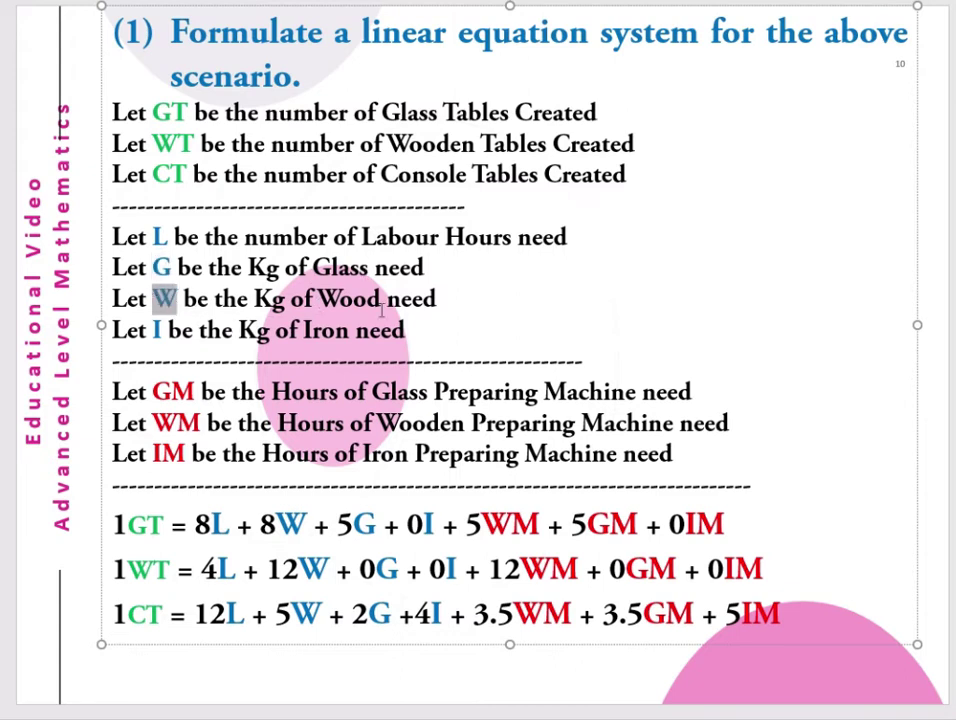
left_click_drag(166, 330, 153, 330)
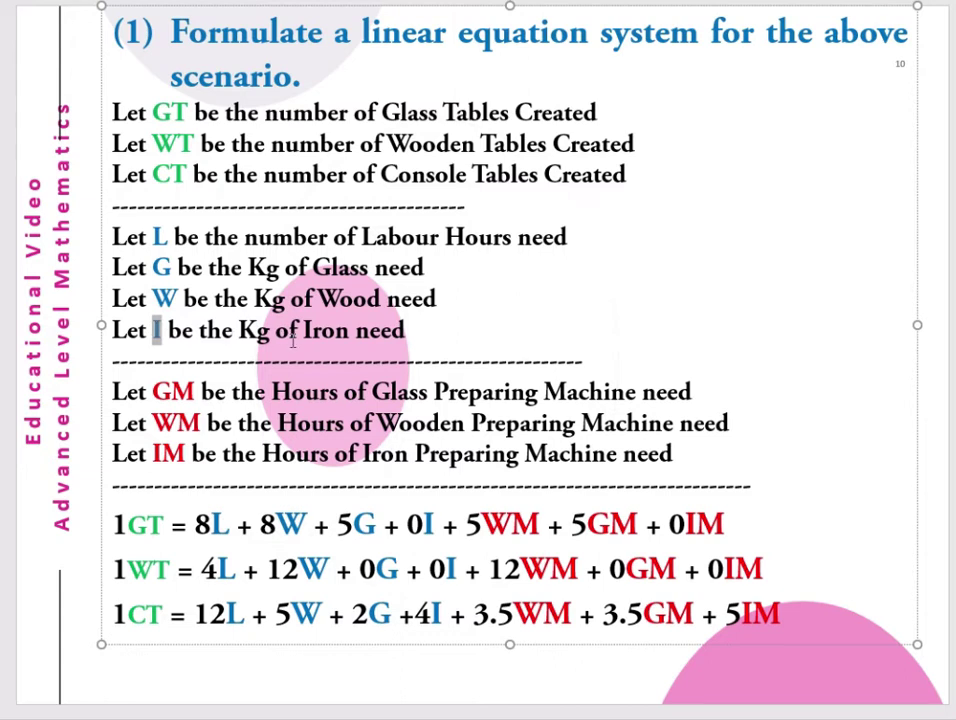
Highlight GM, WM and IM with their Glass, Wooden and Iron Preparing Machine definitions.
left_click_drag(195, 391, 153, 391)
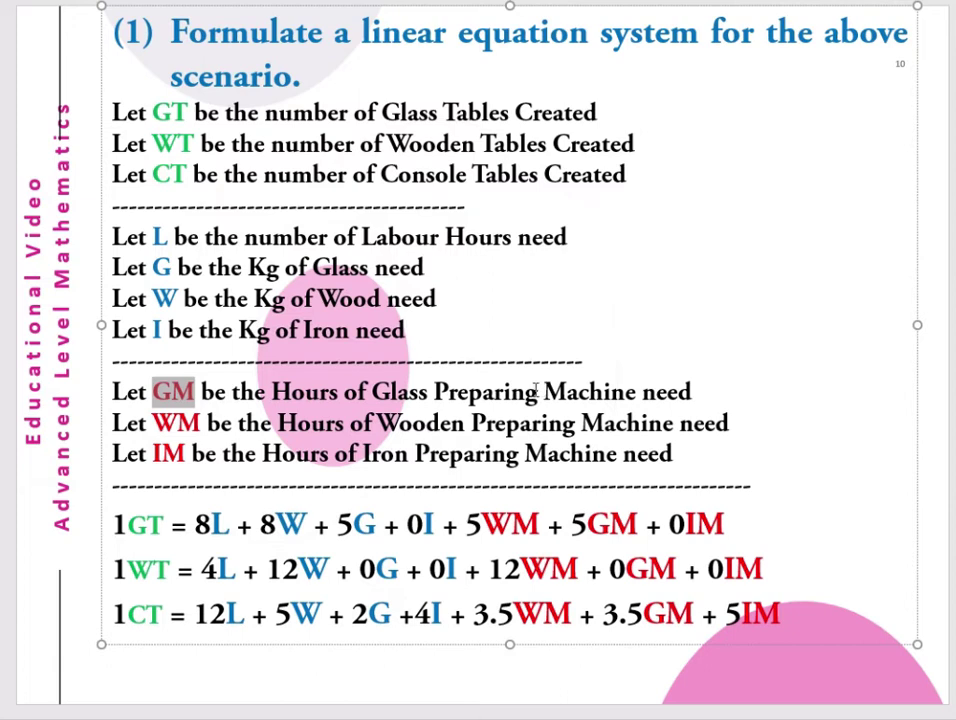
left_click_drag(373, 391, 593, 391)
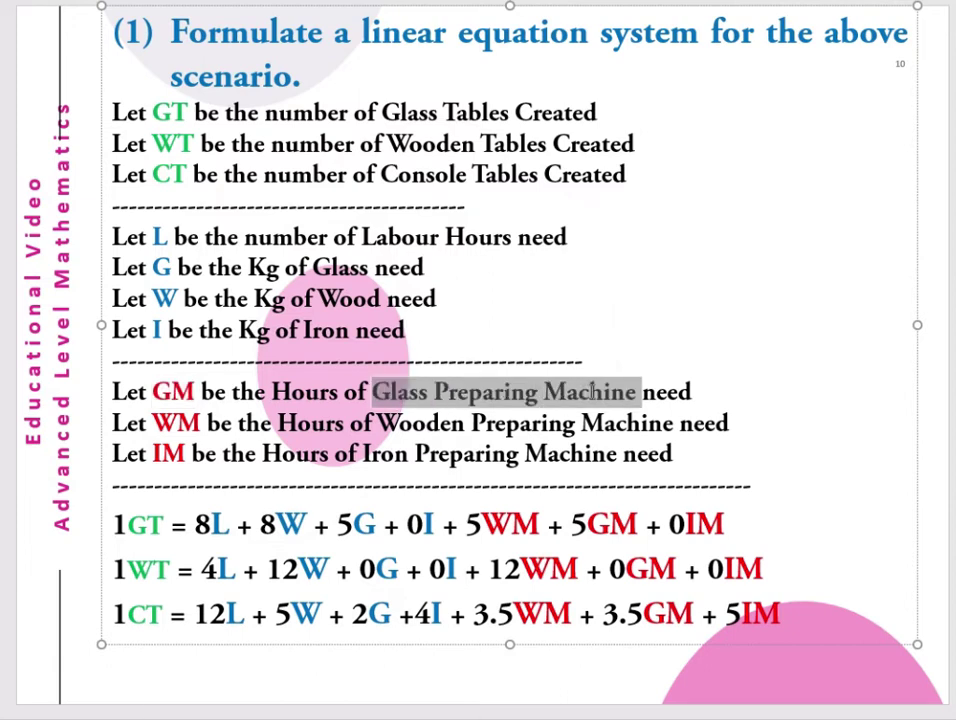
left_click_drag(201, 423, 153, 423)
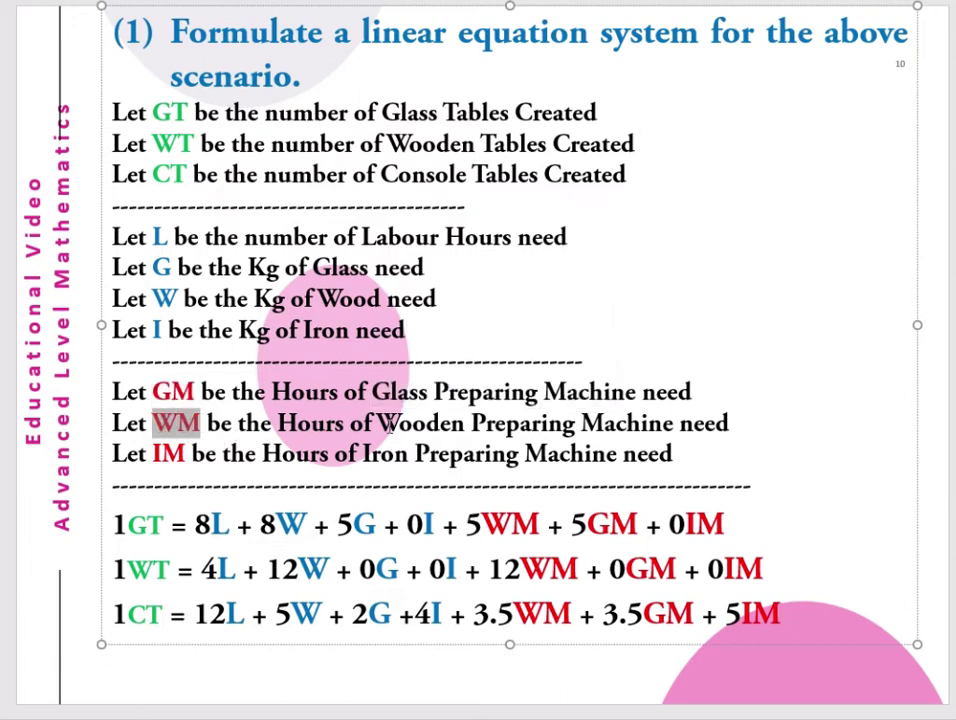
left_click_drag(378, 423, 666, 432)
left_click(185, 455)
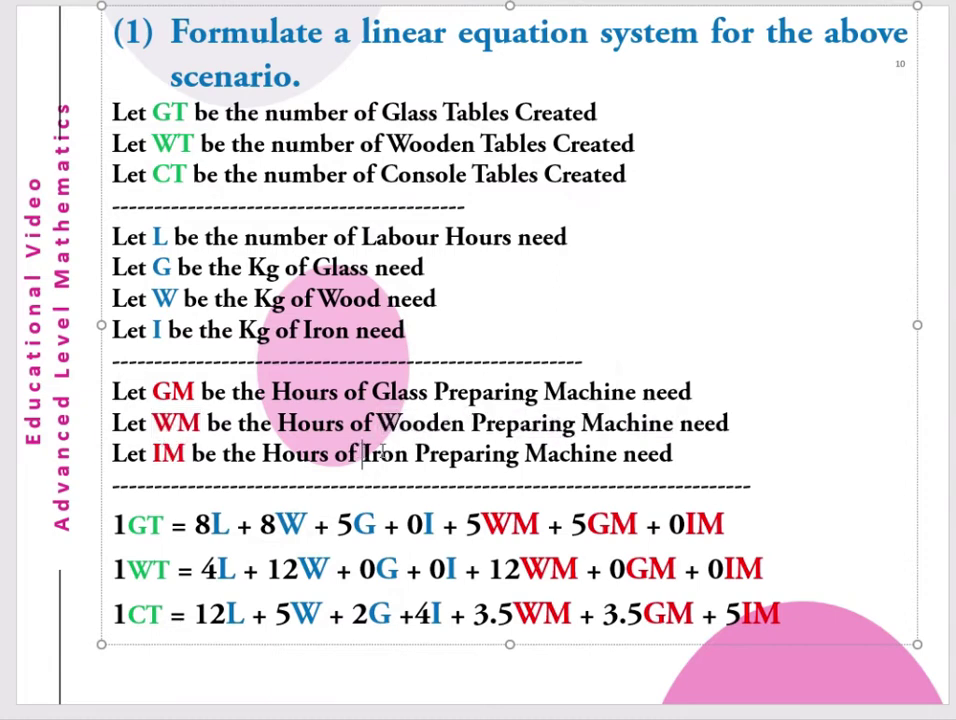
left_click_drag(362, 453, 587, 467)
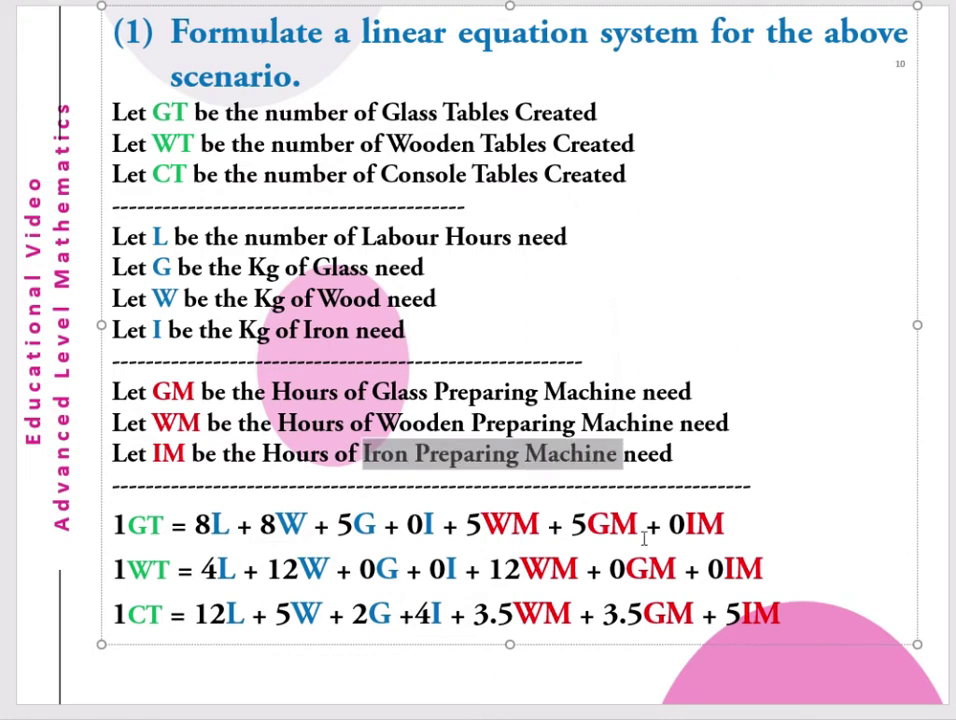
left_click(776, 530)
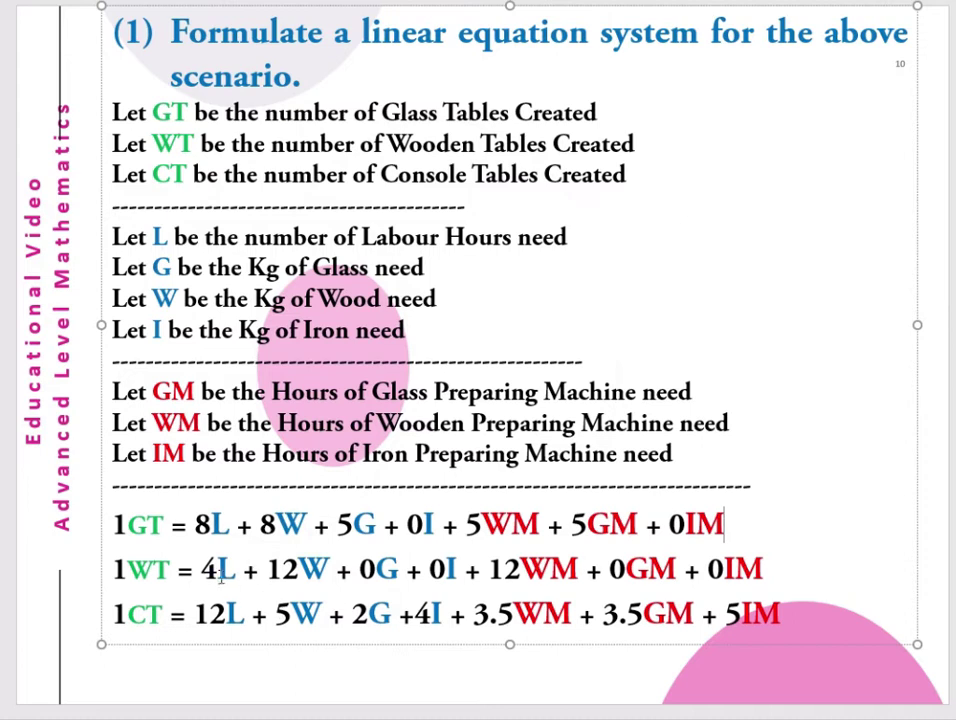
Highlight each term of the GT equation: 1GT, 8L, 8W, 5G, 0I, 5WM, 5GM, 0IM.
left_click_drag(163, 524, 111, 527)
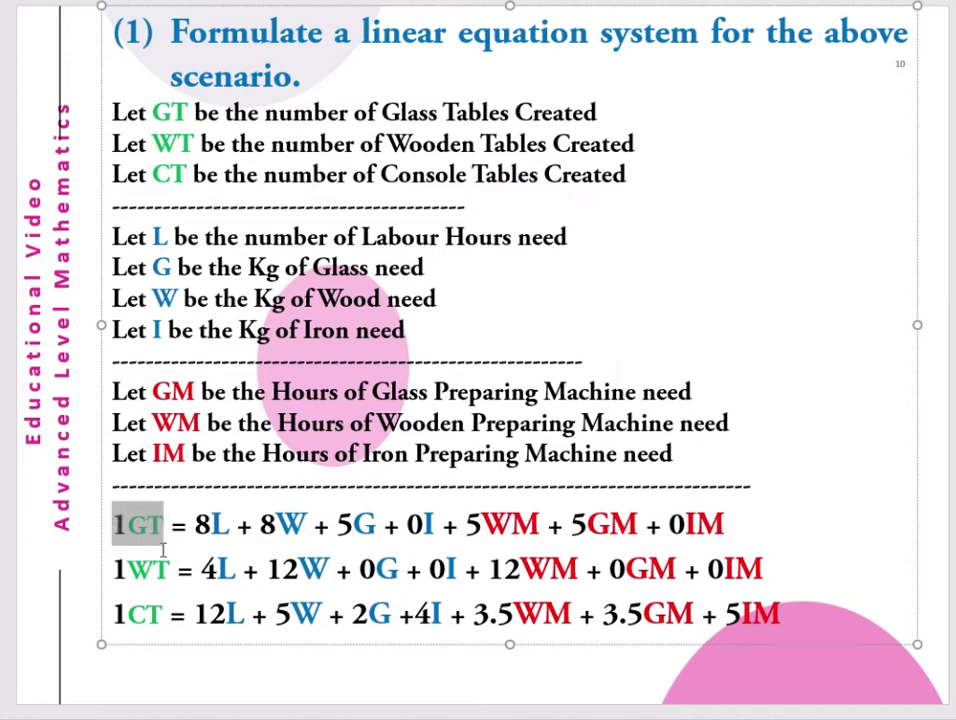
left_click(230, 530)
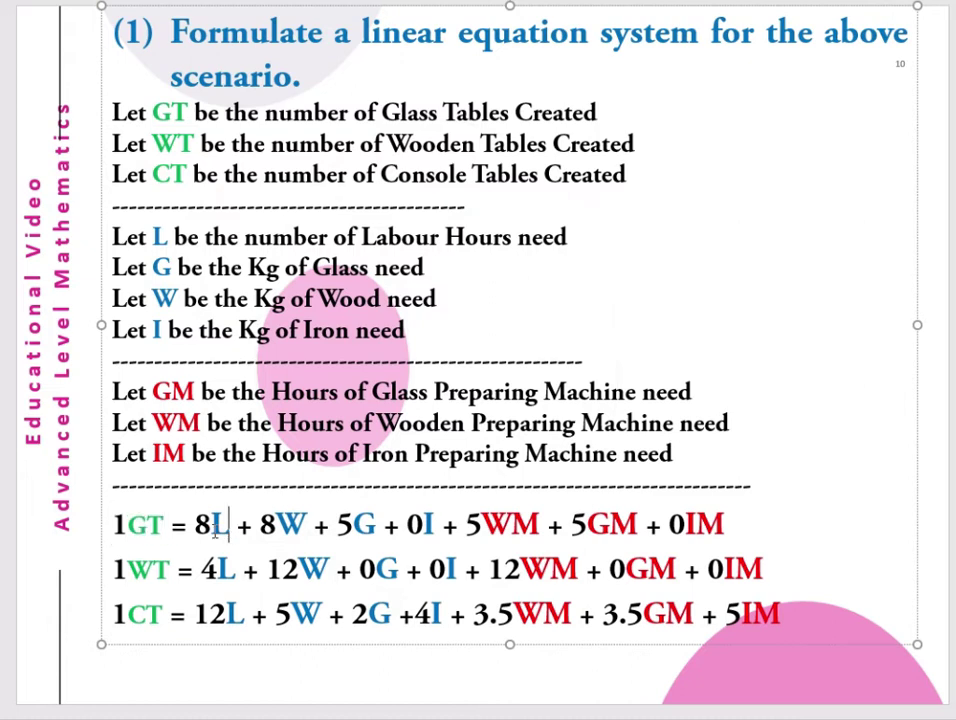
left_click_drag(214, 530, 192, 530)
left_click_drag(305, 530, 260, 530)
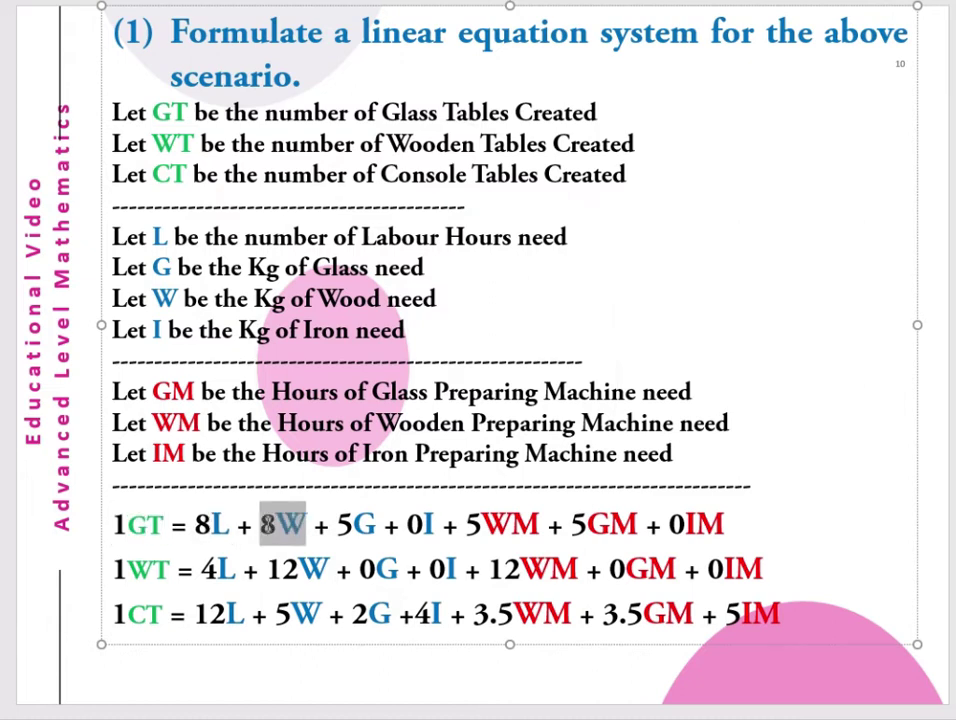
left_click_drag(383, 530, 336, 530)
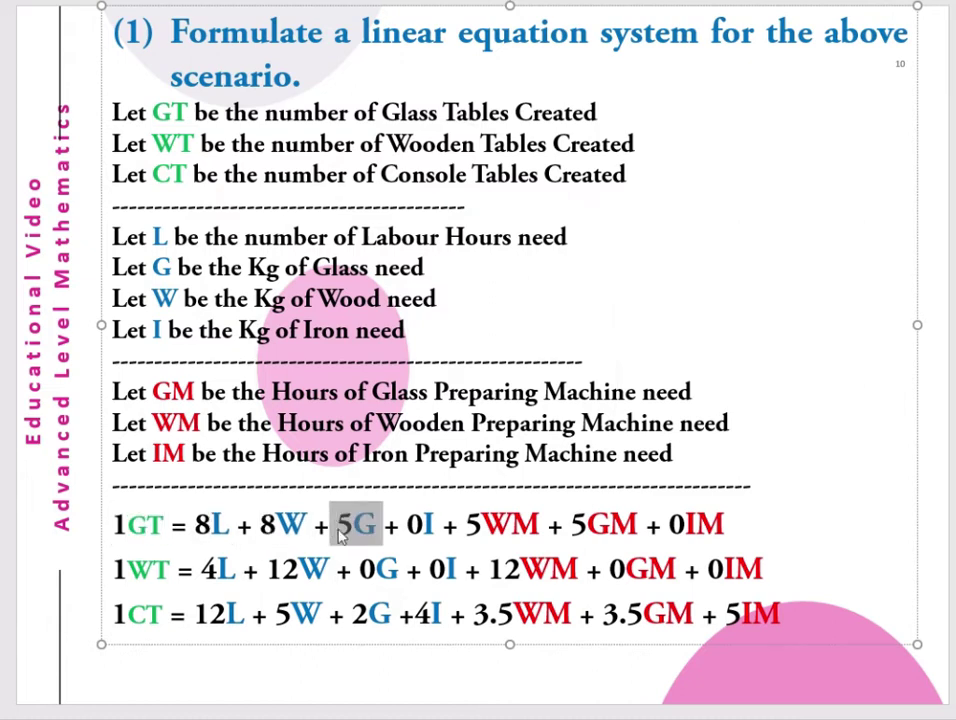
left_click_drag(436, 530, 406, 530)
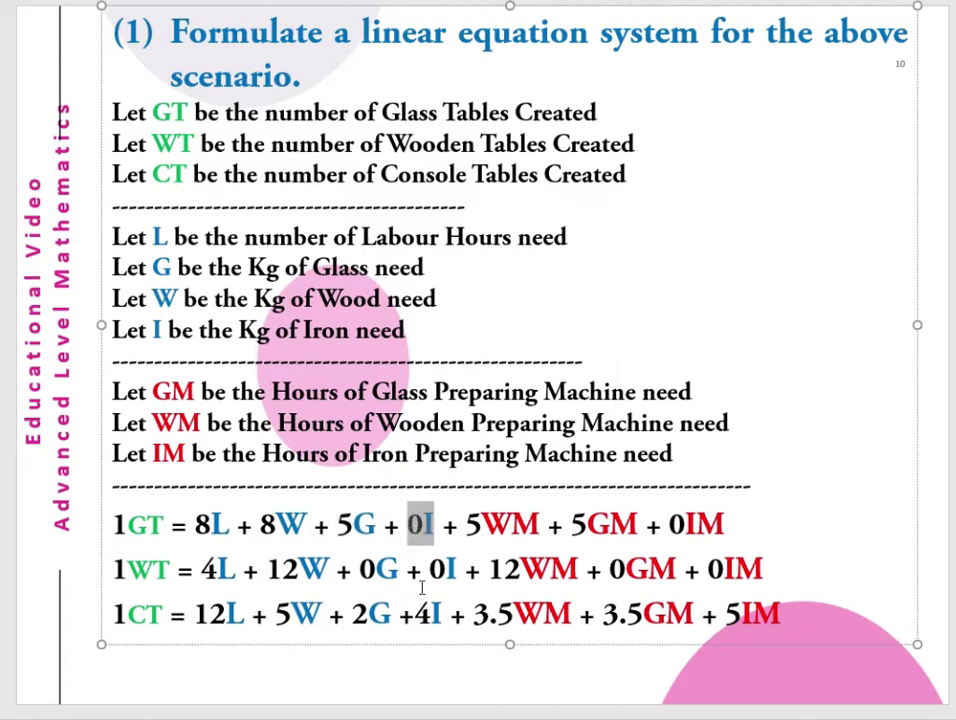
left_click_drag(541, 529, 465, 529)
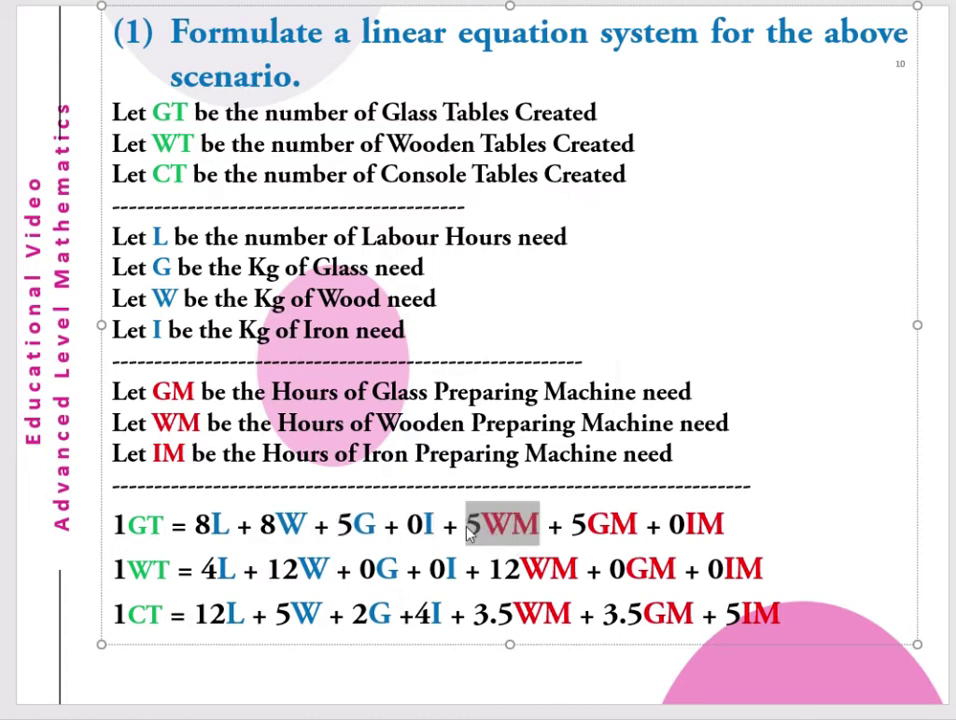
left_click_drag(639, 529, 571, 529)
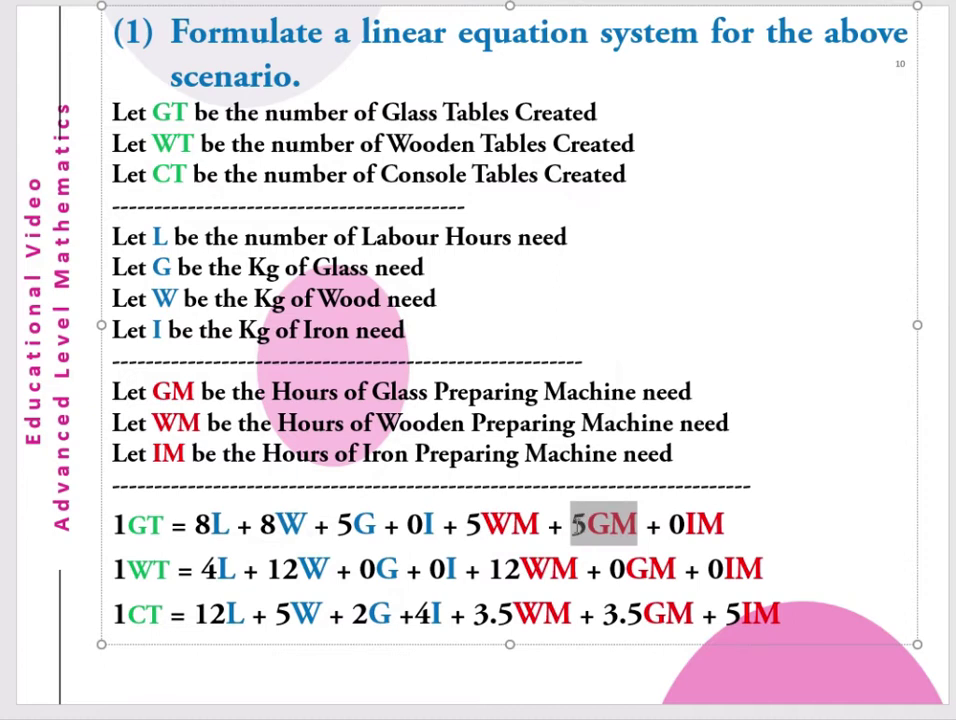
left_click_drag(736, 528, 670, 530)
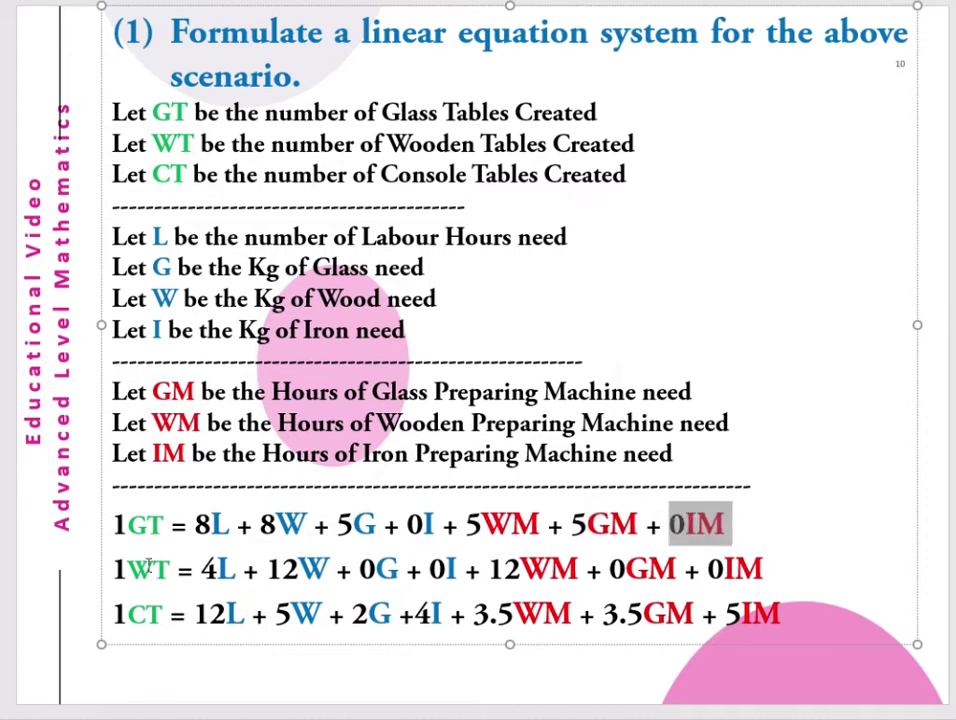
Highlight each term of the WT equation: 1WT, 4L, 12W, 0G, 0I, 12WM, 0GM, 0IM.
left_click_drag(172, 571, 113, 570)
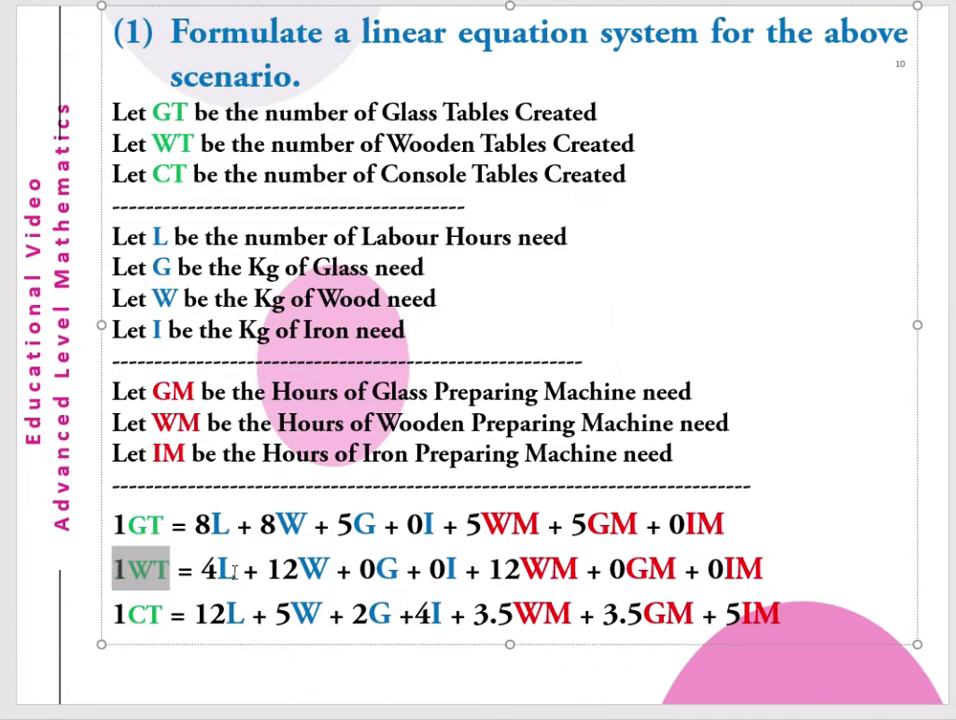
left_click_drag(234, 570, 197, 570)
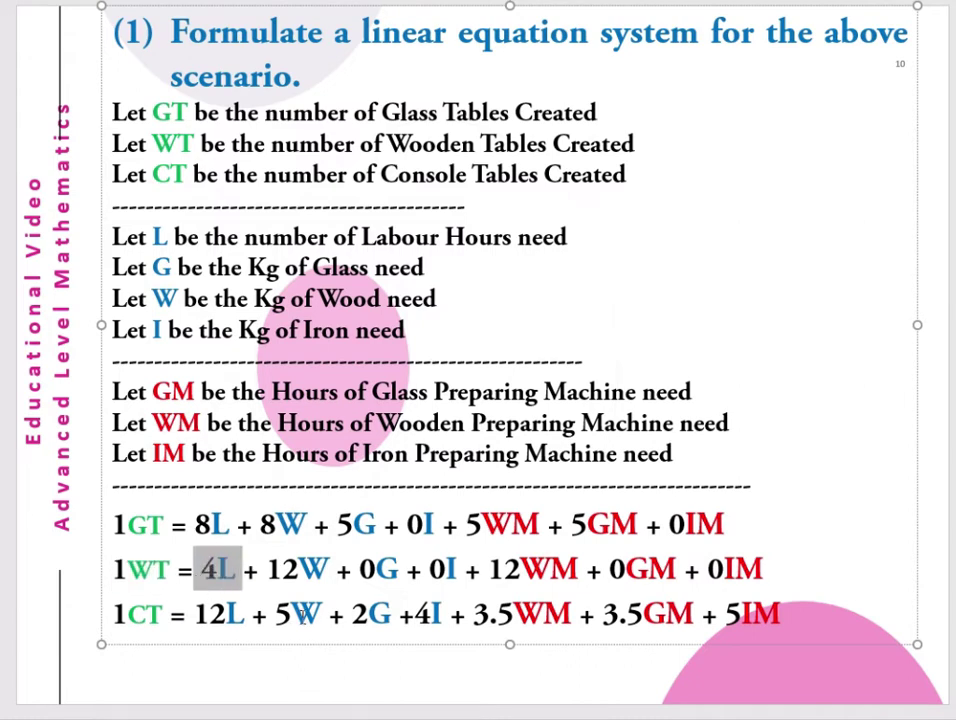
left_click_drag(331, 572, 259, 572)
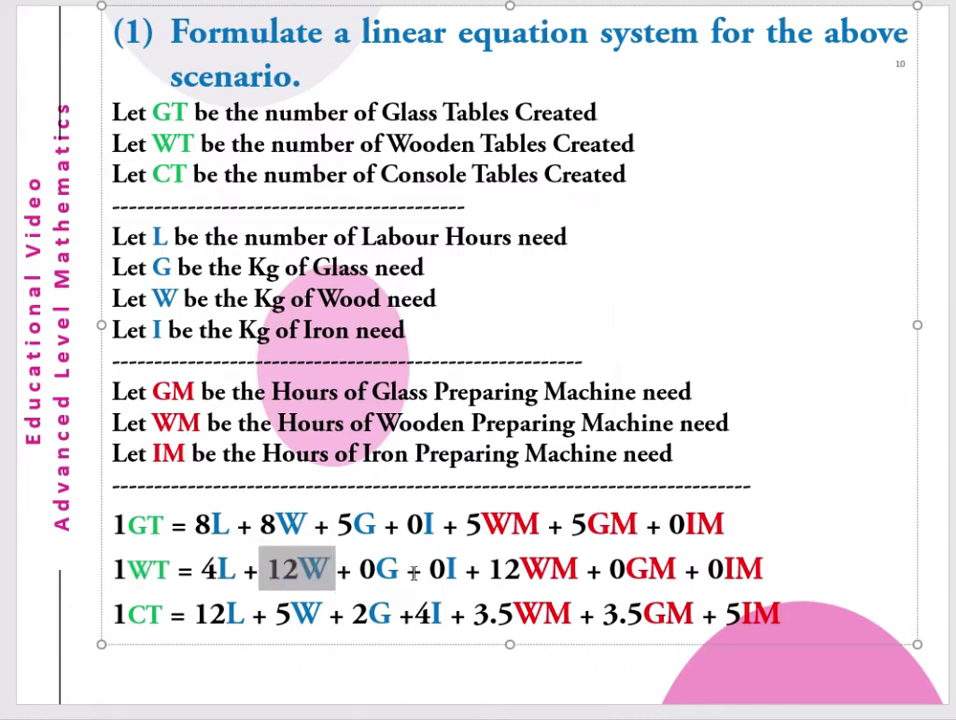
left_click_drag(402, 571, 358, 571)
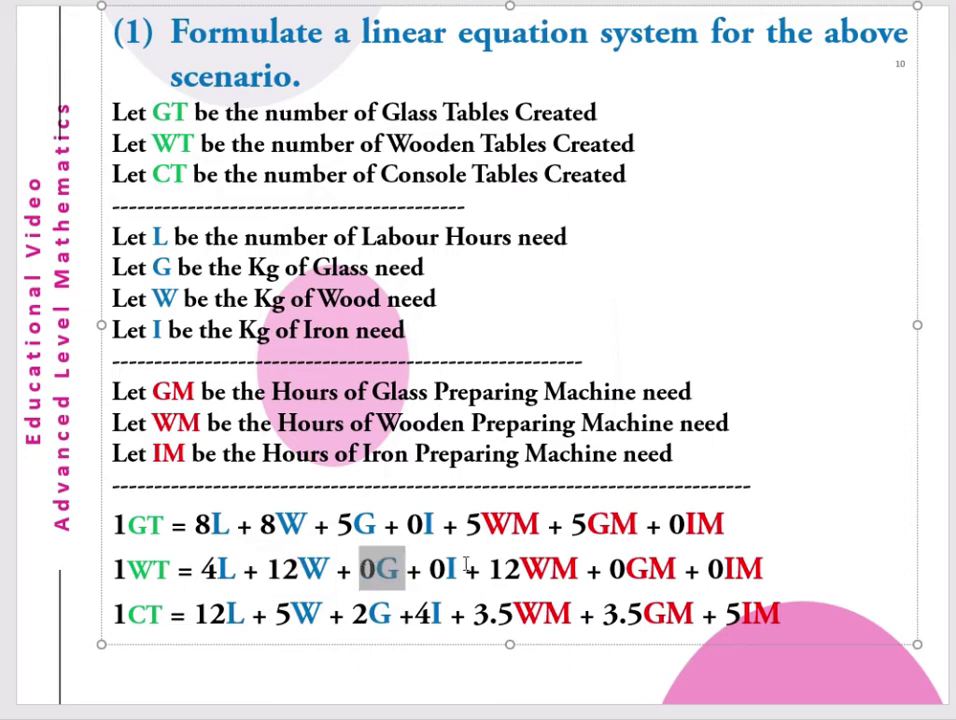
left_click_drag(456, 570, 442, 568)
left_click_drag(580, 570, 489, 570)
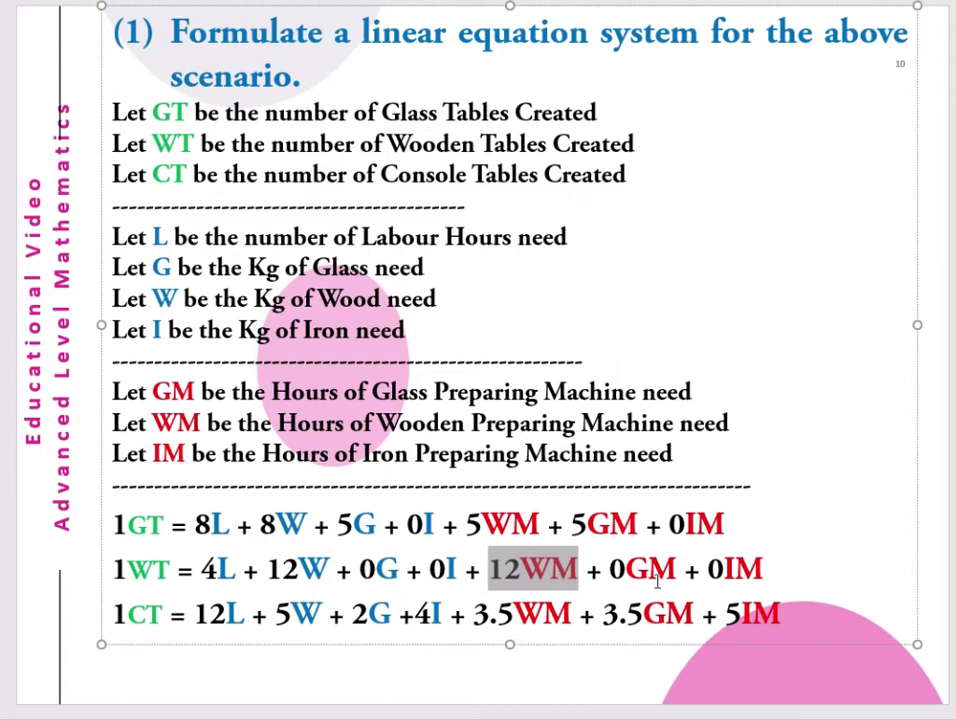
left_click_drag(678, 568, 610, 568)
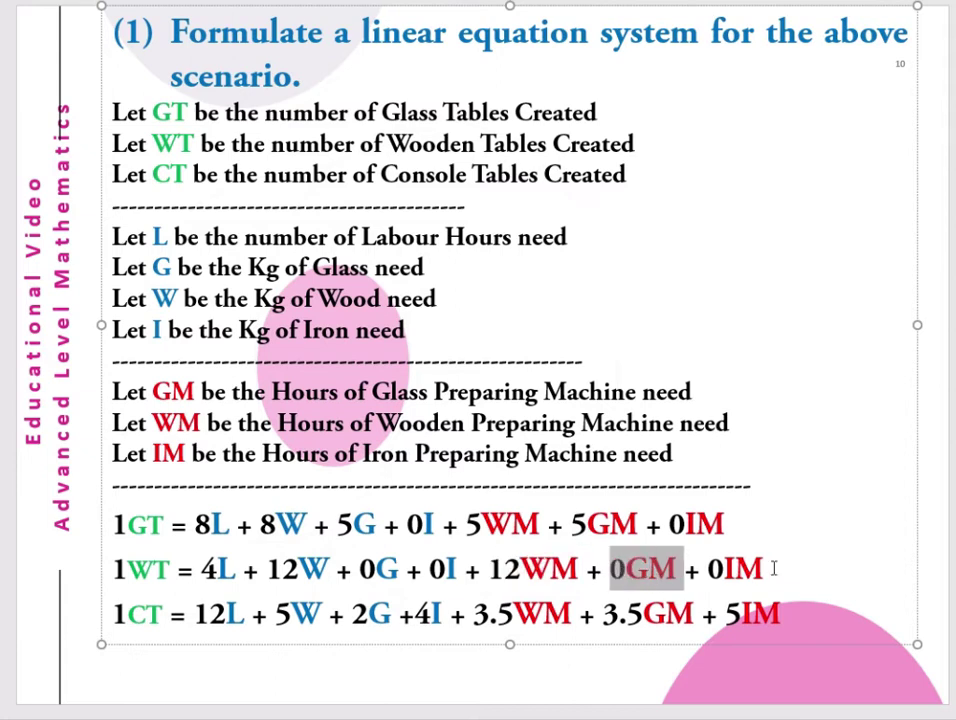
left_click_drag(768, 568, 704, 570)
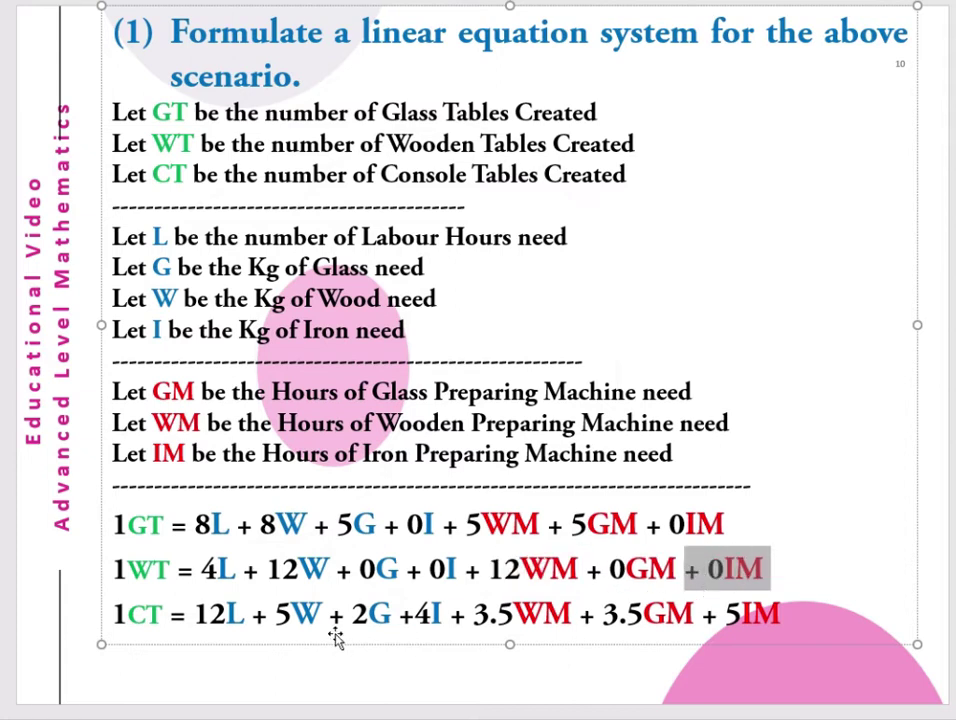
Highlight each term of the CT equation: 1CT, 12L, 5W, 2G, 4I, 3.5WM, 3.5GM, 5IM.
left_click_drag(162, 614, 108, 614)
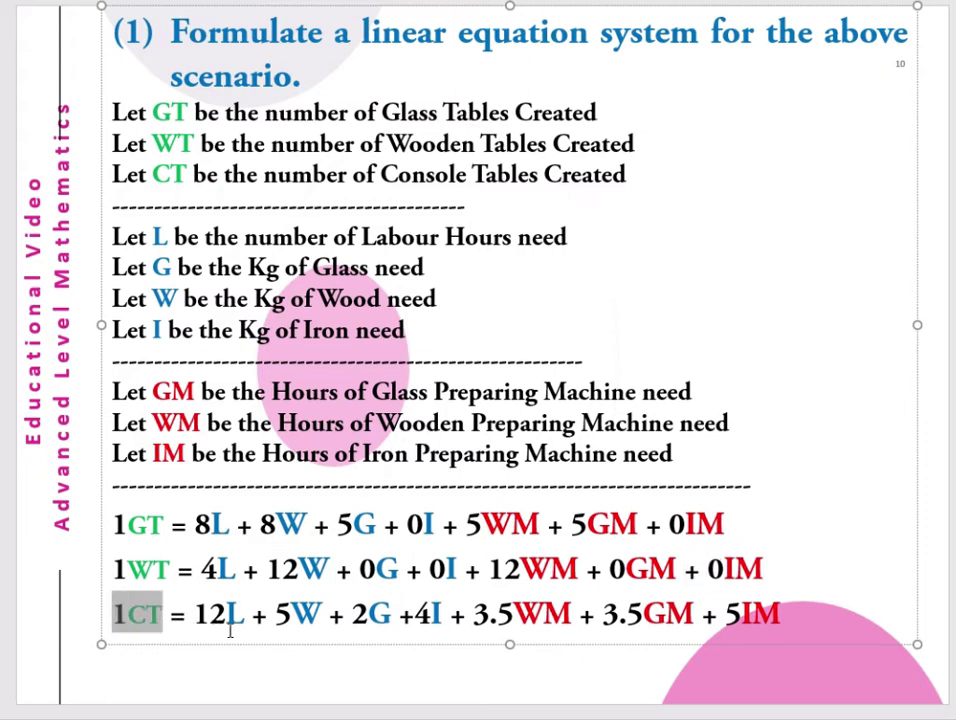
left_click_drag(241, 613, 196, 615)
left_click_drag(320, 614, 275, 614)
left_click_drag(389, 614, 352, 614)
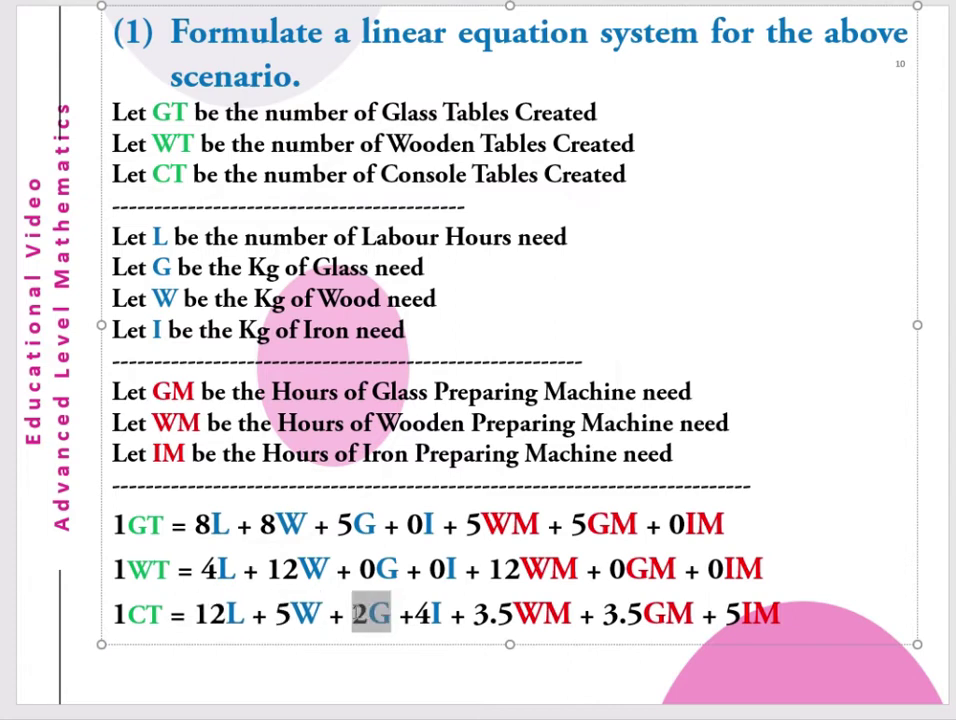
left_click(443, 613)
left_click_drag(443, 613, 415, 614)
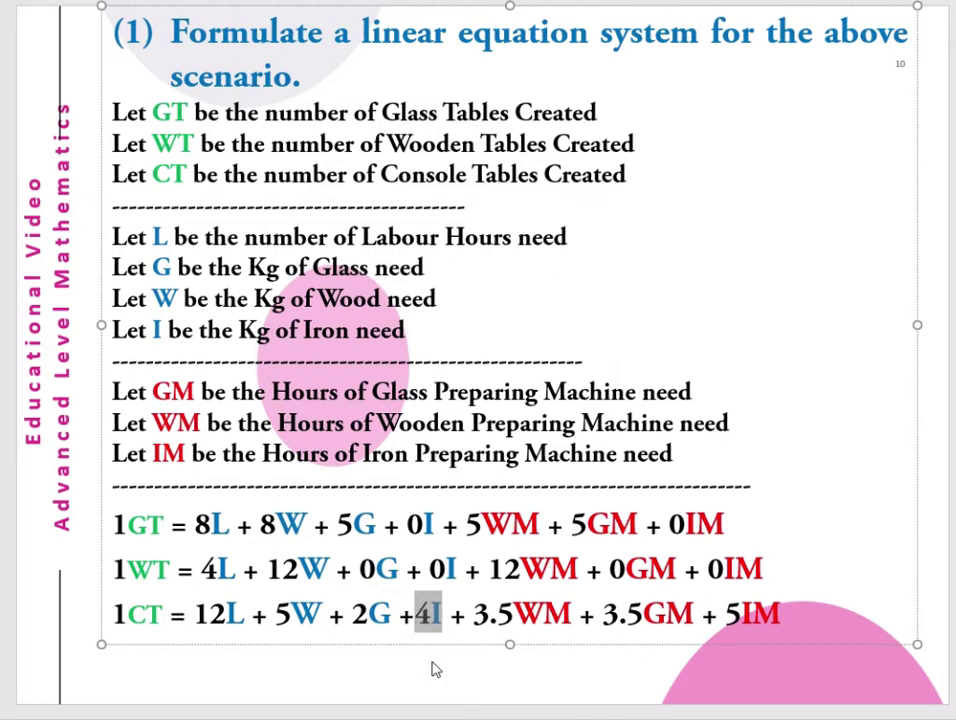
left_click_drag(580, 614, 474, 614)
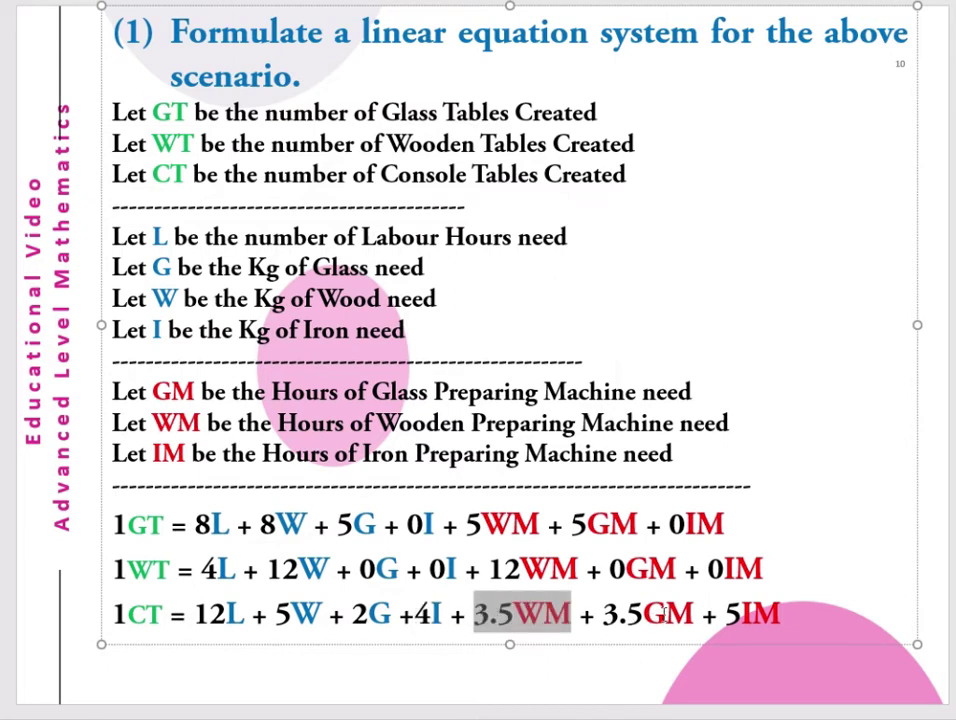
left_click_drag(693, 614, 602, 614)
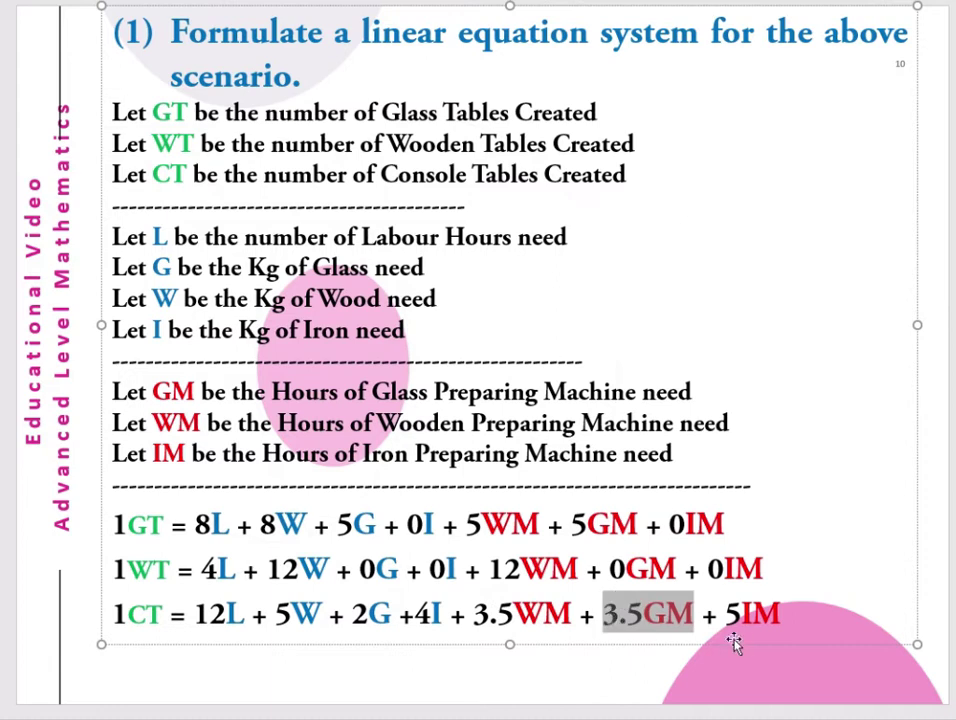
left_click_drag(778, 614, 726, 614)
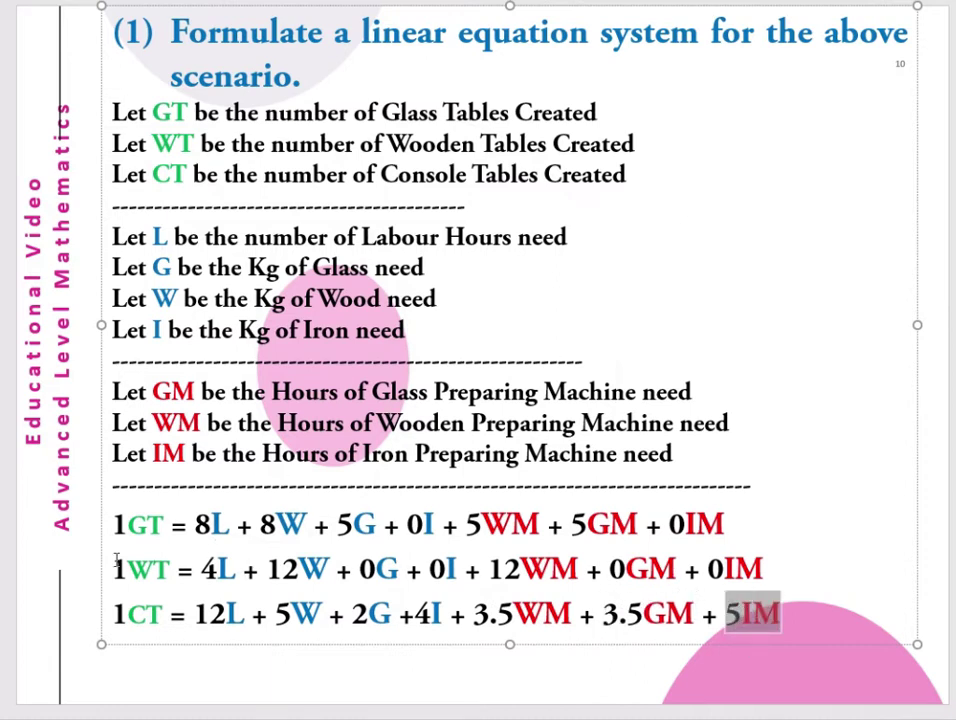
left_click_drag(111, 519, 802, 614)
Advance to the resource constraints slide and highlight Labours Available, LA and 600 hours.
key("Page_Down")
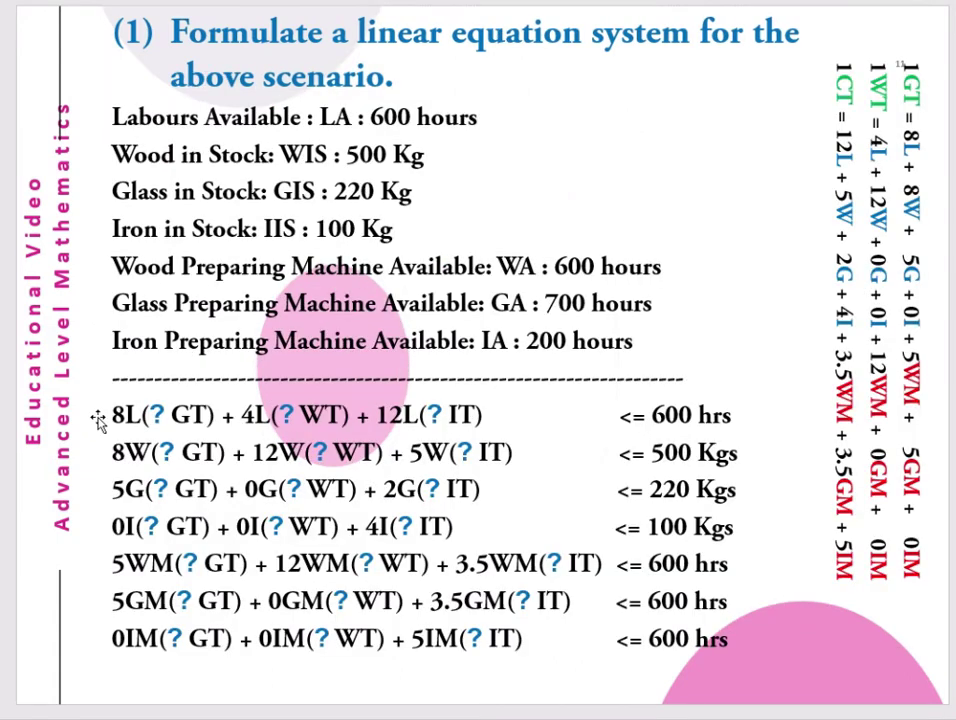
left_click(872, 164)
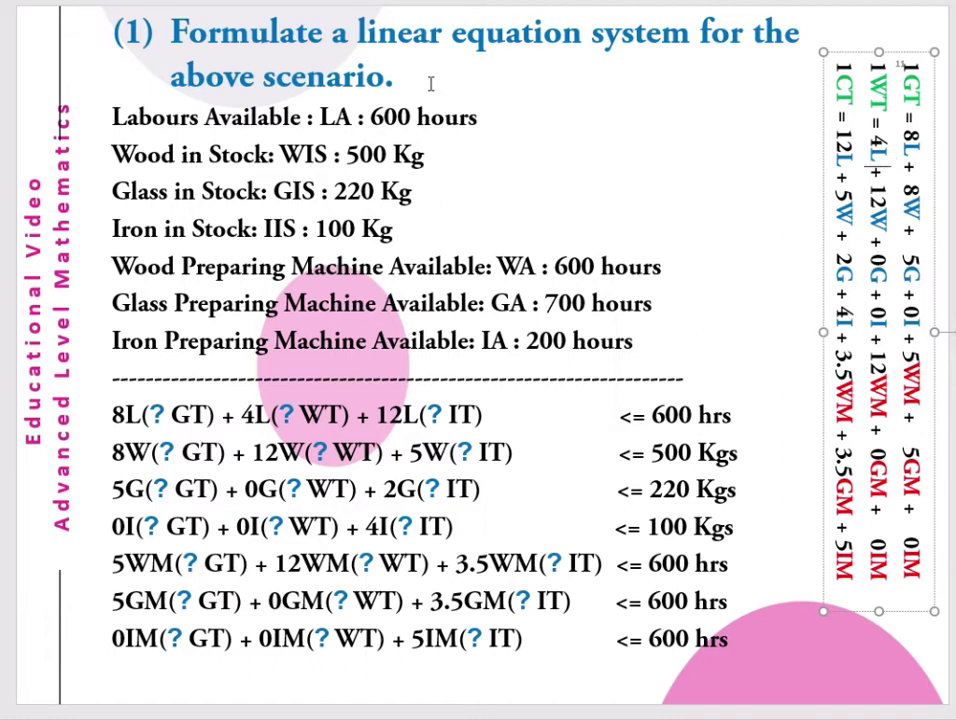
left_click(396, 77)
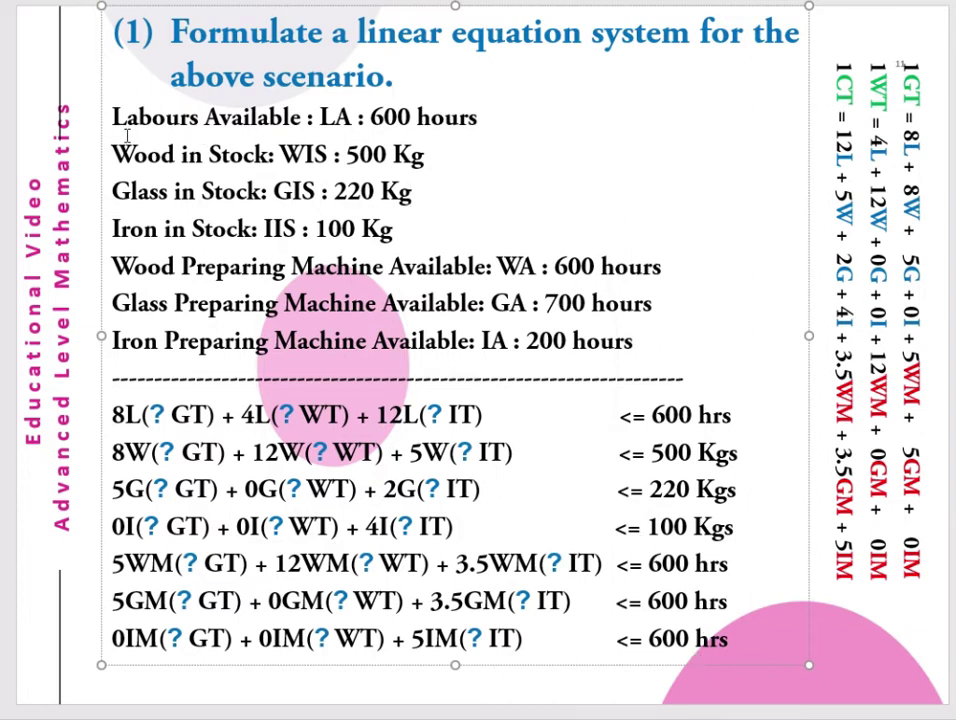
left_click_drag(110, 117, 242, 127)
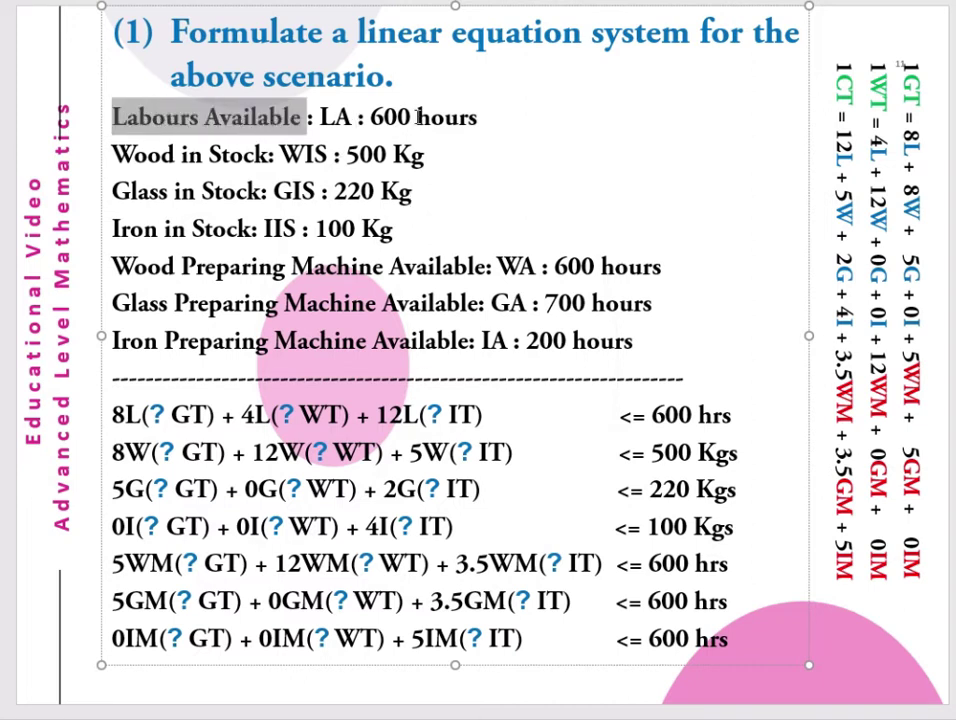
left_click_drag(352, 118, 322, 117)
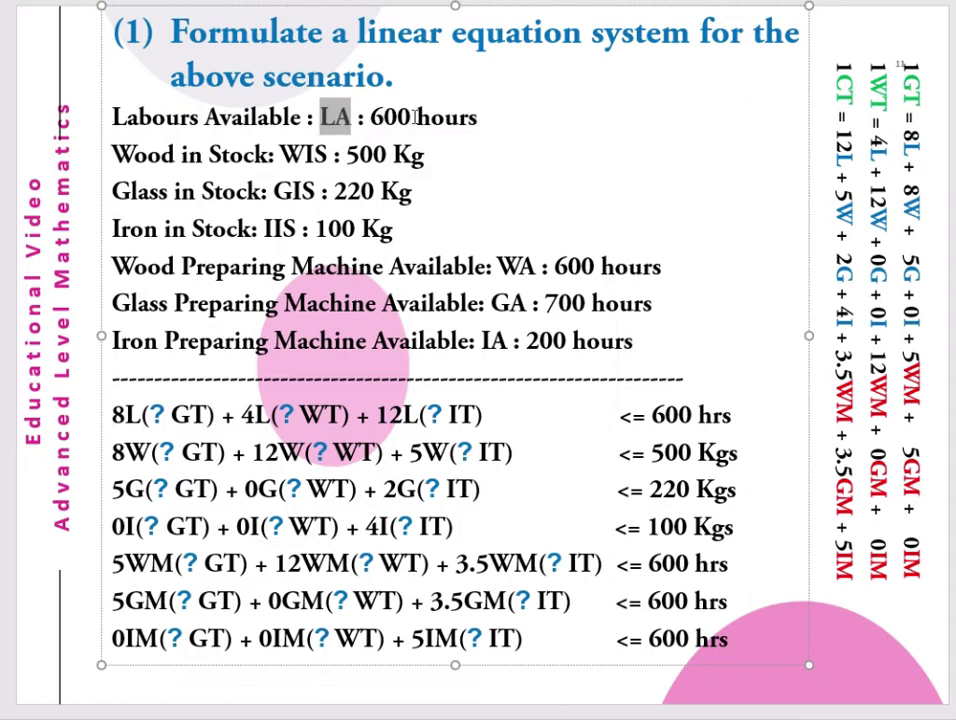
left_click_drag(478, 120, 322, 117)
left_click(357, 117)
Highlight the wood stock WIS, glass stock GIS 220 Kg and 100 Kg iron stock.
left_click_drag(430, 155, 300, 155)
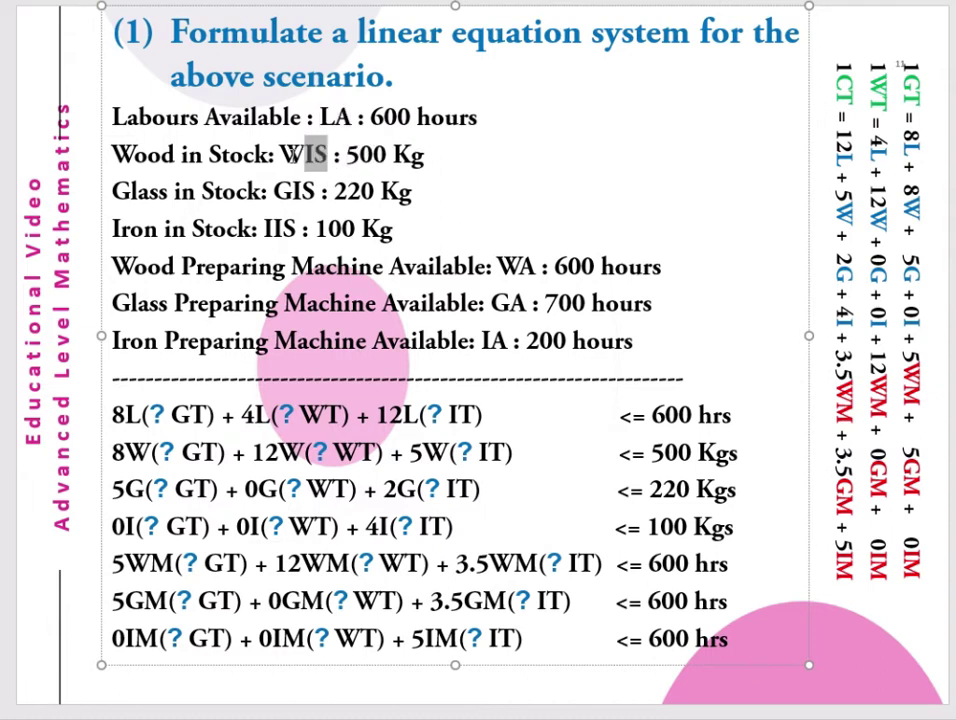
left_click(172, 191)
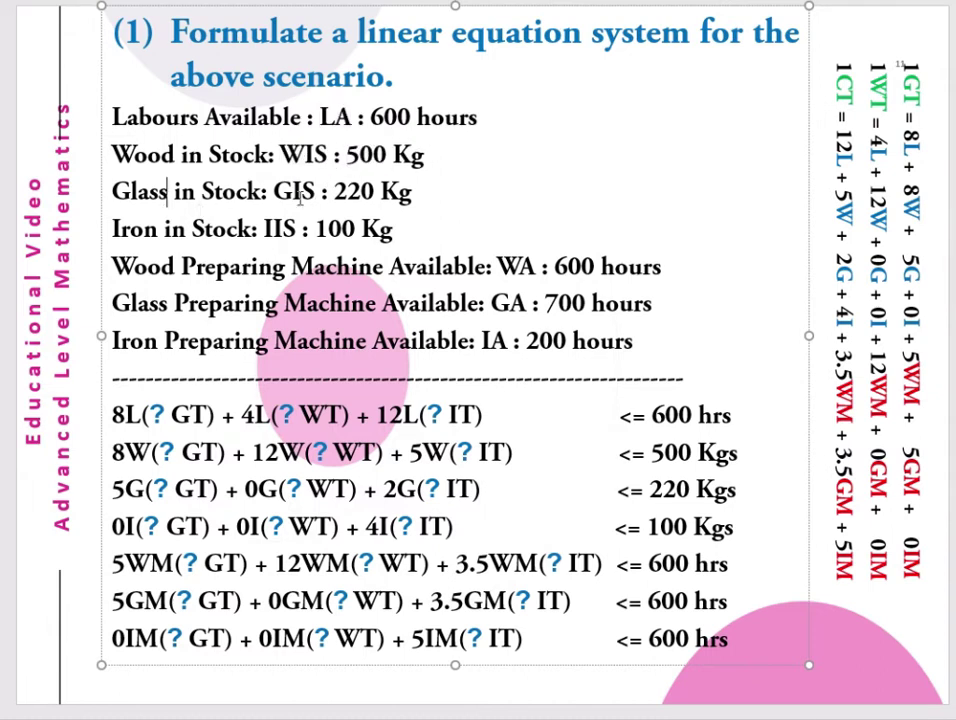
left_click_drag(373, 191, 273, 191)
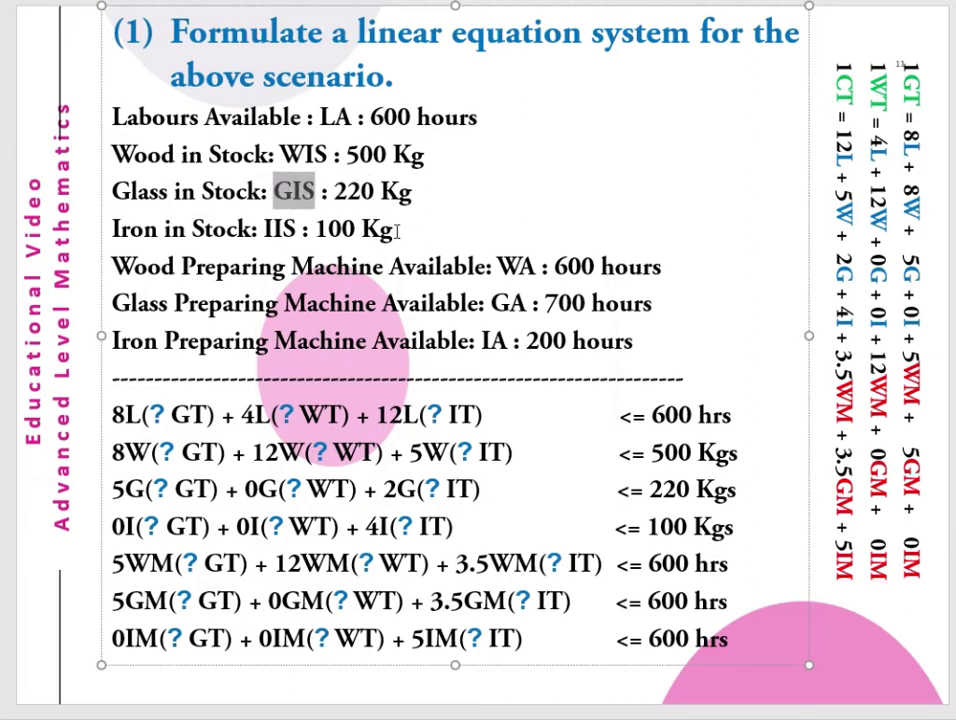
left_click_drag(397, 231, 265, 228)
left_click(296, 228)
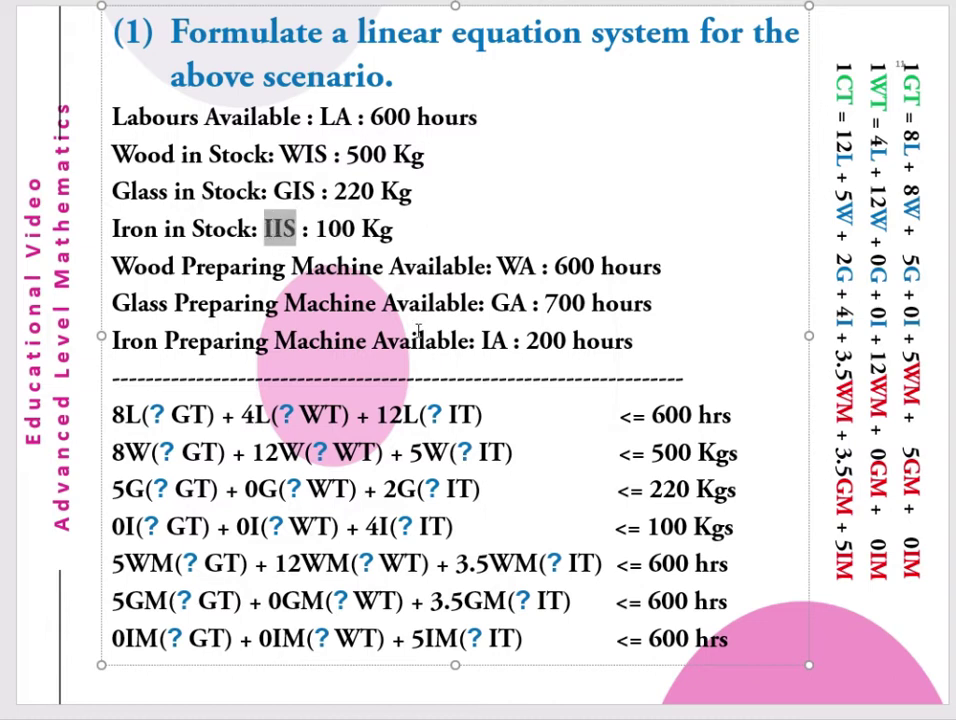
Highlight the 600, 700 and 200 machine hours with WA and IA, then the 8L constraint row.
left_click_drag(661, 266, 553, 266)
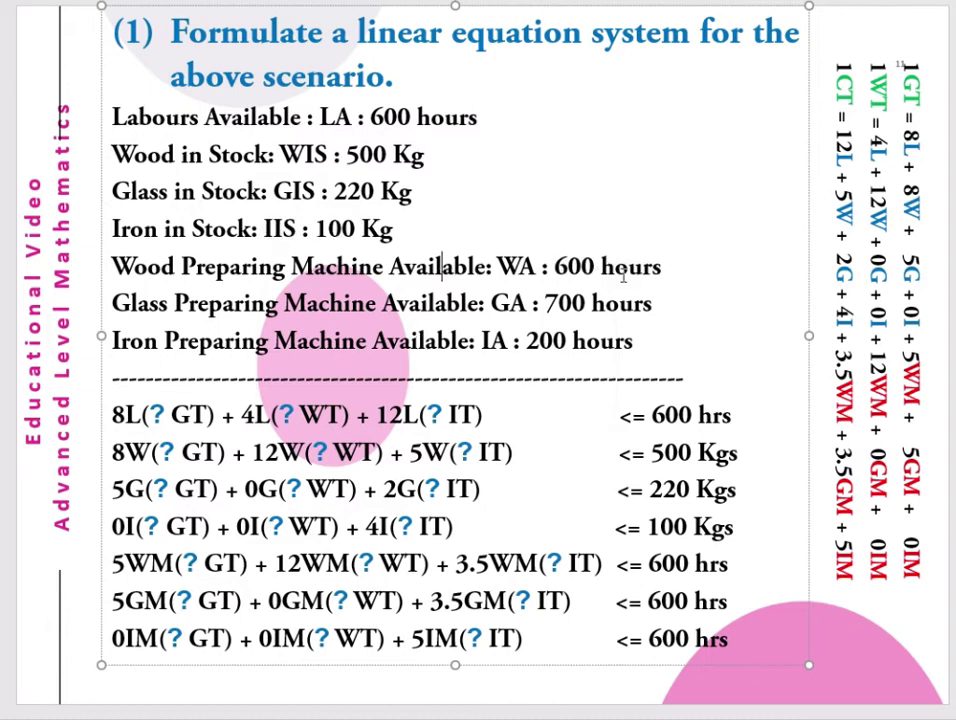
left_click(662, 268)
left_click_drag(496, 266, 493, 303)
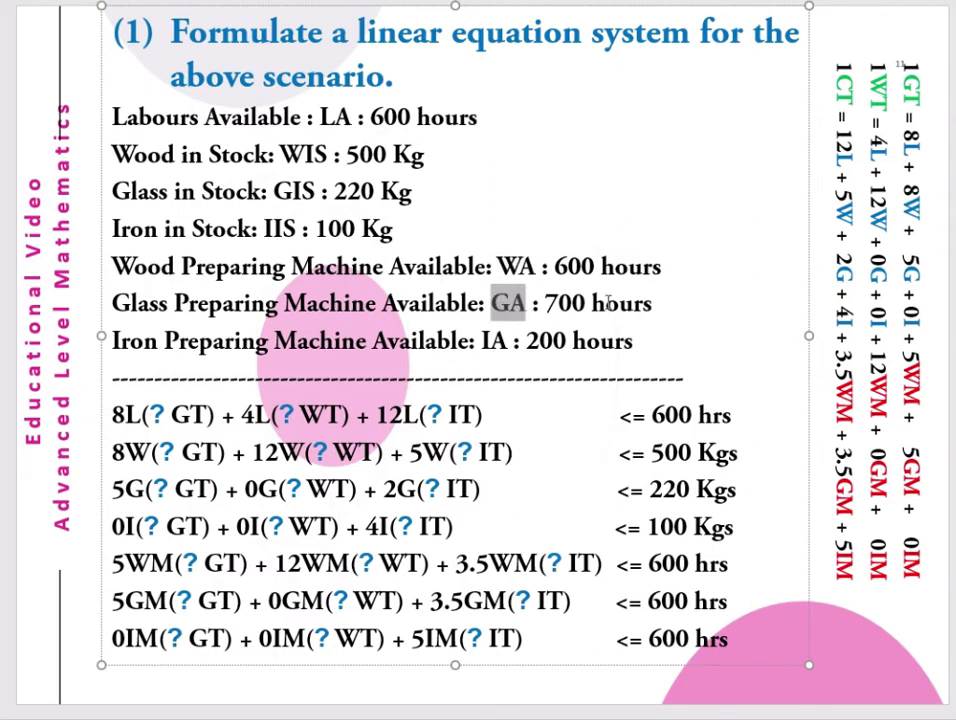
left_click_drag(653, 304, 557, 303)
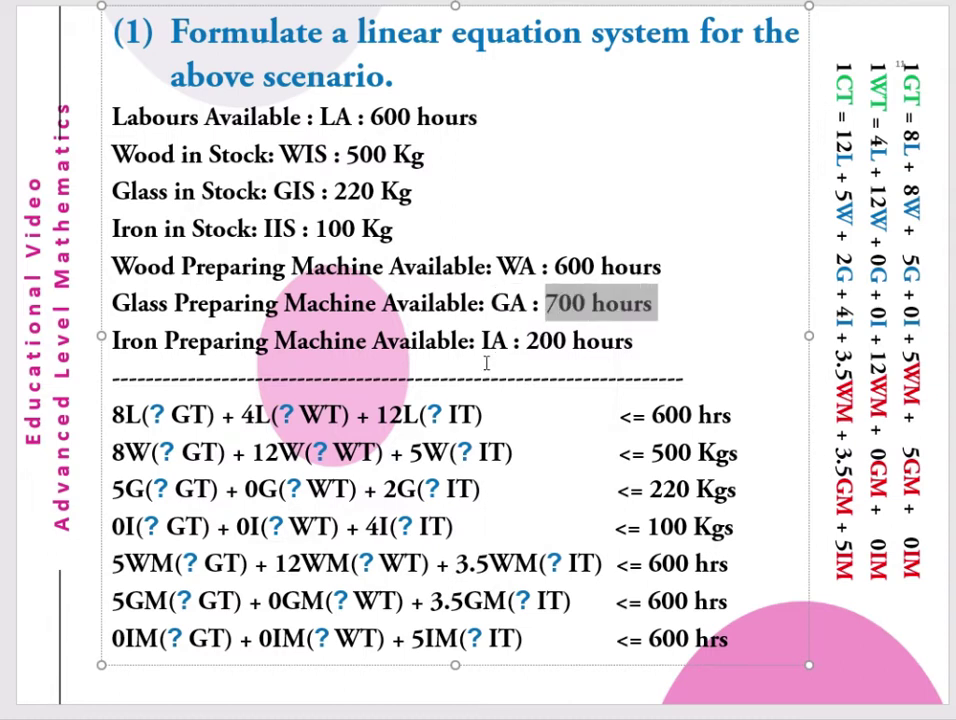
left_click_drag(509, 345, 482, 341)
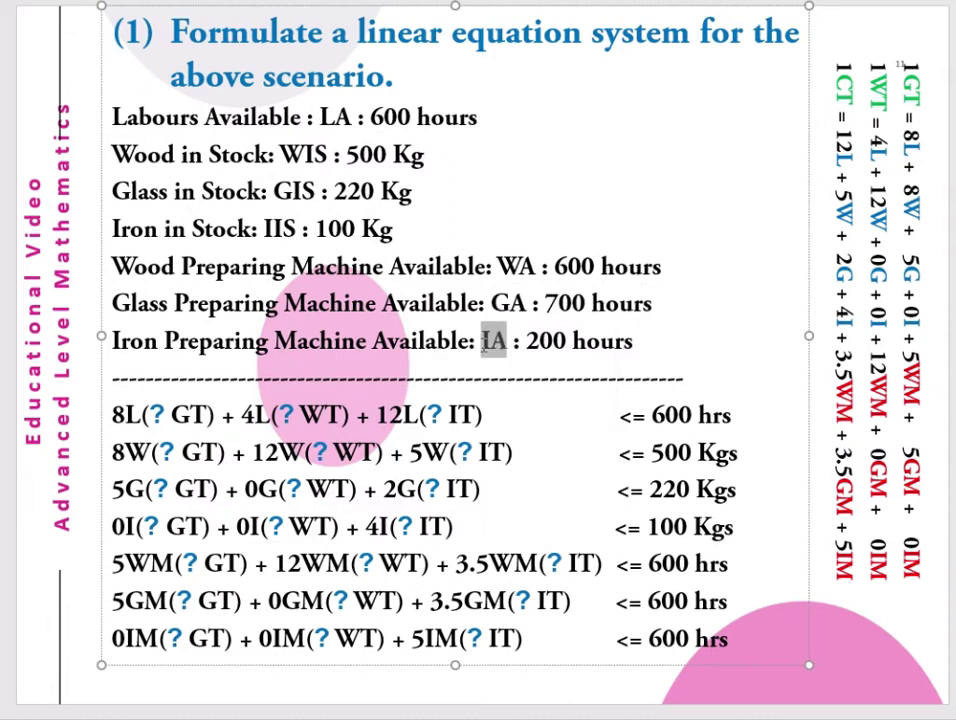
left_click_drag(634, 343, 527, 345)
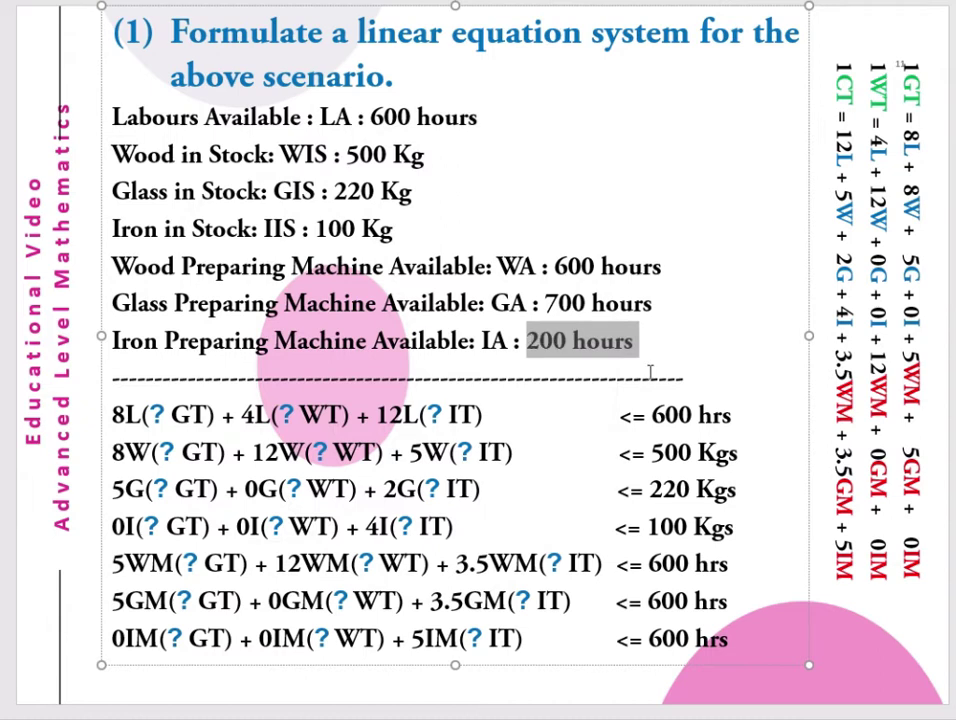
left_click(508, 442)
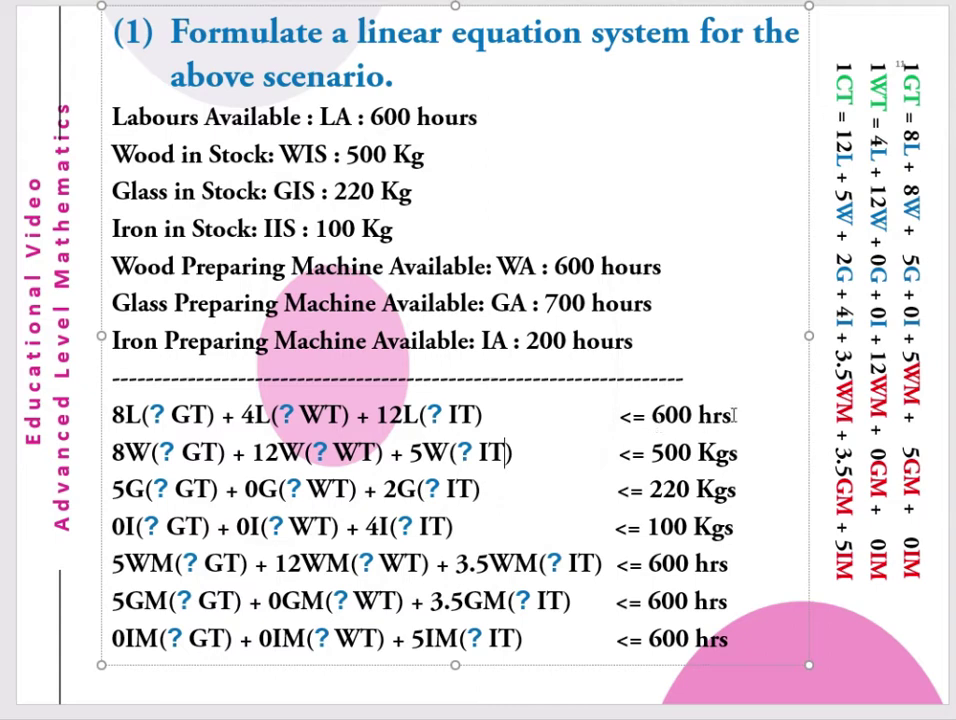
left_click_drag(735, 415, 113, 414)
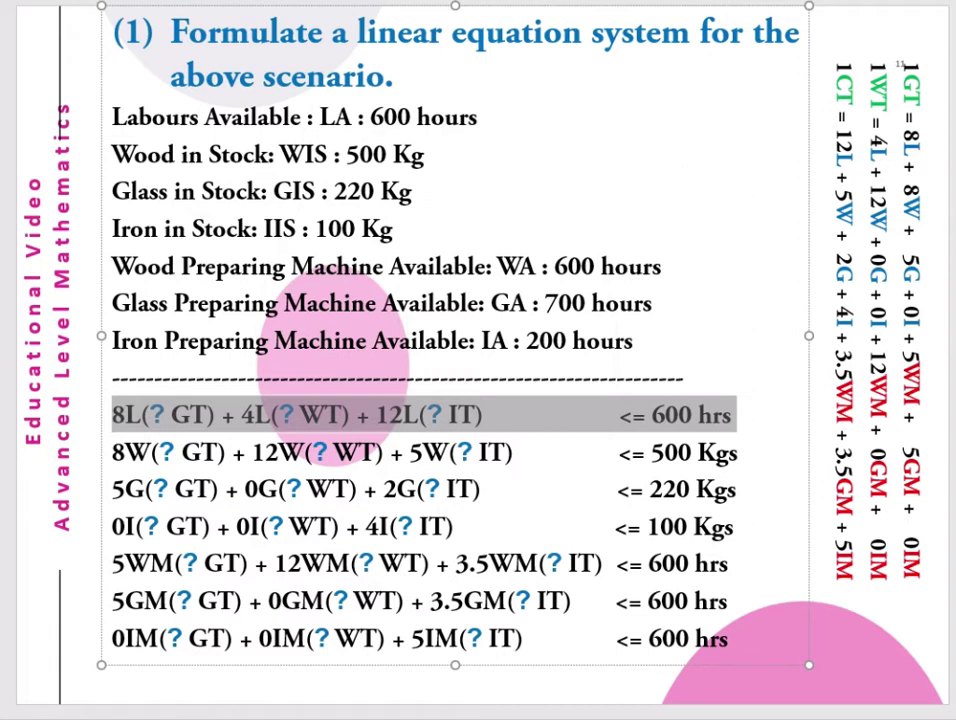
key("Escape")
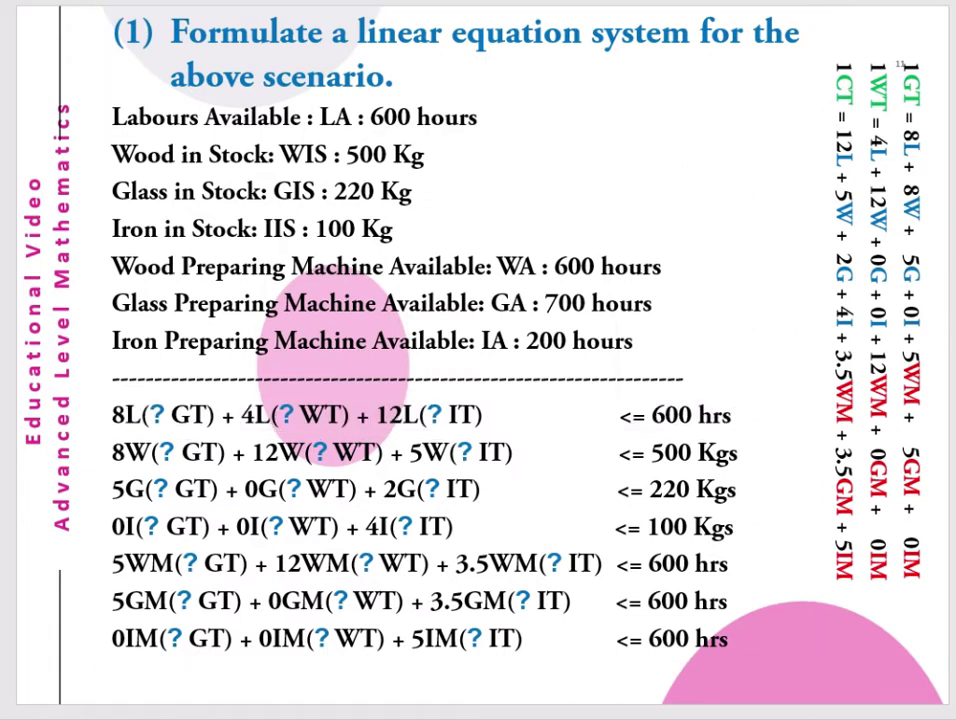
key("Page_Up")
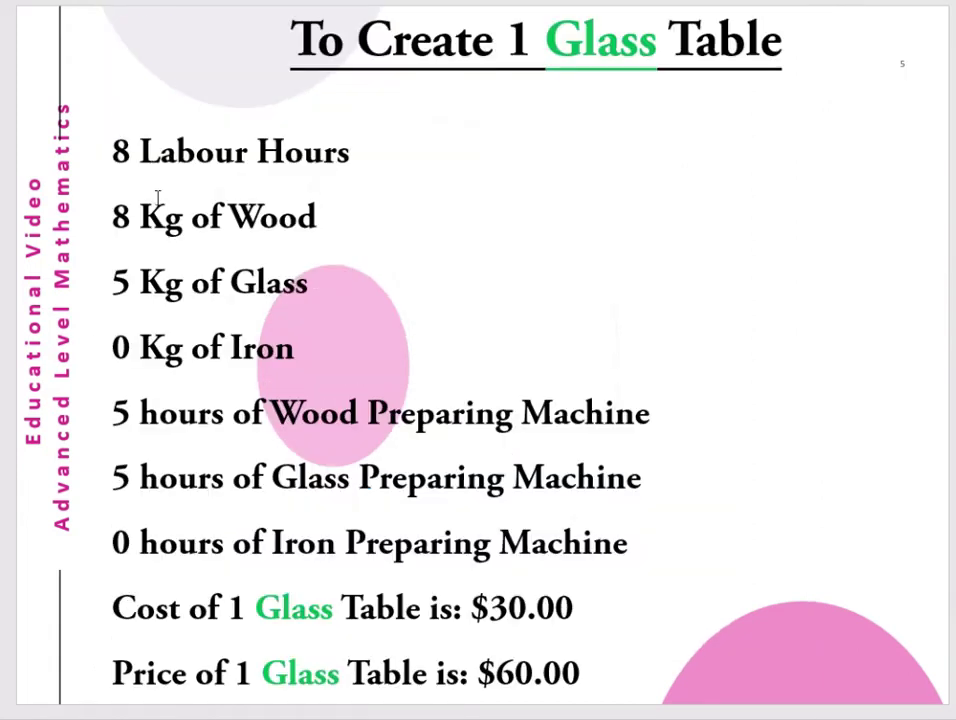
left_click(131, 152)
key("shift+Left")
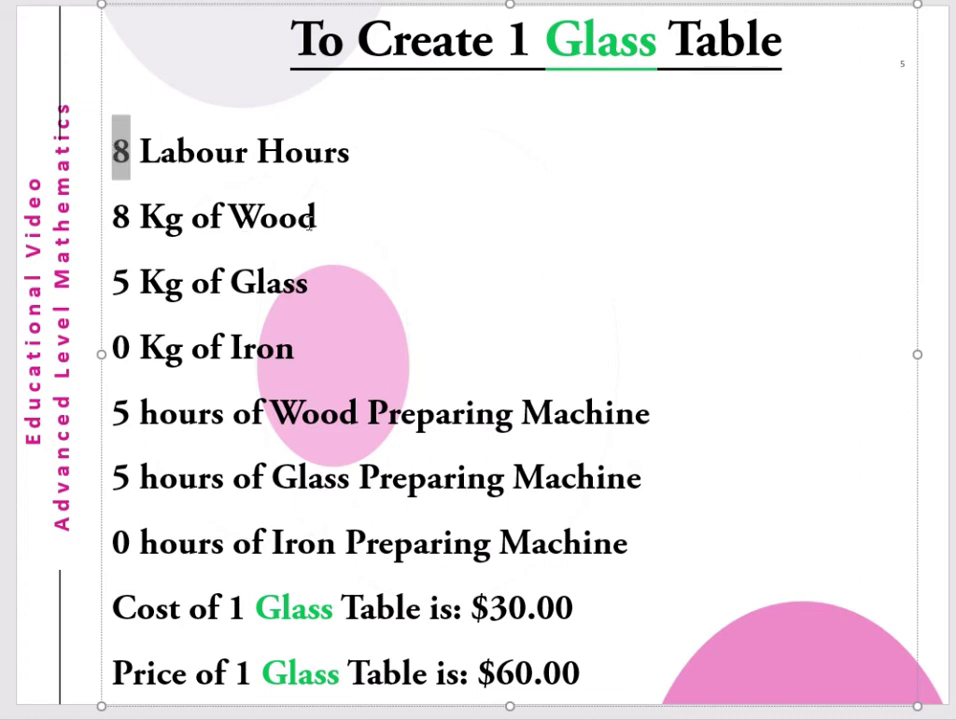
key("Page_Down")
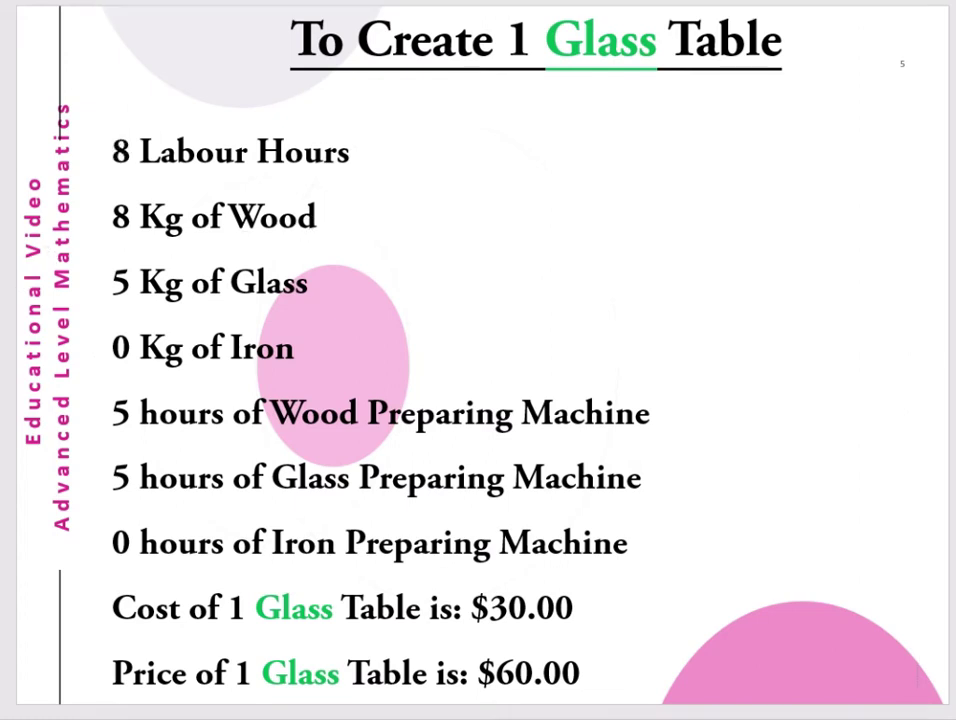
left_click_drag(128, 155, 114, 160)
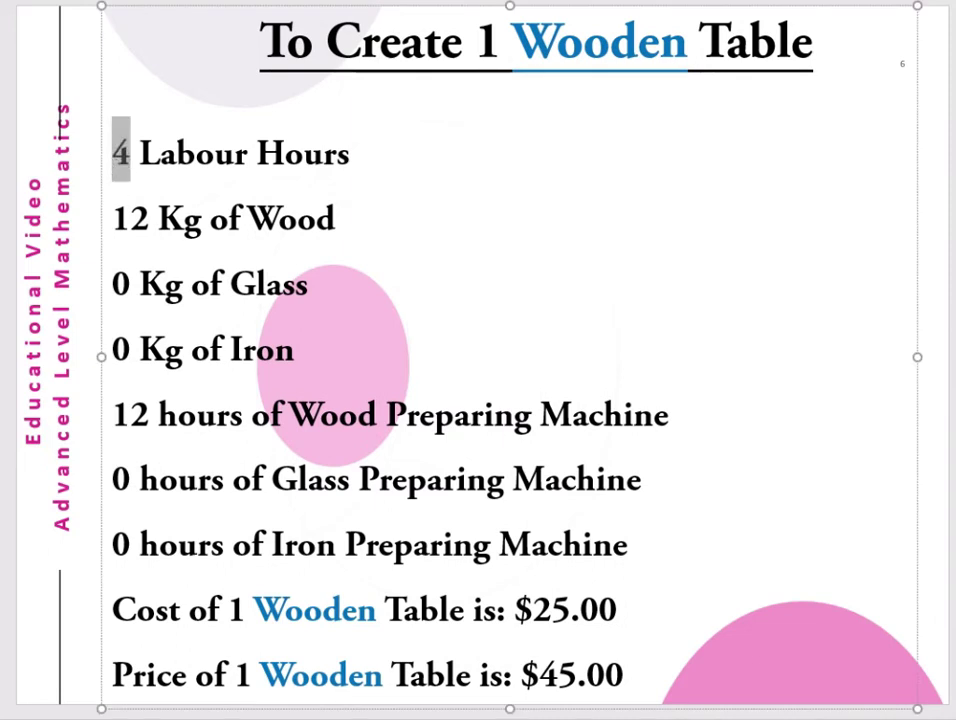
key("Page_Down")
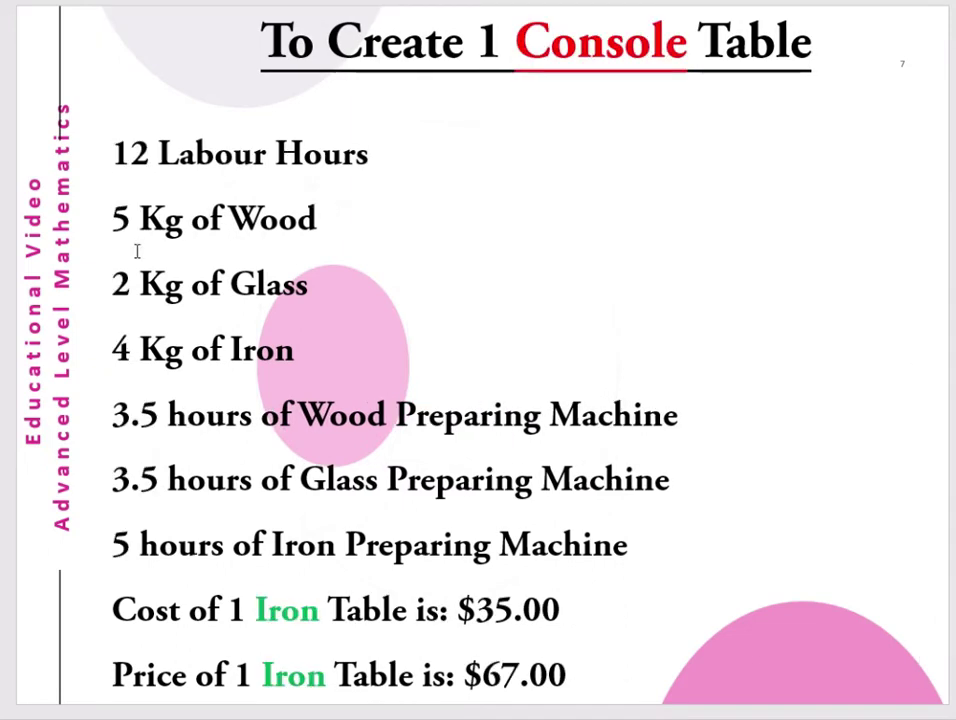
left_click_drag(141, 152, 112, 154)
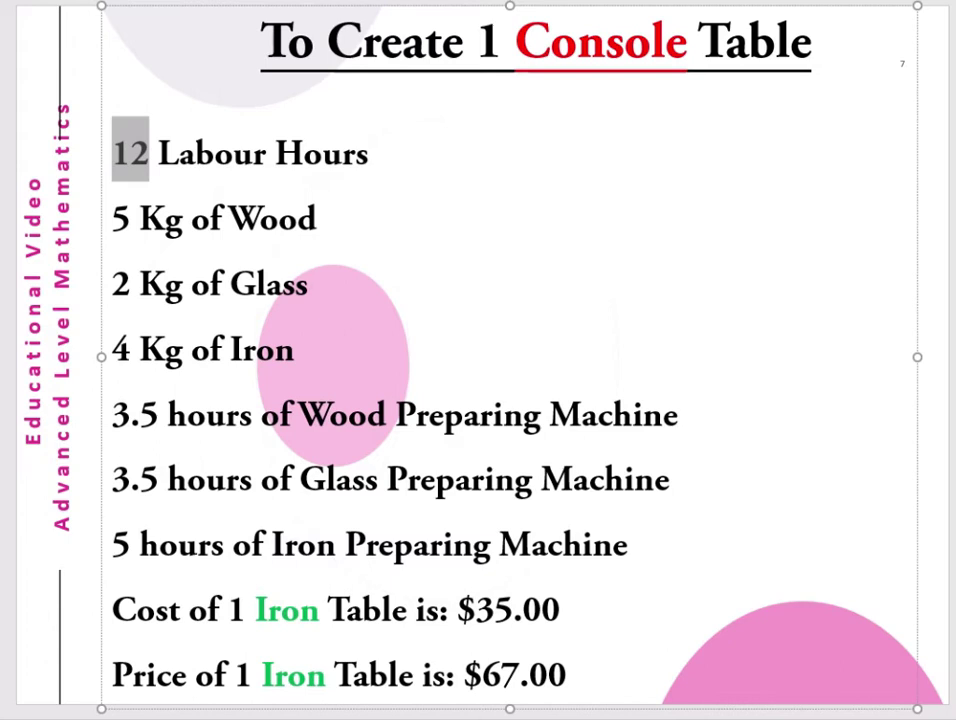
key("Page_Down")
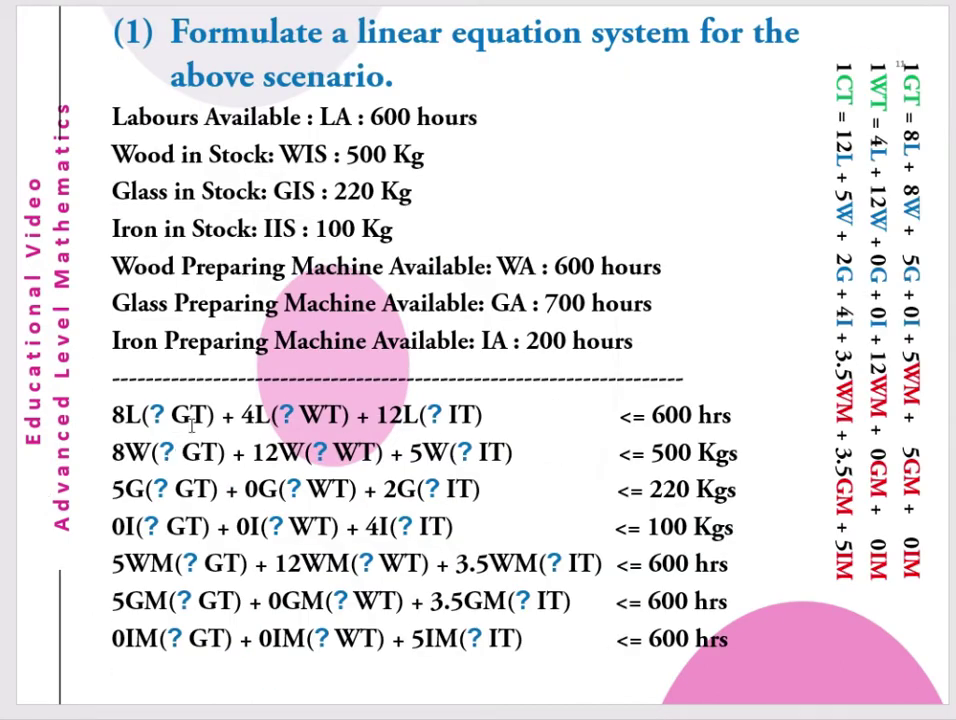
left_click_drag(208, 414, 112, 415)
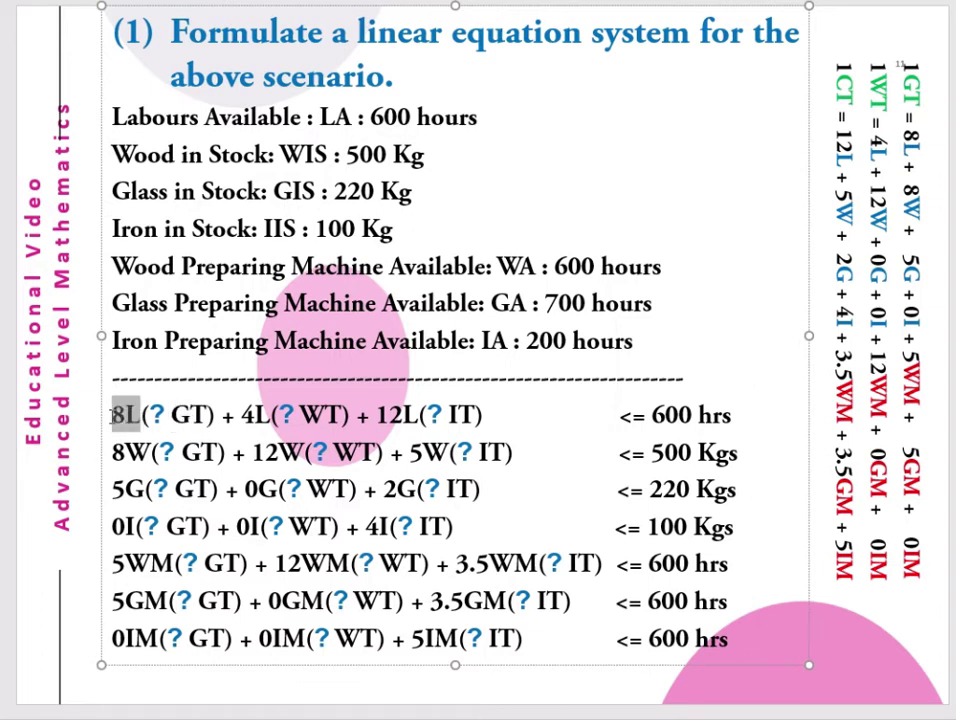
double_click(322, 415)
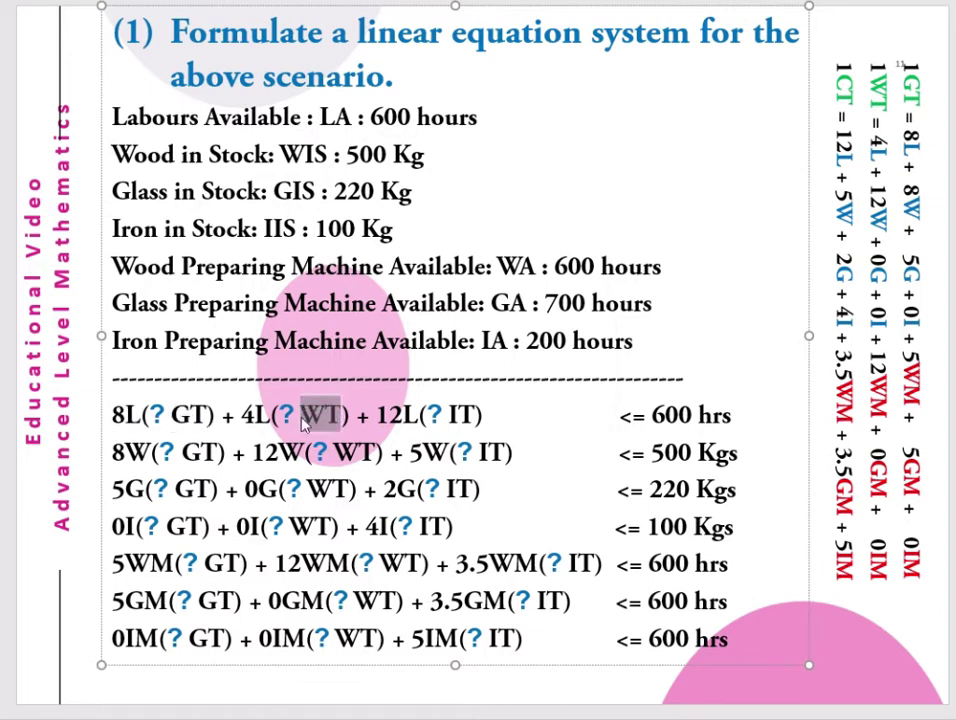
left_click_drag(268, 415, 241, 415)
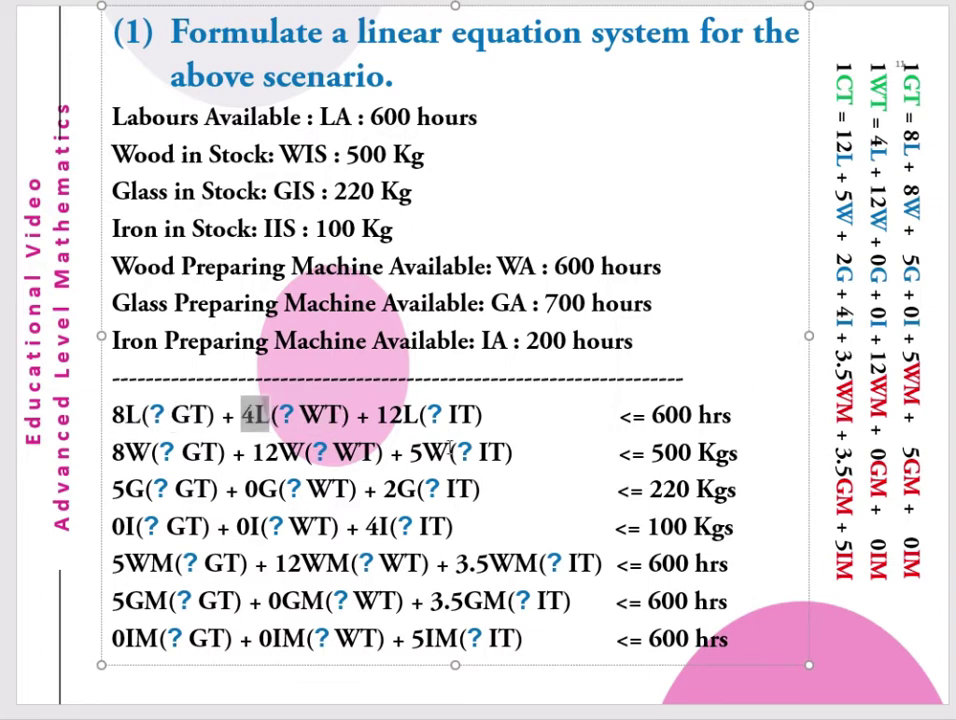
left_click_drag(472, 415, 376, 415)
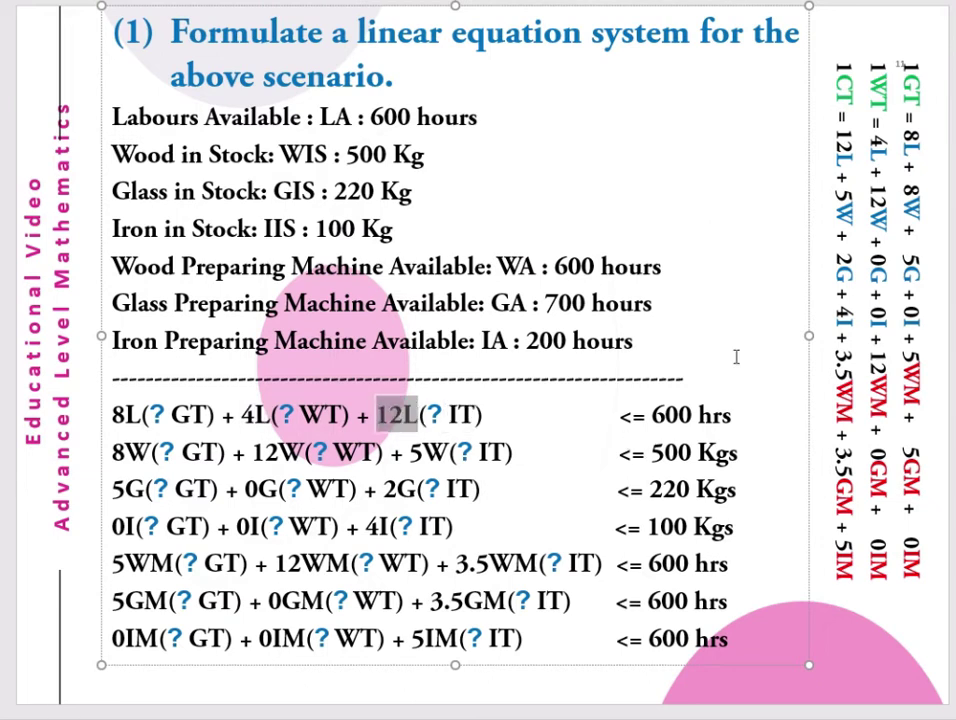
left_click(920, 92)
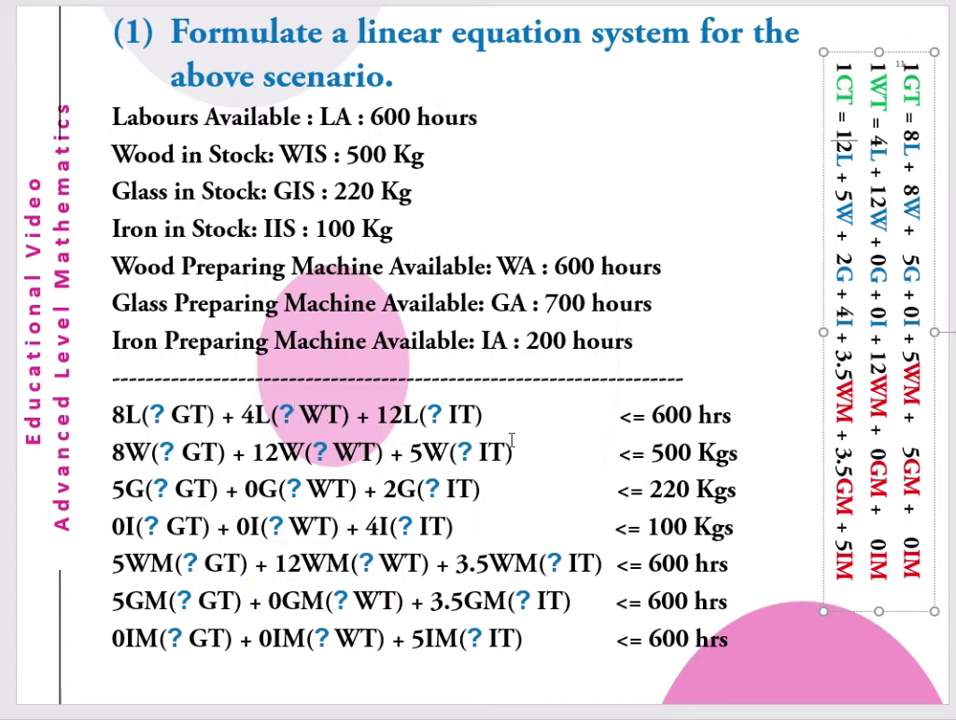
left_click_drag(448, 415, 110, 415)
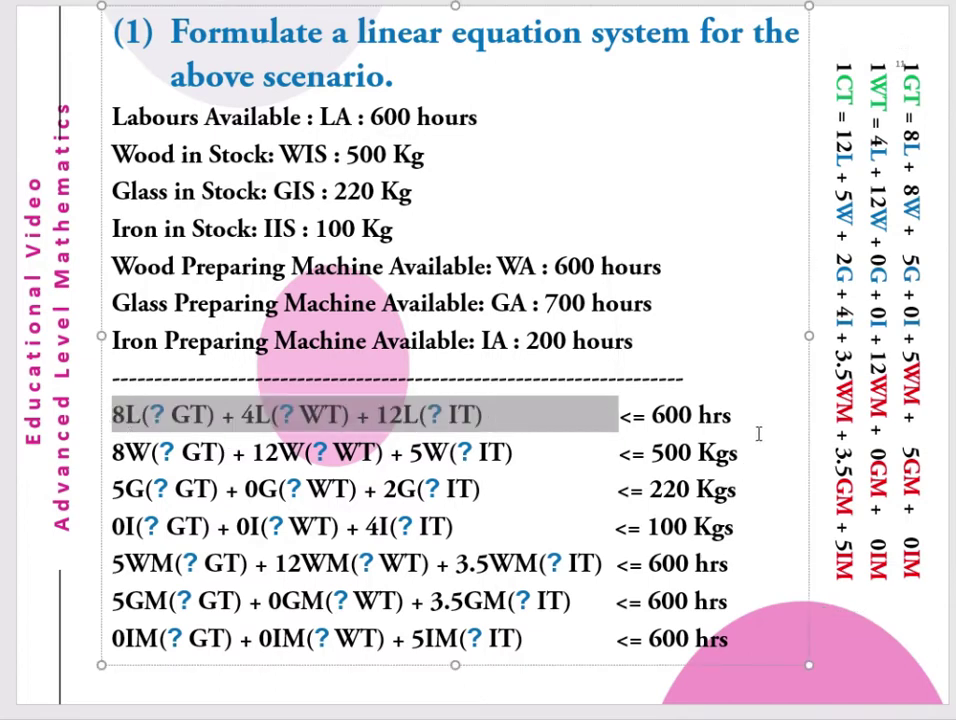
left_click_drag(740, 415, 651, 415)
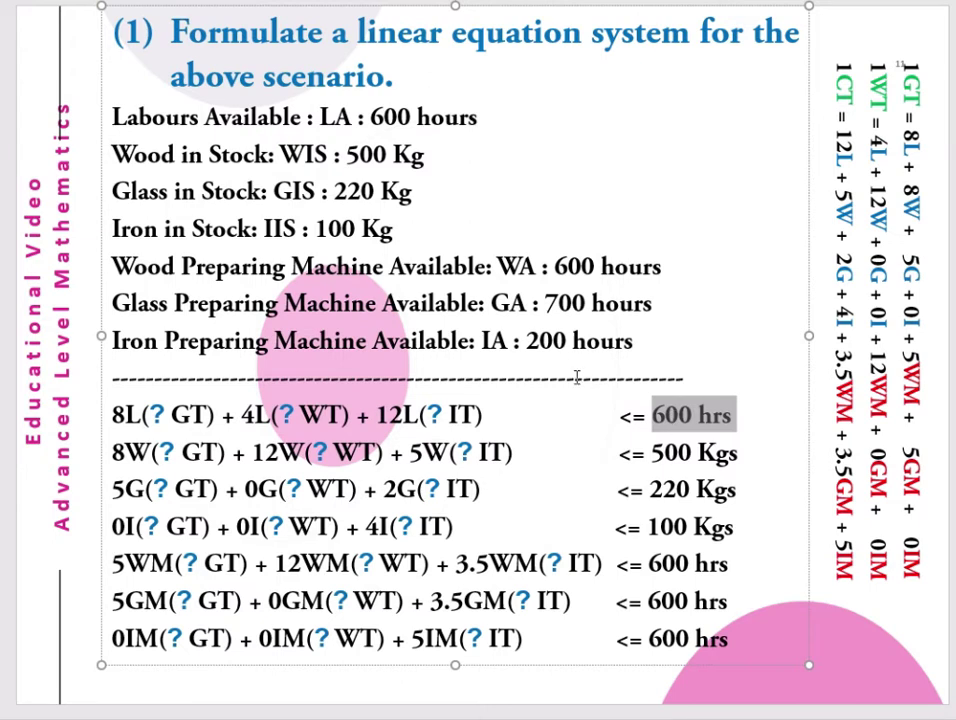
left_click_drag(480, 118, 370, 118)
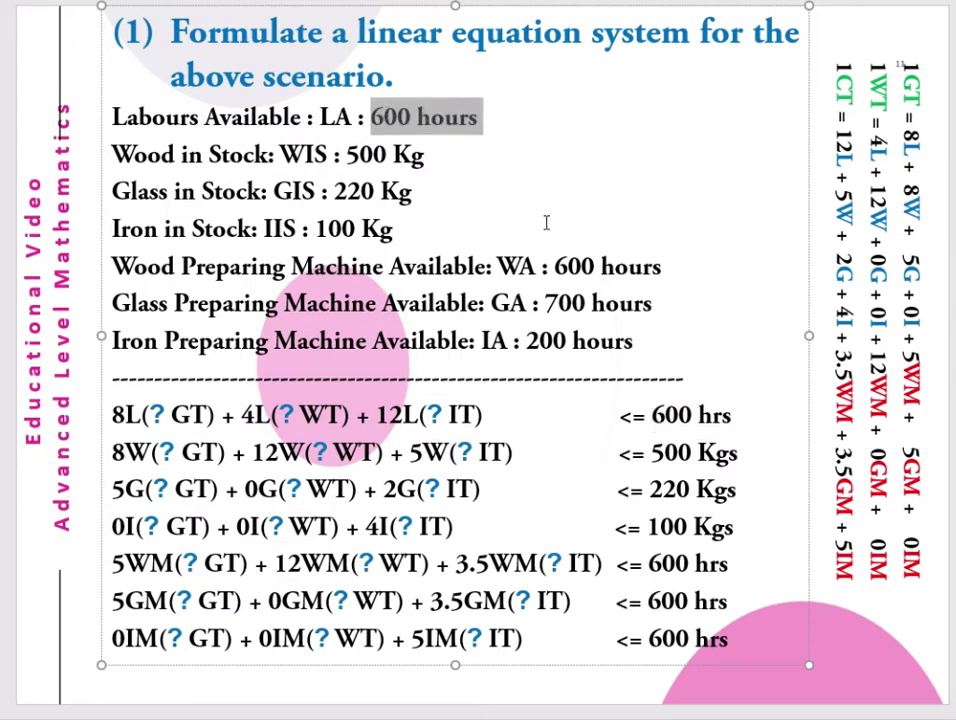
left_click(532, 452)
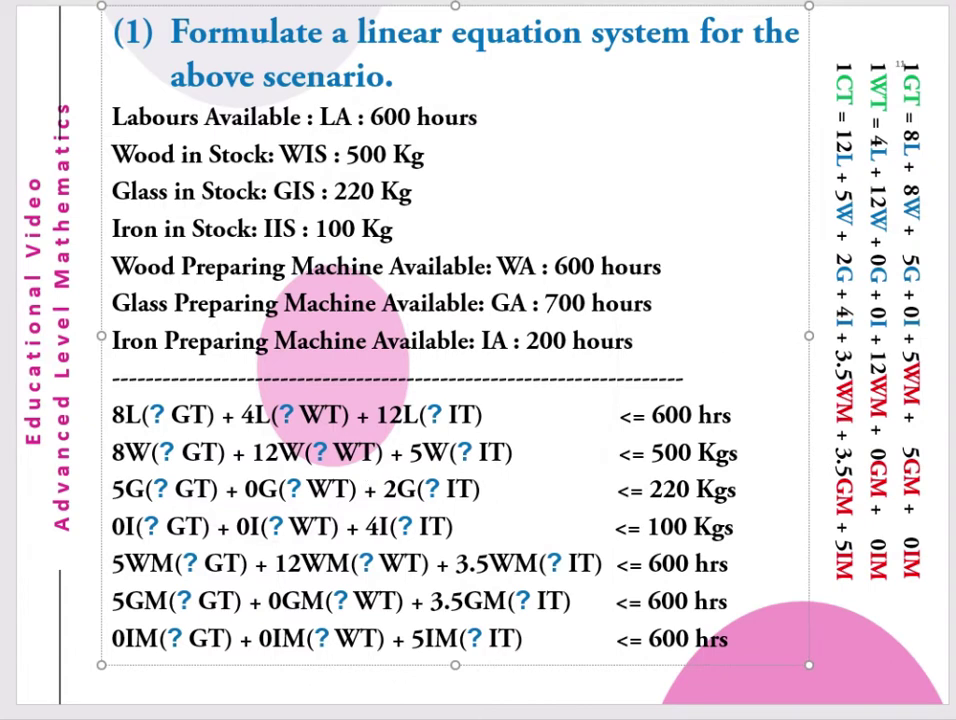
left_click(912, 185)
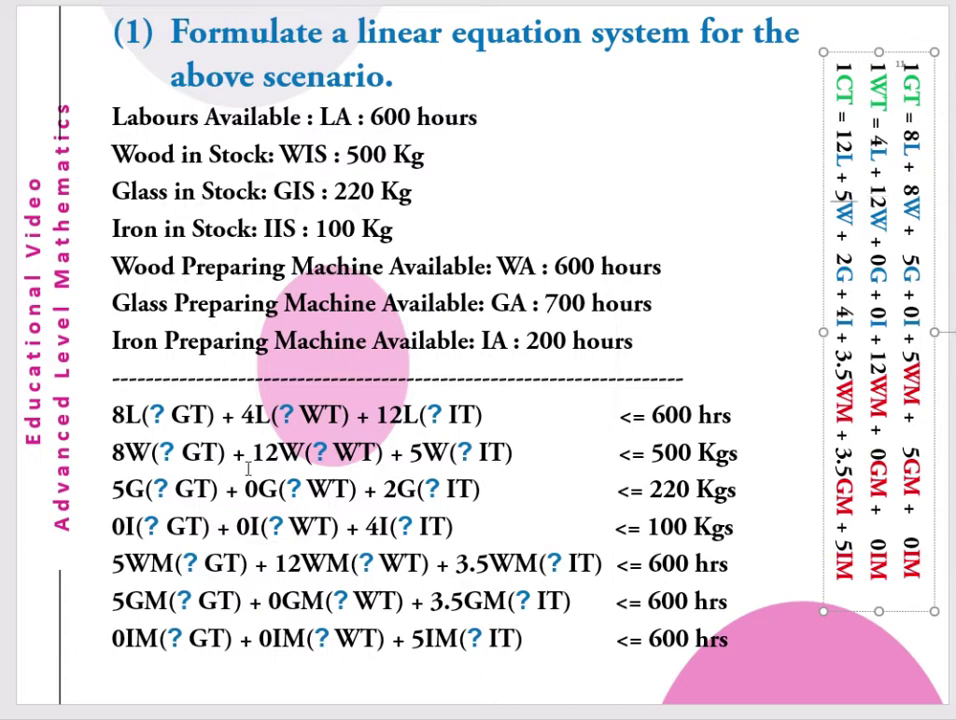
left_click(119, 452)
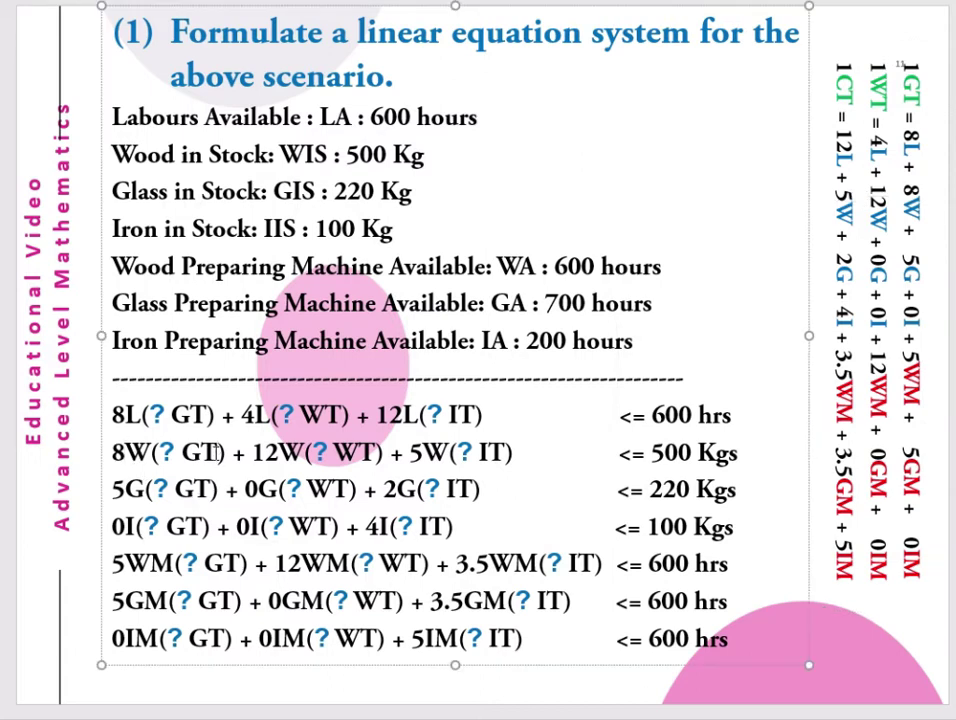
Highlight the table unknowns and the 12W and 5W coefficients in the wood constraint.
left_click(218, 452)
double_click(166, 452)
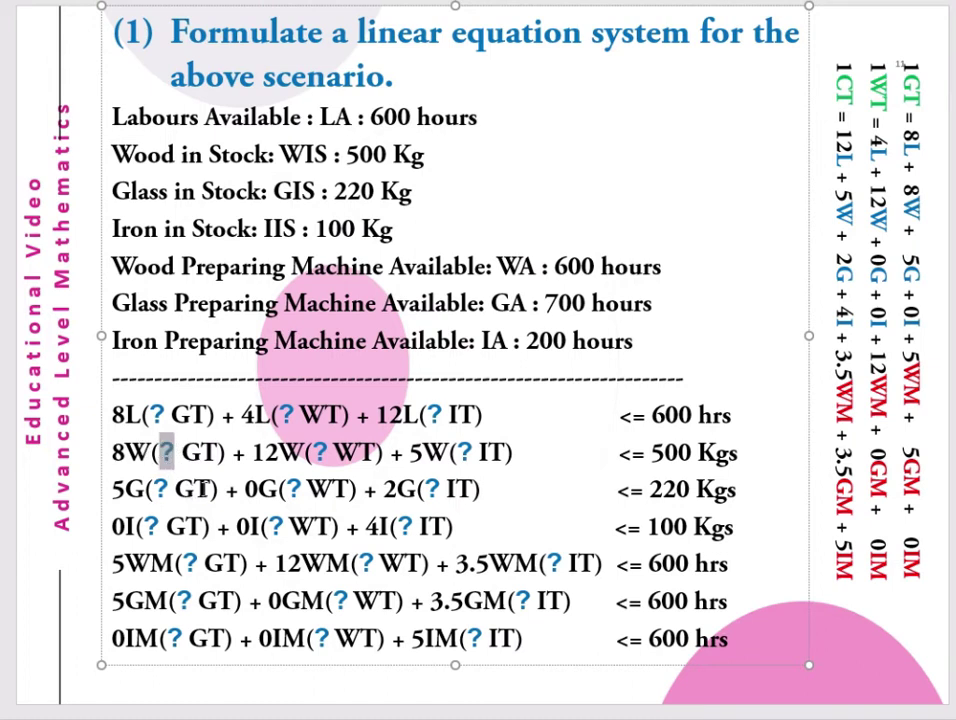
double_click(296, 452)
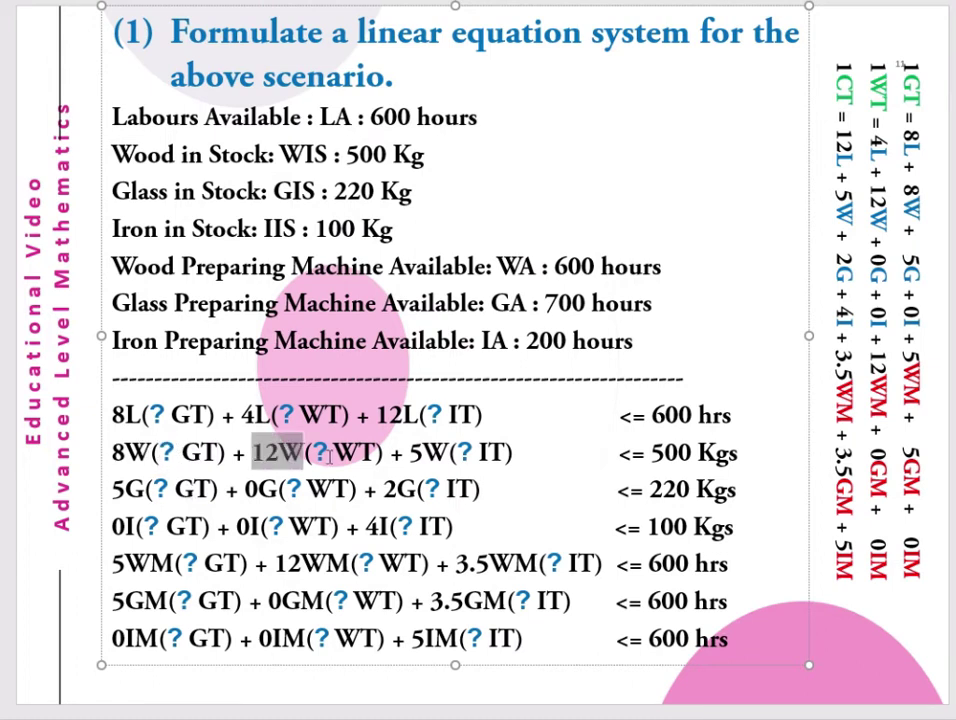
double_click(324, 453)
left_click(331, 453)
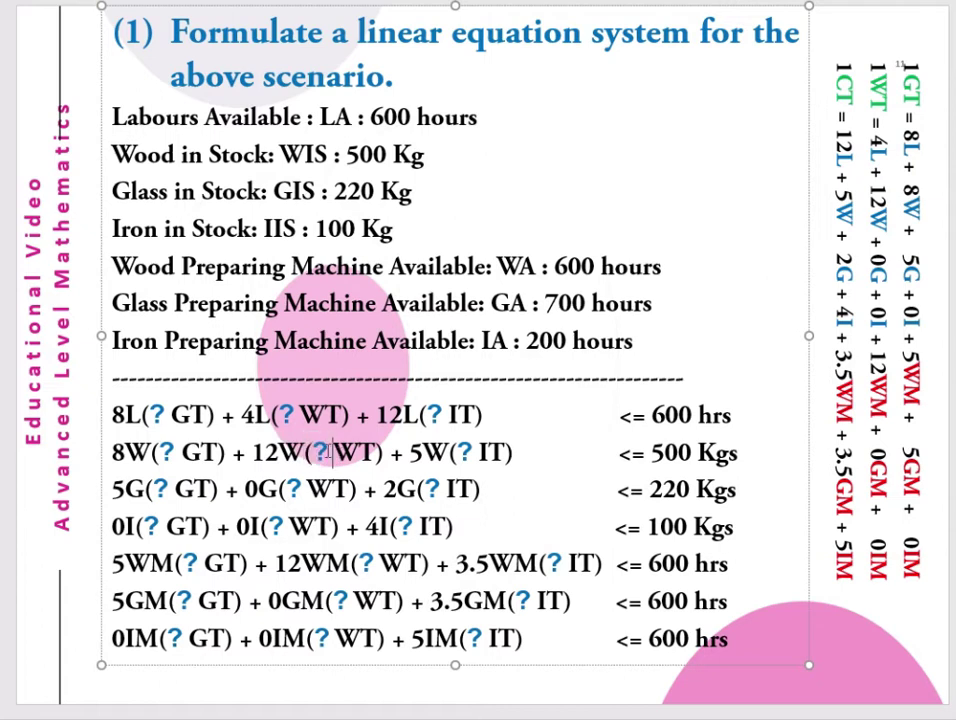
double_click(322, 453)
left_click_drag(304, 453, 254, 456)
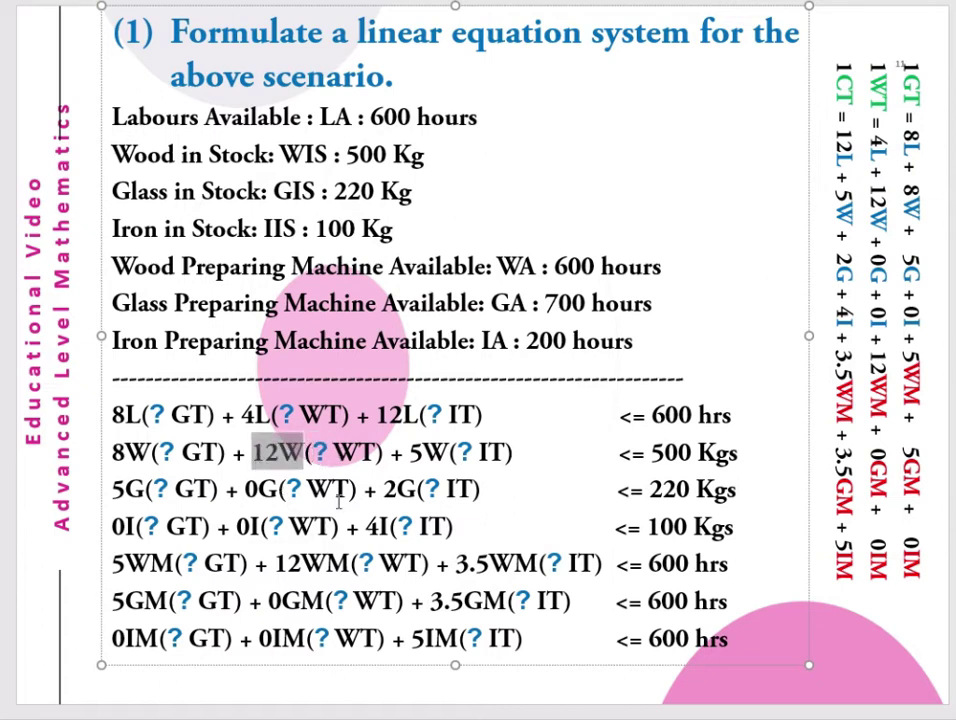
left_click(467, 452)
double_click(465, 452)
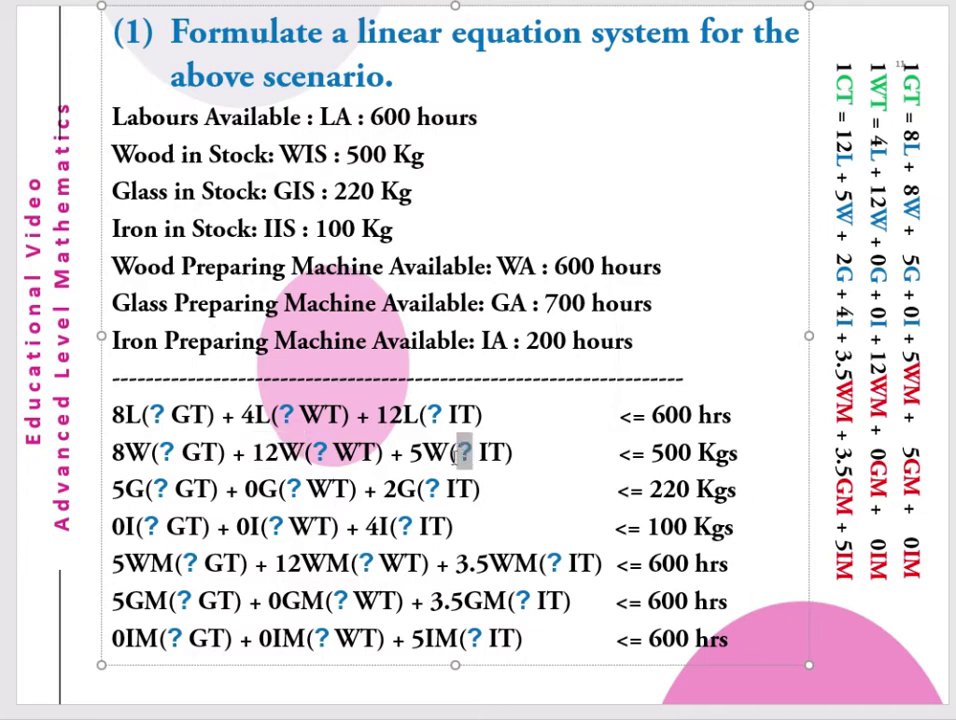
double_click(428, 452)
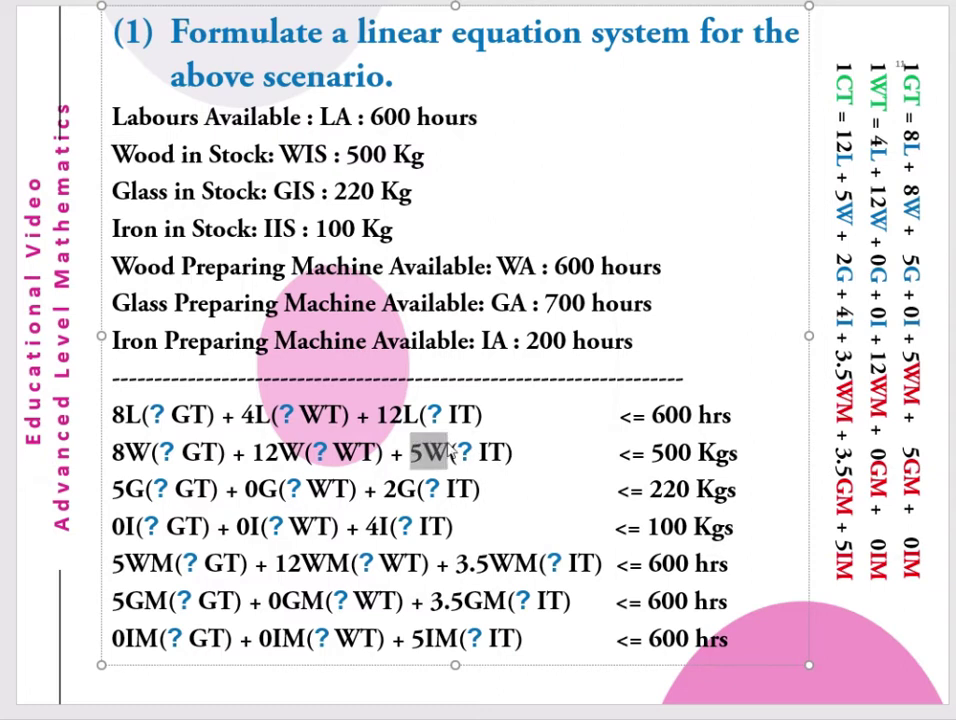
Relate the wood constraint's left side to the WIS 500 Kg stock line and per-table equations.
left_click(845, 190)
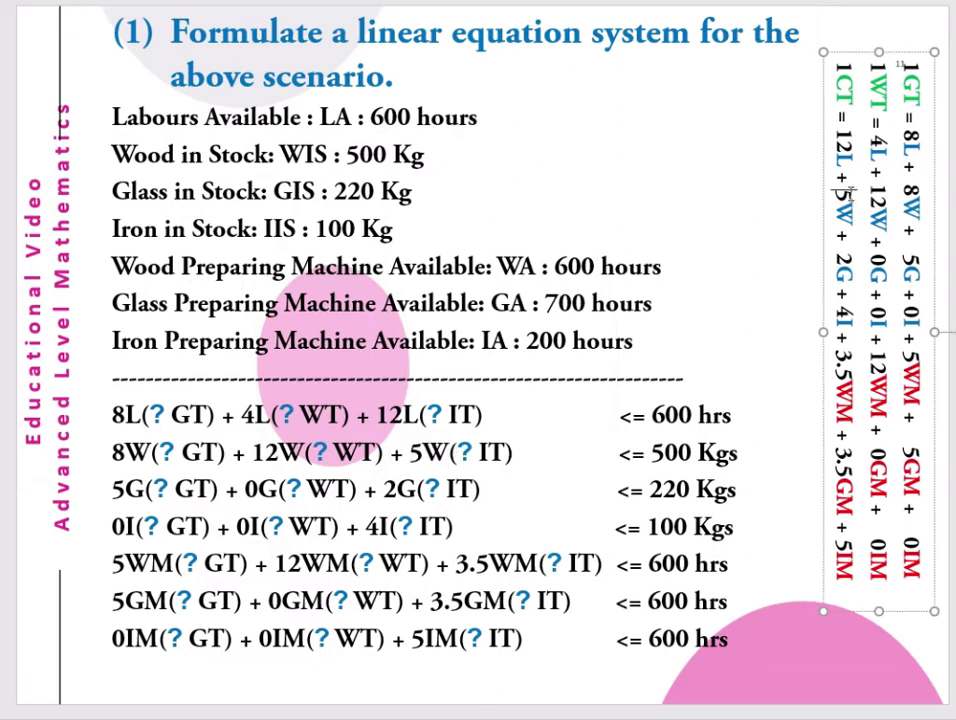
left_click_drag(843, 197, 849, 230)
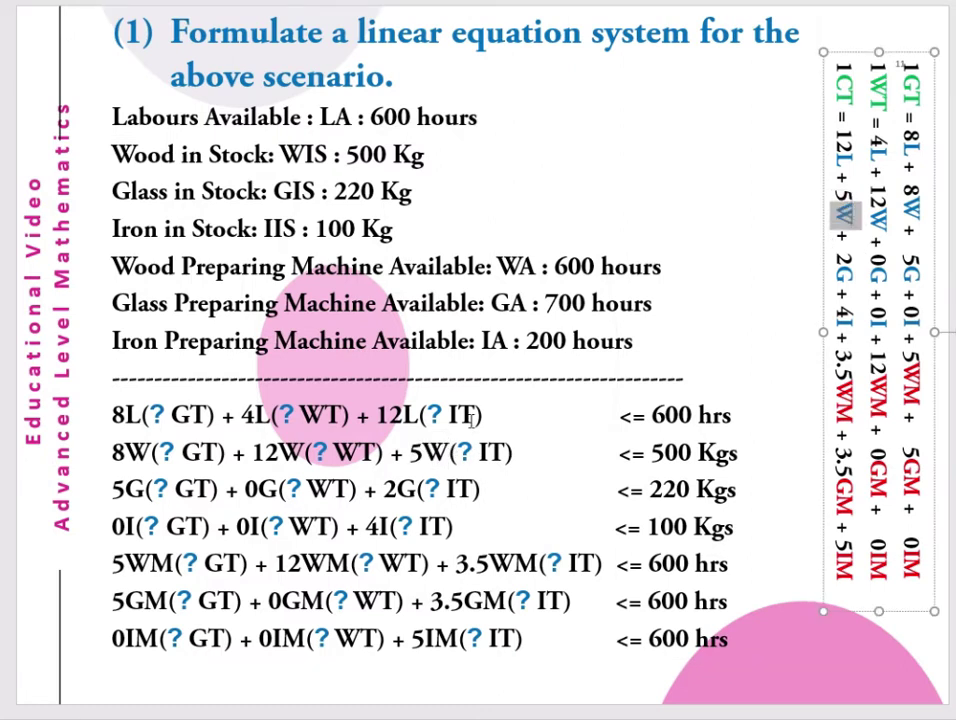
left_click_drag(470, 453, 457, 453)
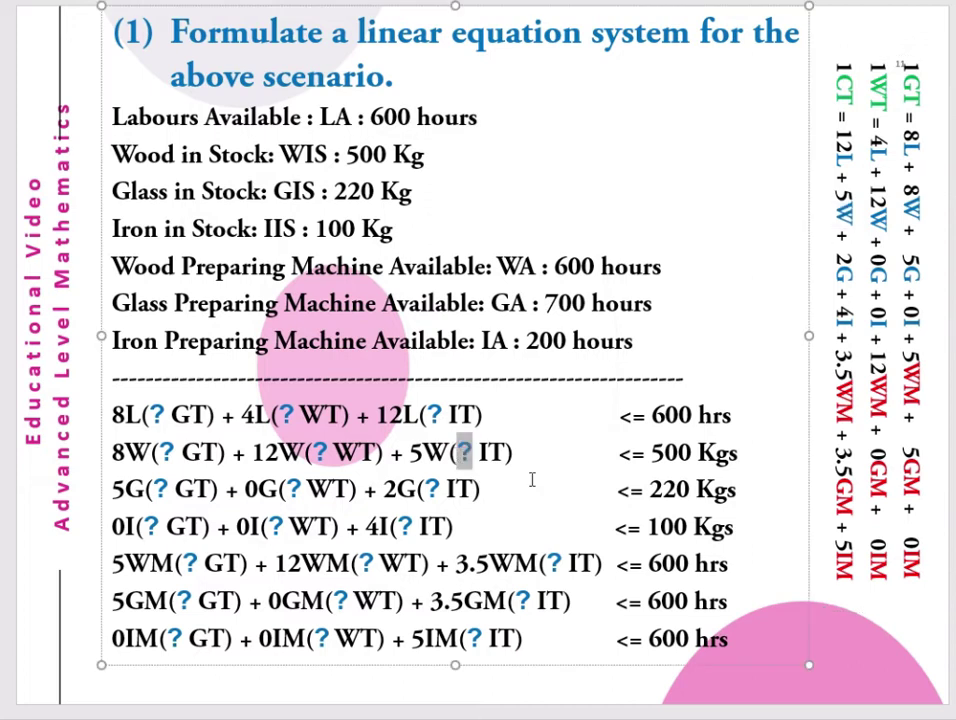
left_click_drag(545, 453, 105, 451)
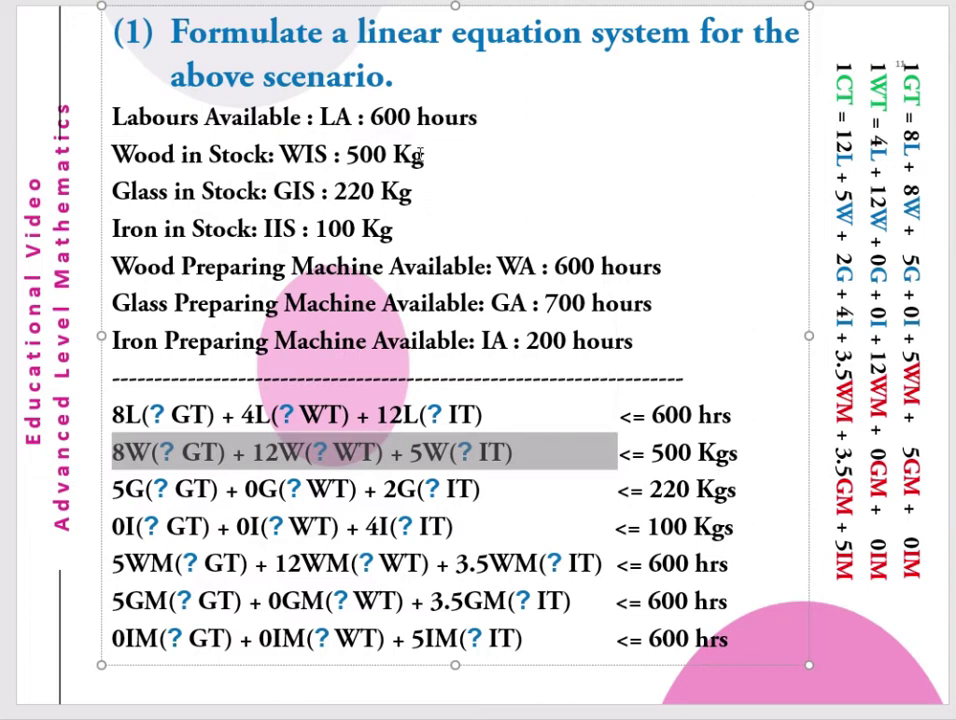
left_click_drag(421, 154, 108, 155)
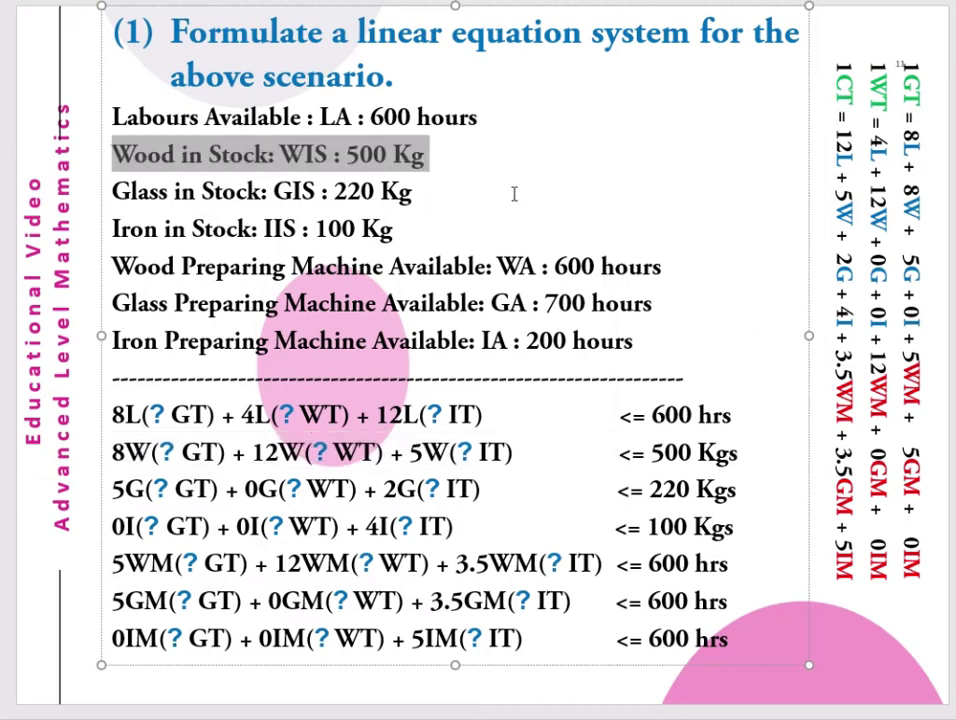
left_click(745, 454)
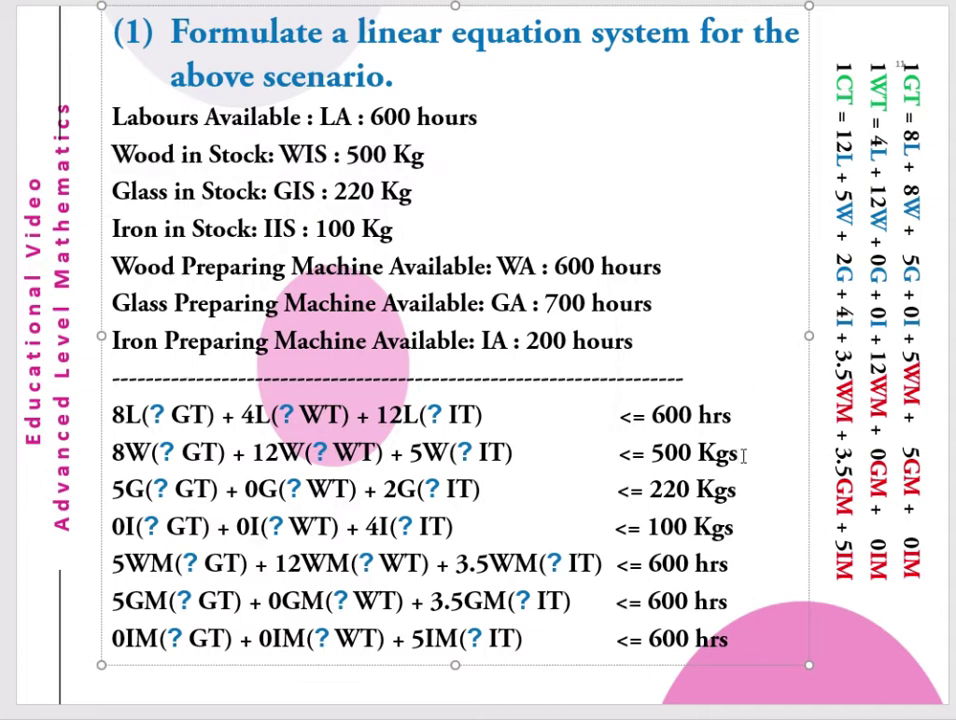
left_click(936, 195)
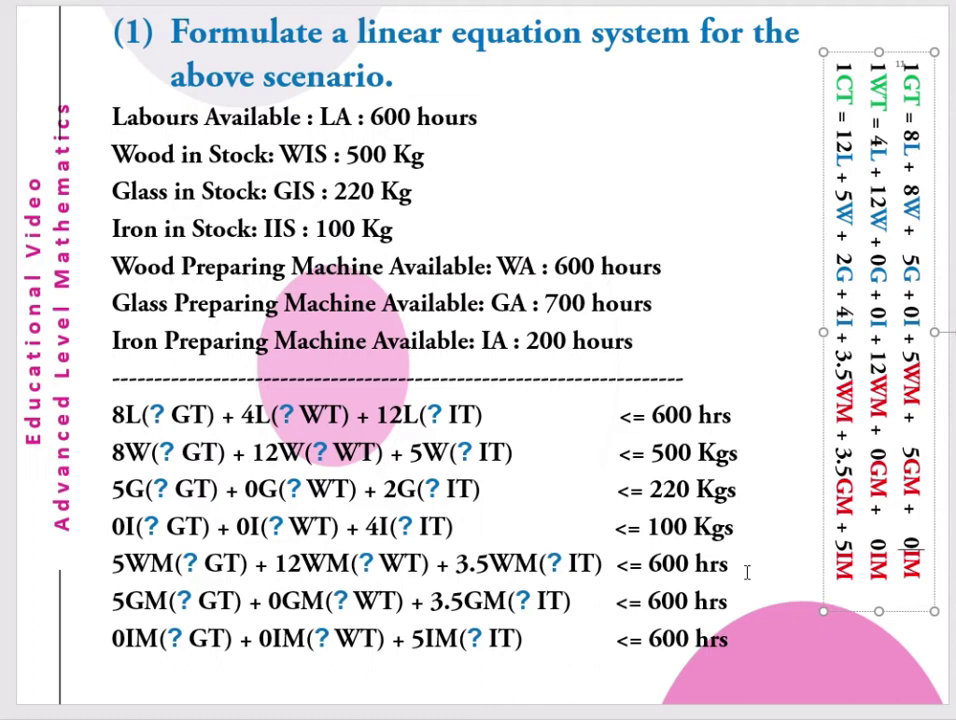
key("Page_Down")
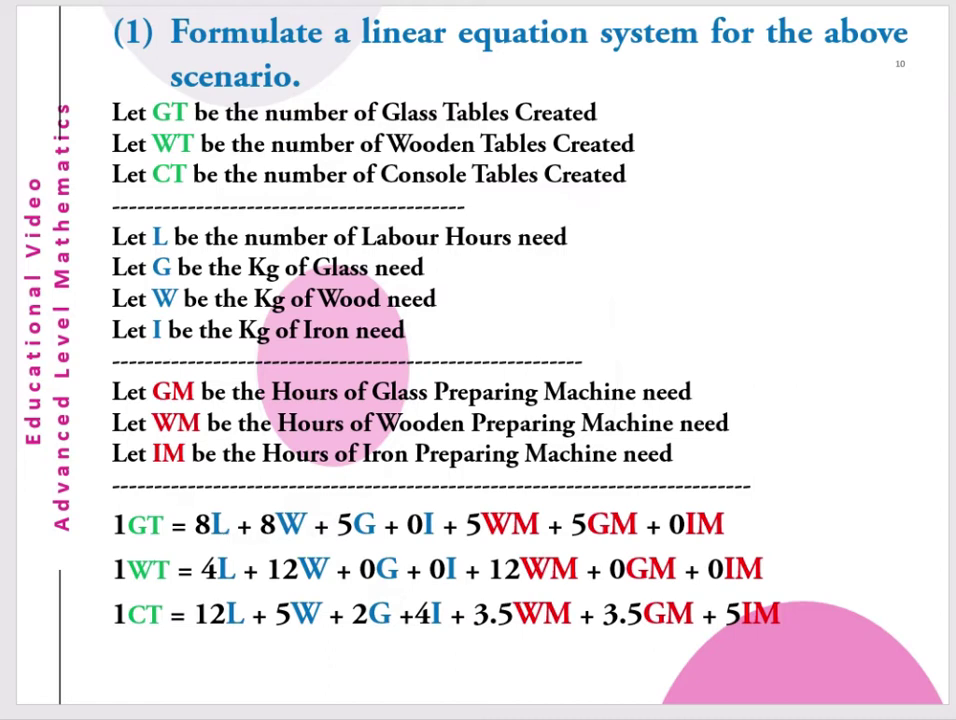
key("Page_Up")
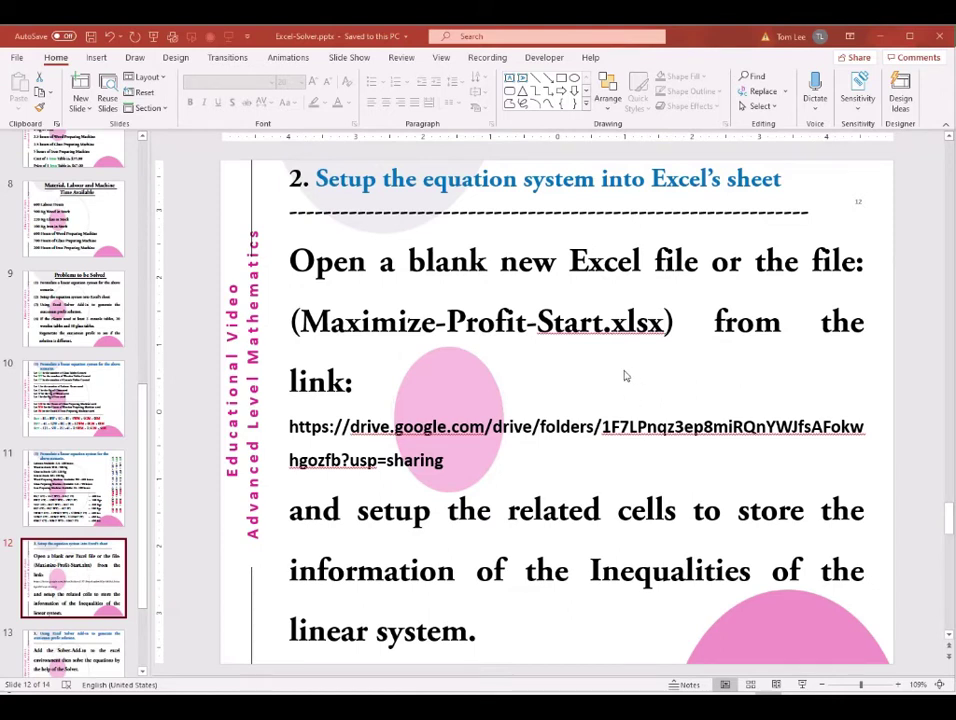
Revisit slides 11 and 10, then return to the Excel setup slide 12.
key("Page_Up")
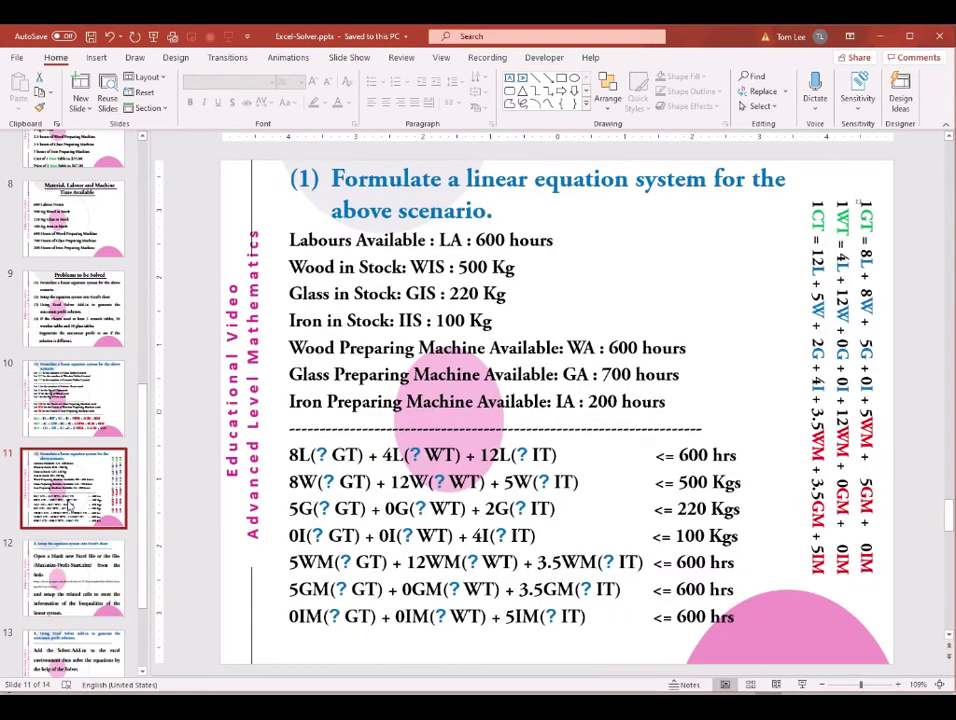
left_click(75, 390)
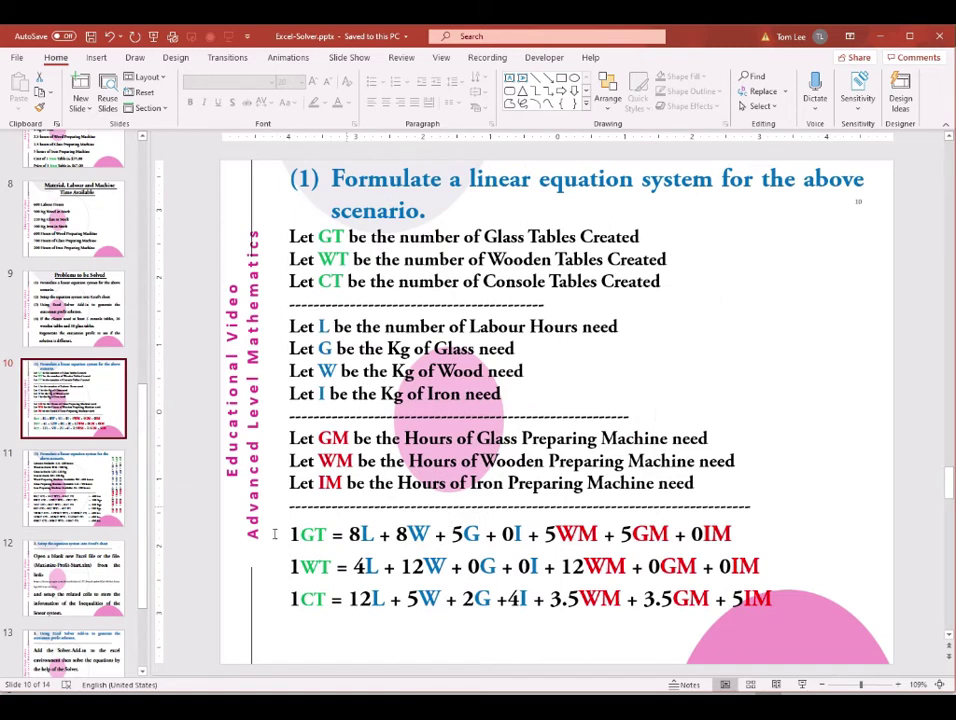
left_click(97, 580)
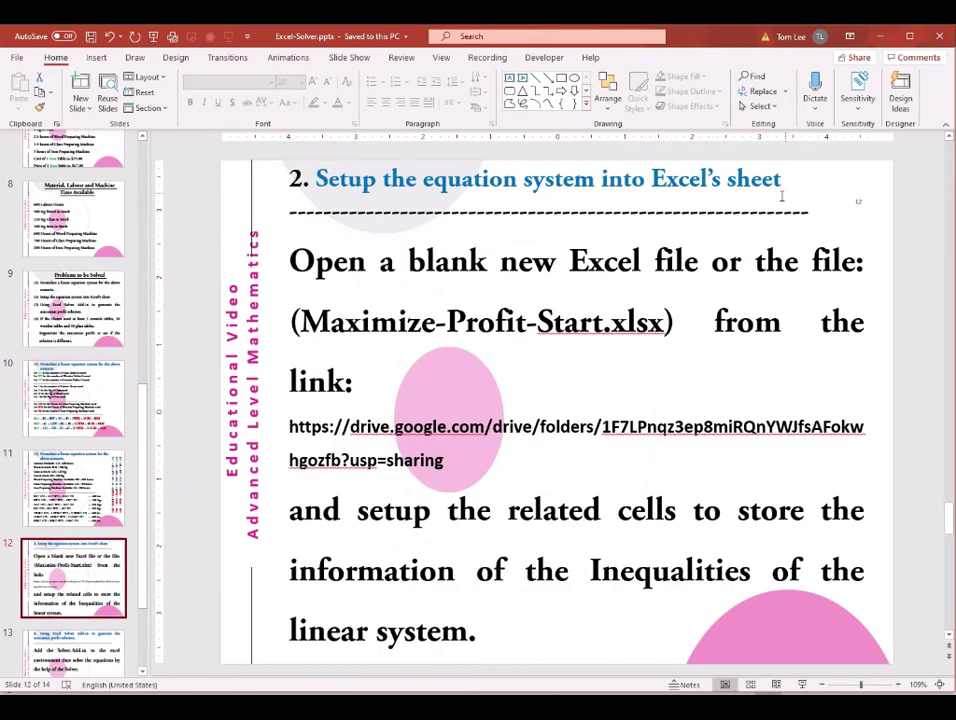
Highlight 'blank new Excel file', 'Maximize-Profit-Start.xlsx', the Google Drive link and 'information' on slide 12.
left_click_drag(407, 262, 760, 262)
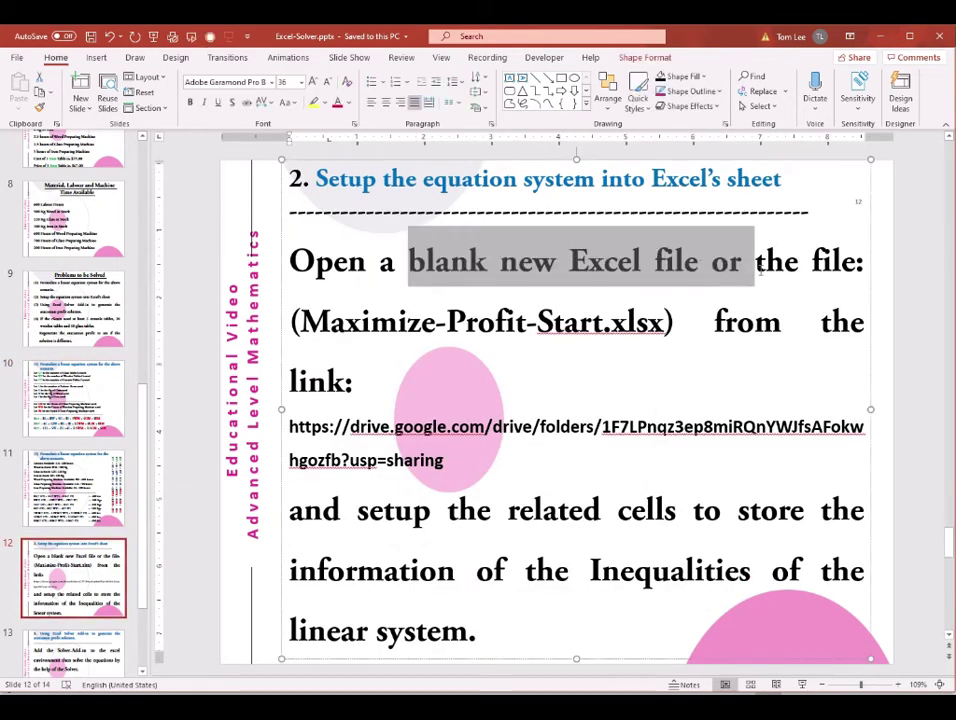
left_click(852, 278)
key("Down")
key("Down")
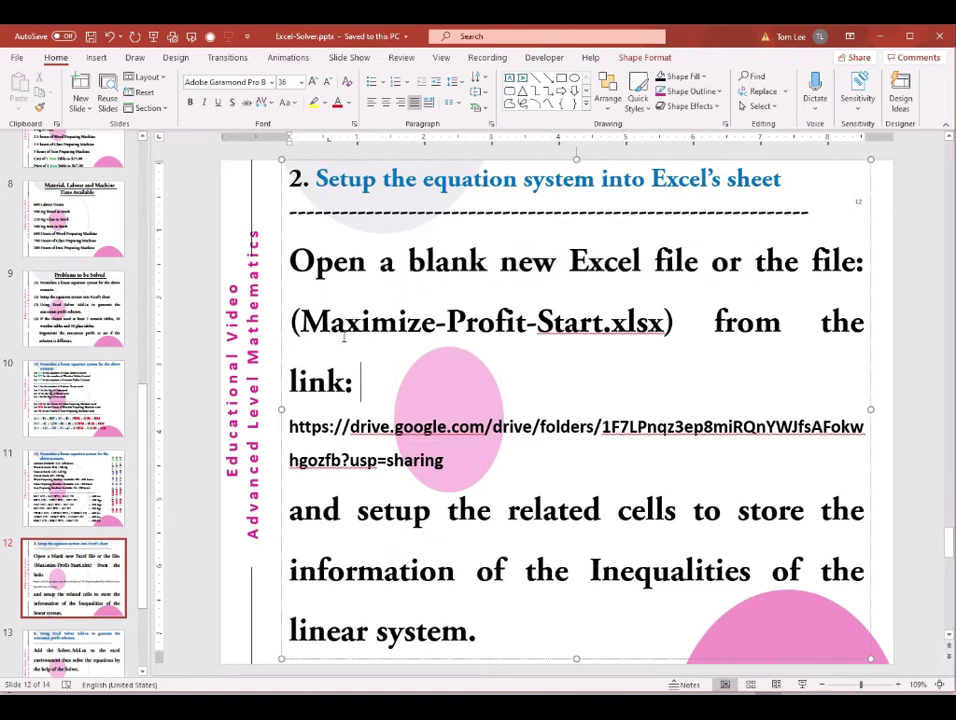
left_click_drag(303, 322, 663, 322)
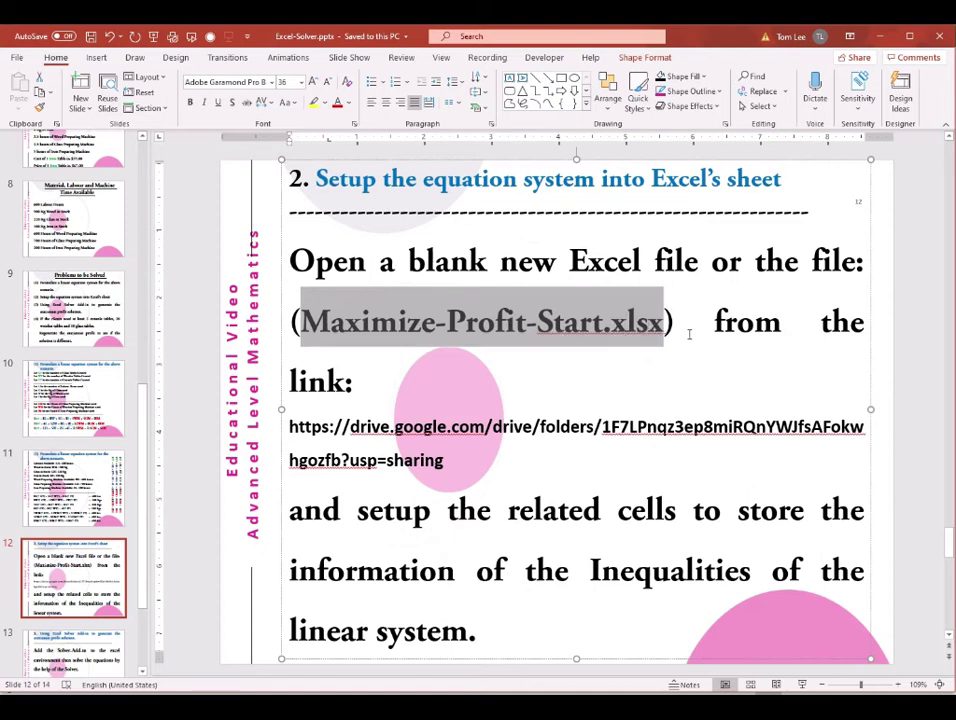
left_click(799, 339)
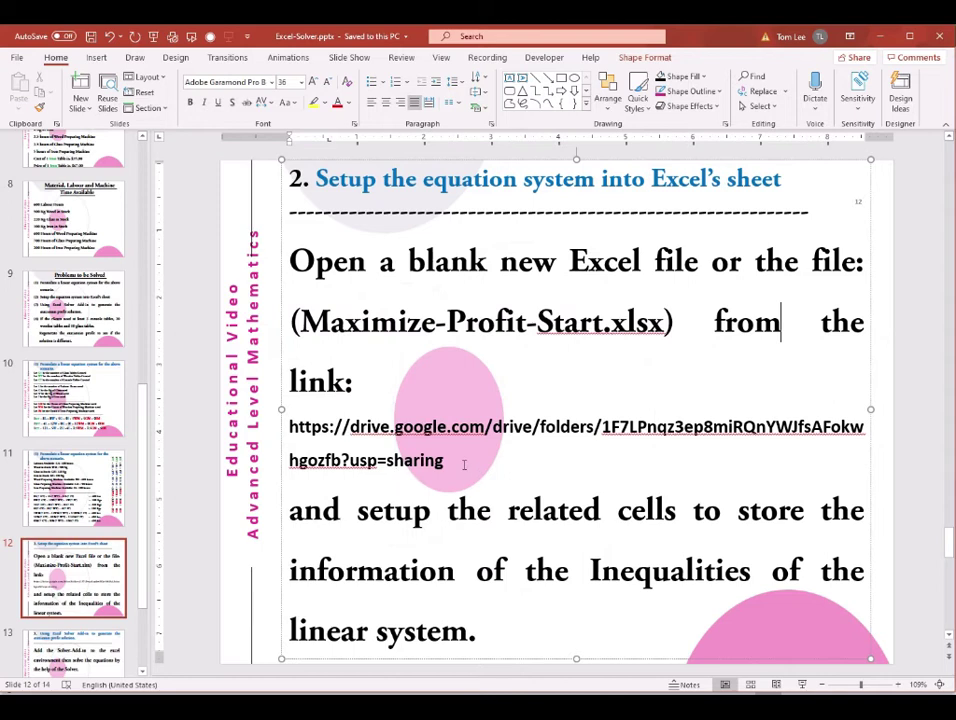
left_click_drag(463, 464, 289, 426)
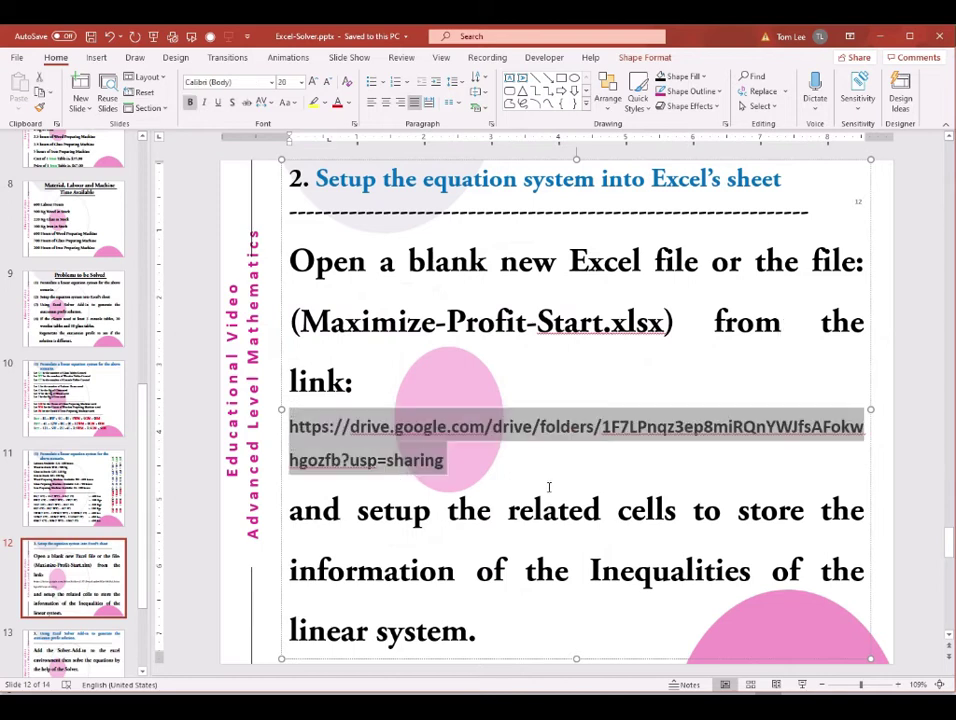
left_click(541, 473)
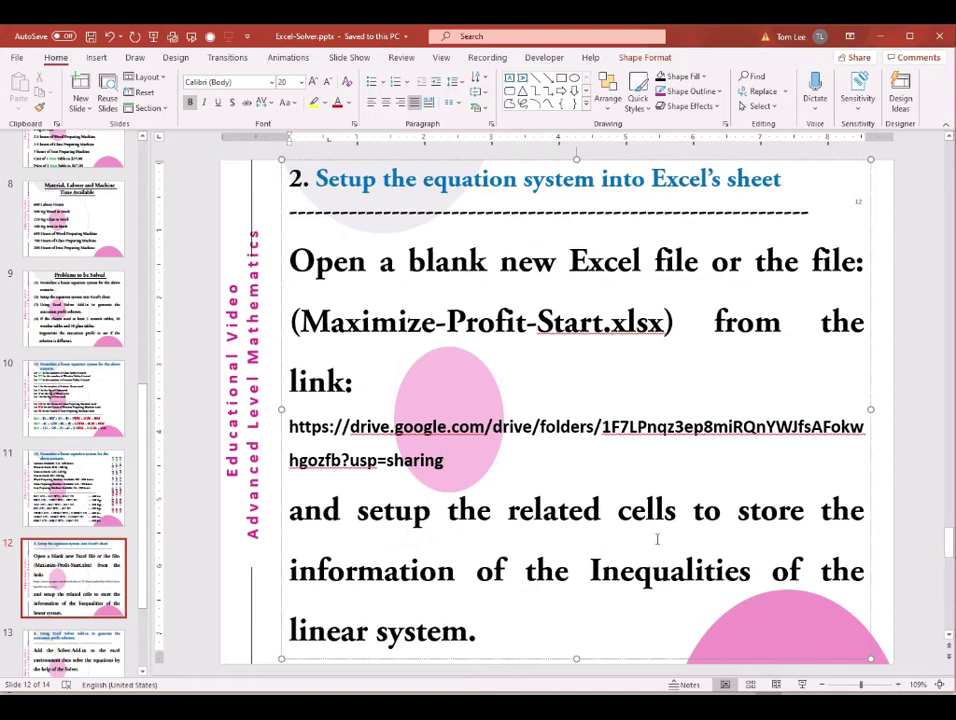
left_click_drag(685, 575, 638, 572)
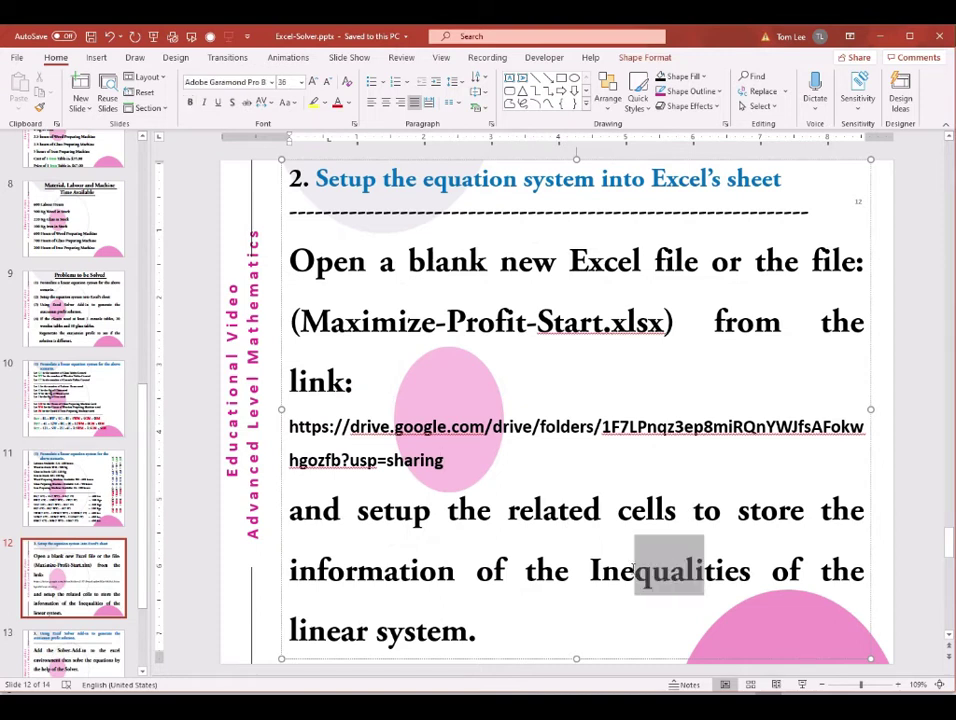
left_click_drag(474, 570, 300, 570)
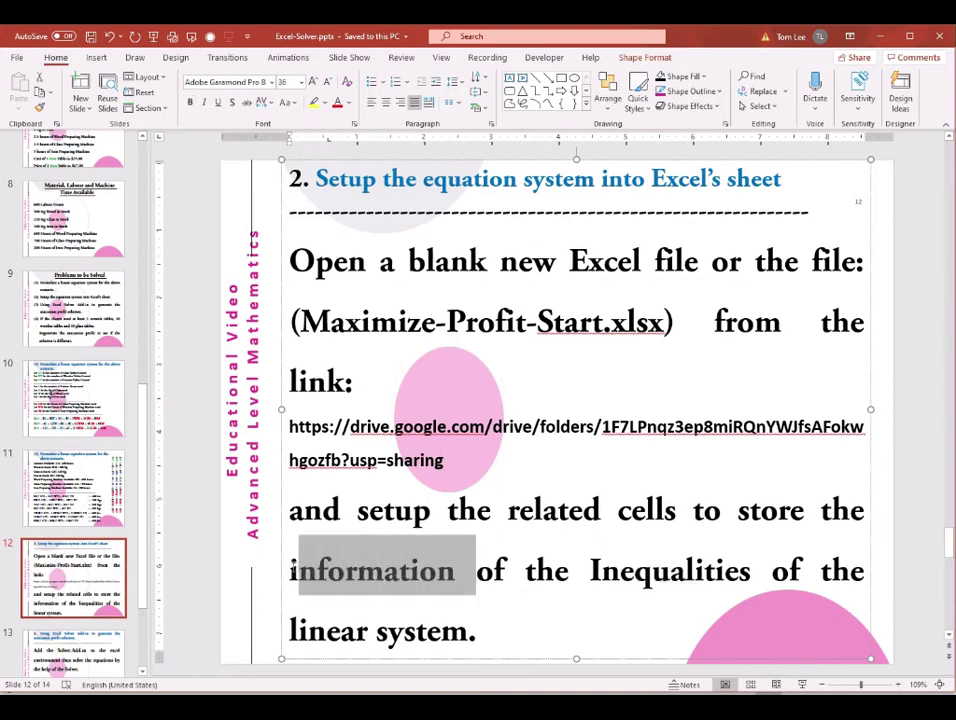
mouse_move(585, 708)
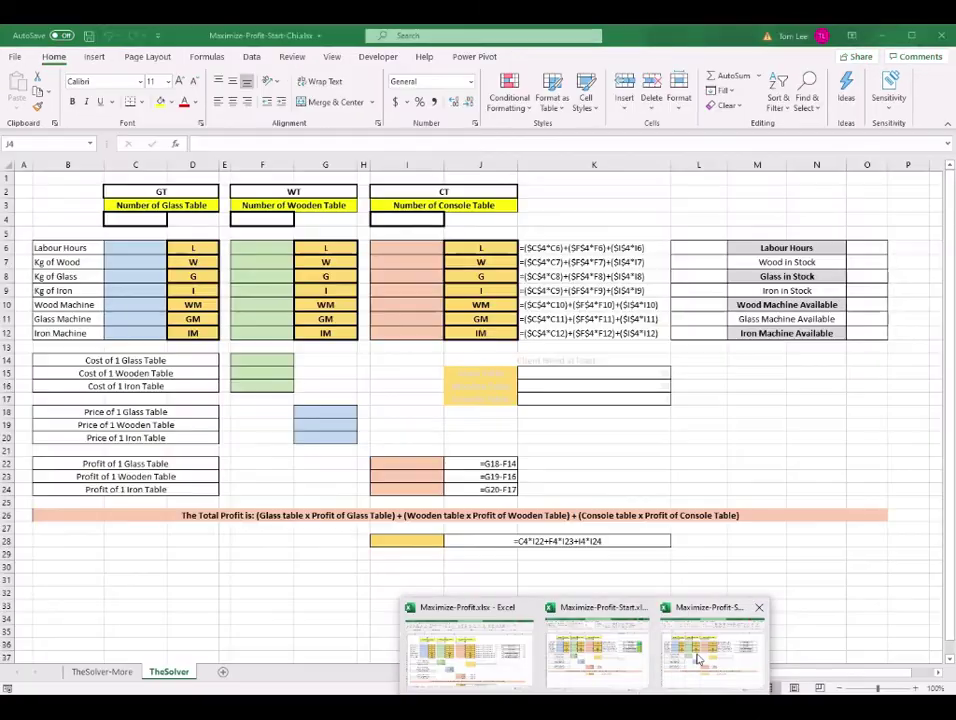
In the workbook, point out the GT, WT and CT headings and their table-count labels.
left_click(712, 645)
left_click(816, 412)
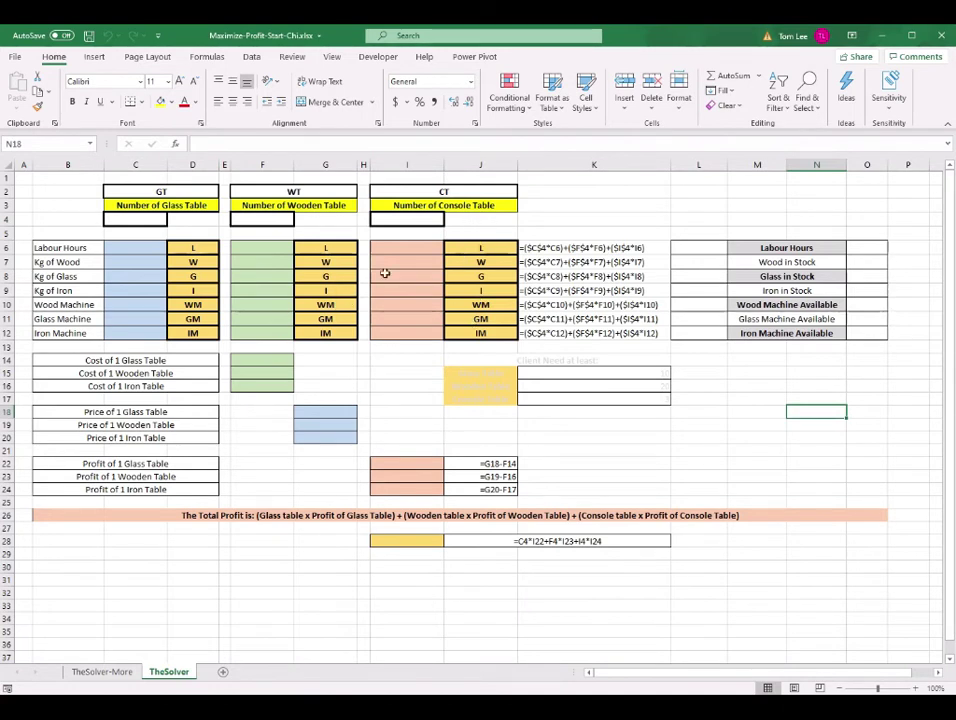
left_click(179, 191)
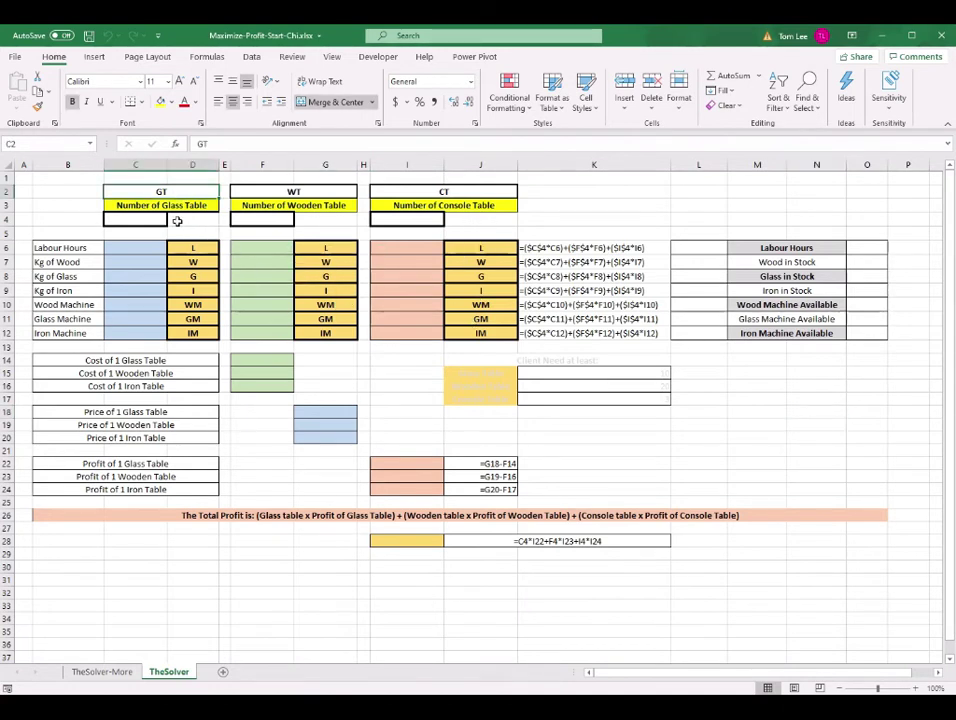
left_click(147, 206)
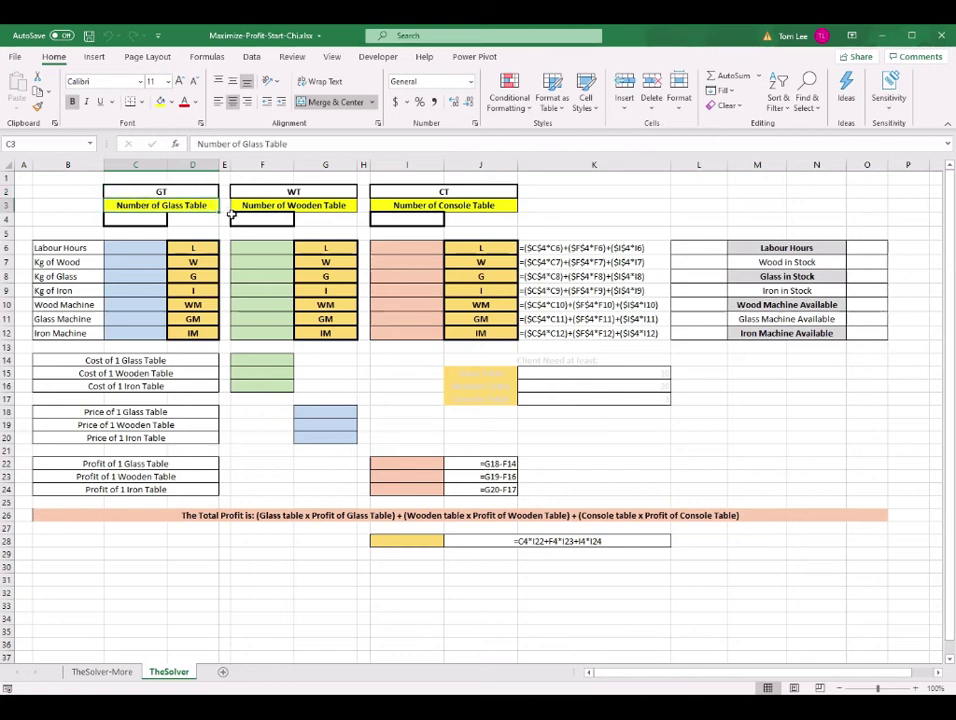
left_click(314, 192)
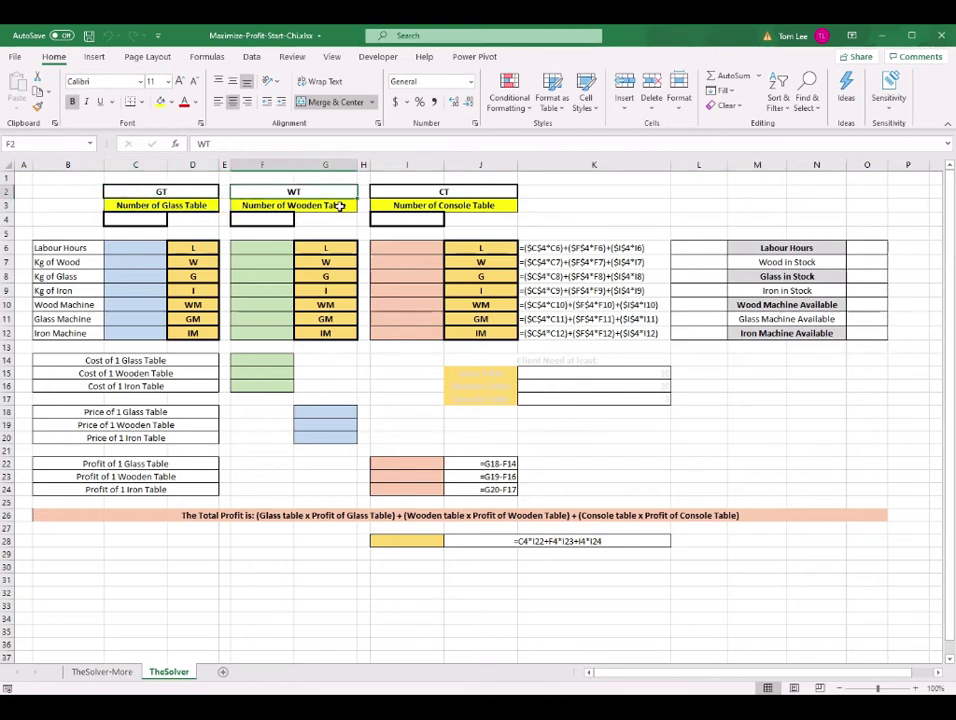
left_click(340, 206)
left_click(463, 193)
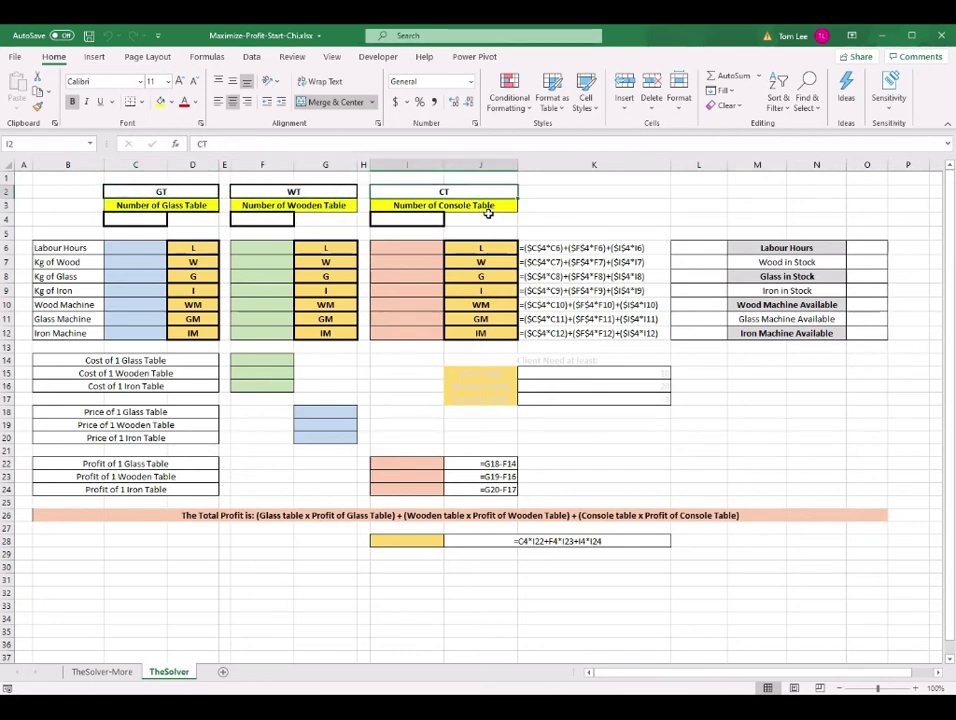
left_click(485, 206)
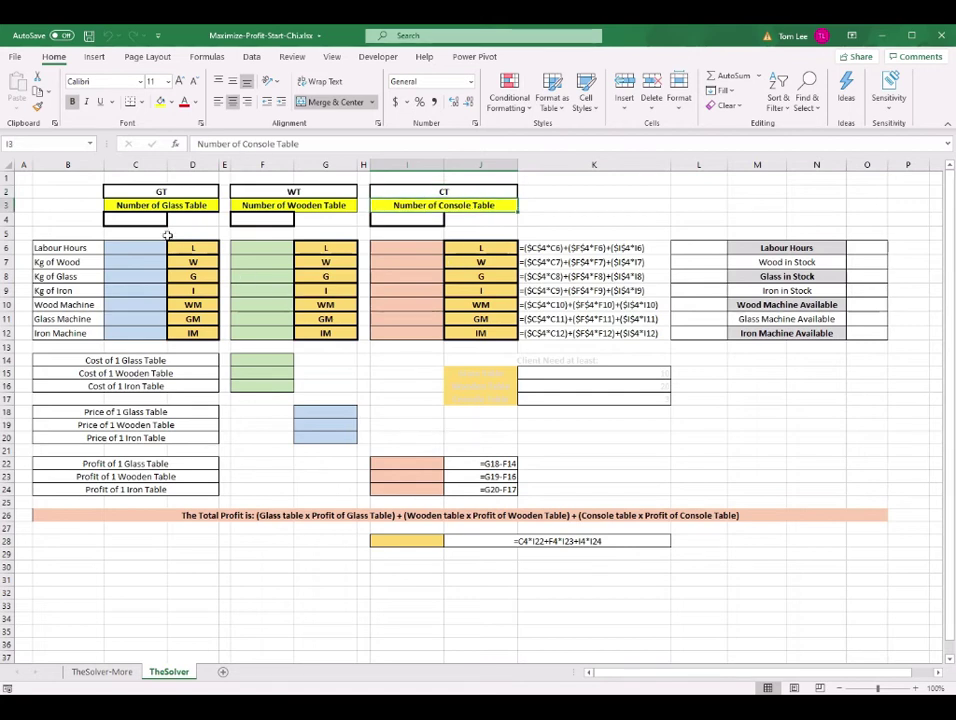
Enter 1 in C4, F4 and I4 as the table counts, then select C6:C12.
left_click(154, 221)
type("1")
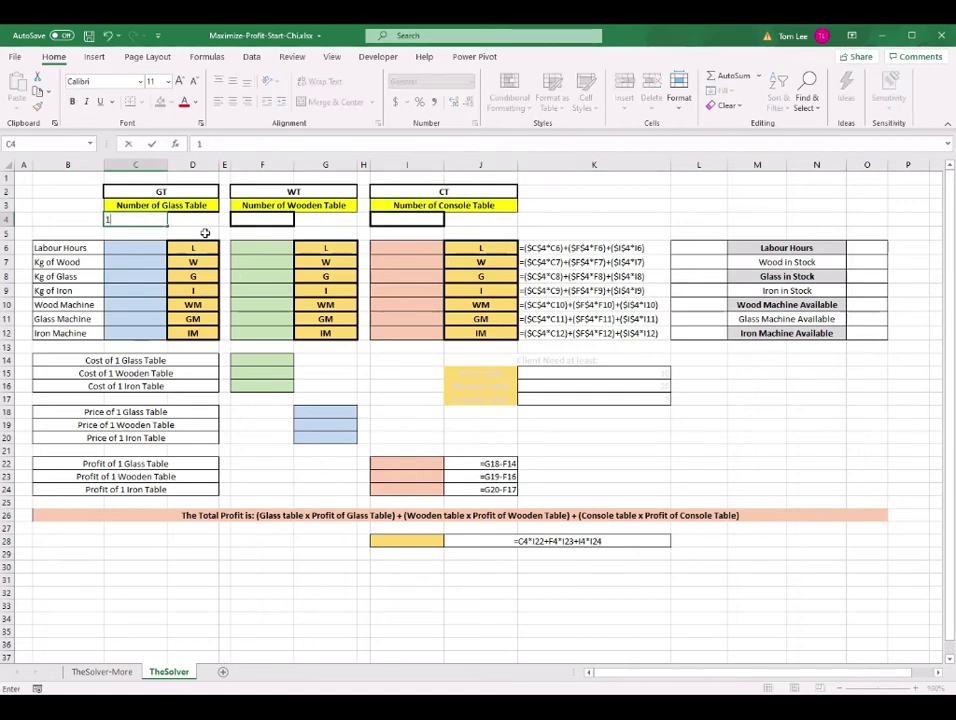
key("Tab")
key("Tab")
key("Tab")
type("1")
left_click(432, 221)
type("1")
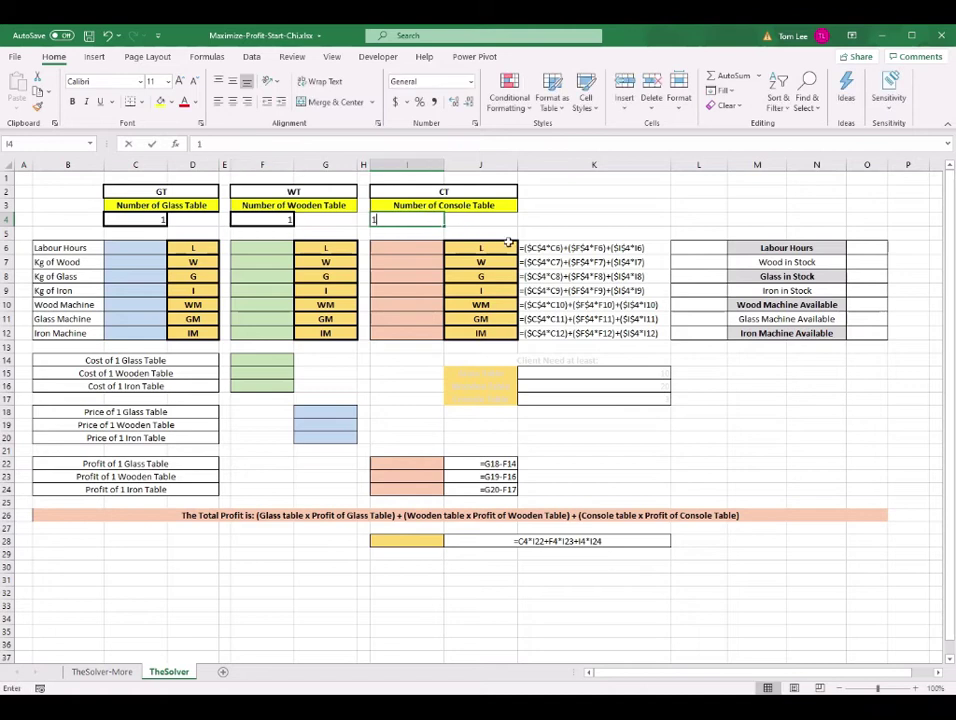
left_click(589, 221)
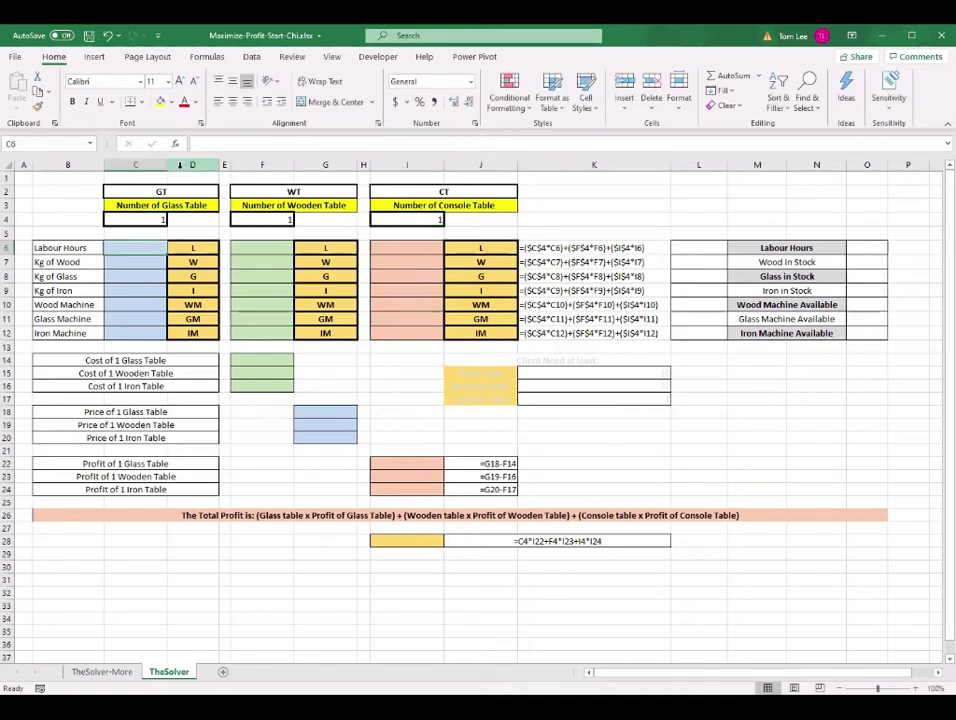
left_click_drag(135, 248, 139, 341)
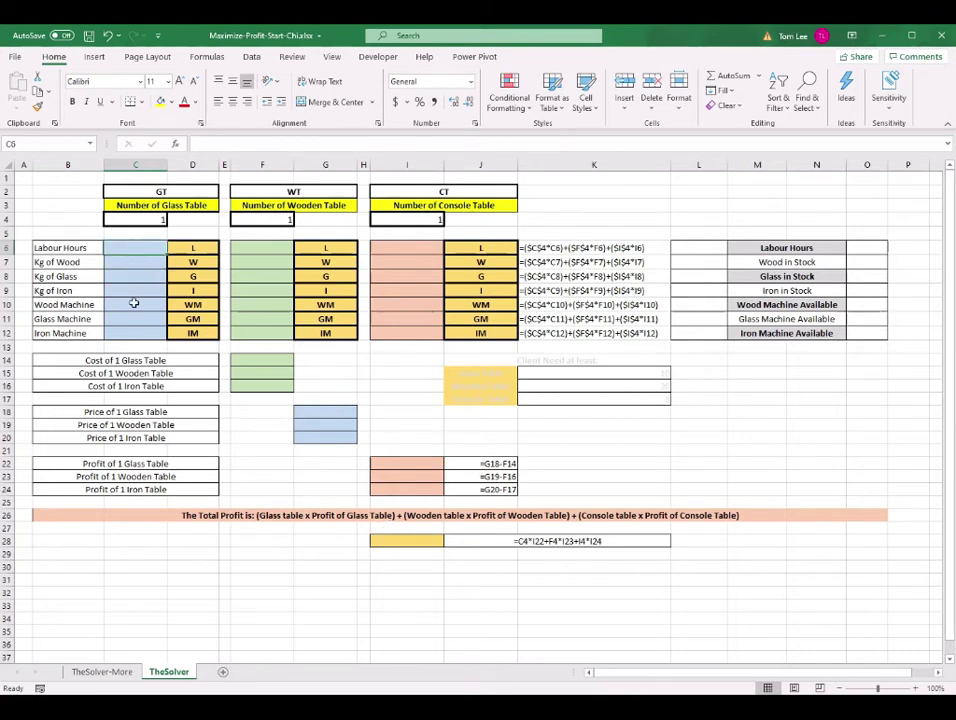
Scroll the presentation to slide 10's GT, WT and CT equations, then return to the workbook.
mouse_move(541, 691)
left_click(482, 645)
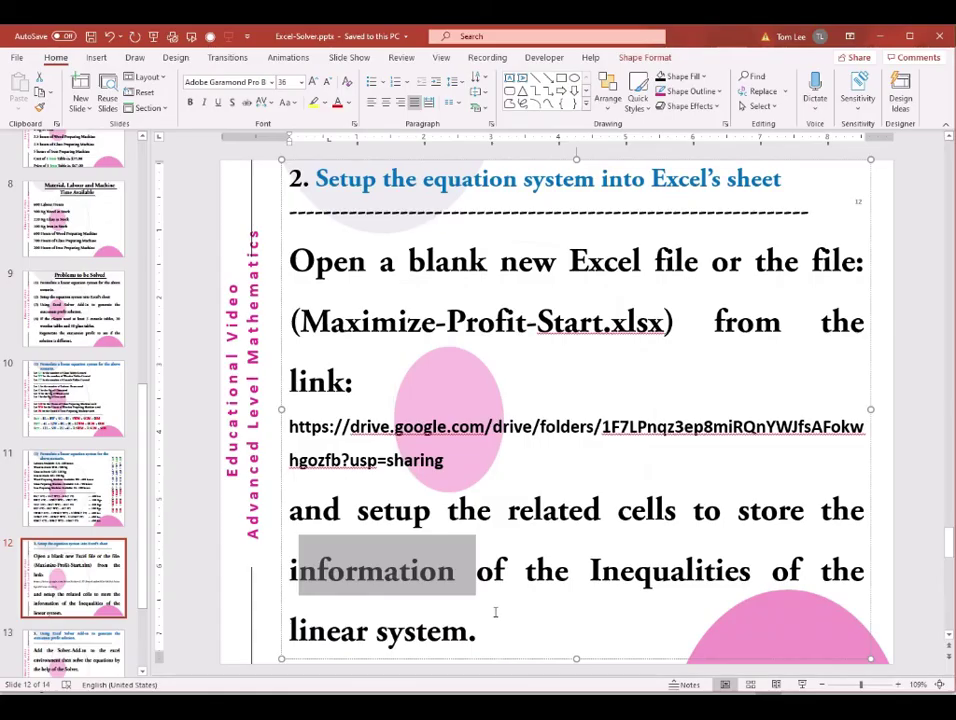
scroll(580, 545, "up", 4)
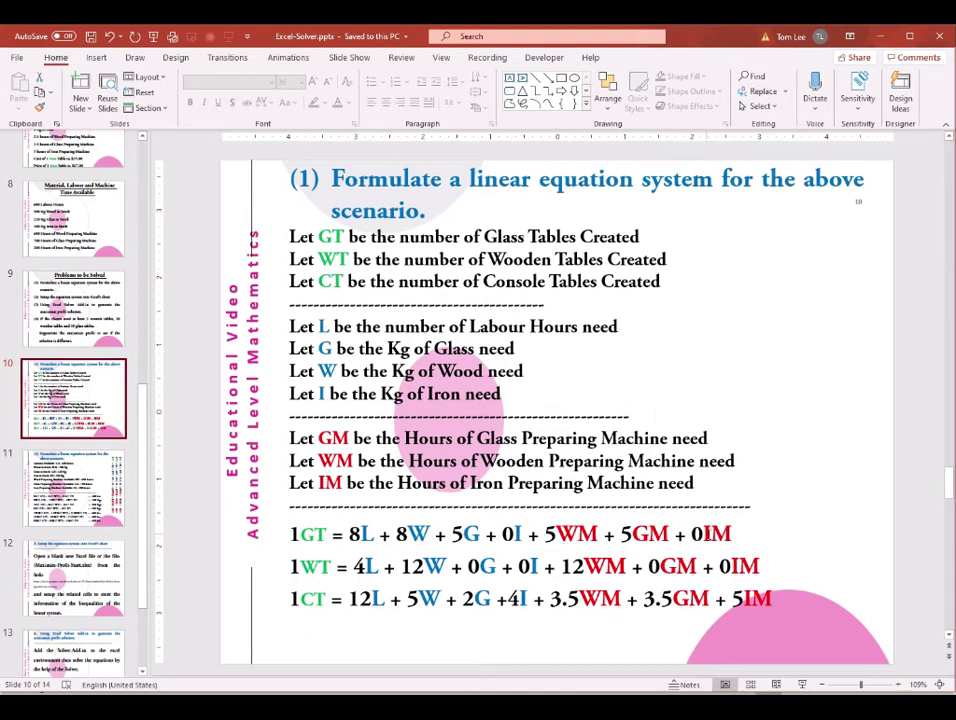
mouse_move(541, 700)
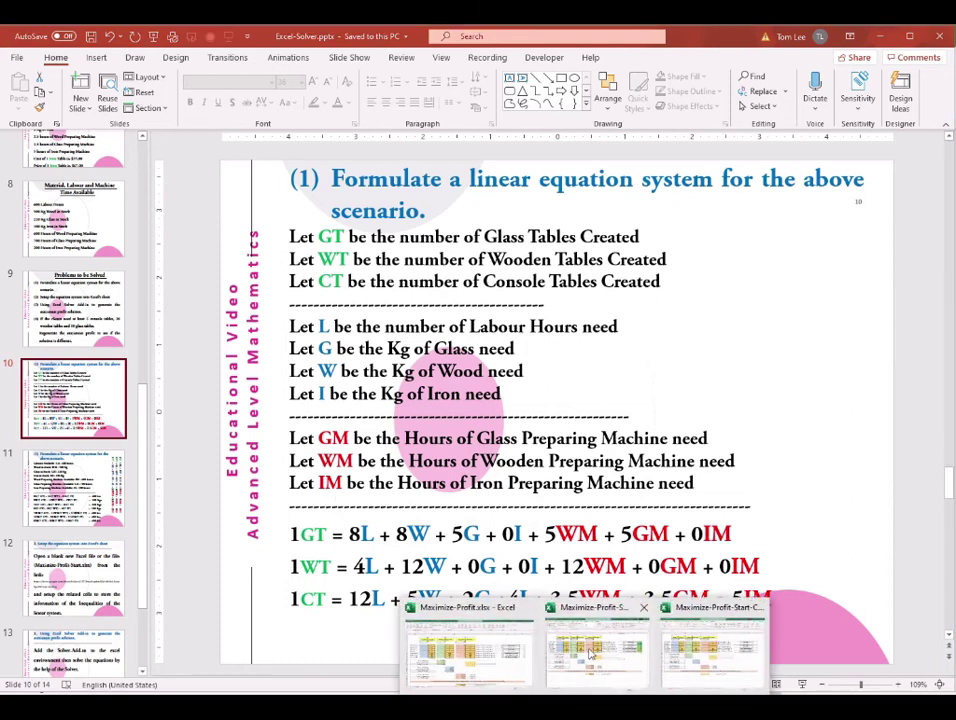
left_click(707, 657)
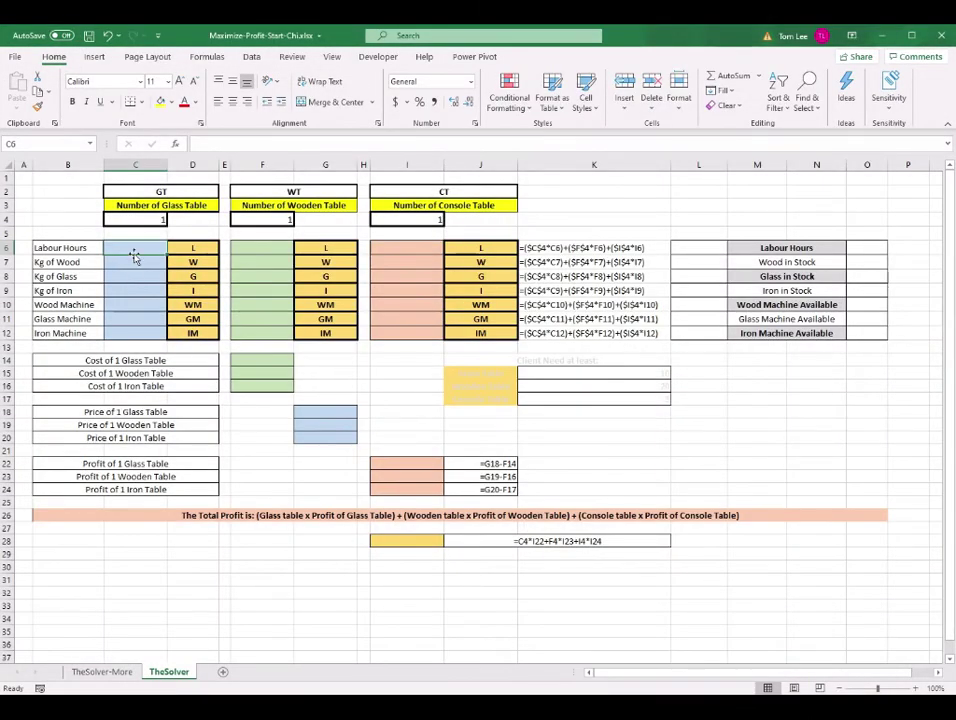
Enter the glass table resource amounts 8, 8, 5, 0, 5, 5, 0 into C6:C12.
type("8")
key("Return")
type("8")
key("Return")
type("5")
key("Return")
type("5")
key("ctrl+Return")
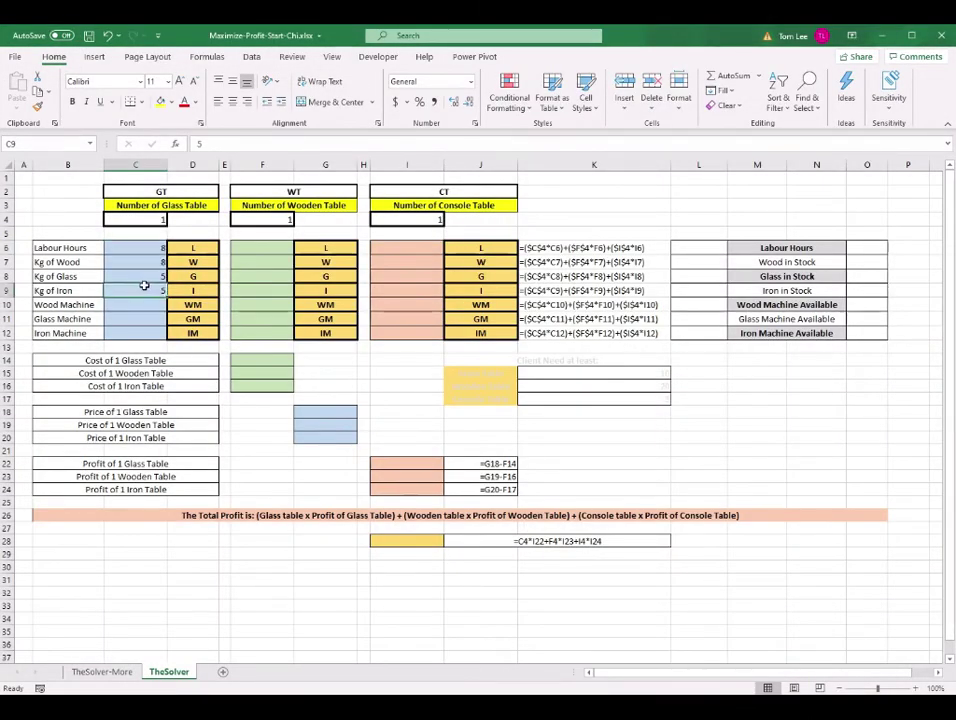
key("Return")
type("0")
key("Return")
type("5")
key("Return")
type("5")
key("Return")
key("Return")
Check each glass table amount in C6:C12 against its resource label.
left_click(153, 220)
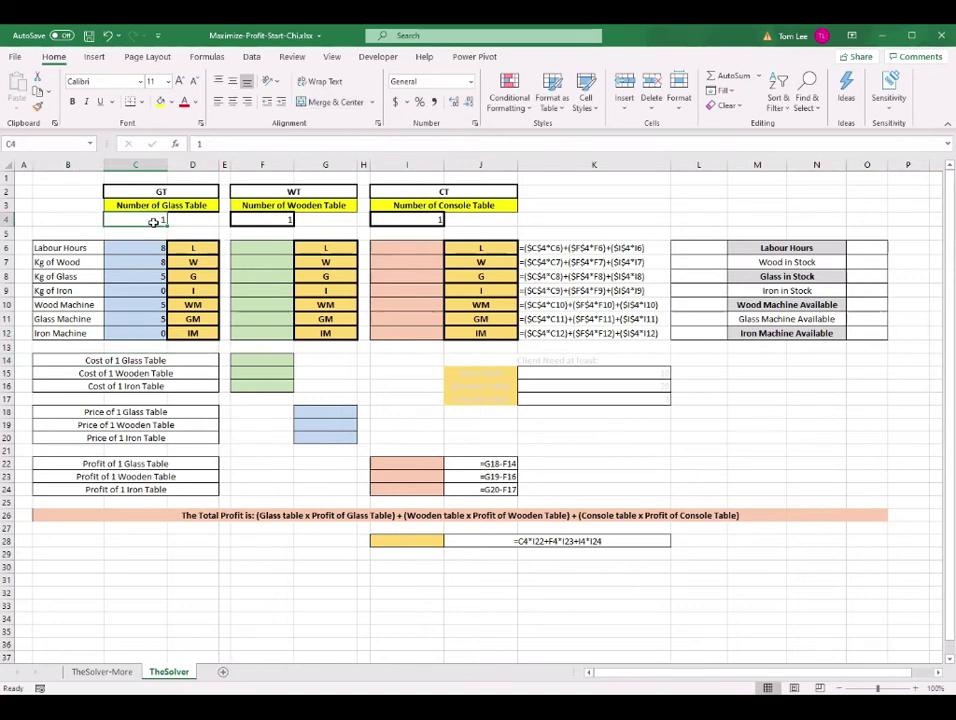
left_click(147, 249)
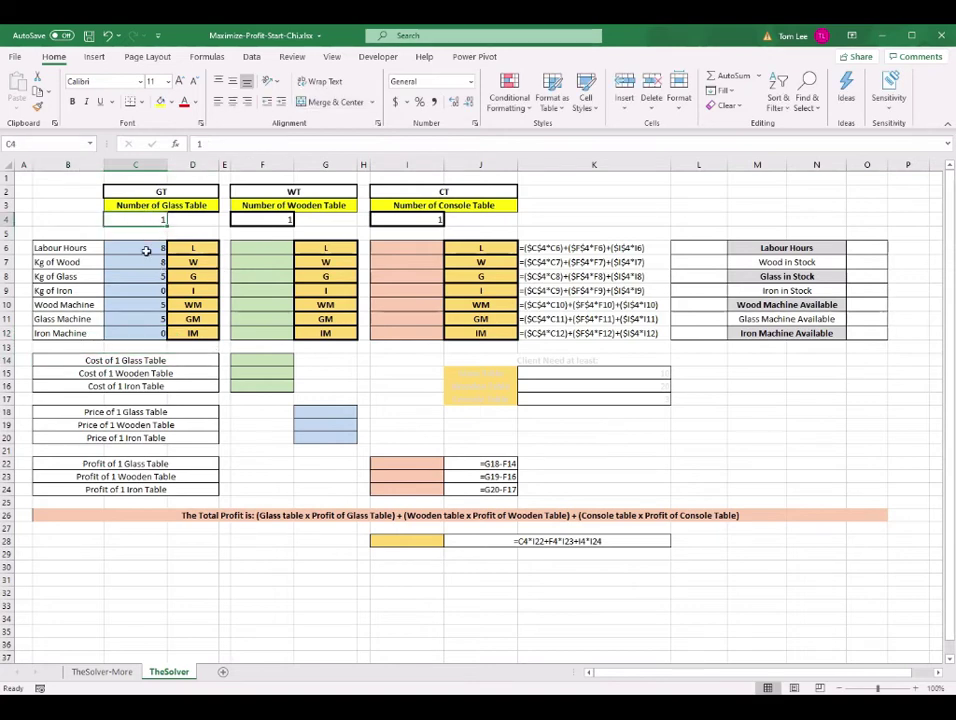
left_click(208, 248)
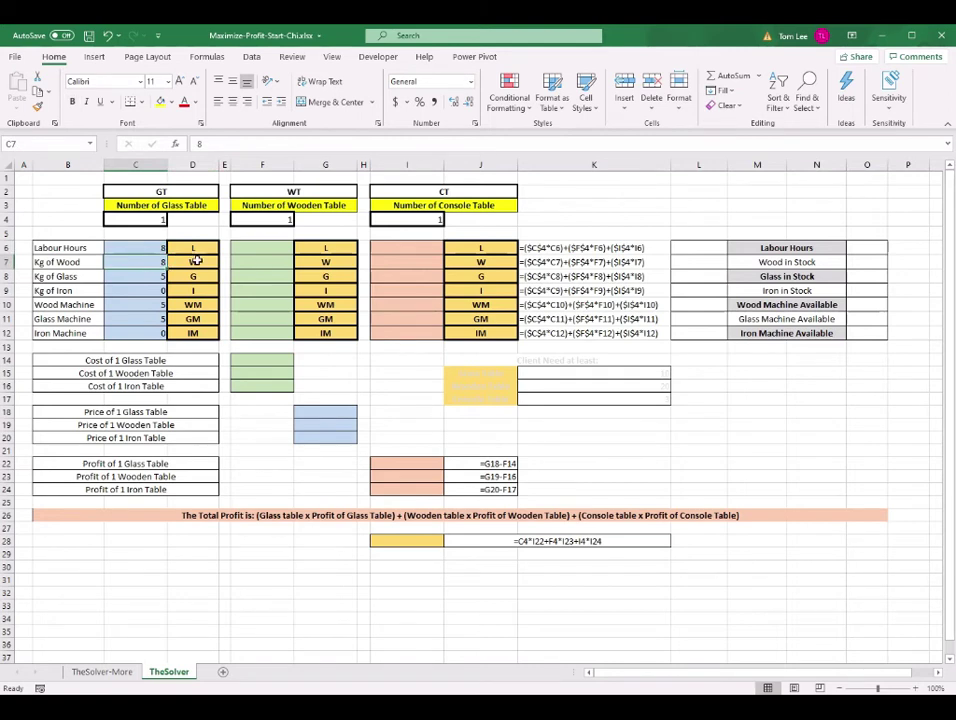
left_click(146, 276)
left_click(207, 277)
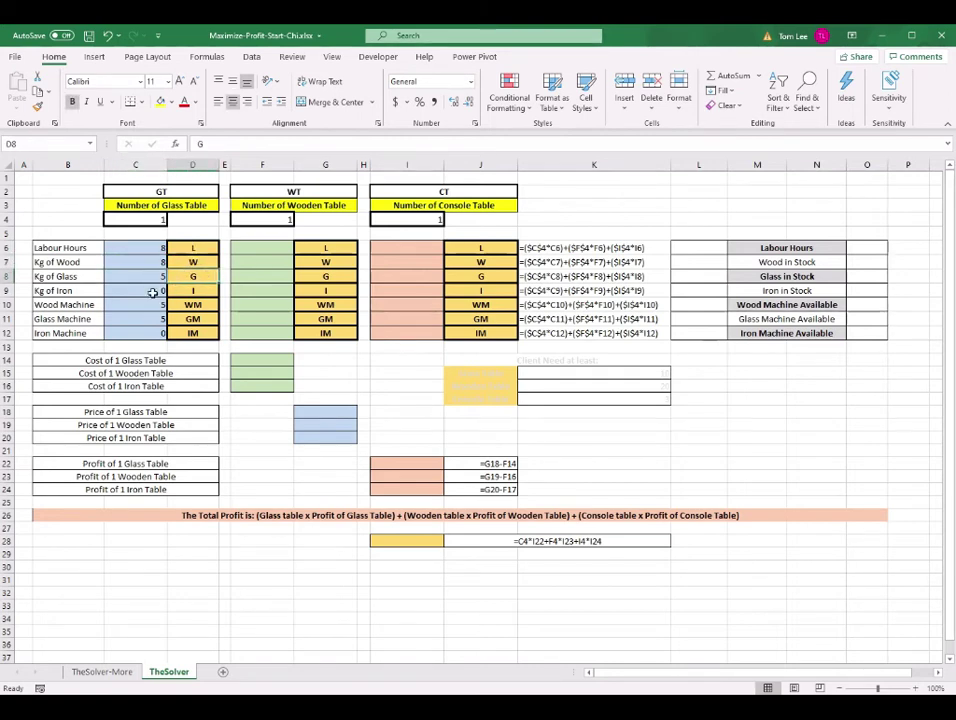
left_click(190, 290)
left_click(188, 305)
left_click(158, 305)
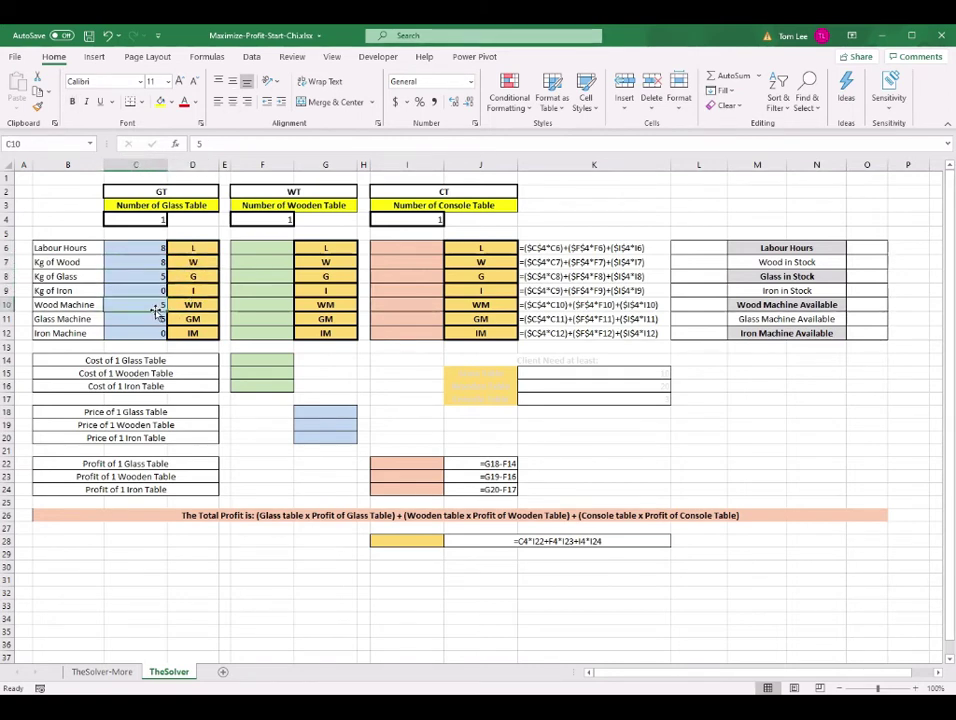
left_click(200, 305)
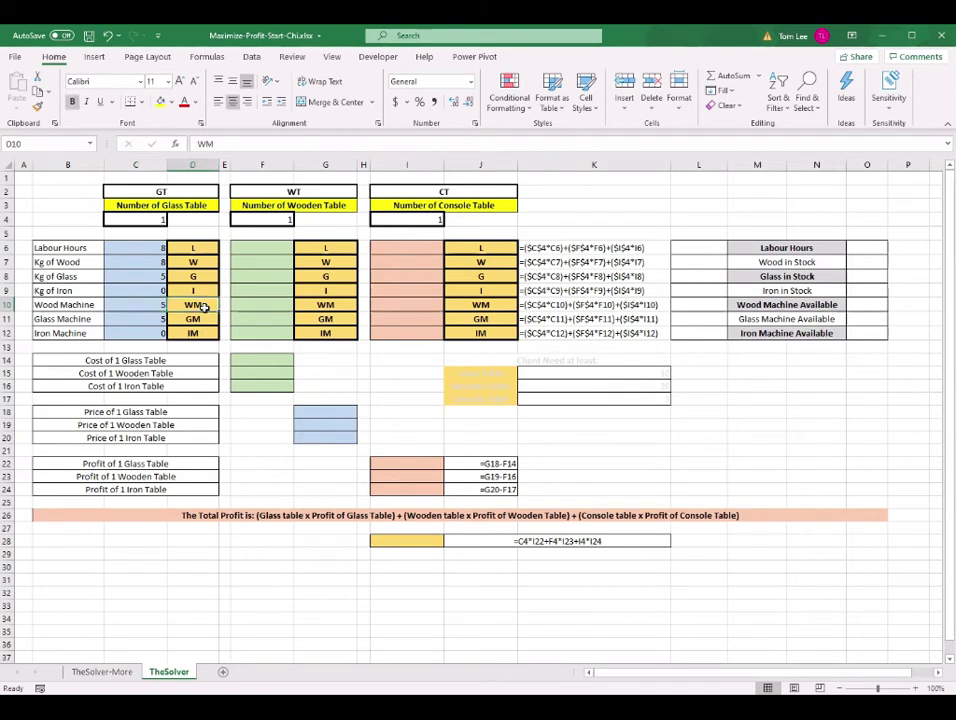
left_click(147, 318)
left_click(207, 320)
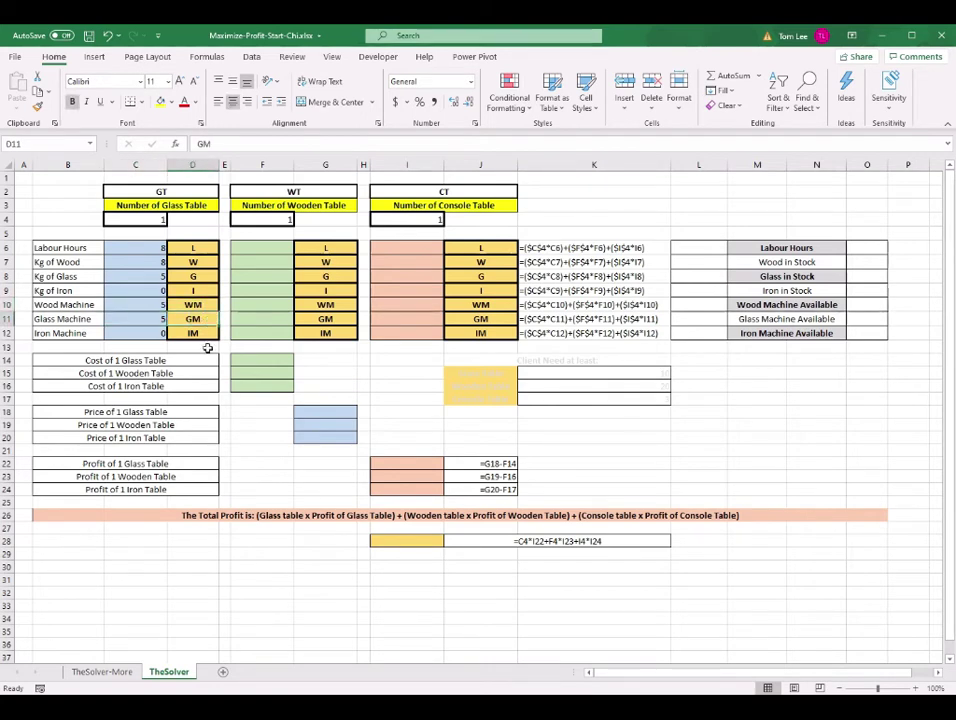
left_click(154, 334)
left_click(198, 336)
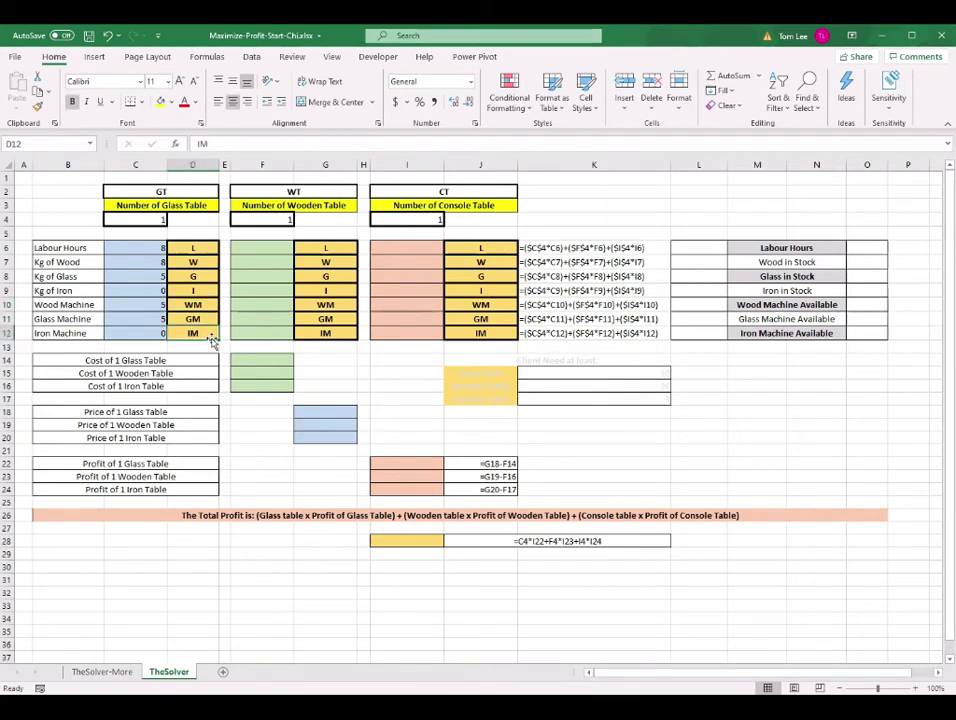
Select F6 for the wooden table amounts and switch to the presentation.
left_click(320, 188)
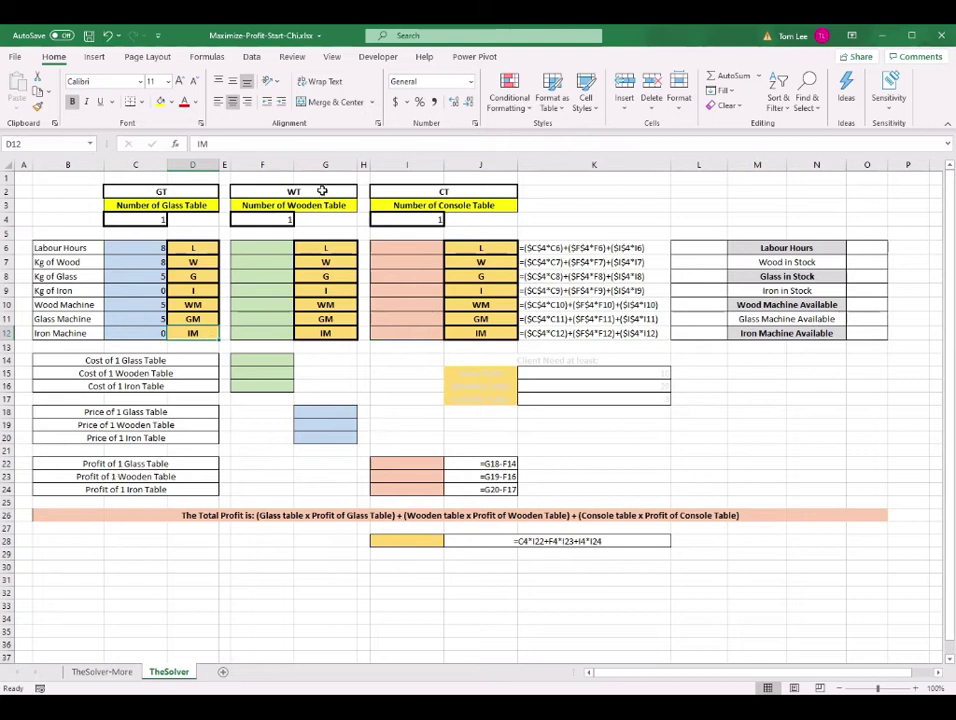
left_click(267, 248)
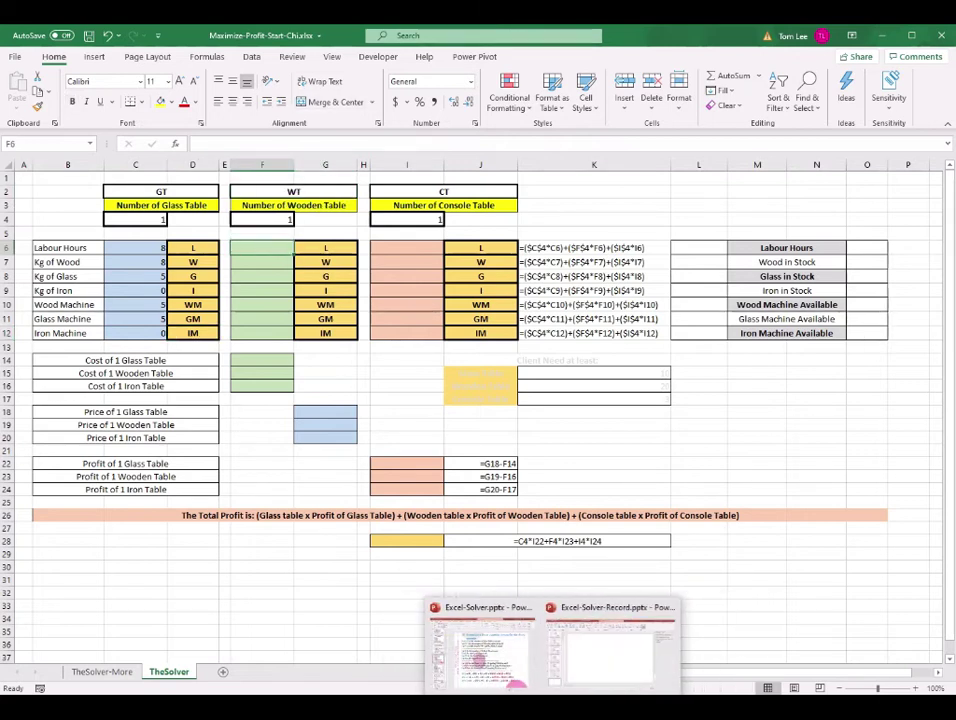
left_click(500, 665)
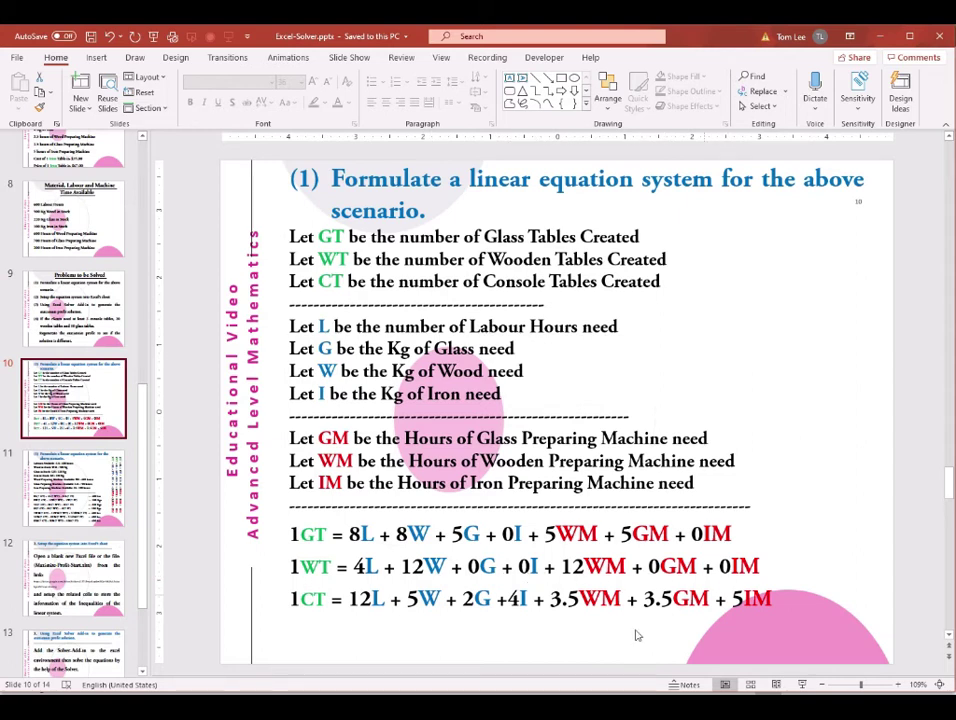
Paste the wooden table amounts 4, 12, 0, 0, 12, 0, 0 into F6:F12 and check each row.
left_click(717, 648)
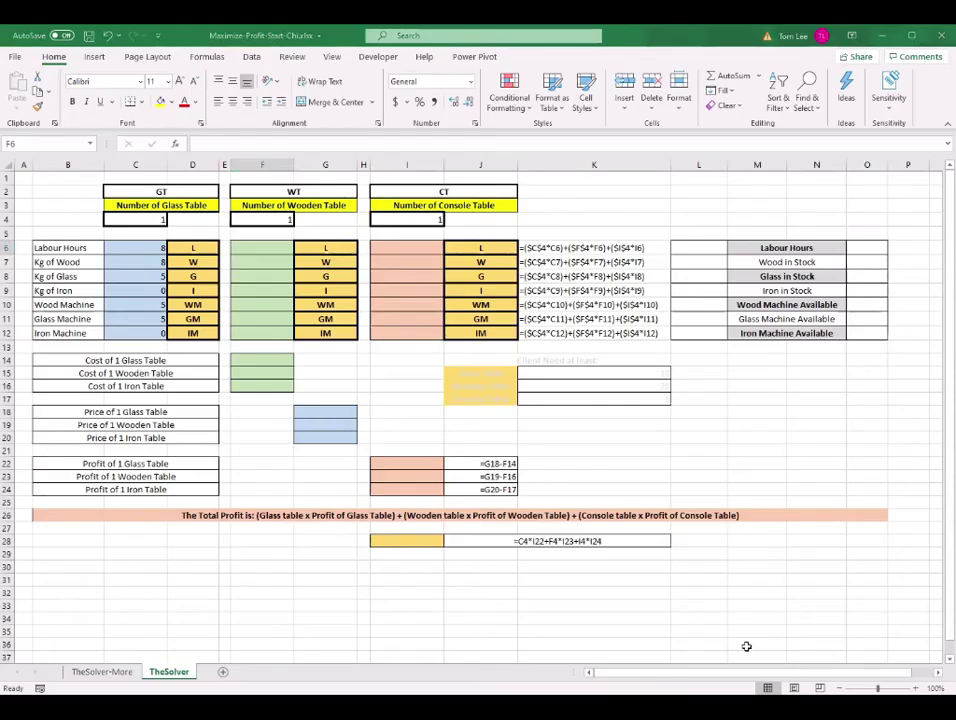
type("4 12 0 0 12 0 0")
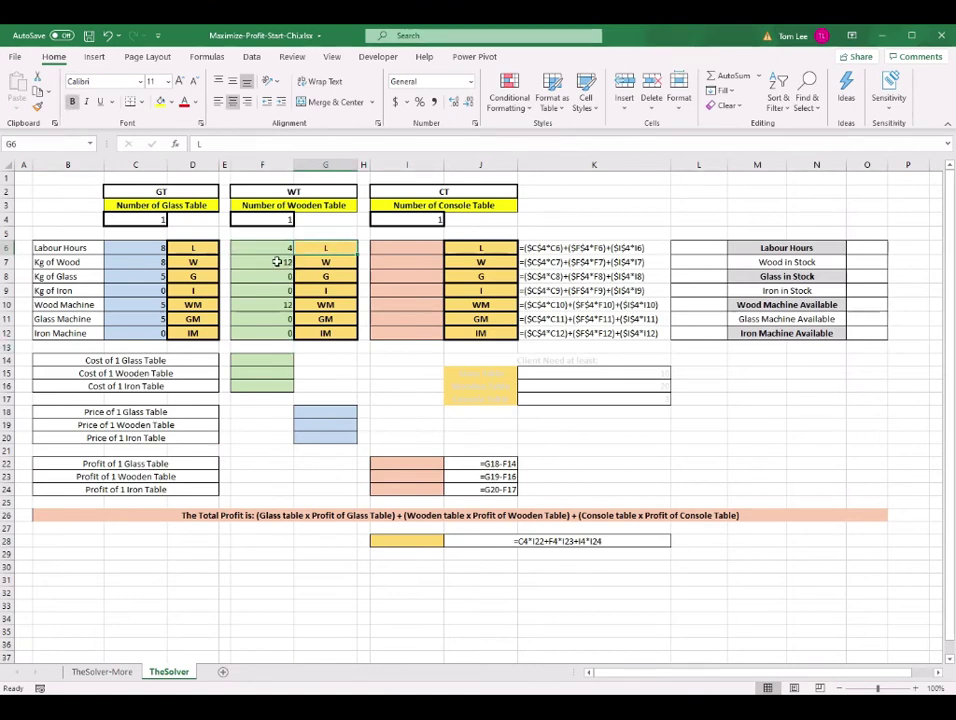
left_click(275, 259)
left_click(325, 276)
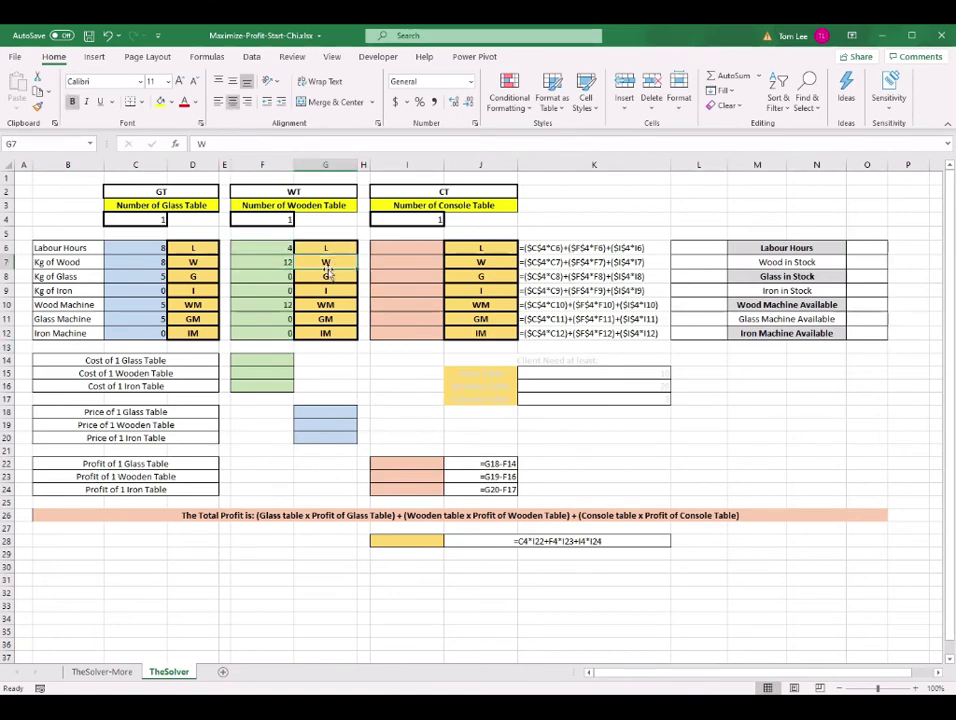
left_click(273, 295)
left_click(326, 290)
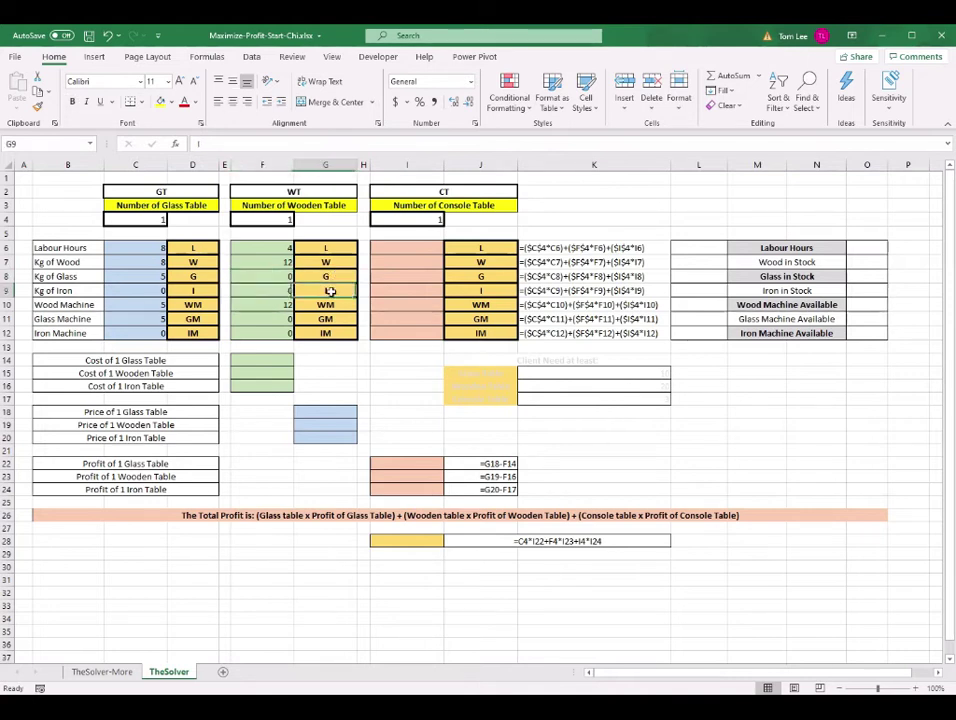
left_click(281, 305)
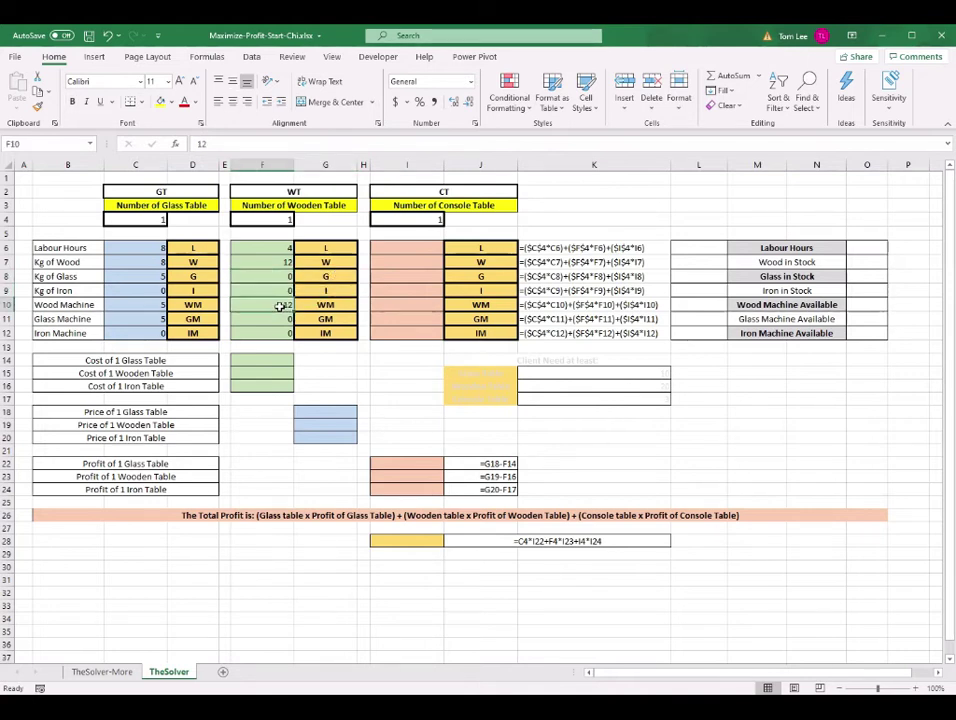
left_click(336, 305)
left_click(285, 325)
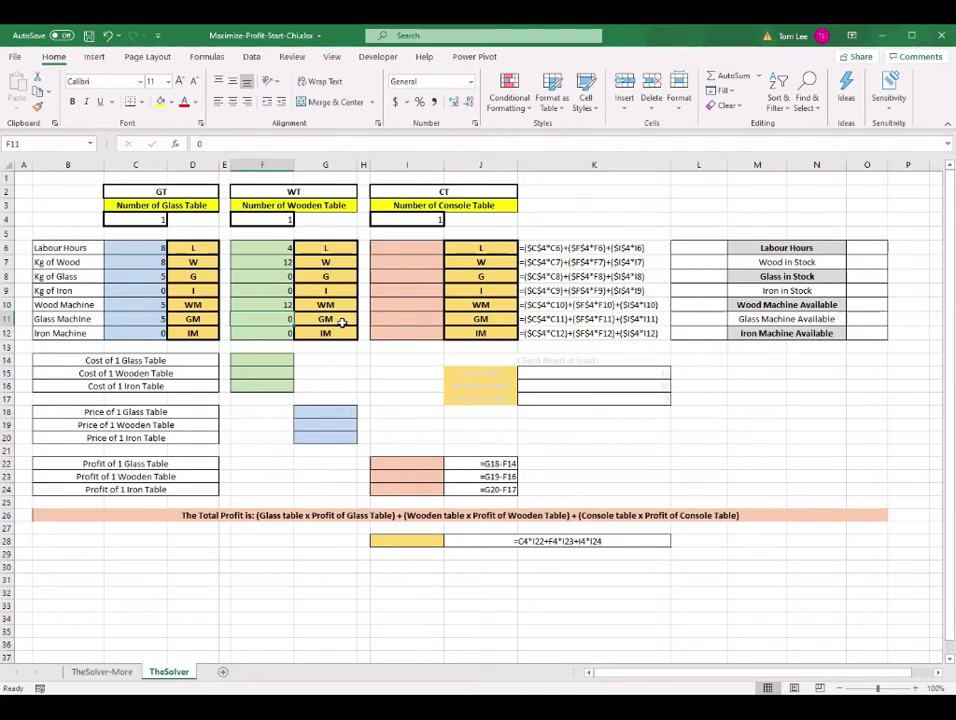
left_click(341, 321)
left_click(288, 334)
left_click(337, 334)
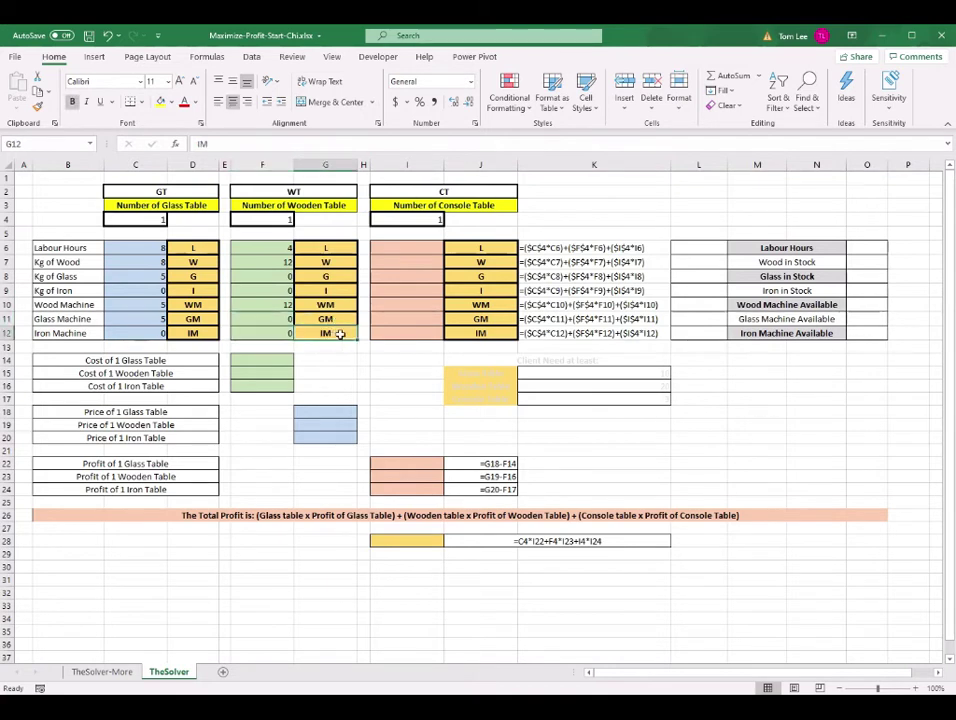
Select I6 to start the console table amounts.
left_click(424, 252)
mouse_move(553, 708)
mouse_move(585, 708)
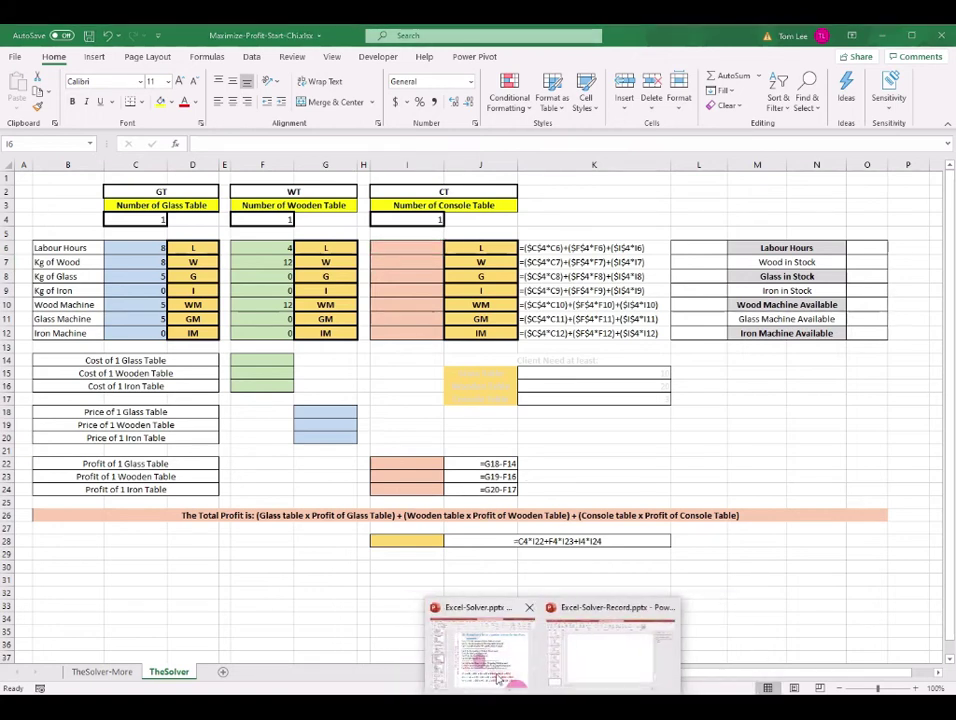
Copy the CT equation coefficients from the slide and paste them into I6:I12.
left_click(497, 679)
left_click_drag(349, 598, 772, 598)
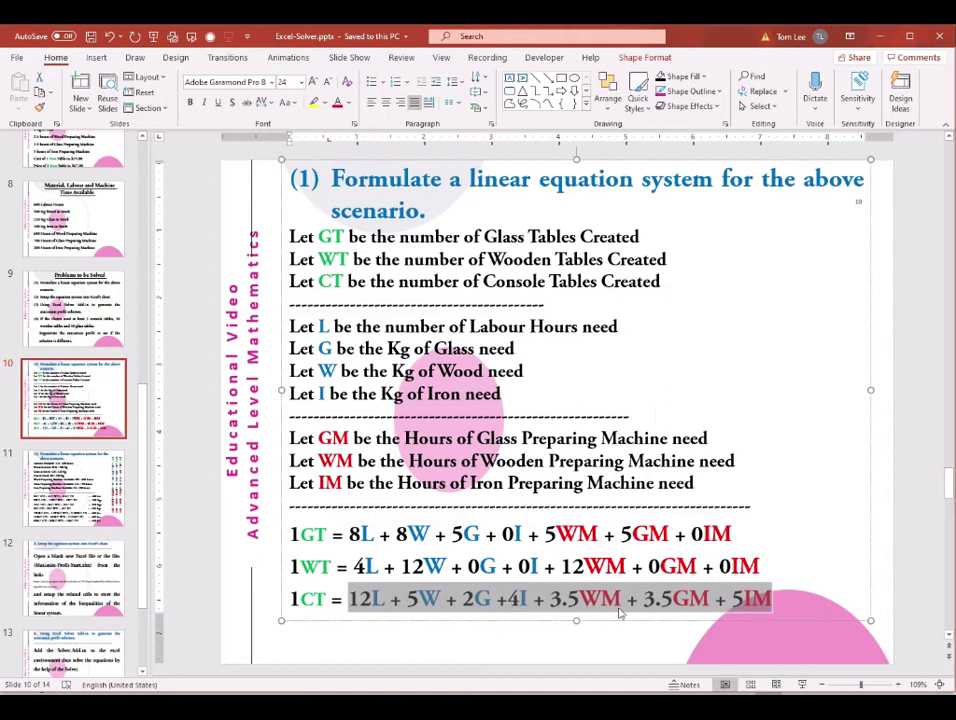
mouse_move(600, 708)
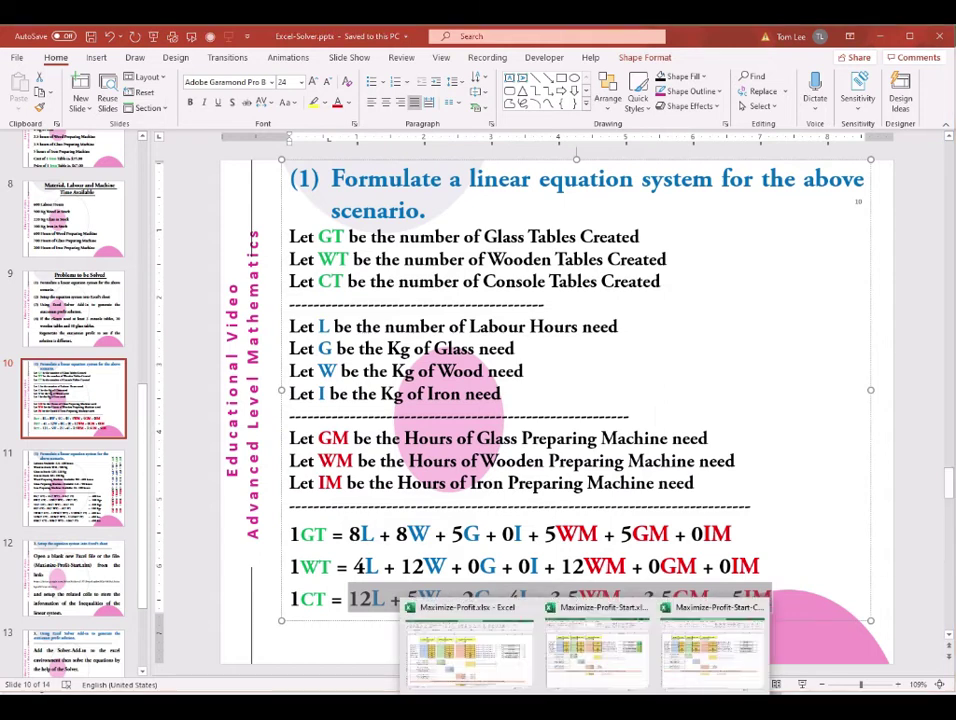
left_click(721, 651)
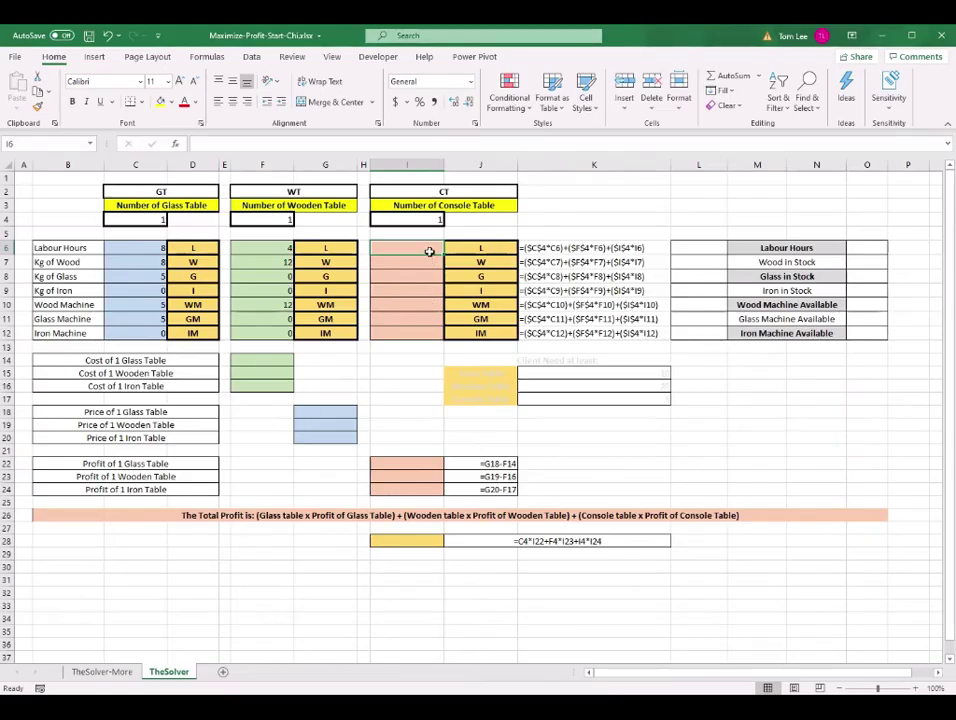
type("12 5 2 4 3.5 3.5 5")
Select the availability cells O6:O12 beside the resource labels.
left_click_drag(862, 248, 862, 331)
left_click(800, 250)
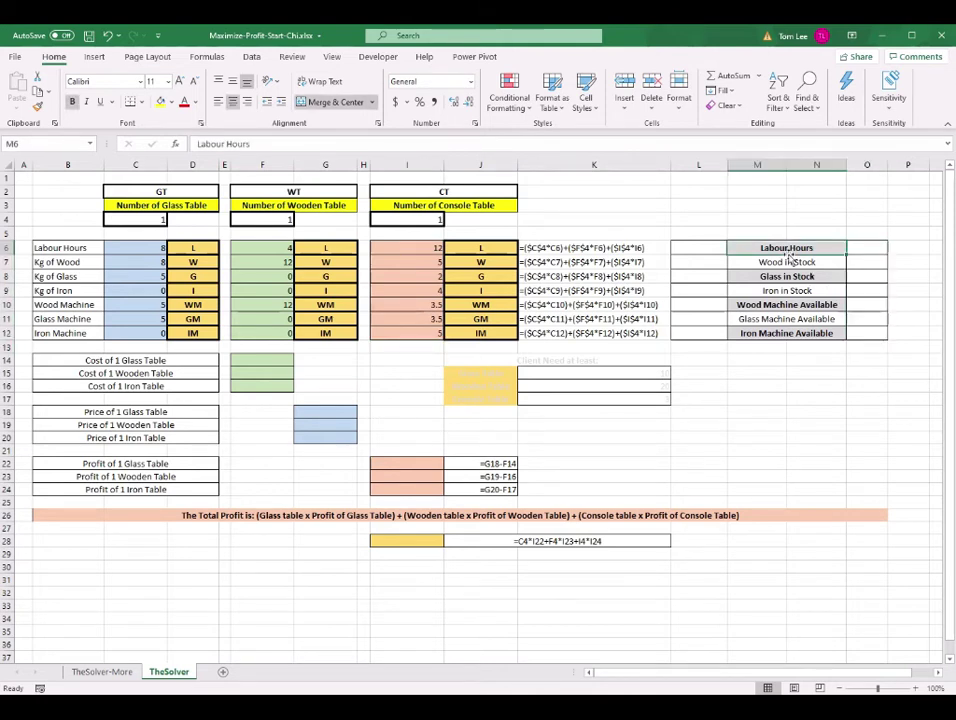
left_click_drag(875, 248, 873, 331)
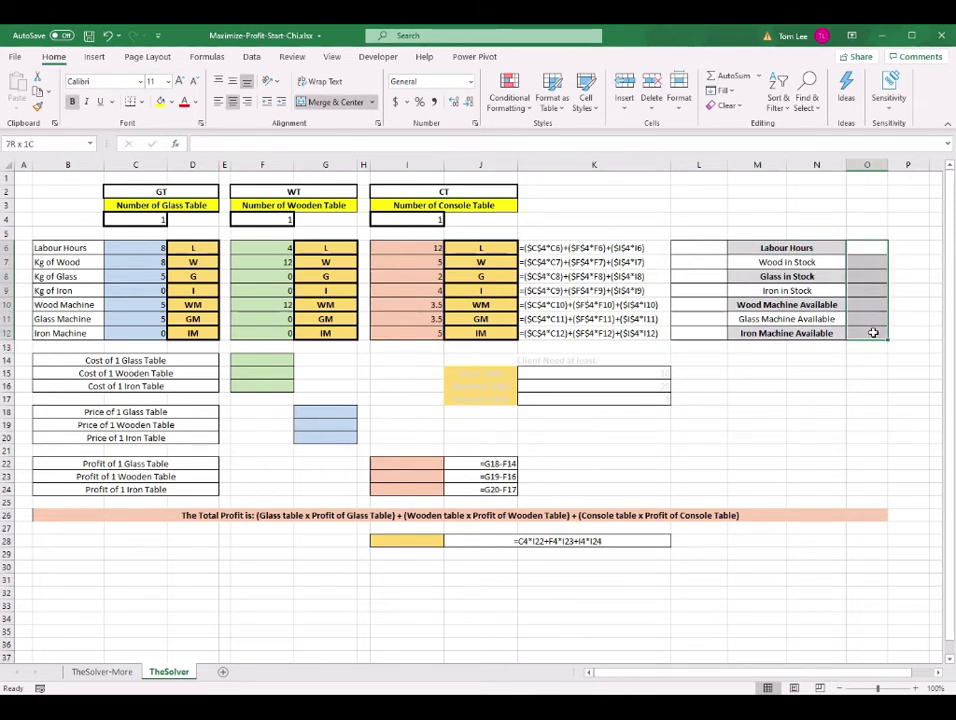
Show slide 11's resource limits, highlighting the 600 labour hours and 500 Kg wood.
left_click(555, 715)
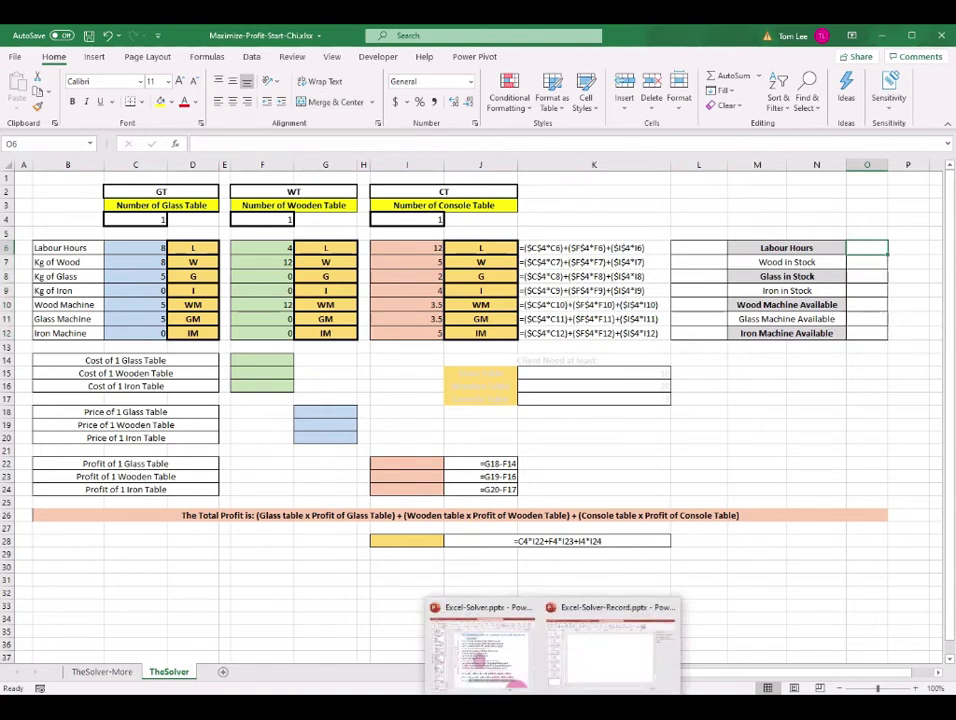
left_click(484, 668)
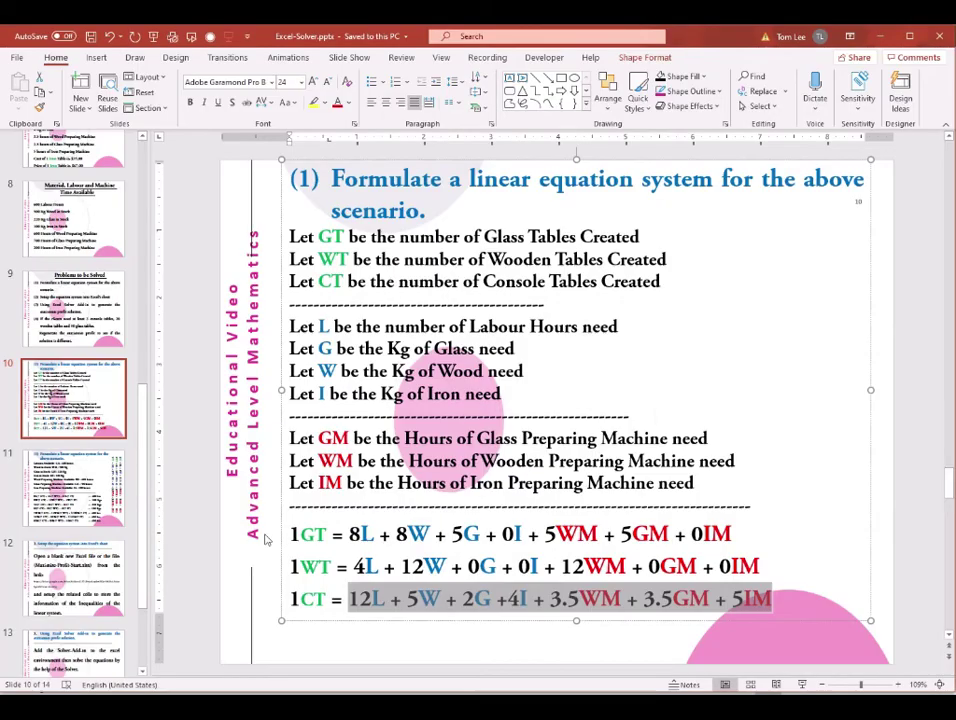
left_click(88, 494)
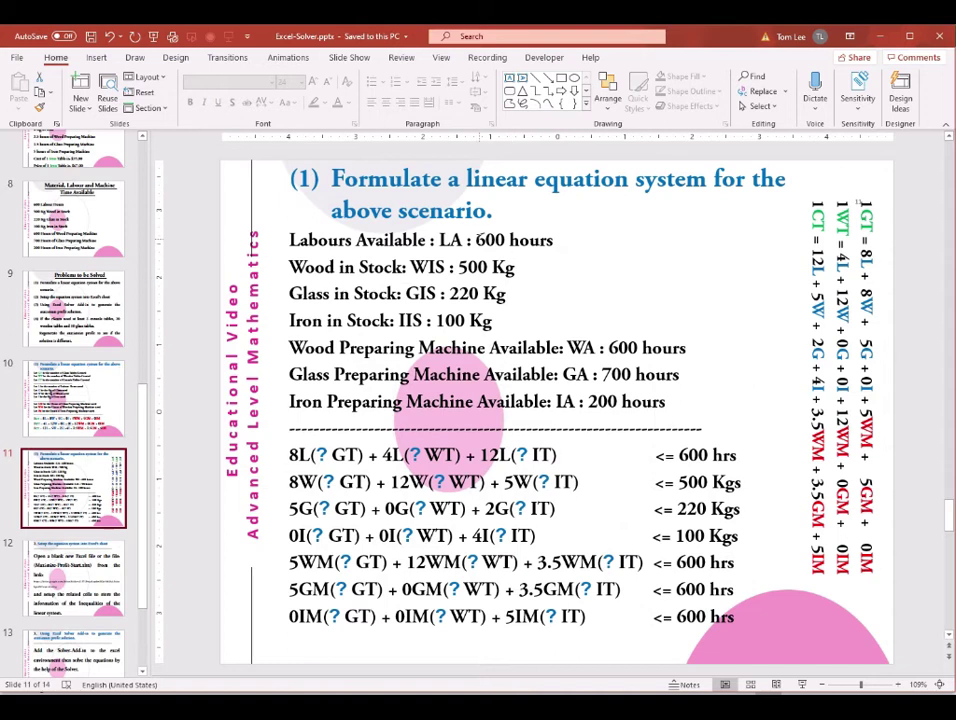
left_click_drag(477, 240, 571, 239)
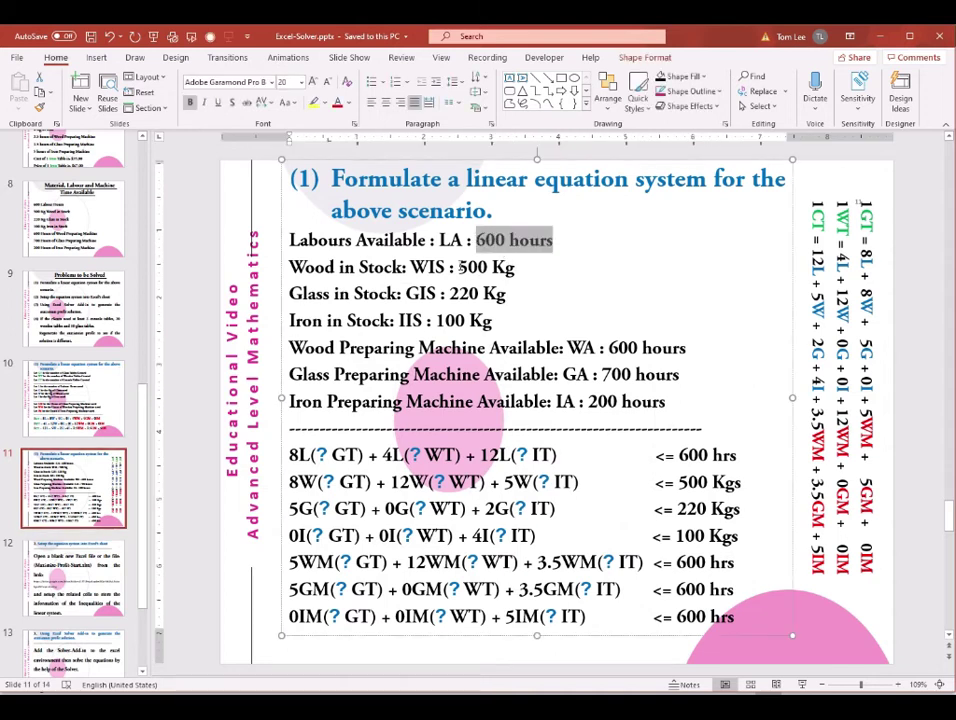
left_click_drag(459, 266, 525, 268)
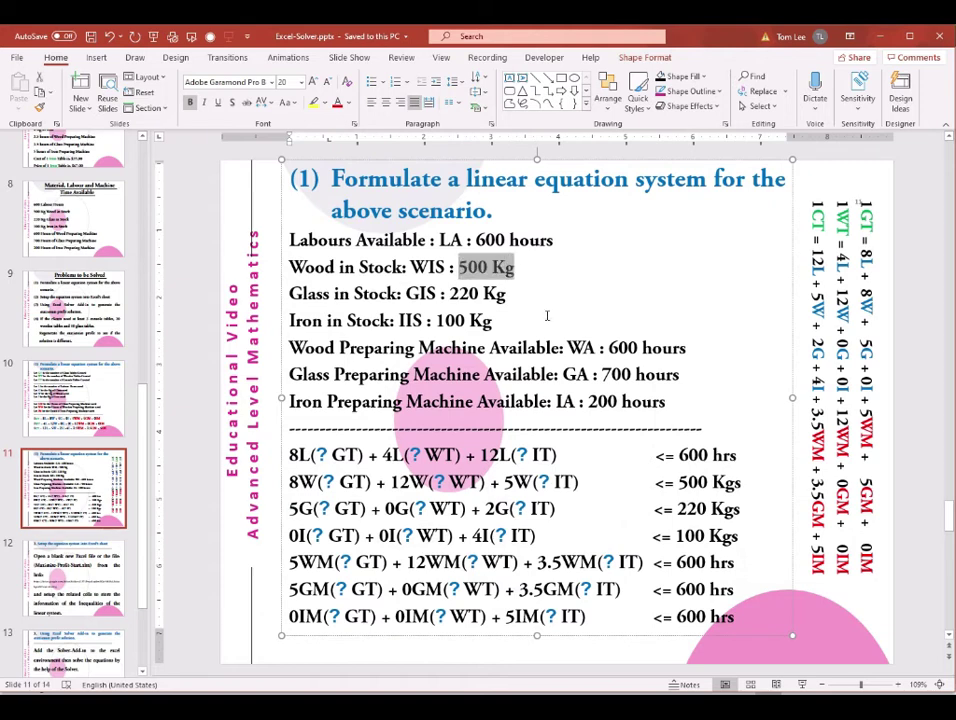
Enter 600, 500, 220, 100, 600, 700, 200 into O6:O12 and select them to check.
mouse_move(591, 620)
left_click(719, 651)
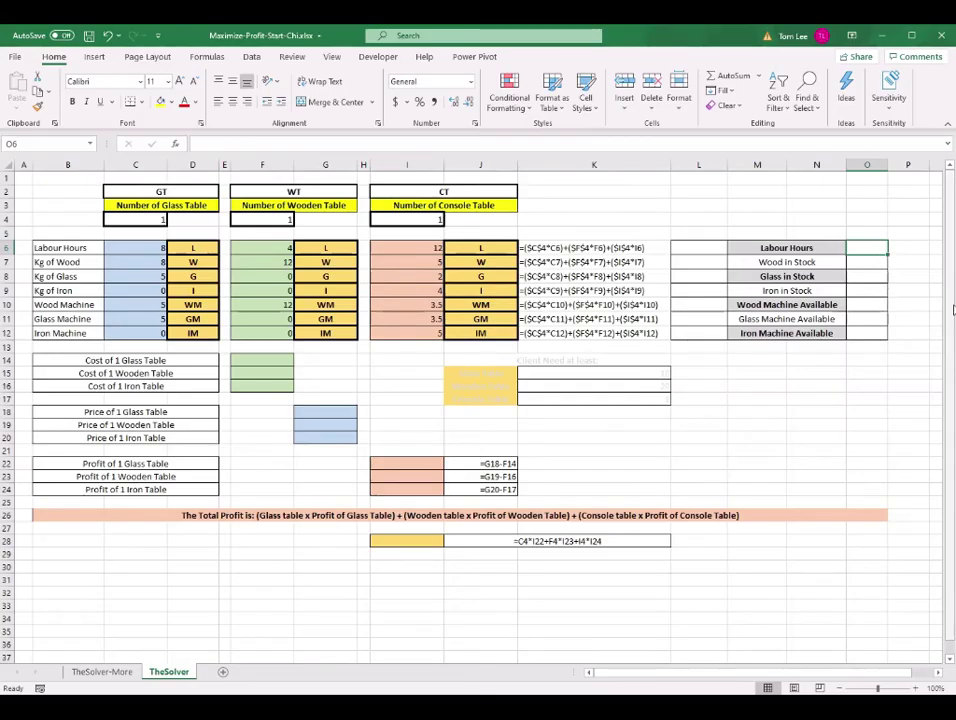
type("600")
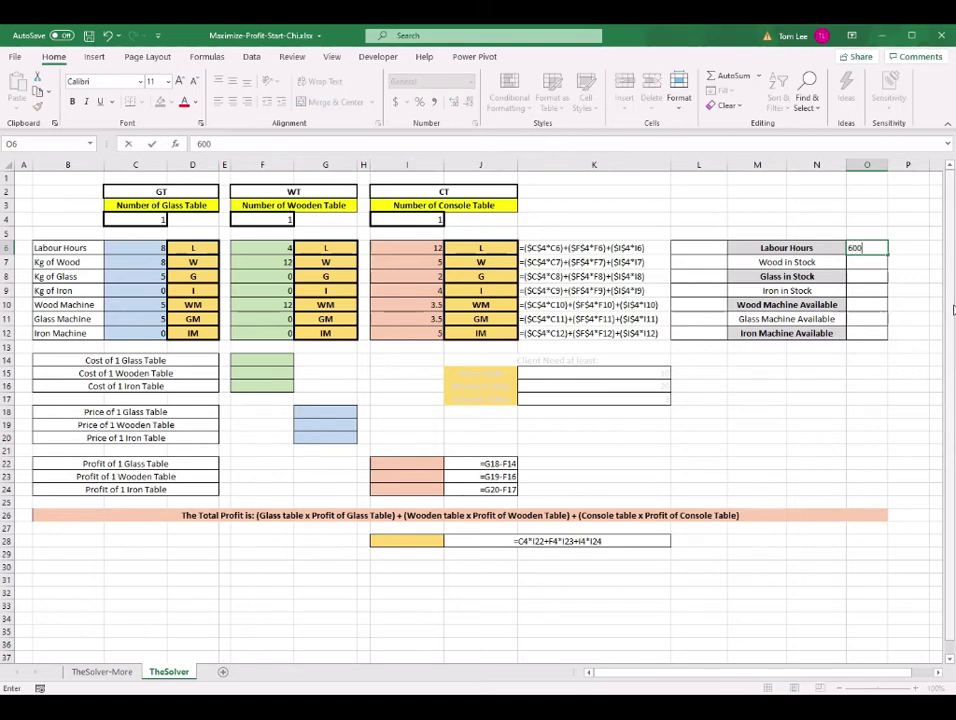
key("Return")
type("500")
key("Return")
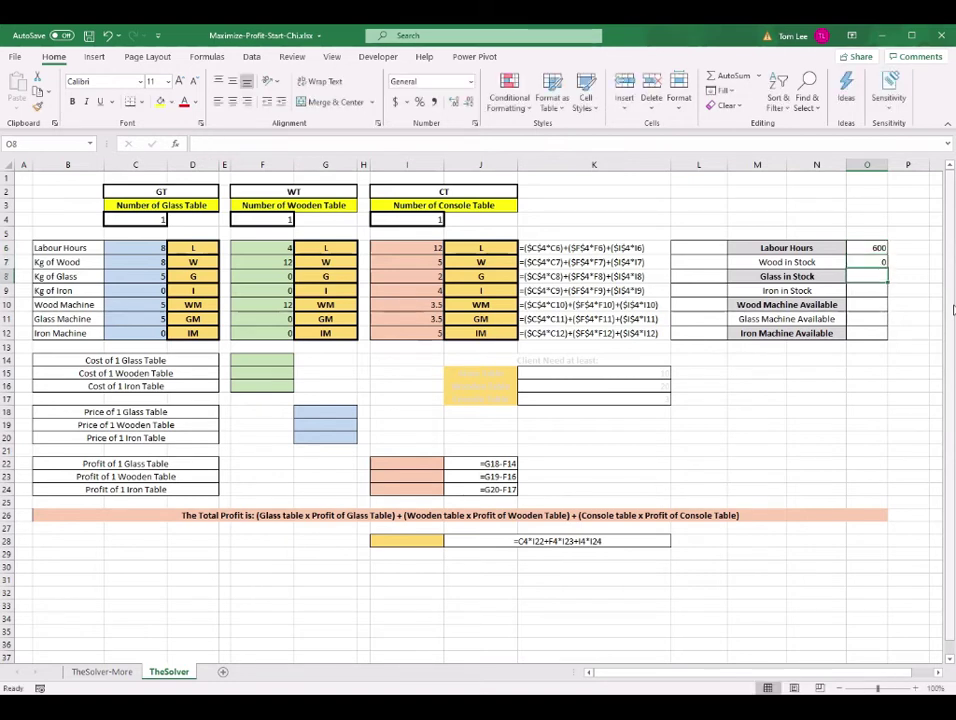
type("220")
key("Return")
type("100 600 700 200")
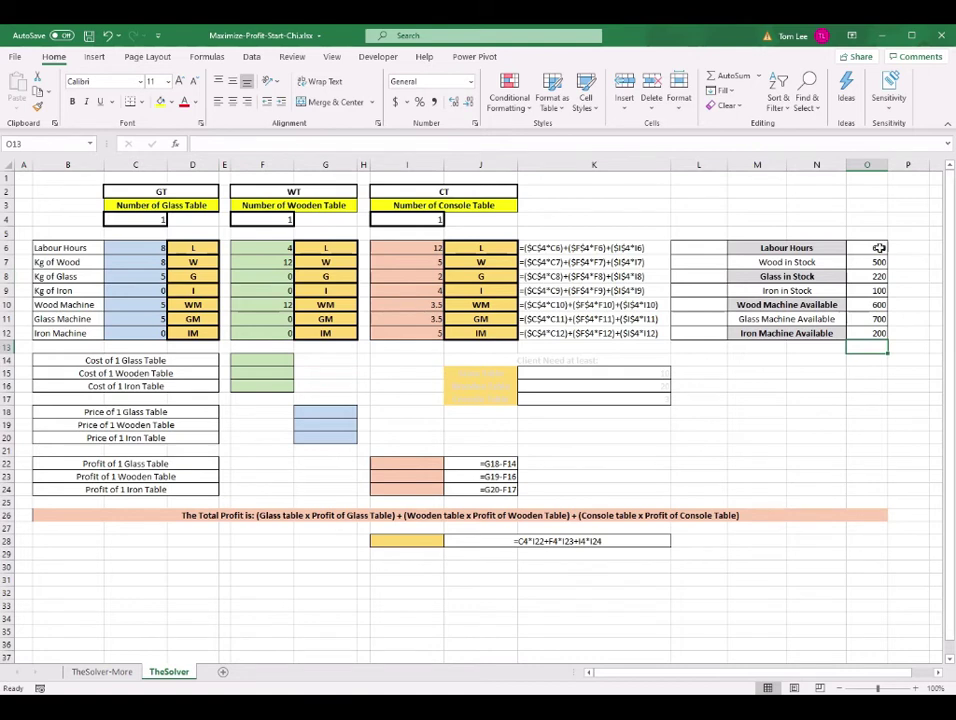
left_click_drag(868, 250, 875, 328)
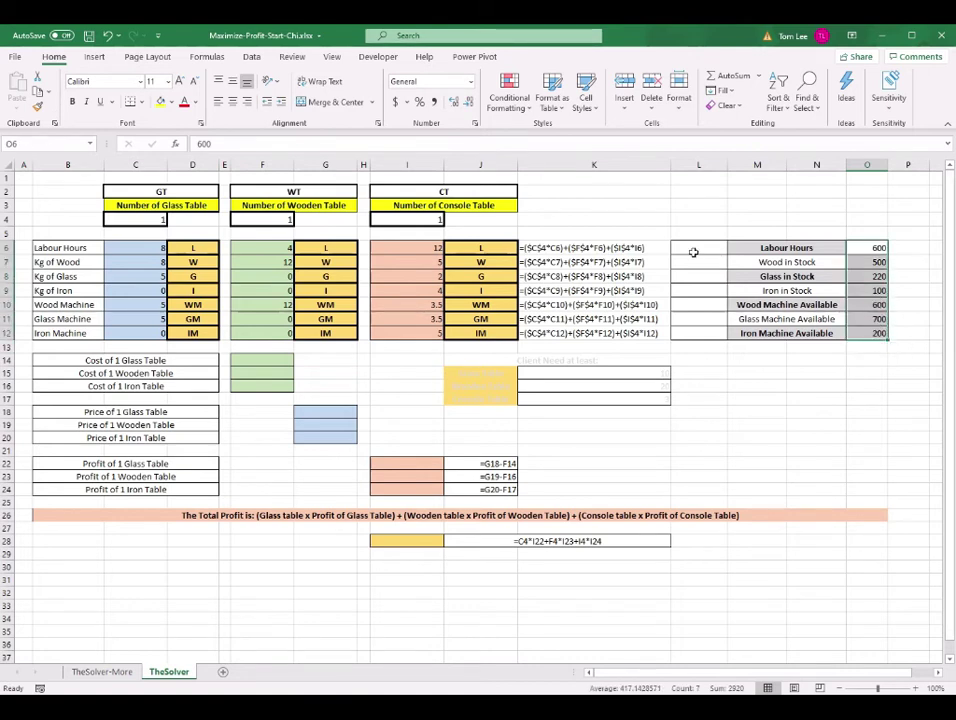
Enter the table costs 30, 25 and 35 into F14:F16.
left_click(131, 362)
left_click_drag(256, 364, 262, 386)
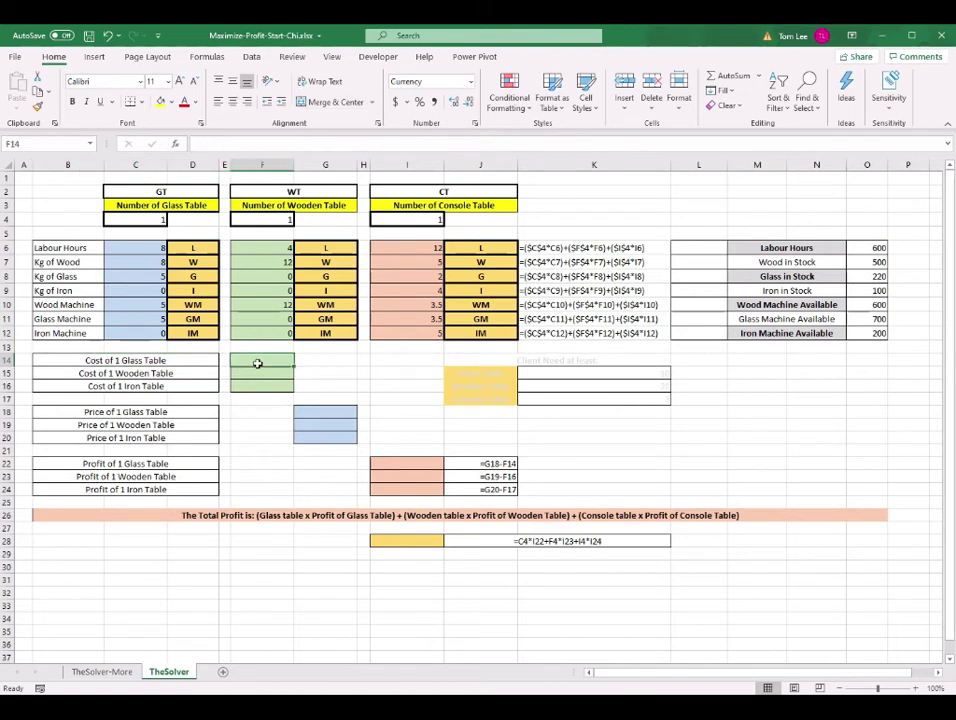
mouse_move(585, 712)
type("30")
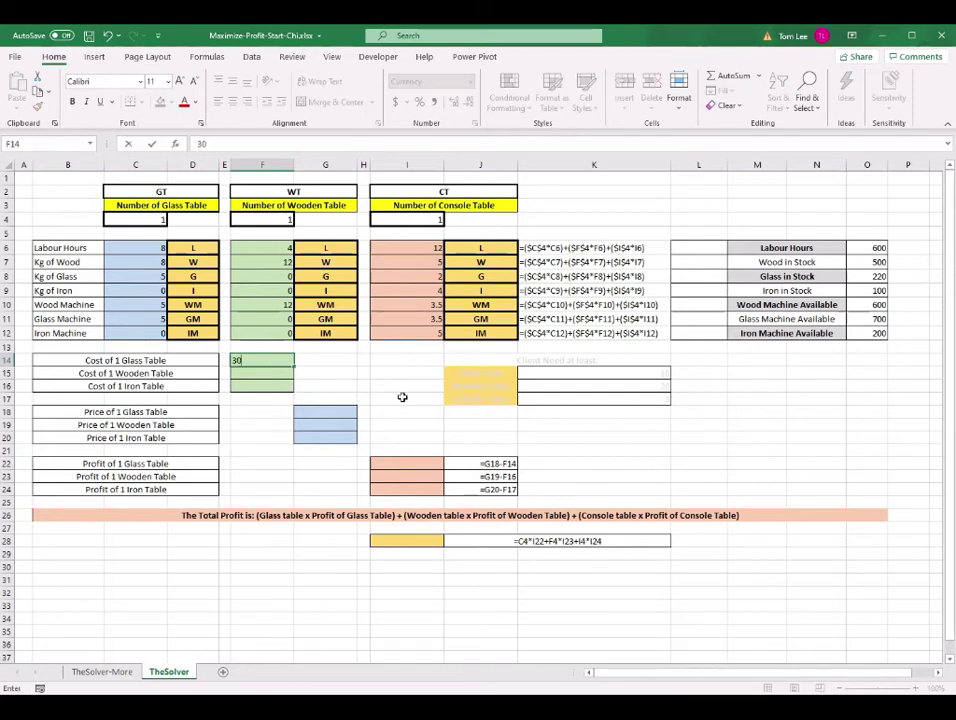
key("Return")
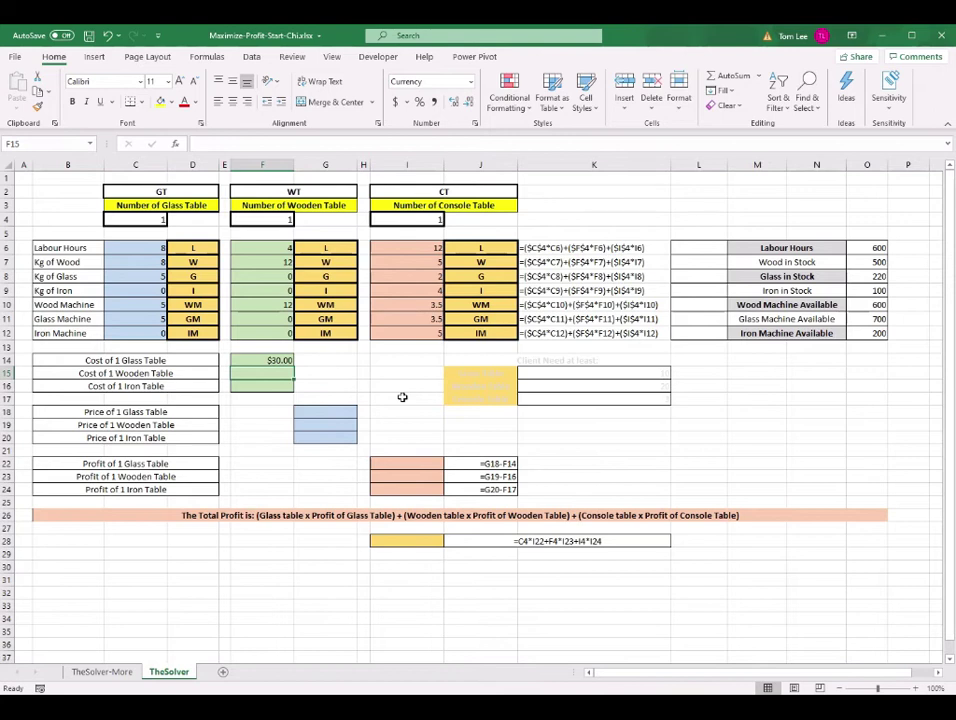
type("25")
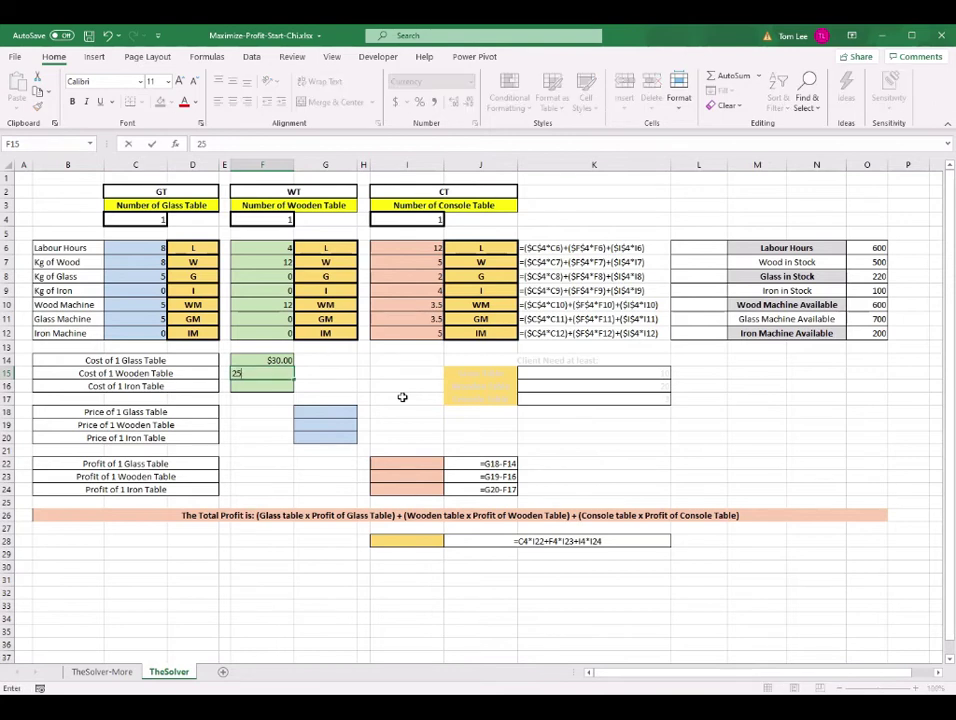
key("Return")
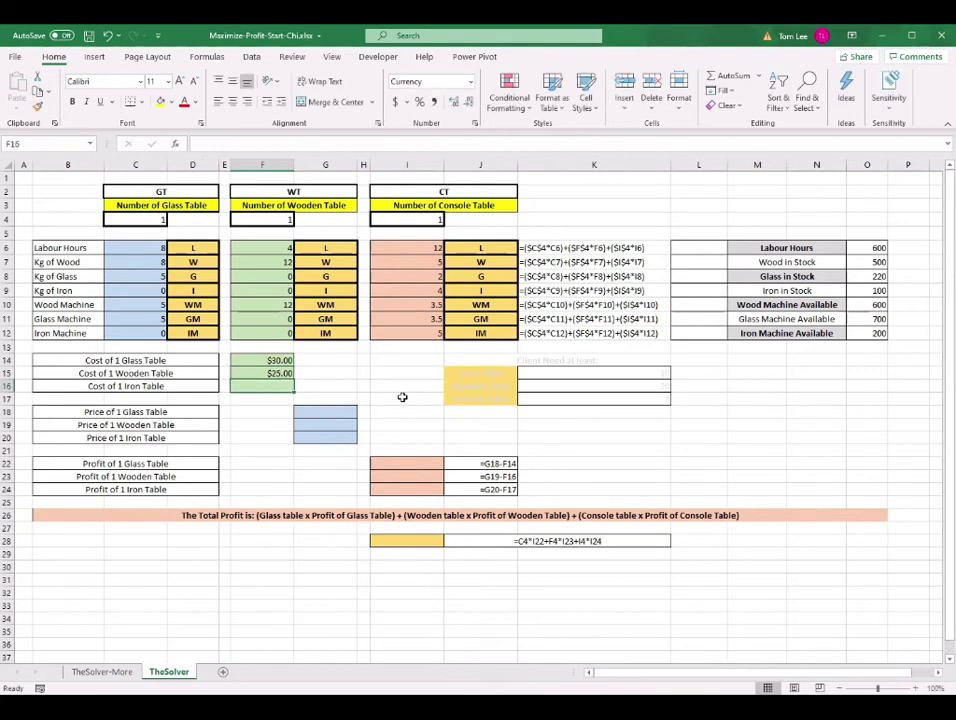
type("35")
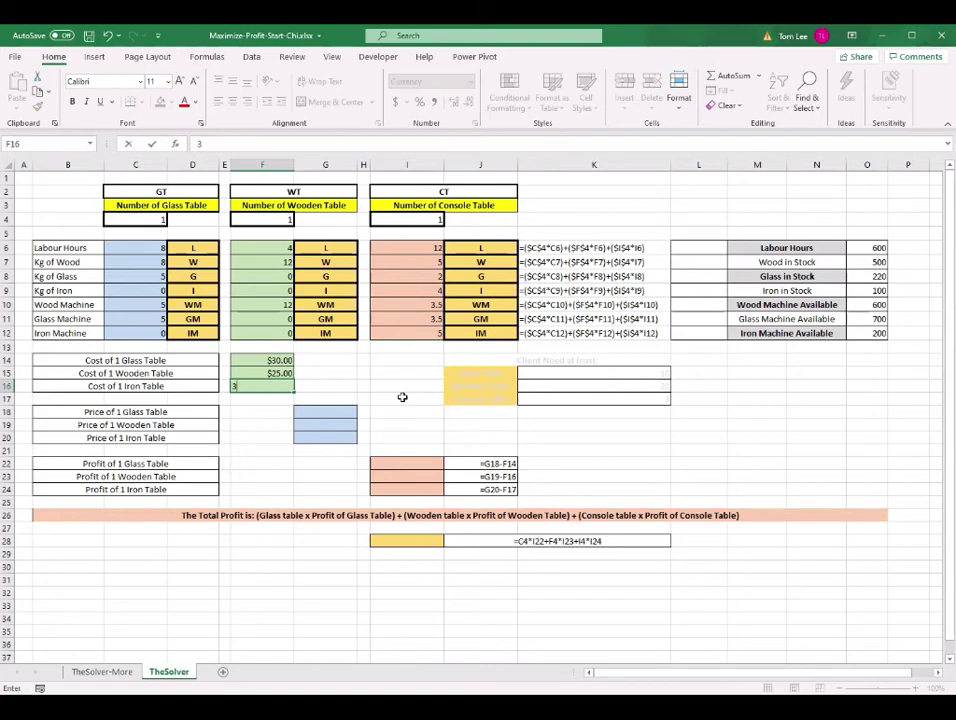
key("Return")
Enter the selling prices 60, 45 and 67 into G18:G20.
left_click(346, 410)
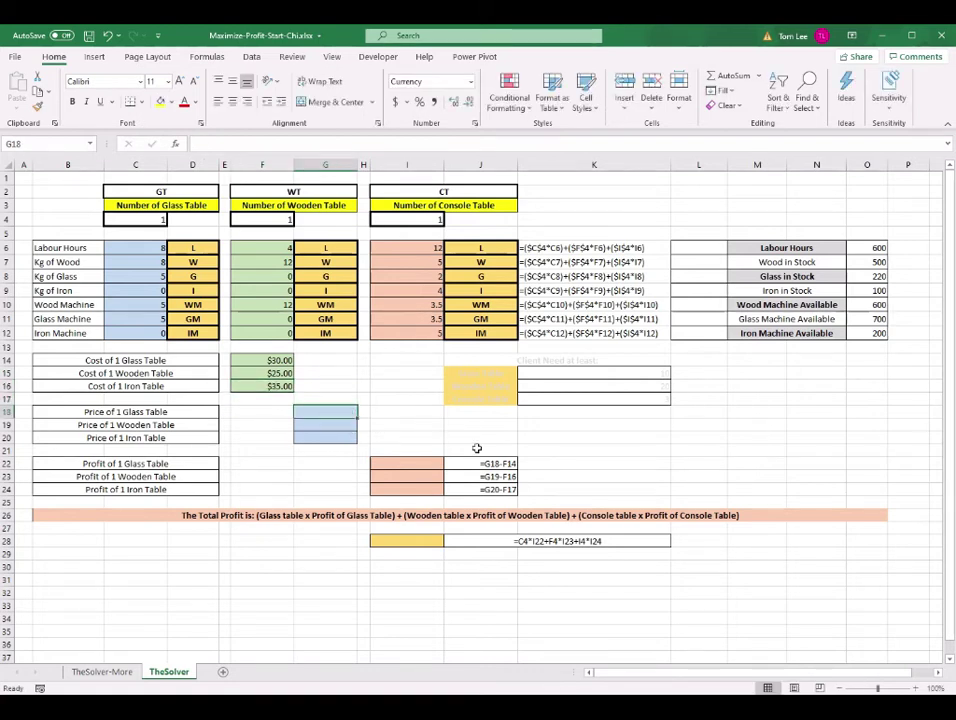
type("60")
key("Return")
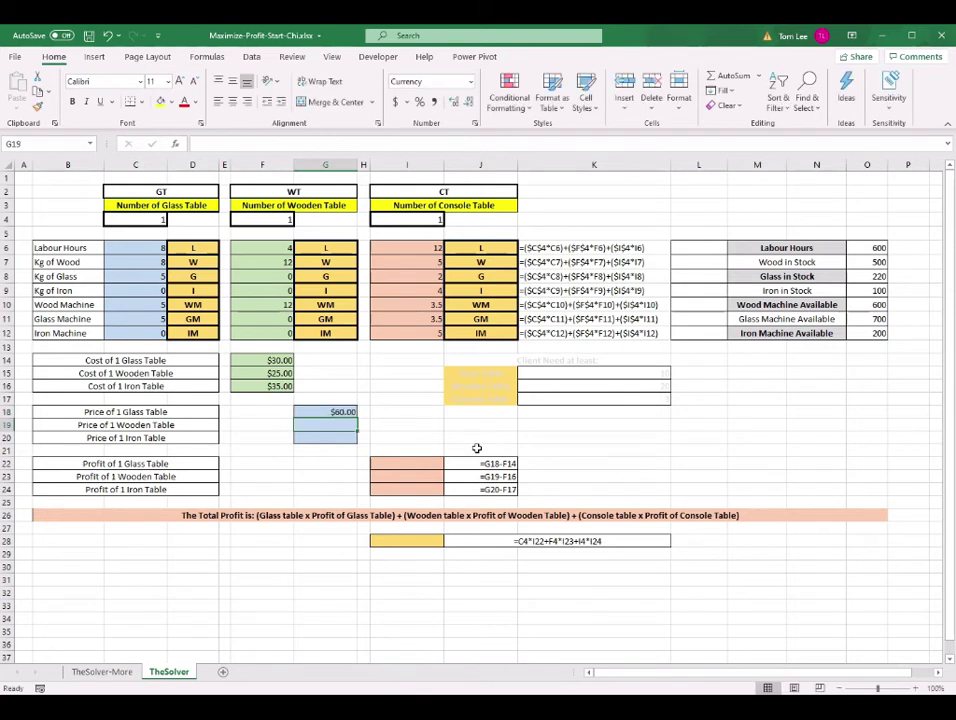
type("45")
key("Return")
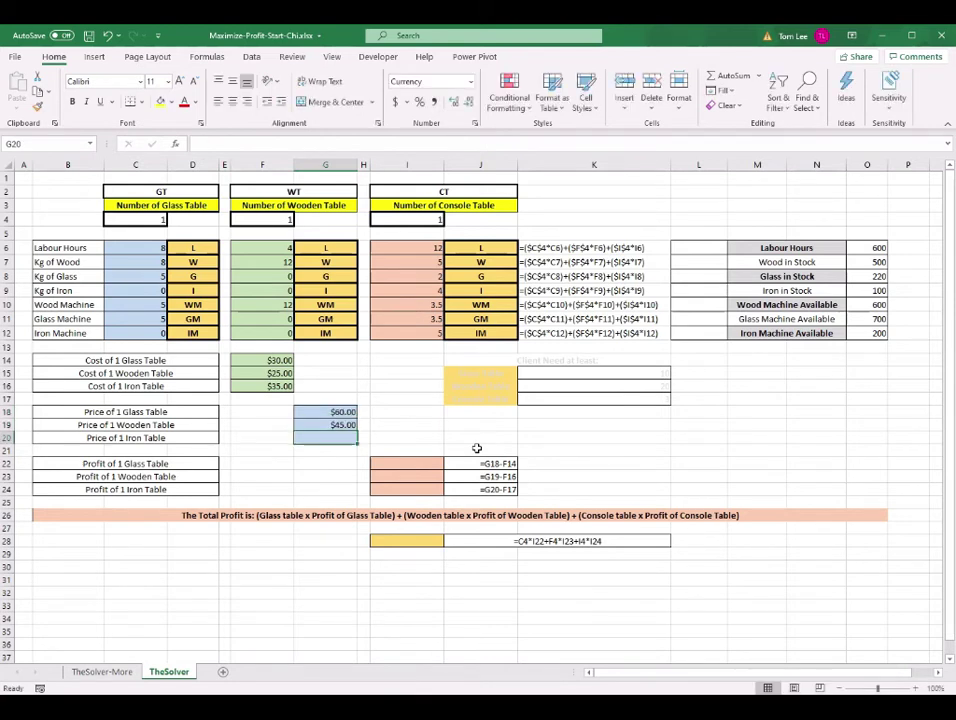
type("67")
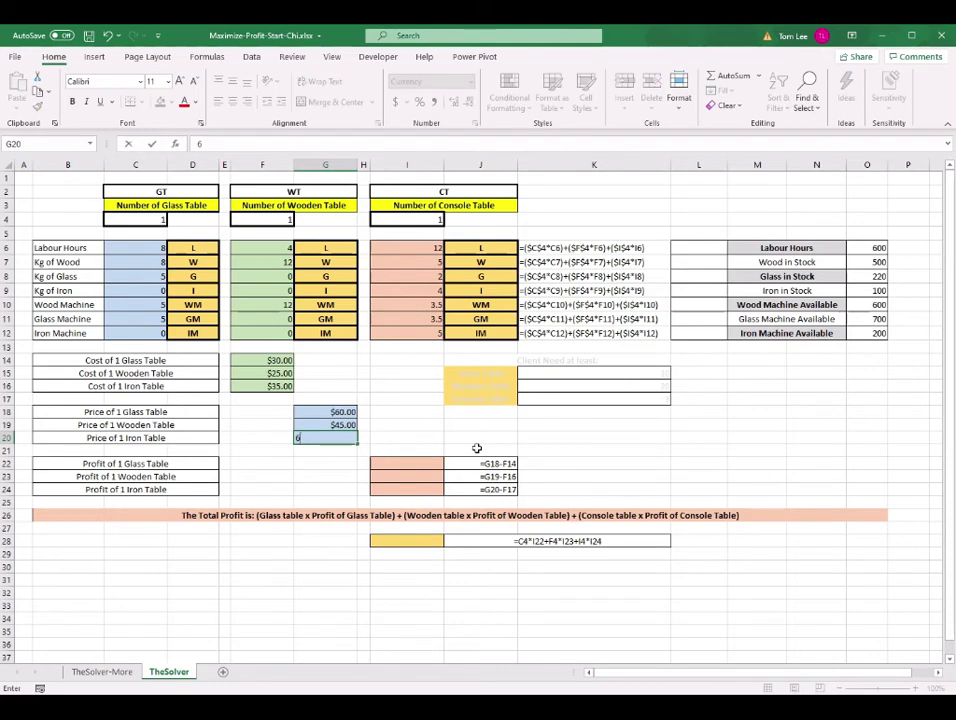
key("Return")
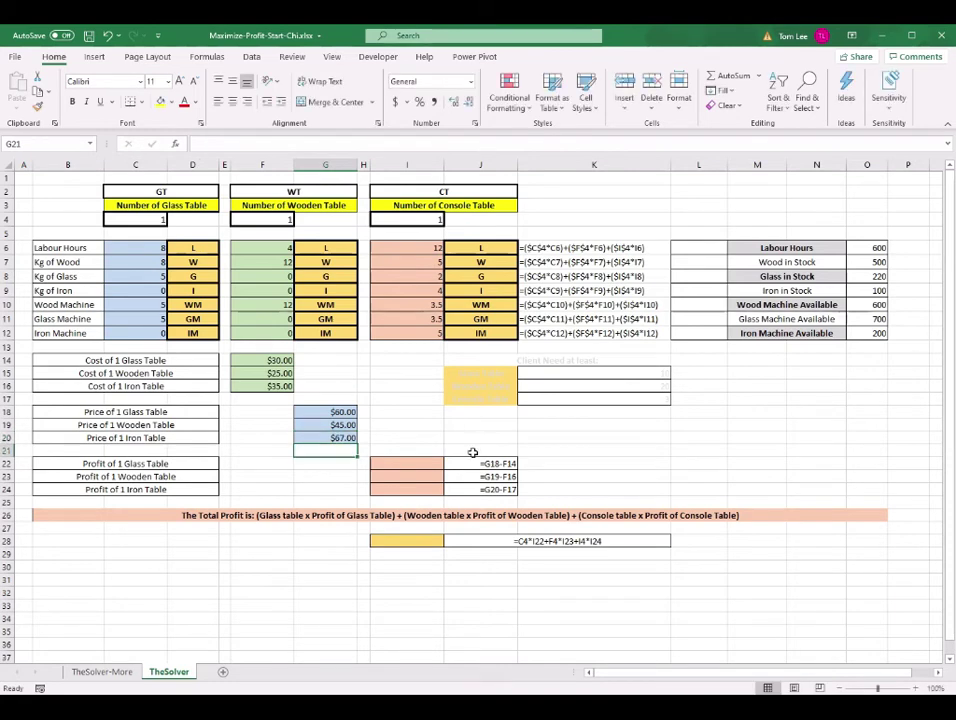
left_click(420, 462)
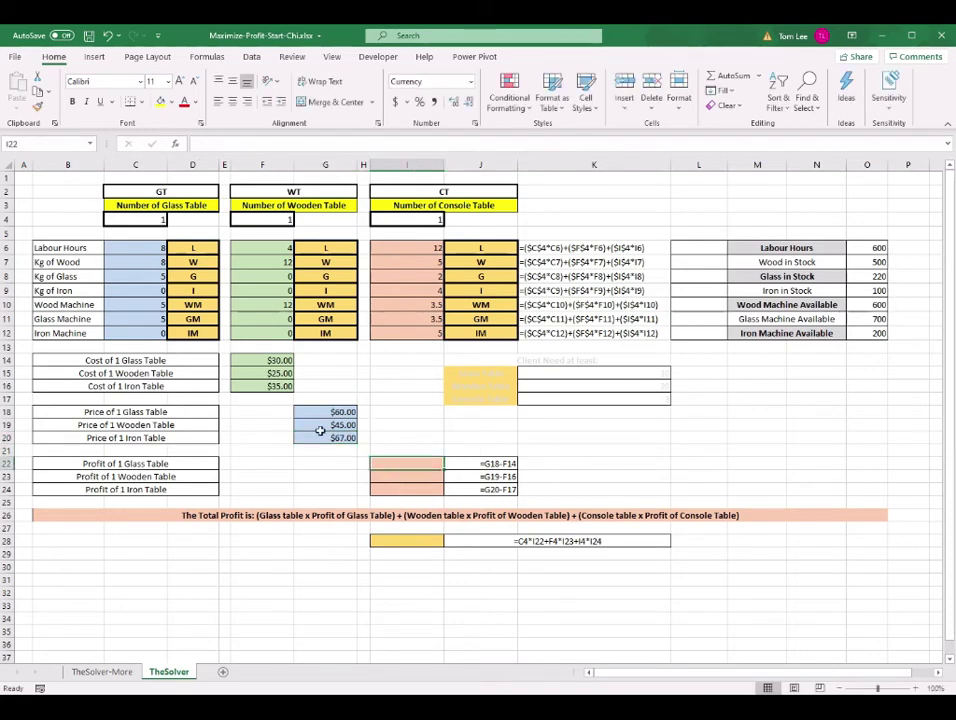
Enter the glass table profit formula =G18-F14 in I22.
left_click(340, 412)
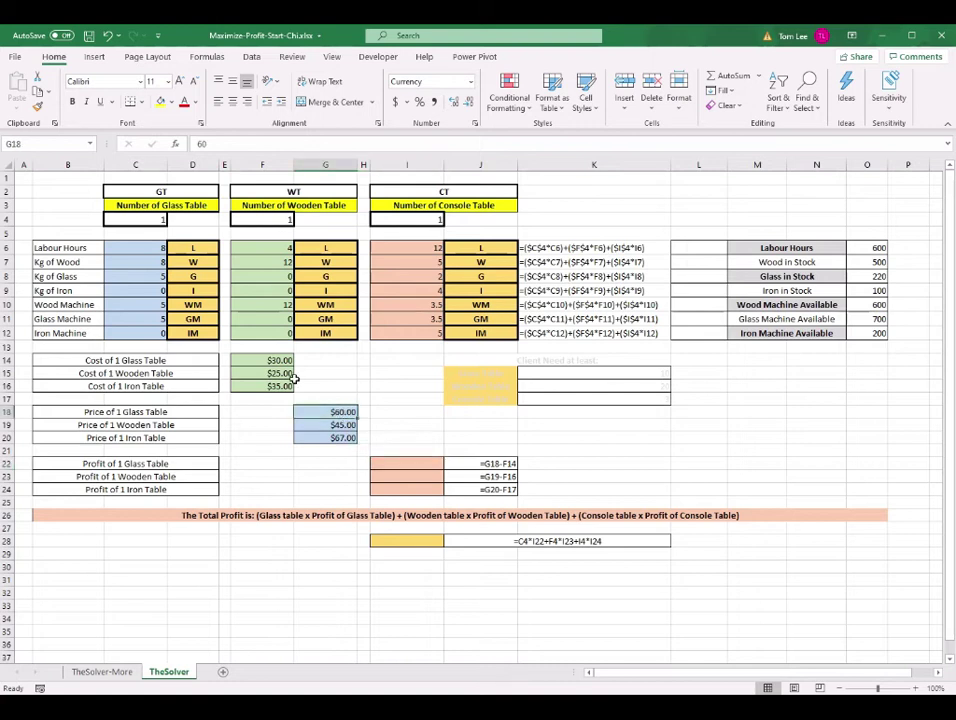
left_click(272, 360)
left_click(155, 464)
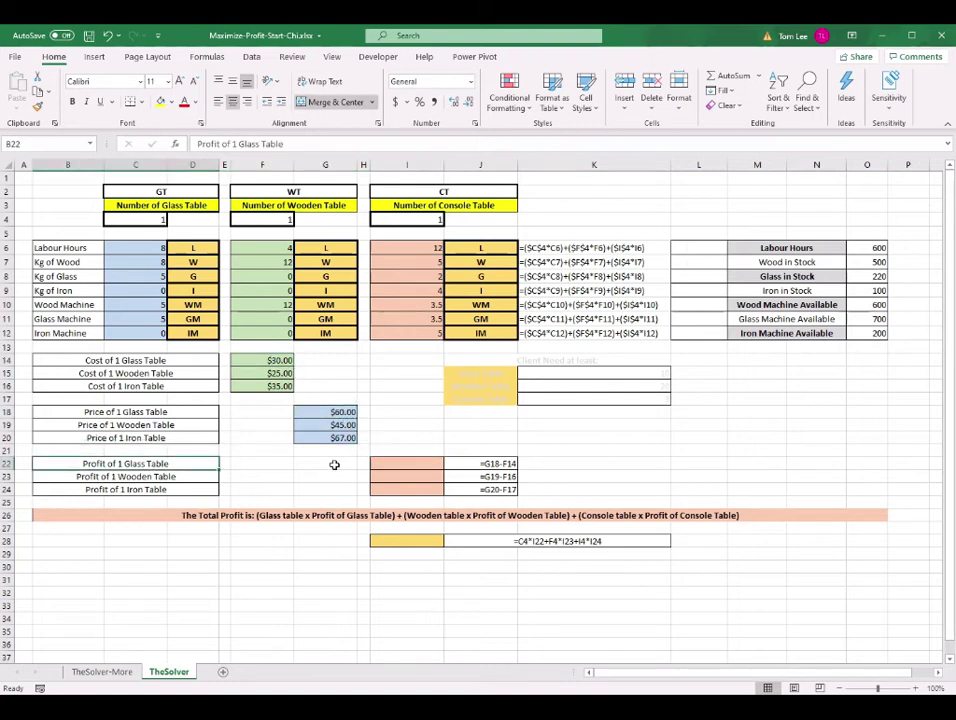
left_click(395, 465)
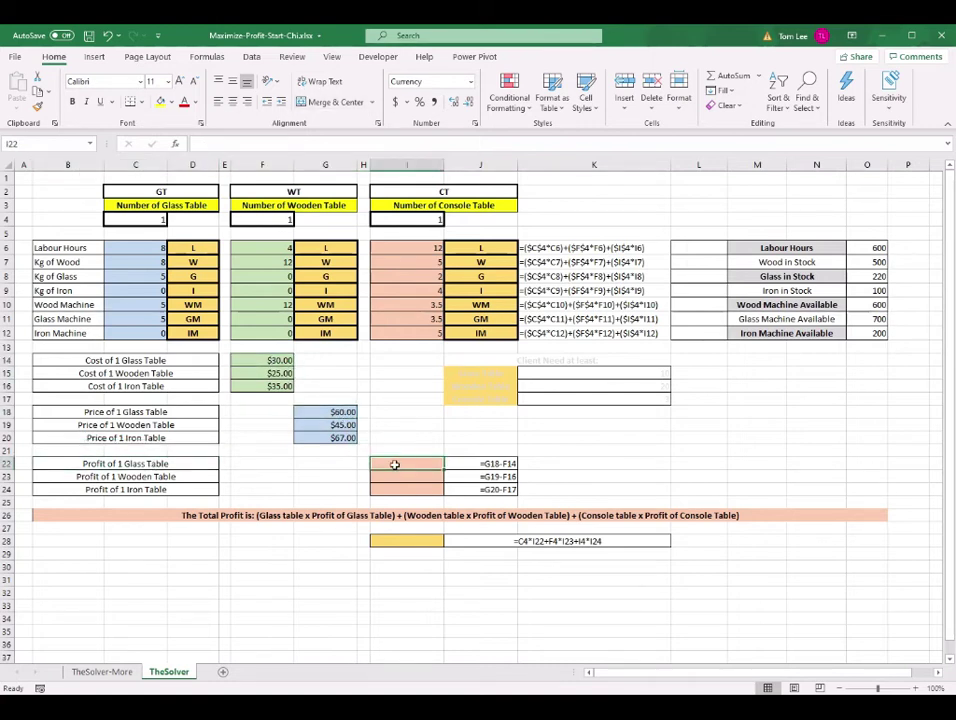
type("=")
left_click(335, 411)
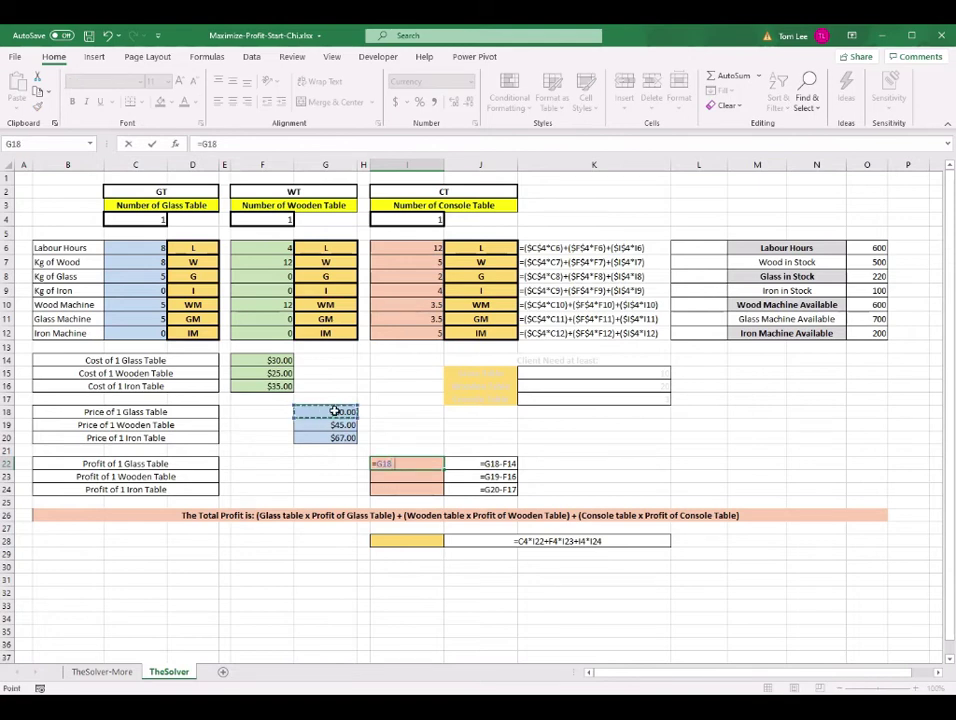
type("-")
left_click(270, 361)
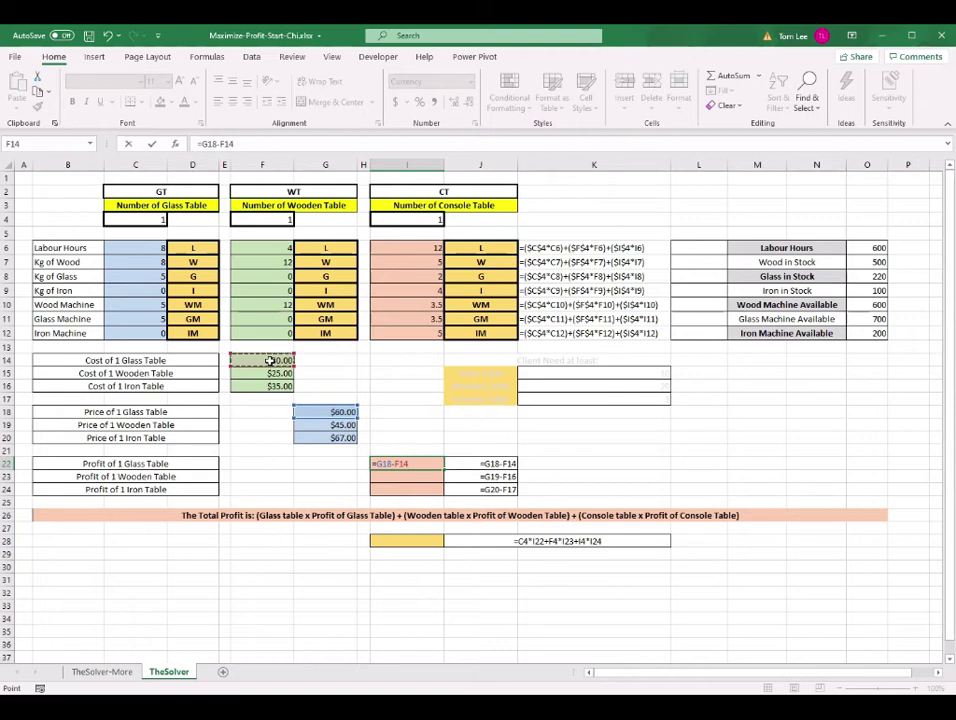
key("Return")
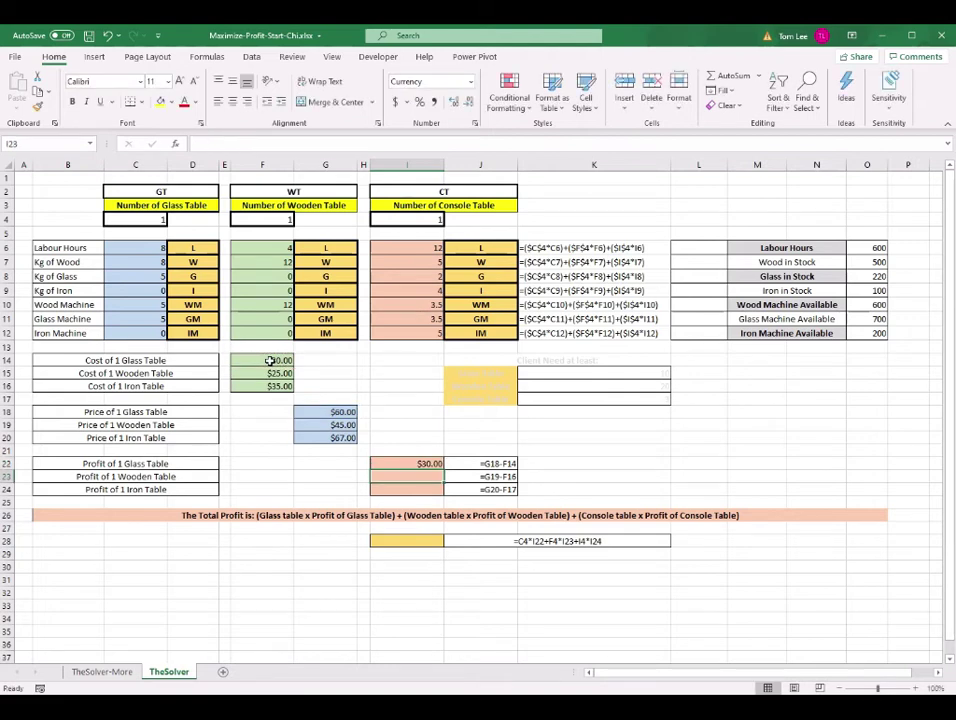
Fill the profit formula down to I23 and I24 and check both results.
left_click(421, 462)
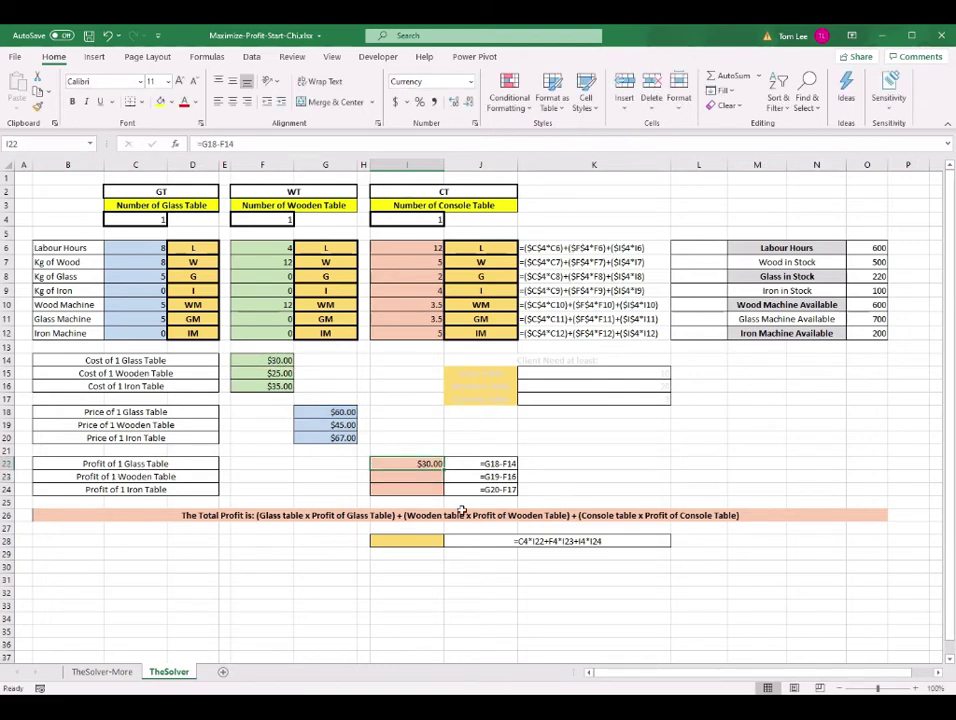
left_click_drag(443, 469, 443, 494)
left_click(421, 479)
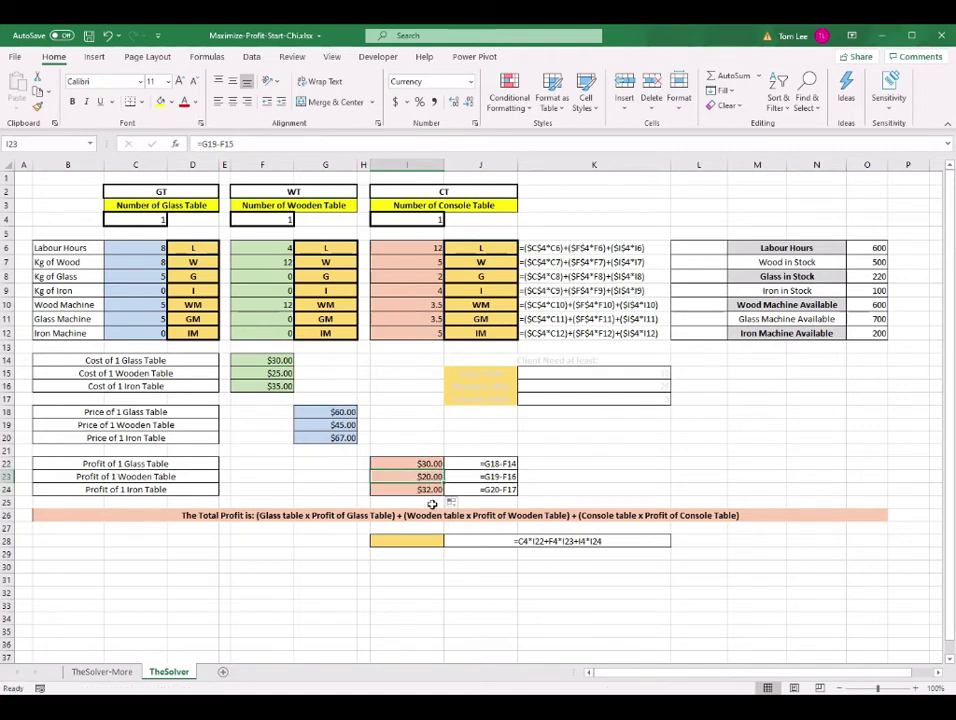
left_click(419, 490)
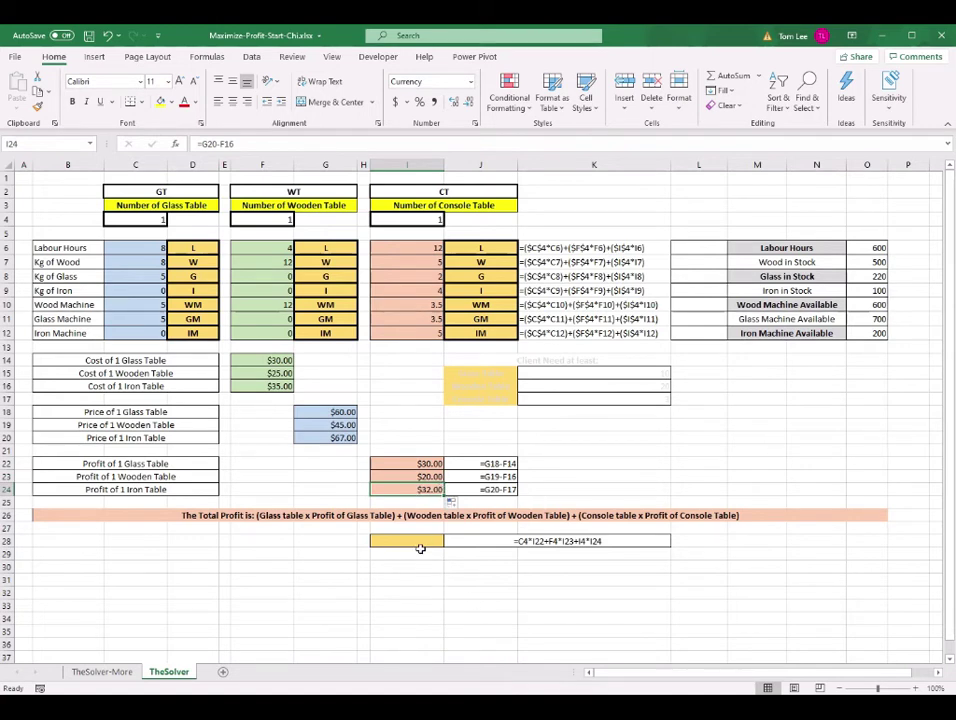
Compare the profits in I22 and I23 with the quantities in C4 and F4, ending at I28.
left_click(391, 541)
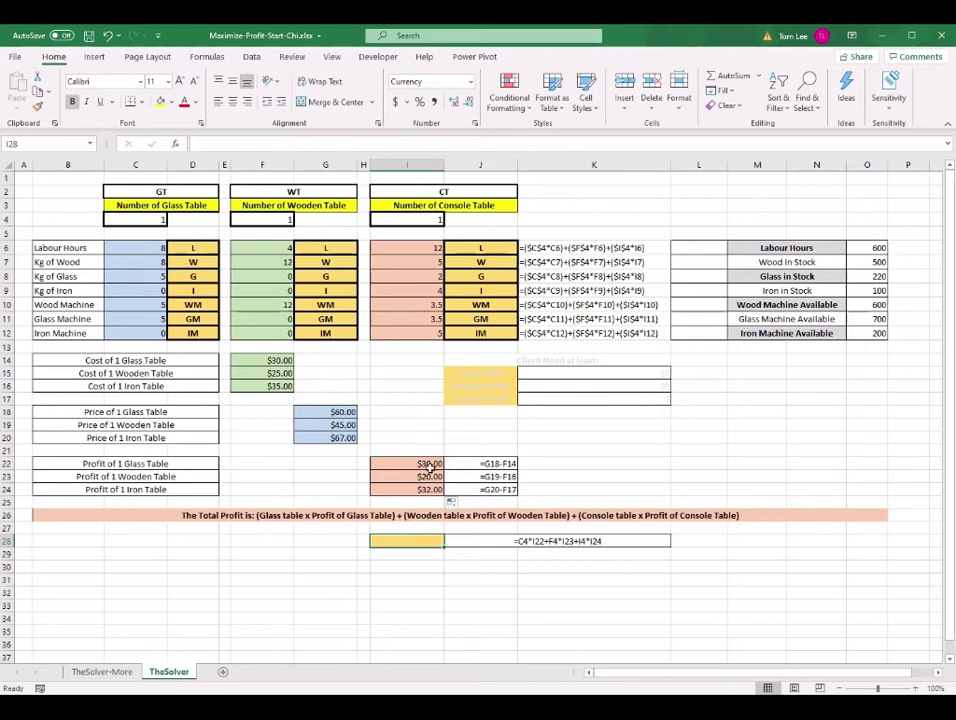
left_click(428, 464)
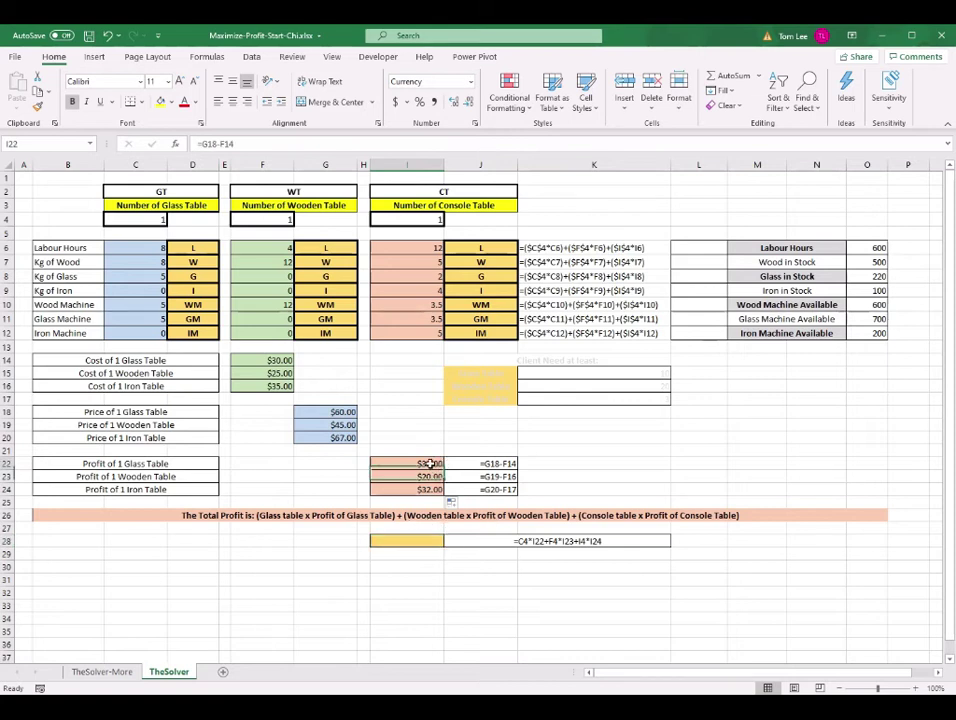
left_click(146, 218)
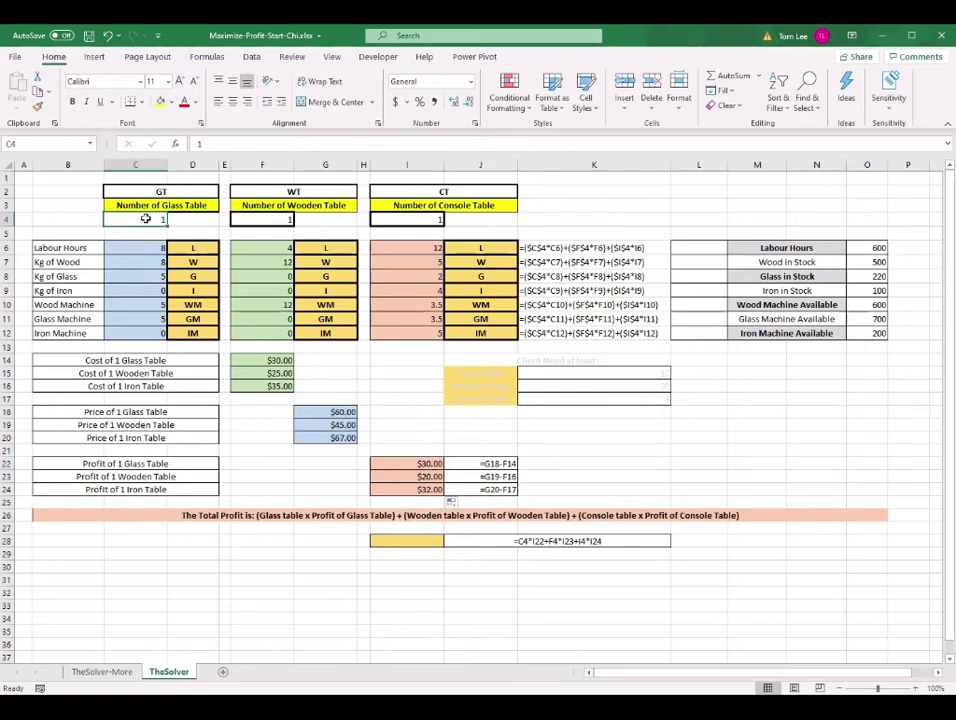
left_click(432, 464)
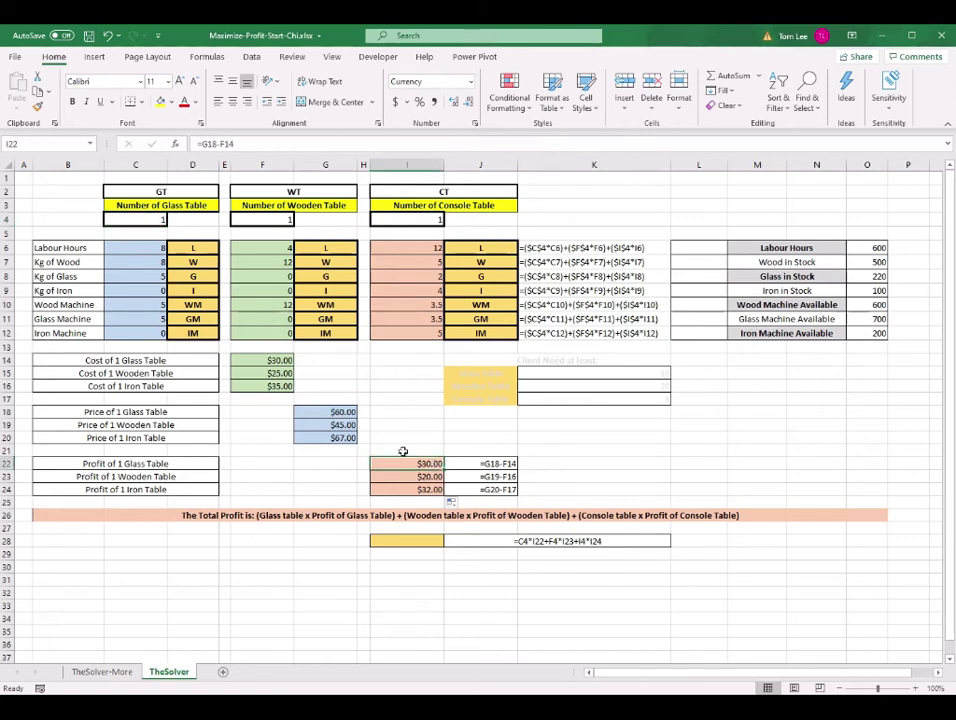
left_click(283, 220)
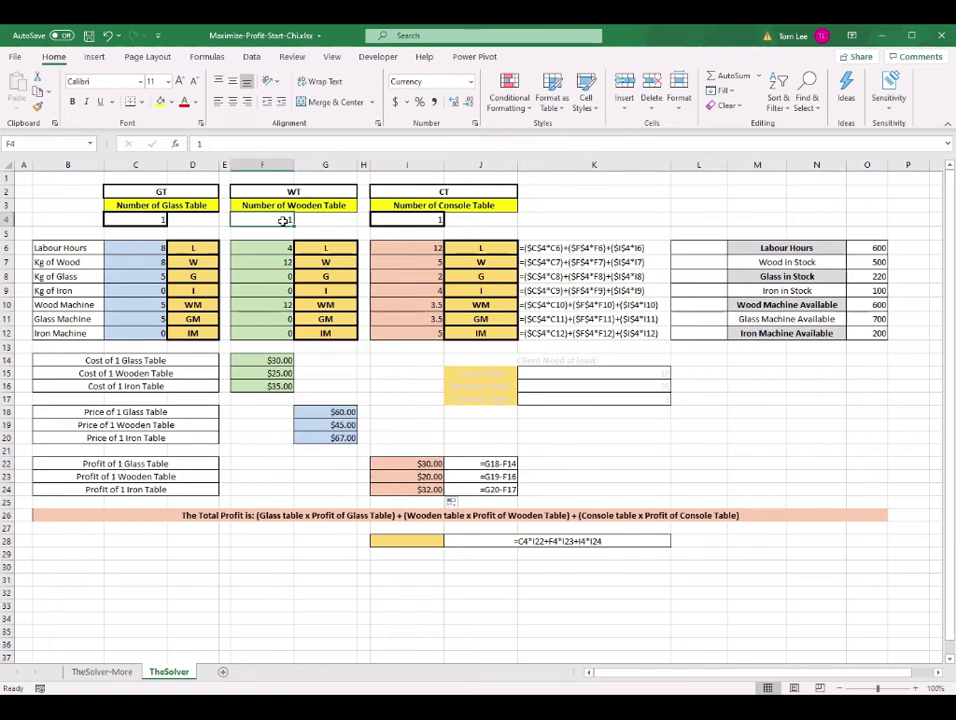
left_click(432, 477)
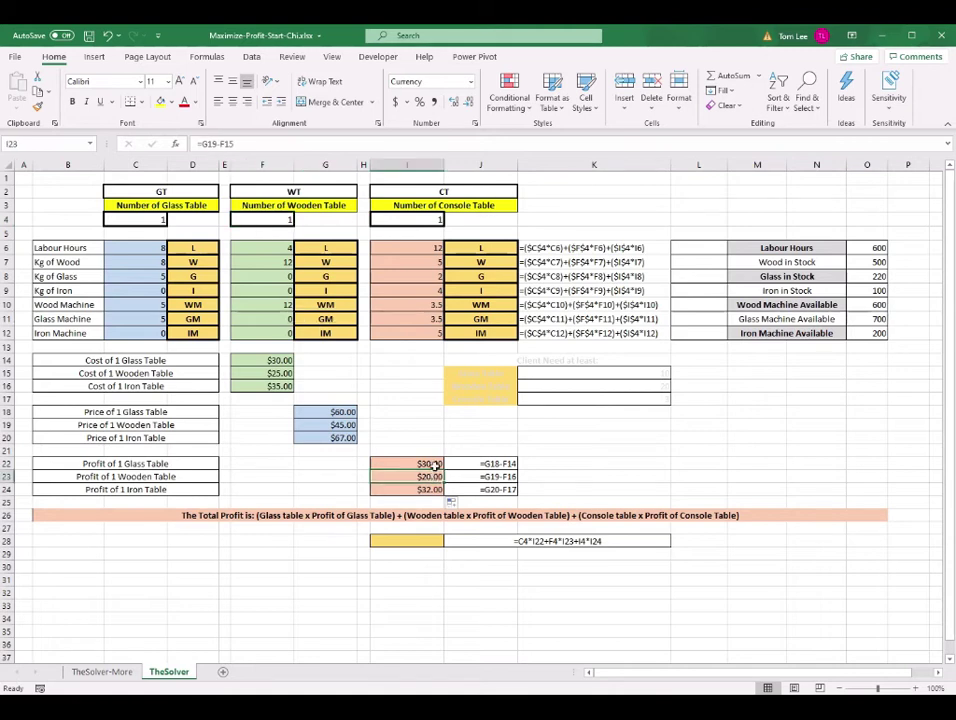
left_click(405, 541)
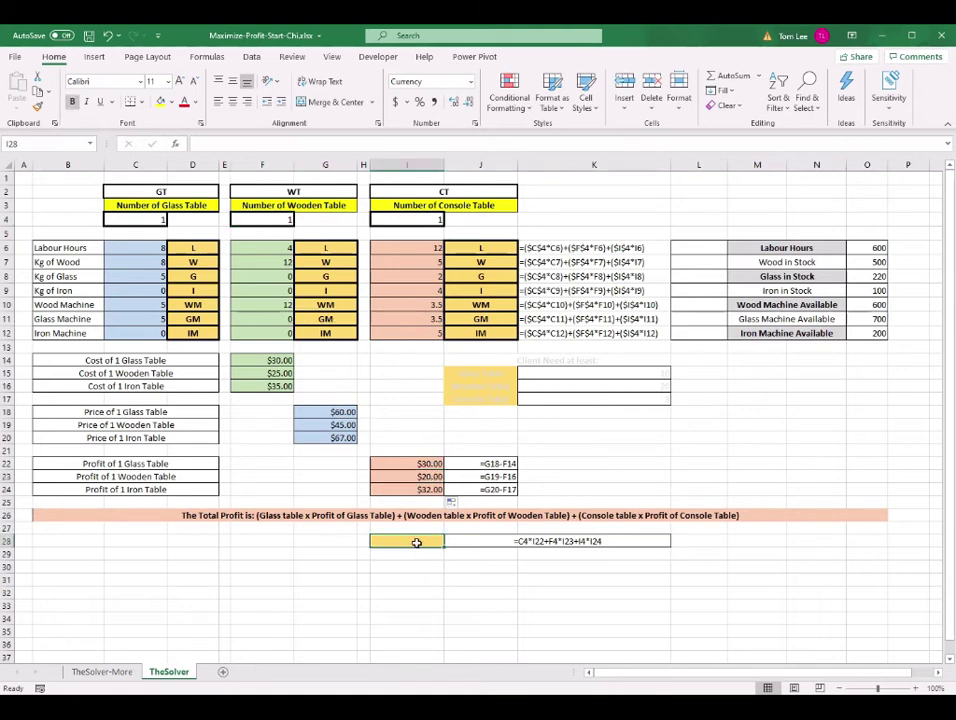
Start I28's total-profit formula with the glass and wooden table terms, =C4*I22+F4*I23.
type("=")
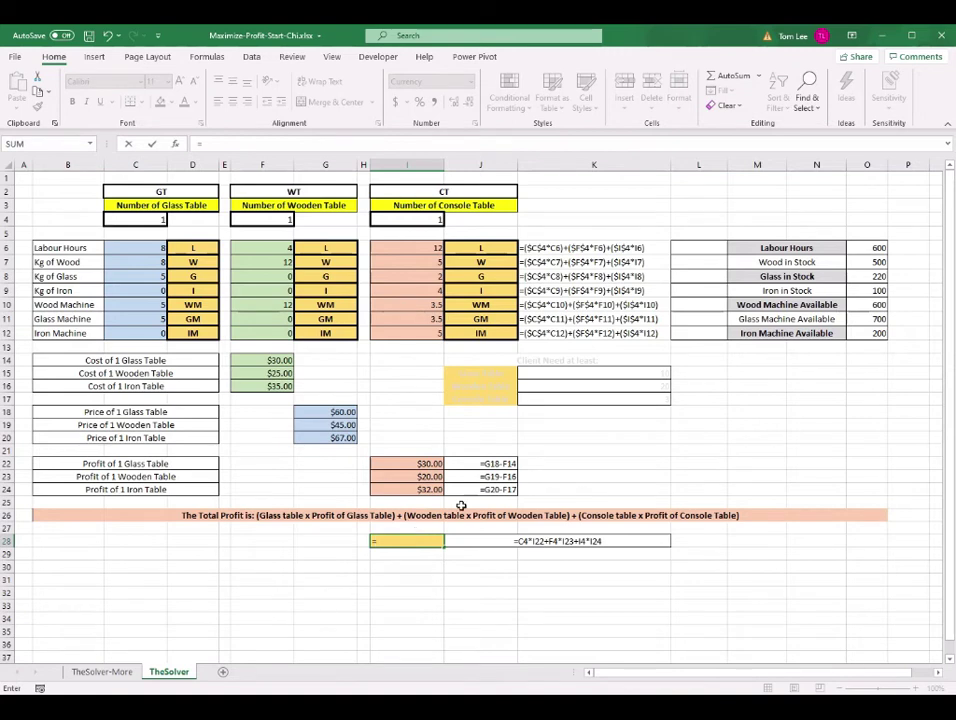
left_click(148, 219)
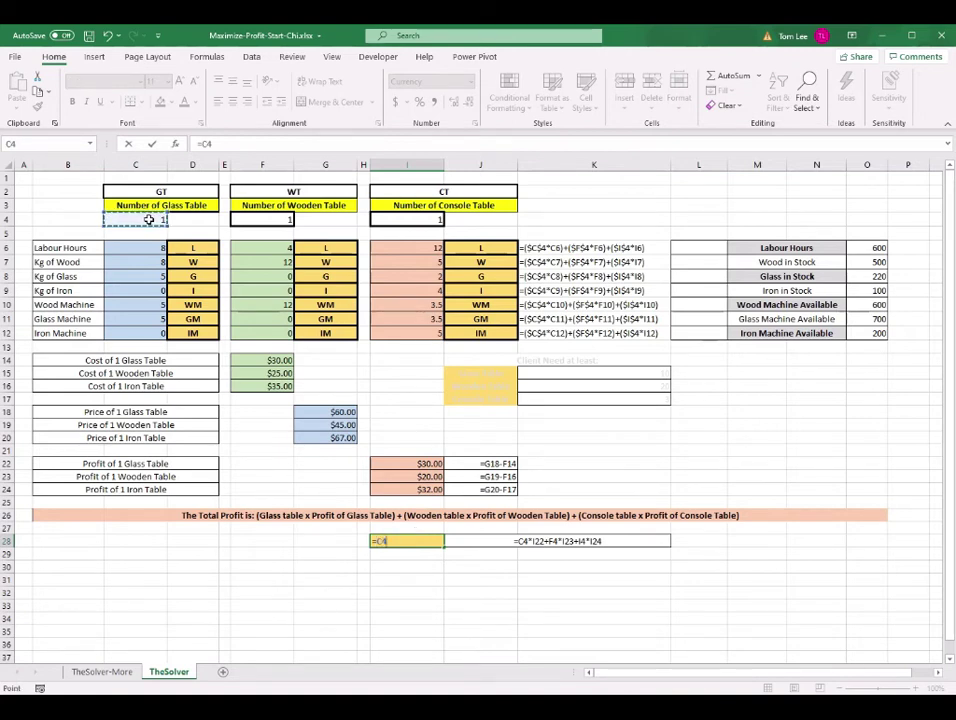
type("*")
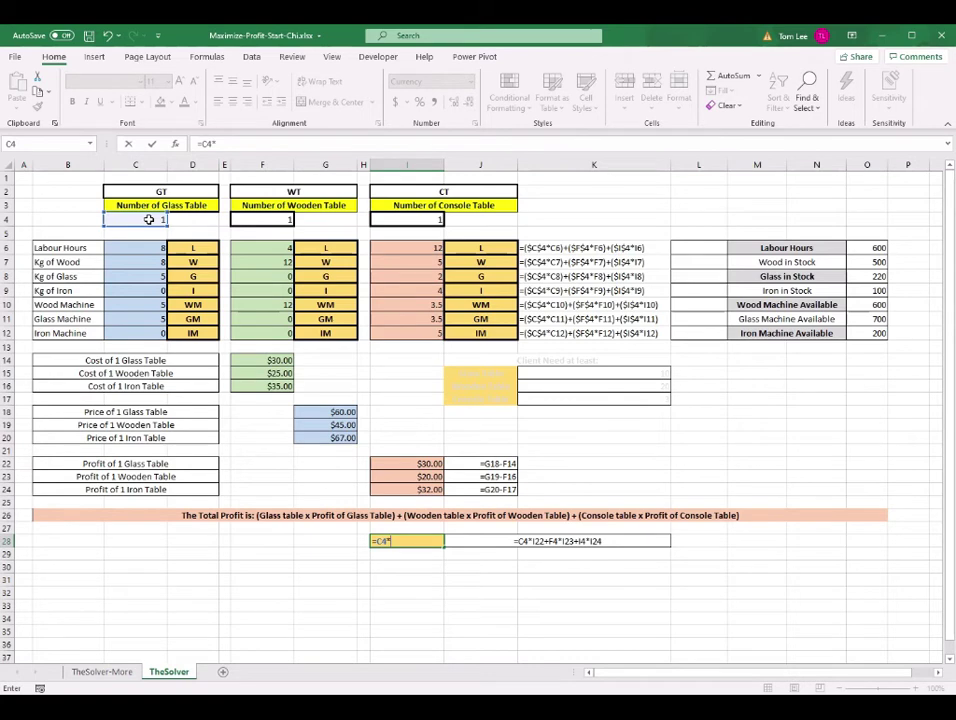
left_click(425, 464)
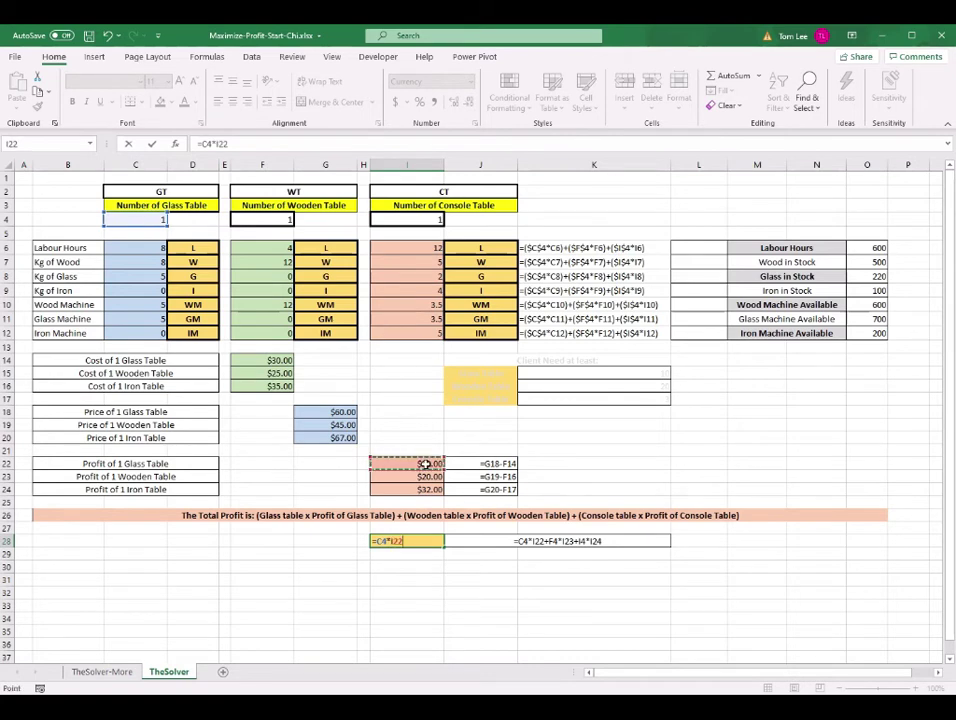
type("+")
left_click(263, 221)
type("*")
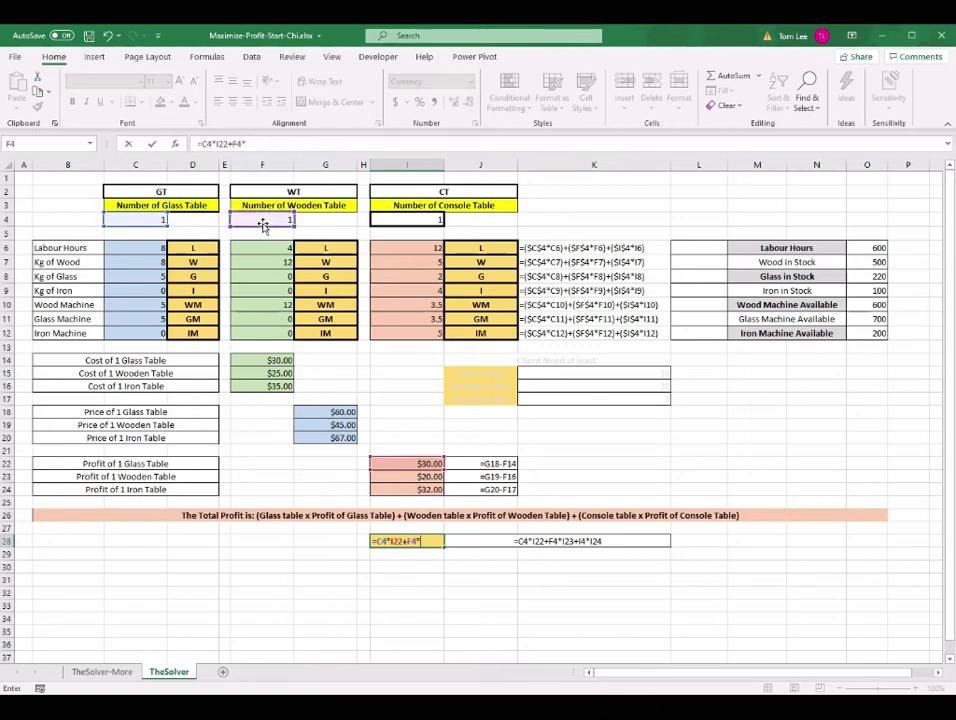
left_click(433, 476)
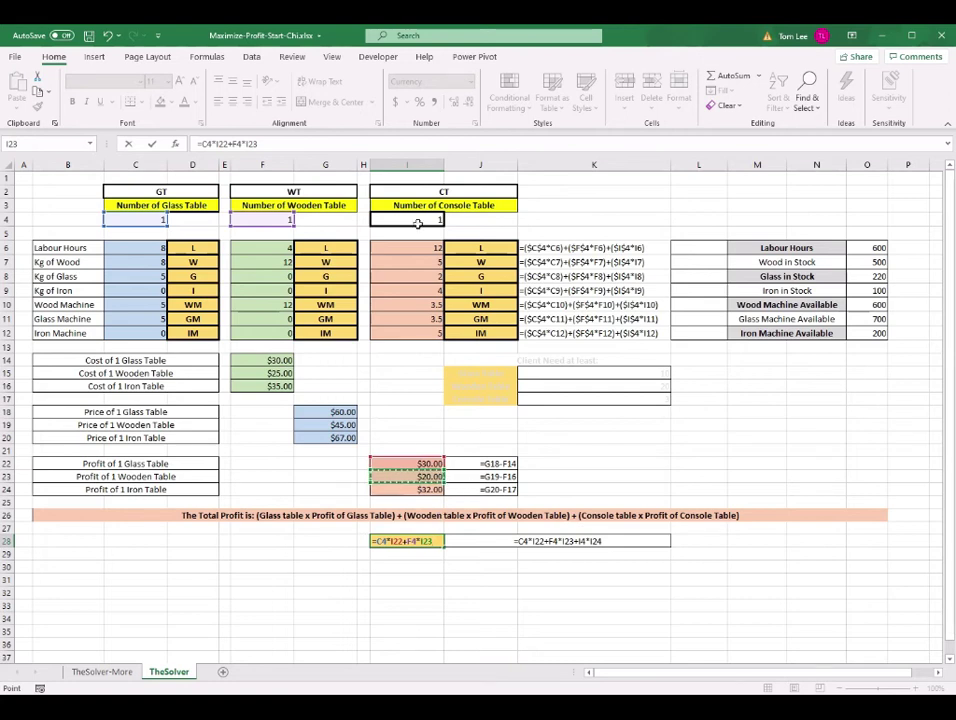
Add the console table term I4*I24 and commit, giving a total profit of $82.00.
type("+")
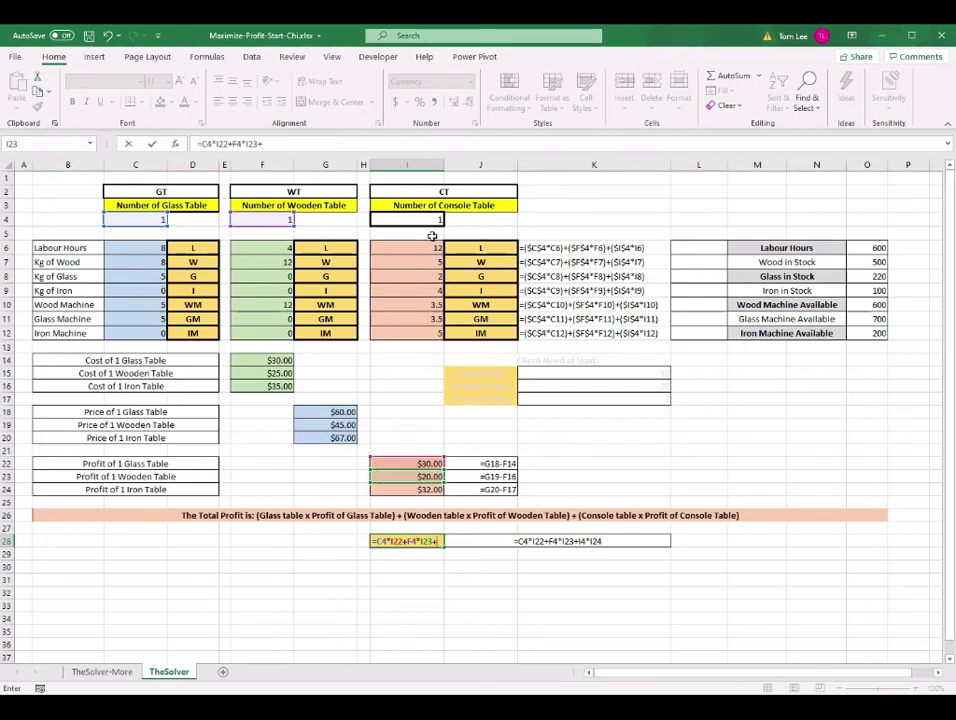
left_click(412, 216)
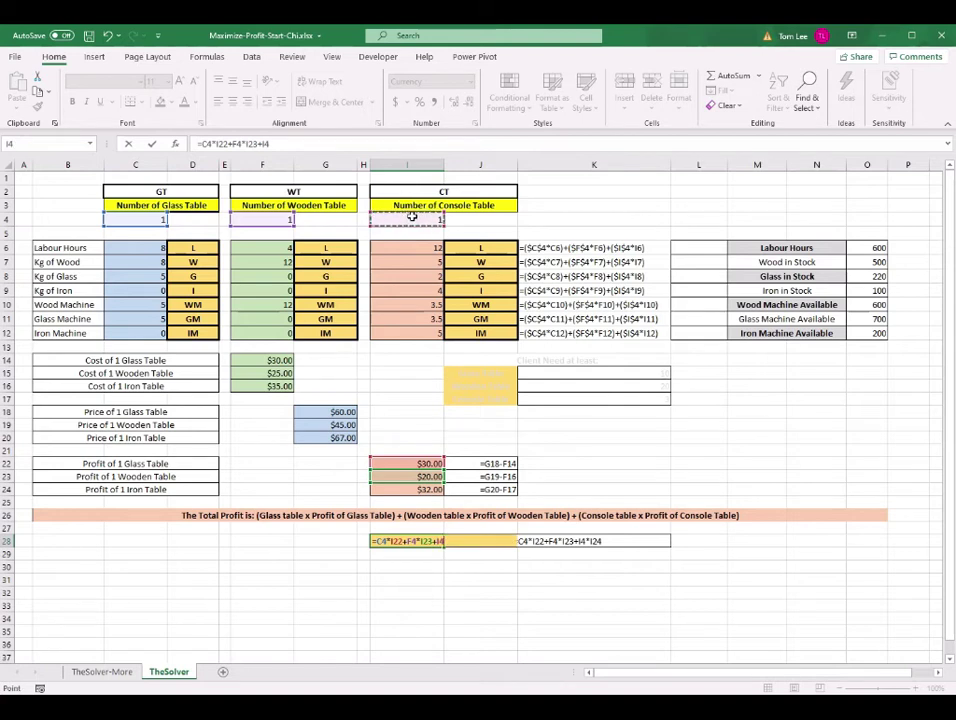
type("*")
left_click(428, 491)
key("Return")
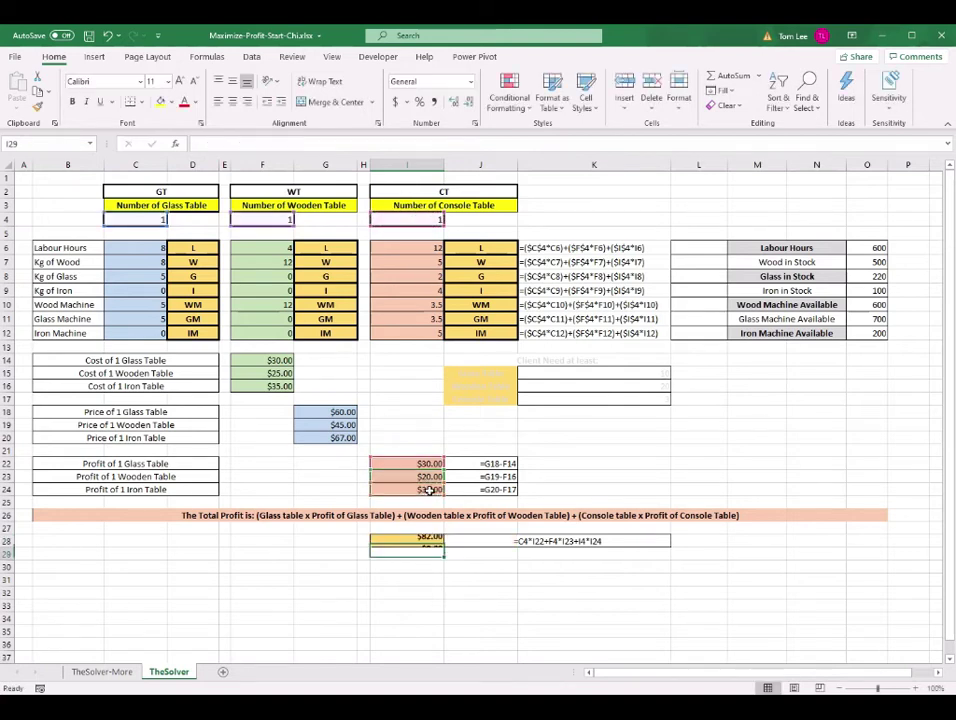
left_click(425, 541)
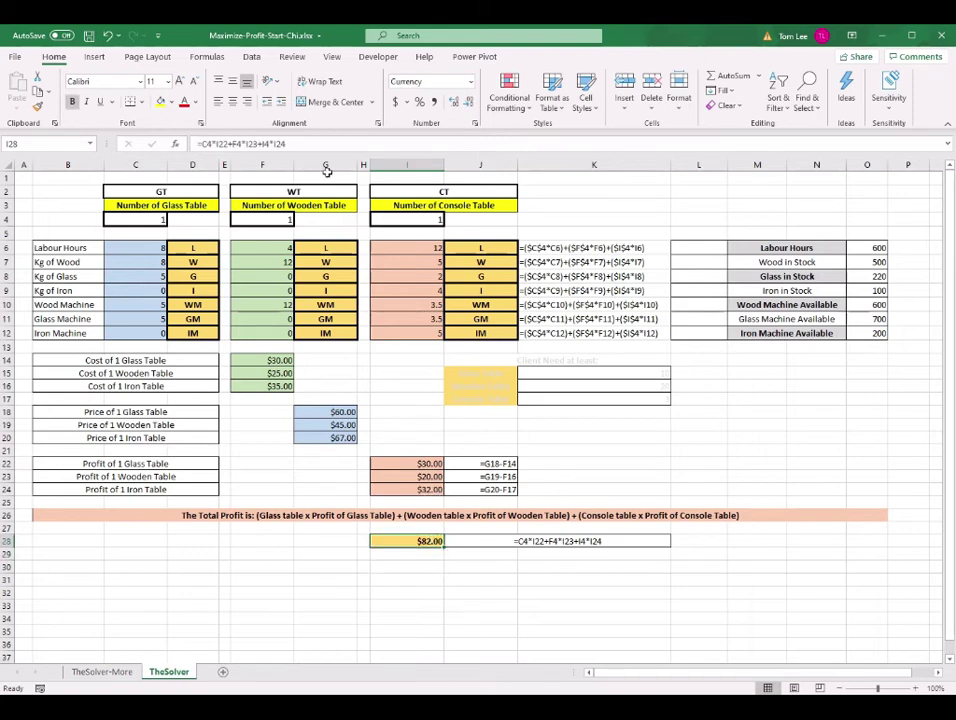
left_click(141, 222)
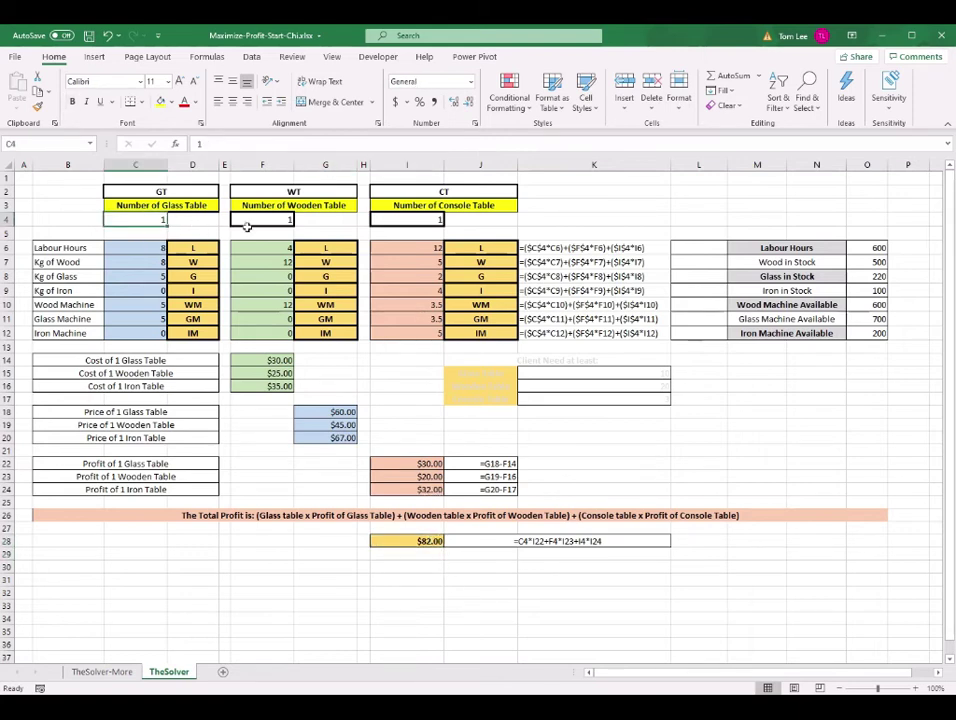
left_click(268, 220)
left_click(436, 219)
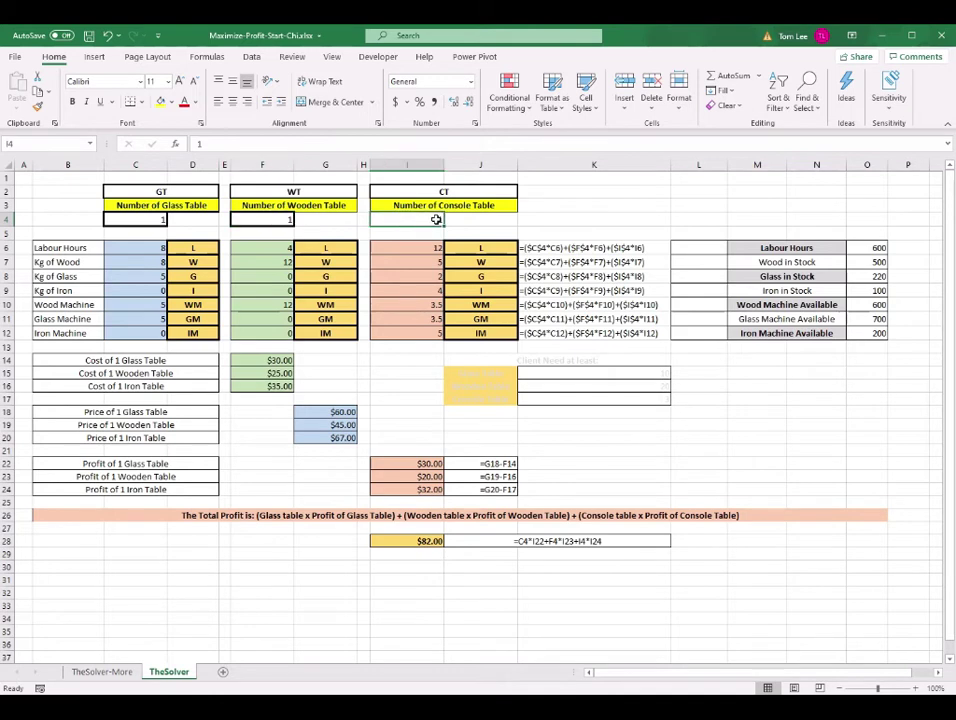
type("1")
key("ctrl+Return")
left_click(437, 545)
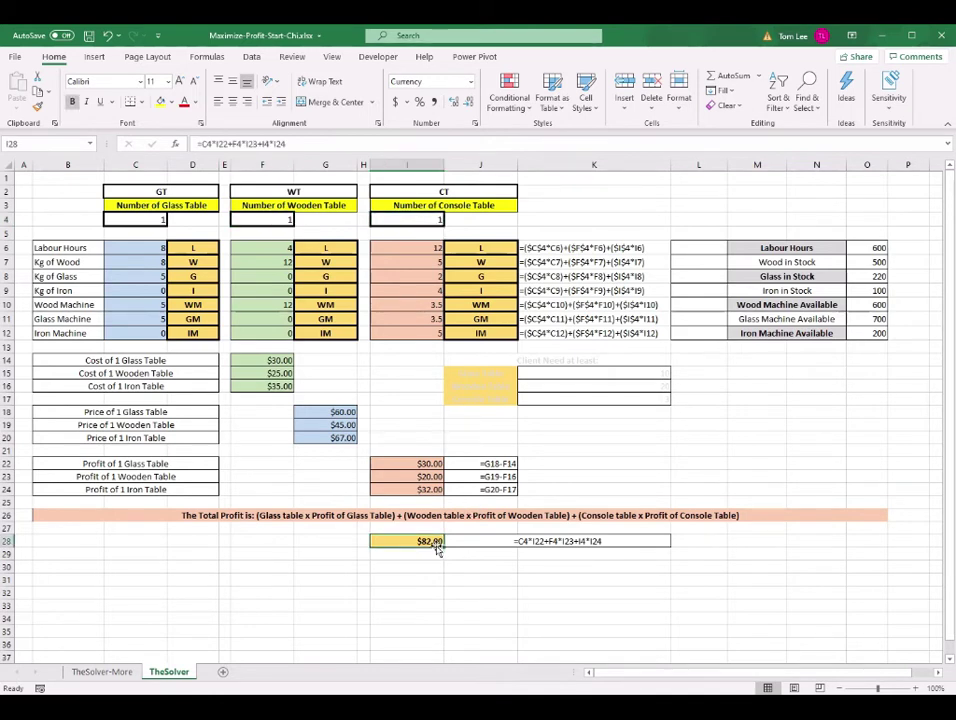
left_click(702, 254)
left_click_drag(702, 248, 704, 331)
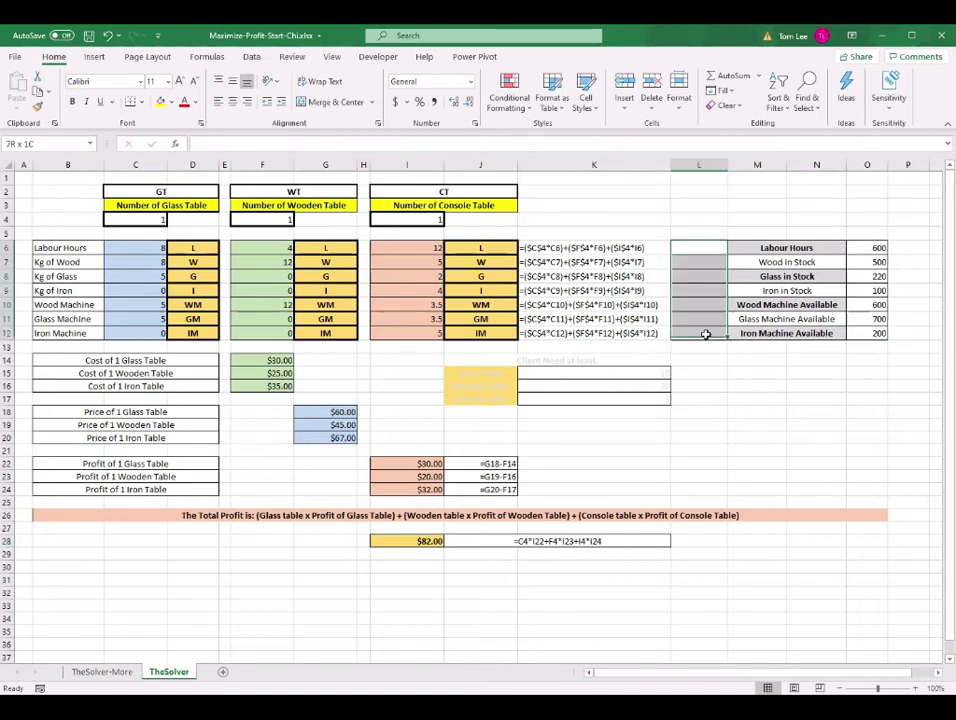
left_click(714, 251)
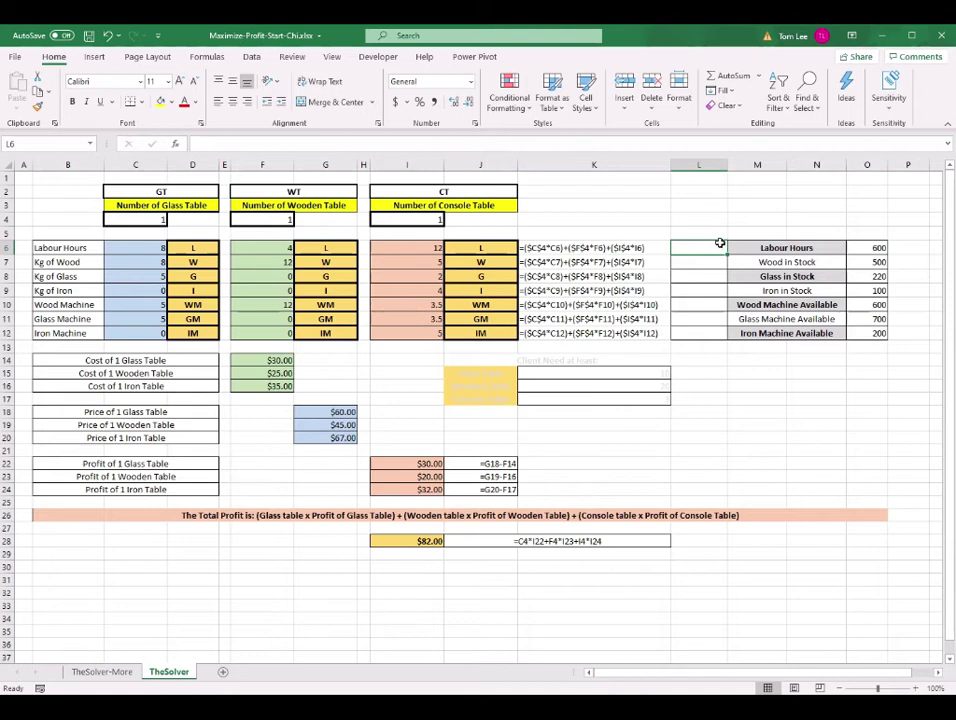
left_click(147, 258)
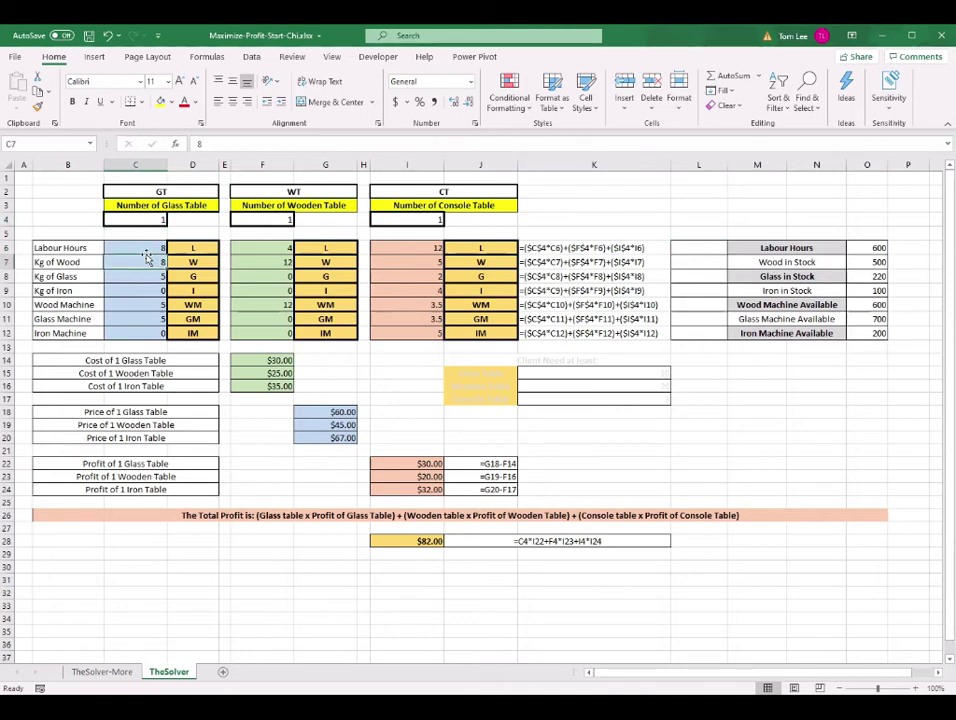
left_click(420, 219)
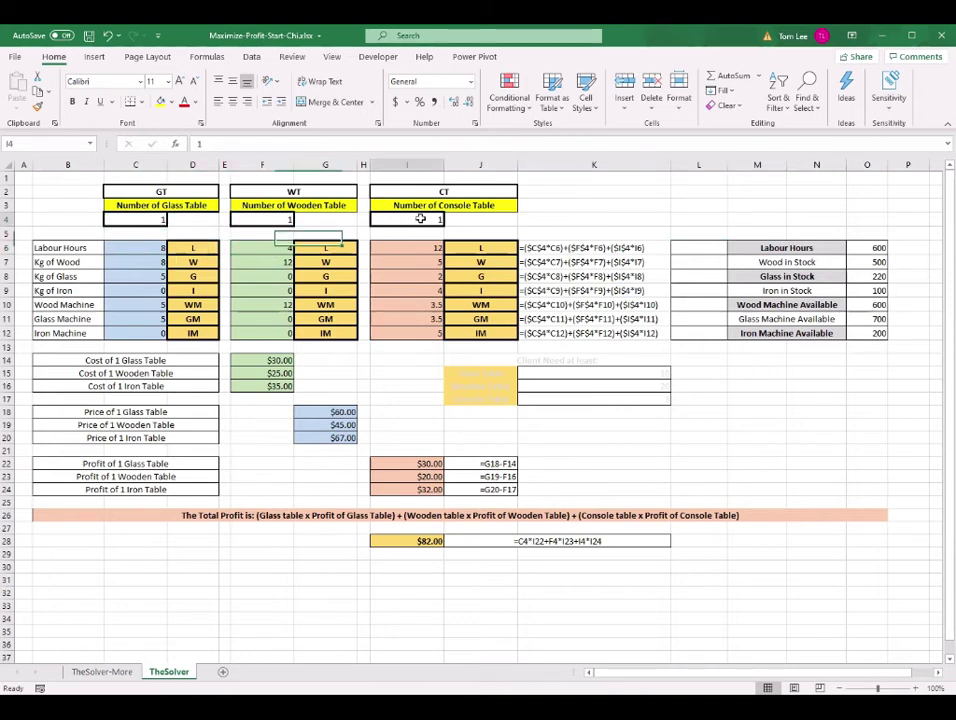
left_click(421, 249)
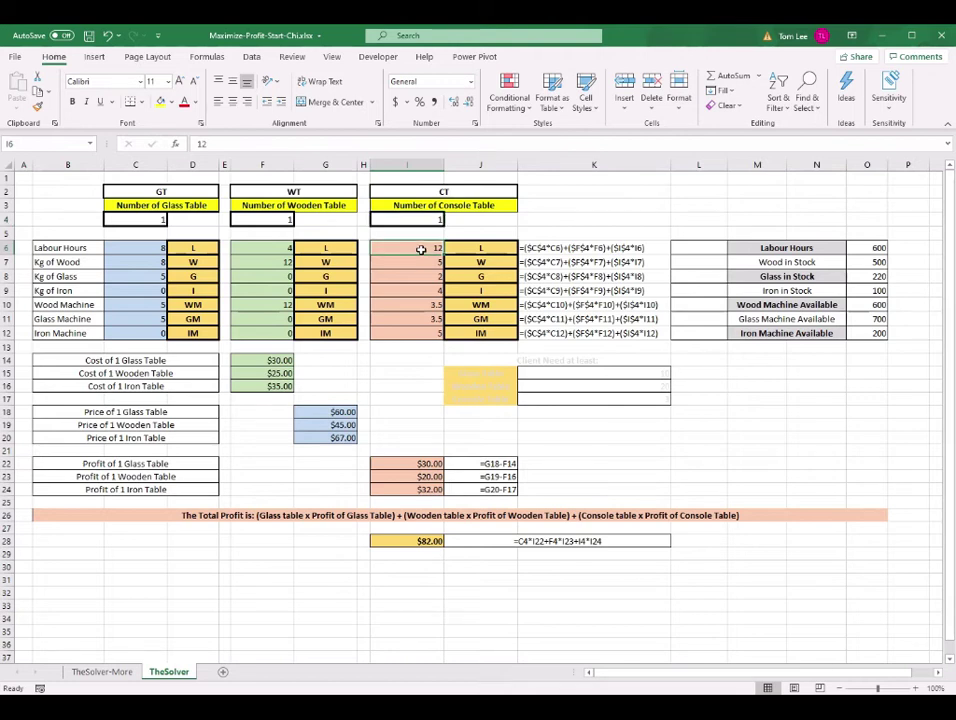
In L6, begin the labour hours formula with the glass and wooden terms, =C4*C6+F4*F6.
left_click(704, 245)
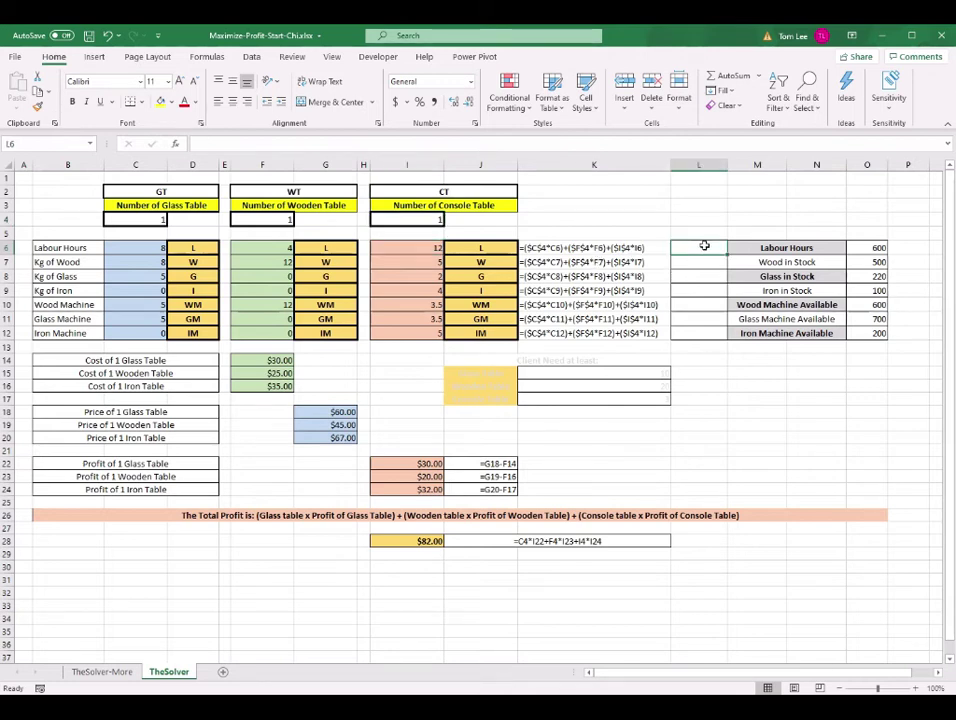
type("=")
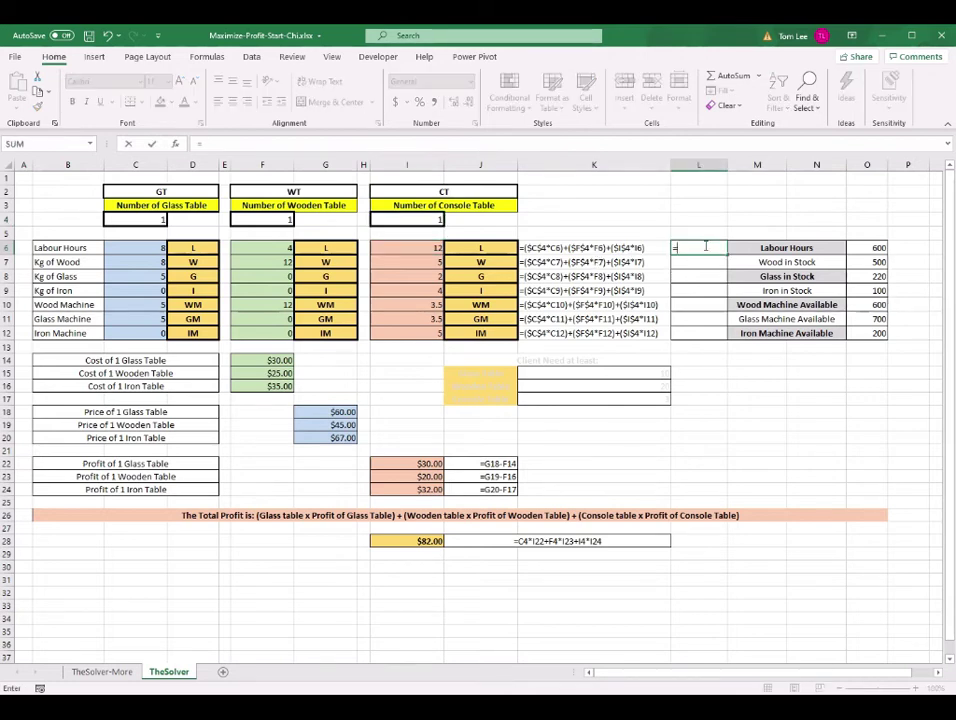
left_click(141, 225)
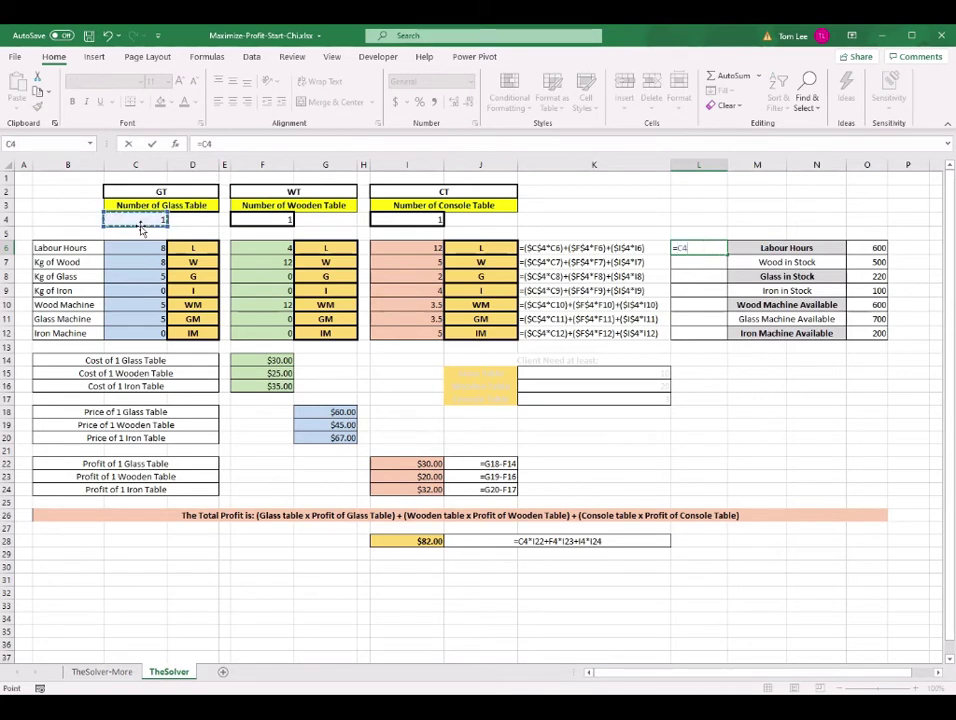
type("*")
left_click(137, 248)
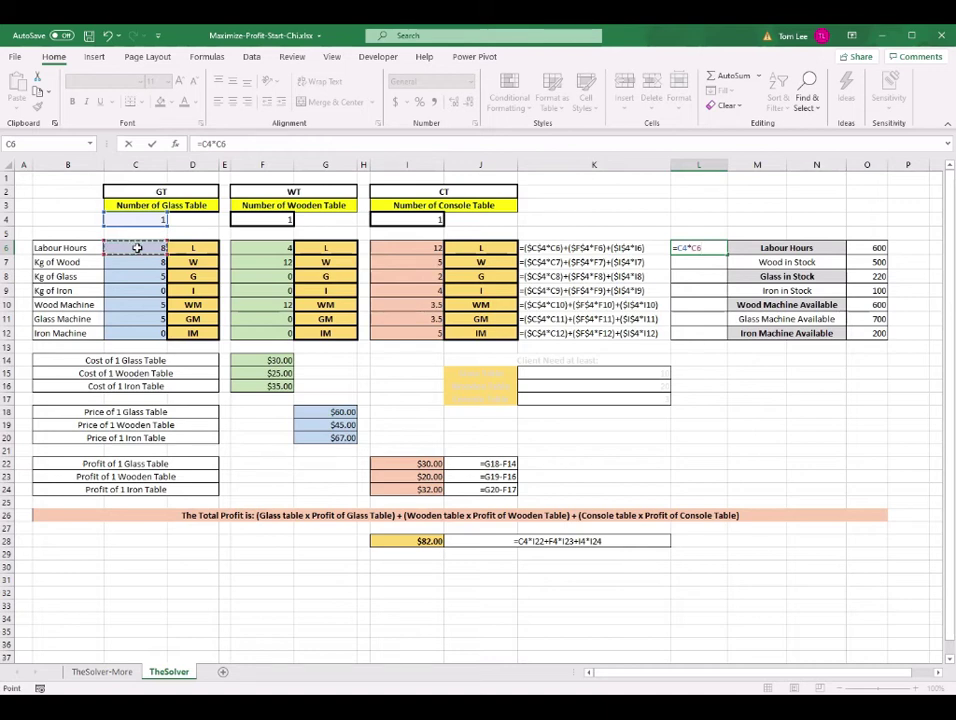
type("+")
left_click(267, 217)
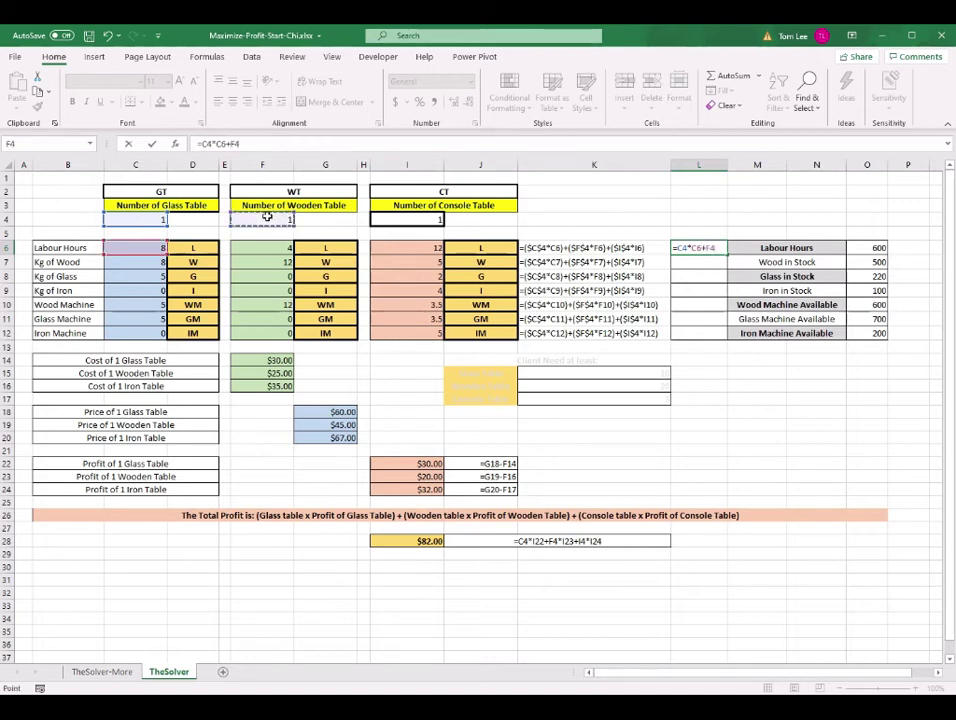
type("*")
left_click(275, 246)
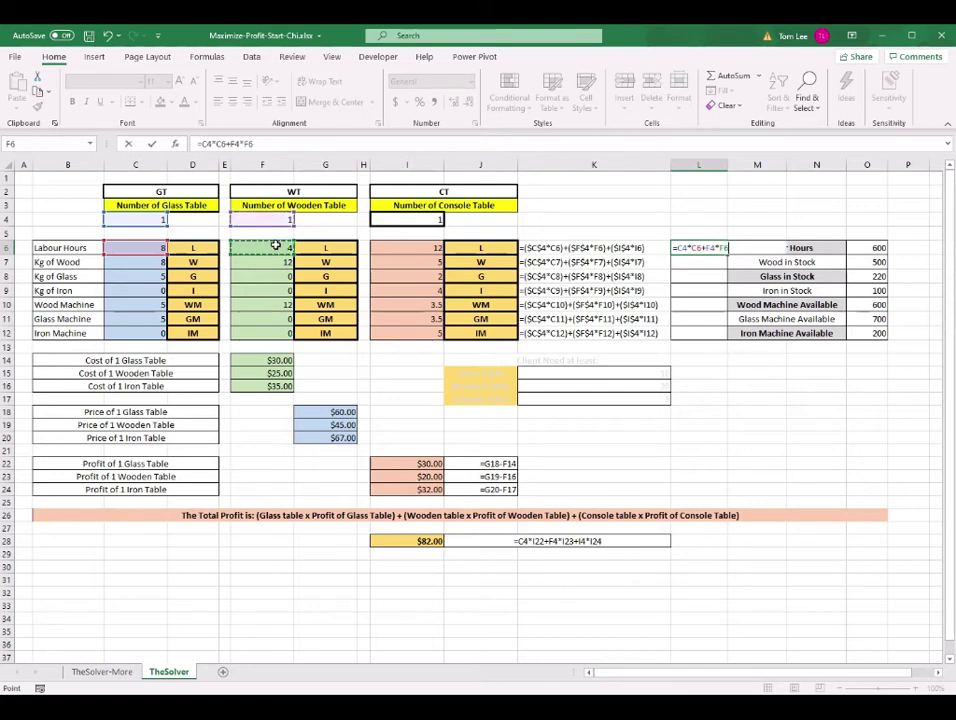
Add the console table term I4*I6 and commit, so L6 shows 24 labour hours.
type("+")
left_click(389, 221)
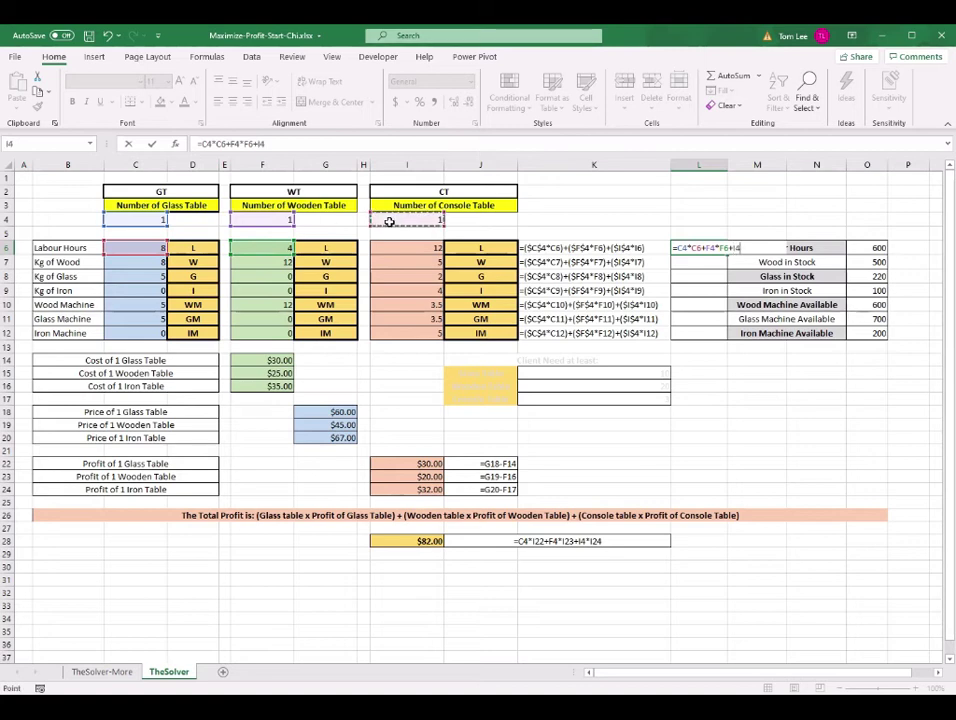
type("*")
left_click(419, 248)
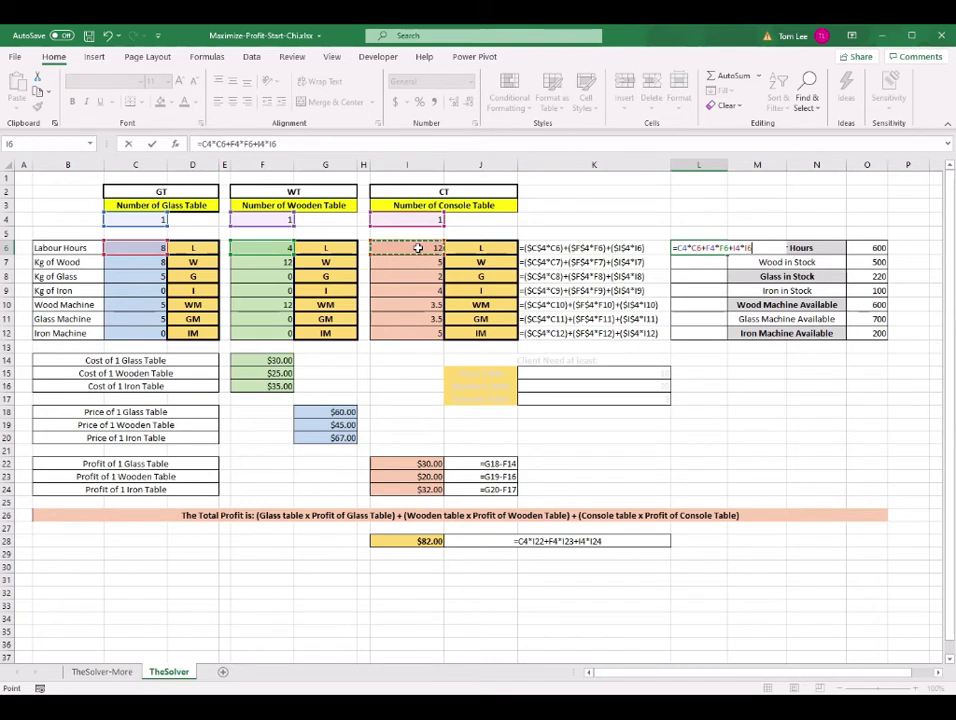
key("Return")
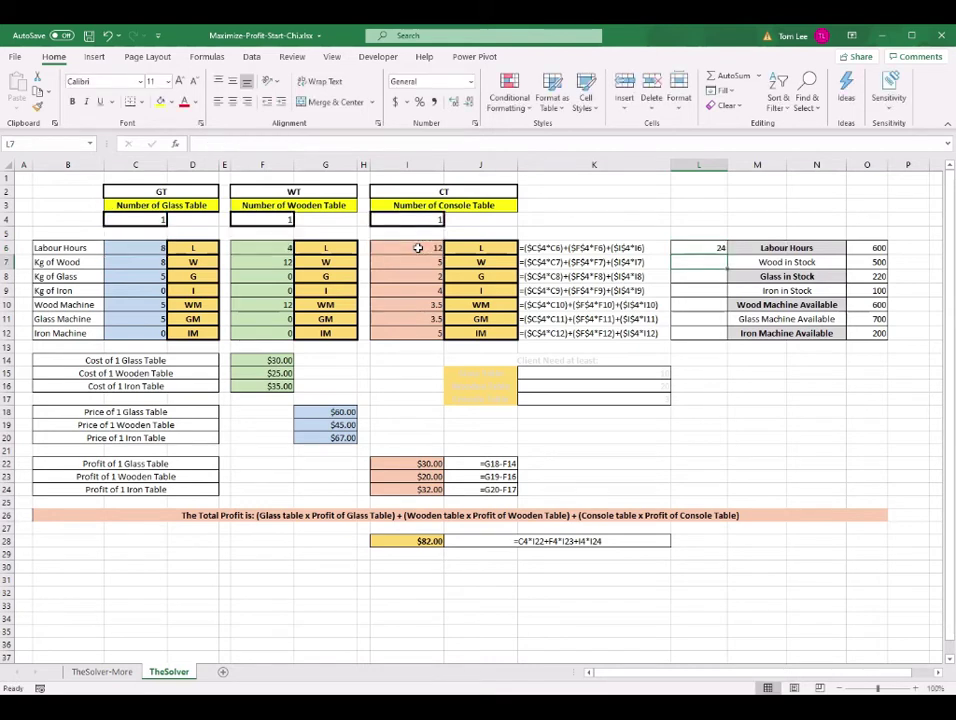
Fill L6's formula down to L12, clear L7:L12 again, and reopen L6's formula for editing.
left_click(700, 252)
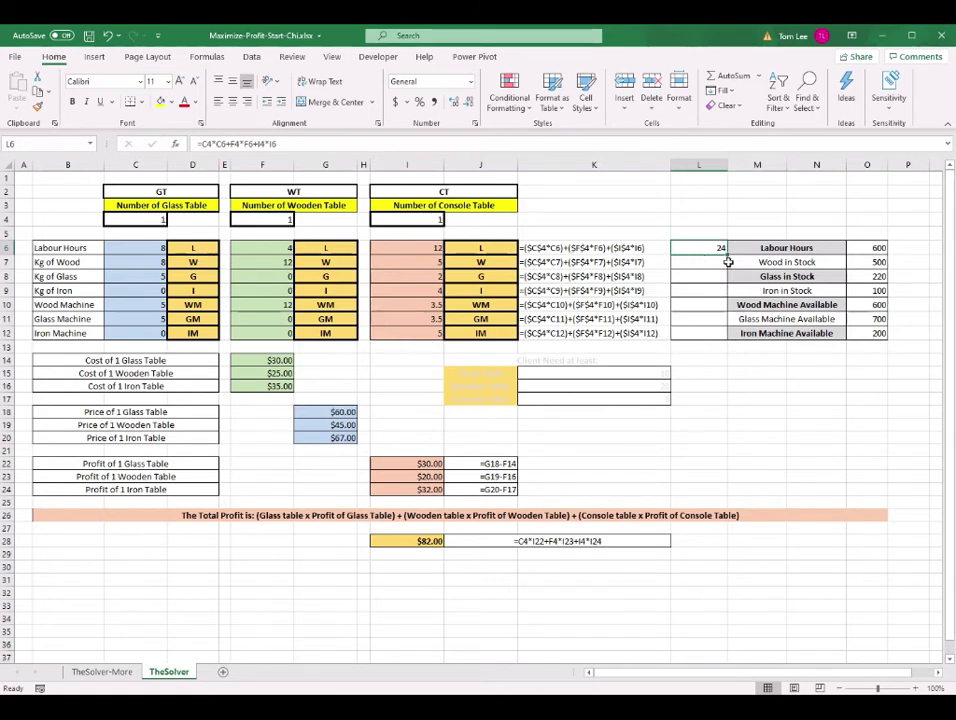
left_click_drag(727, 256, 735, 318)
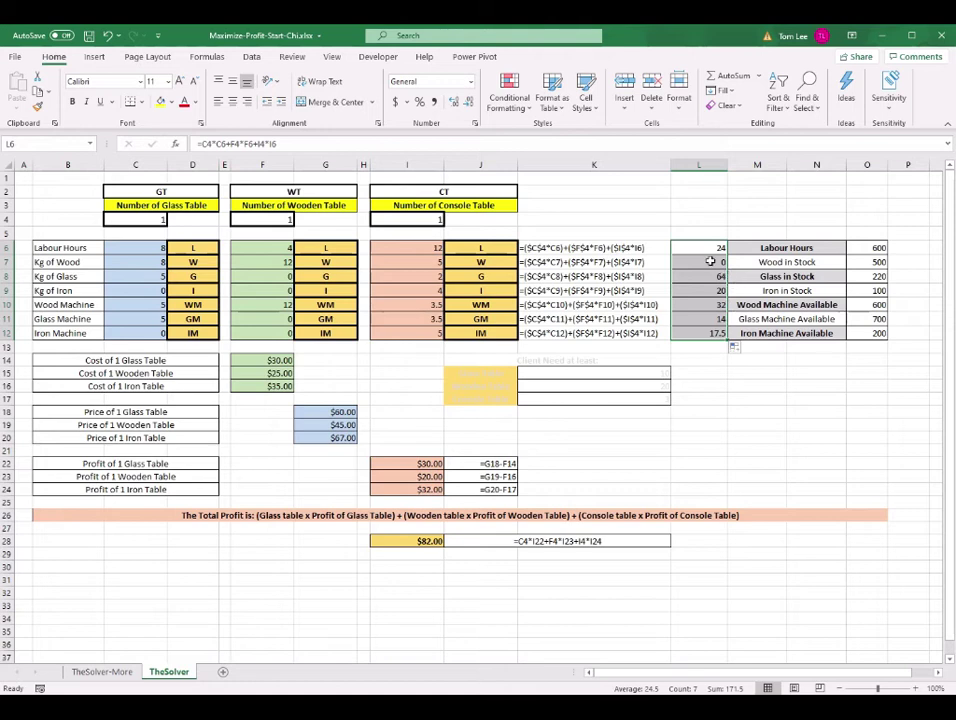
left_click_drag(710, 262, 706, 331)
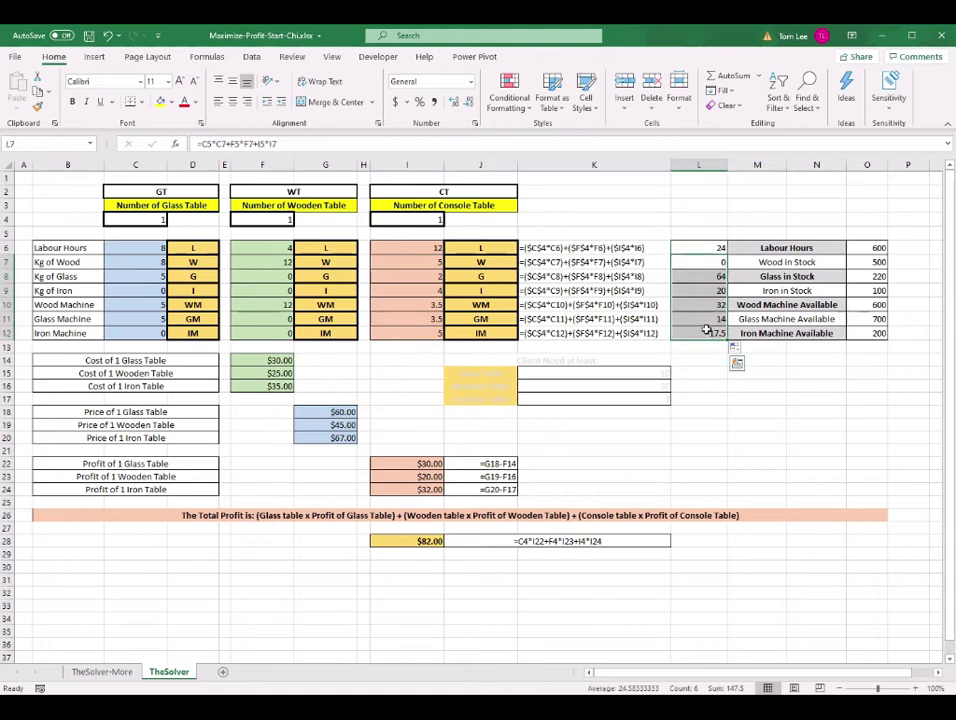
key("Delete")
left_click(711, 244)
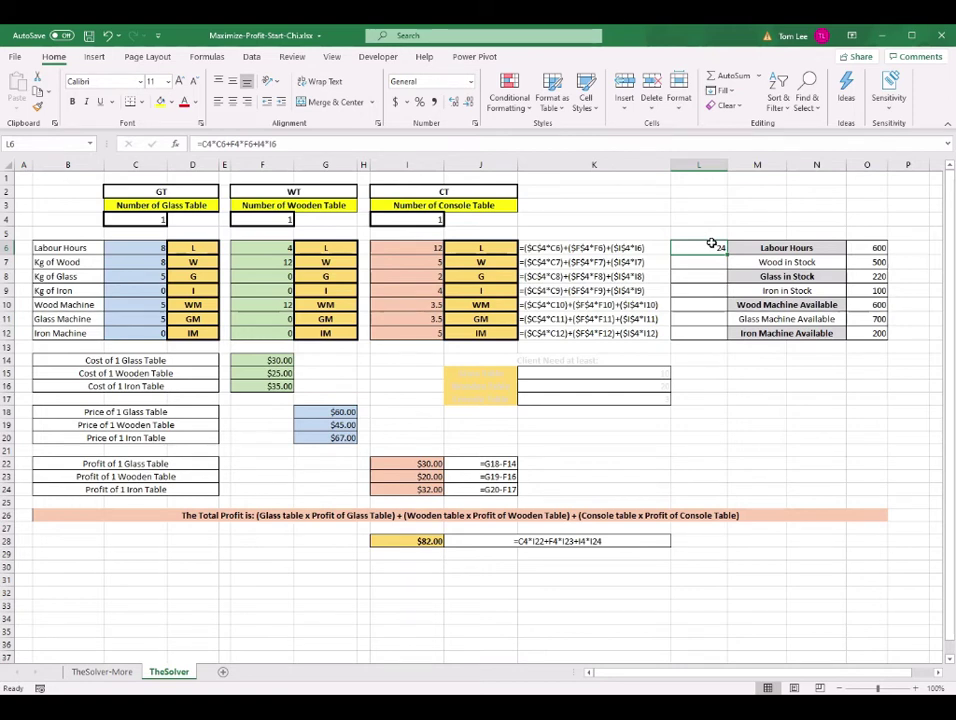
double_click(711, 244)
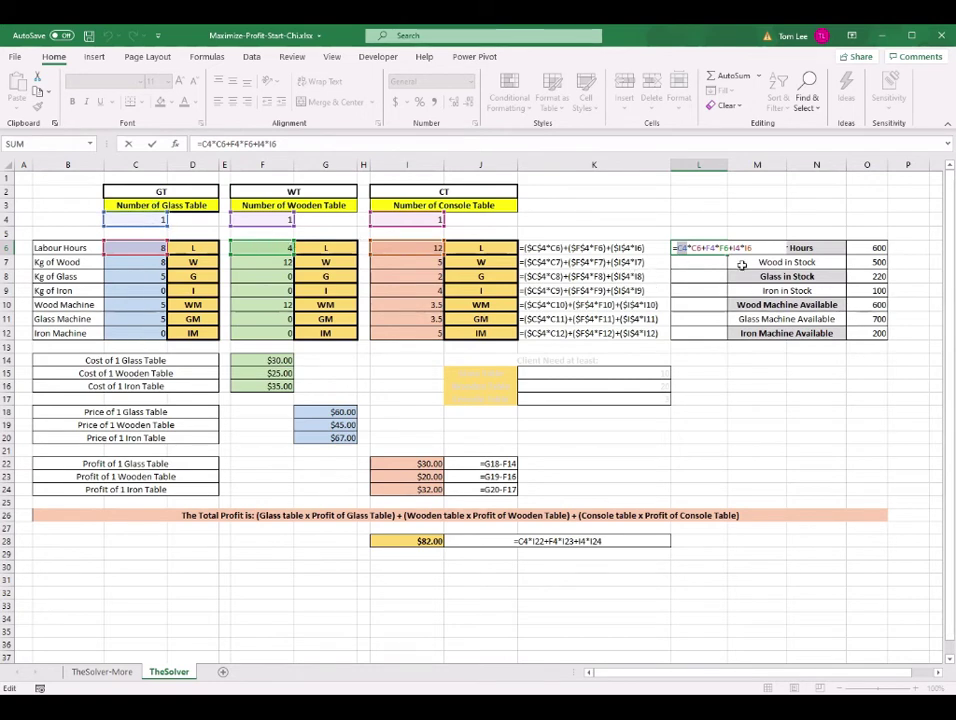
Make the C4, F4 and I4 references in the L6 resource-usage formula absolute.
key("F4")
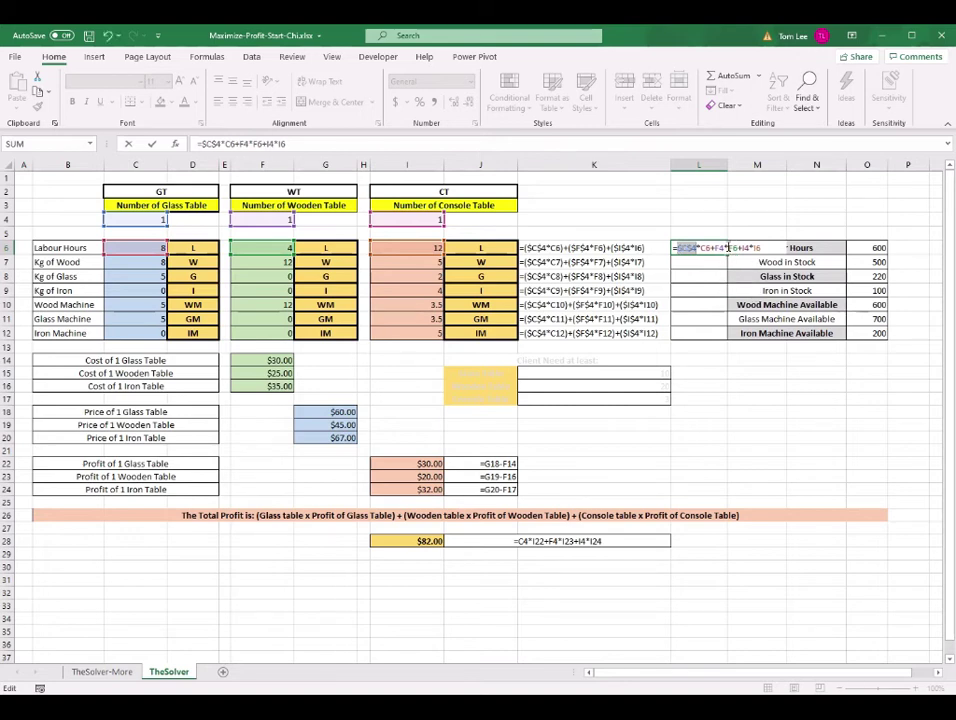
double_click(722, 247)
key("F4")
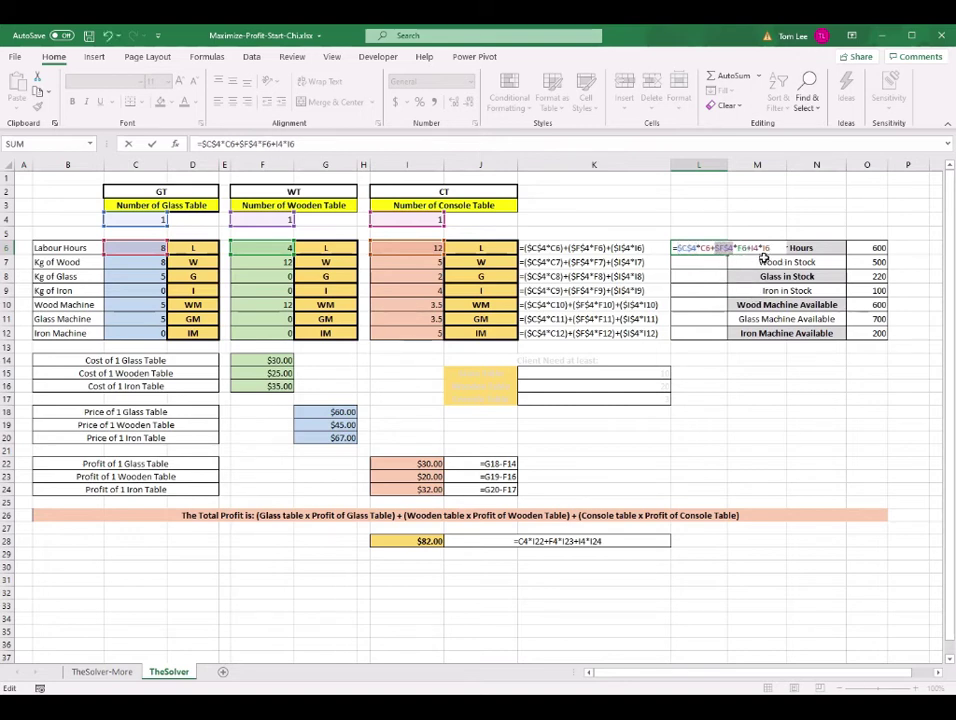
left_click(757, 247)
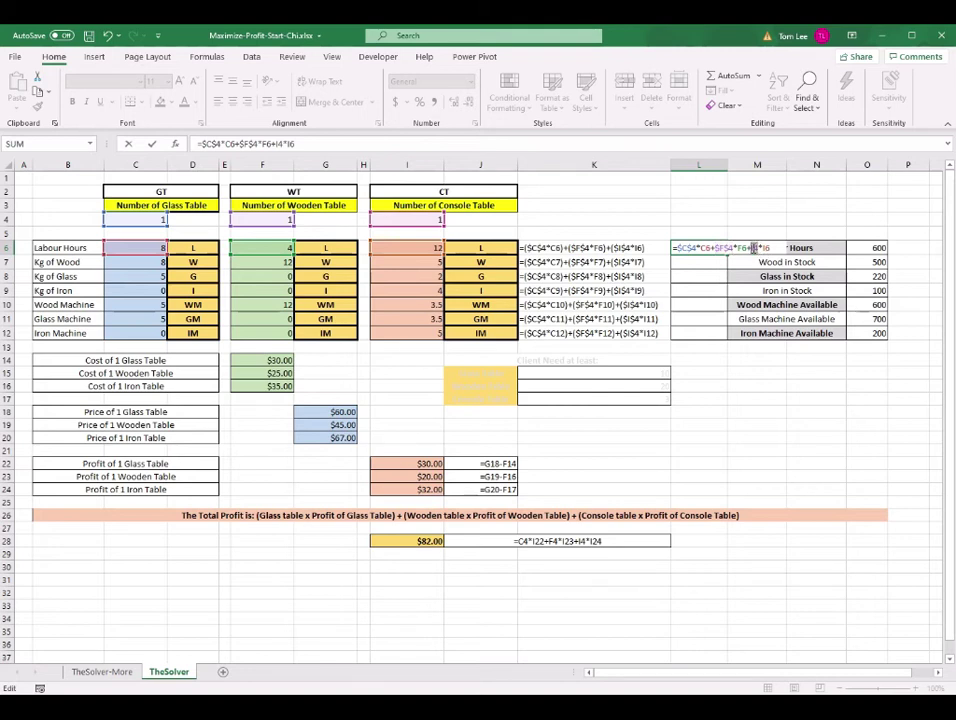
key("F4")
left_click(724, 247)
key("Return")
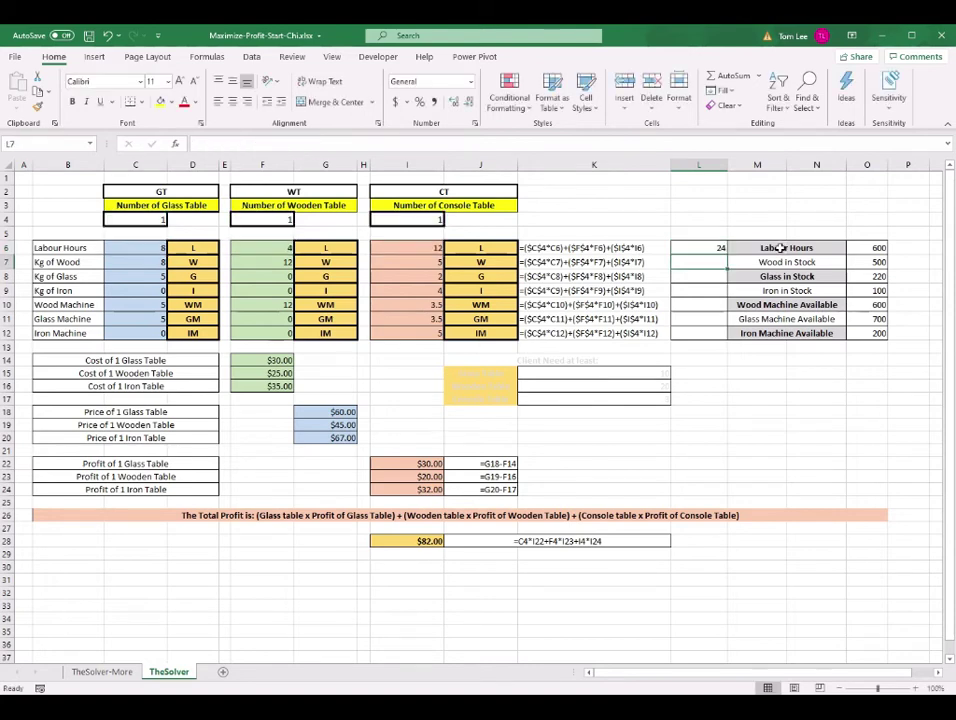
Copy the L6 formula down through L12, giving 24, 25, 7, 4, 20.5, 8.5 and 5.
left_click(590, 250)
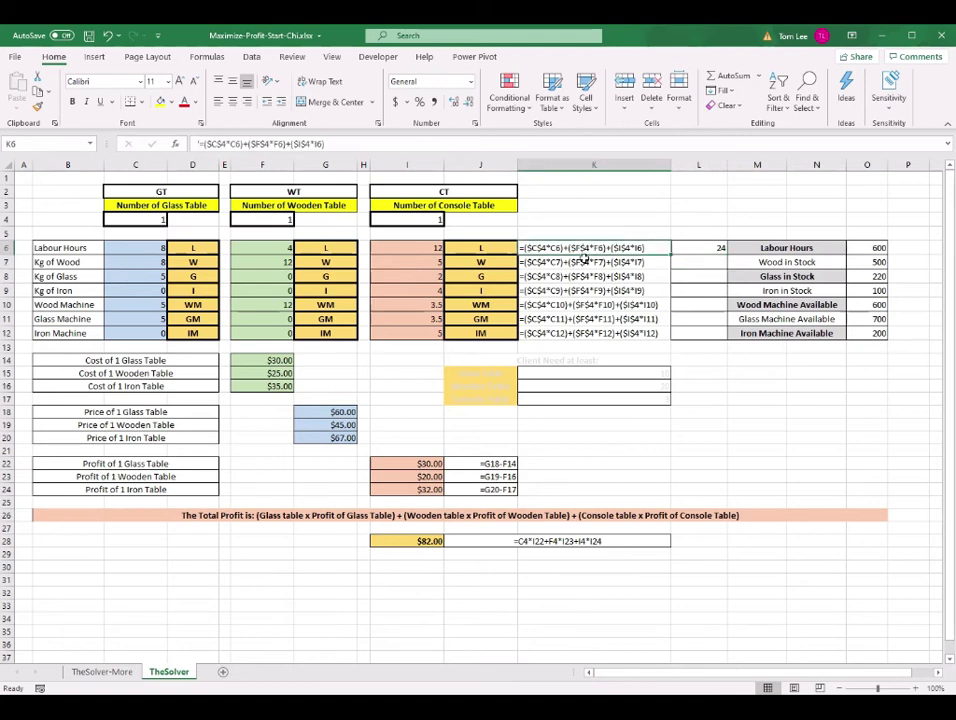
left_click(706, 250)
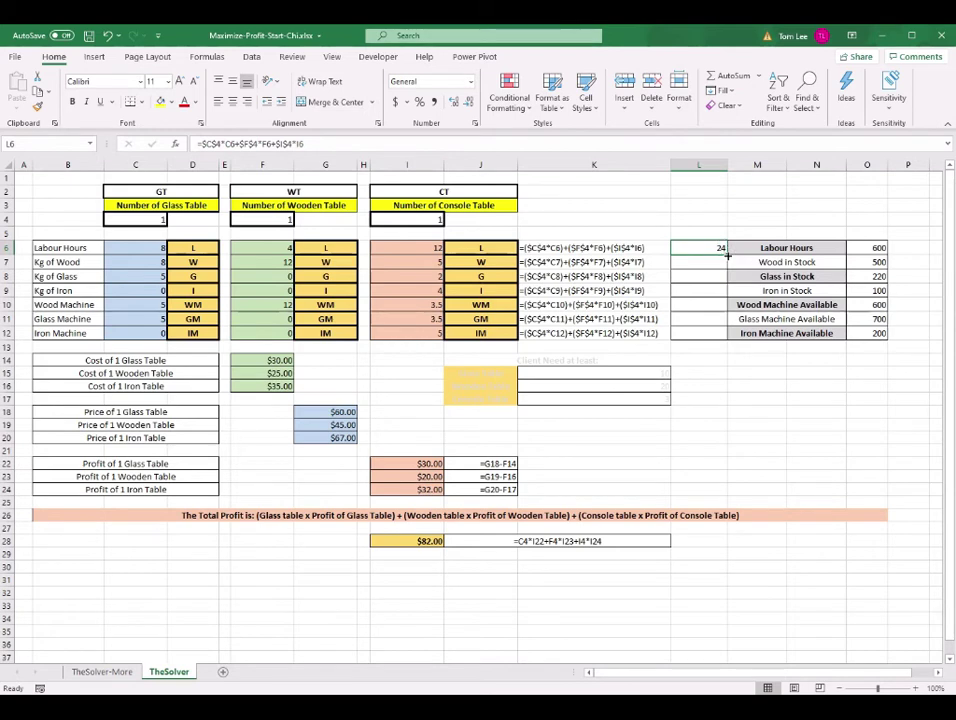
left_click_drag(728, 255, 724, 342)
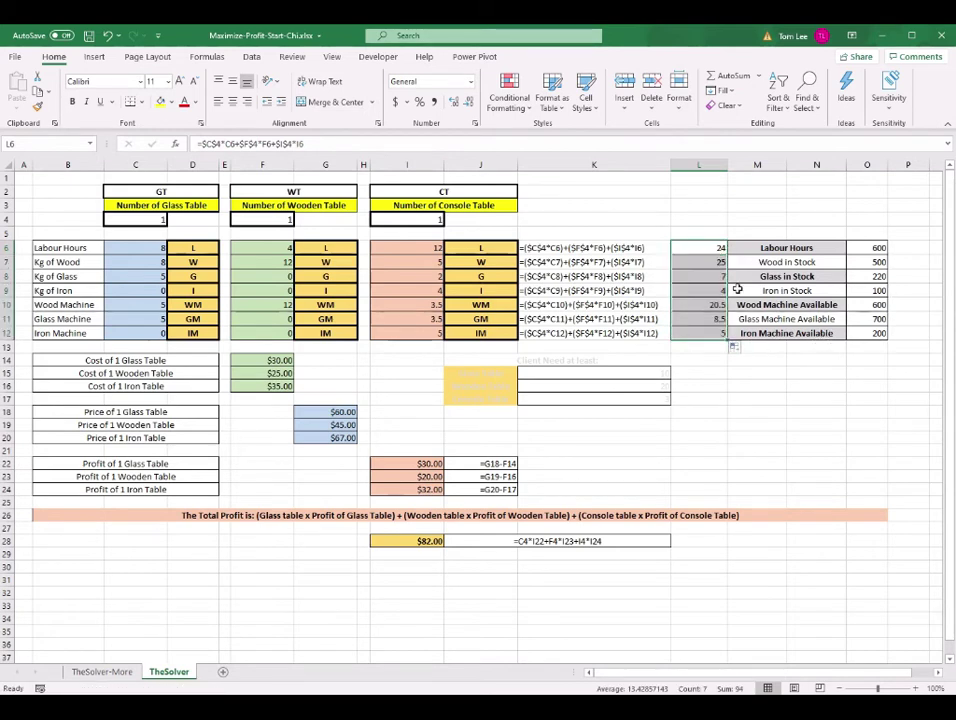
left_click(708, 266)
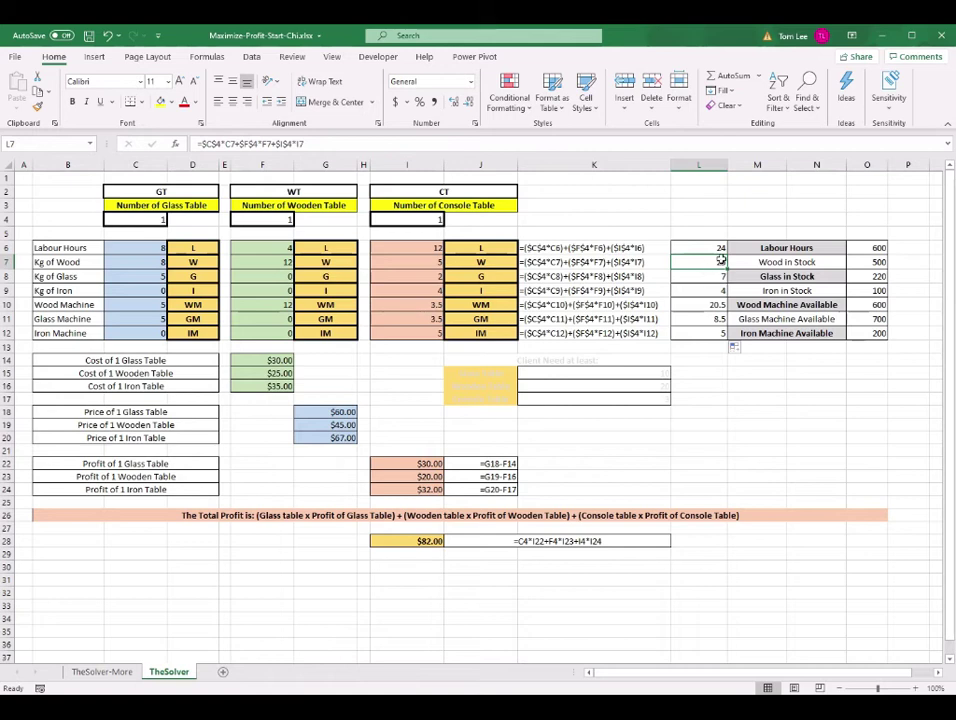
left_click(708, 276)
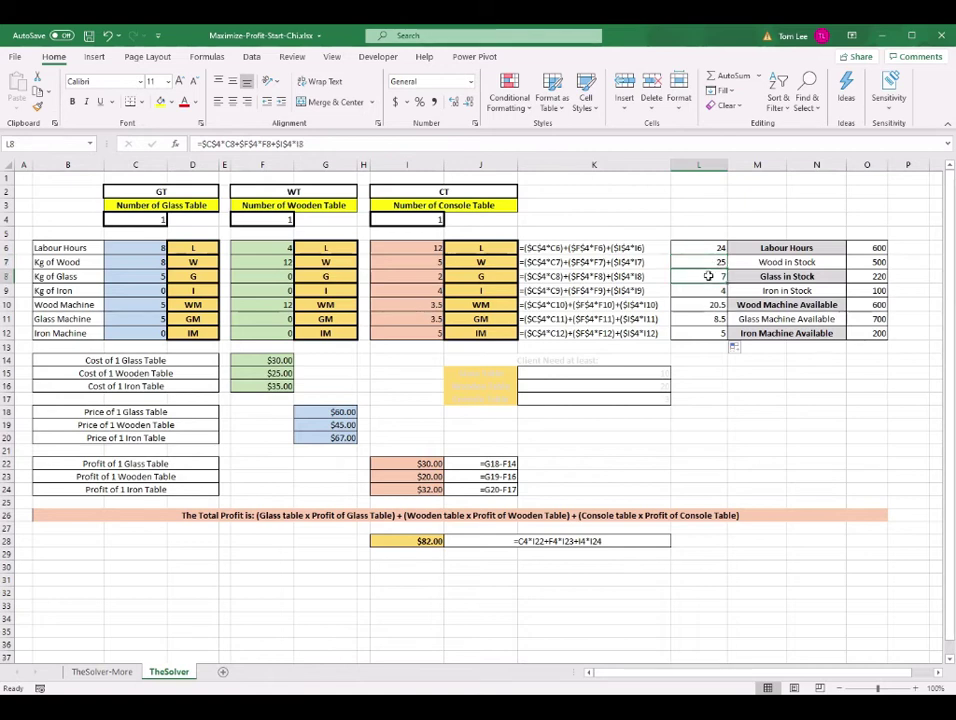
left_click(710, 290)
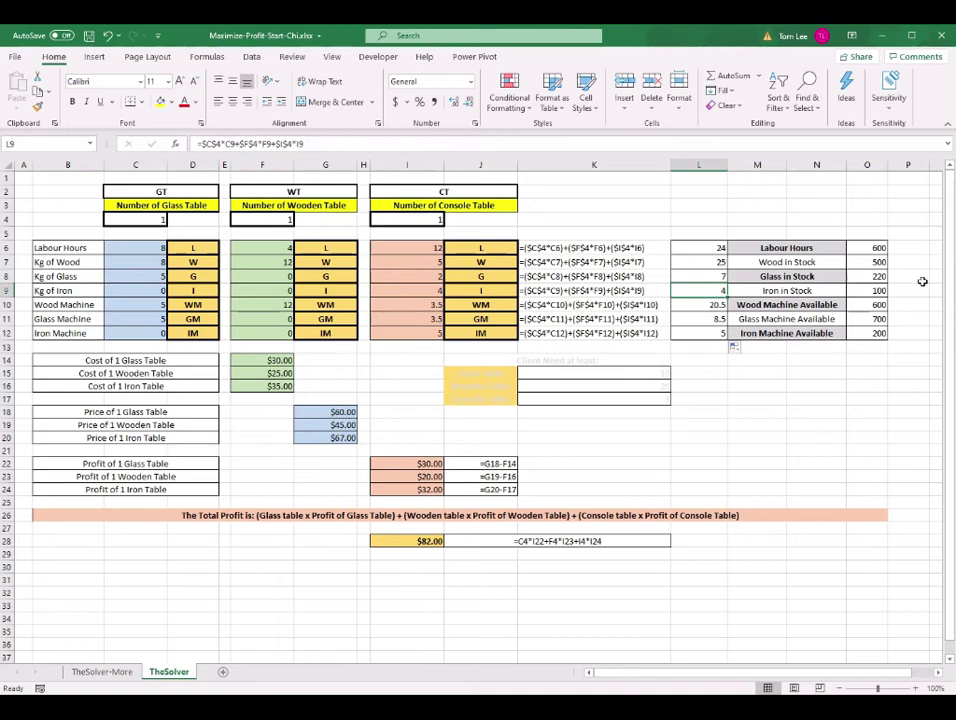
left_click(718, 249)
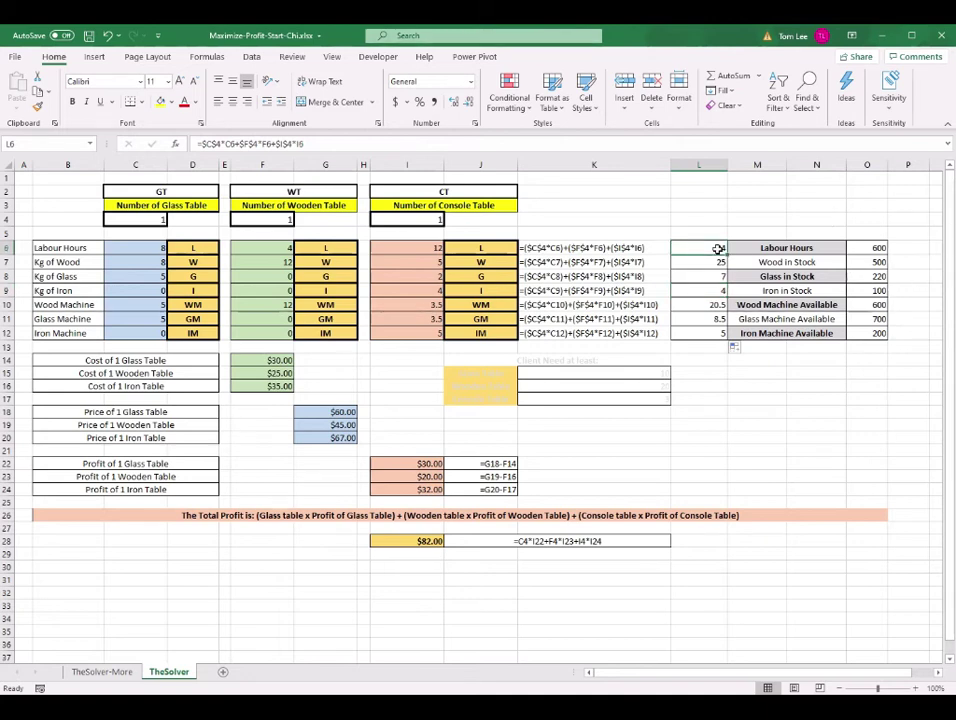
left_click(881, 249)
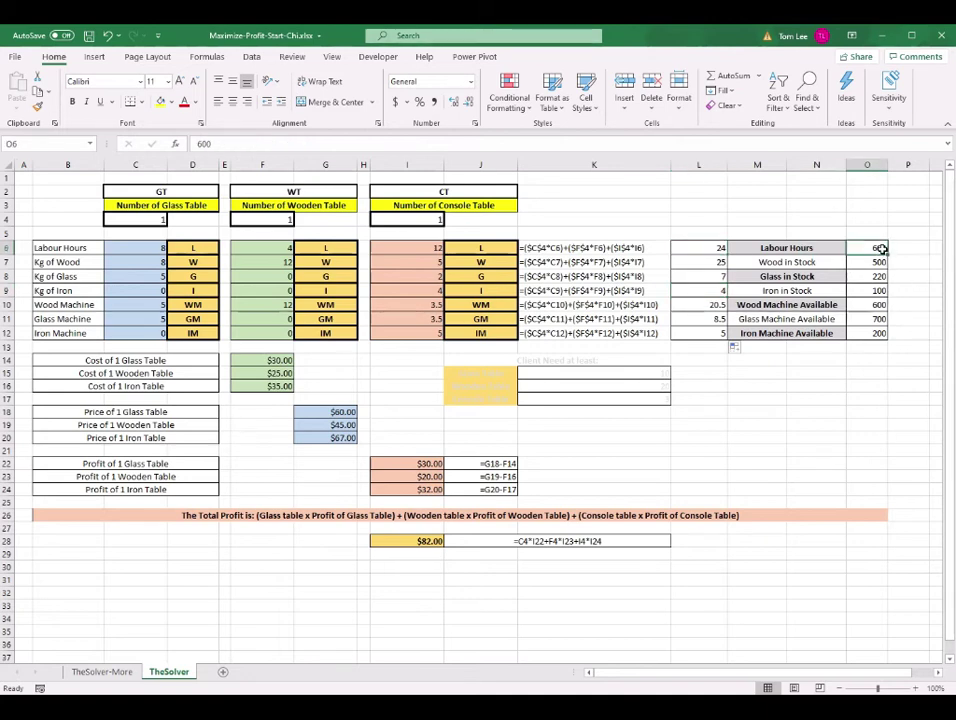
left_click(716, 249)
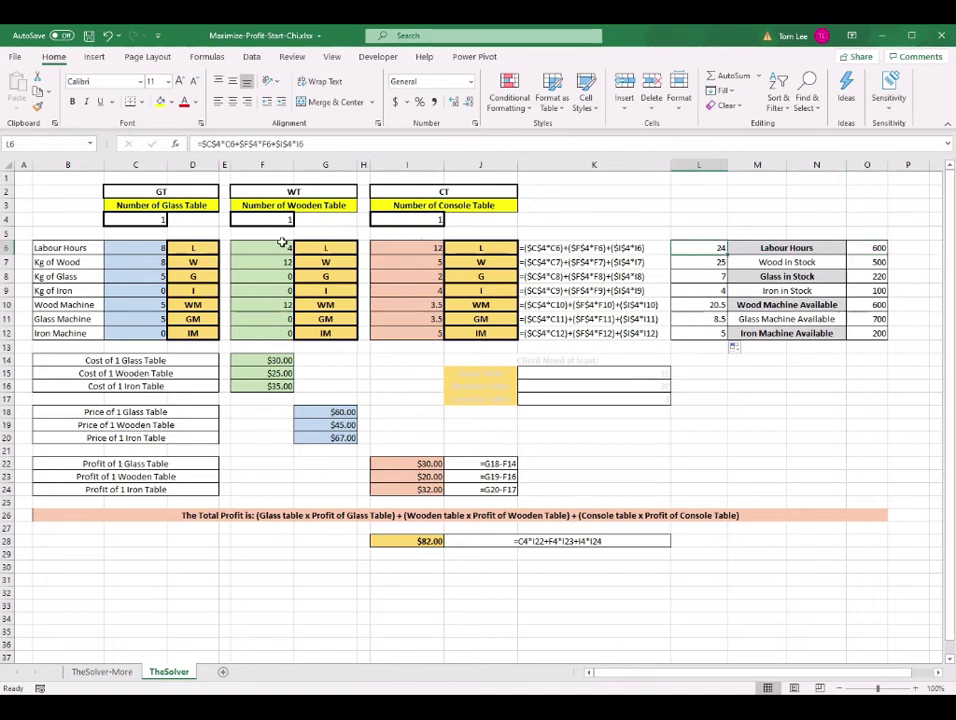
left_click(423, 224)
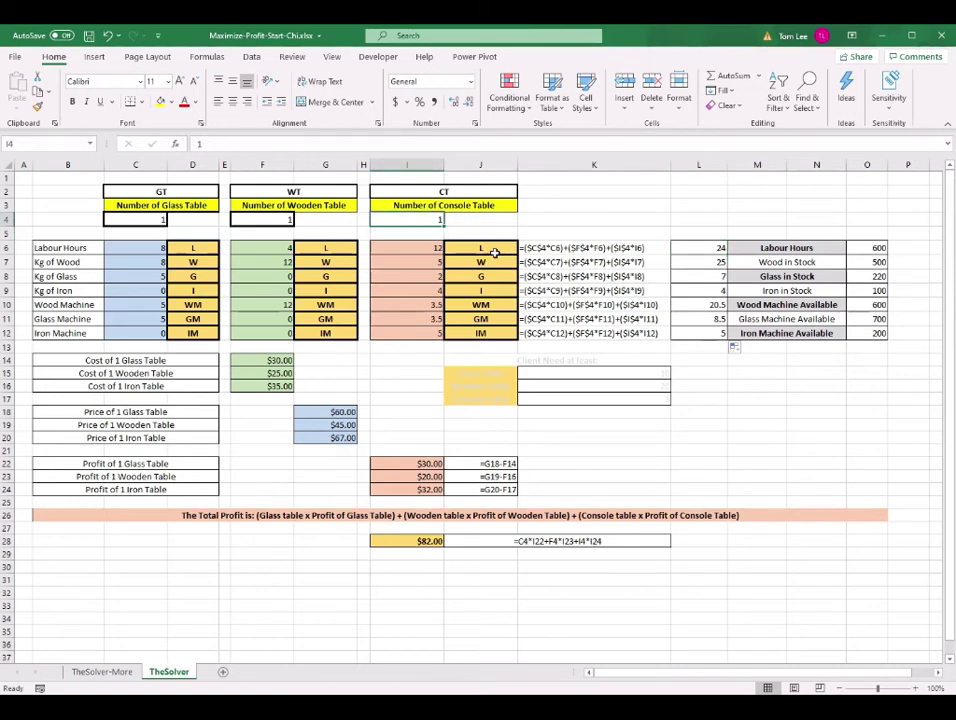
type("300")
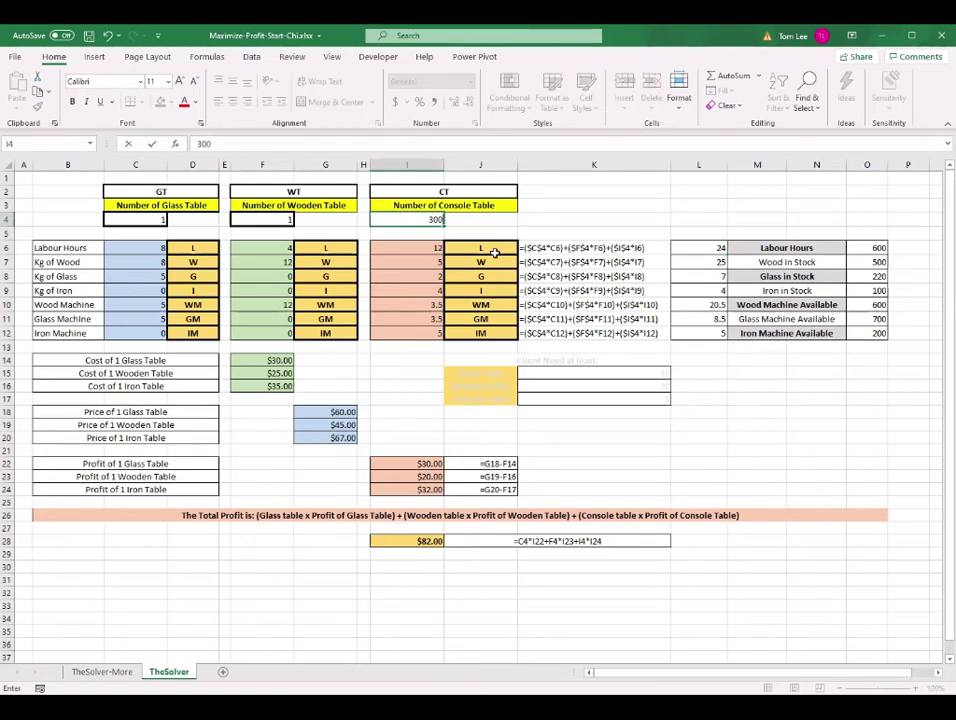
key("Return")
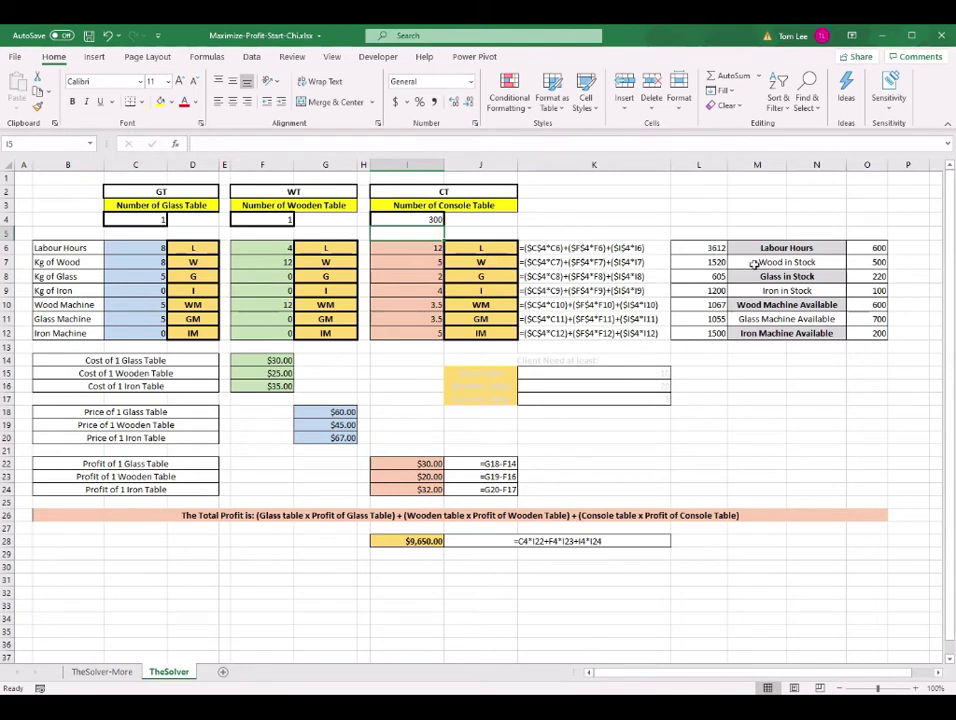
left_click(714, 249)
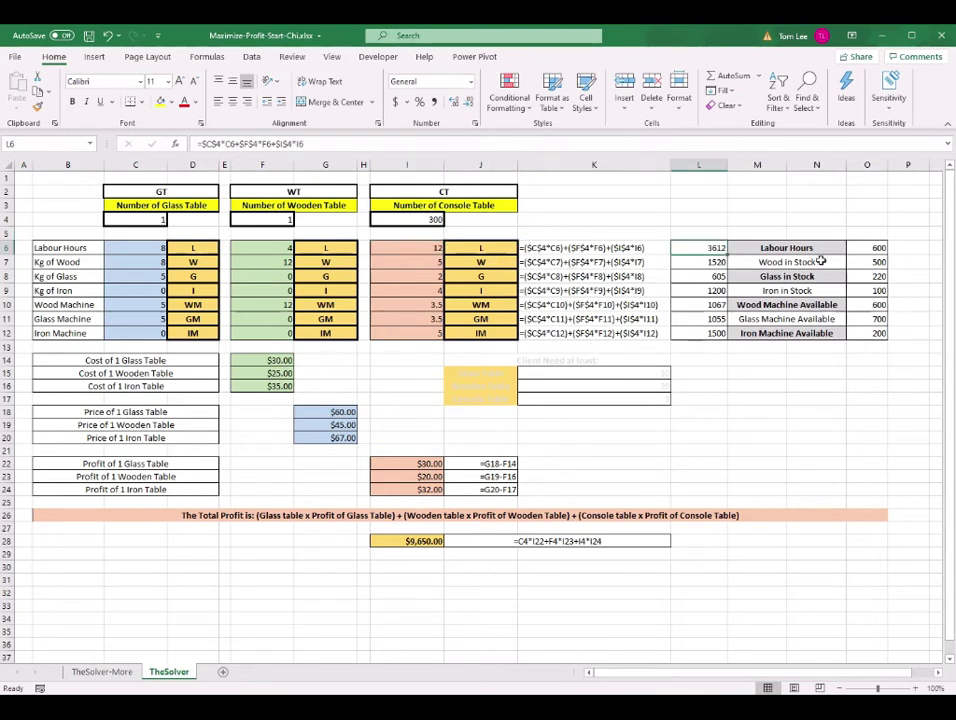
left_click(885, 248)
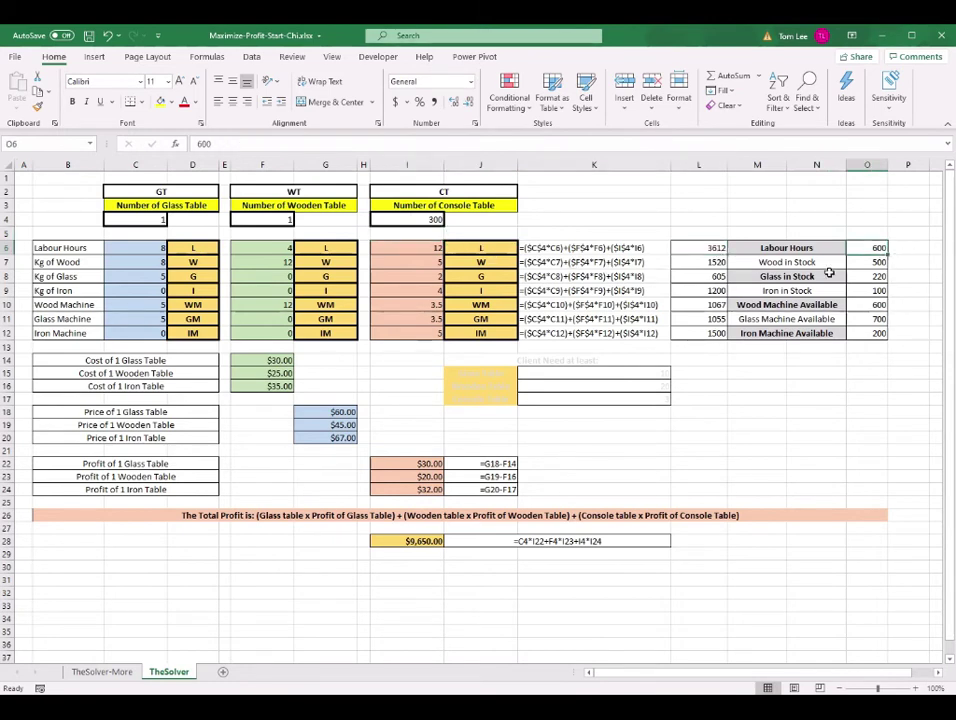
left_click_drag(704, 250, 708, 335)
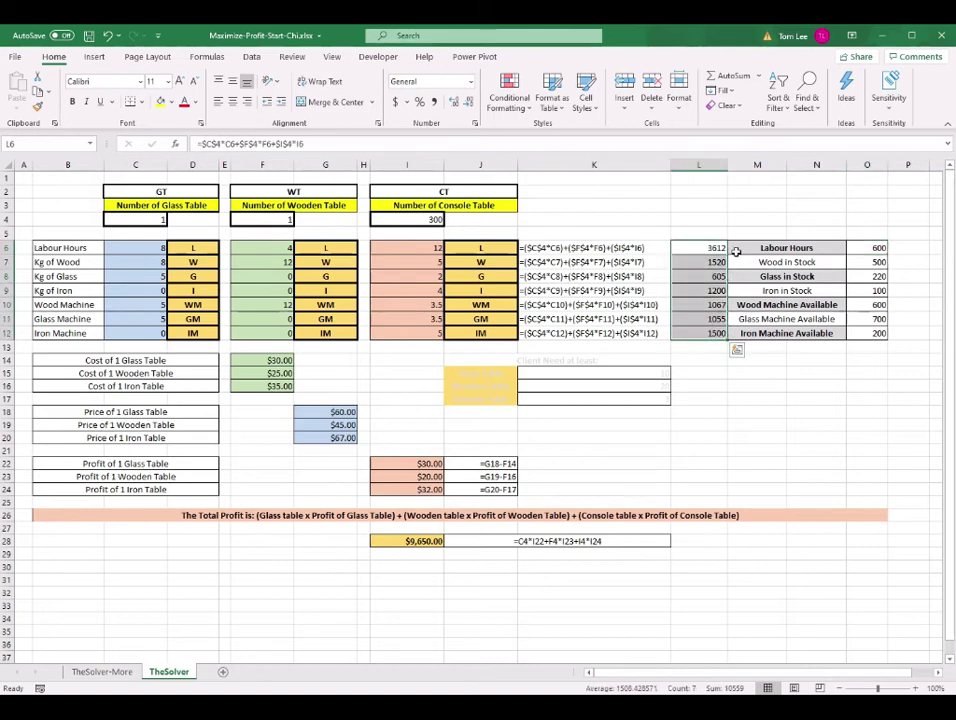
left_click_drag(711, 250, 708, 334)
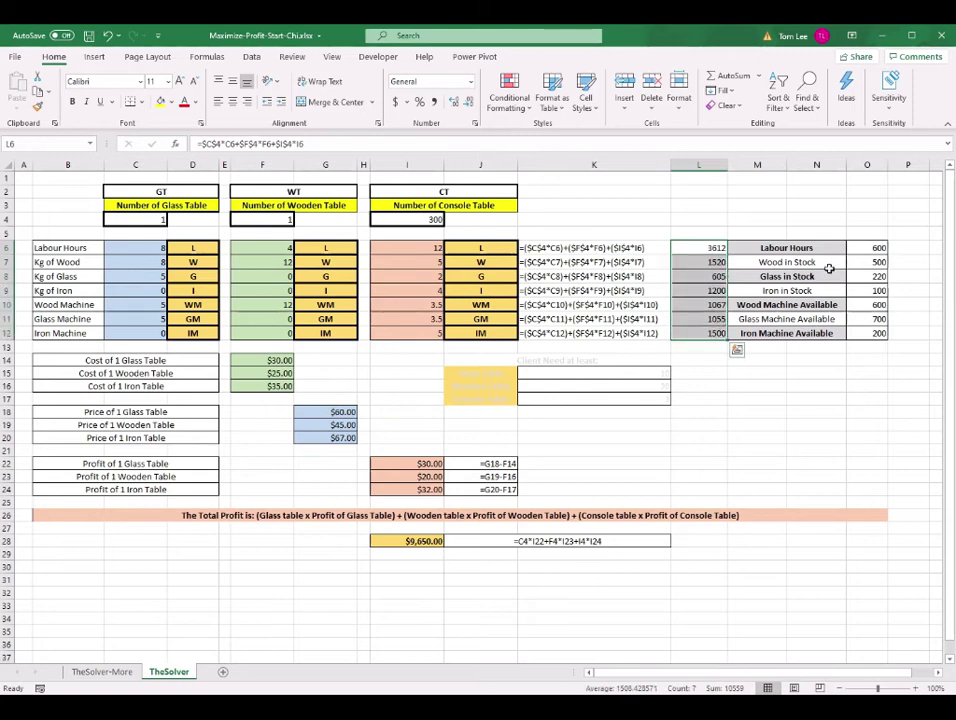
double_click(432, 219)
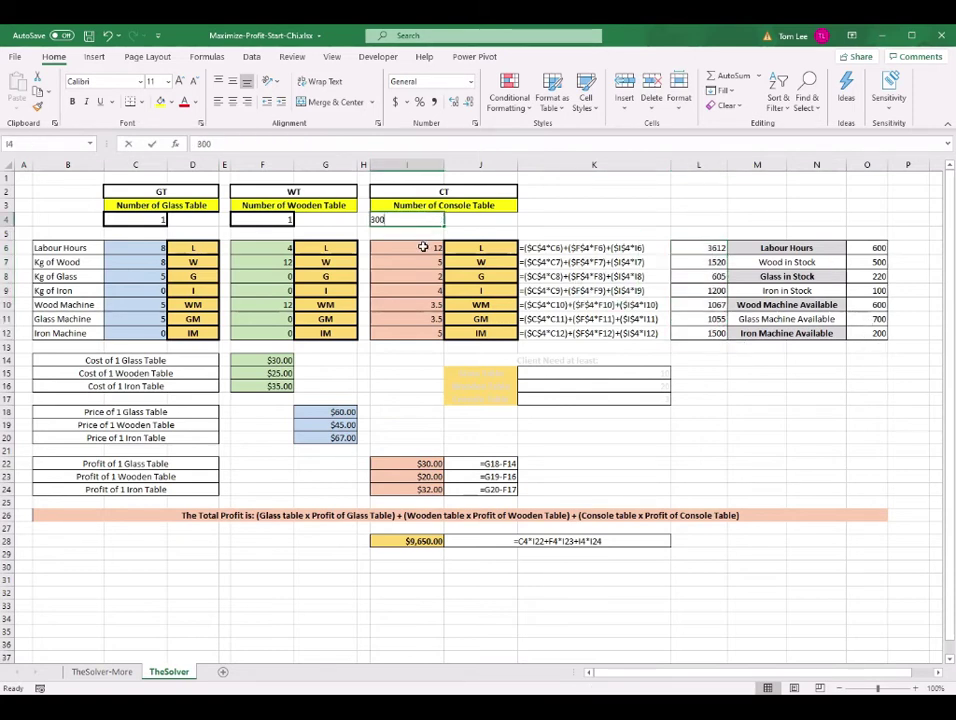
key("BackSpace")
key("BackSpace")
key("BackSpace")
type("1")
key("Return")
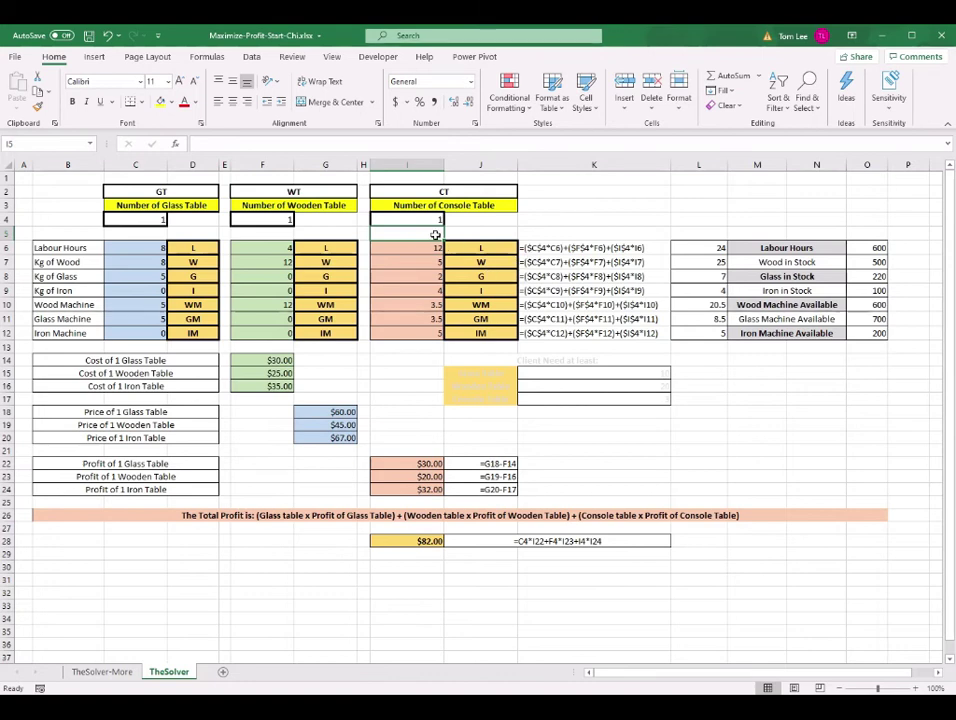
left_click_drag(712, 248, 712, 330)
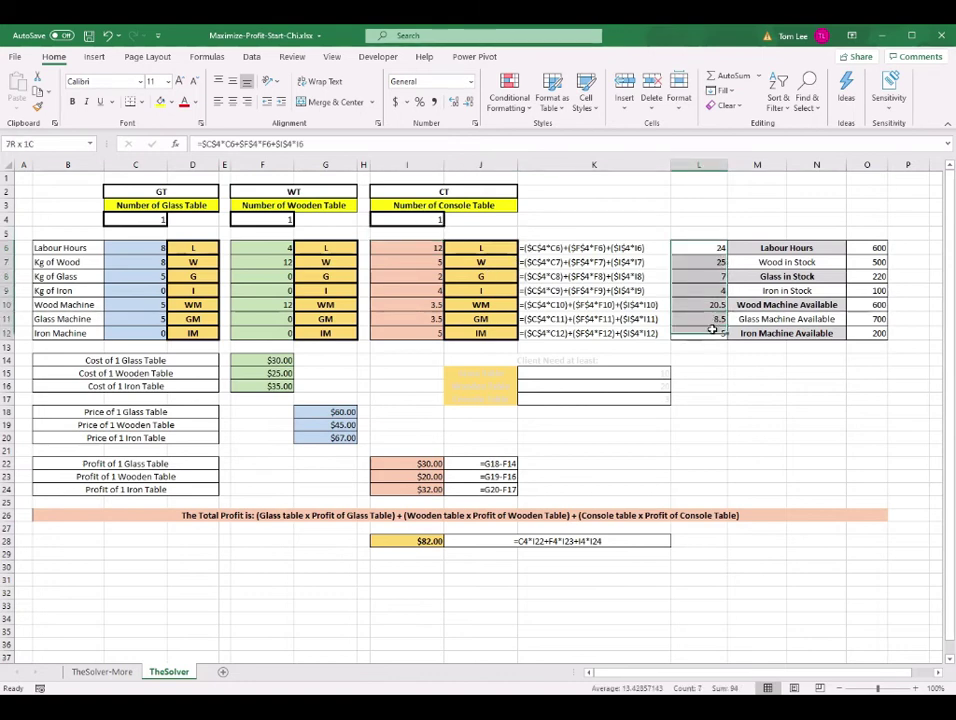
left_click(415, 541)
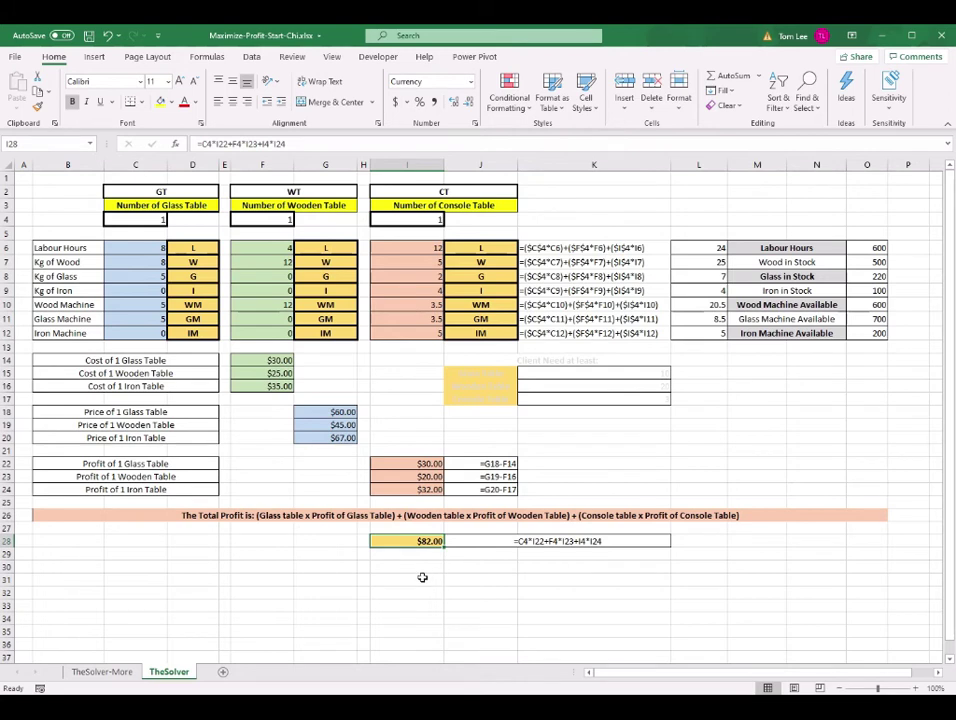
Check the Data tab for Solver, then go to the Add-ins page of Excel Options.
left_click(645, 218)
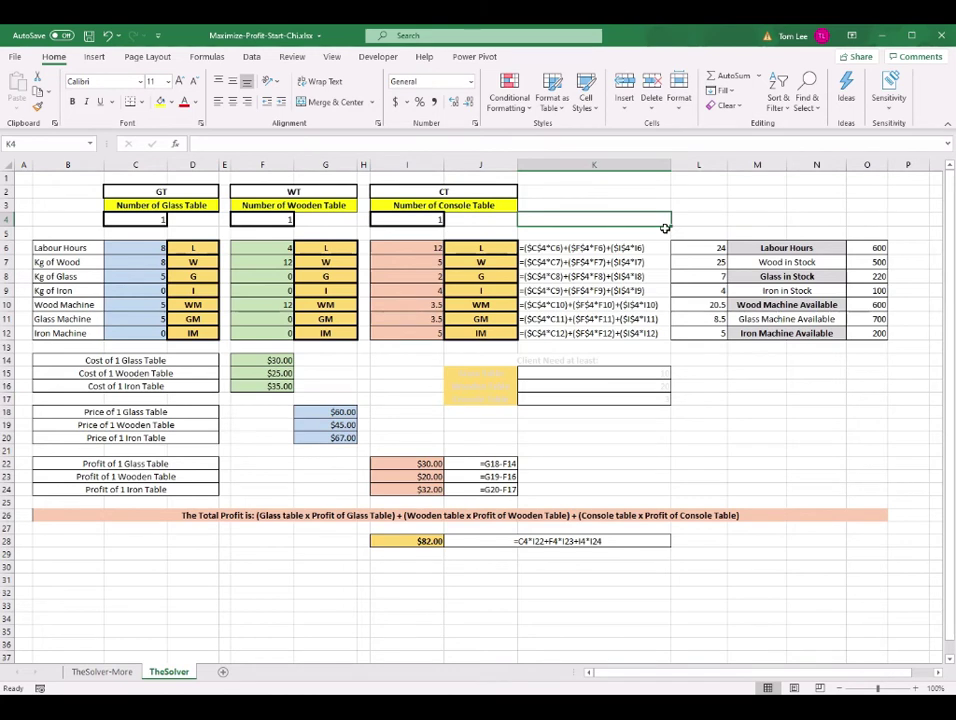
left_click(251, 58)
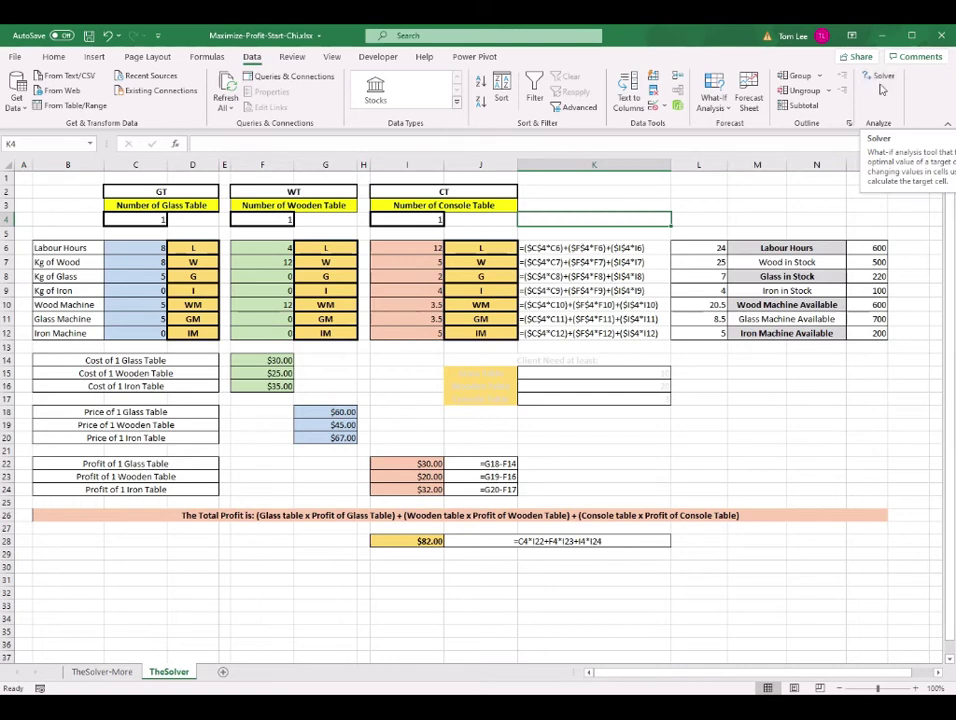
left_click(16, 58)
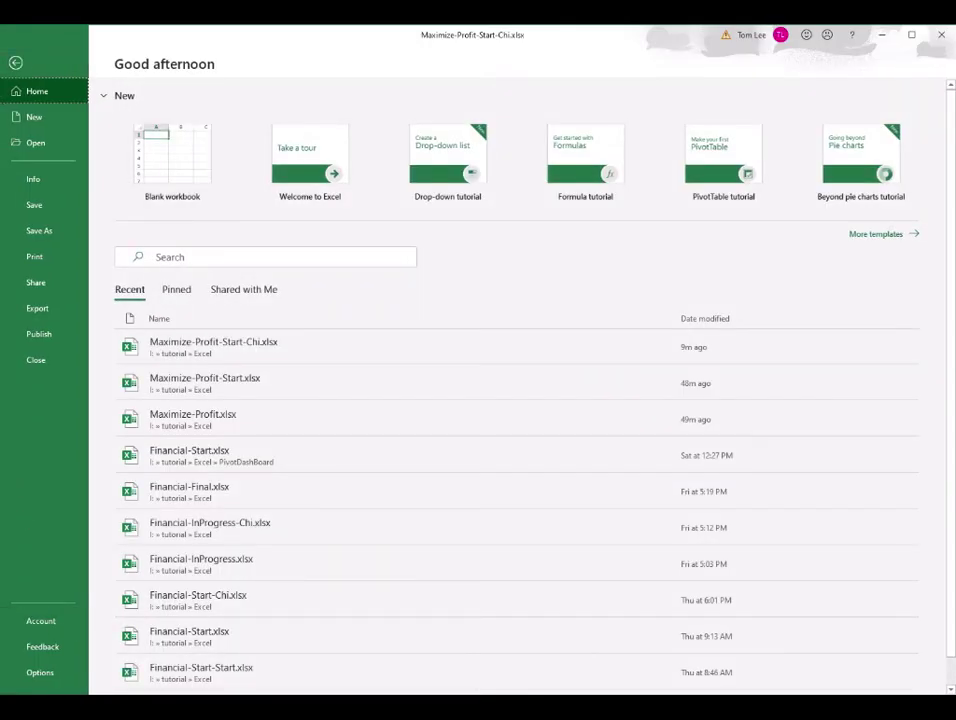
left_click(40, 673)
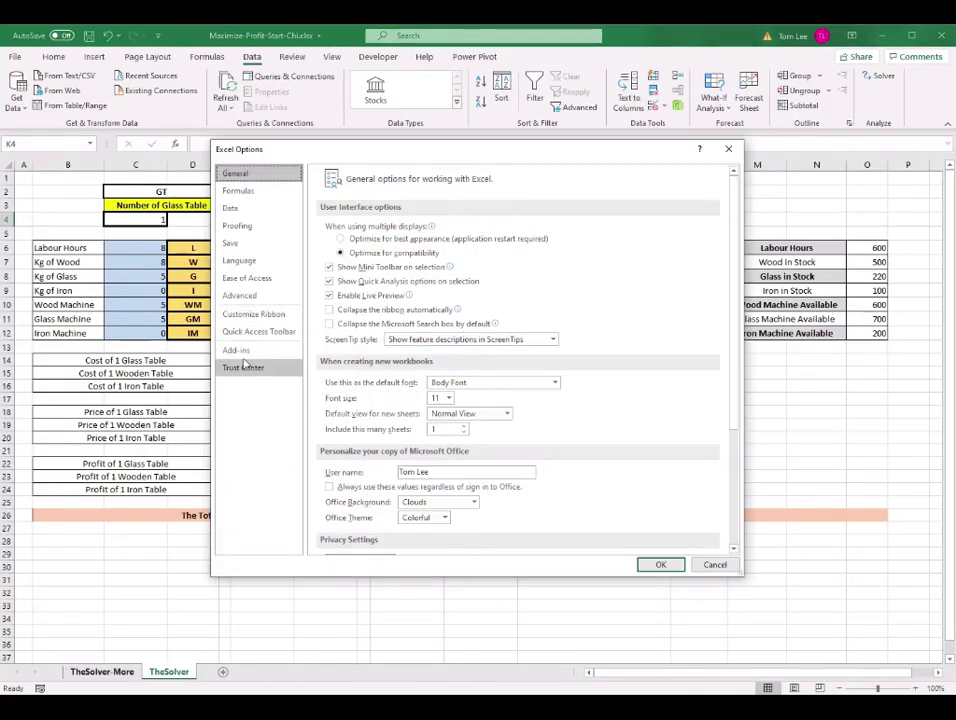
left_click(238, 351)
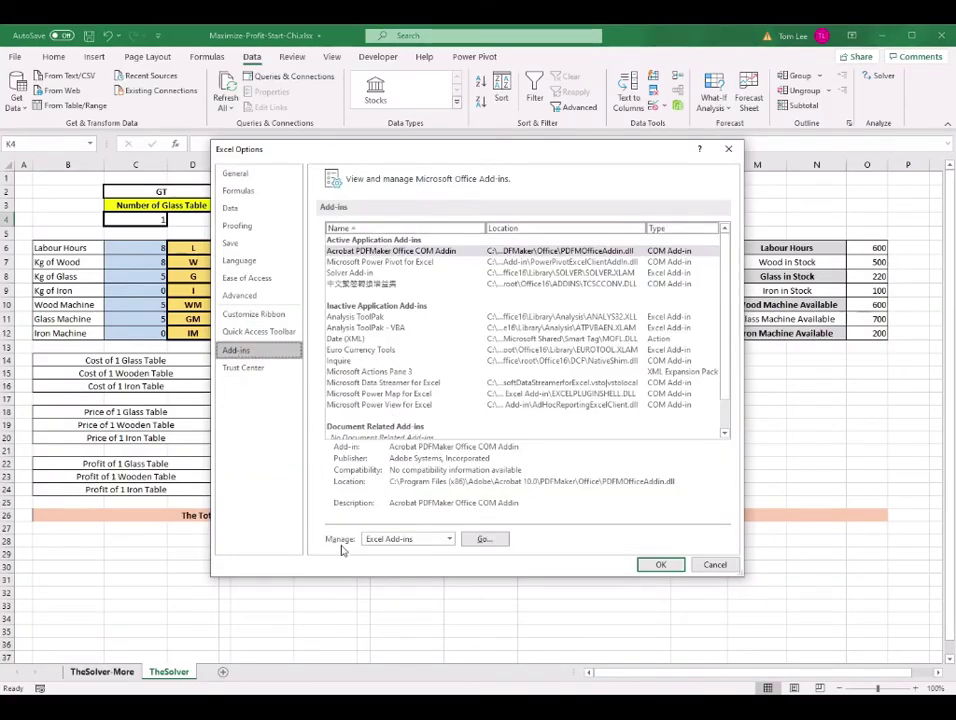
Bring up the Excel Add-ins list and confirm Solver Add-in is ticked.
left_click(449, 539)
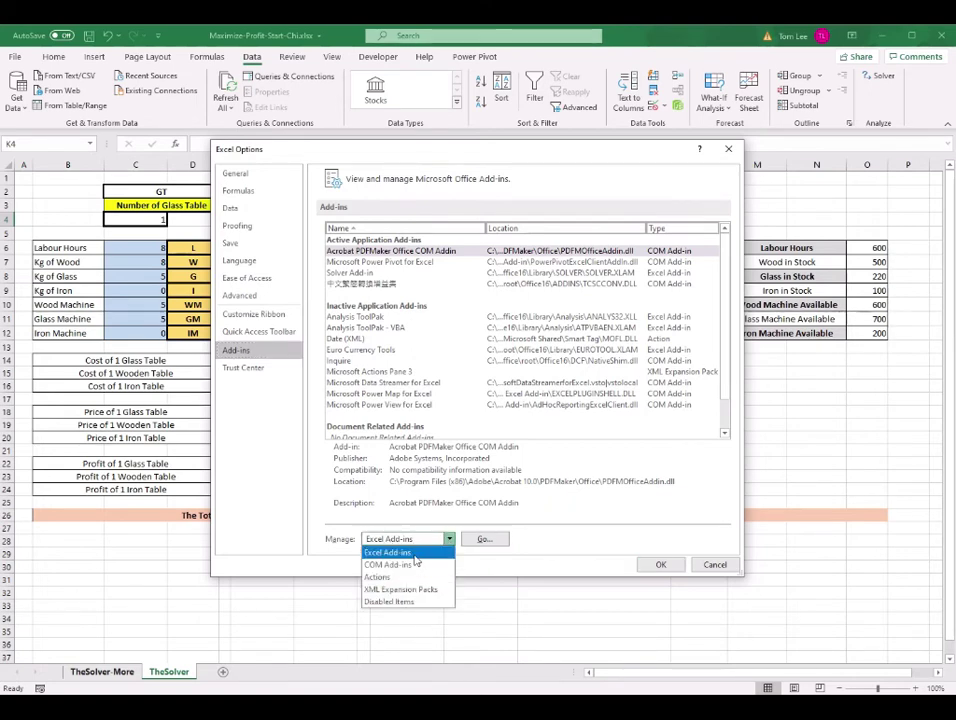
left_click(447, 539)
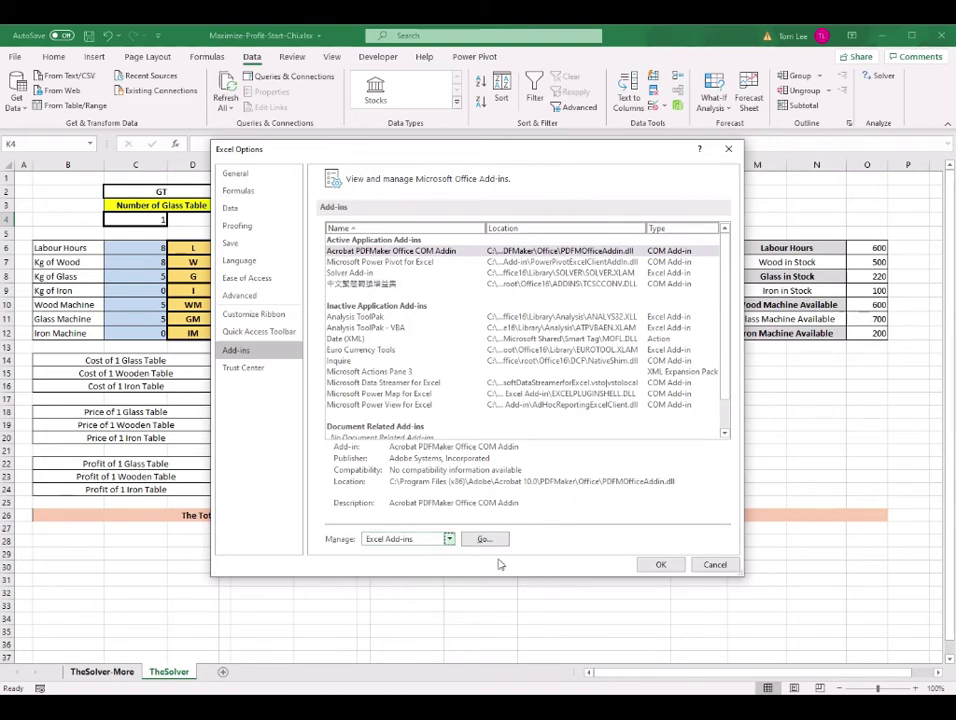
left_click(484, 539)
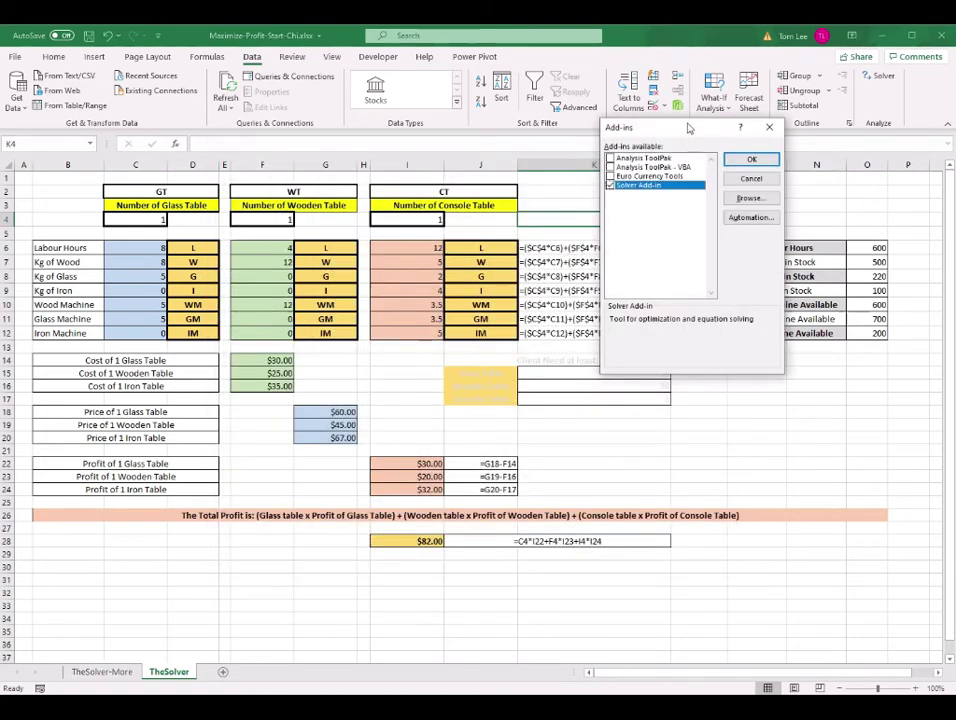
left_click_drag(688, 128, 538, 159)
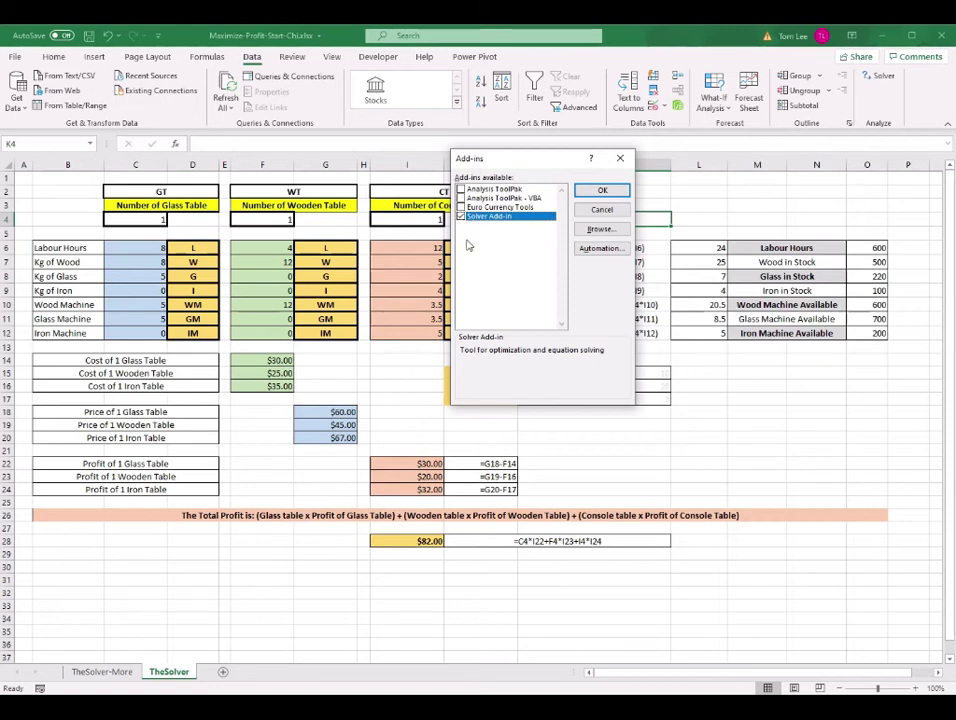
left_click(602, 190)
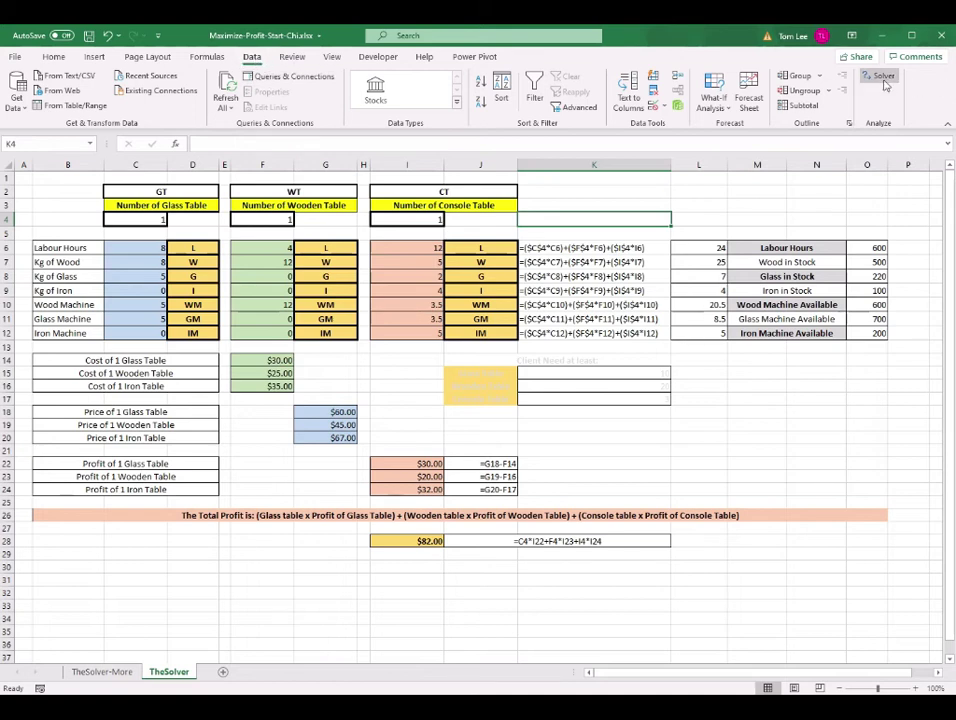
Close the add-in dialogs, select total profit cell I28 and bring up Solver.
left_click(757, 437)
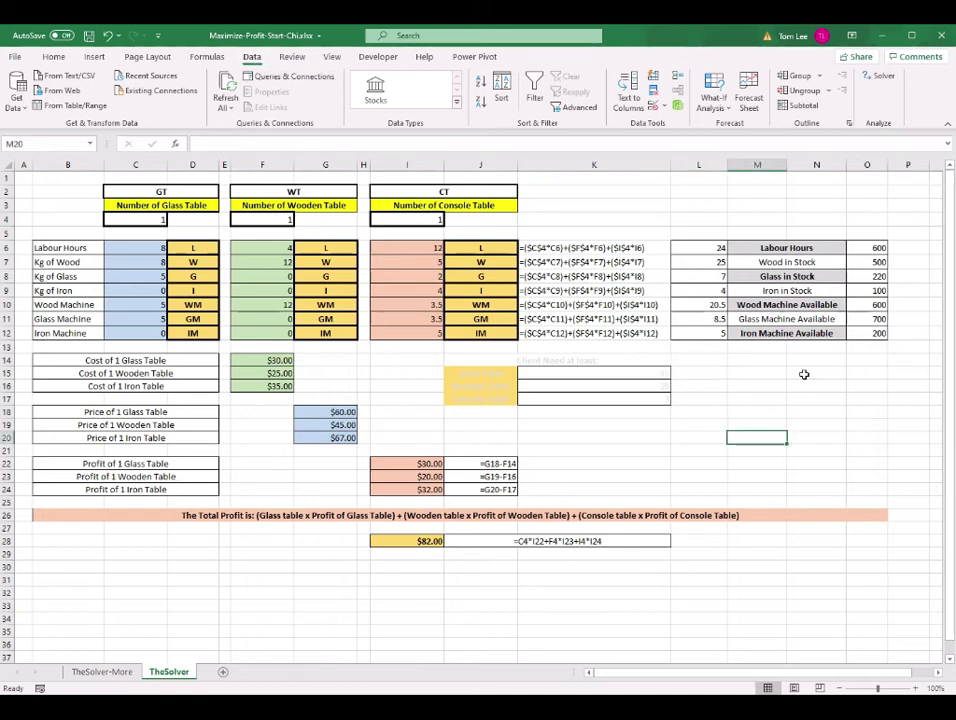
left_click(760, 372)
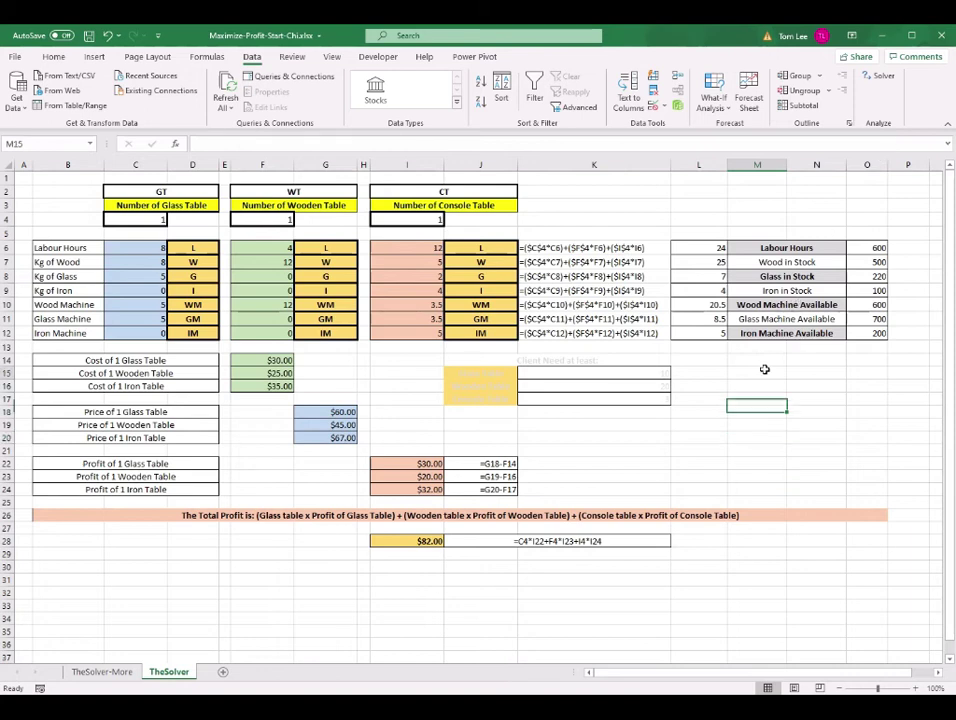
left_click(418, 541)
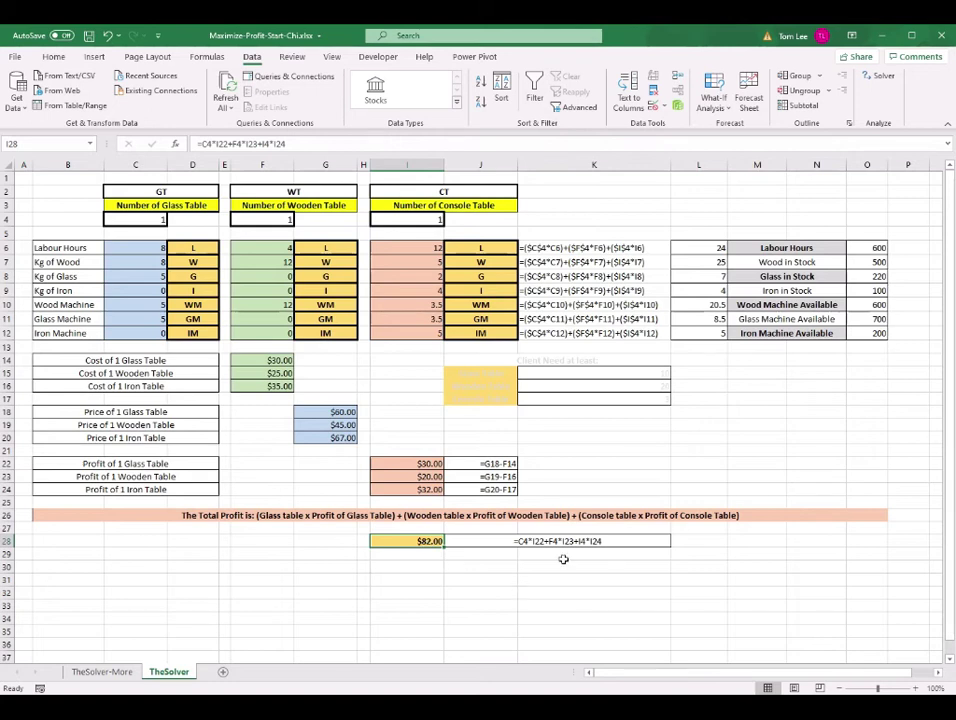
left_click(884, 78)
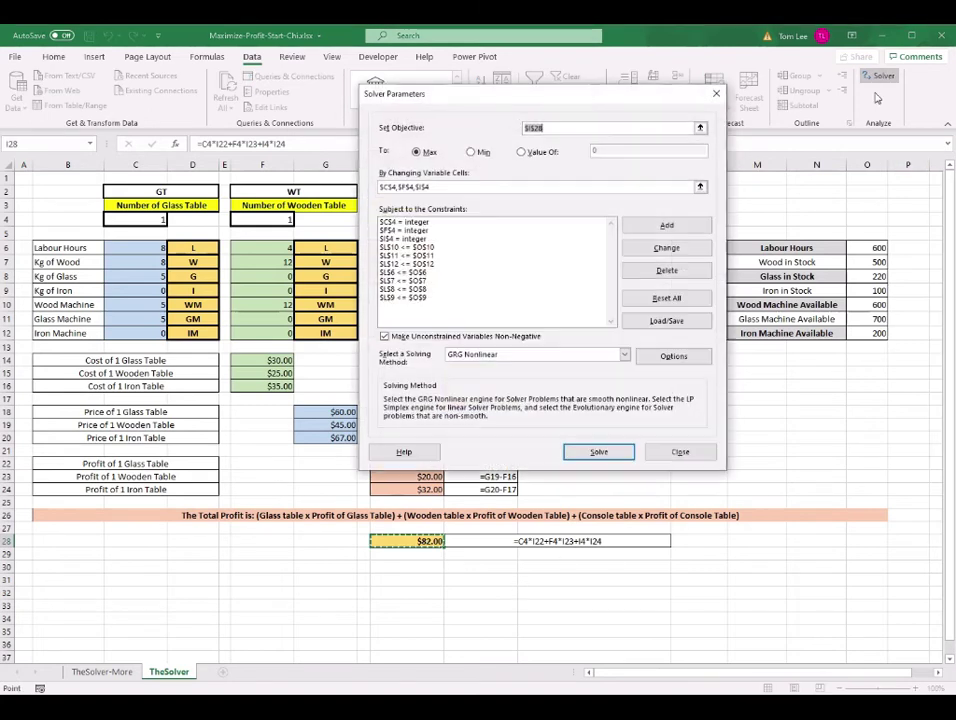
left_click_drag(440, 81, 291, 182)
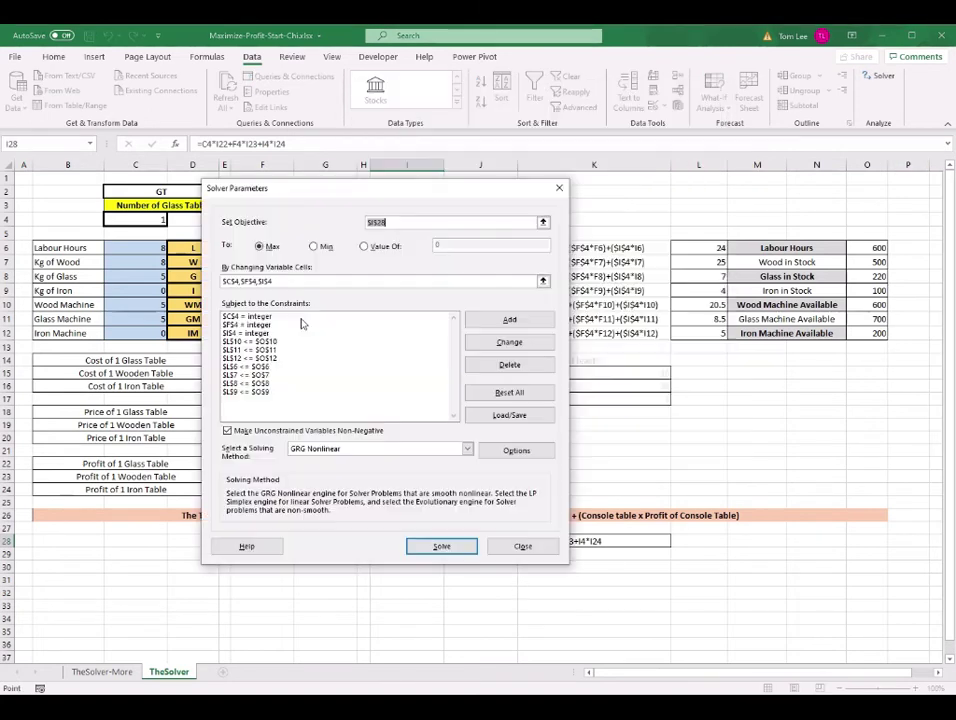
Delete all old constraints: the C4, F4, I4 integer rules and L6–L12 <= O6–O12.
left_click(525, 365)
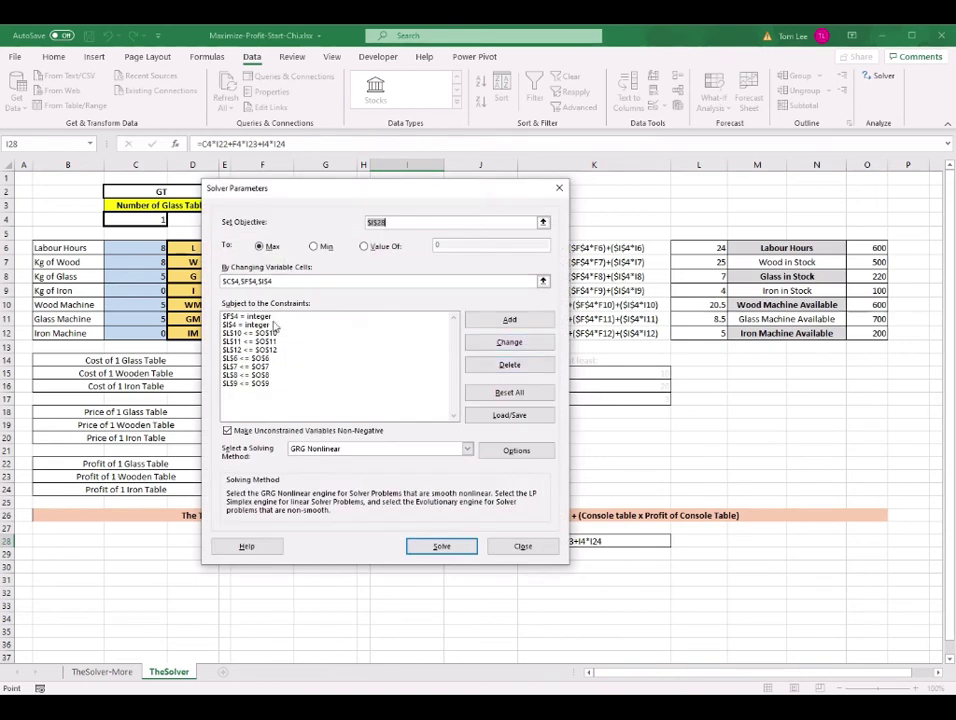
left_click(250, 316)
left_click(510, 364)
left_click(255, 316)
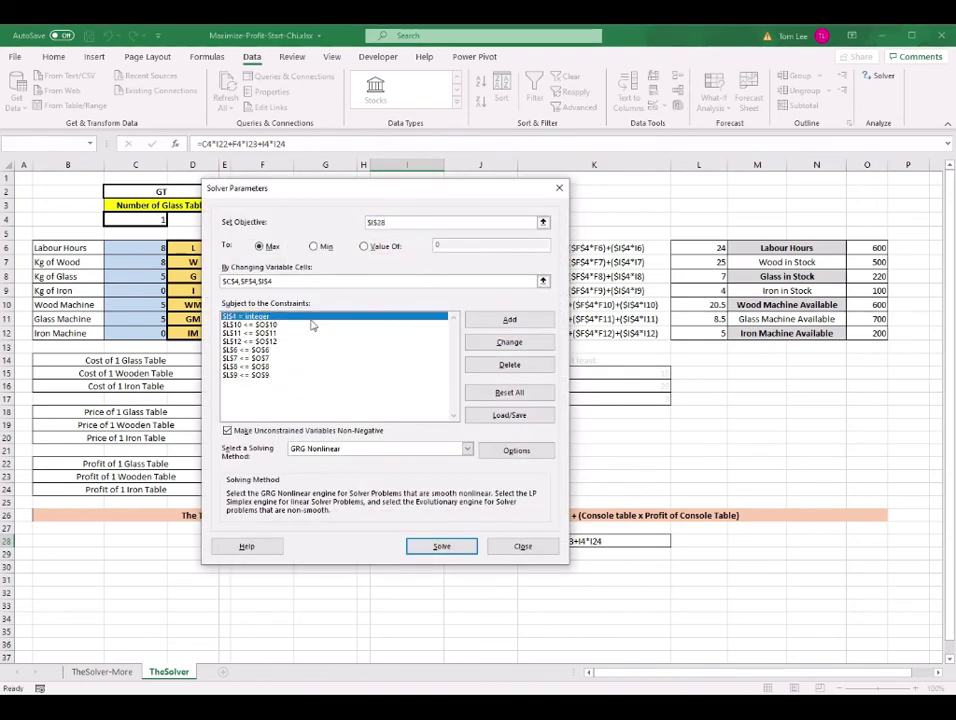
left_click(510, 364)
left_click(255, 316)
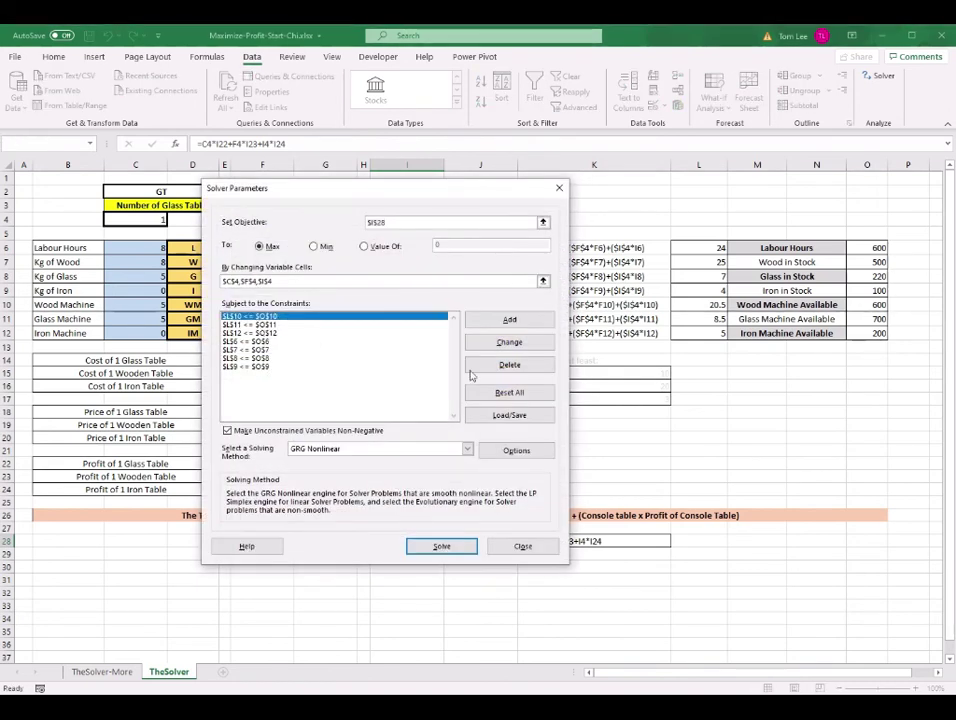
left_click(490, 366)
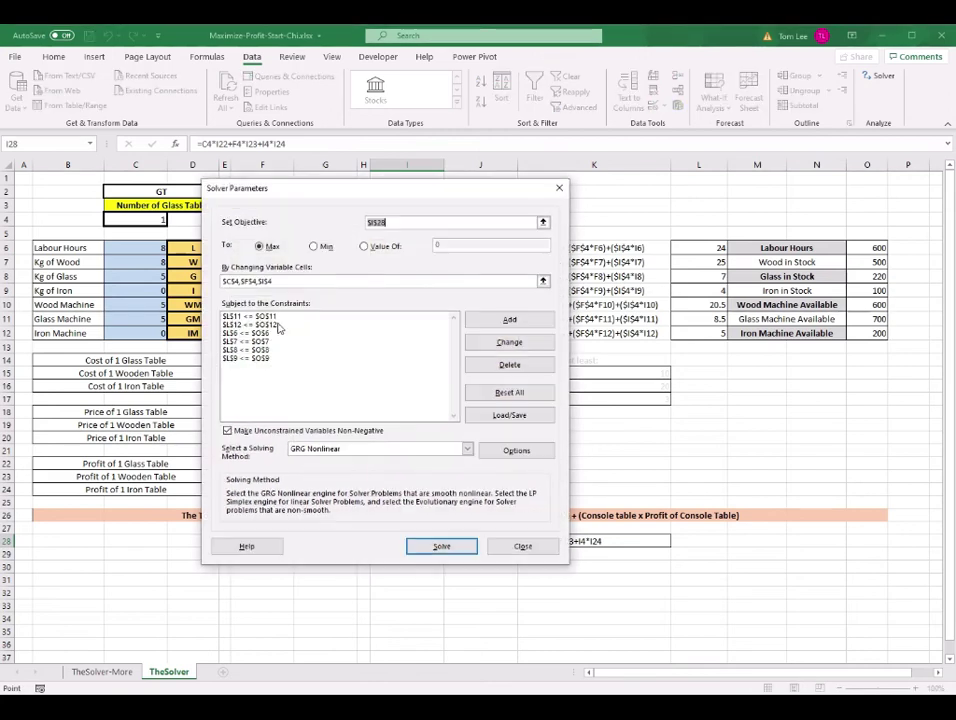
left_click(530, 366)
left_click(284, 318)
left_click(509, 366)
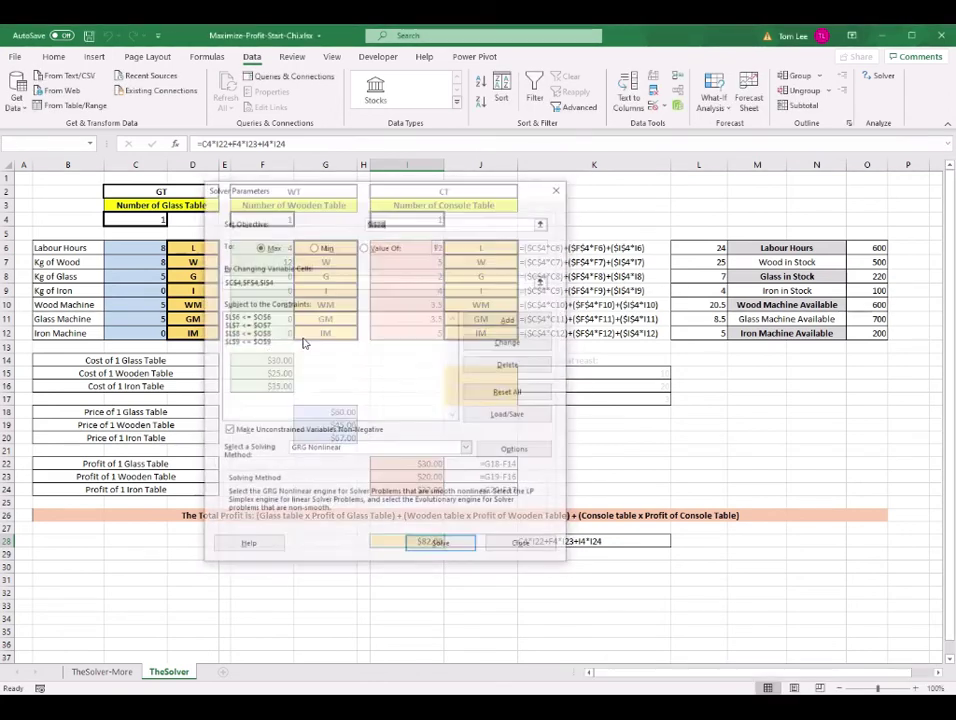
left_click(340, 316)
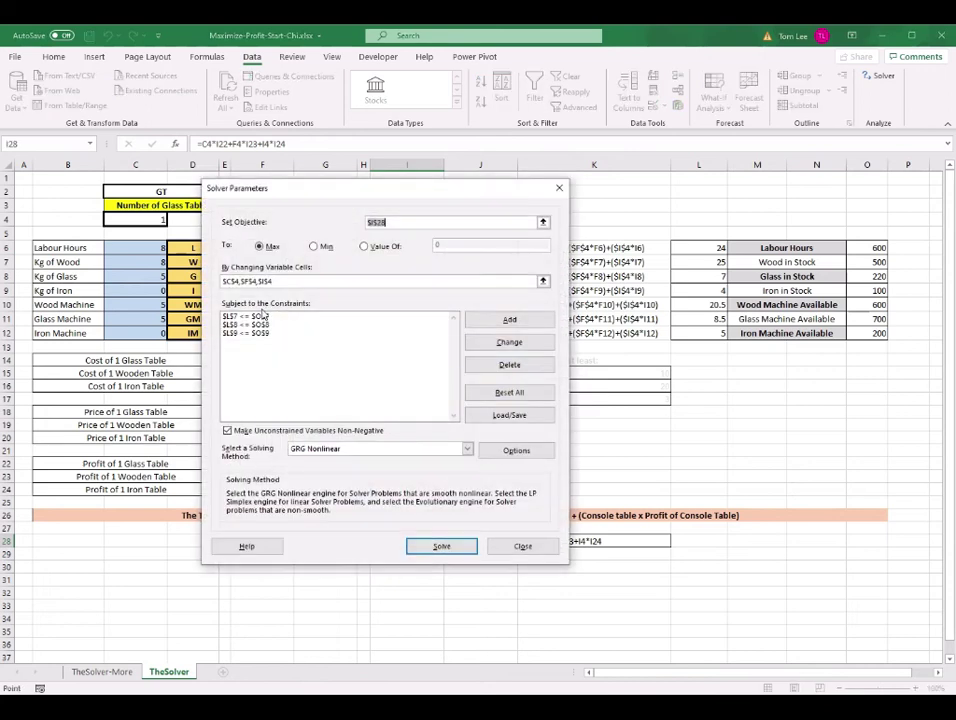
left_click(340, 316)
left_click(509, 365)
left_click(262, 317)
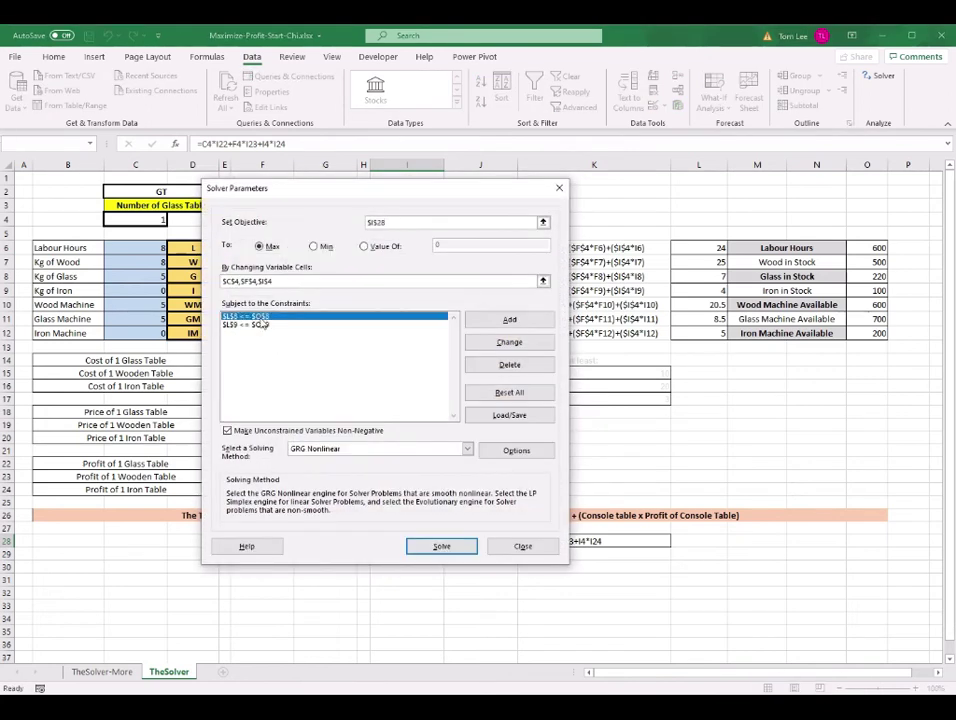
left_click(509, 365)
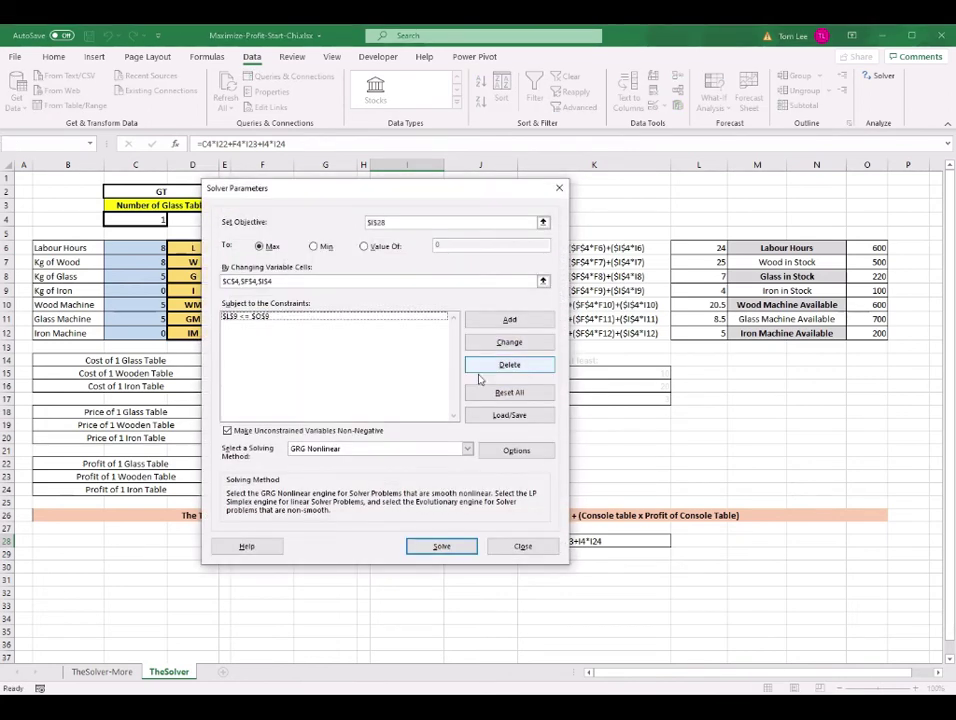
left_click(300, 318)
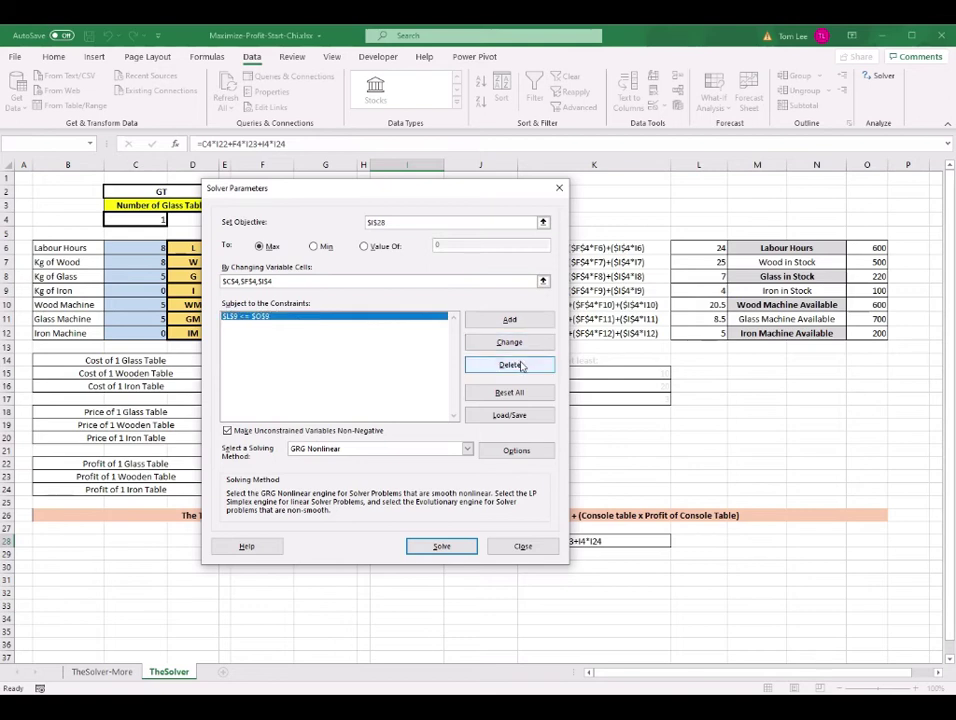
left_click(510, 364)
Clear the $I$28 objective and the $C$4,$F$4,$I$4 variable cells entries.
left_click(319, 281)
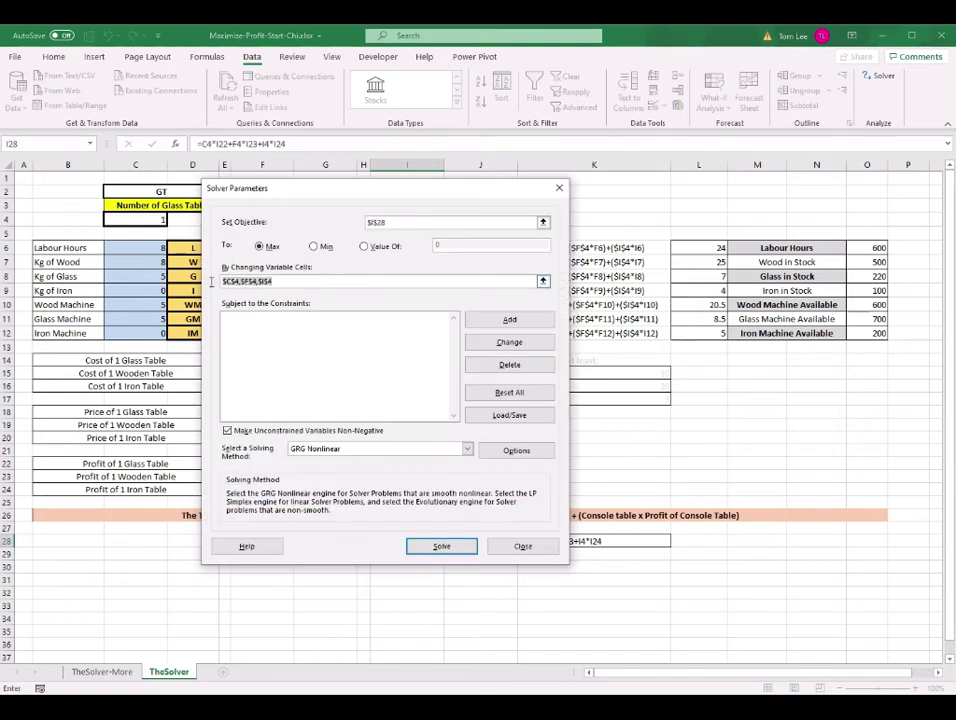
left_click(458, 222)
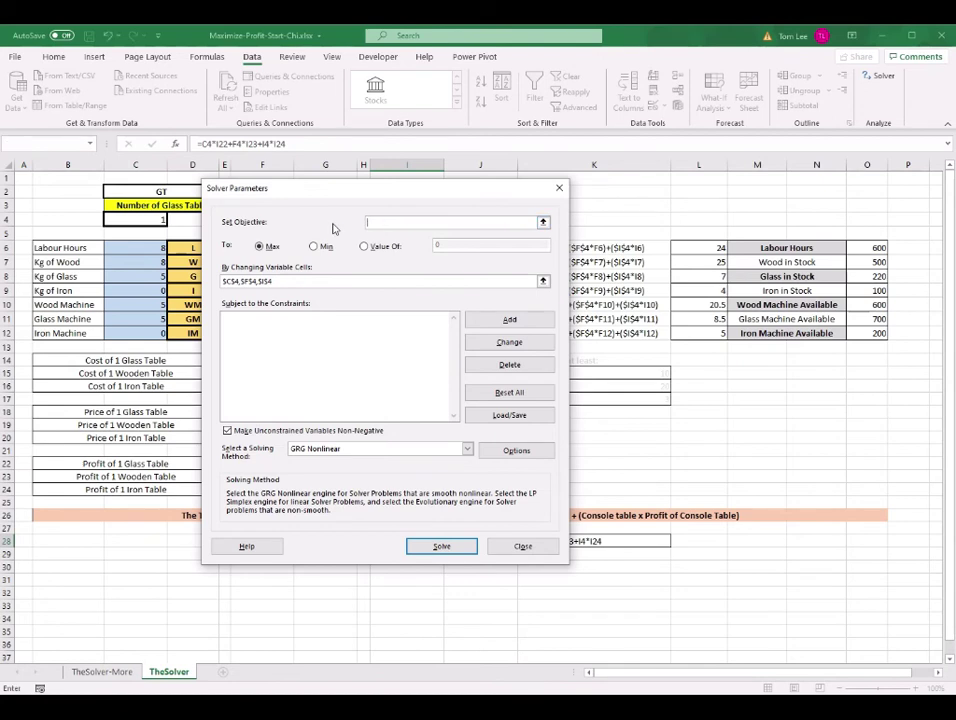
left_click(356, 282)
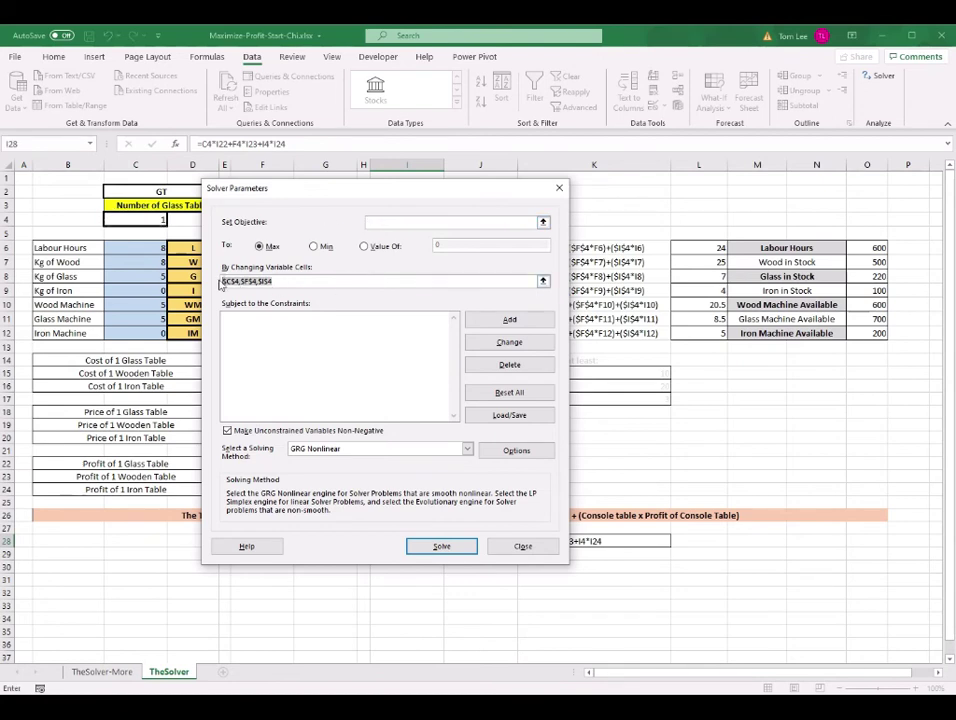
key("BackSpace")
left_click(389, 332)
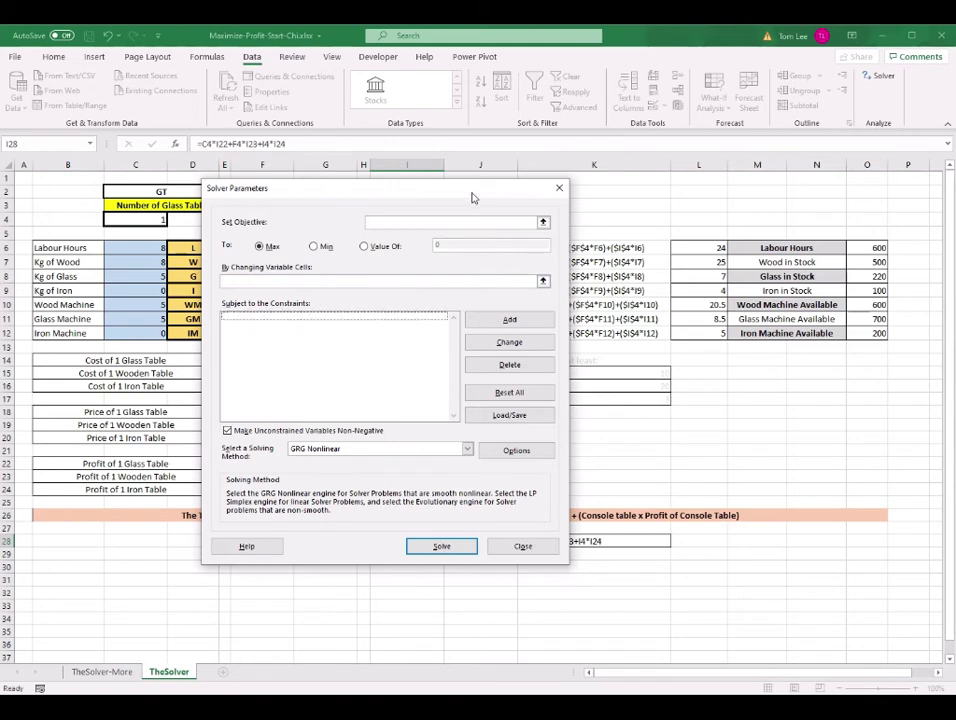
Set the Solver objective to the total profit cell $I$28.
left_click_drag(473, 197, 370, 157)
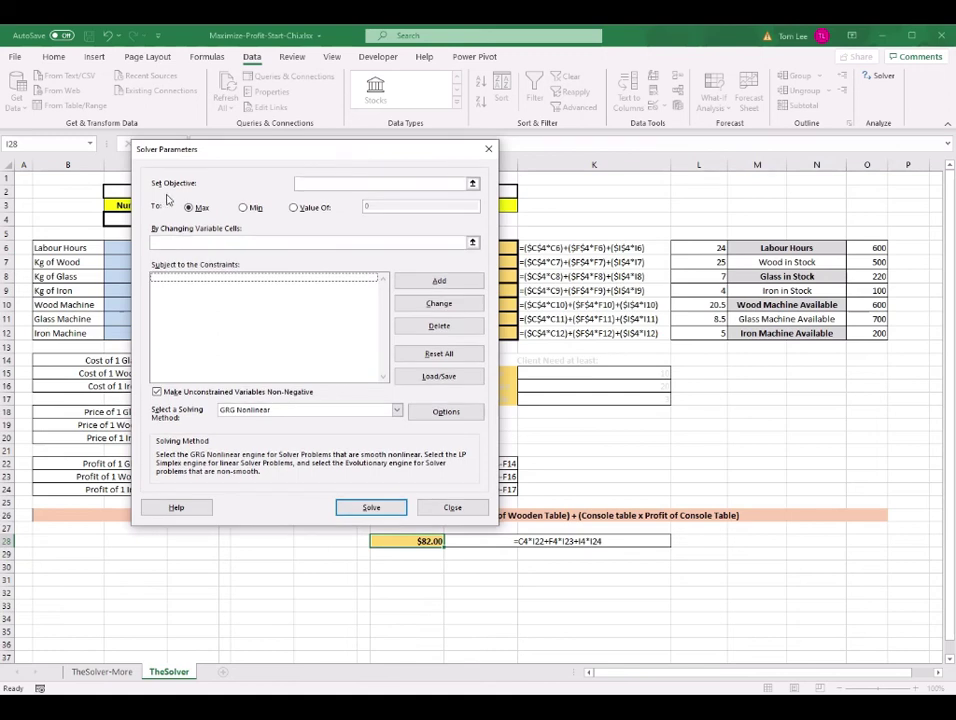
left_click_drag(356, 154, 333, 130)
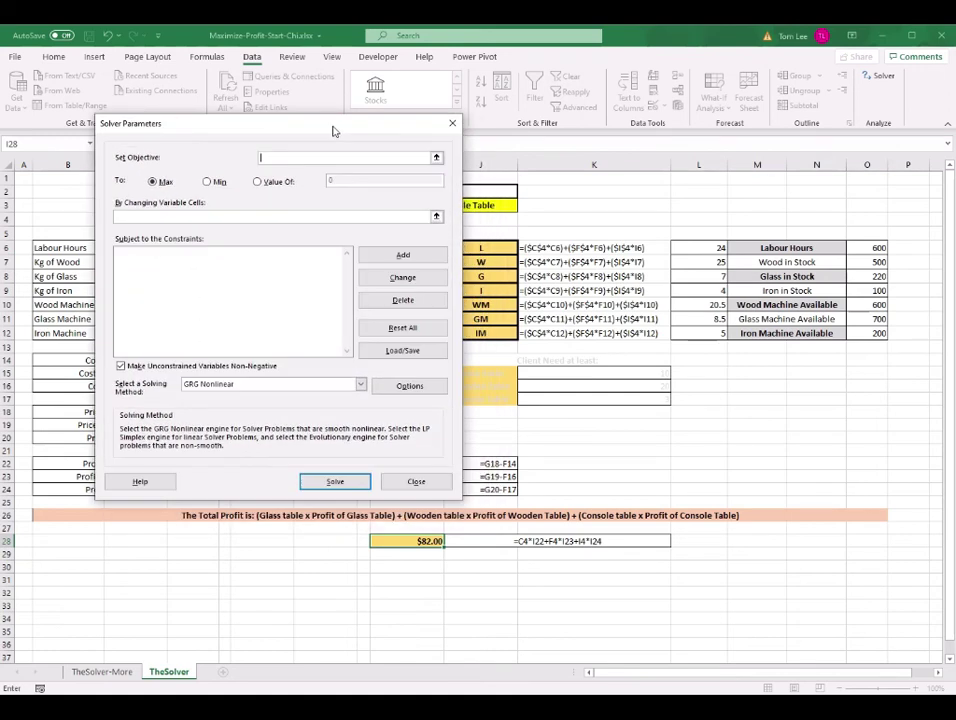
left_click(429, 541)
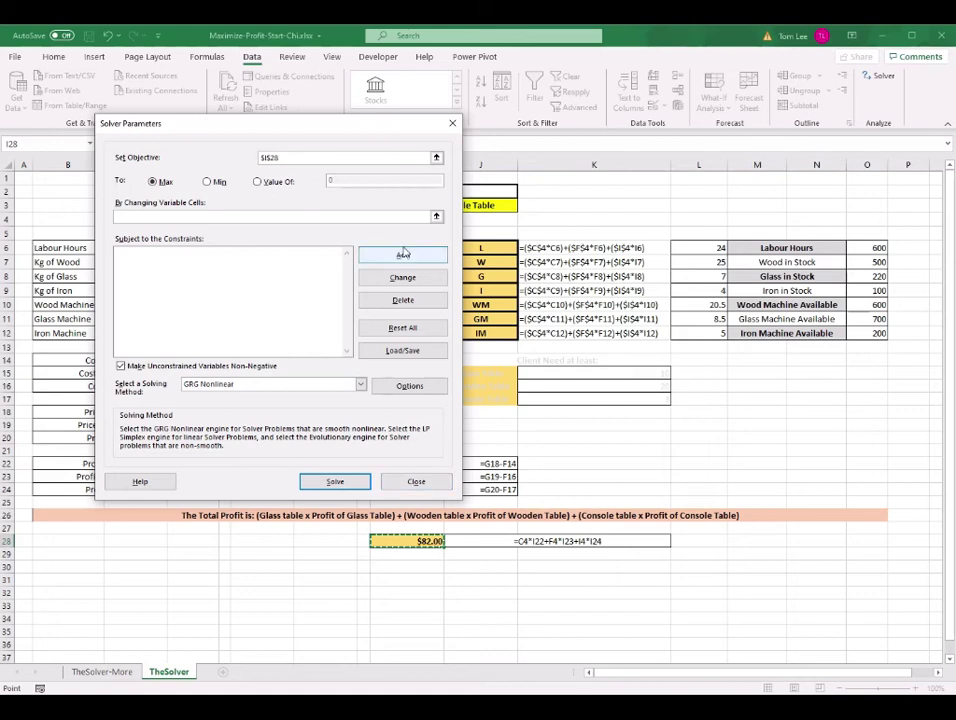
left_click(384, 157)
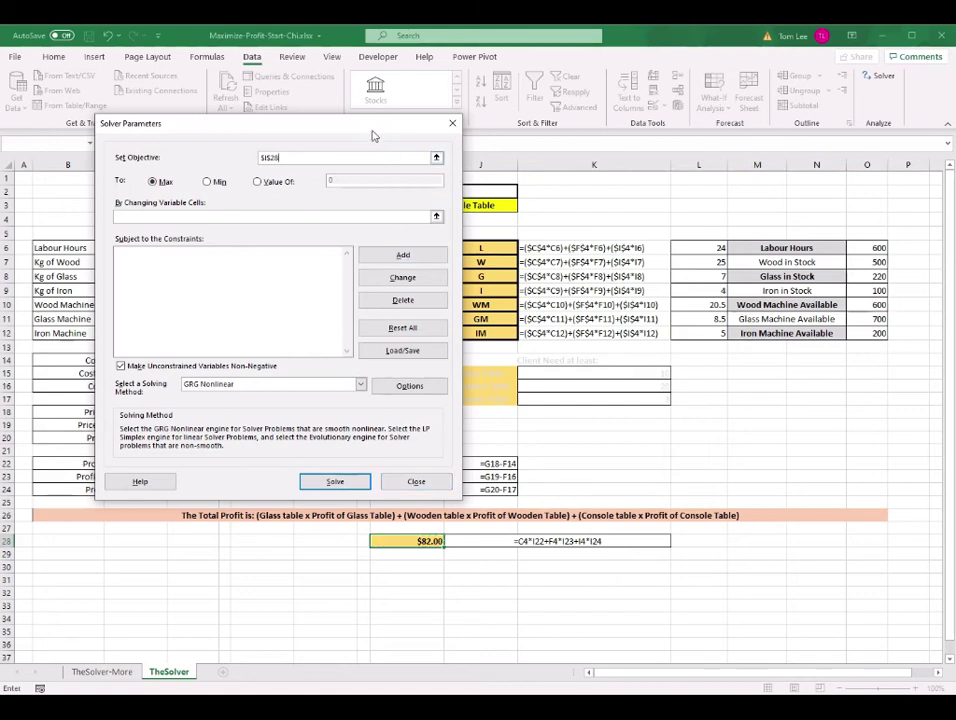
Set the variable cells to the glass, wooden and console table counts $C$4, $F$4, $I$4.
left_click_drag(370, 136, 471, 190)
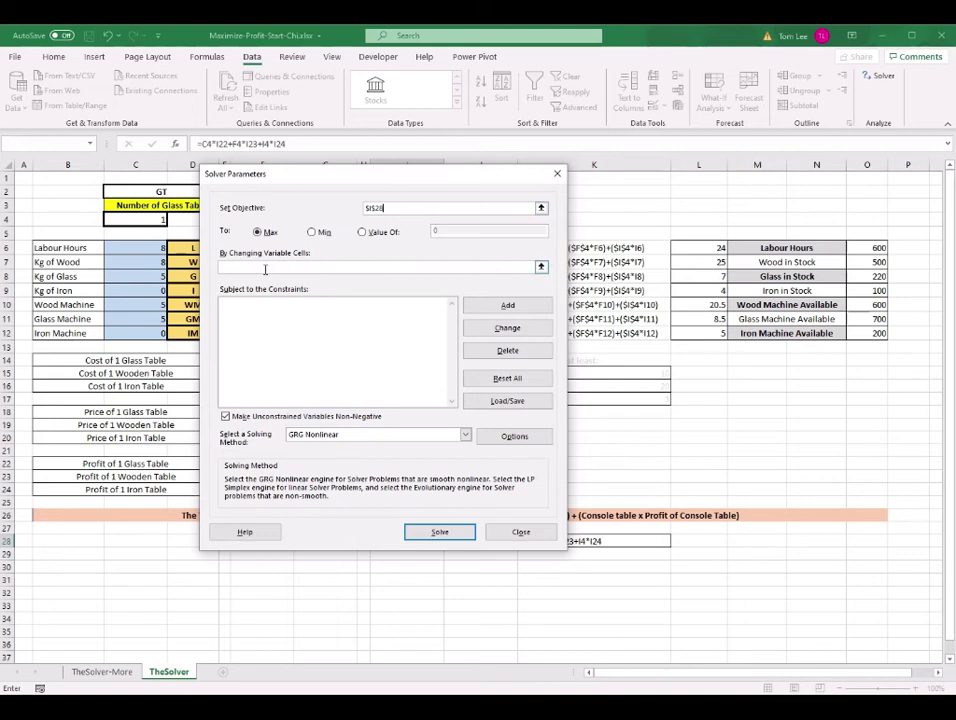
left_click_drag(446, 178, 386, 252)
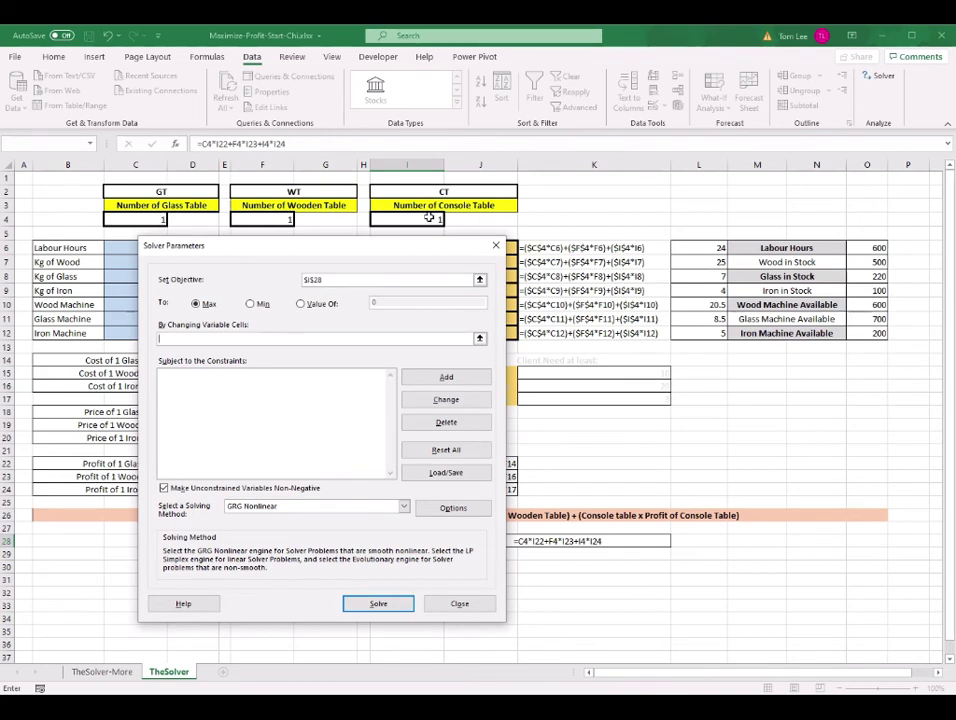
left_click(147, 220)
left_click(271, 219, "ctrl")
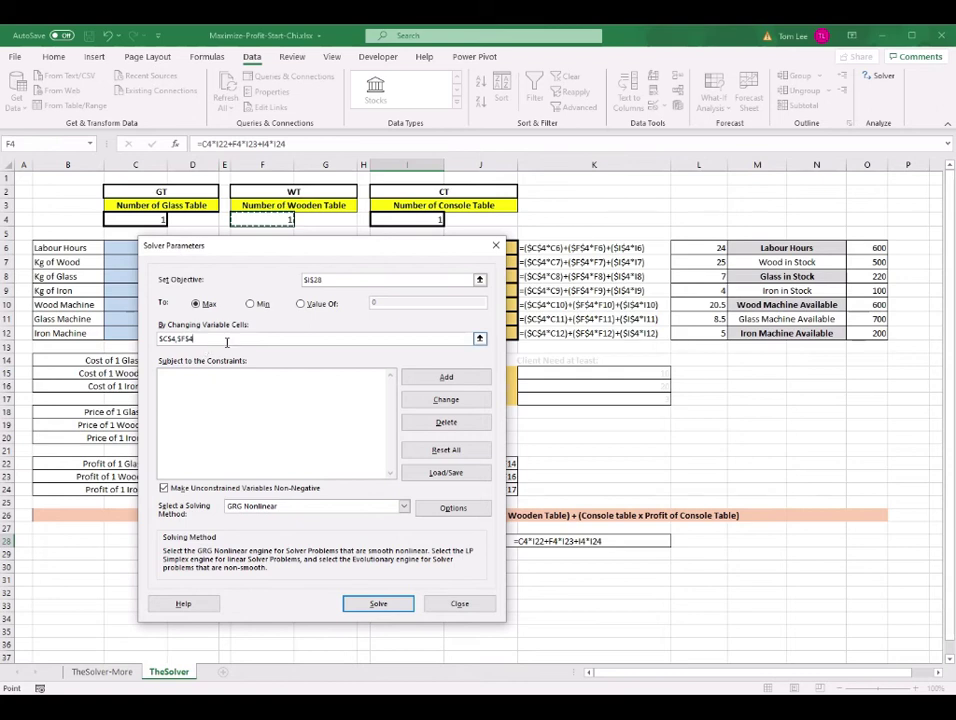
left_click(407, 219, "ctrl")
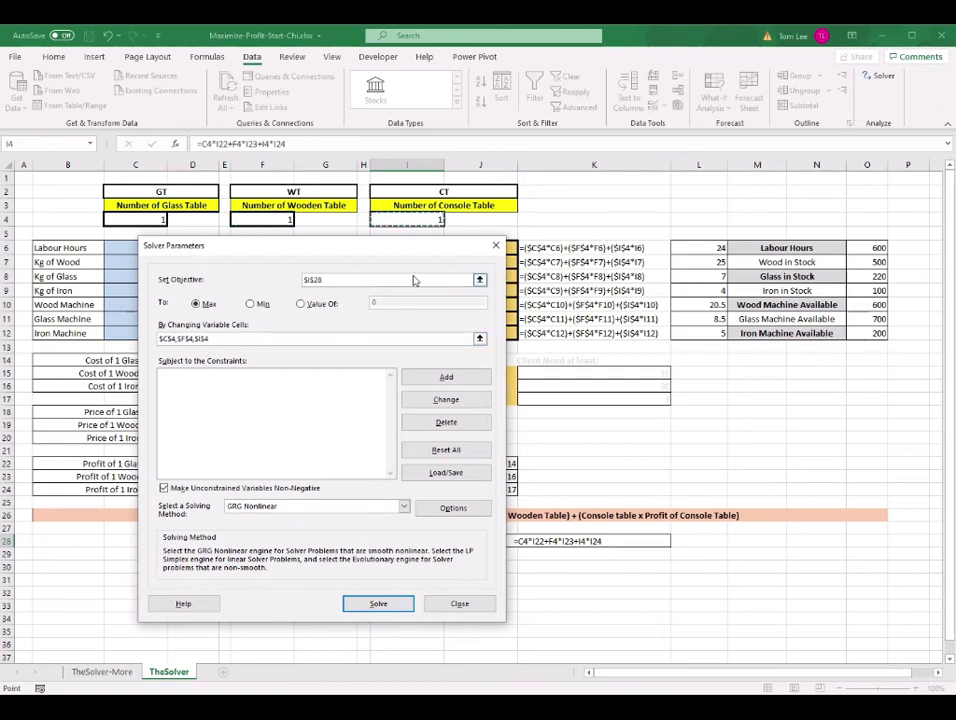
left_click_drag(411, 259, 350, 255)
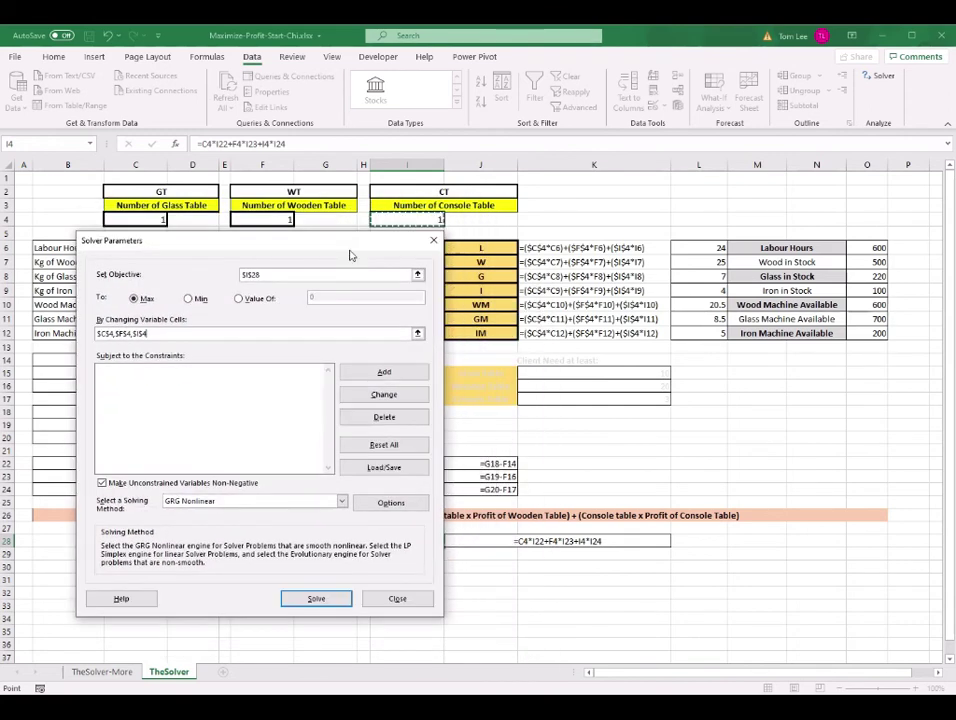
left_click(271, 274)
left_click(220, 375)
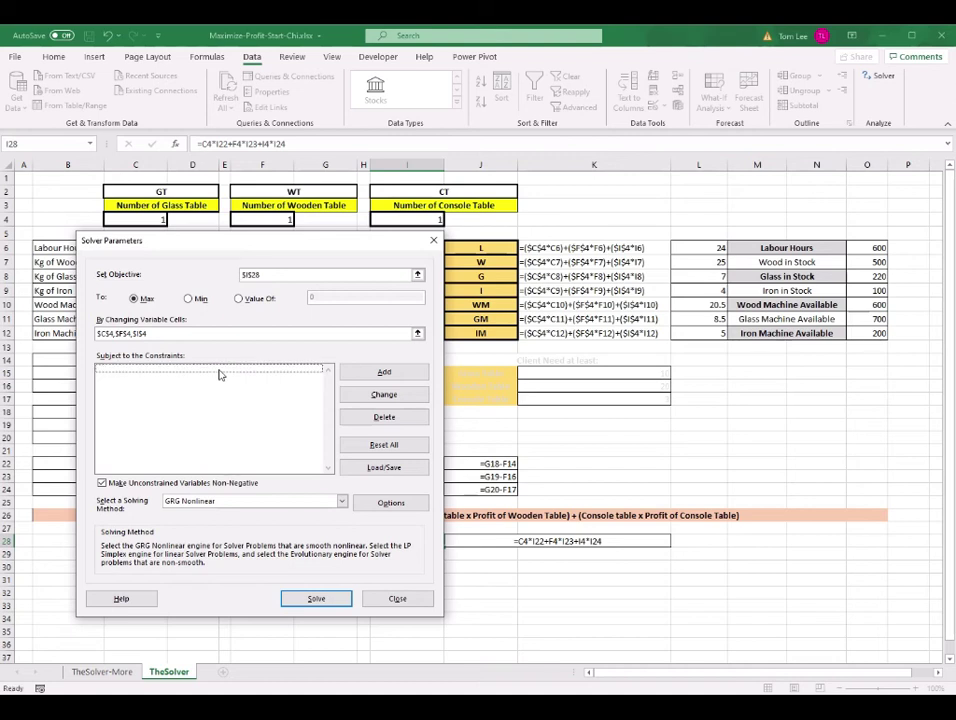
left_click_drag(365, 249, 388, 179)
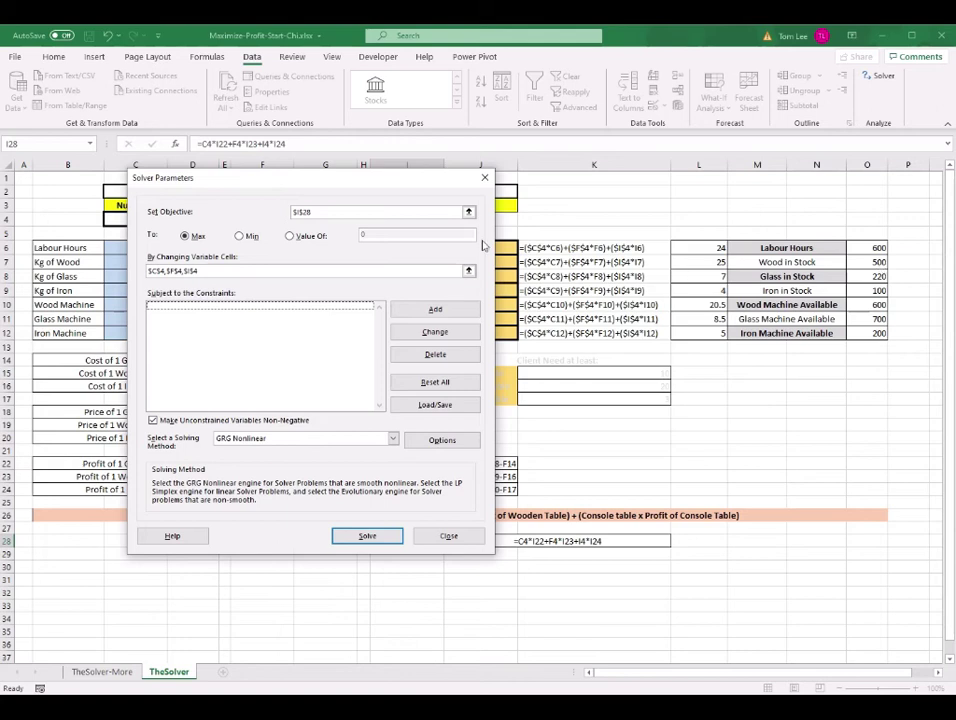
left_click_drag(417, 196, 444, 208)
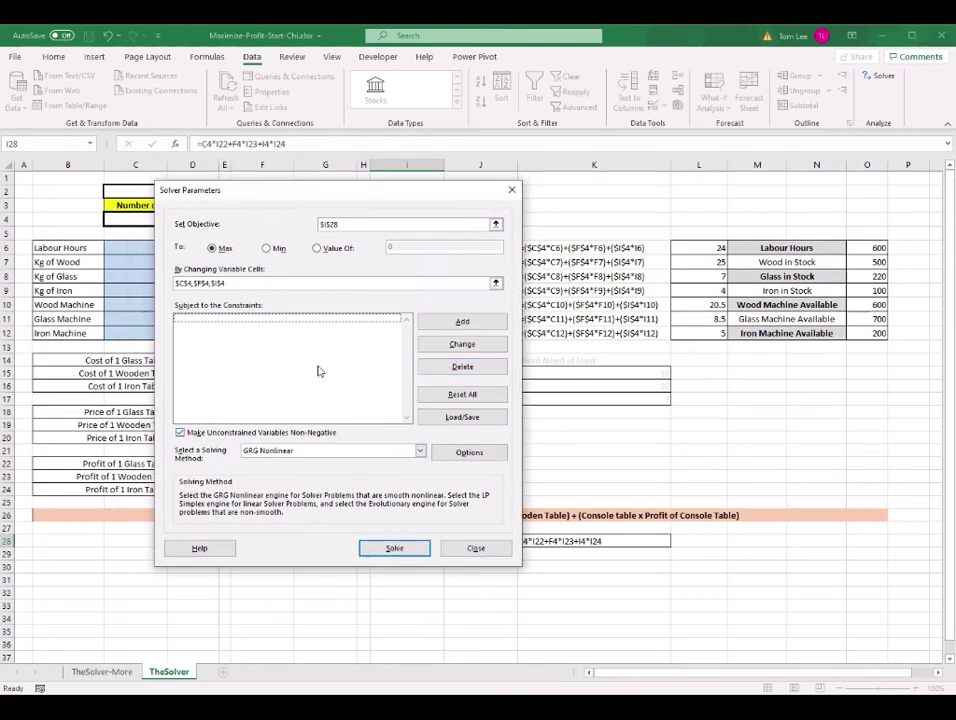
Add Solver constraints L6 <= O6, L7 <= O7 and L8 <= O8.
left_click(463, 321)
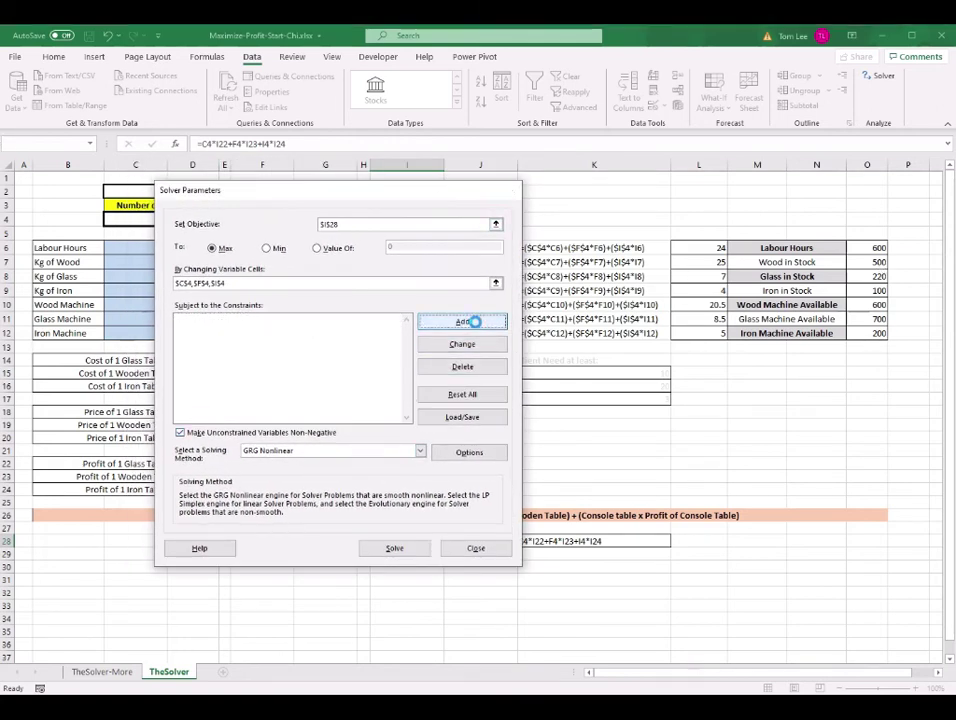
left_click(704, 247)
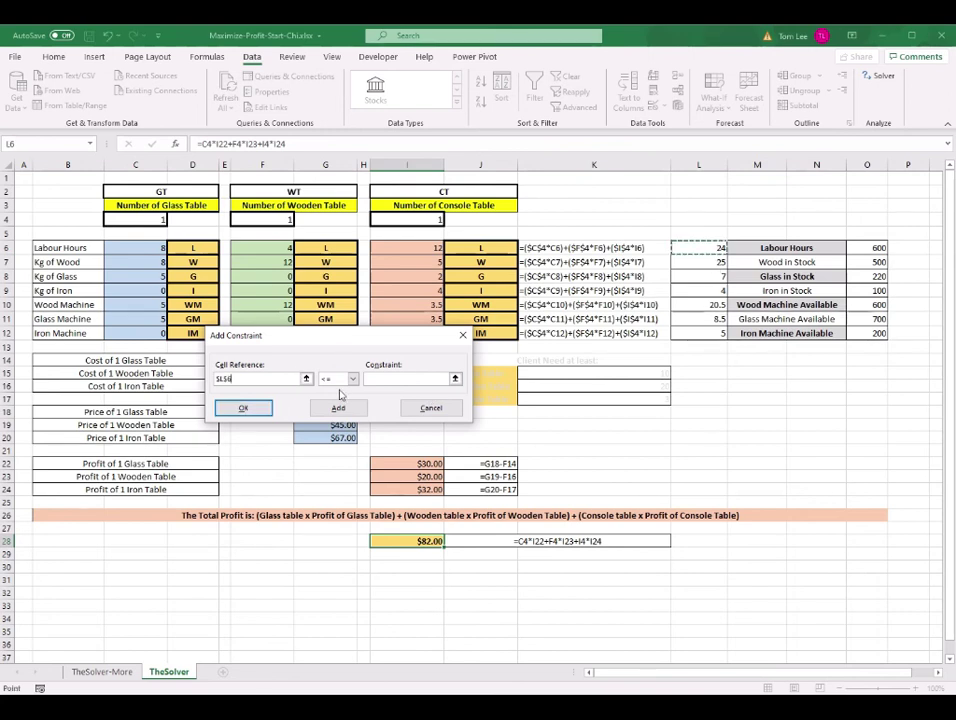
left_click(401, 380)
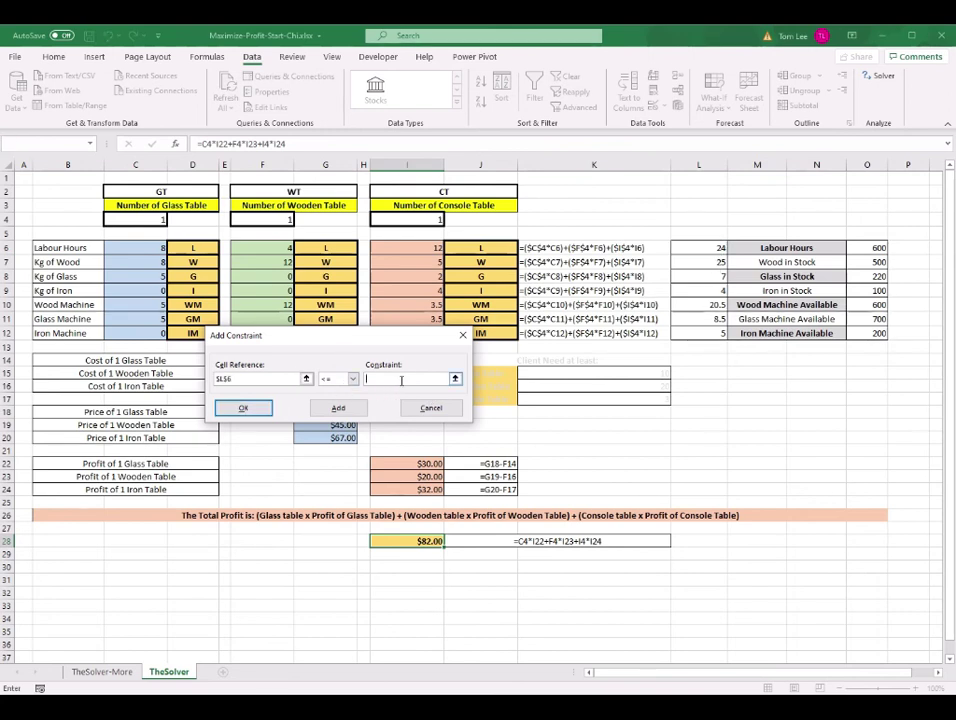
left_click(877, 247)
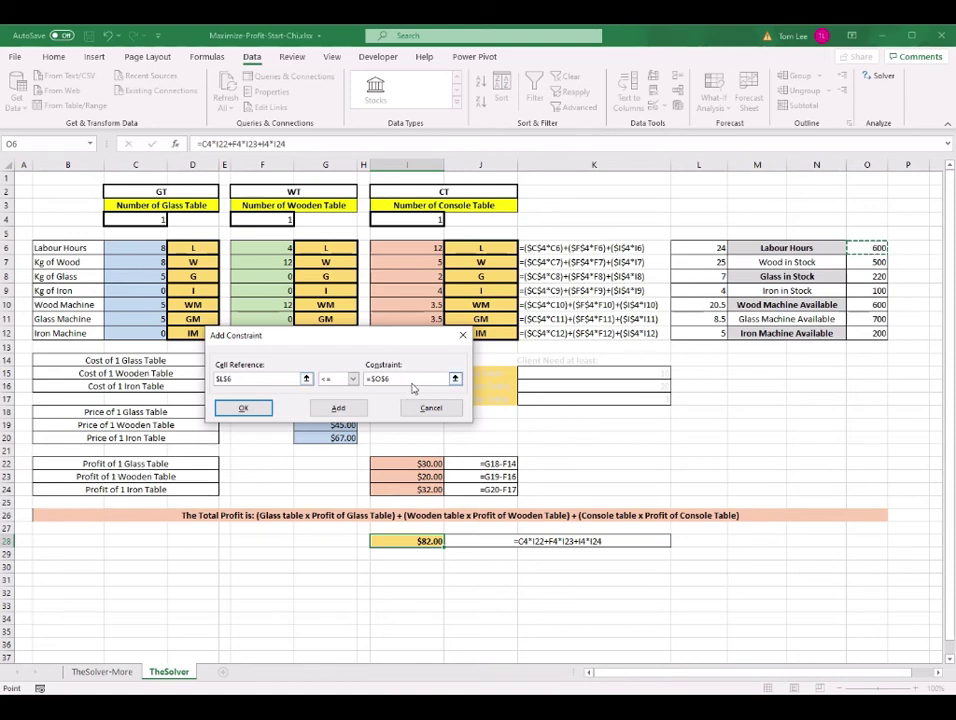
left_click(258, 409)
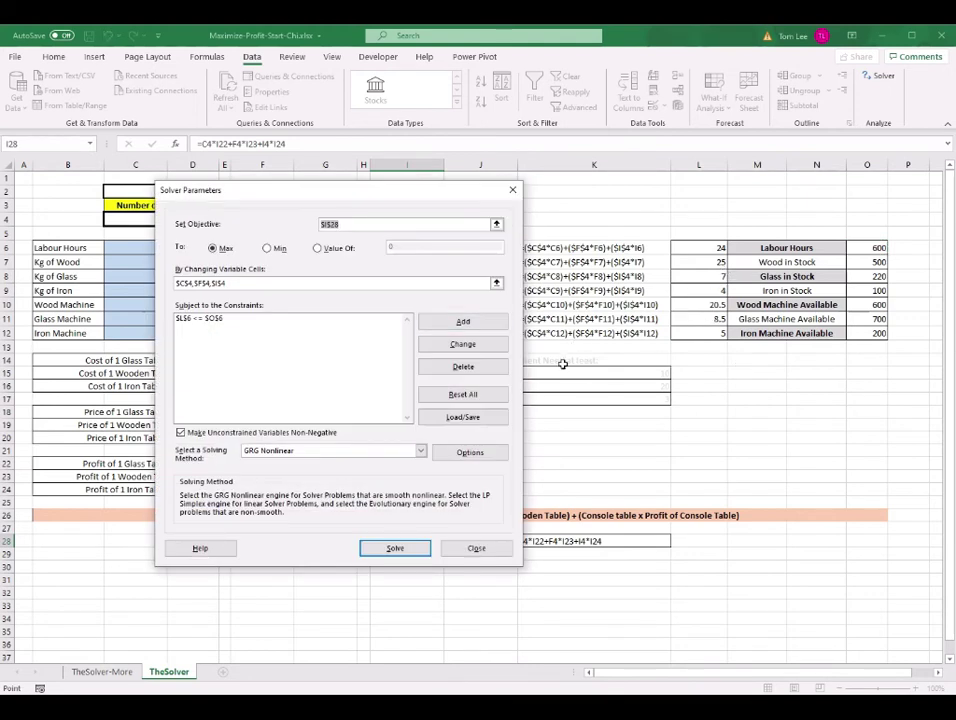
left_click(463, 322)
left_click(716, 263)
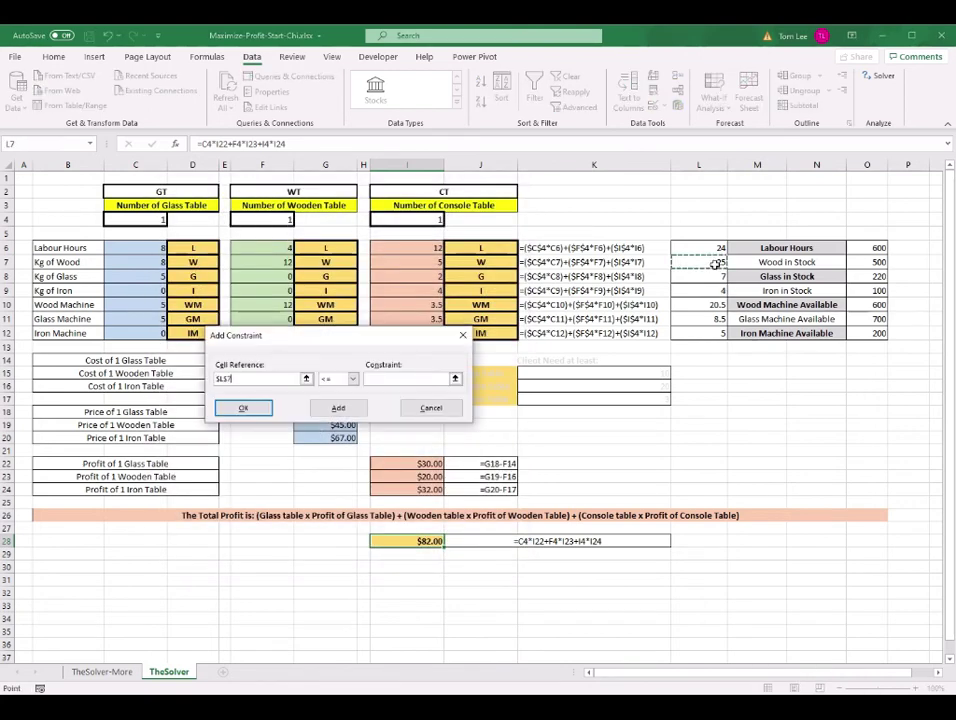
left_click(408, 379)
left_click(878, 263)
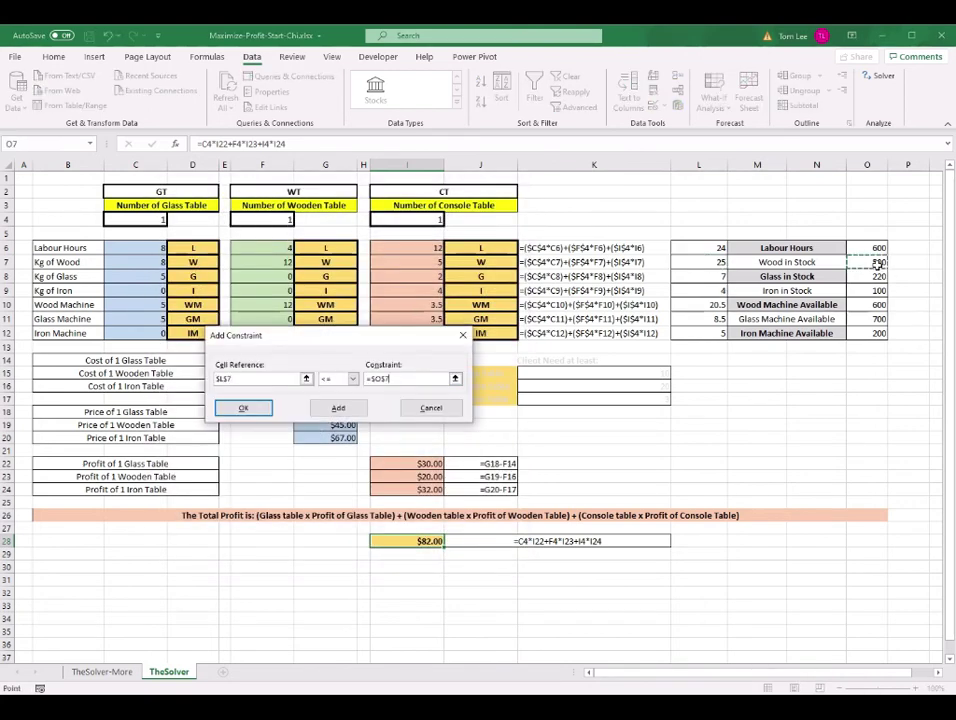
left_click(342, 410)
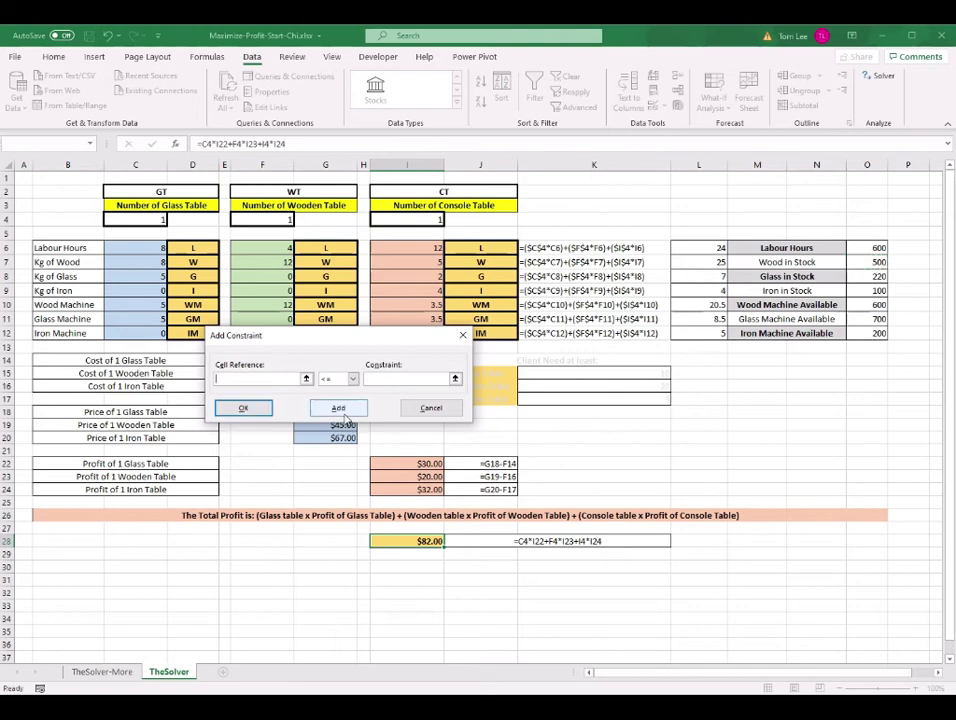
left_click(715, 277)
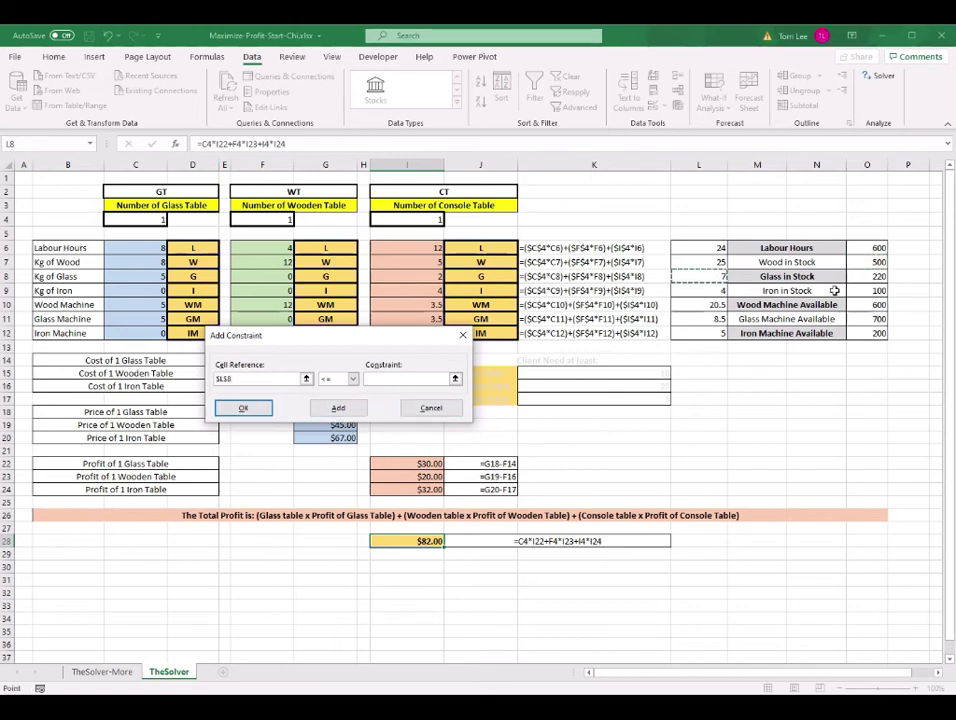
left_click(421, 378)
left_click(866, 277)
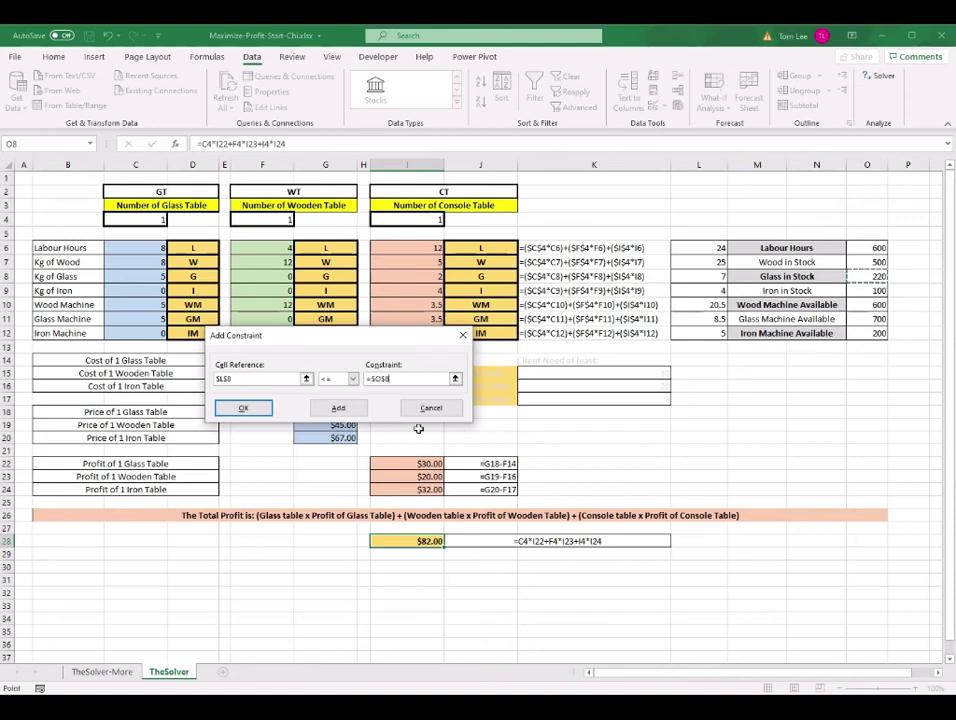
left_click(338, 408)
Add constraints L9 <= O9, L10 <= O10, L11 <= O11 and L12 <= O13.
left_click(712, 291)
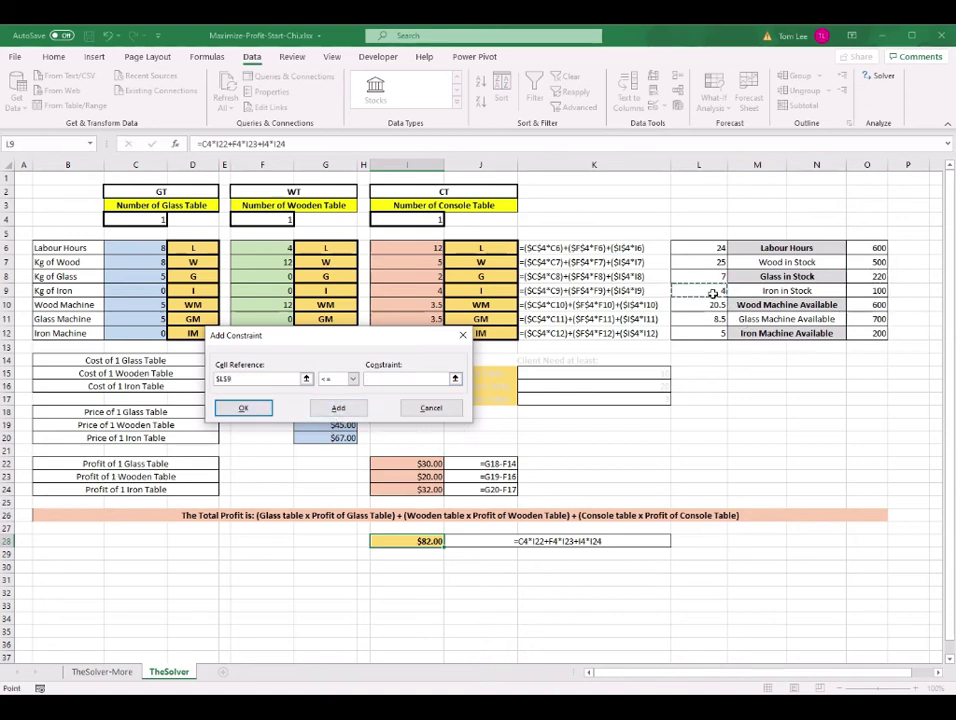
key("Tab")
key("Tab")
left_click(879, 291)
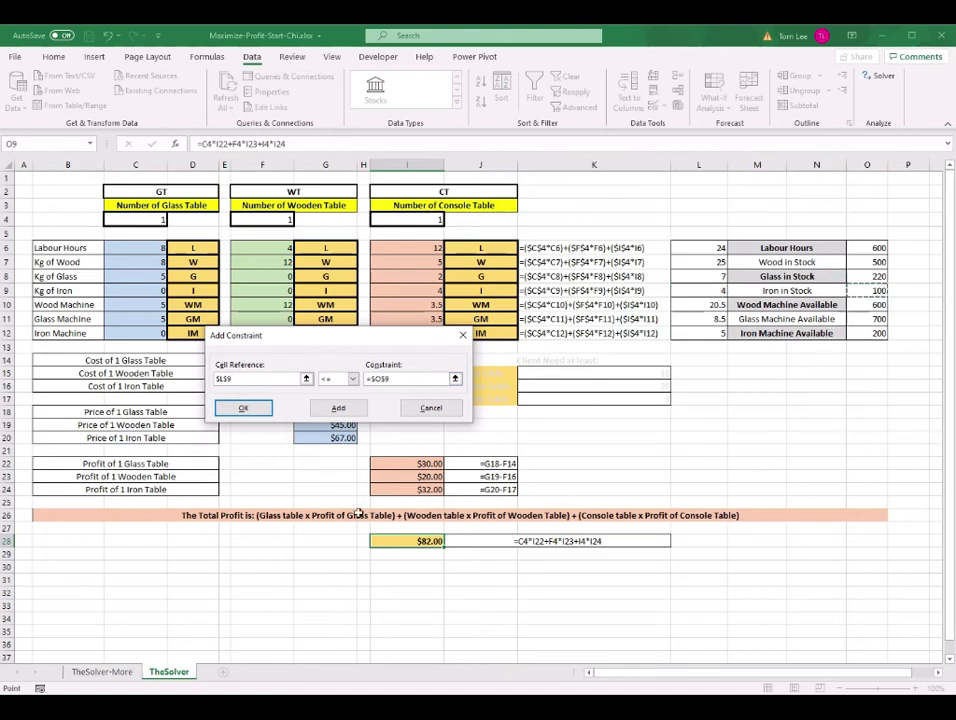
left_click(345, 410)
left_click(716, 305)
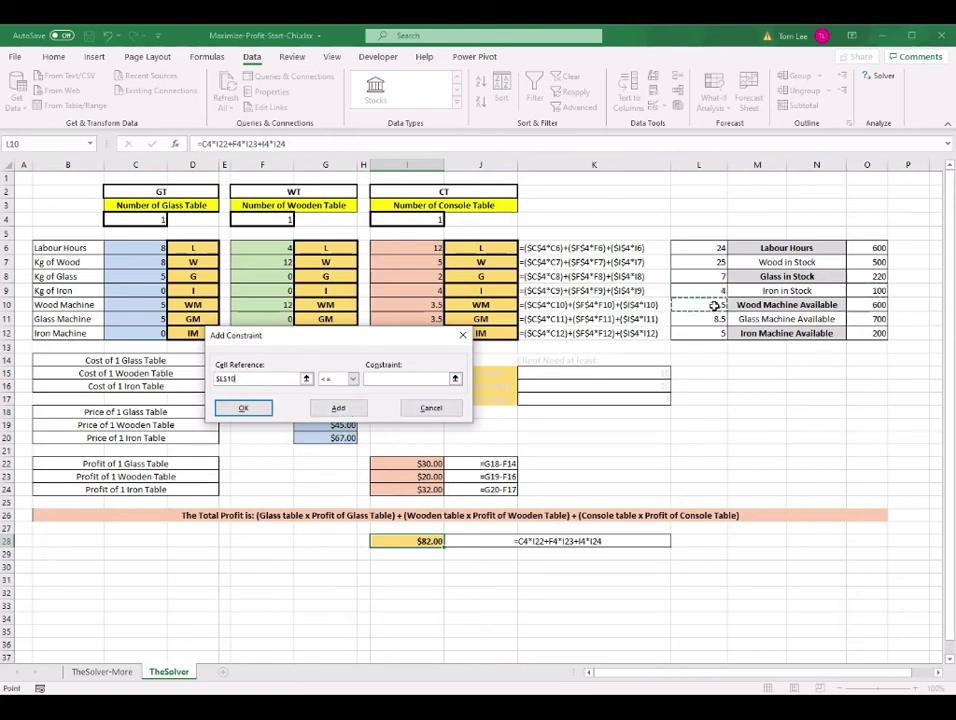
left_click(418, 379)
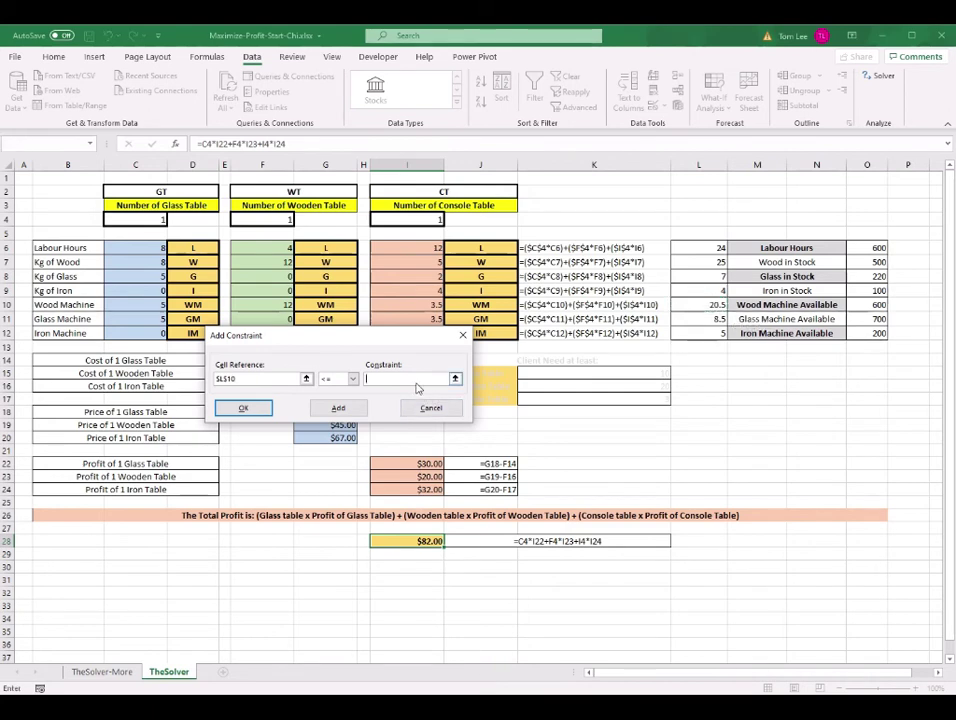
left_click(877, 304)
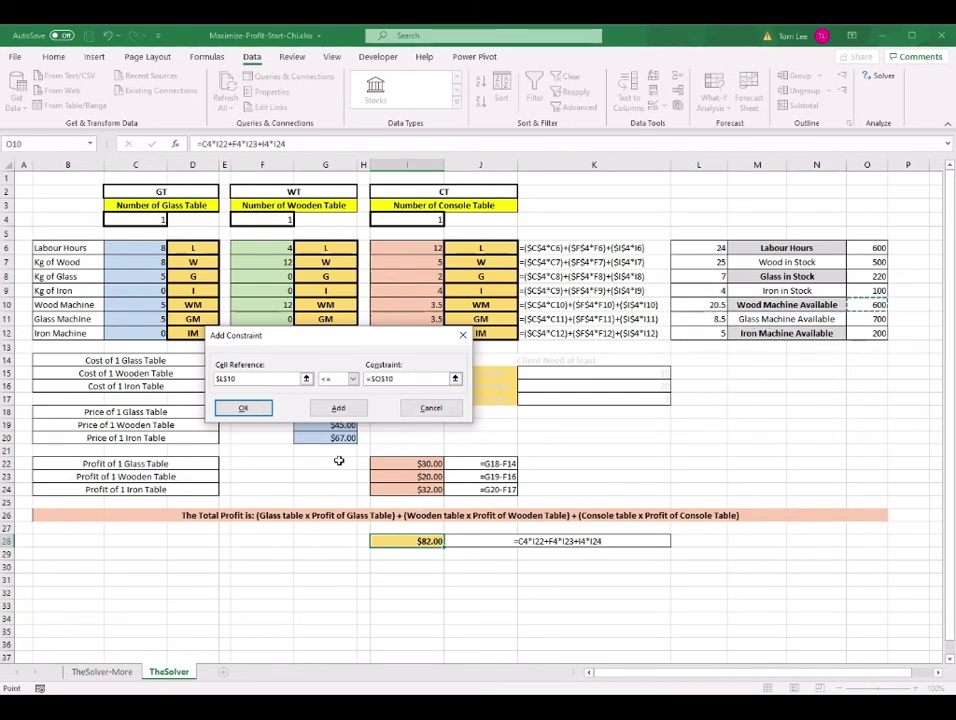
left_click(338, 408)
left_click(711, 318)
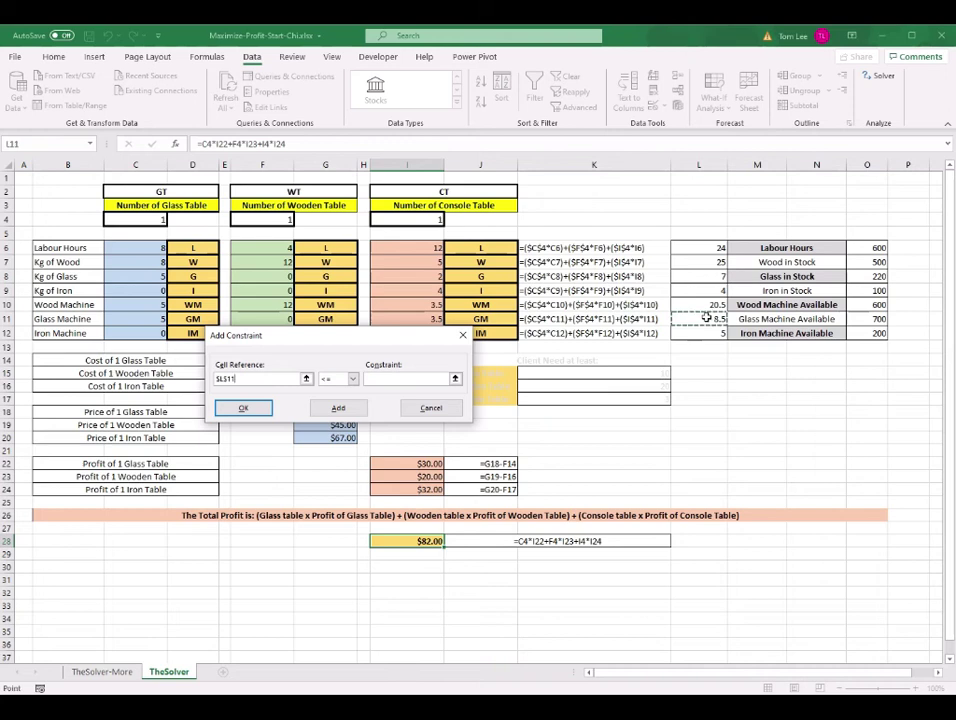
left_click(429, 379)
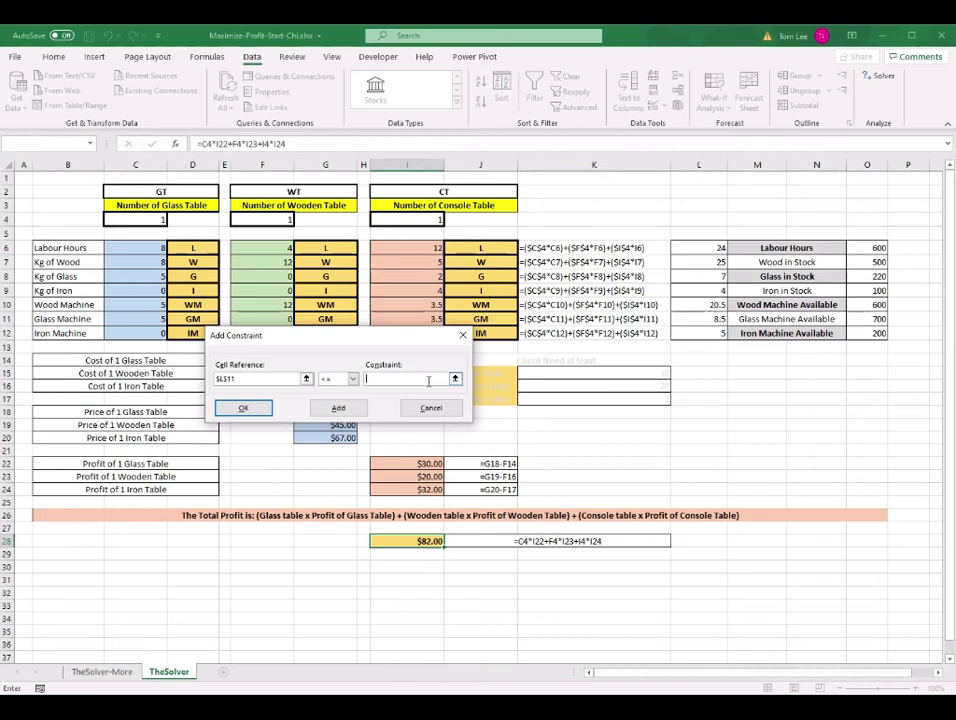
left_click(878, 318)
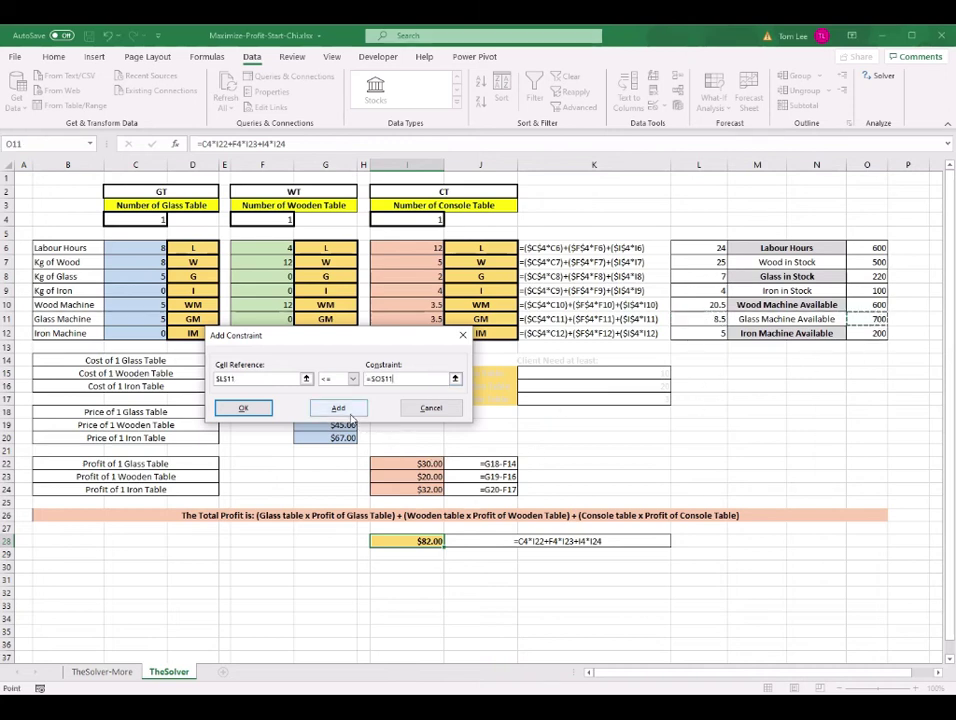
left_click(336, 407)
left_click(711, 333)
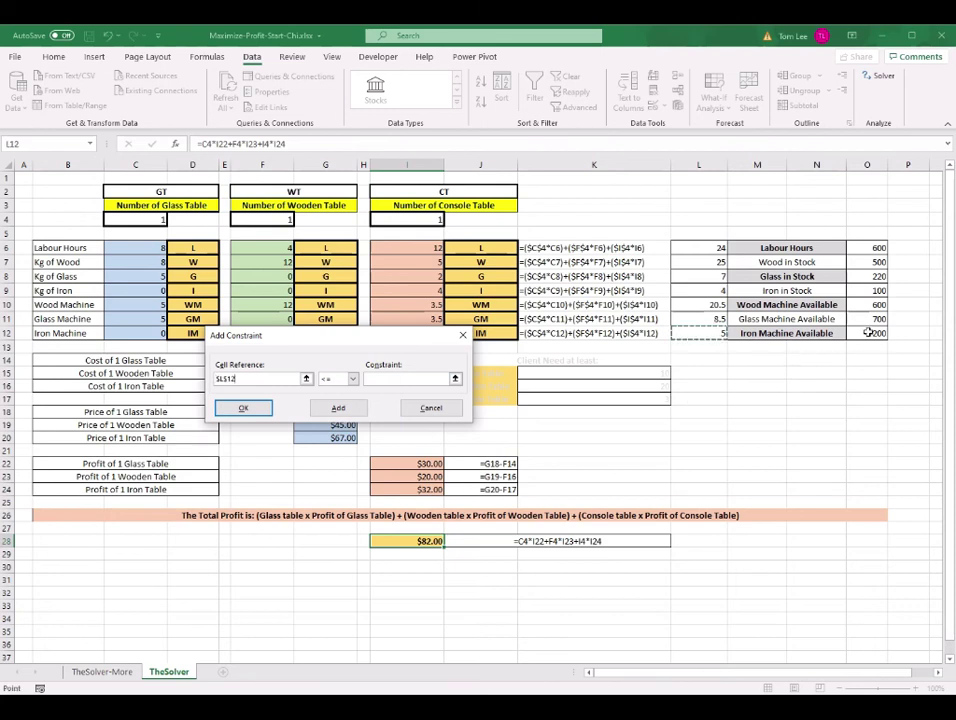
left_click(422, 378)
left_click(869, 347)
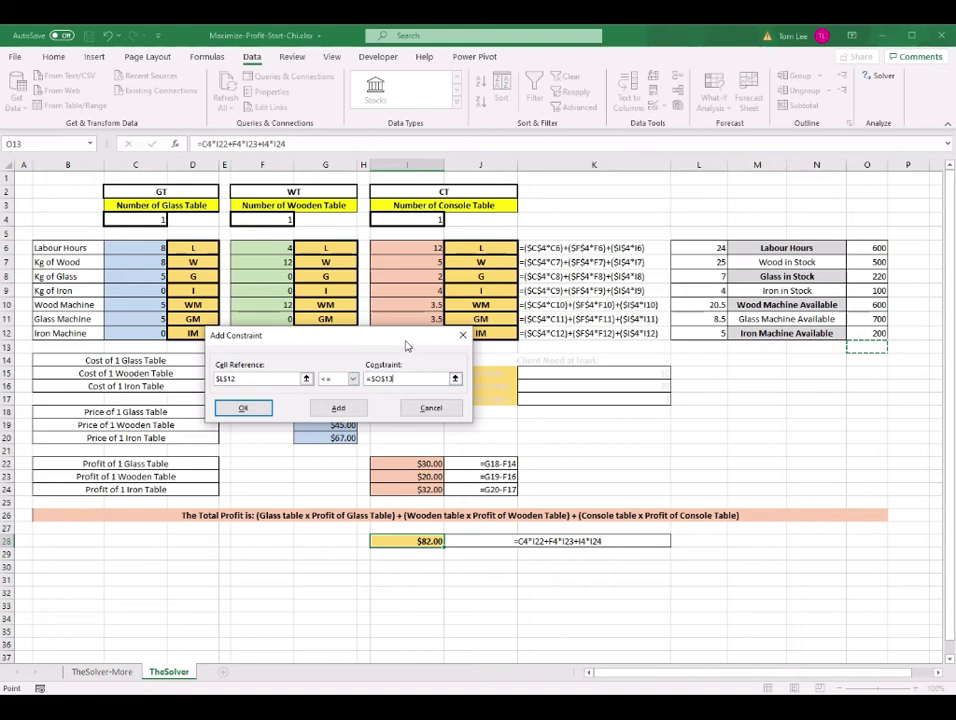
left_click_drag(406, 345, 472, 320)
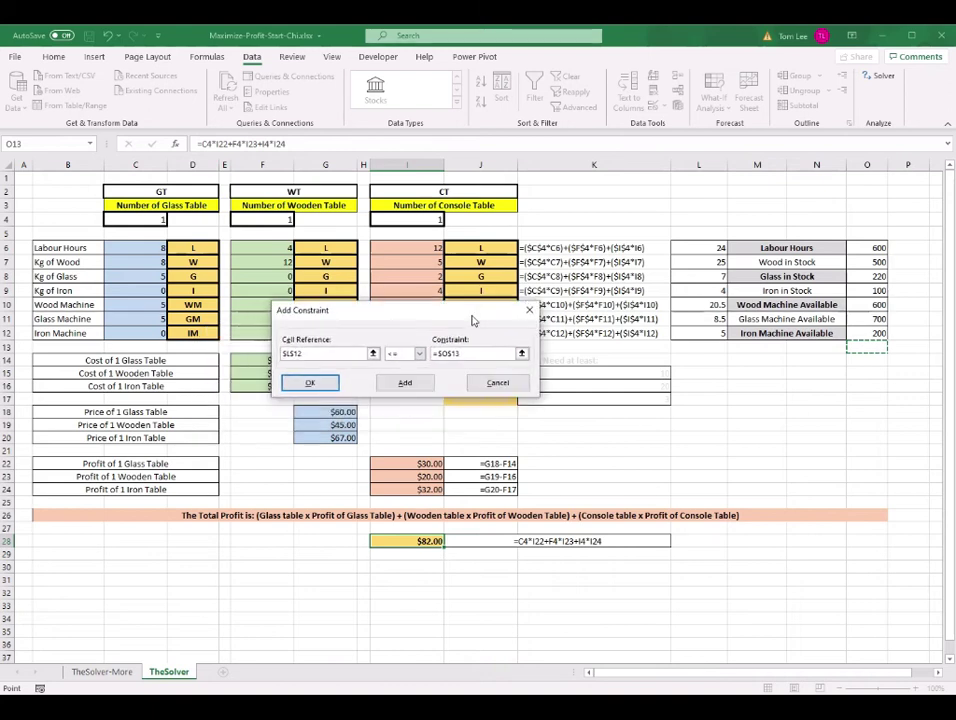
left_click(425, 390)
left_click(495, 382)
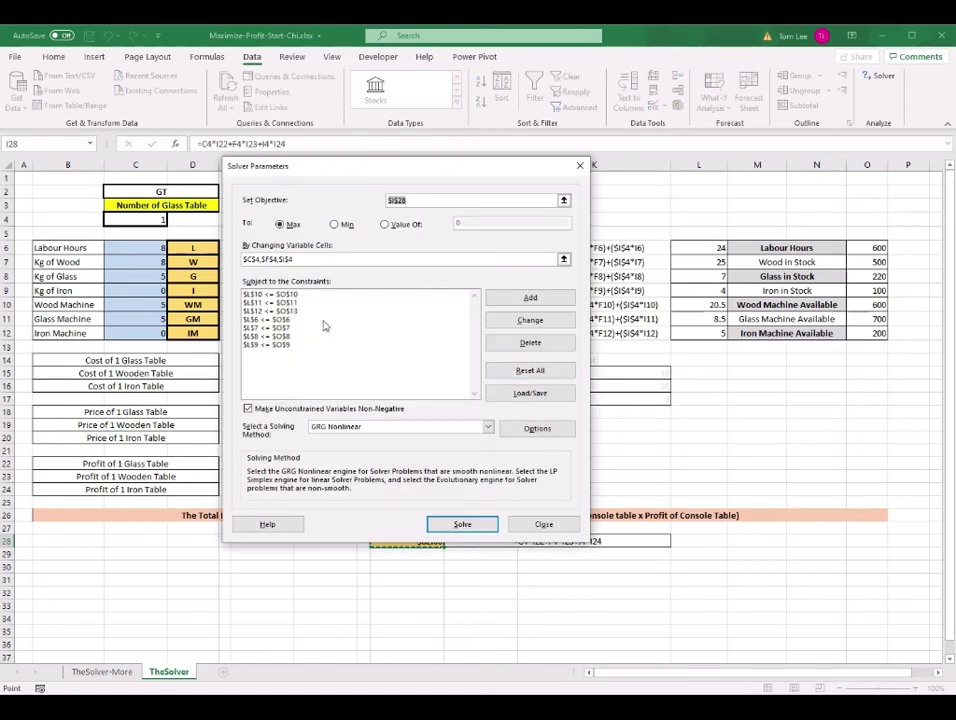
Review the constraint list and run Solver to maximise total profit.
left_click(272, 312)
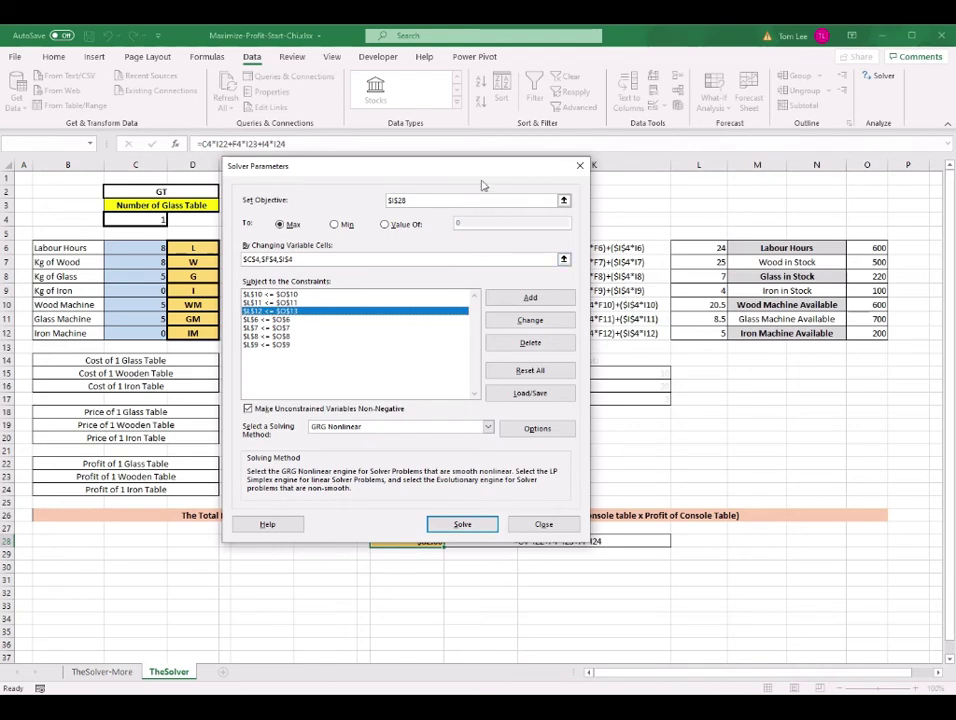
left_click_drag(480, 180, 805, 141)
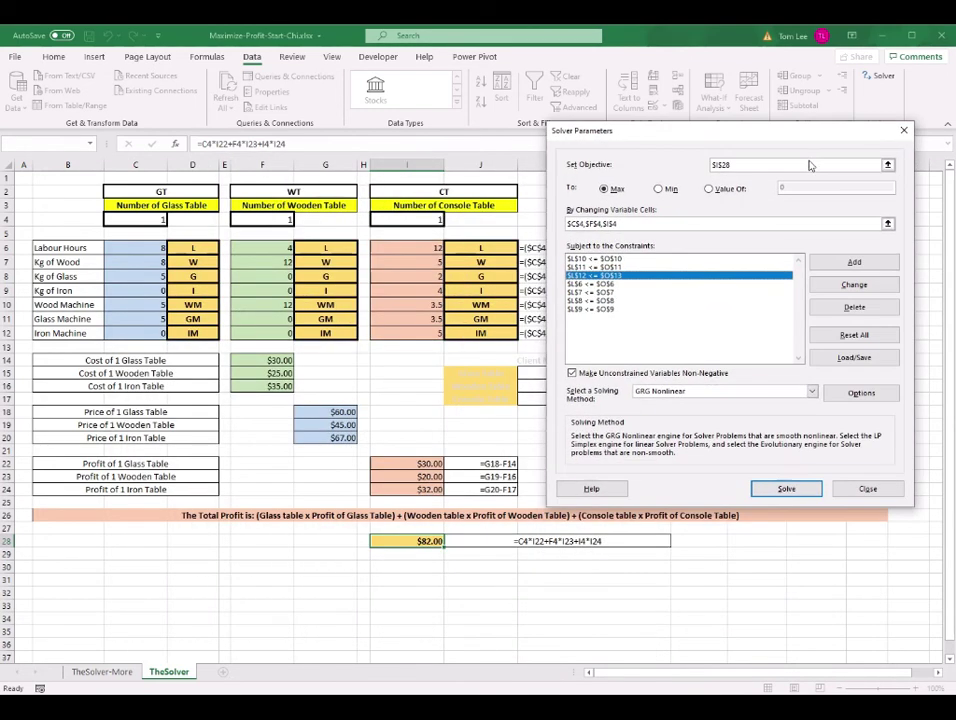
left_click(787, 489)
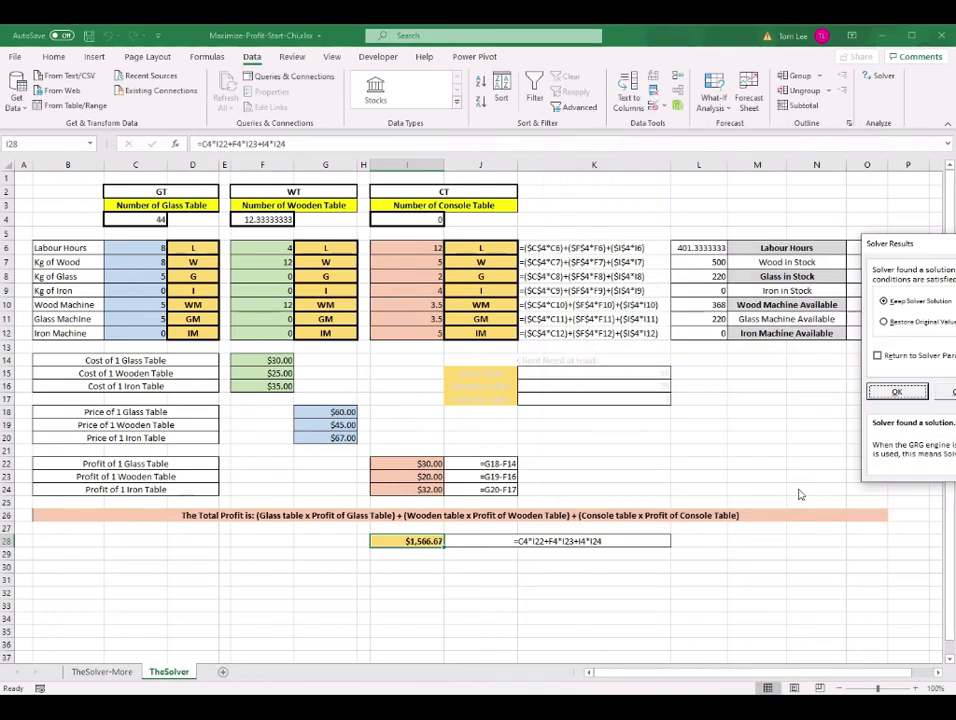
Inspect the resulting table counts and totals behind the Solver Results window.
left_click_drag(900, 243, 298, 310)
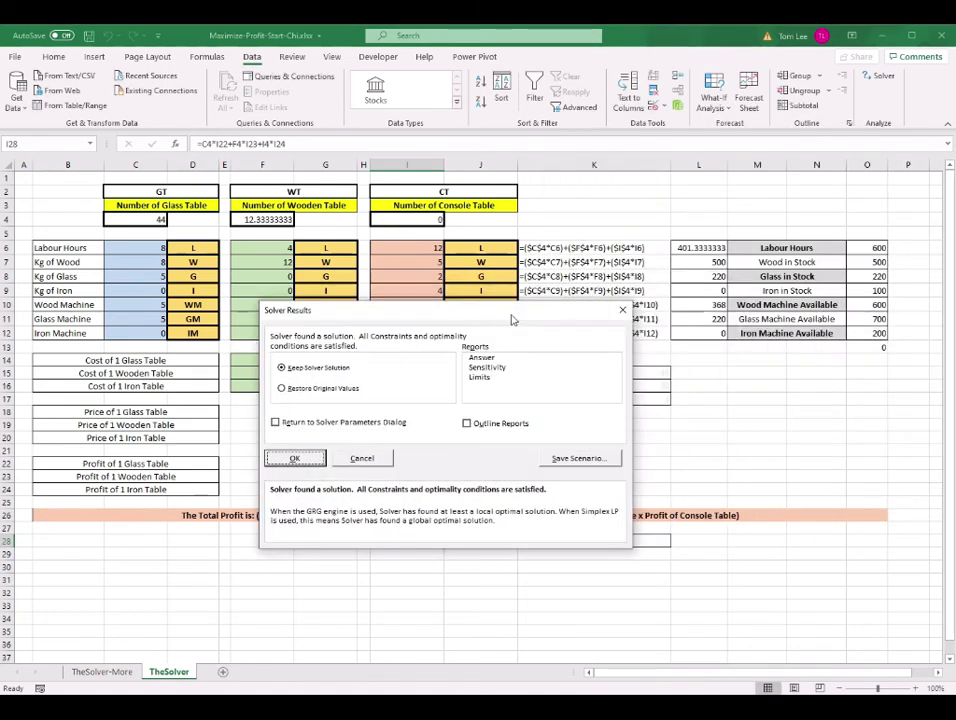
left_click_drag(528, 319, 445, 327)
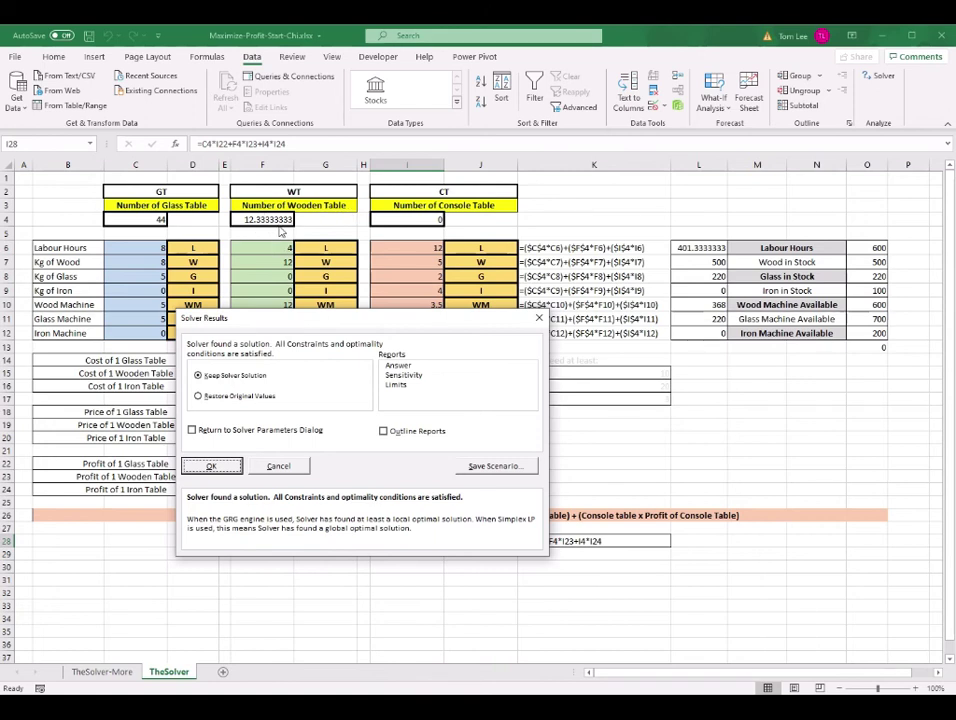
left_click_drag(388, 322, 516, 296)
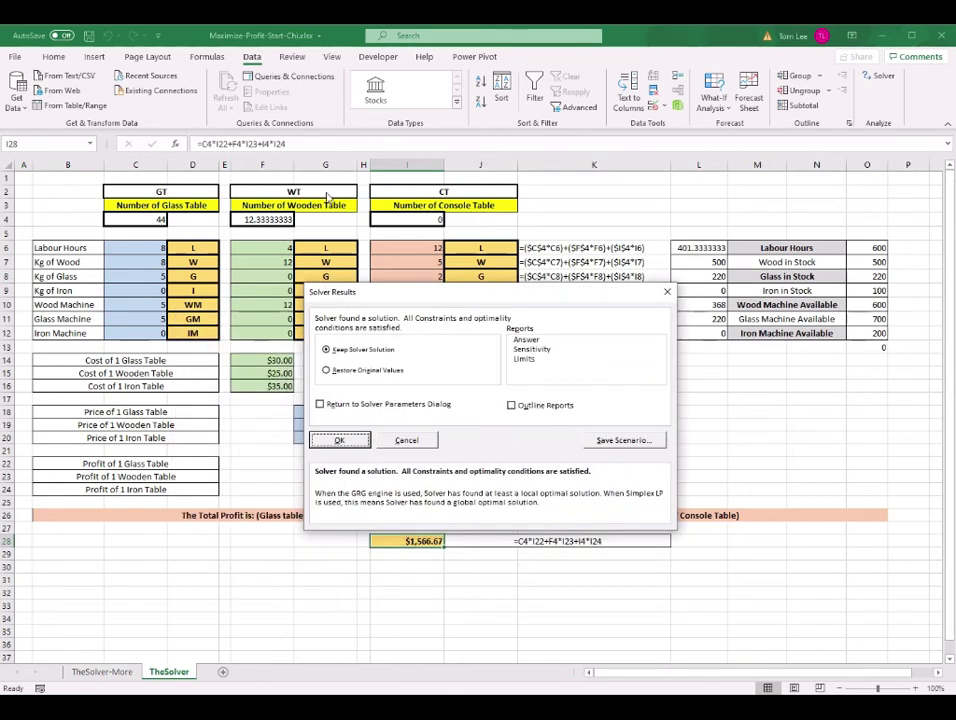
left_click_drag(472, 285, 455, 264)
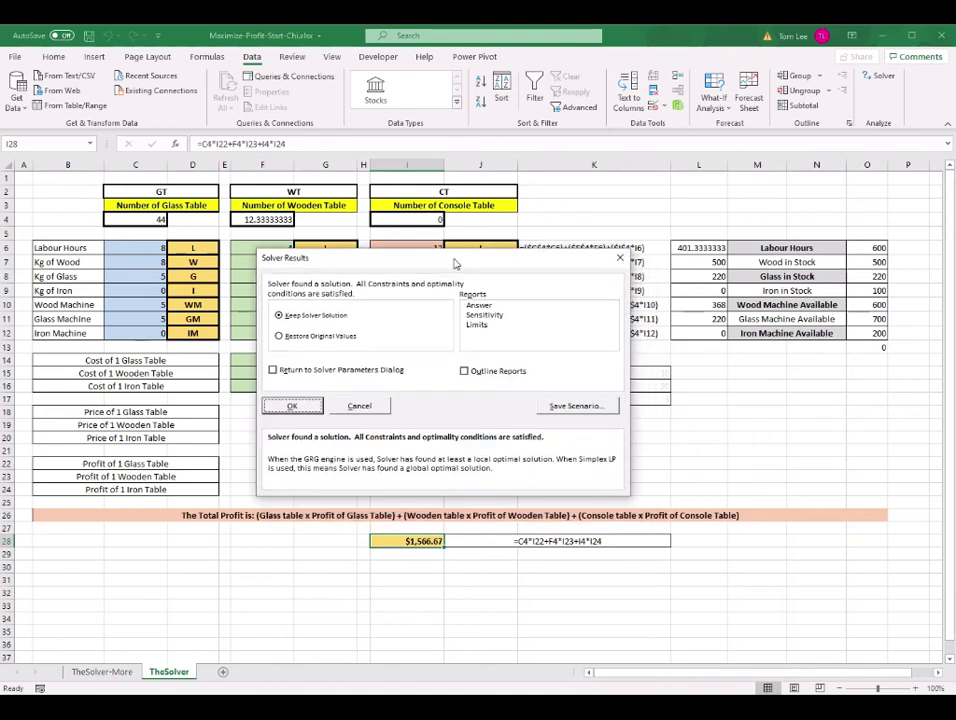
left_click_drag(395, 272, 422, 273)
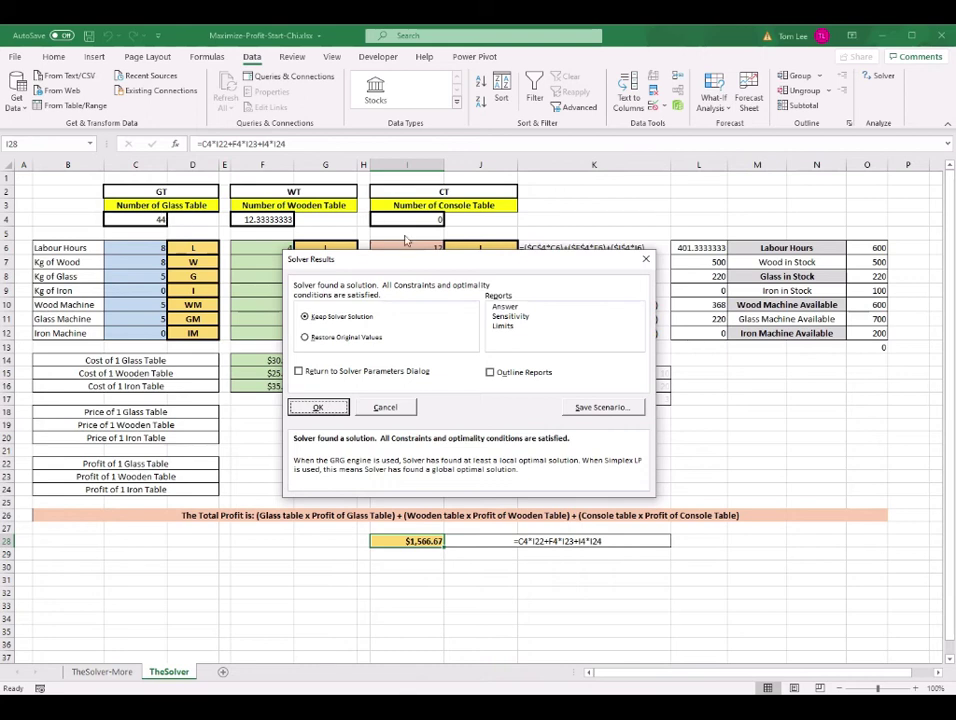
left_click_drag(462, 270, 385, 222)
Discard the previous solution, restoring original values, and reopen the Solver settings.
left_click(335, 360)
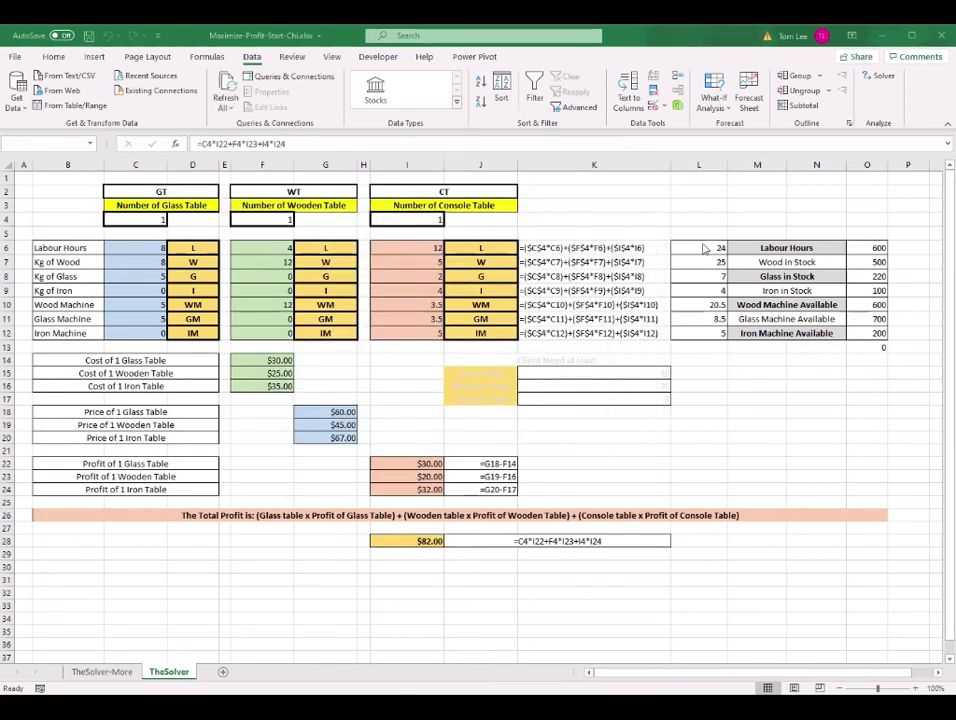
left_click(880, 75)
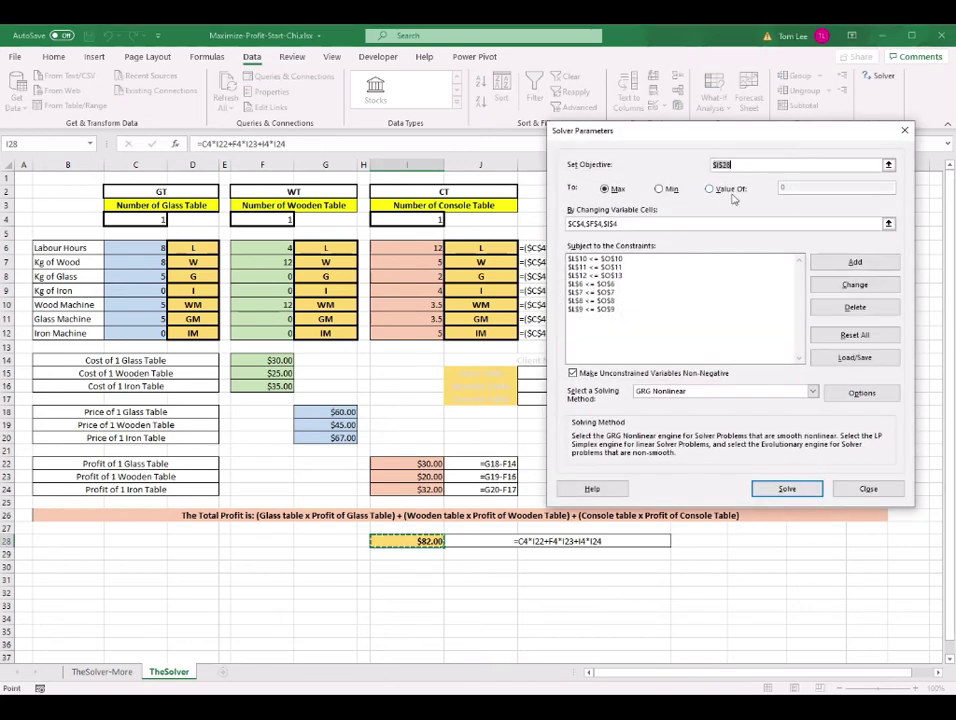
left_click_drag(760, 147, 351, 270)
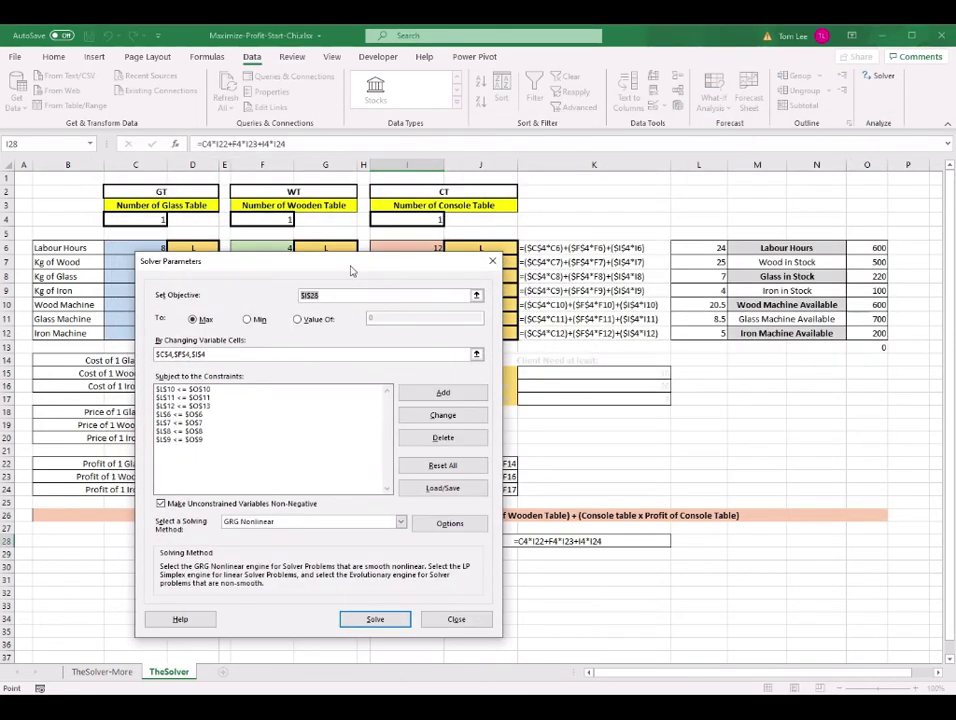
Add integer constraints on $C$4, $F$4 and $I$4.
left_click(456, 397)
left_click_drag(200, 422, 262, 362)
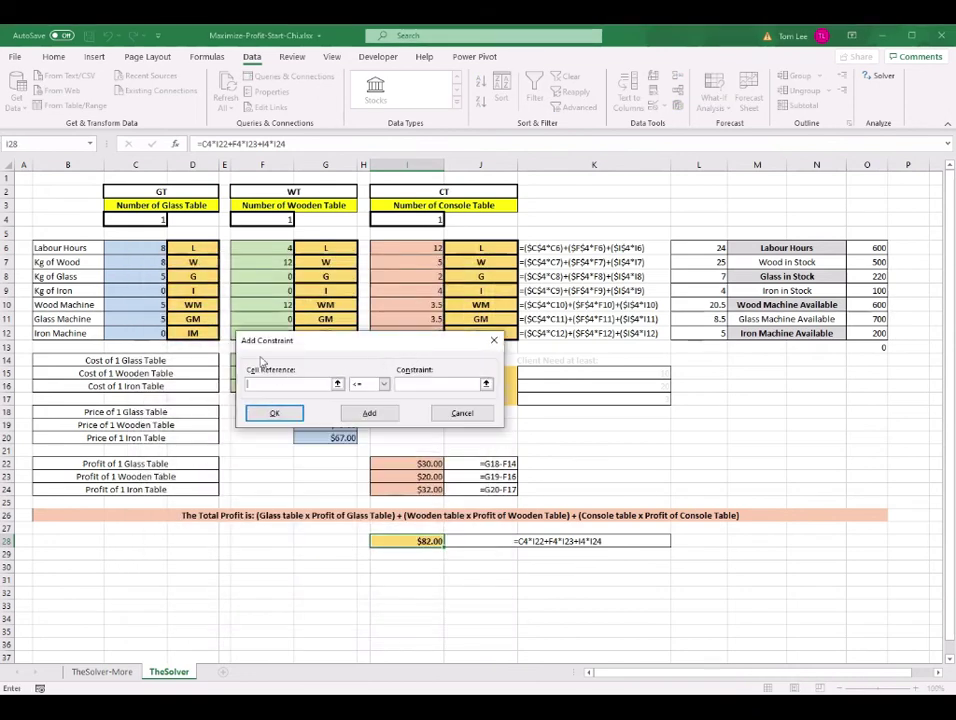
left_click(135, 219)
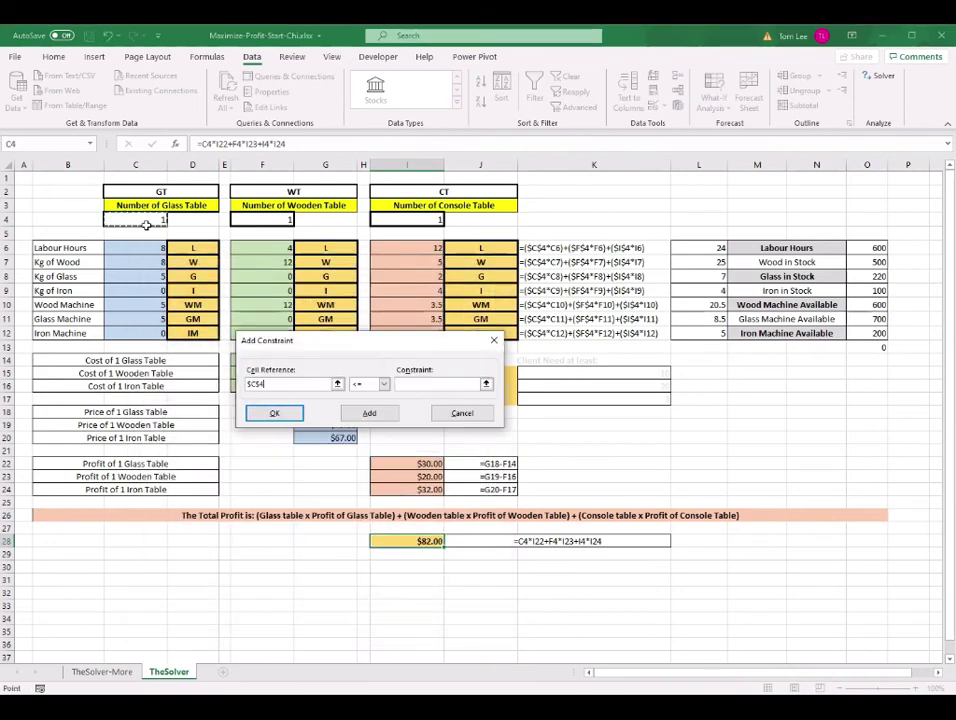
left_click(383, 384)
left_click(362, 417)
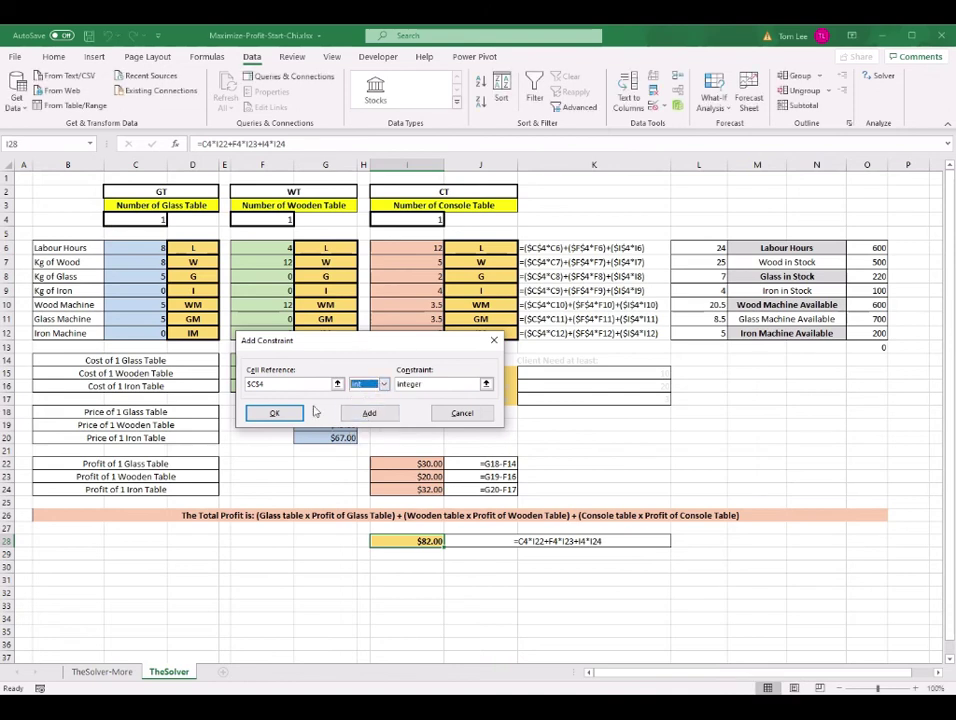
left_click(385, 418)
left_click(277, 218)
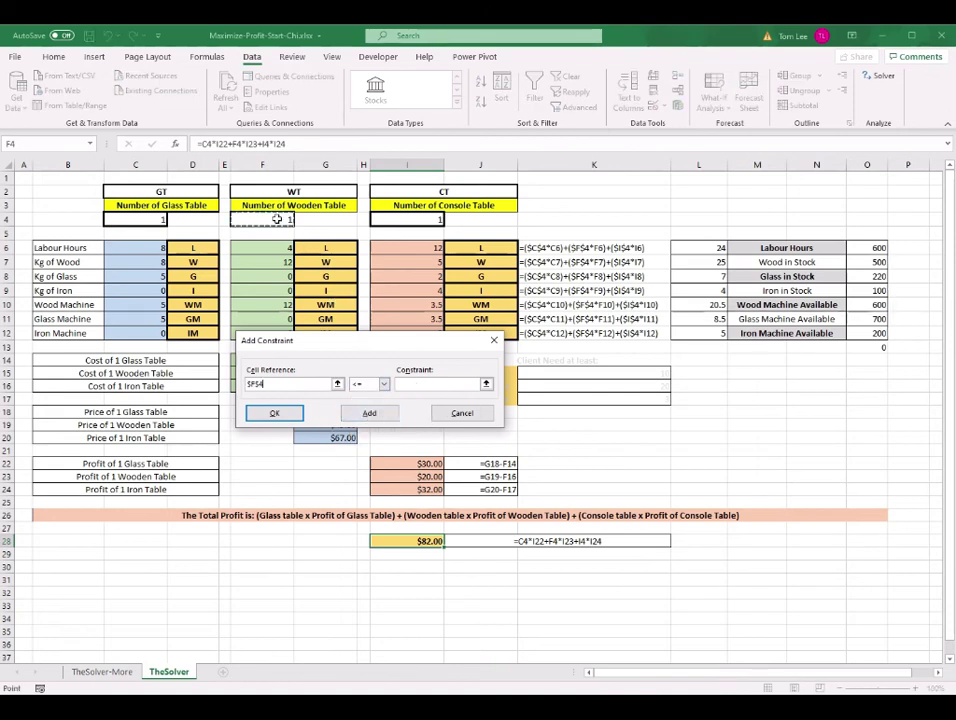
left_click(384, 385)
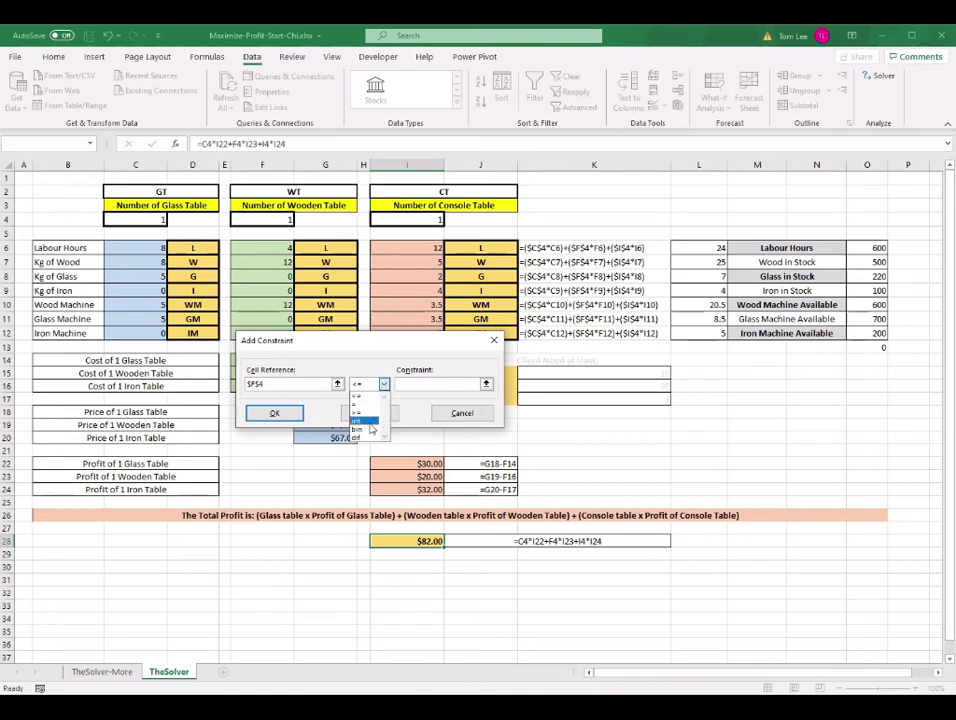
left_click(358, 420)
left_click(383, 416)
left_click(435, 218)
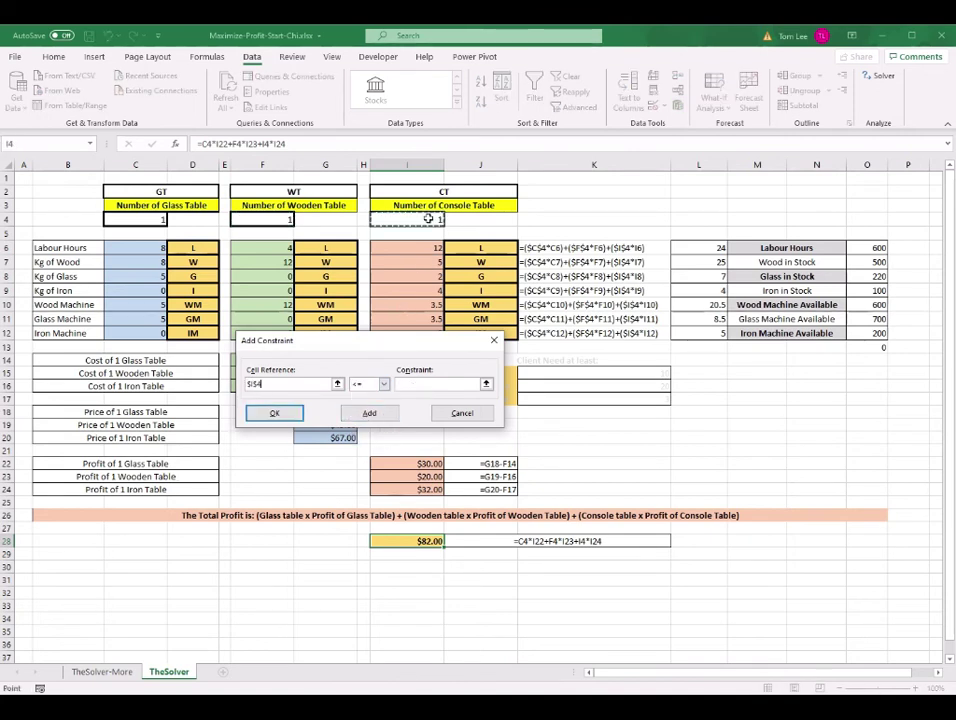
left_click(384, 385)
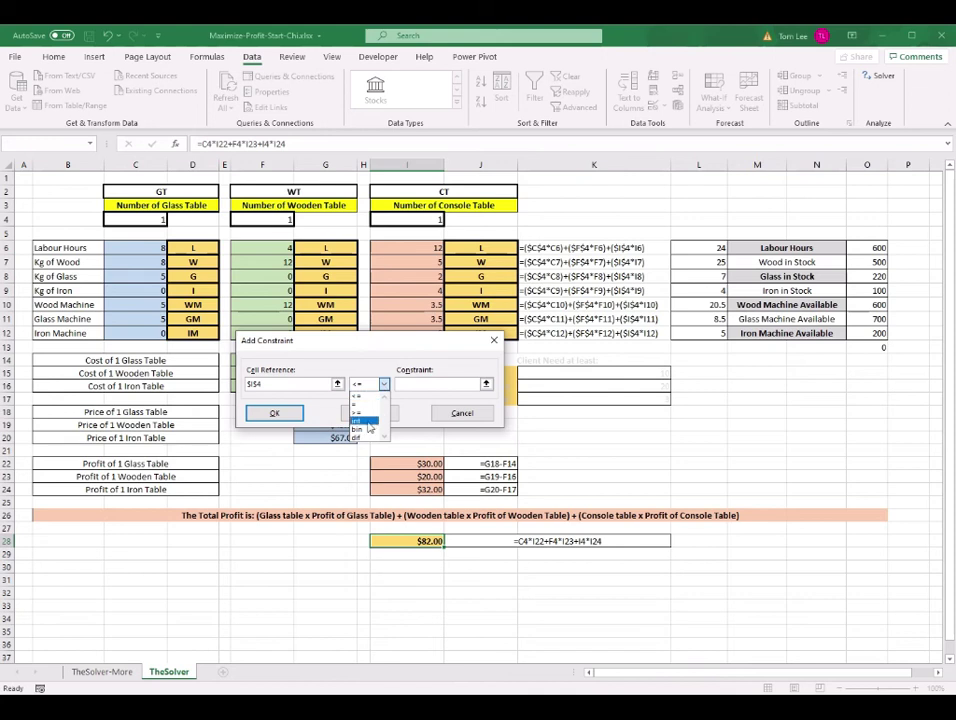
left_click(358, 419)
left_click(383, 417)
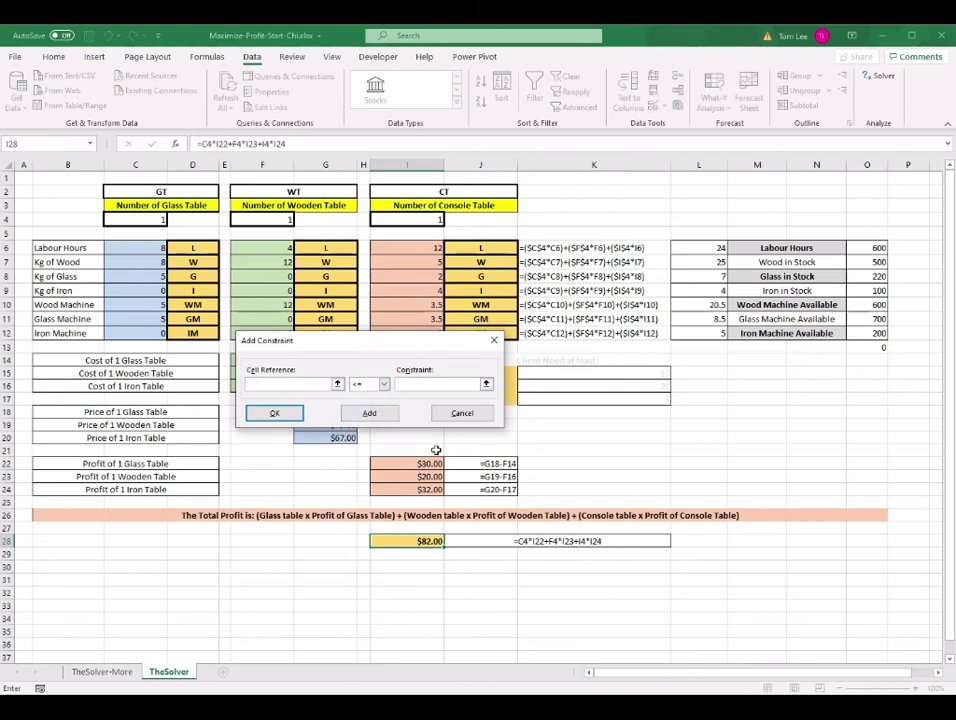
Solve, giving 44 glass, 12 wooden, 0 console tables and $1,560.00 profit.
left_click(460, 413)
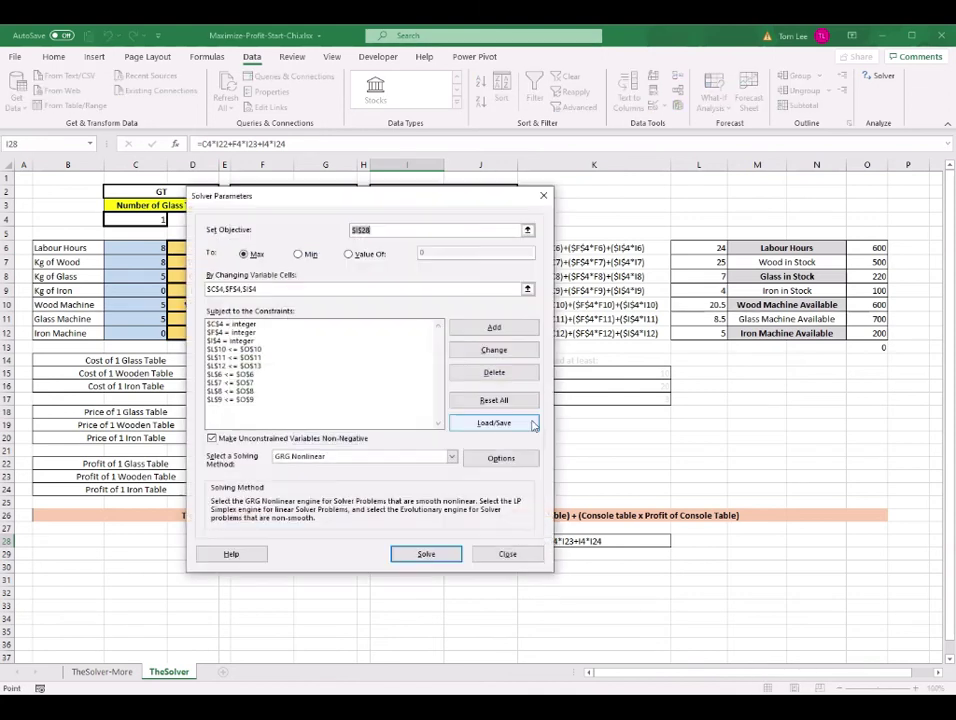
left_click_drag(256, 325, 252, 350)
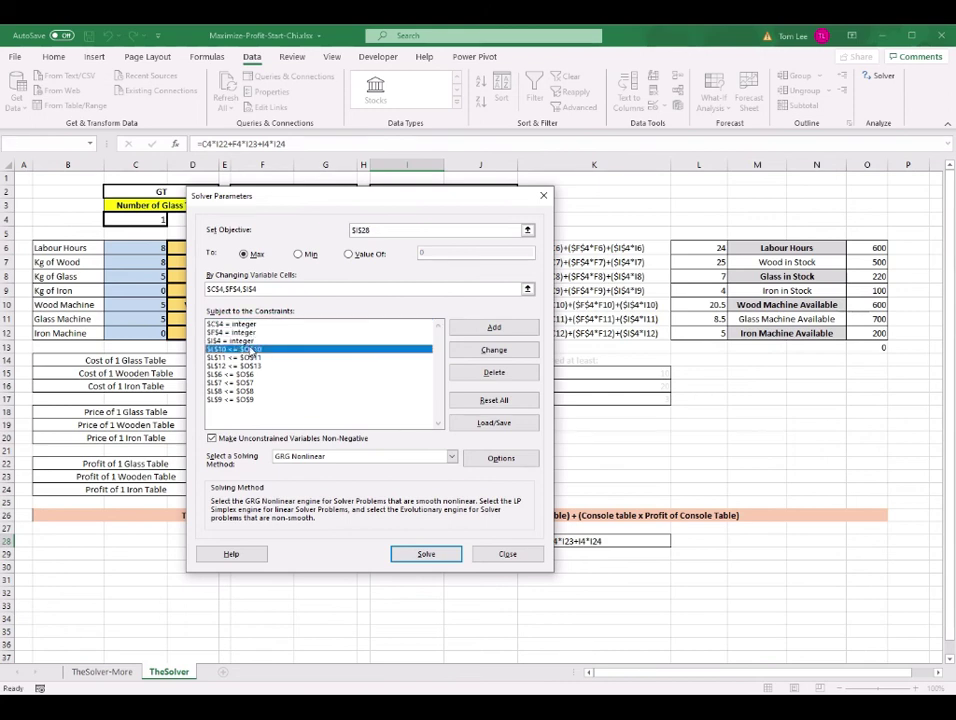
left_click(427, 554)
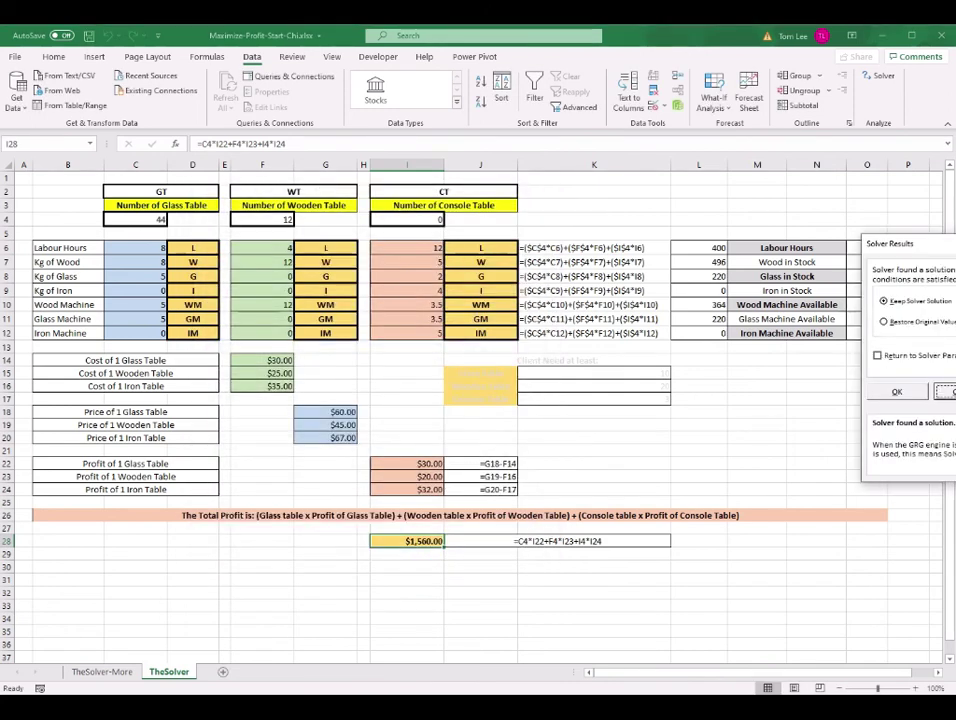
Move the Solver Results window around to view the whole-number solution on the sheet.
left_click_drag(900, 243, 121, 281)
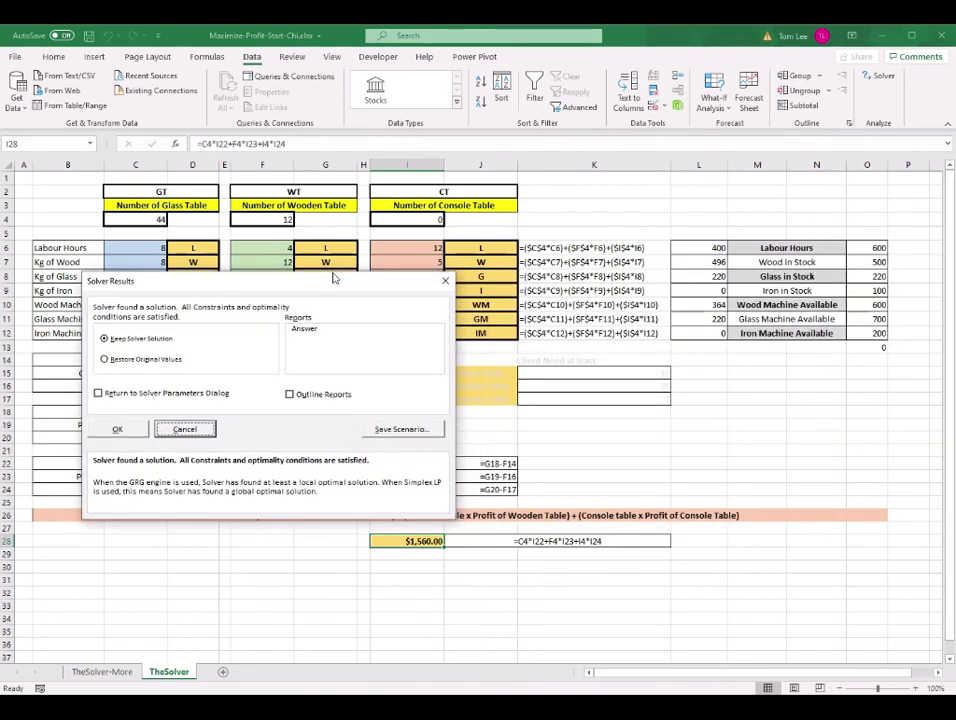
left_click_drag(354, 281, 470, 273)
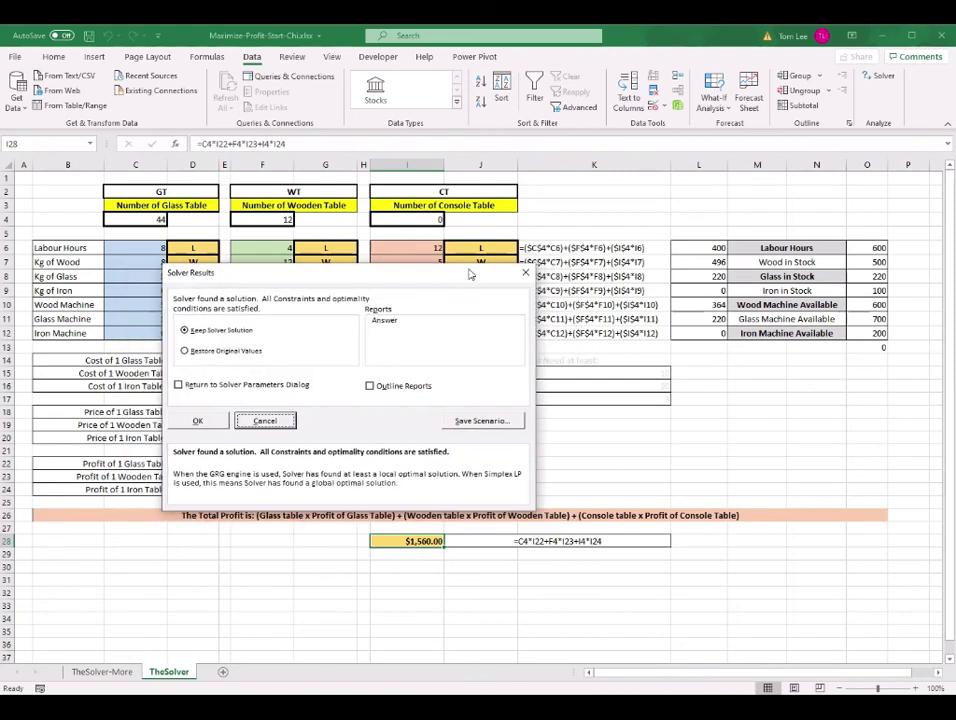
left_click_drag(481, 192, 448, 305)
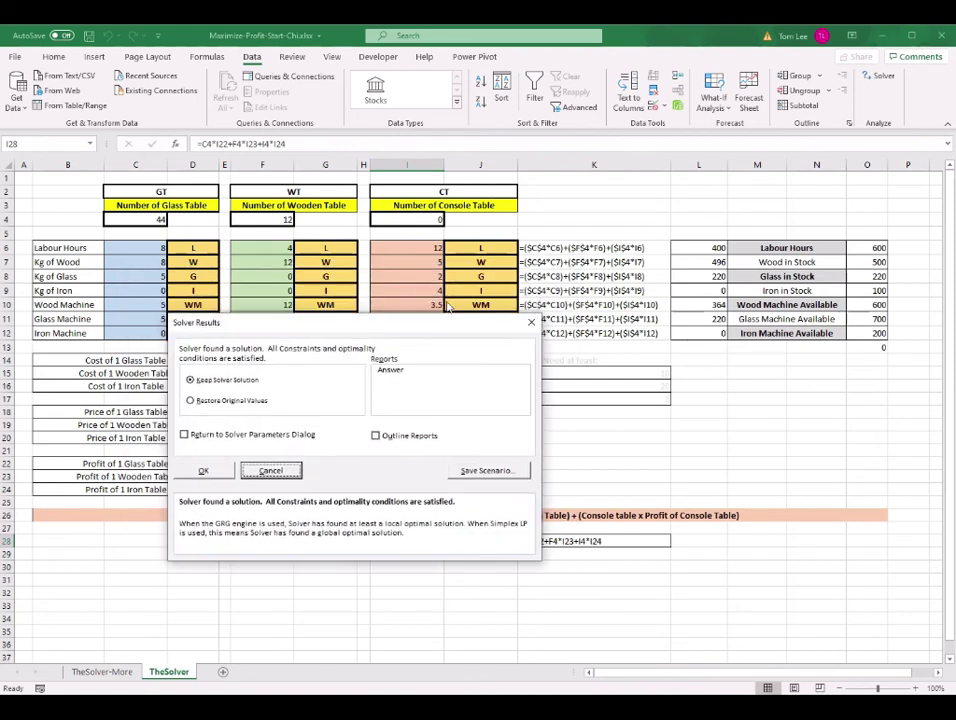
left_click_drag(466, 261, 875, 271)
left_click_drag(790, 282, 303, 280)
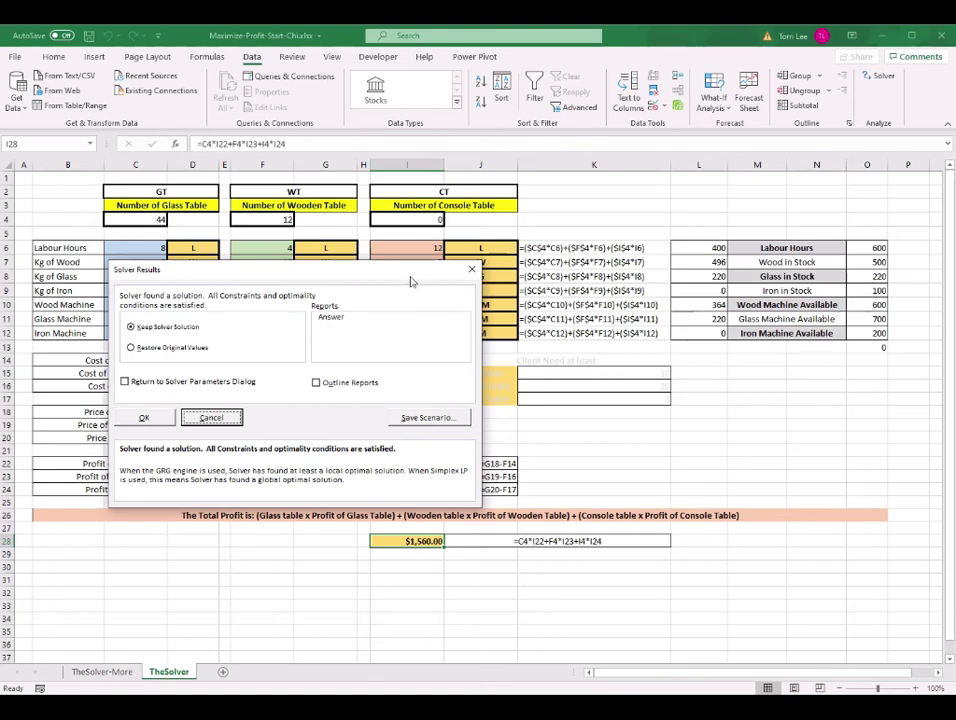
left_click_drag(300, 269, 423, 260)
Discard the integer solution and delete the faulty $L$12 <= $O$13 constraint.
left_click(594, 260)
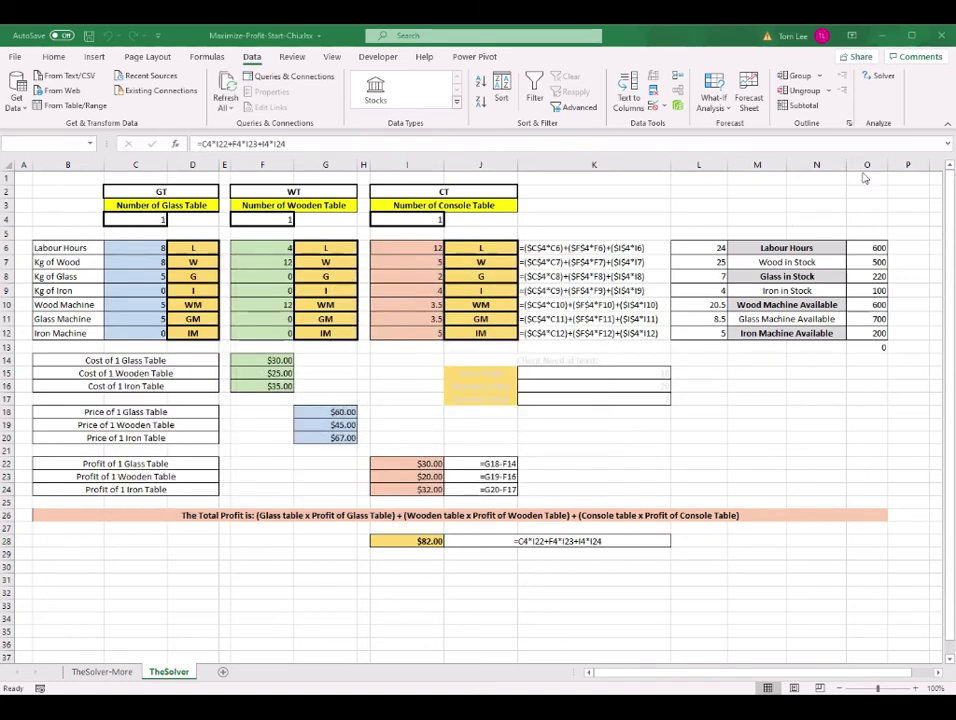
left_click(885, 82)
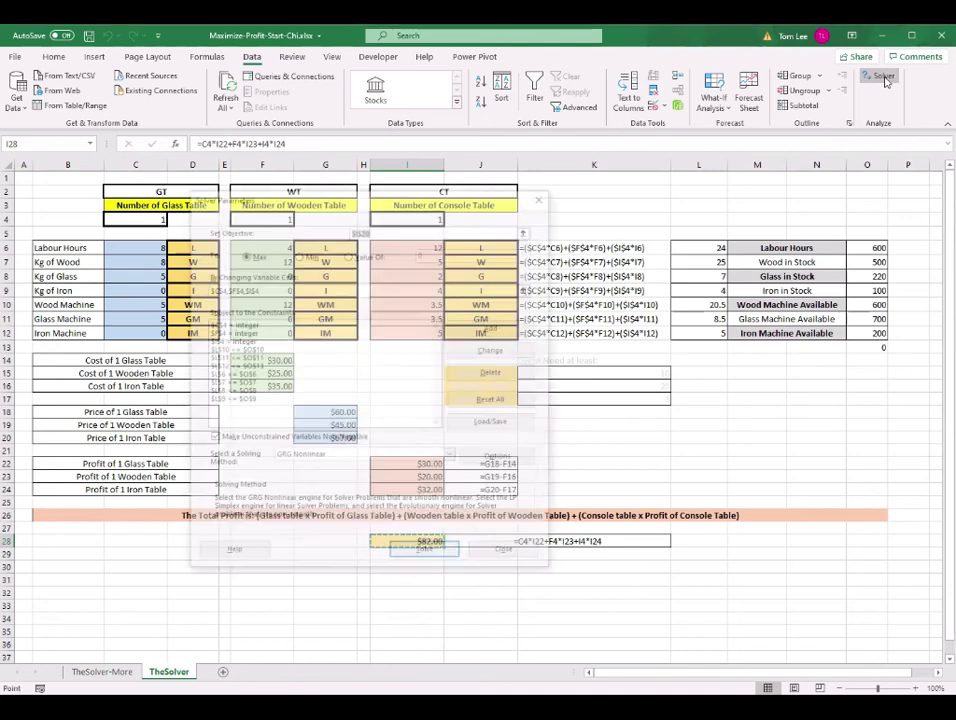
left_click_drag(478, 200, 537, 131)
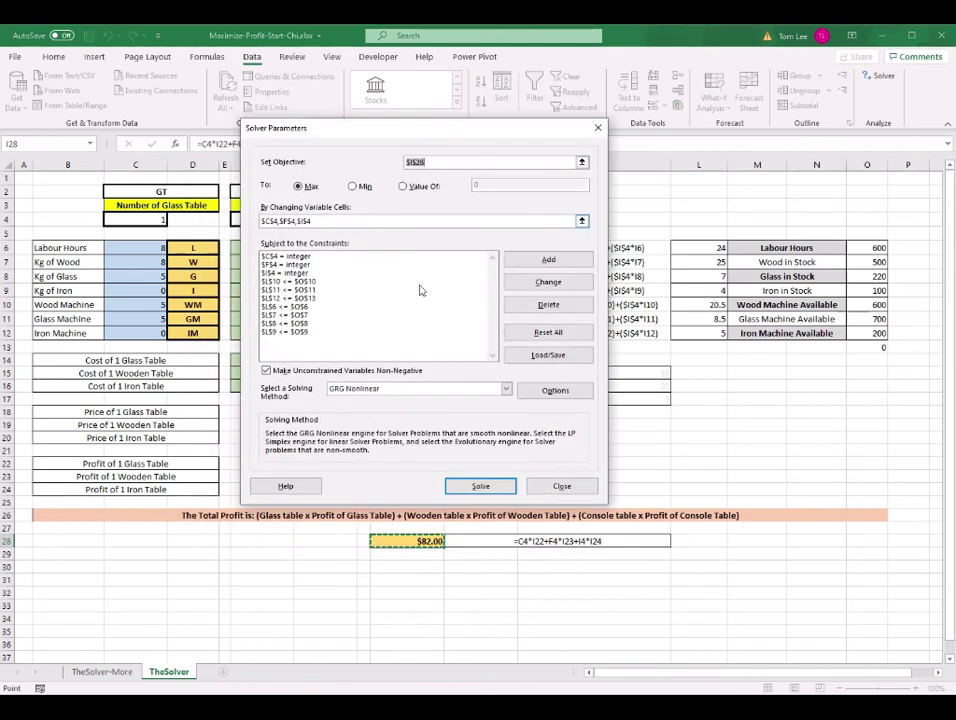
left_click(306, 300)
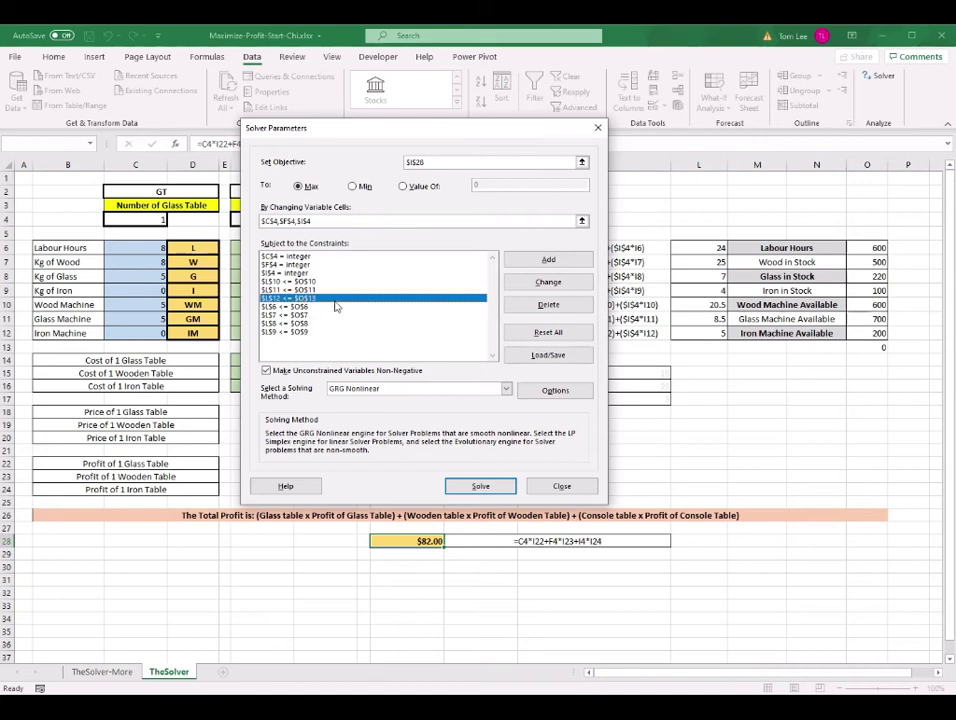
left_click(566, 307)
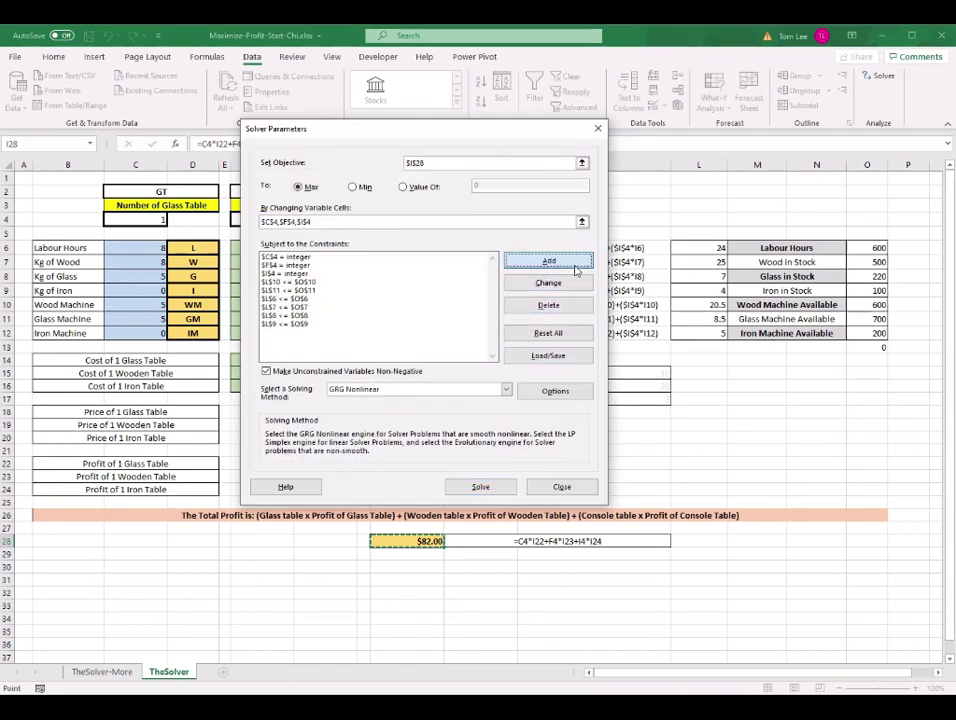
Add $L$12 <= $O$12 and solve: 34 glass, 9 wooden, 24 console tables, $1,968.00.
left_click(575, 266)
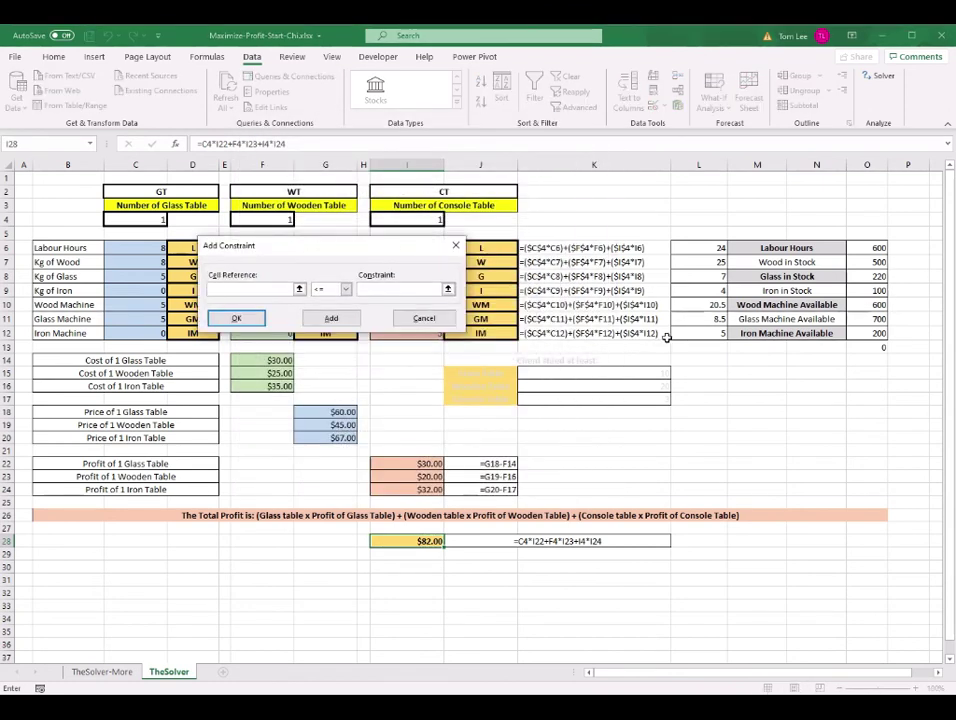
left_click(700, 333)
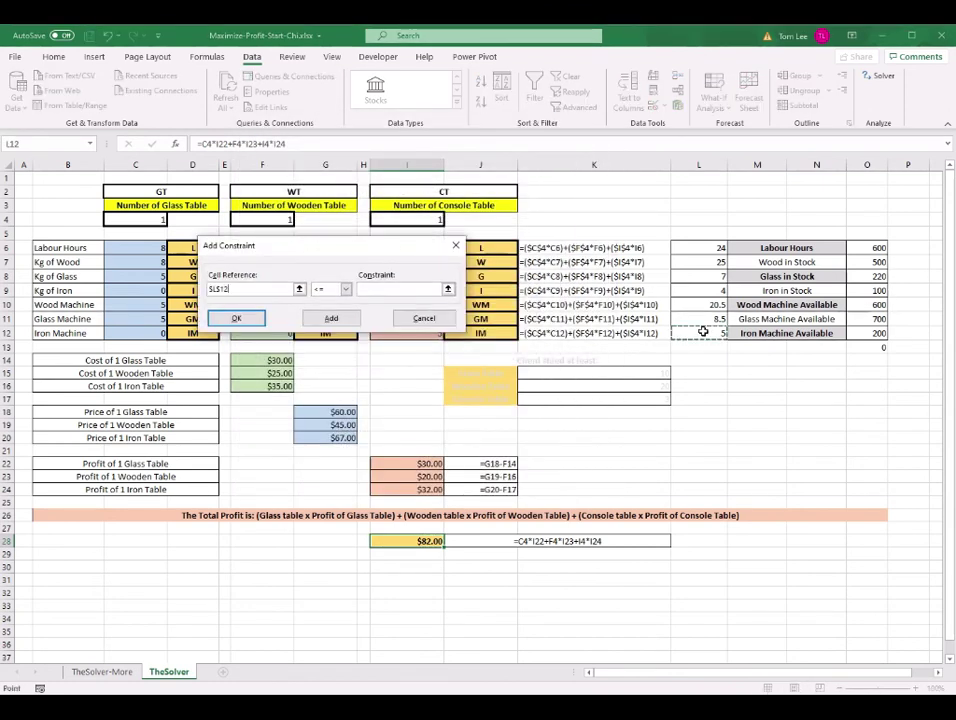
left_click(398, 291)
left_click(850, 334)
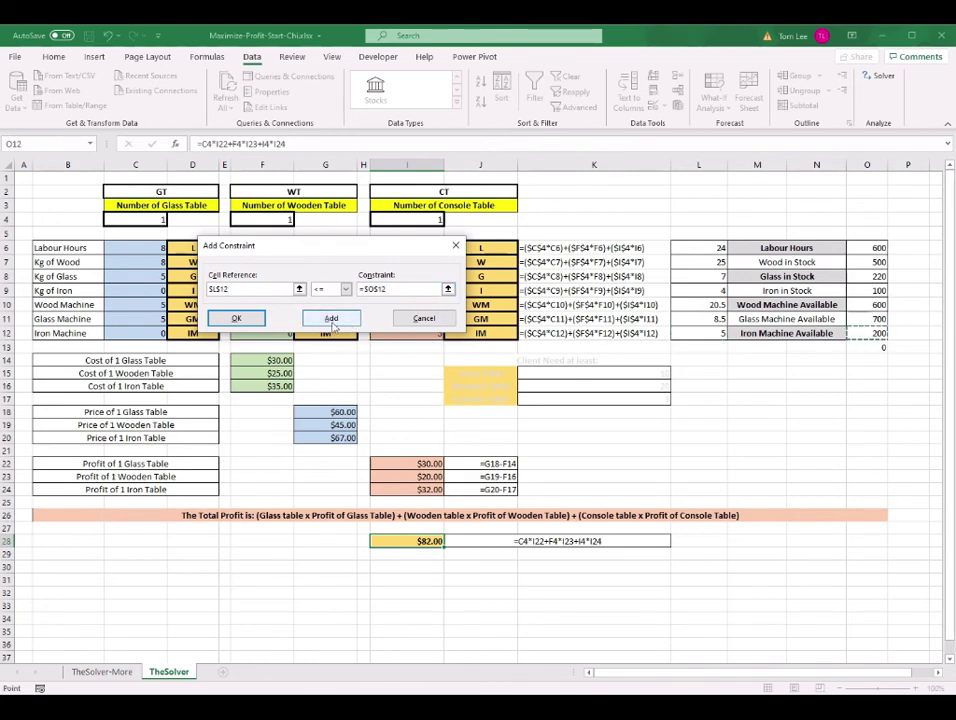
left_click(236, 318)
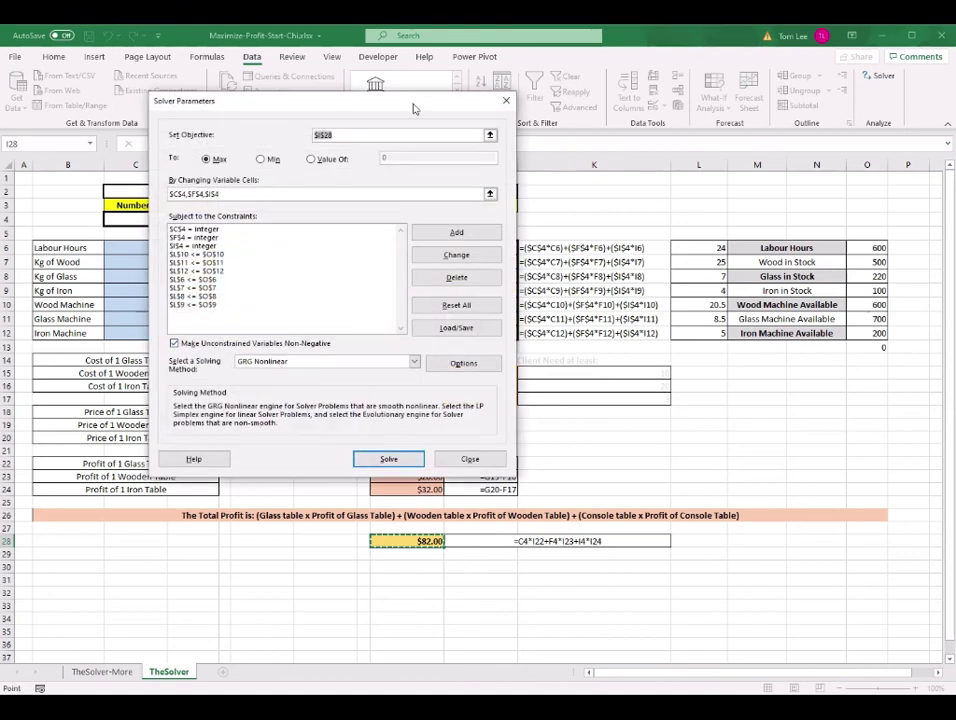
left_click(388, 459)
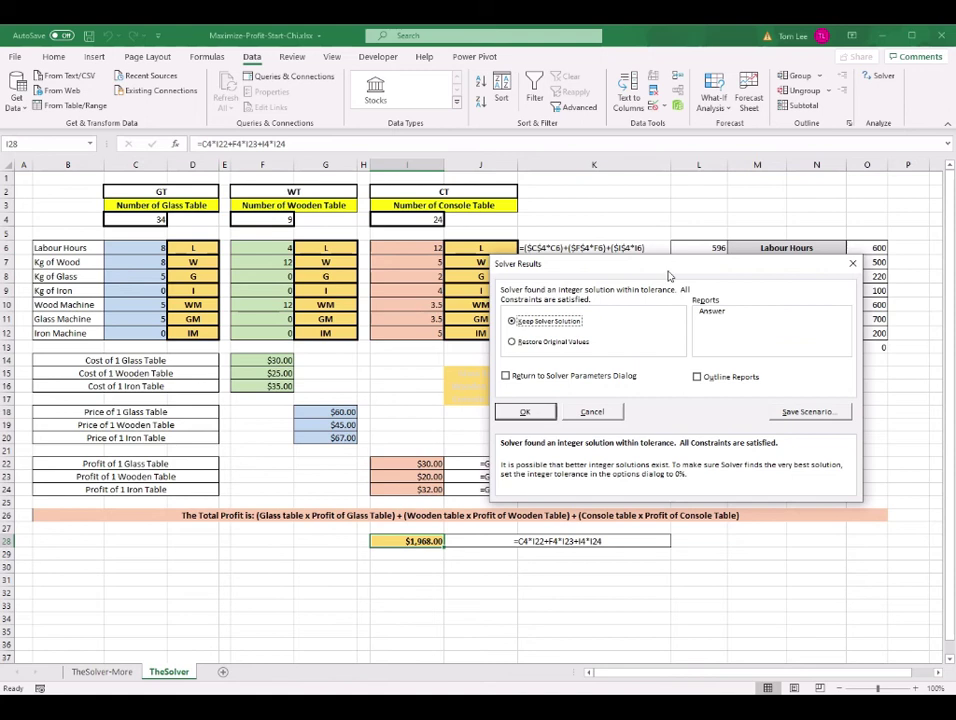
Keep the Solver solution of 34 glass, 9 wooden and 24 console tables earning $1,968.00.
left_click_drag(668, 267, 694, 198)
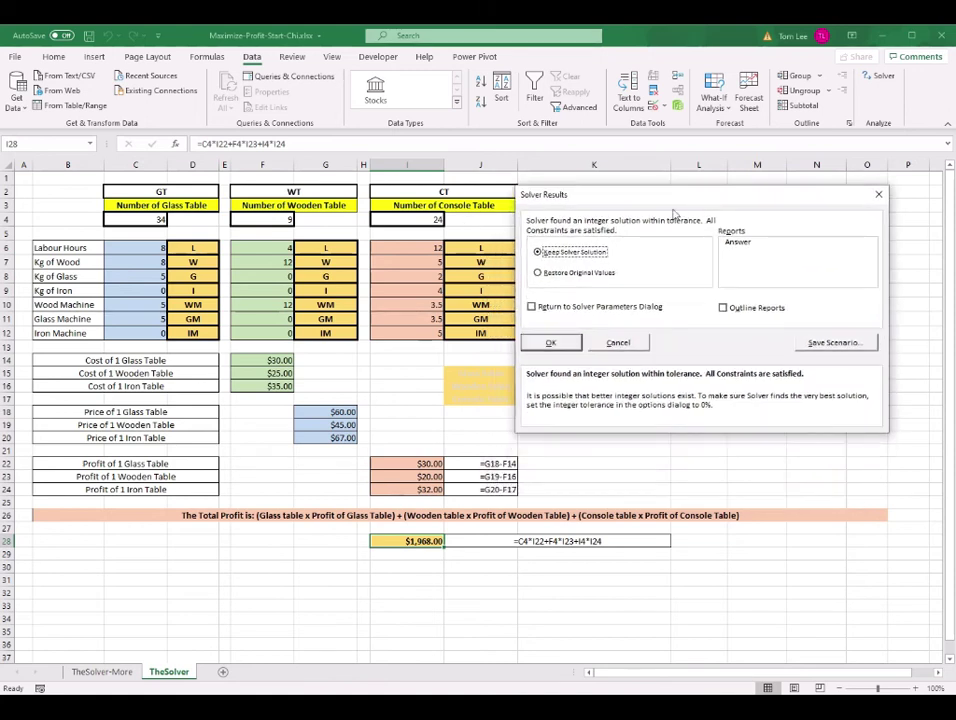
left_click_drag(560, 194, 529, 175)
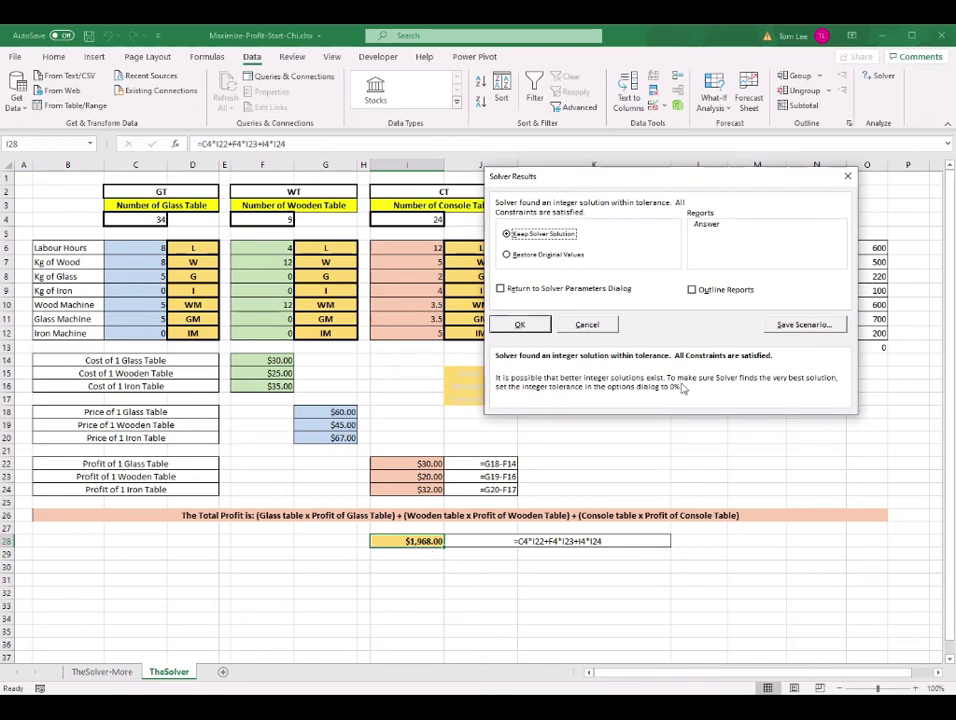
left_click(519, 324)
left_click(775, 463)
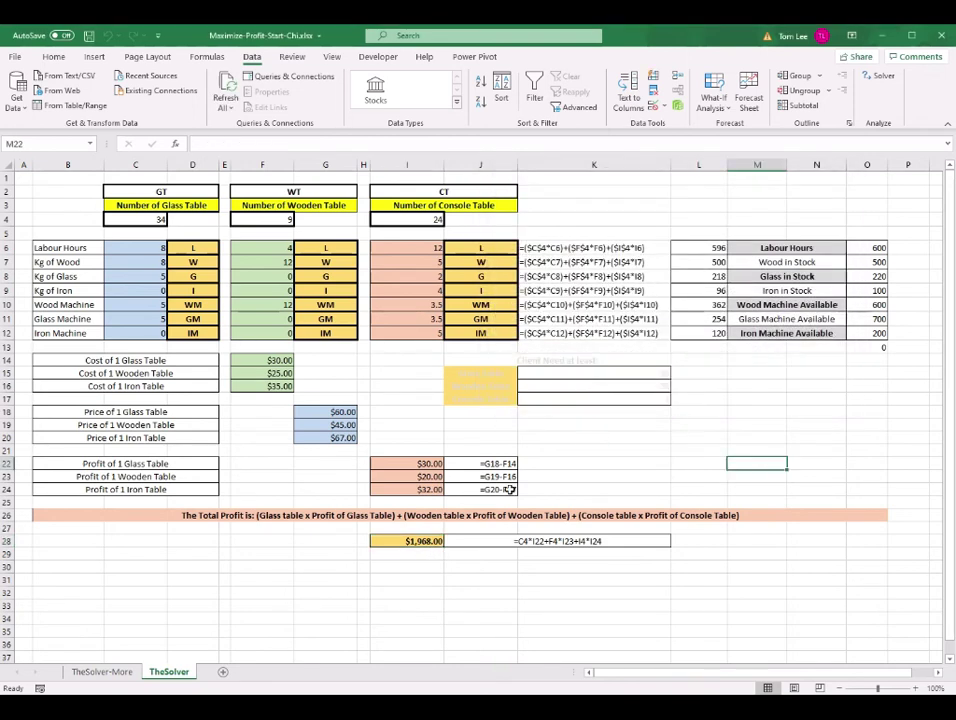
left_click(428, 541)
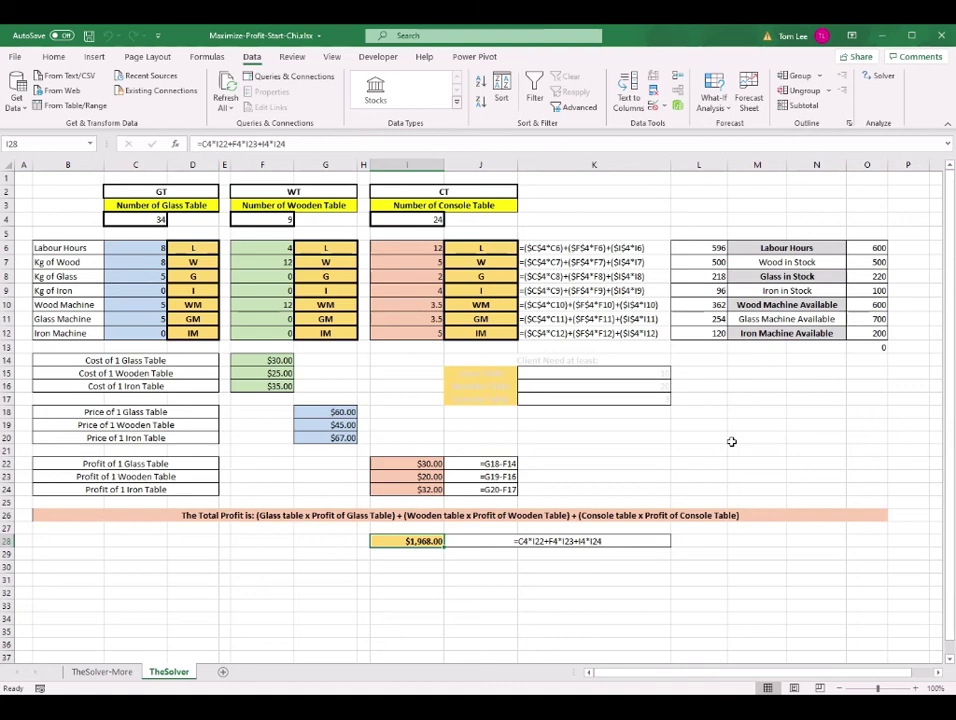
Bring up the Excel-Solver presentation at slide 14 on the new client demands.
mouse_move(553, 715)
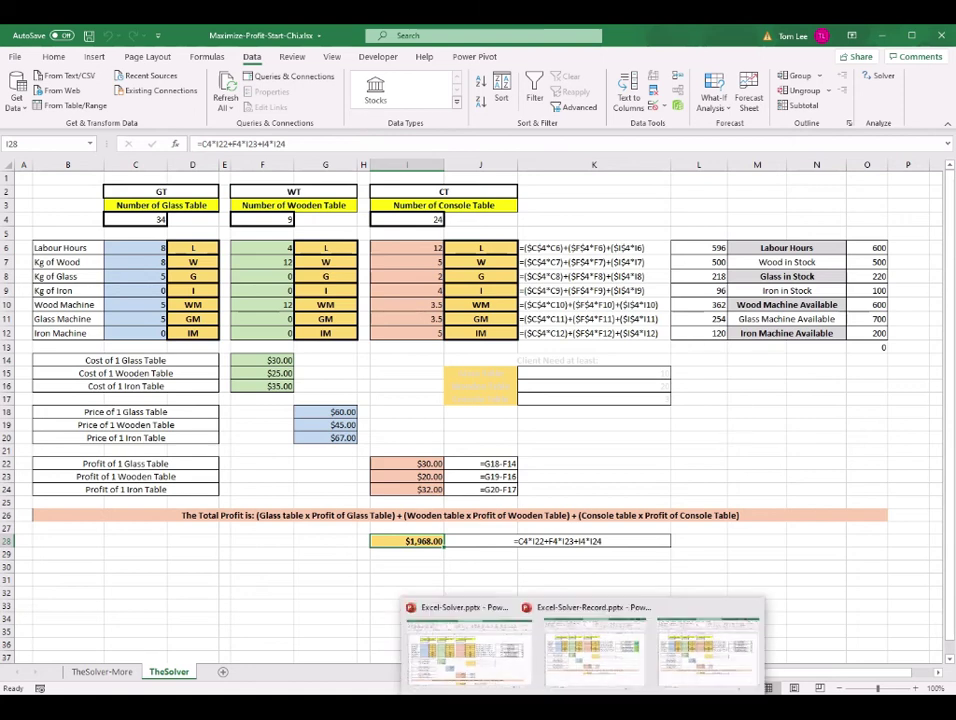
left_click(480, 645)
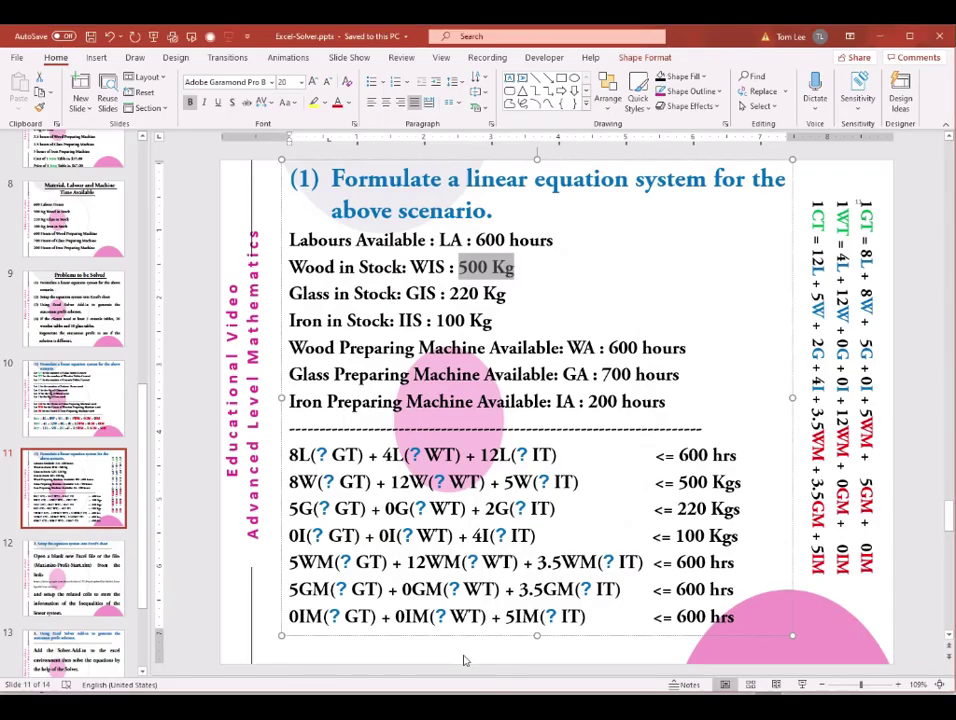
left_click(90, 597)
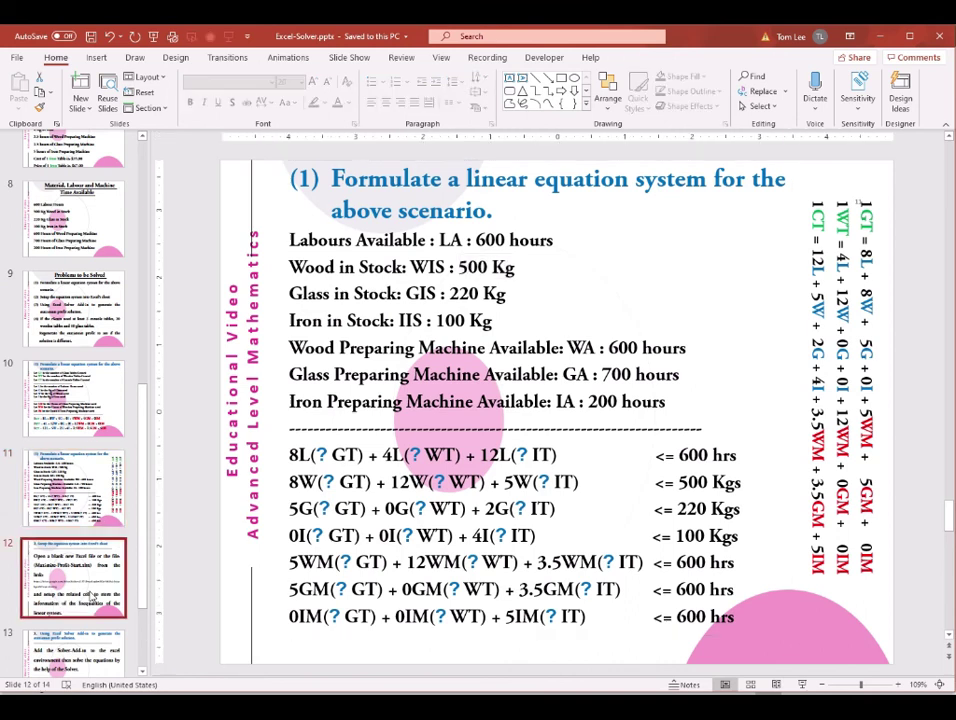
scroll(211, 636, "down", 1)
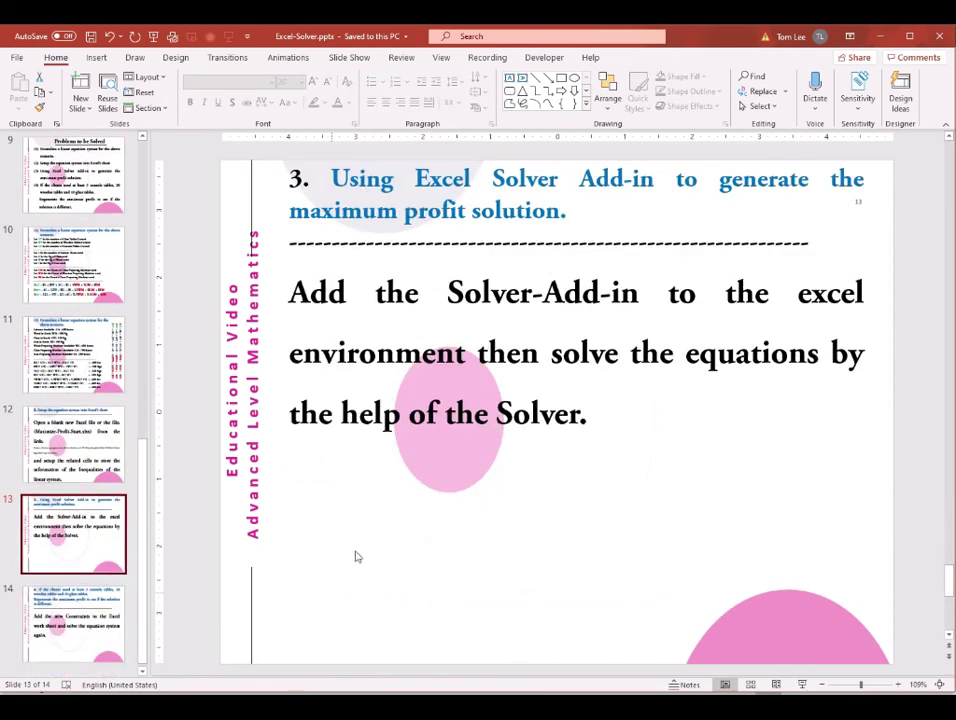
left_click(107, 617)
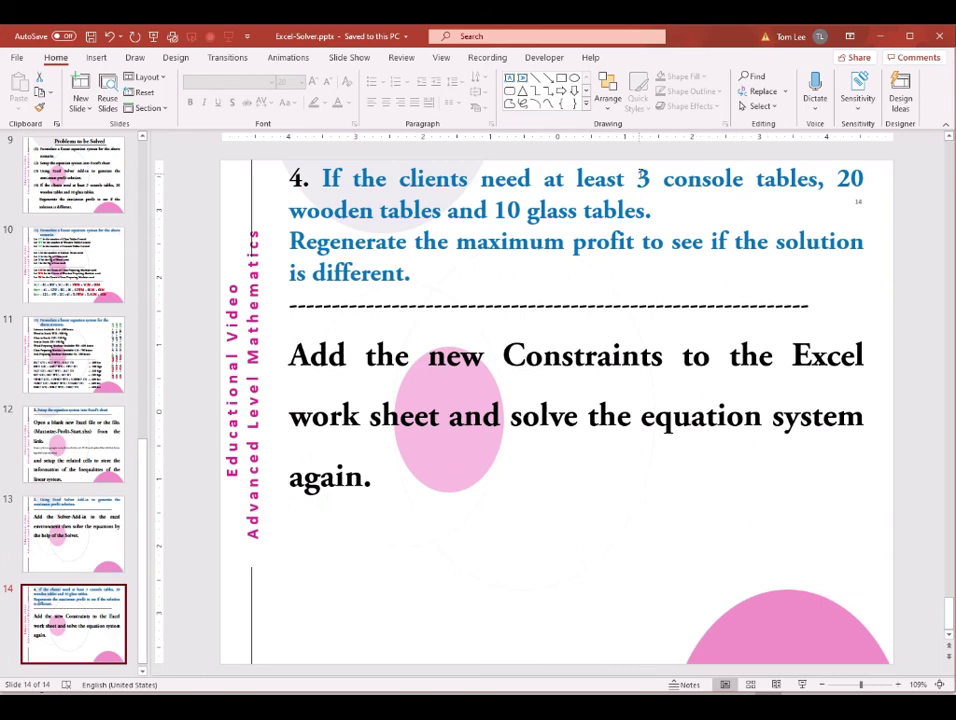
Highlight the console and wooden table minimums, then return to the profit workbook.
left_click_drag(640, 177, 806, 176)
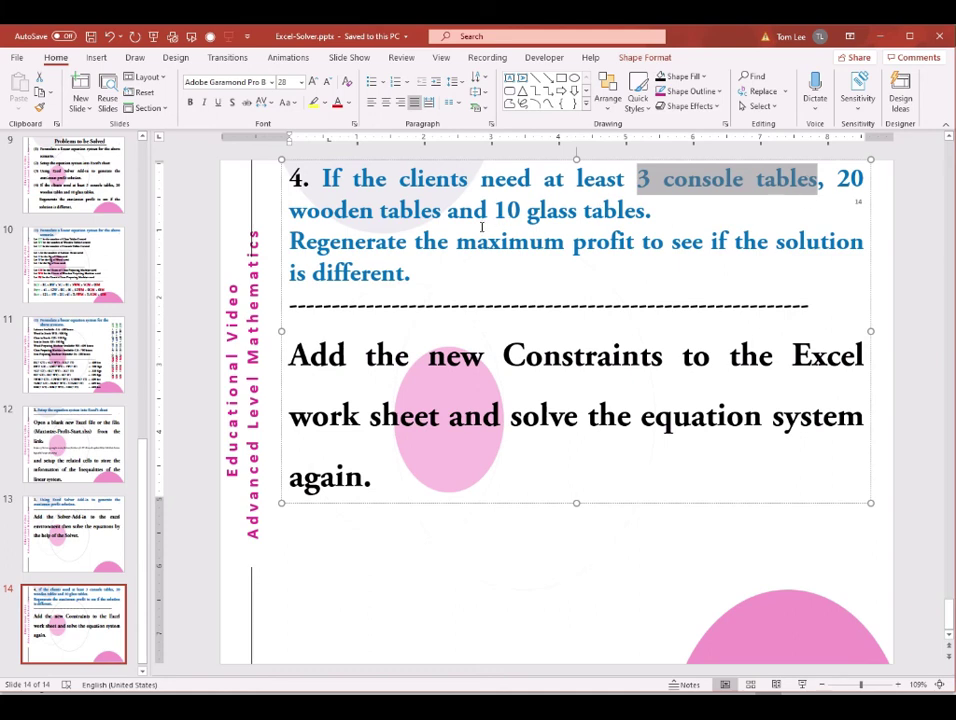
left_click_drag(330, 211, 655, 211)
mouse_move(585, 705)
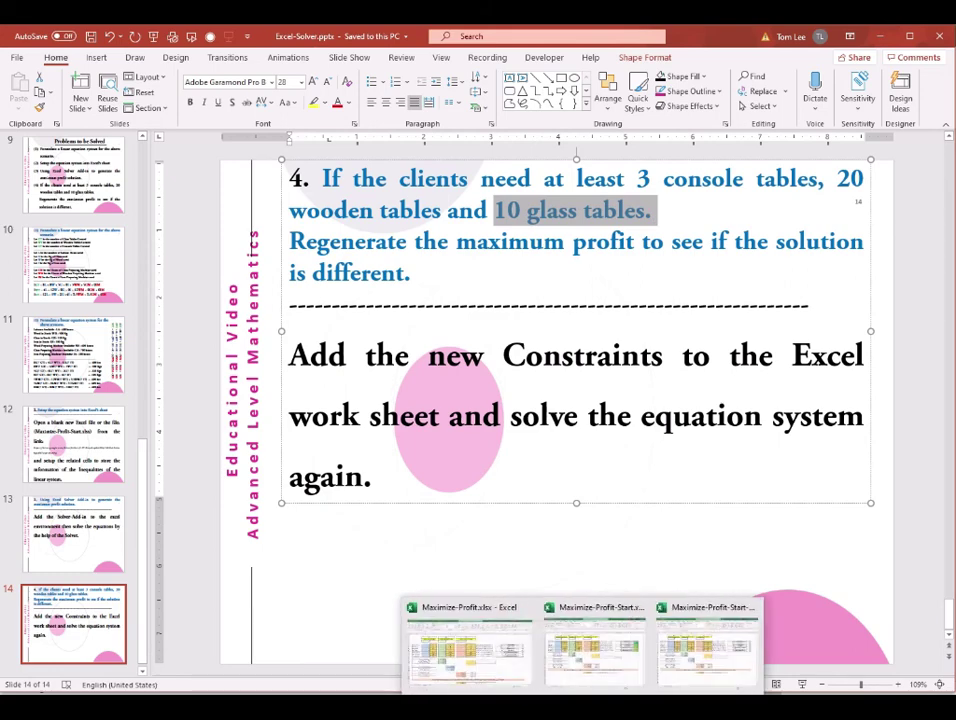
left_click(667, 668)
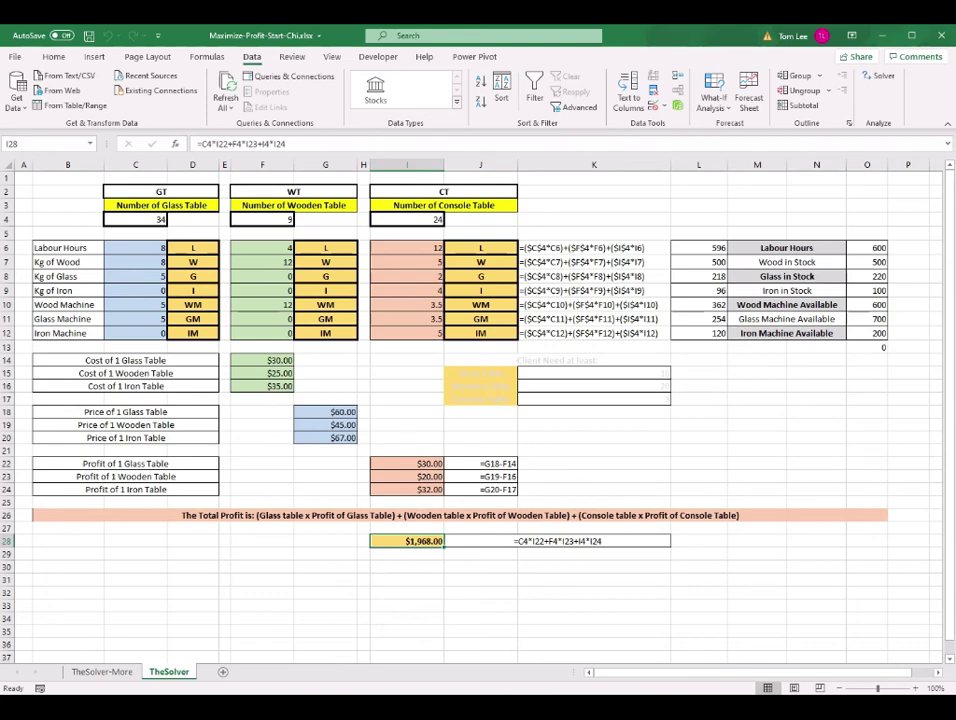
Return to slide 14 listing minimums of 3 console, 20 wooden and 10 glass tables.
key("alt+Tab")
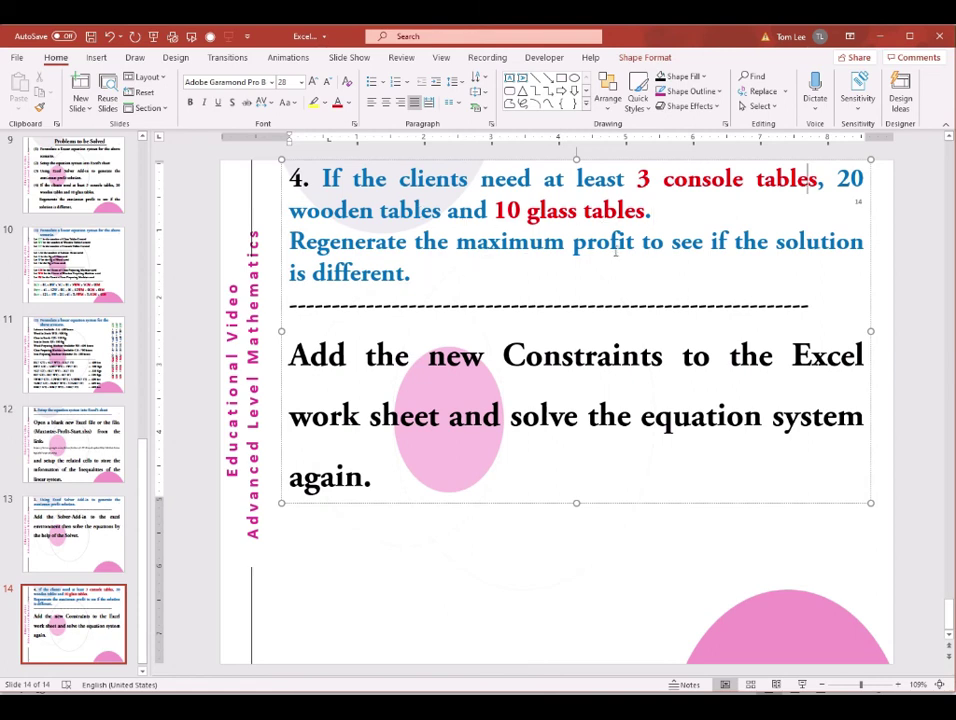
left_click(421, 279)
left_click_drag(637, 180, 793, 180)
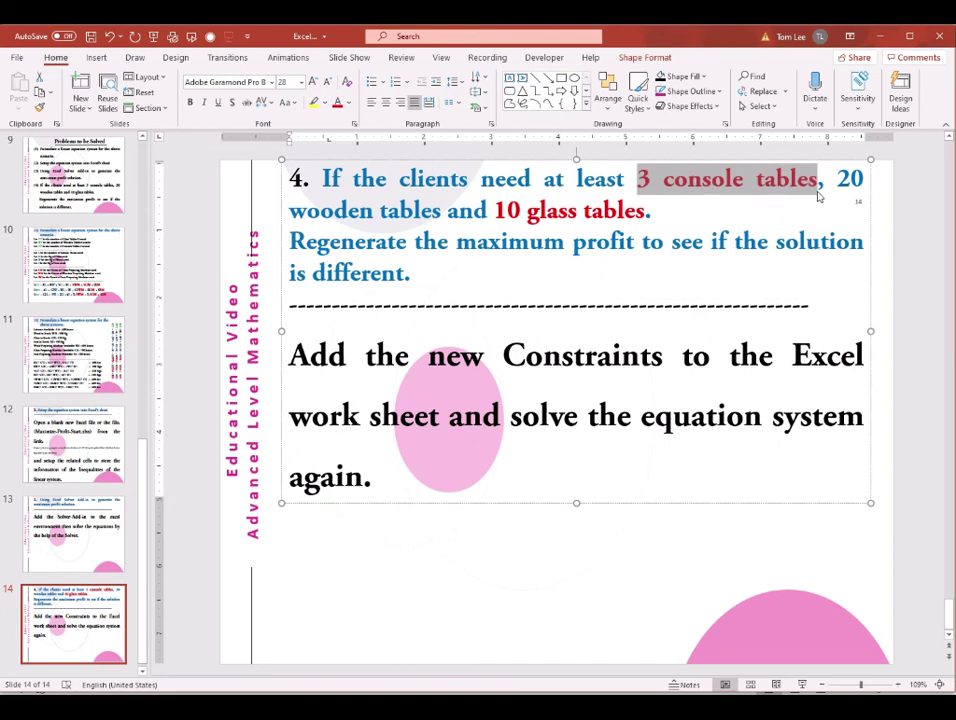
left_click(370, 215)
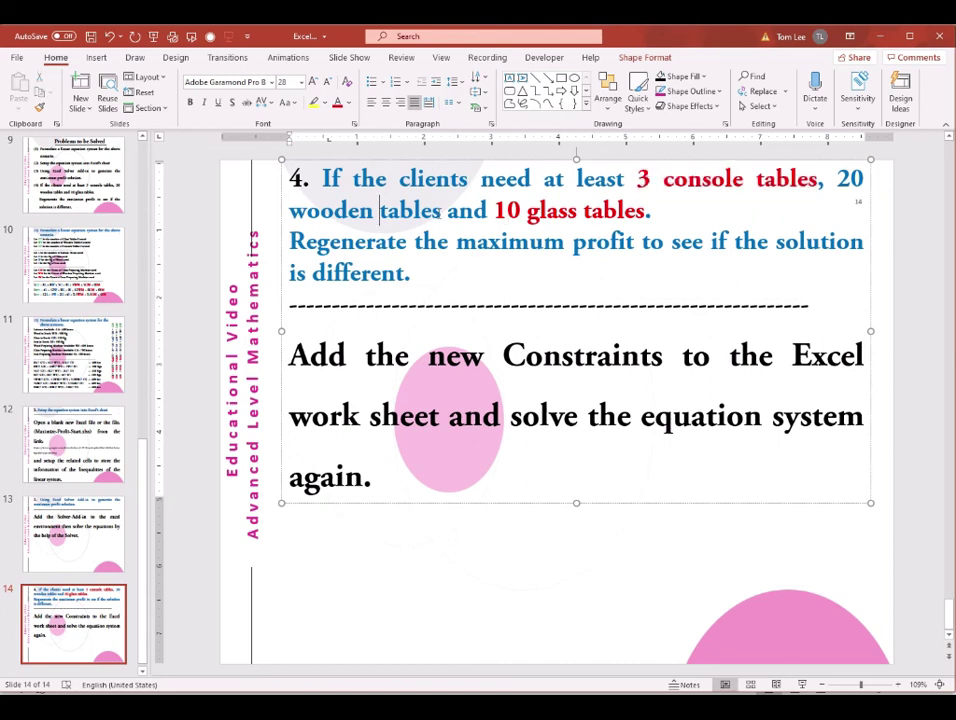
left_click_drag(495, 210, 645, 211)
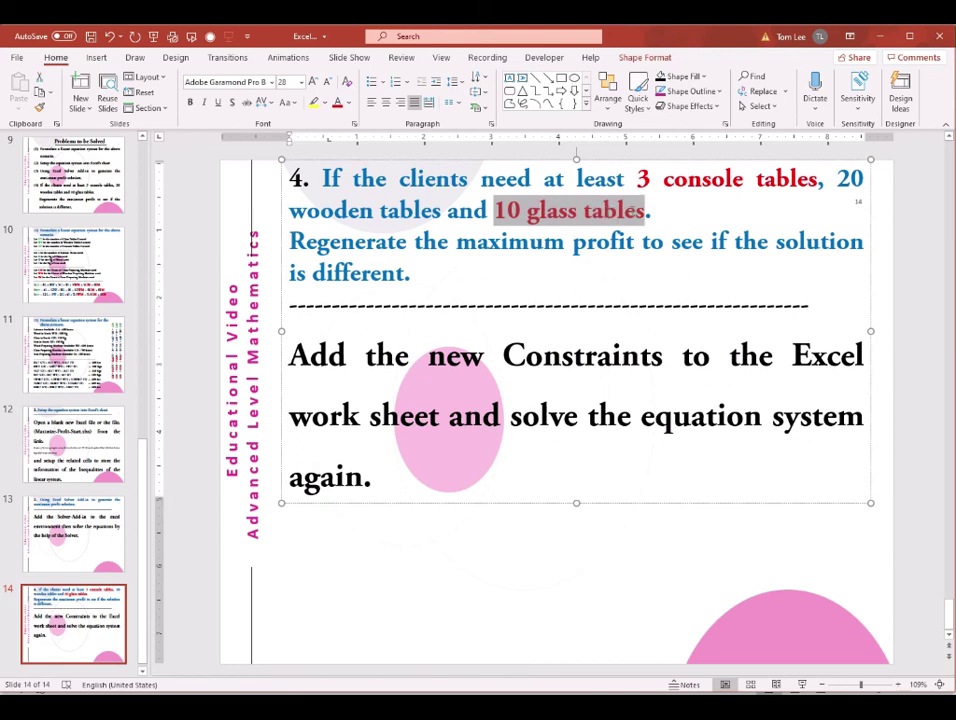
left_click(461, 281)
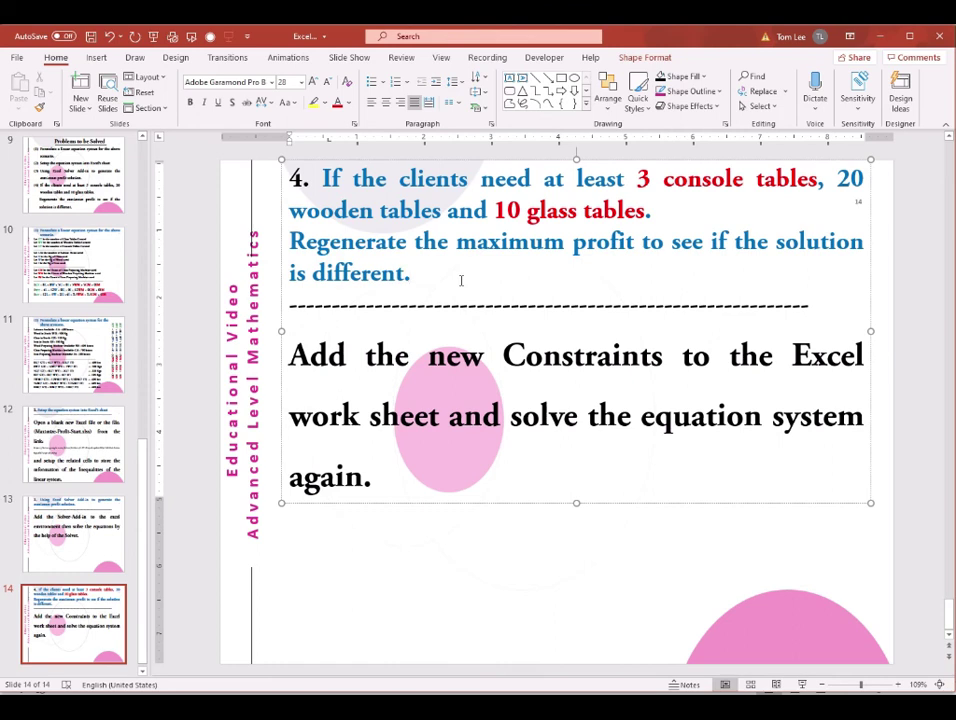
left_click_drag(631, 242, 571, 242)
left_click(478, 352)
left_click(484, 422)
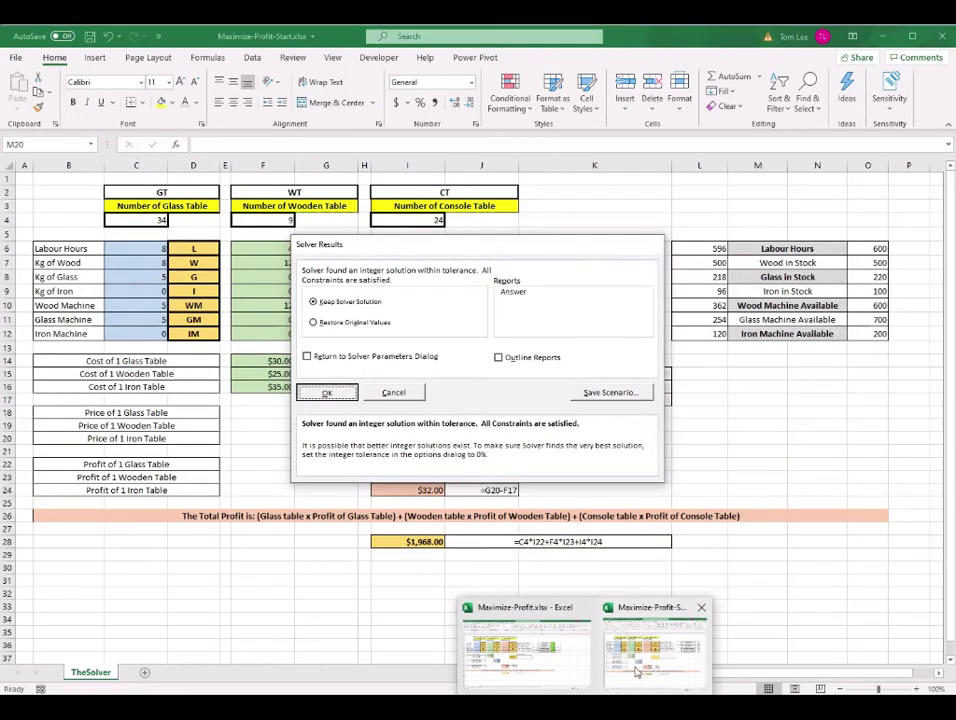
Back in the Maximize-Profit-Start workbook, try 45 console tables in I4.
left_click(655, 672)
key("Up")
key("Up")
key("Up")
key("Up")
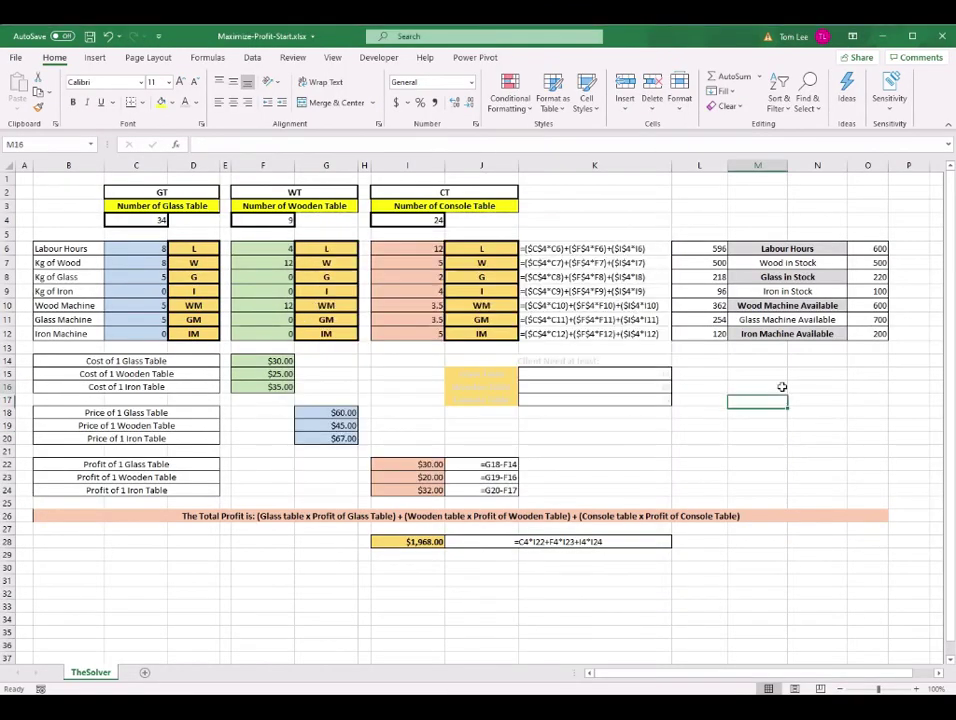
left_click_drag(876, 250, 870, 317)
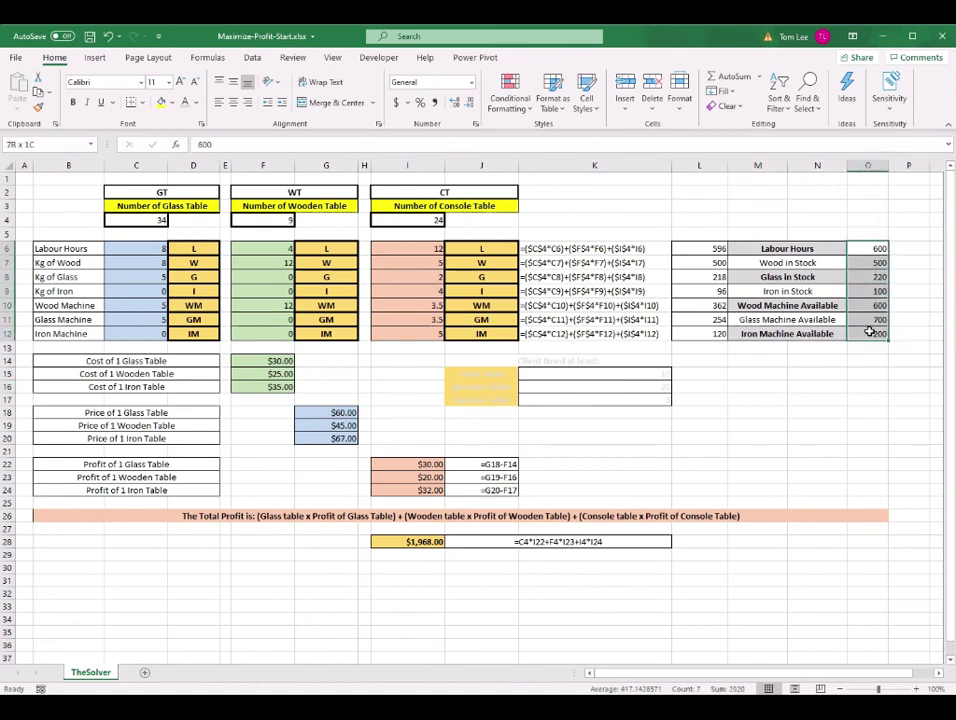
left_click(867, 373)
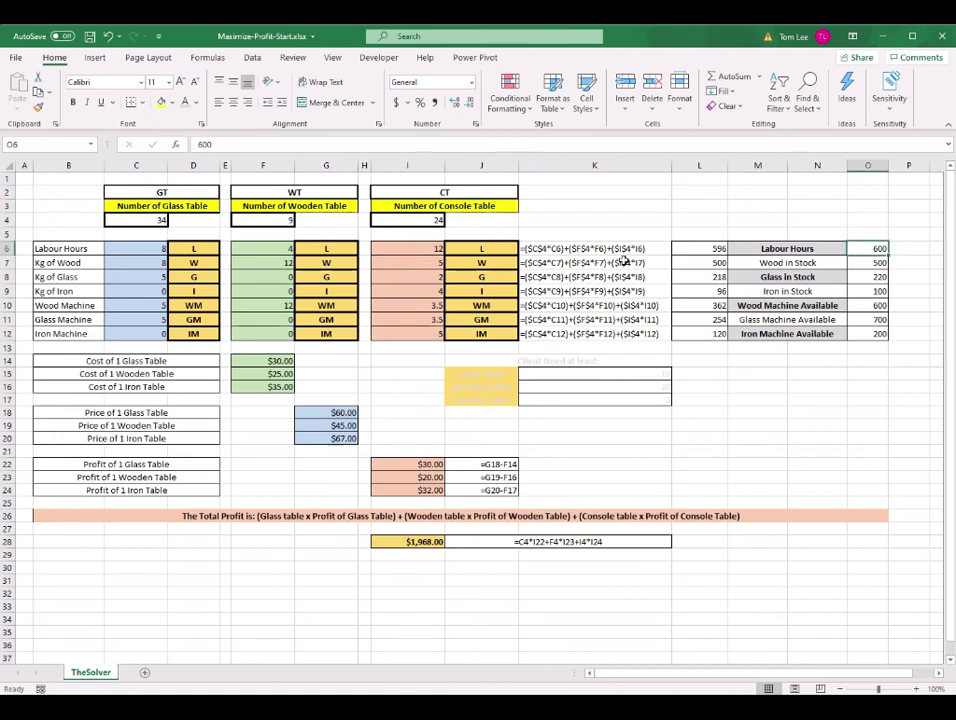
left_click(422, 219)
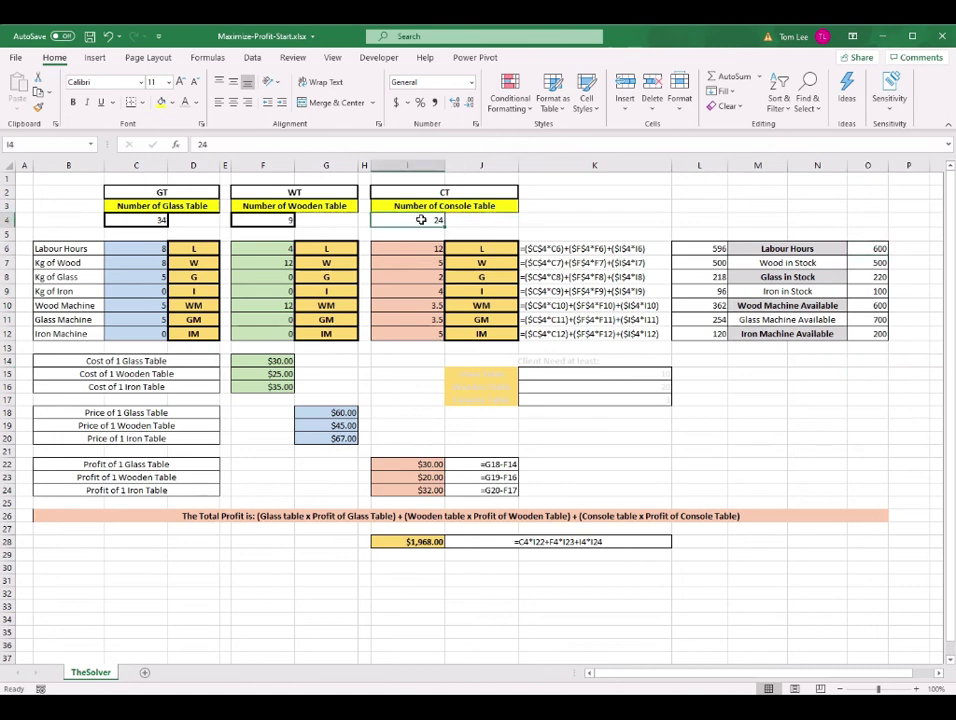
type("4")
key("Return")
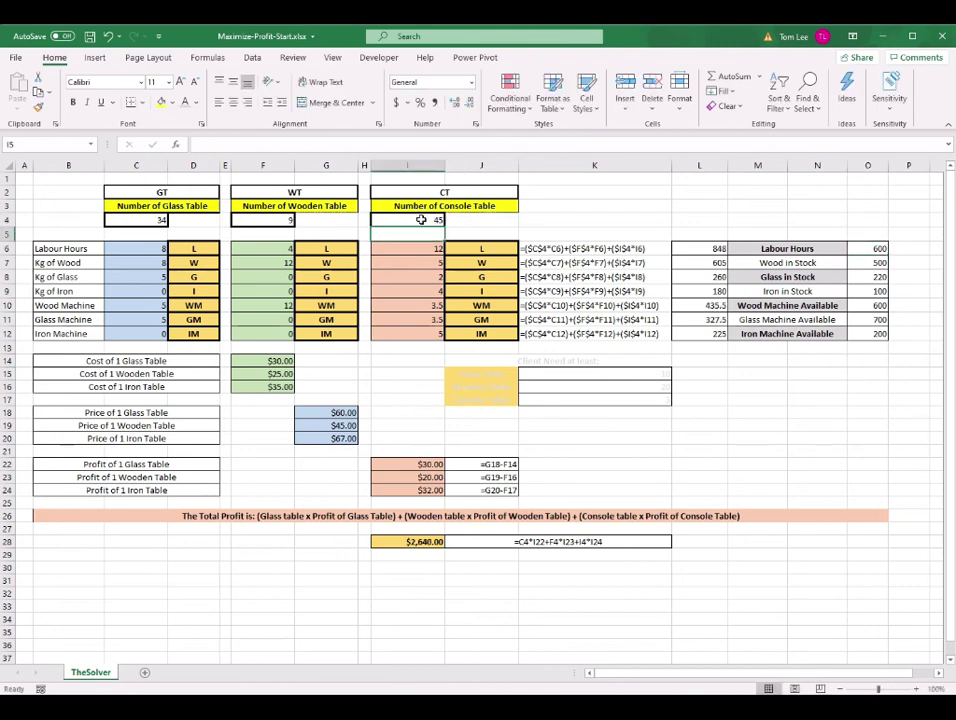
Compare labour hours used in L6 against the labour limit in O6 and glass stock.
left_click(712, 249)
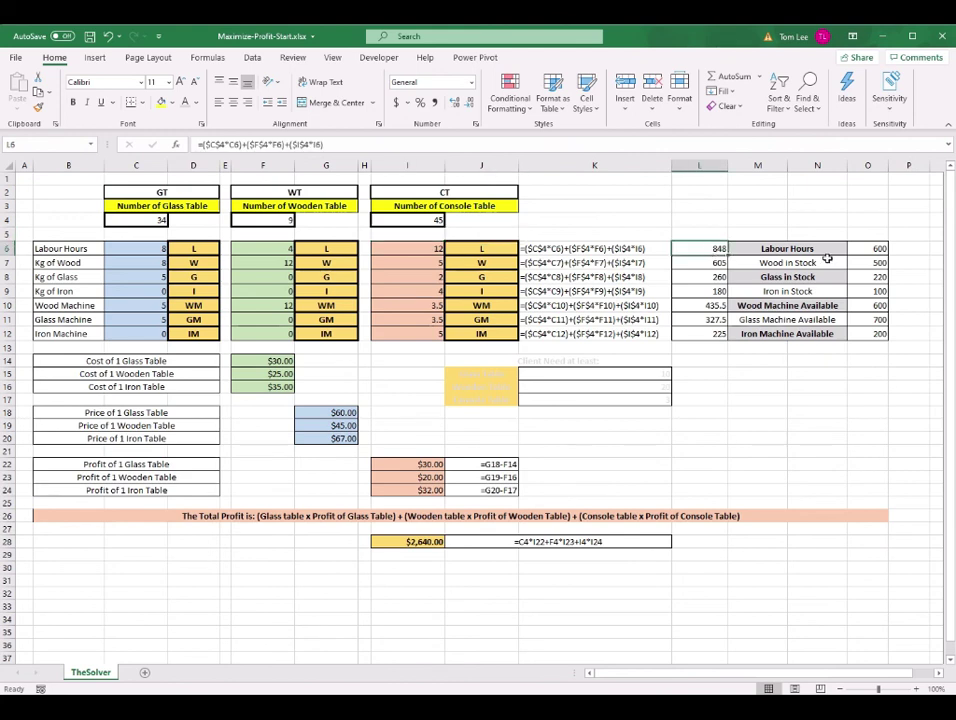
left_click(879, 249)
left_click(783, 251)
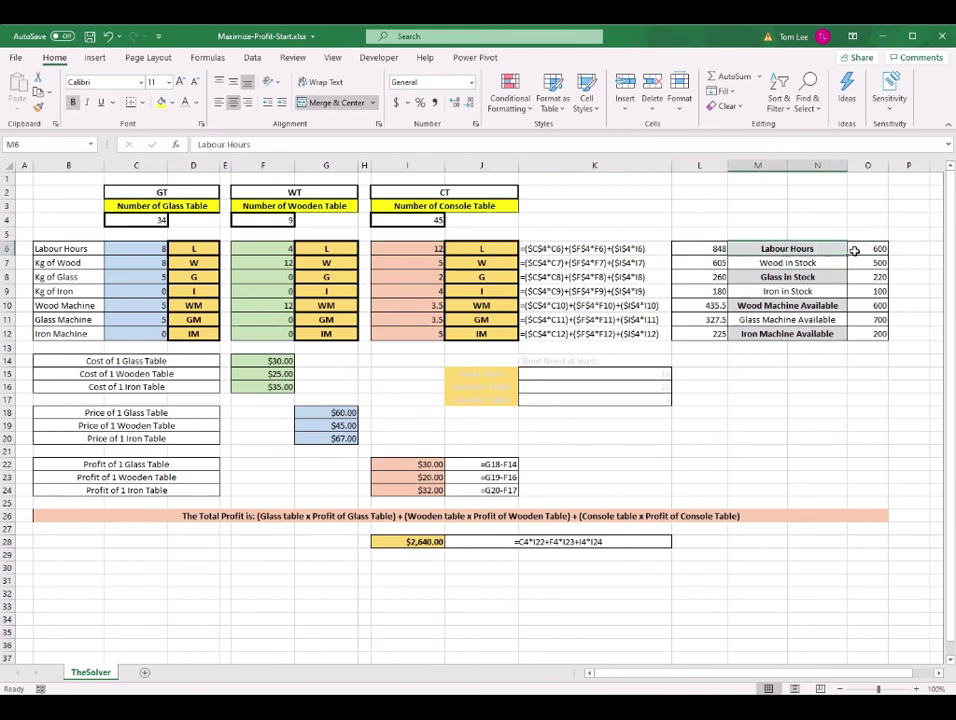
left_click(875, 250)
left_click(714, 250)
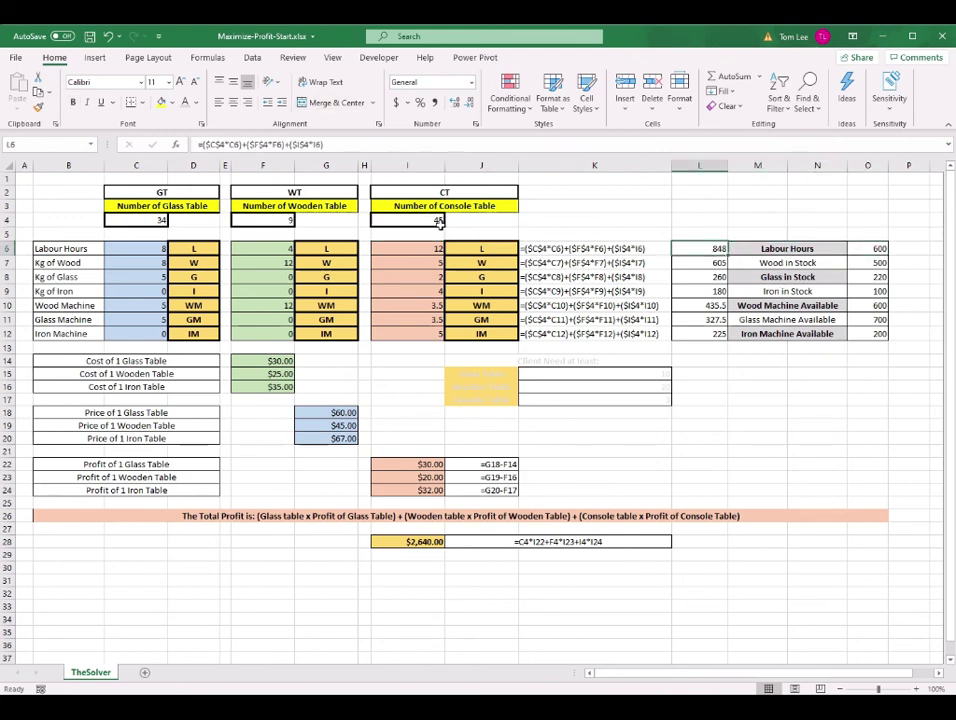
left_click(714, 262)
left_click(711, 247)
left_click(876, 249)
left_click(706, 250)
left_click(871, 249)
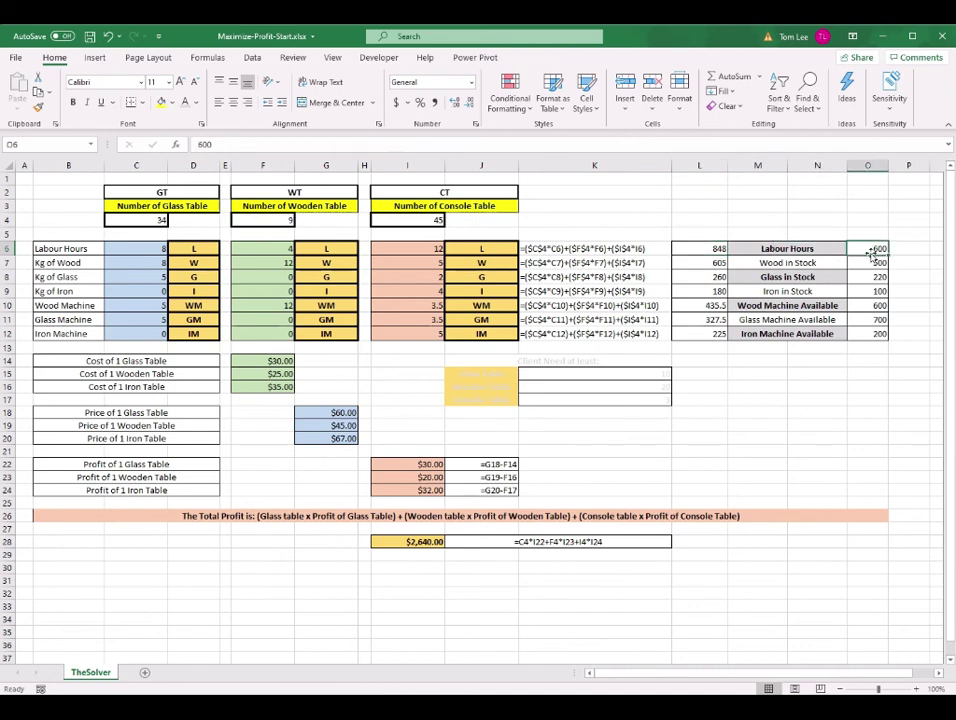
left_click(705, 250)
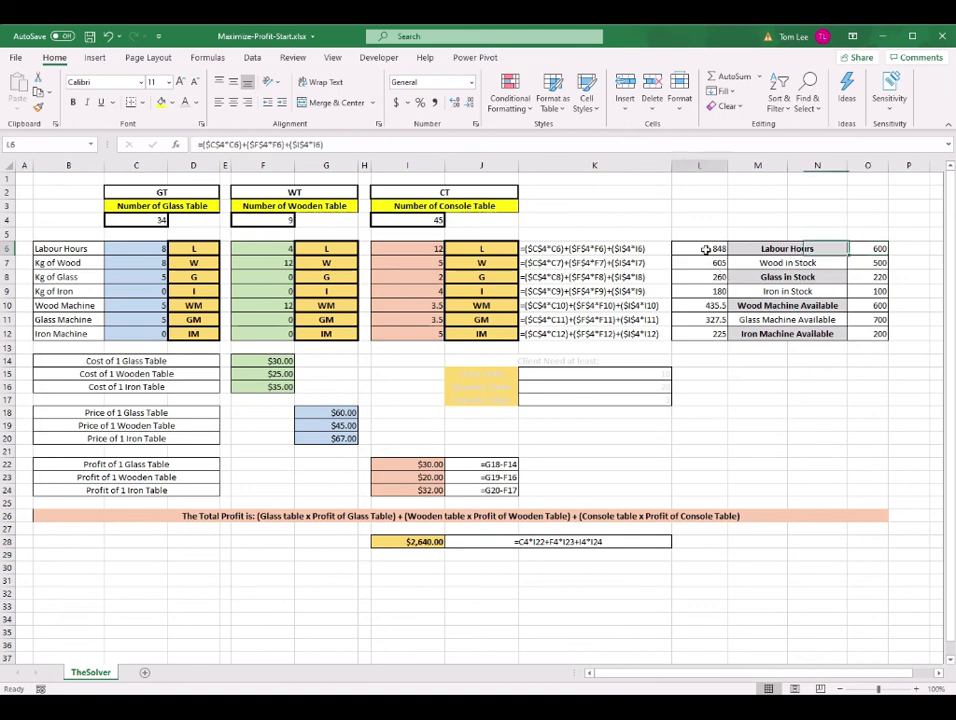
left_click(881, 249)
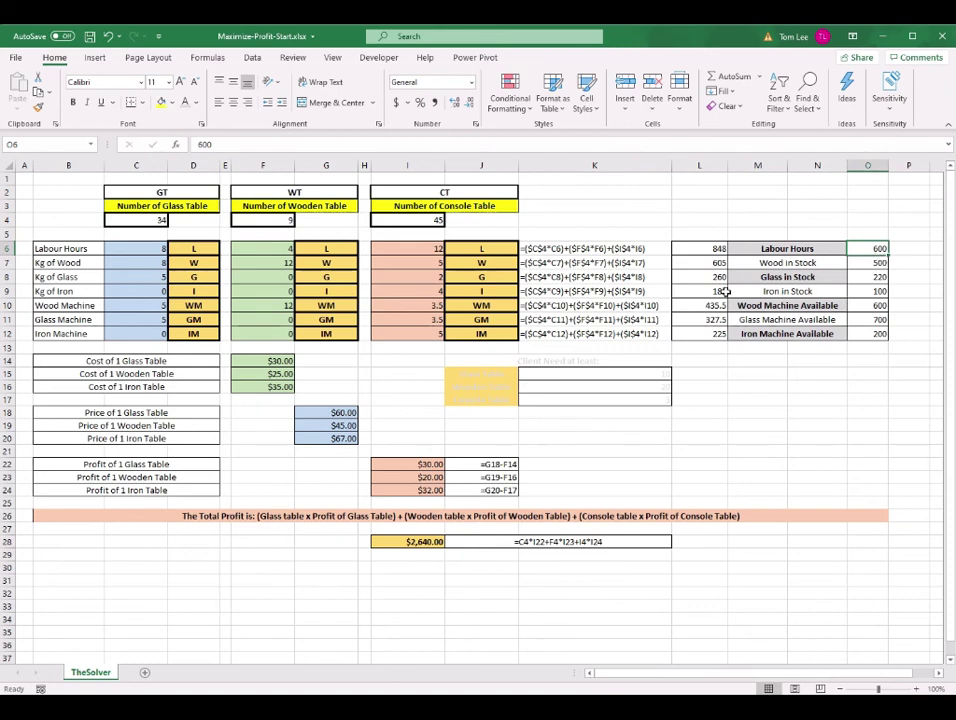
left_click(873, 278)
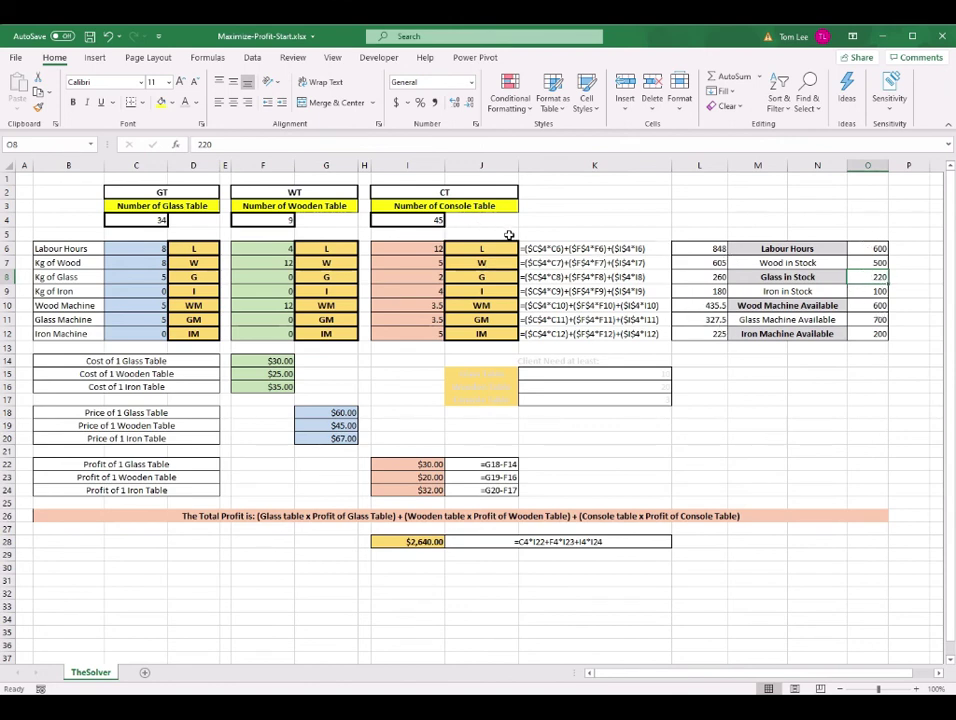
Reset the console table count in I4 to 24, restoring $1,968.00 profit.
left_click(425, 220)
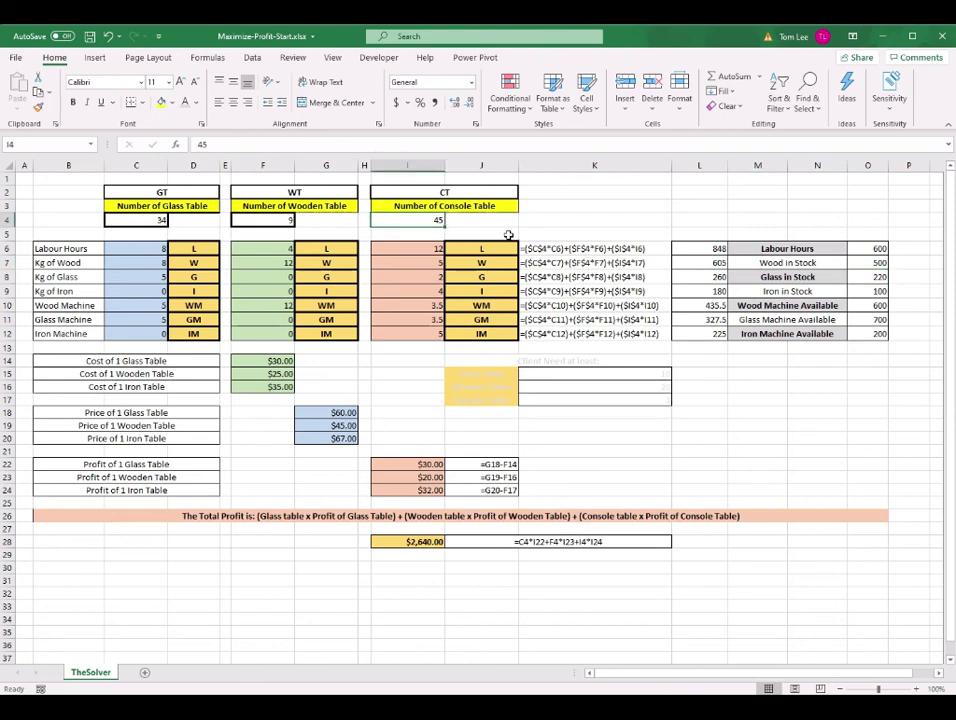
type("24")
key("Return")
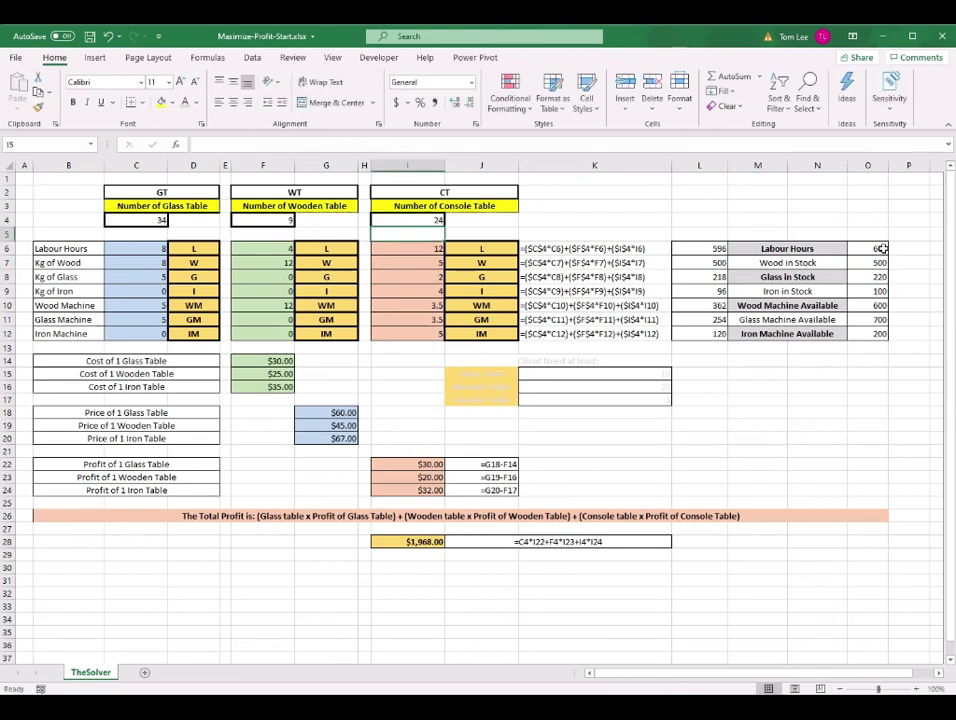
left_click(883, 248)
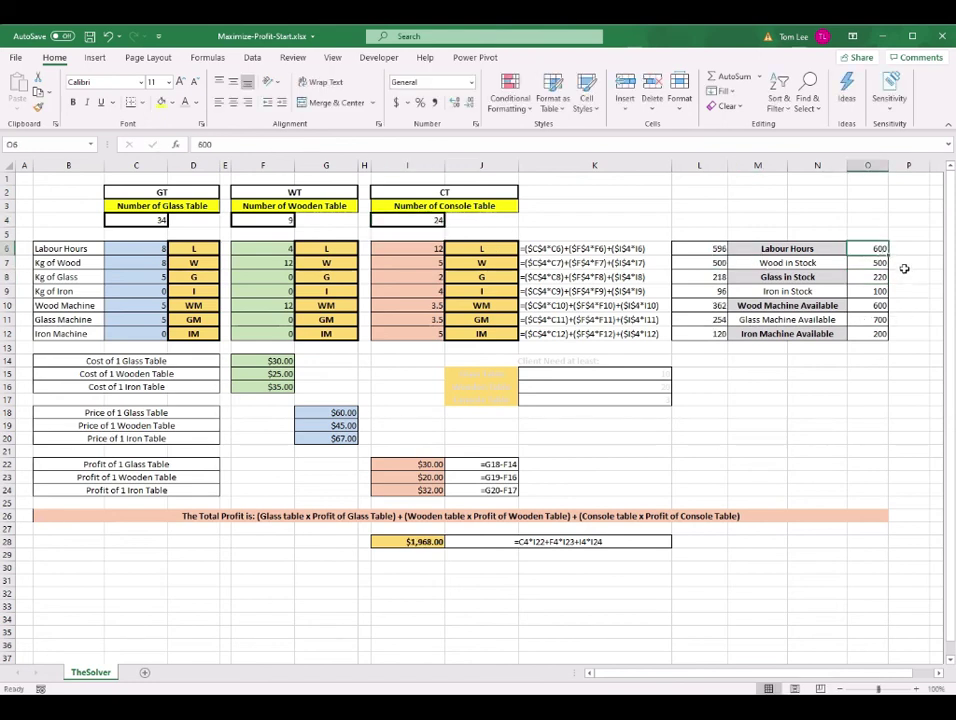
Add a formula rule =L6<O6 that fills the labour limit O6 light green.
left_click(528, 112)
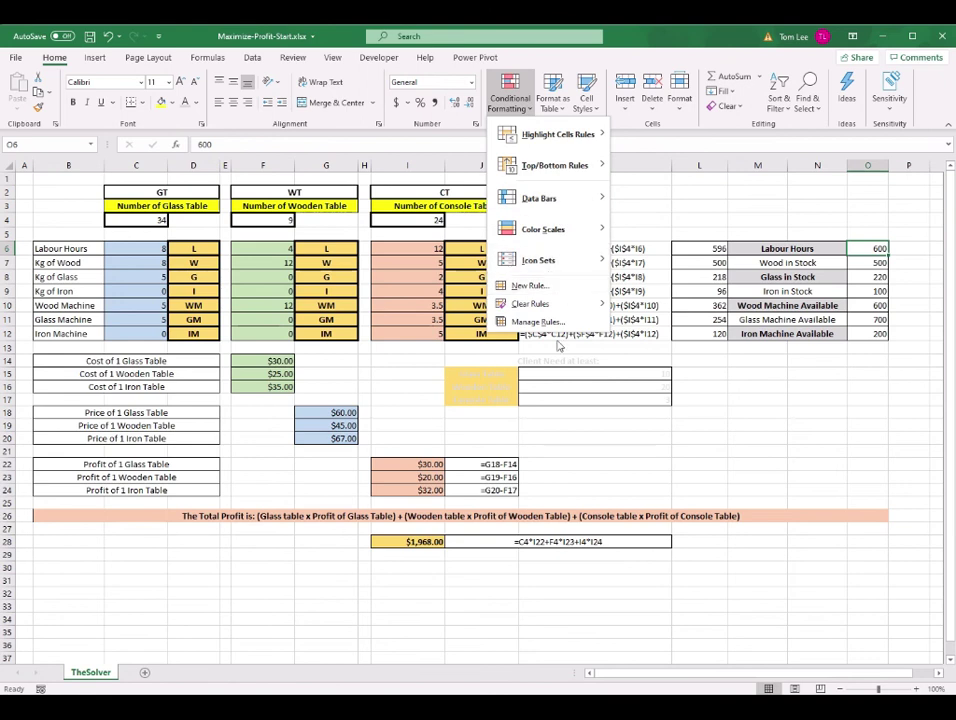
left_click(538, 290)
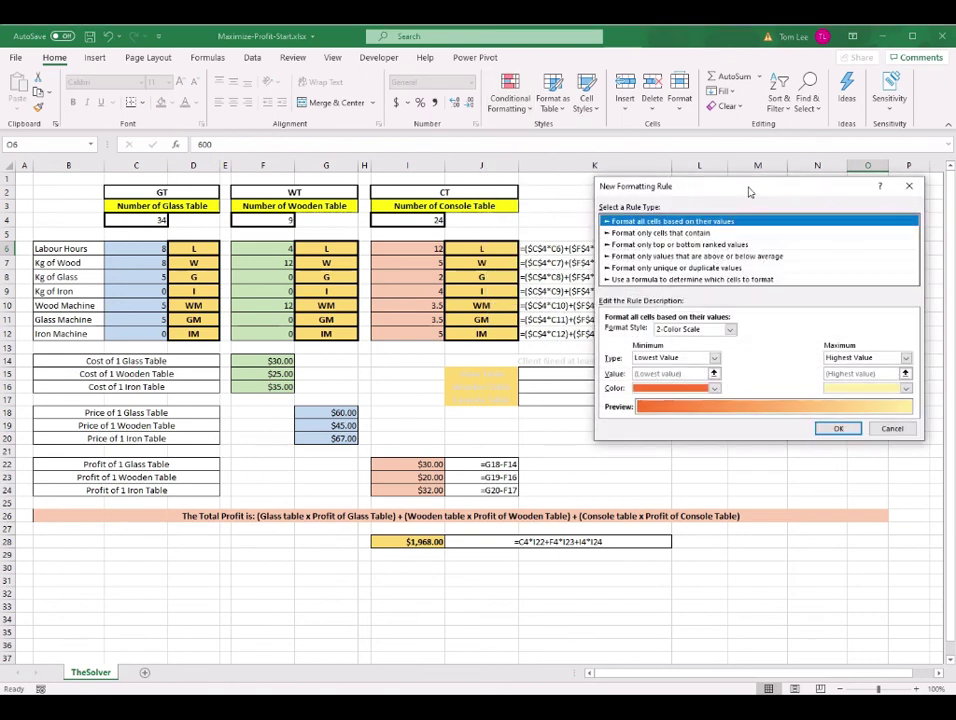
left_click_drag(746, 190, 256, 162)
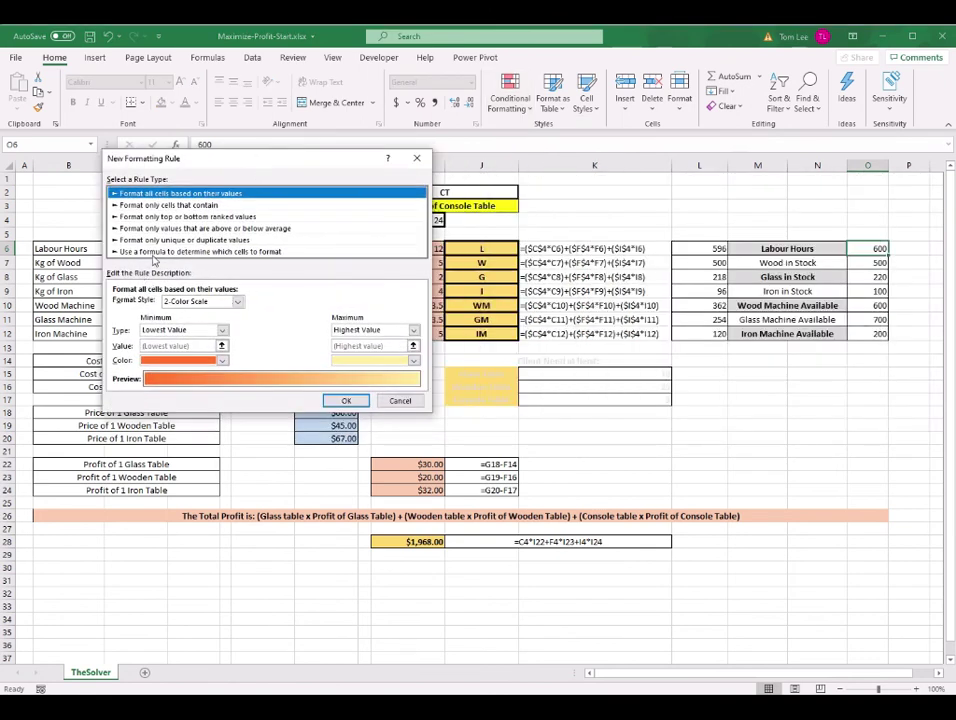
left_click(259, 255)
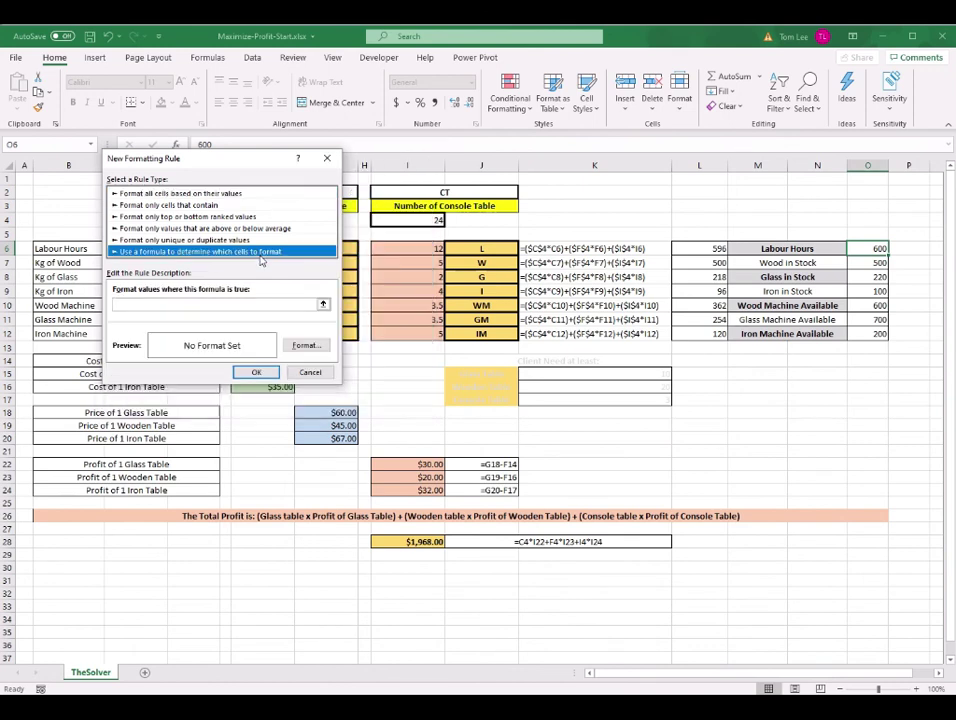
left_click(194, 304)
type("=")
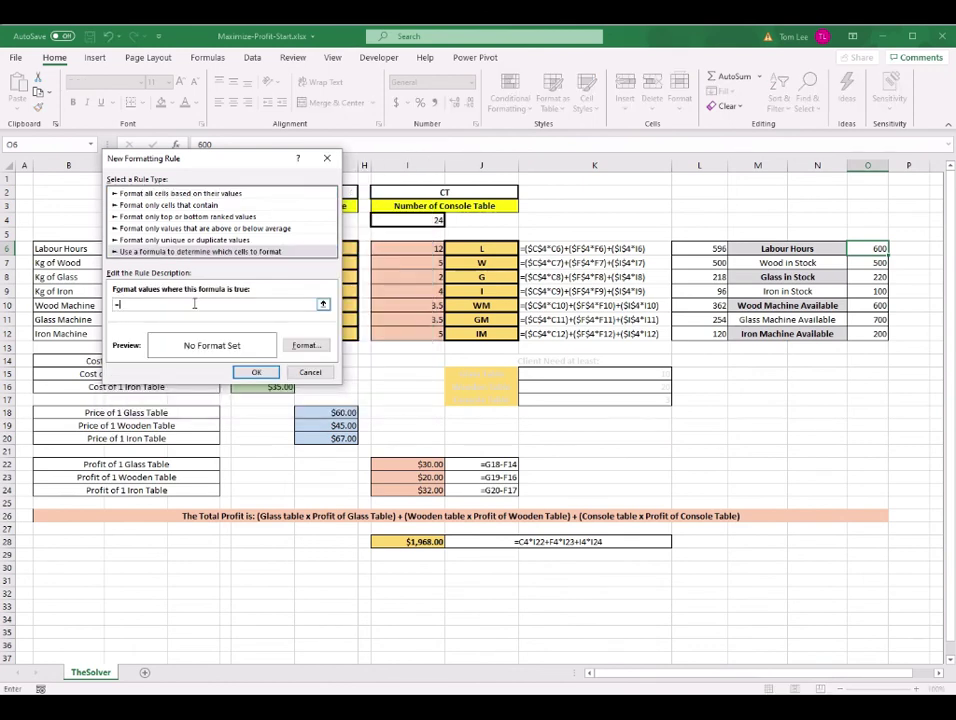
type("(L6<O6")
left_click(306, 345)
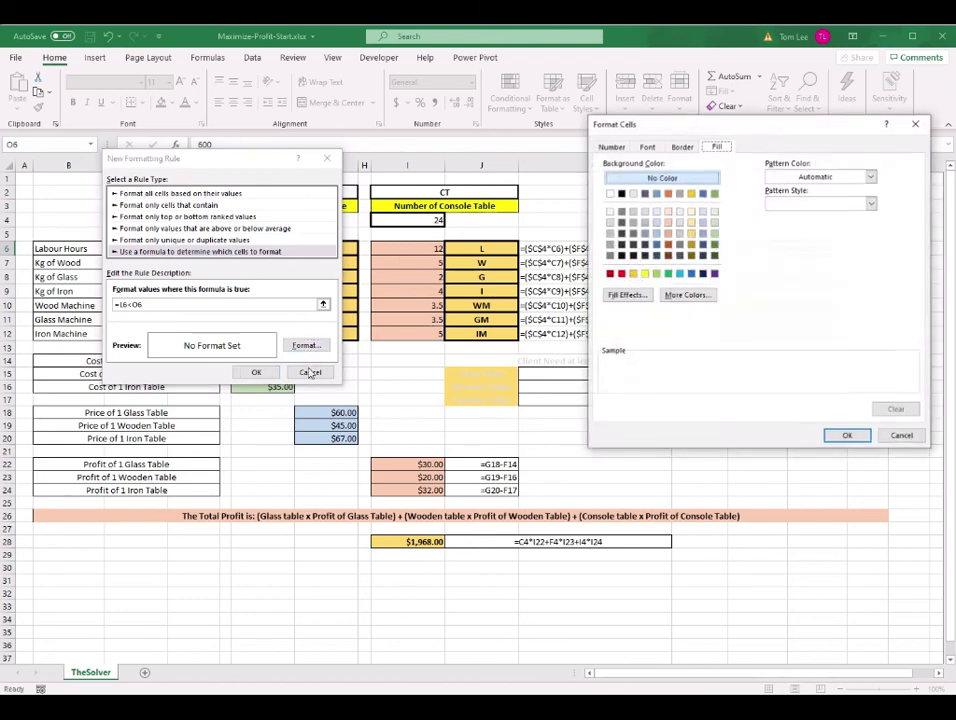
left_click(656, 273)
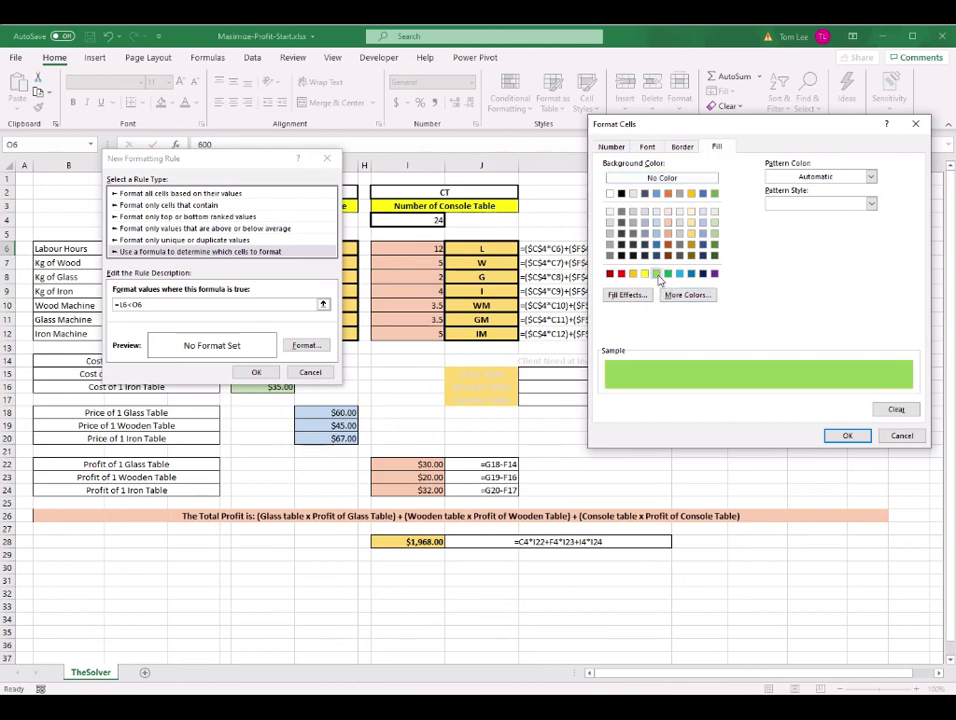
left_click(846, 435)
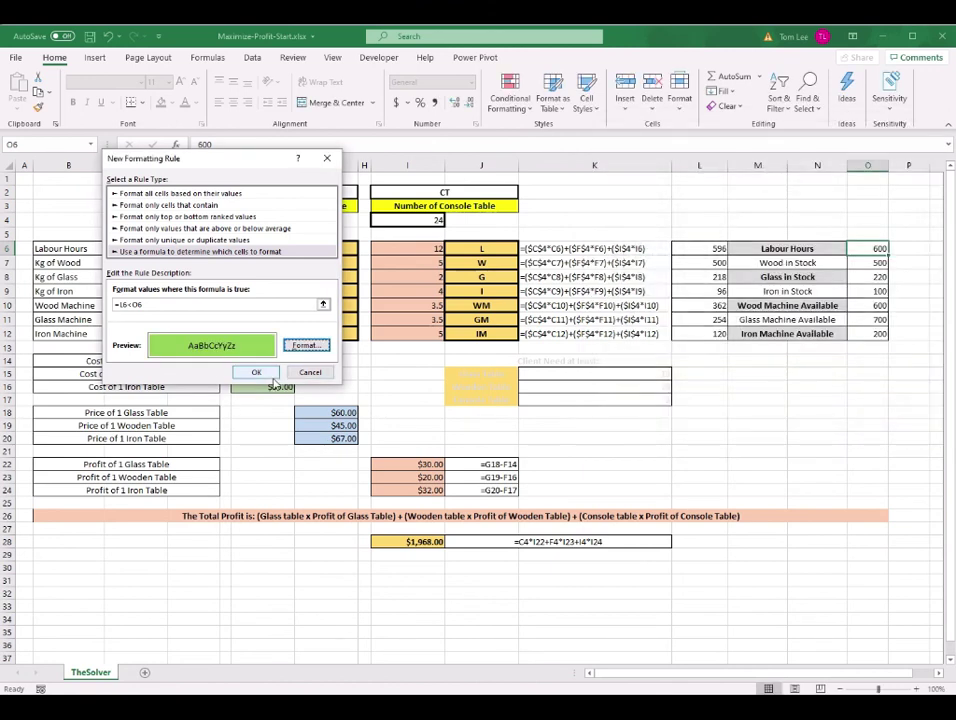
key("Return")
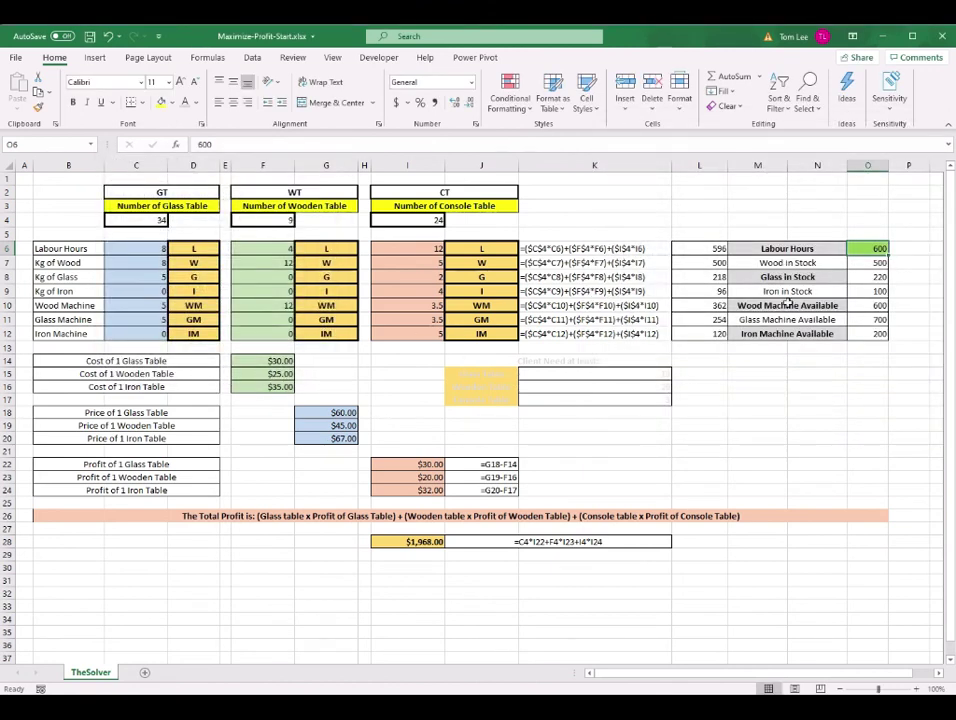
left_click(712, 249)
left_click(877, 248)
Add a second formula rule =L6=O6 giving O6 a light blue fill.
left_click(510, 95)
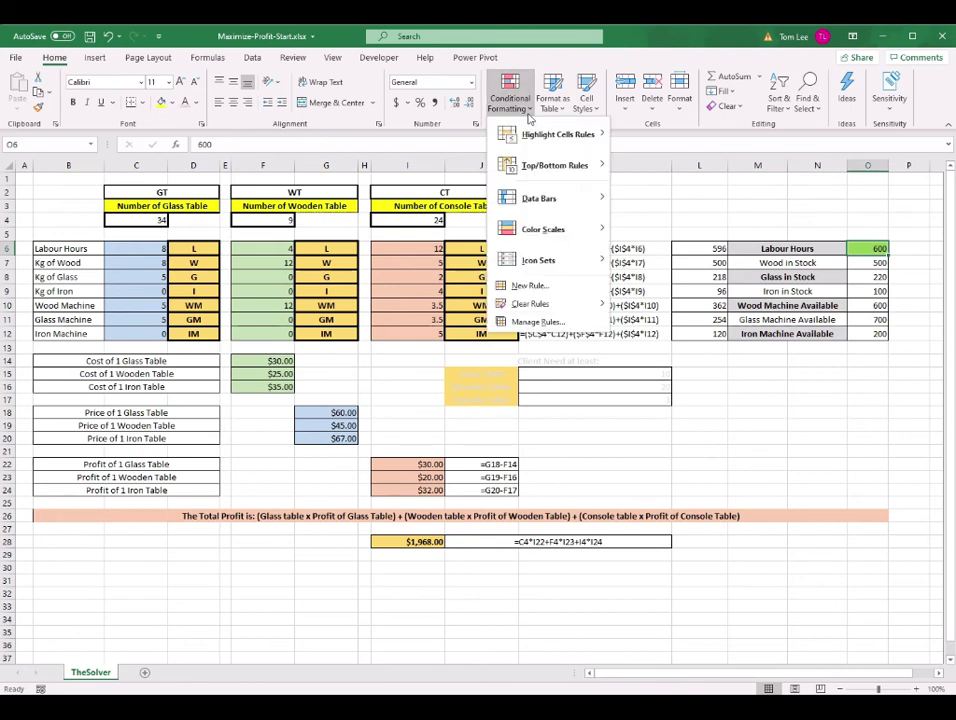
left_click(560, 288)
left_click_drag(279, 136, 419, 176)
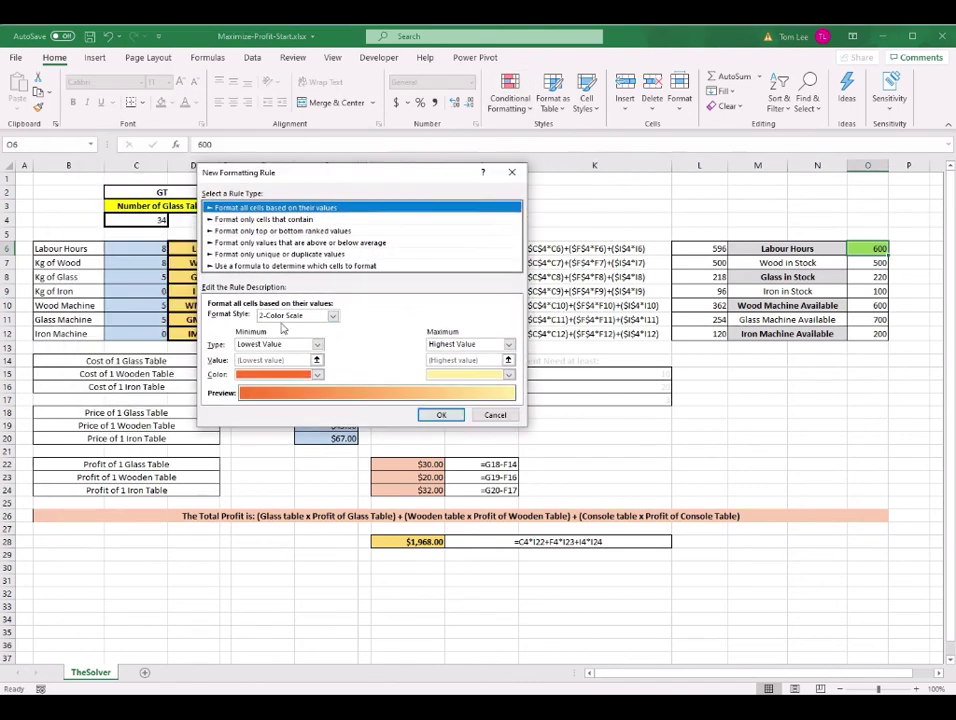
left_click(247, 267)
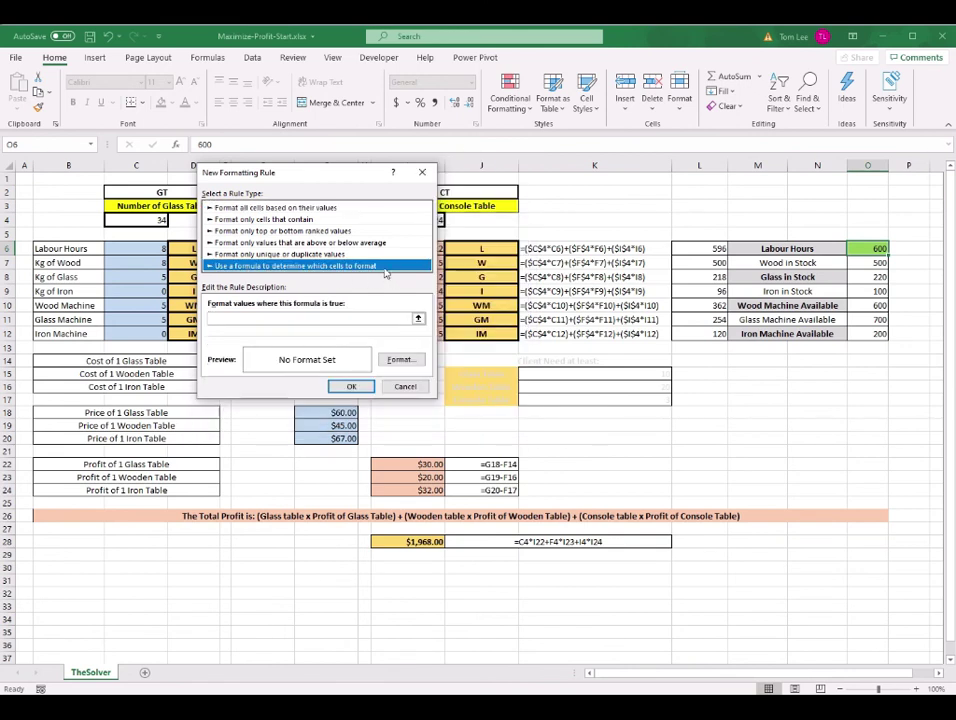
left_click(287, 318)
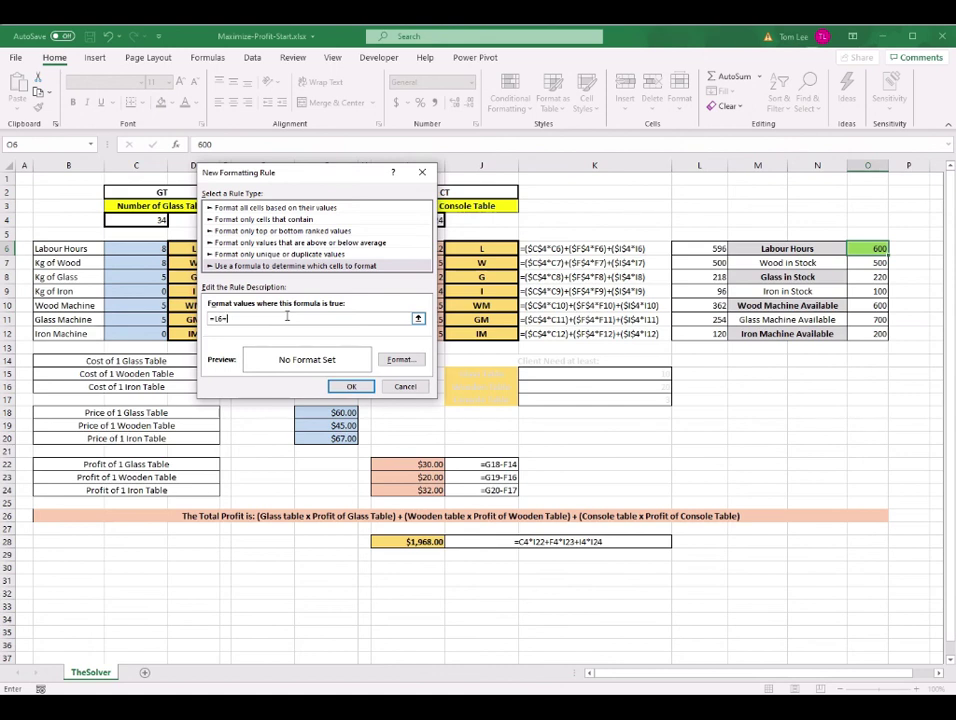
left_click(400, 359)
left_click(141, 231)
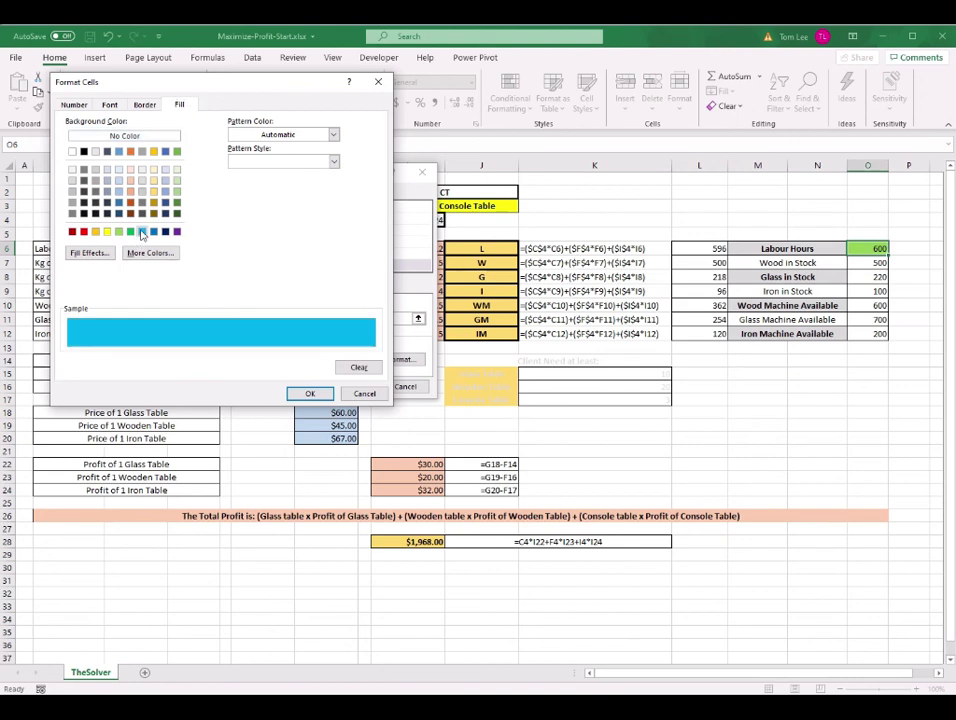
left_click(310, 394)
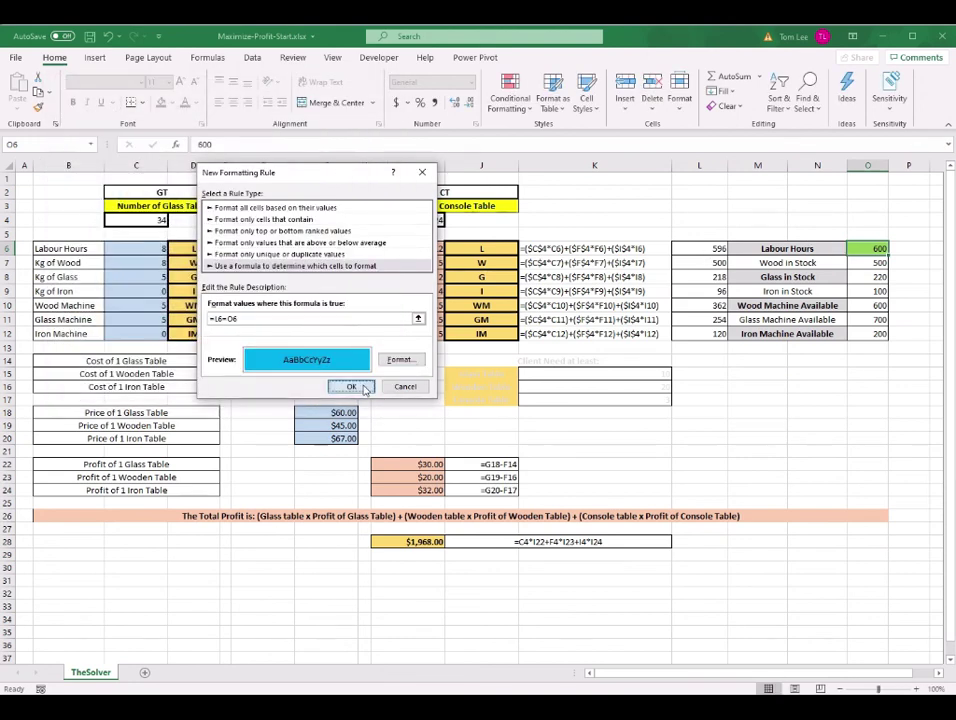
left_click(360, 386)
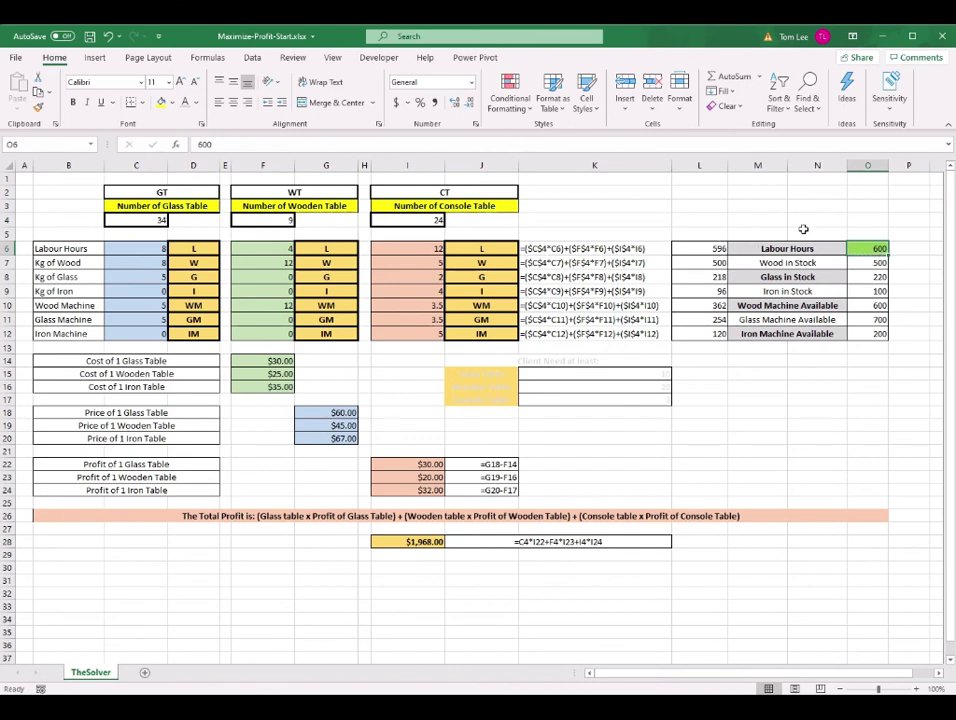
Add a third formula rule =L6>O6 giving O6 an orange fill.
left_click(510, 95)
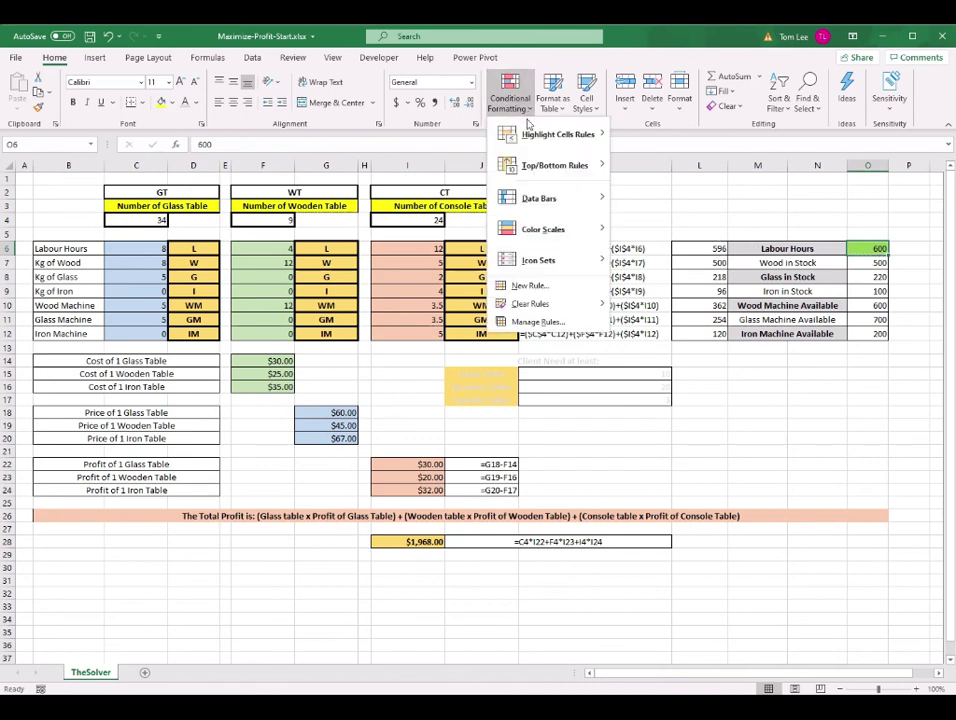
left_click(531, 287)
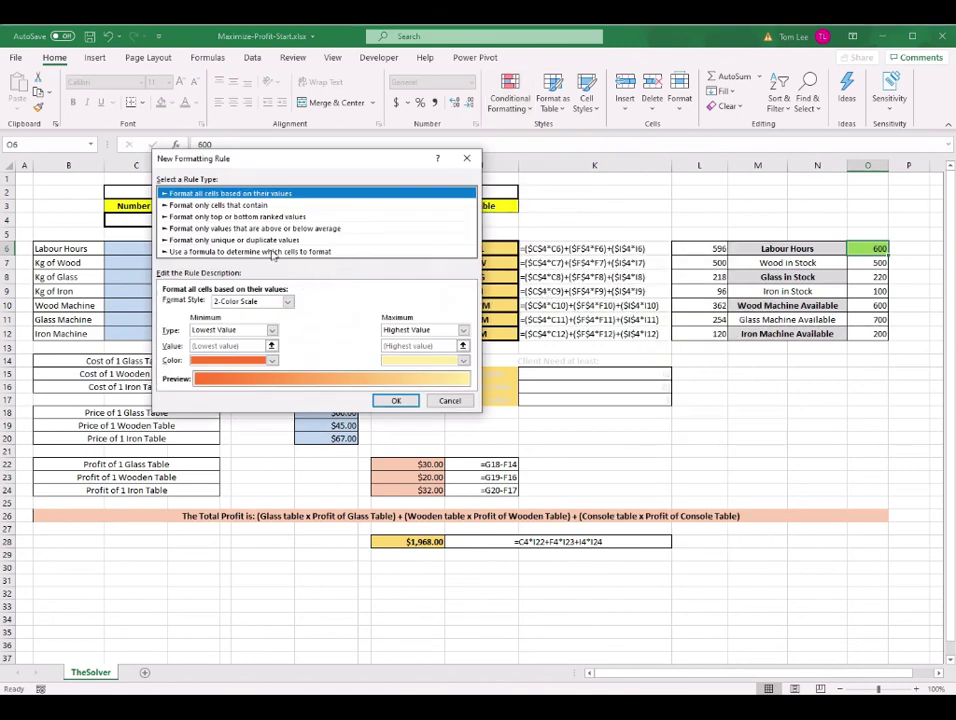
left_click(265, 252)
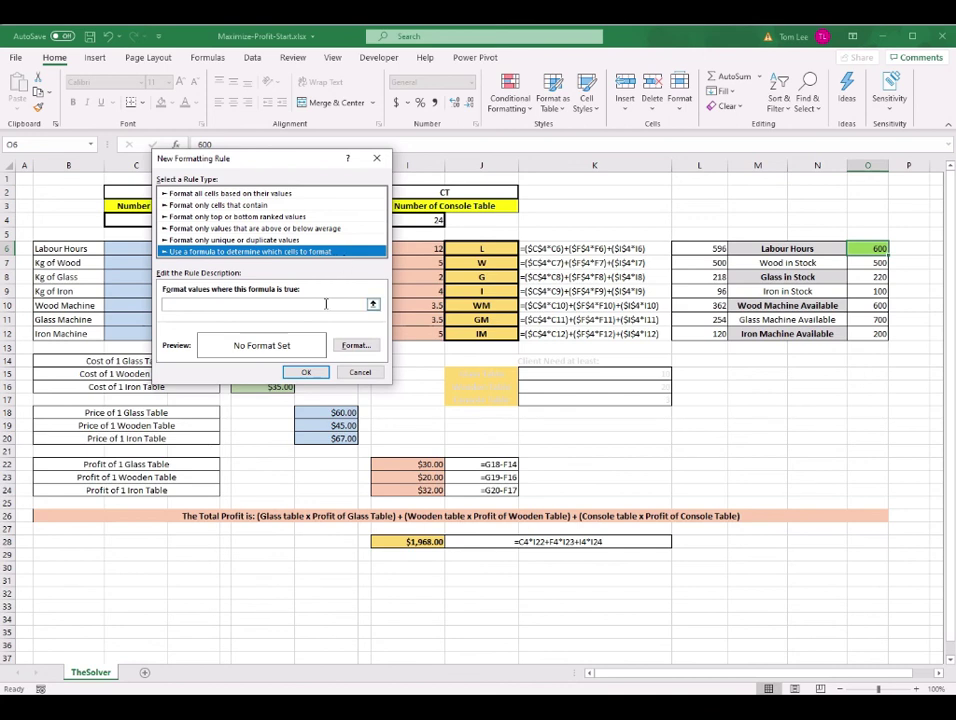
left_click(284, 305)
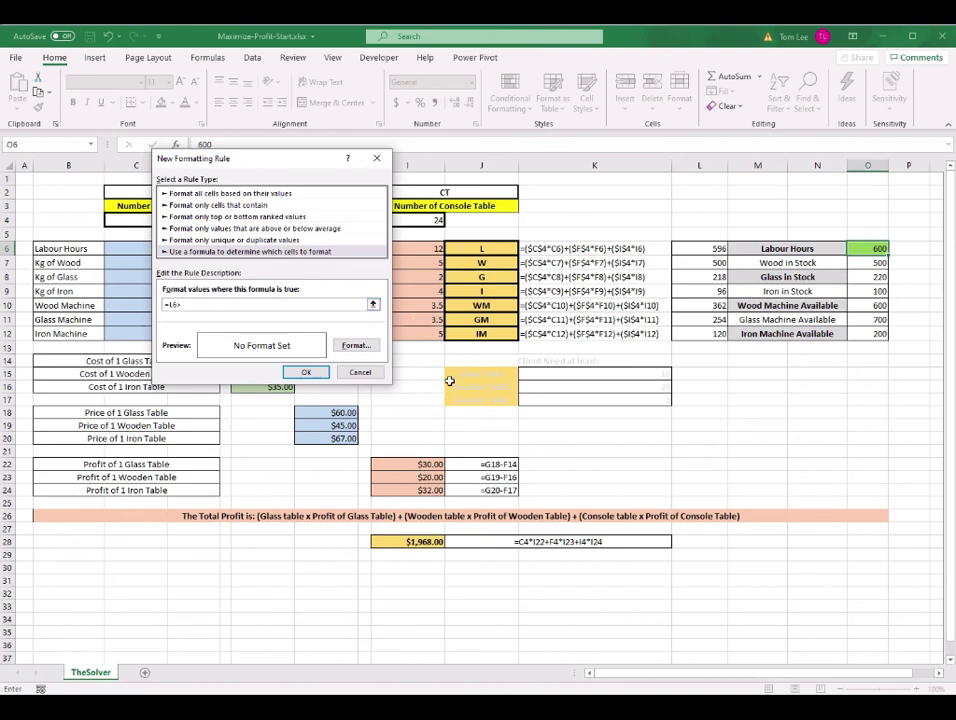
left_click(355, 345)
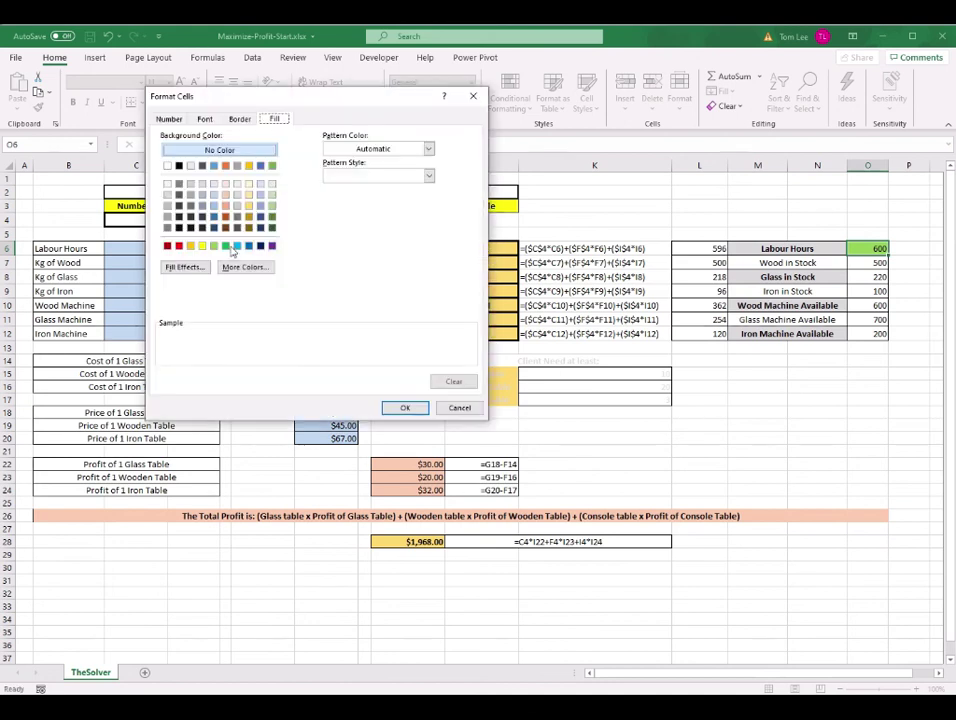
left_click(225, 228)
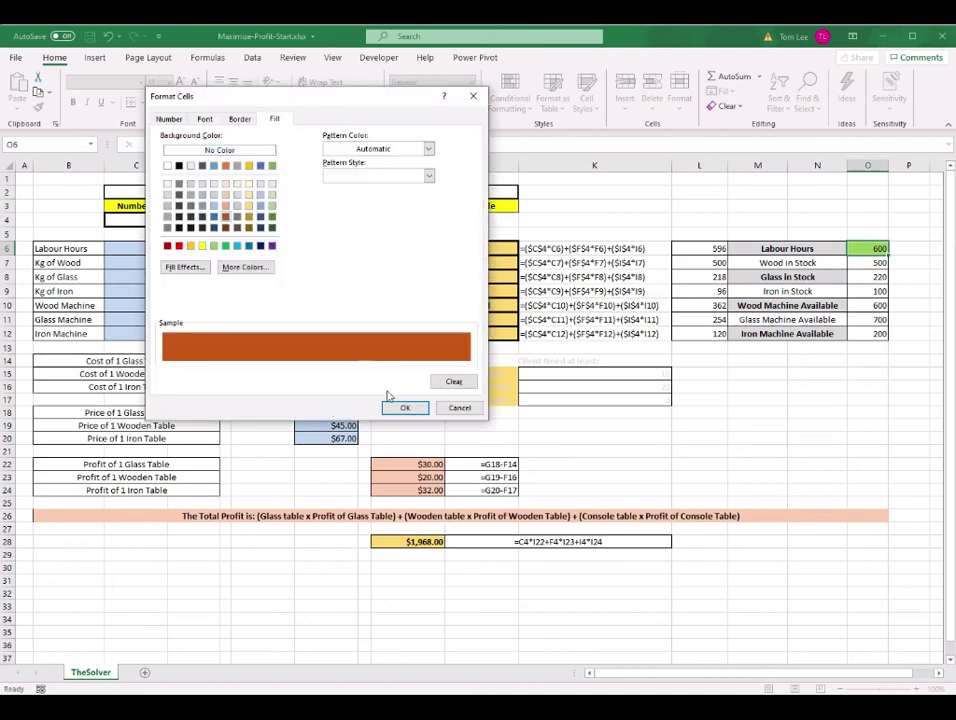
left_click(404, 407)
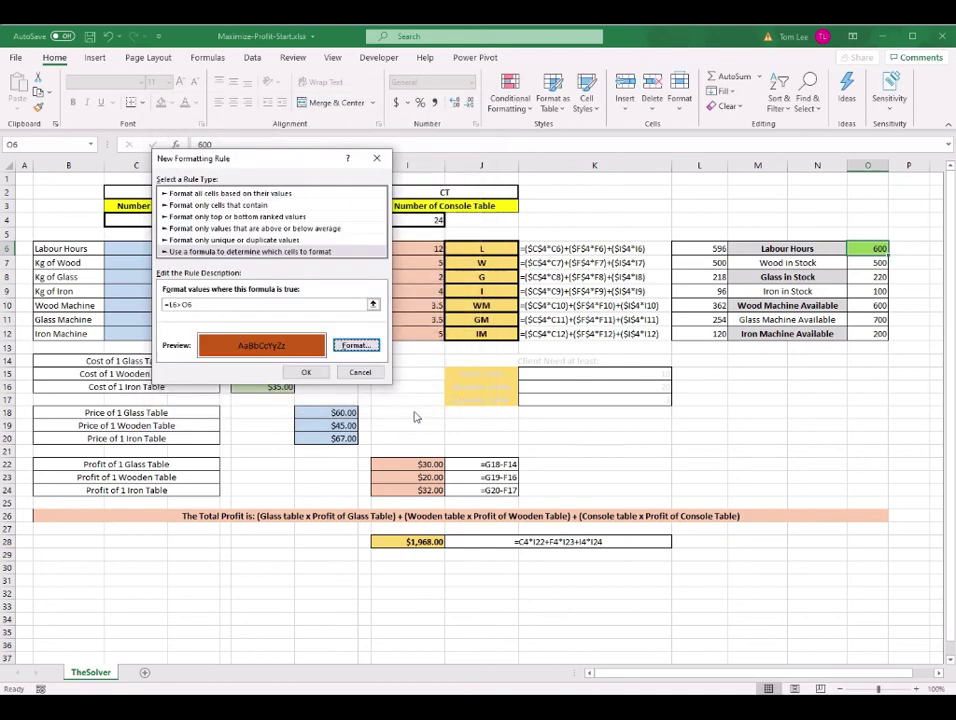
left_click(314, 372)
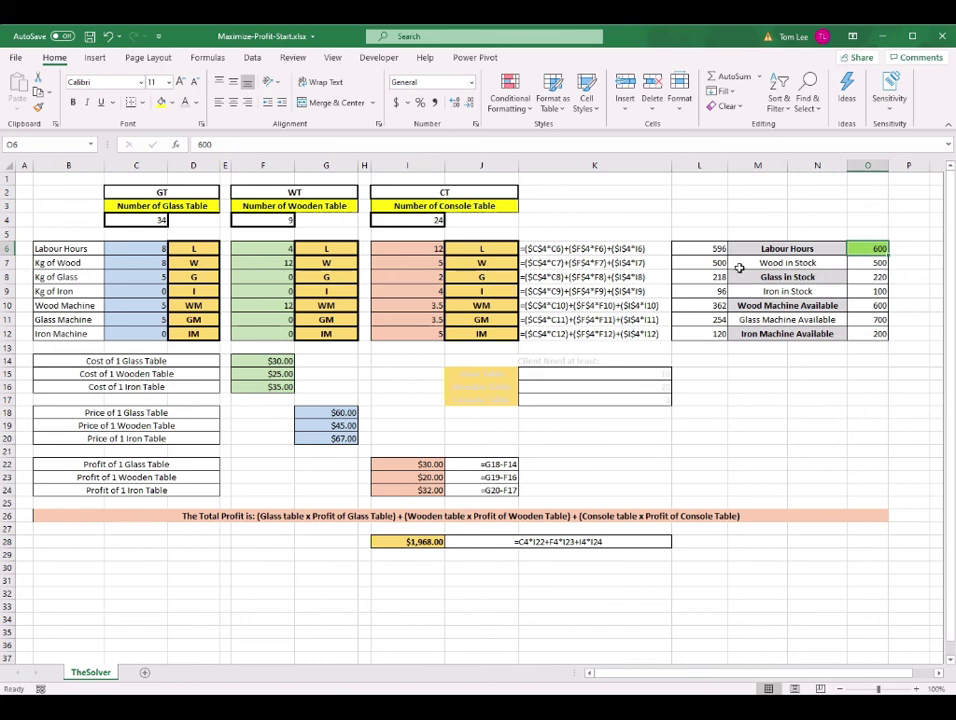
Use Format Painter to copy O6's conditional formatting onto O7 through O12.
left_click(710, 249)
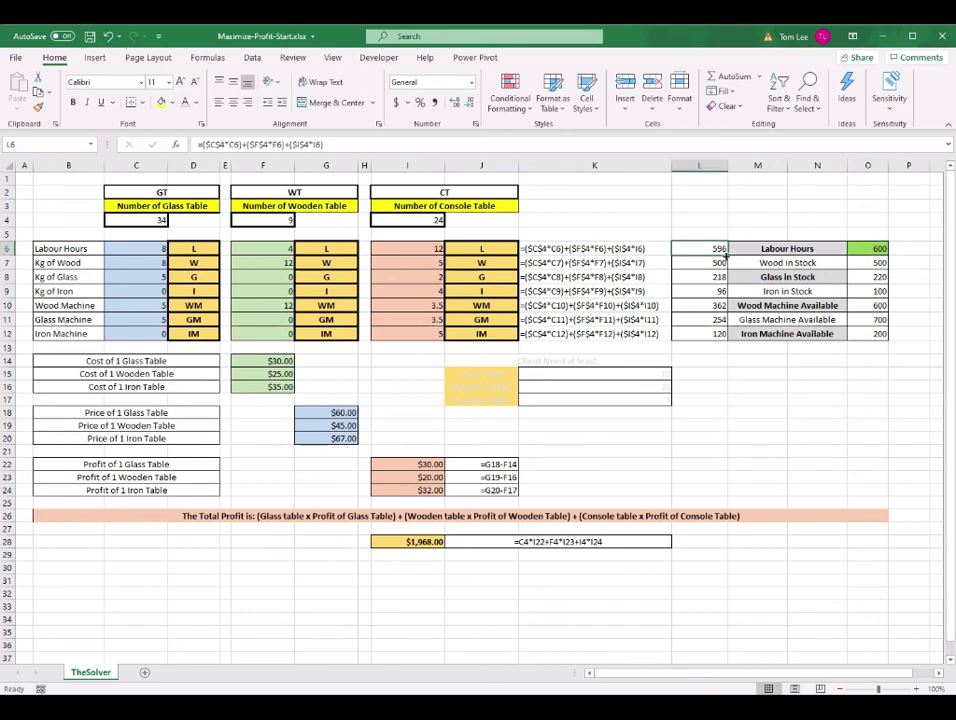
left_click(878, 248)
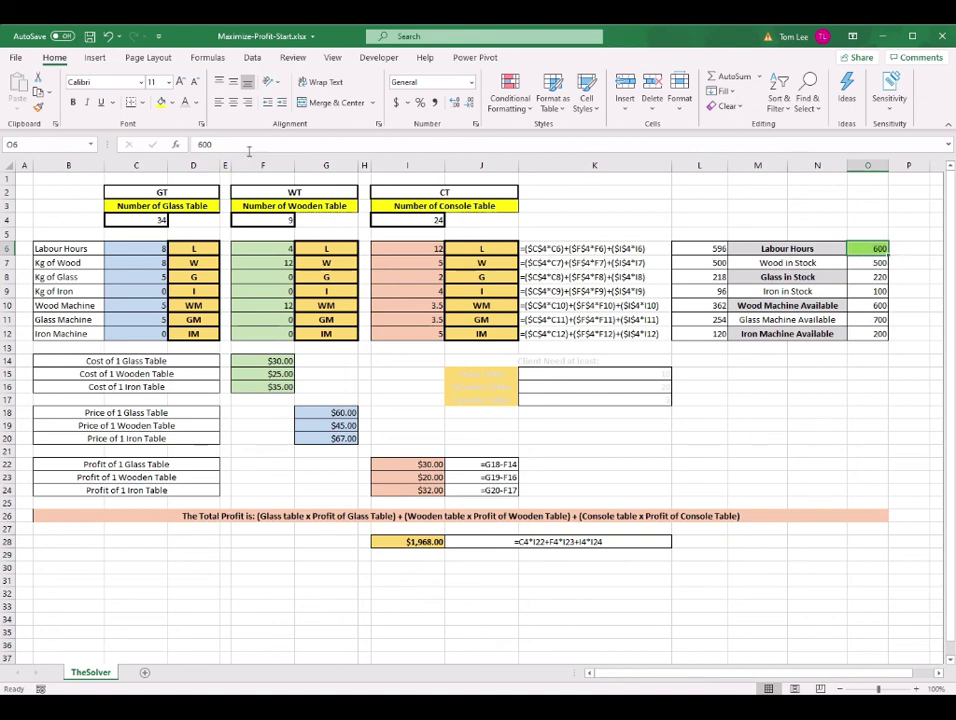
left_click(39, 108)
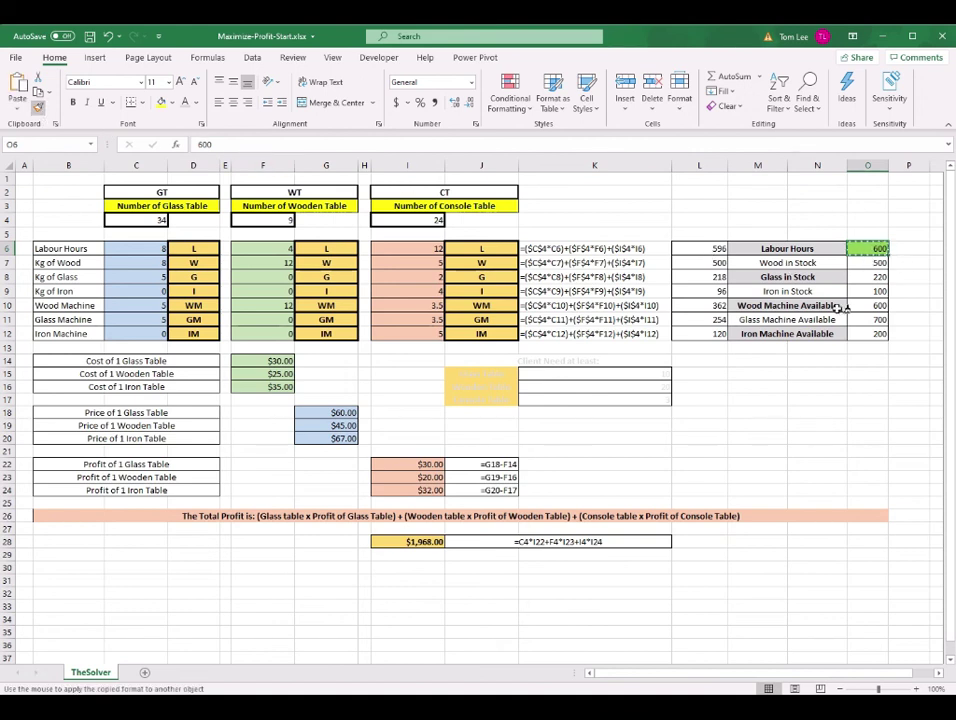
left_click_drag(871, 264, 867, 277)
left_click(867, 277)
left_click(871, 291)
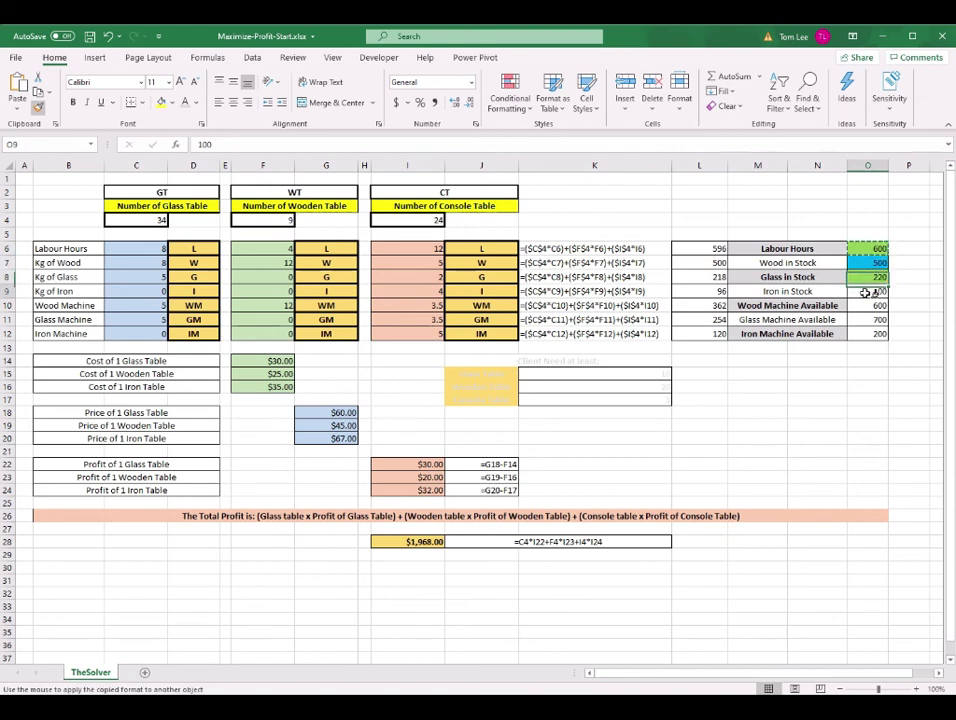
left_click(871, 305)
left_click(871, 319)
left_click(870, 333)
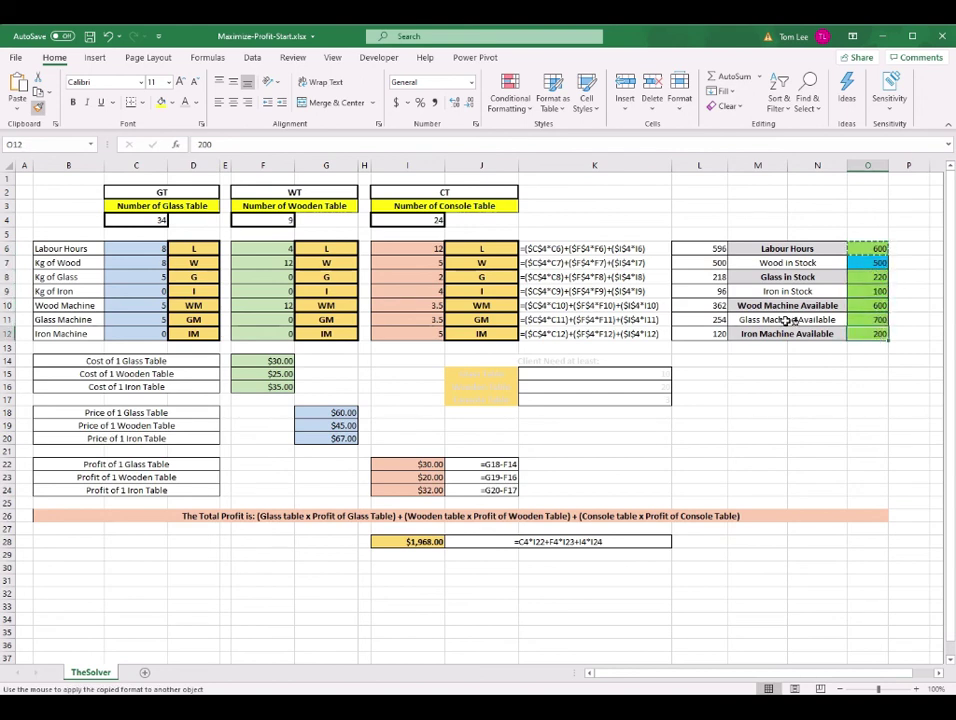
left_click(39, 108)
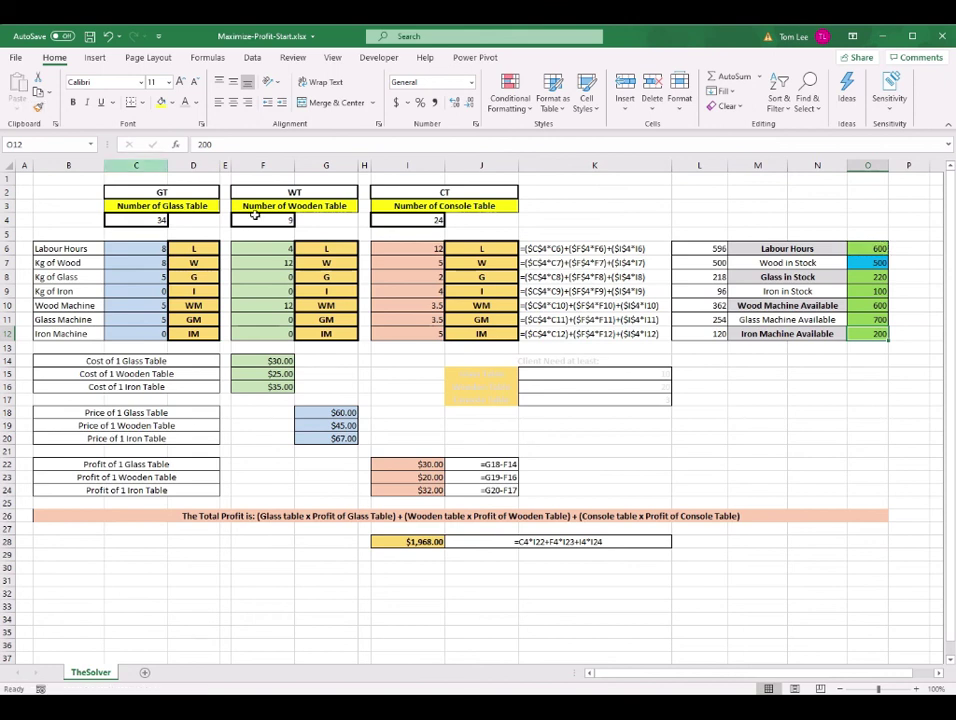
left_click(805, 386)
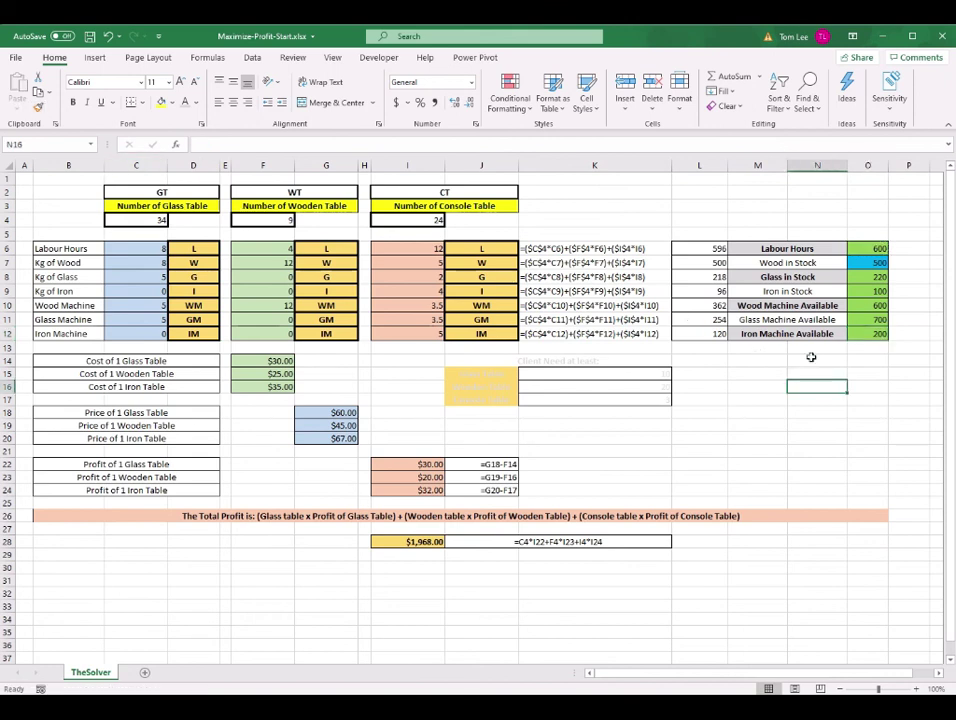
Enter 30 console tables in I4 and compare orange limits O6:O9 with usage L6:L9.
left_click(882, 263)
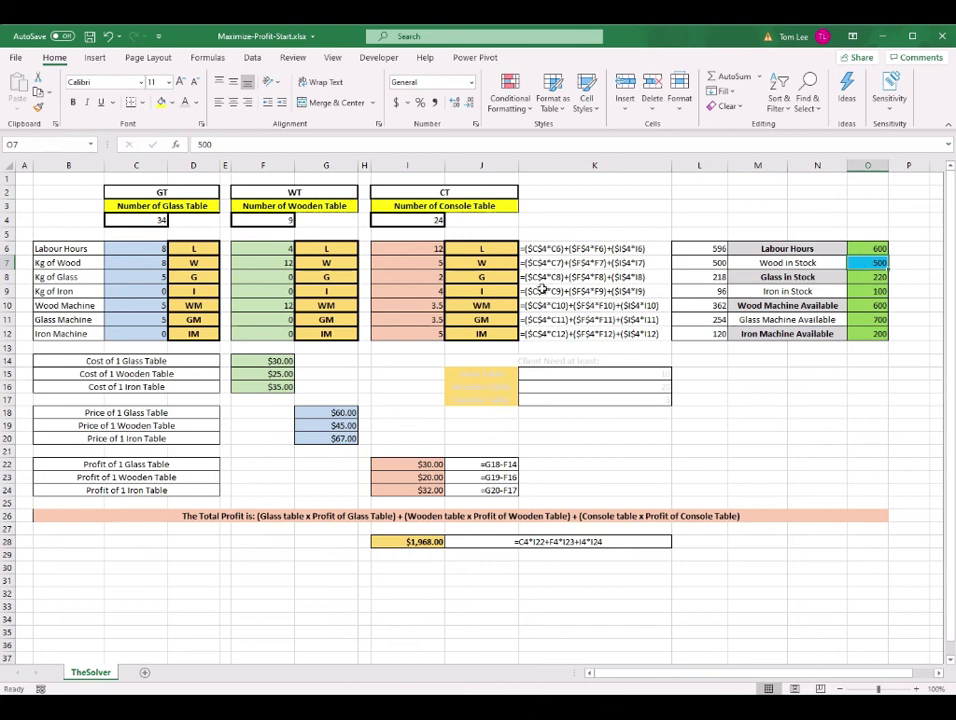
left_click(426, 220)
type("30")
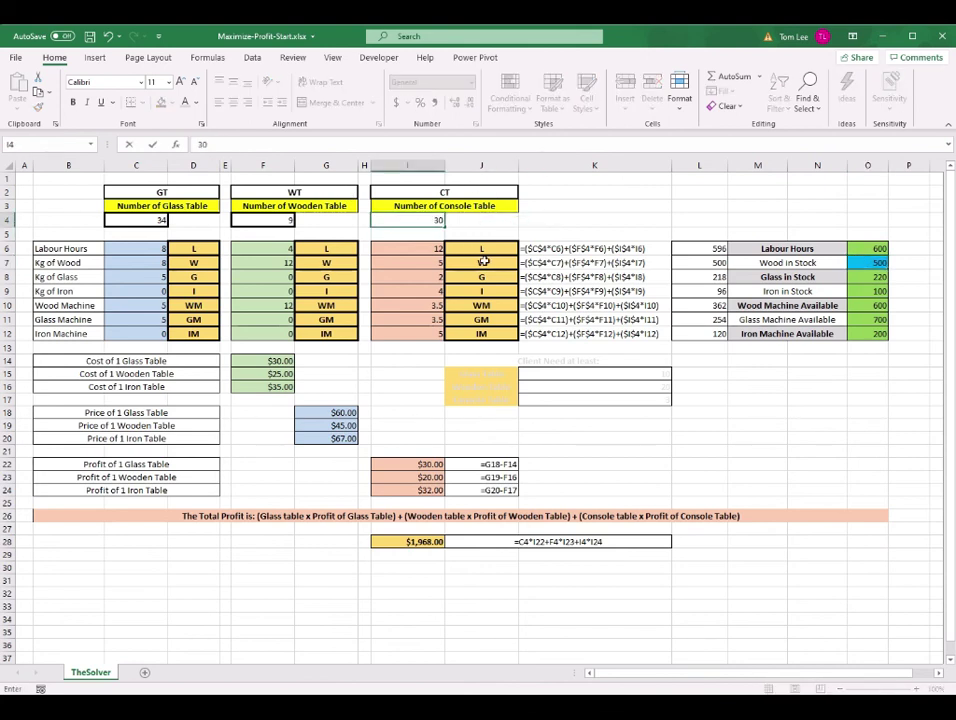
key("Return")
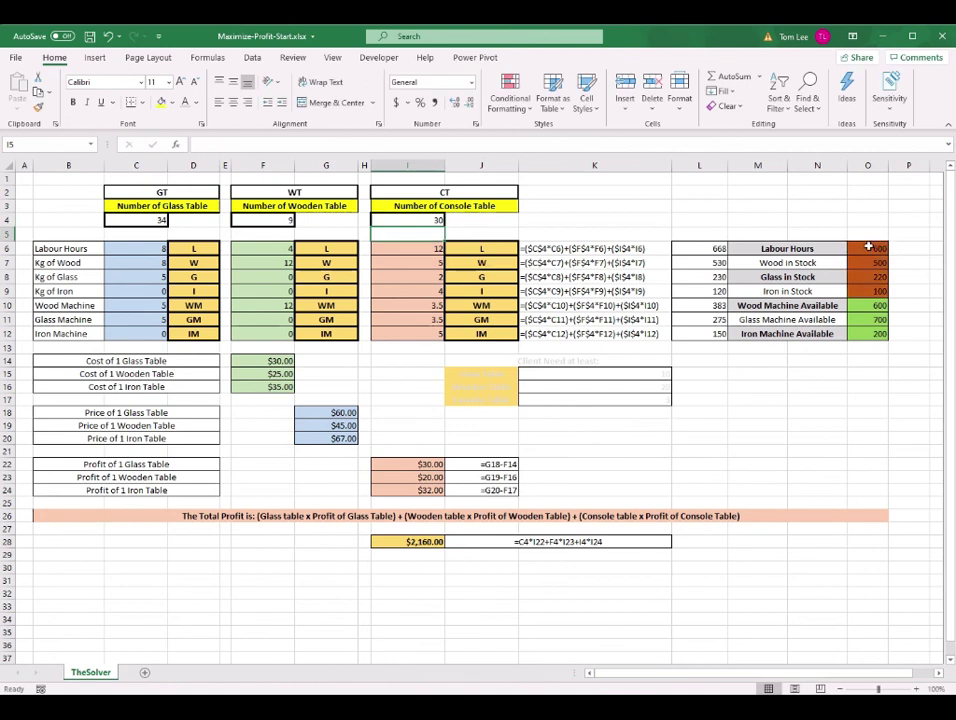
left_click_drag(869, 247, 867, 290)
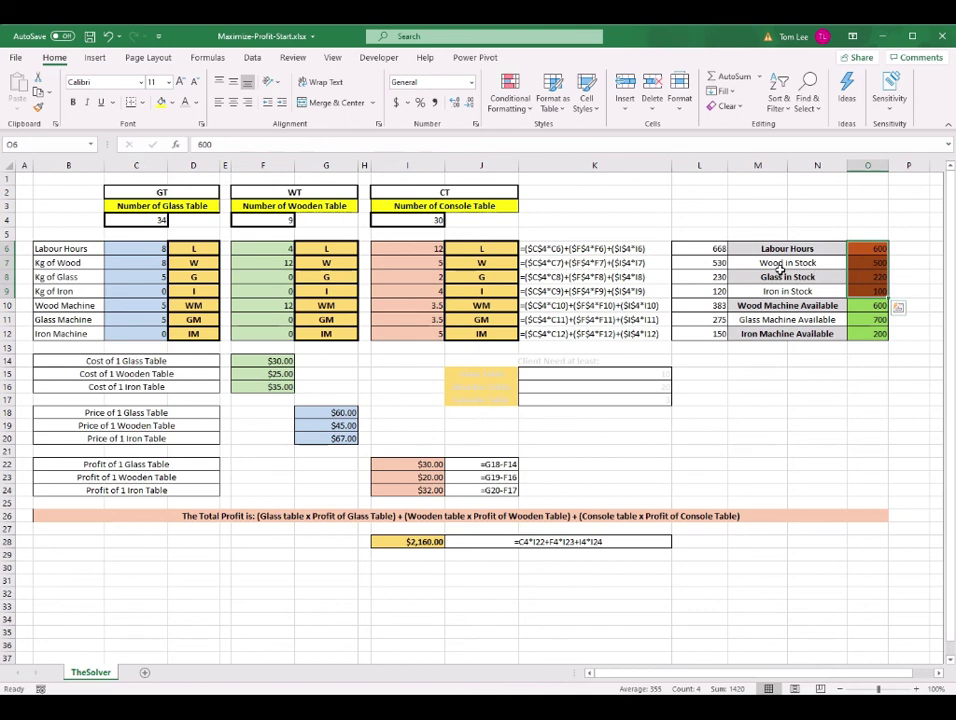
key("ctrl+Down")
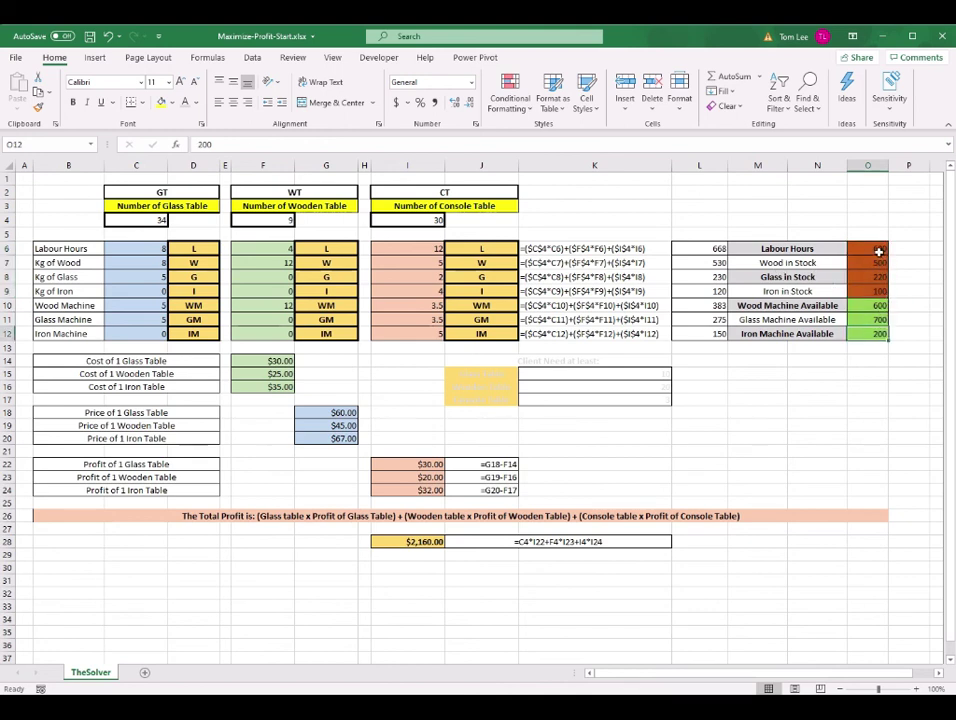
left_click_drag(878, 251, 877, 291)
left_click_drag(712, 248, 712, 290)
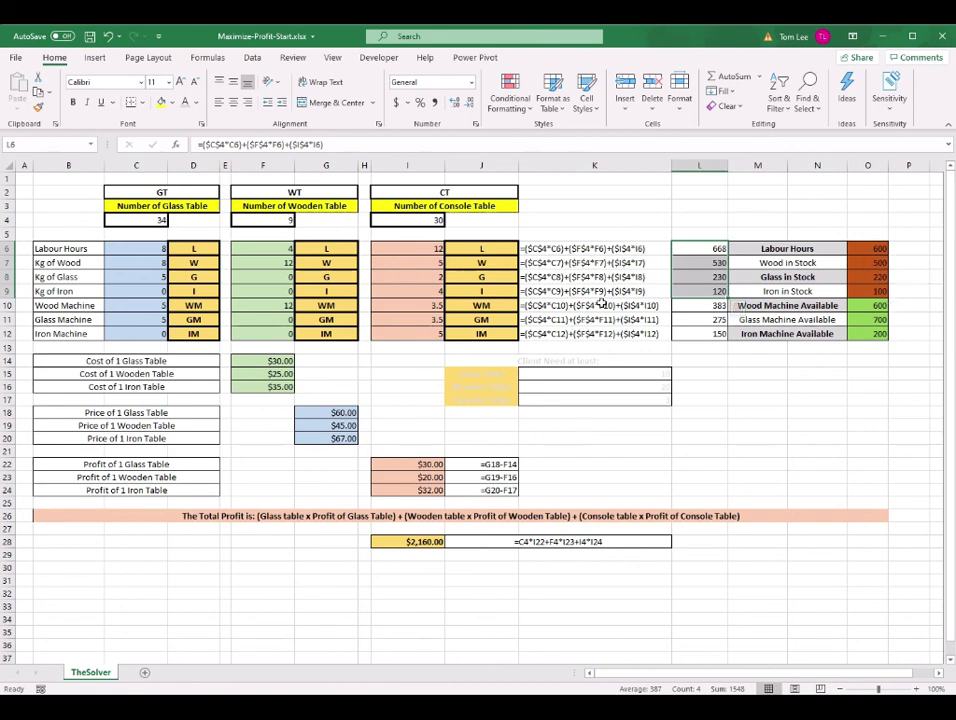
left_click(628, 410)
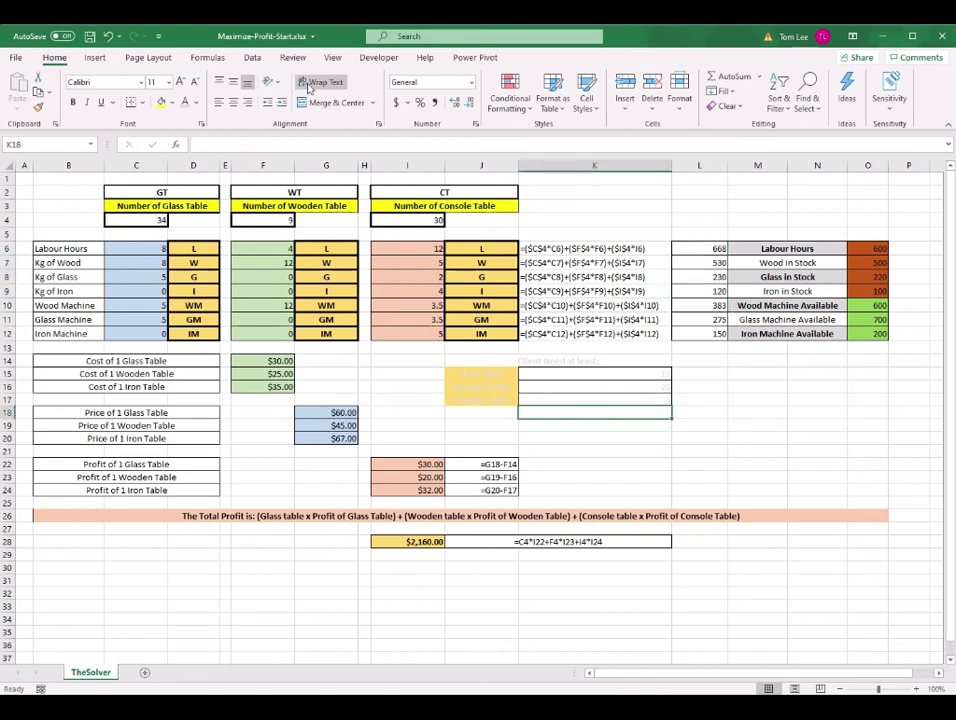
Rerun Solver on the profit model and keep its solution.
left_click(252, 57)
left_click(884, 77)
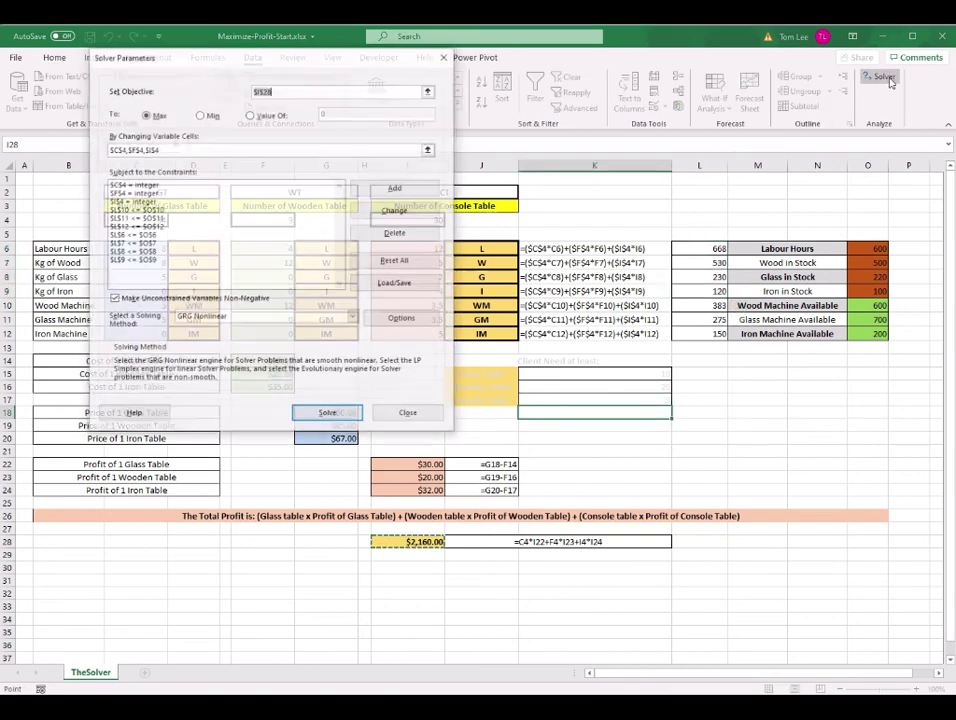
left_click(332, 414)
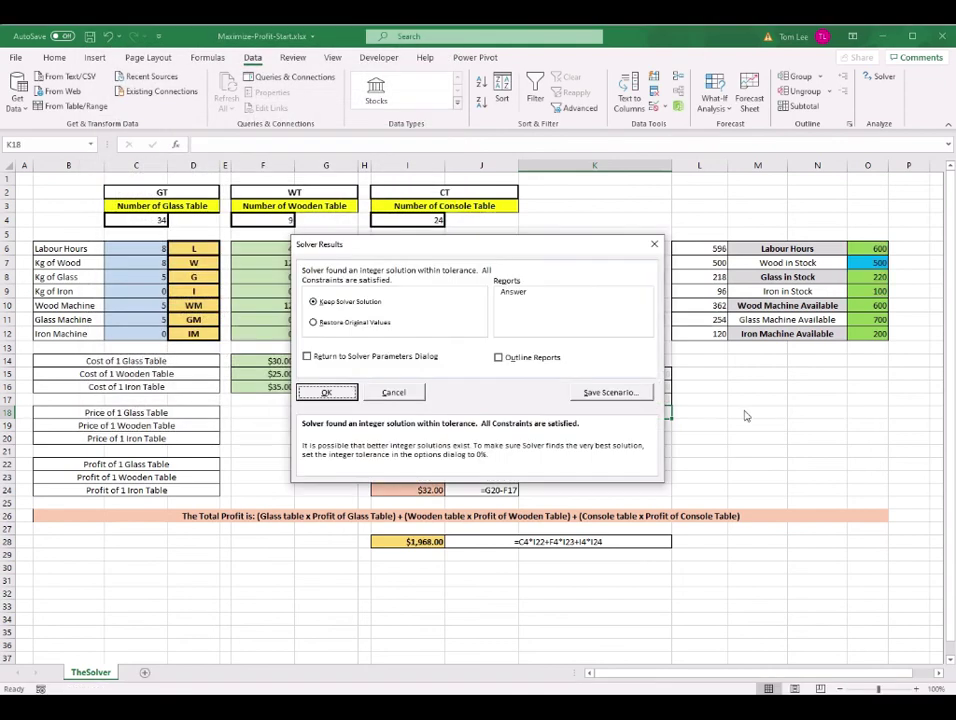
left_click(328, 392)
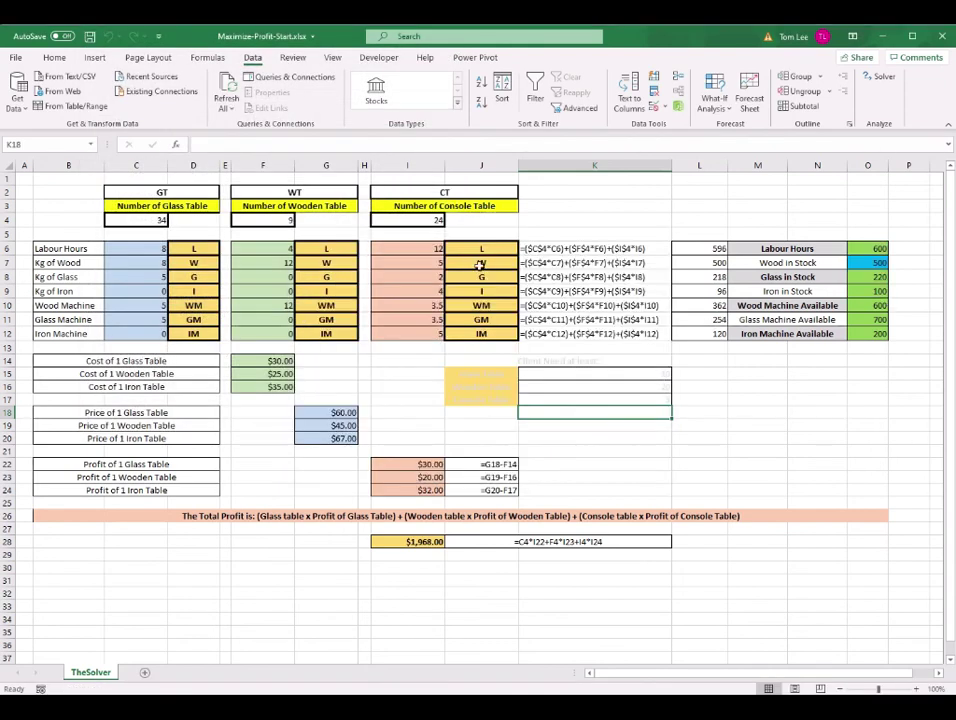
Check the restored table counts in F4 and I4 and resource usage in column L.
left_click(262, 220)
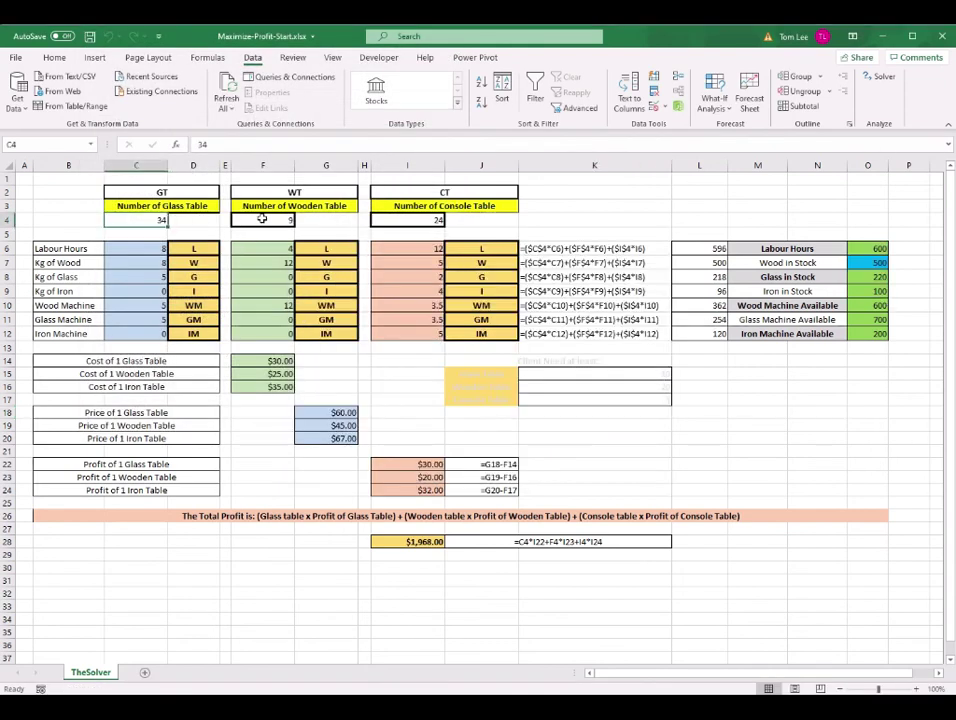
left_click(387, 217)
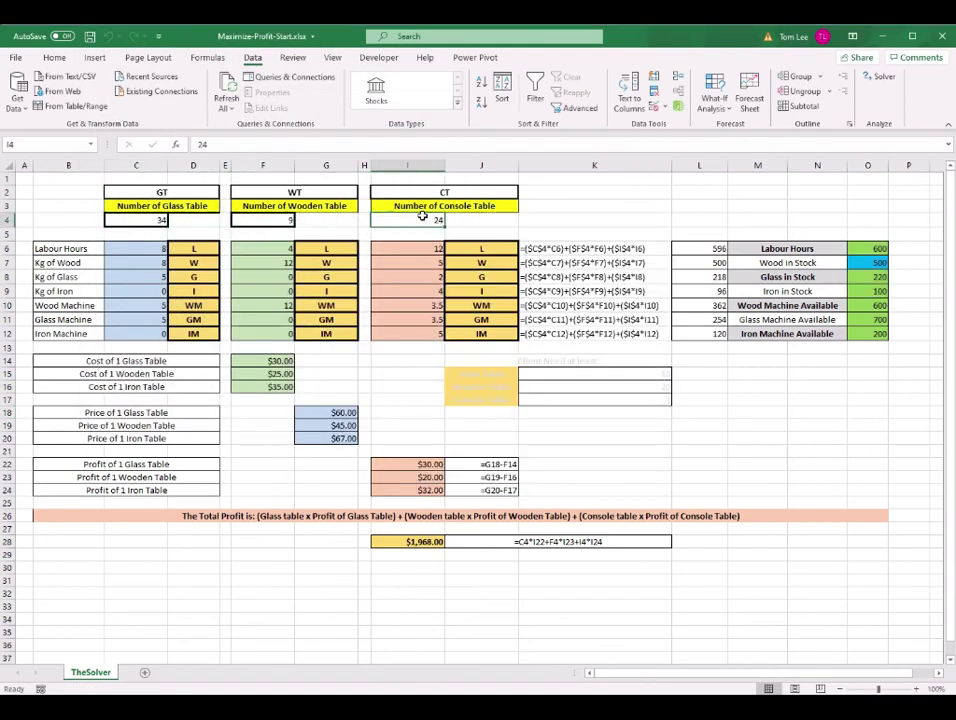
left_click_drag(710, 277, 710, 333)
left_click(712, 263)
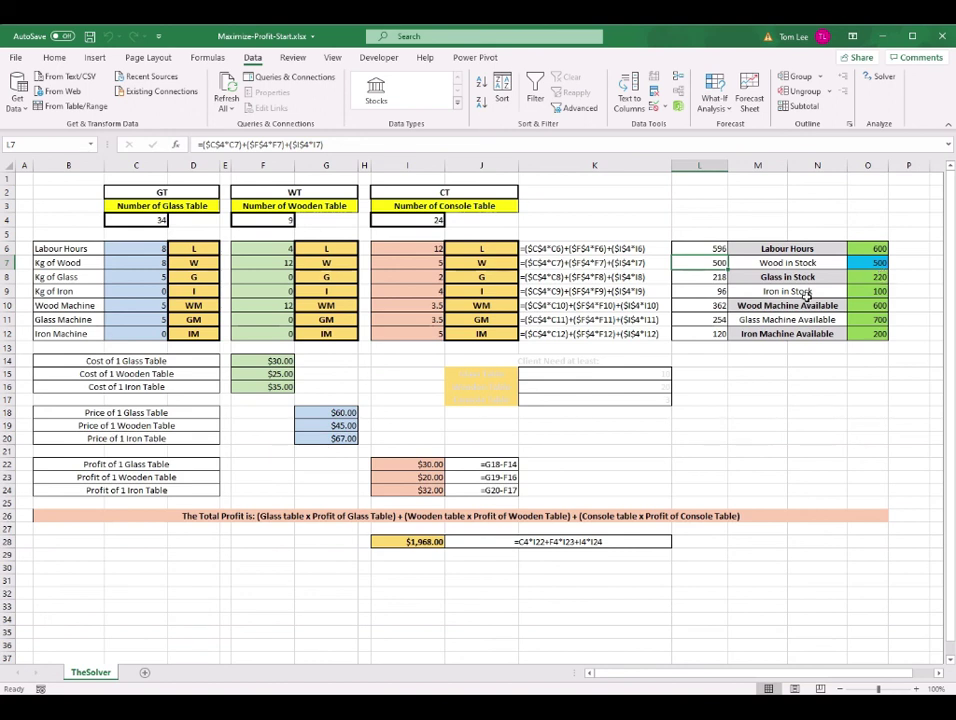
left_click(420, 363)
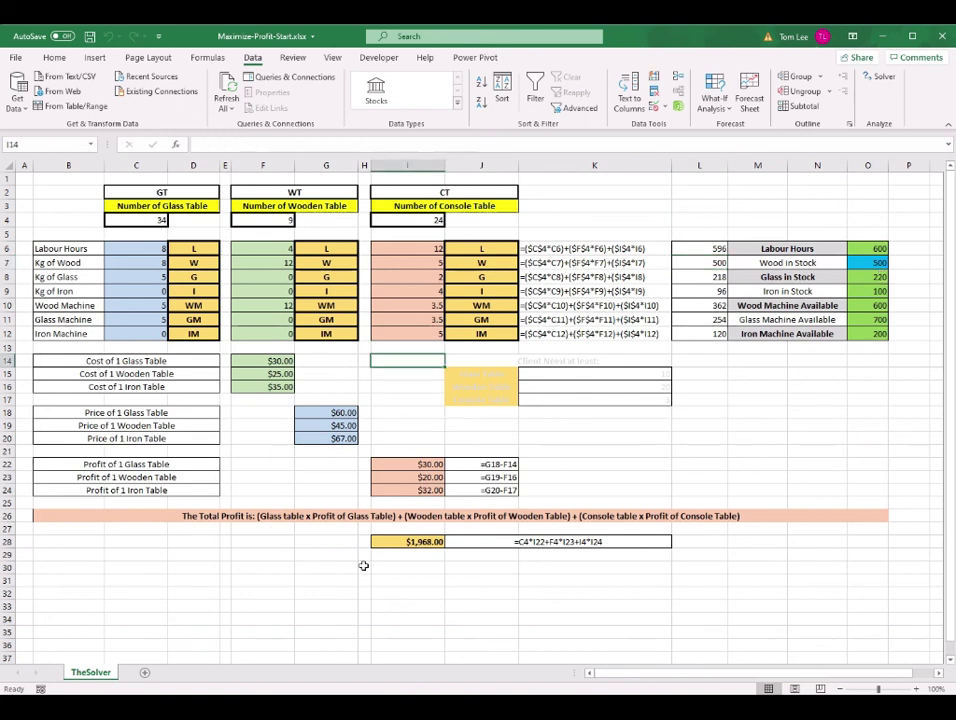
Highlight the 3 console tables and 10 glass tables minimums on slide 14, then return to Excel.
mouse_move(553, 716)
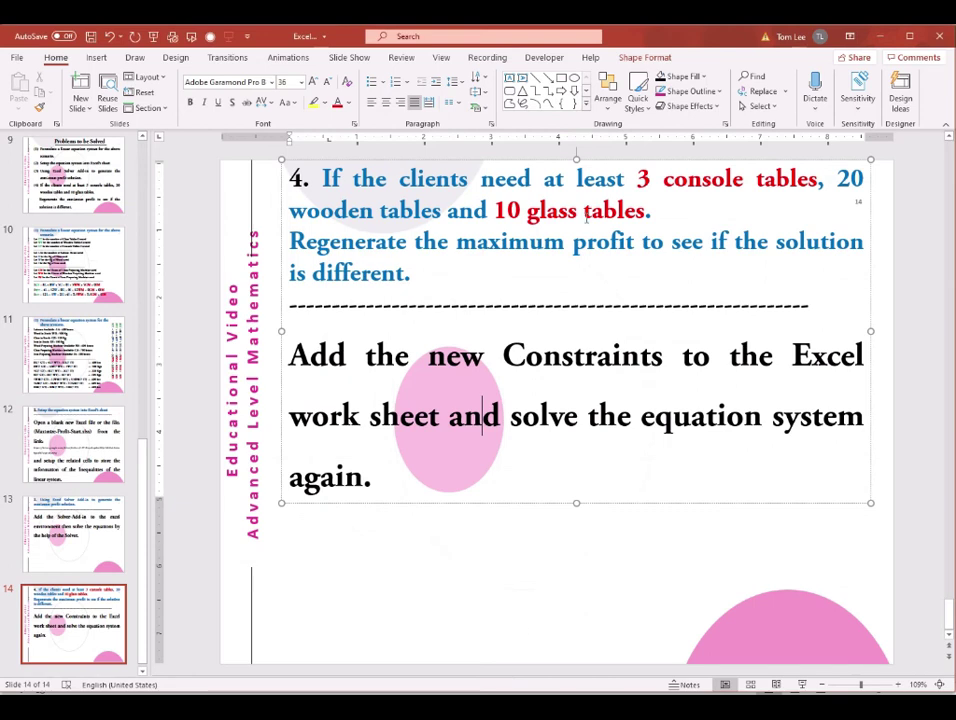
left_click_drag(637, 178, 816, 180)
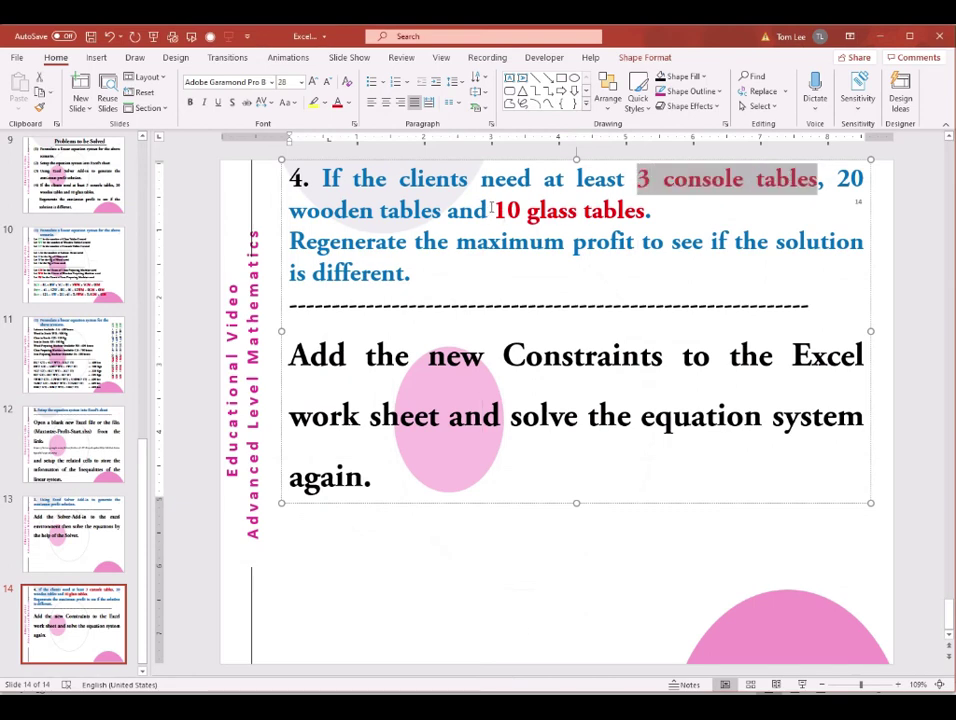
left_click_drag(493, 210, 646, 210)
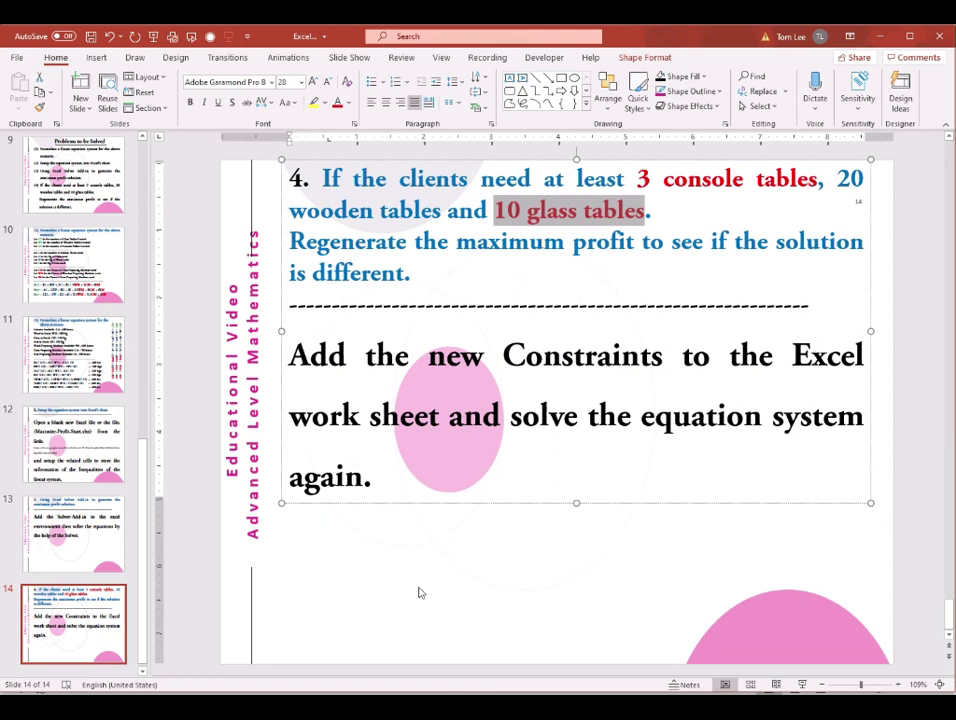
mouse_move(585, 712)
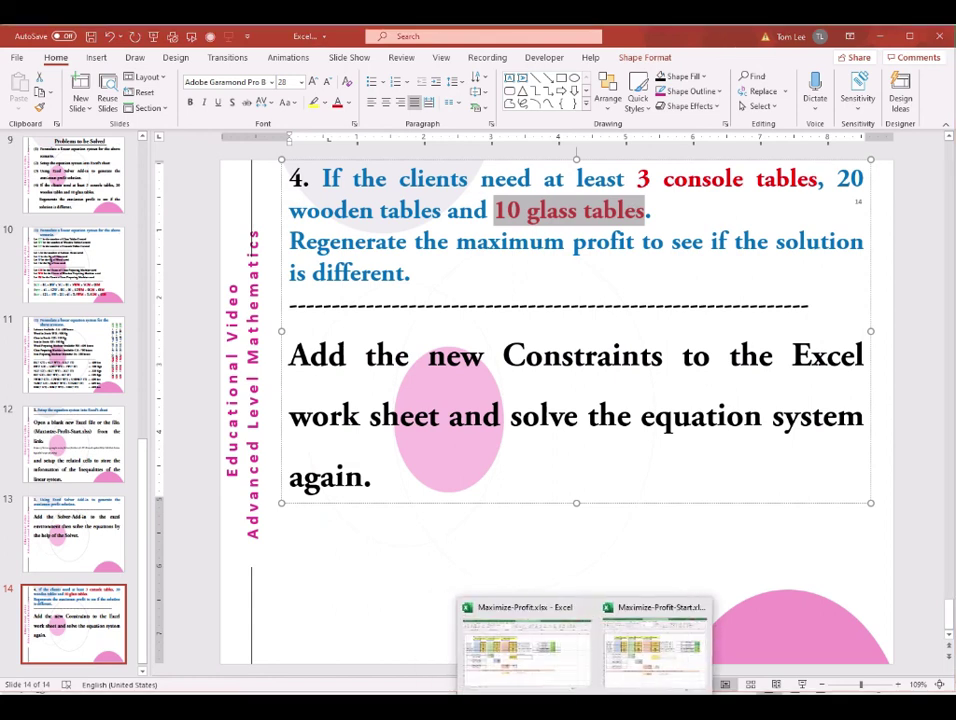
left_click(655, 645)
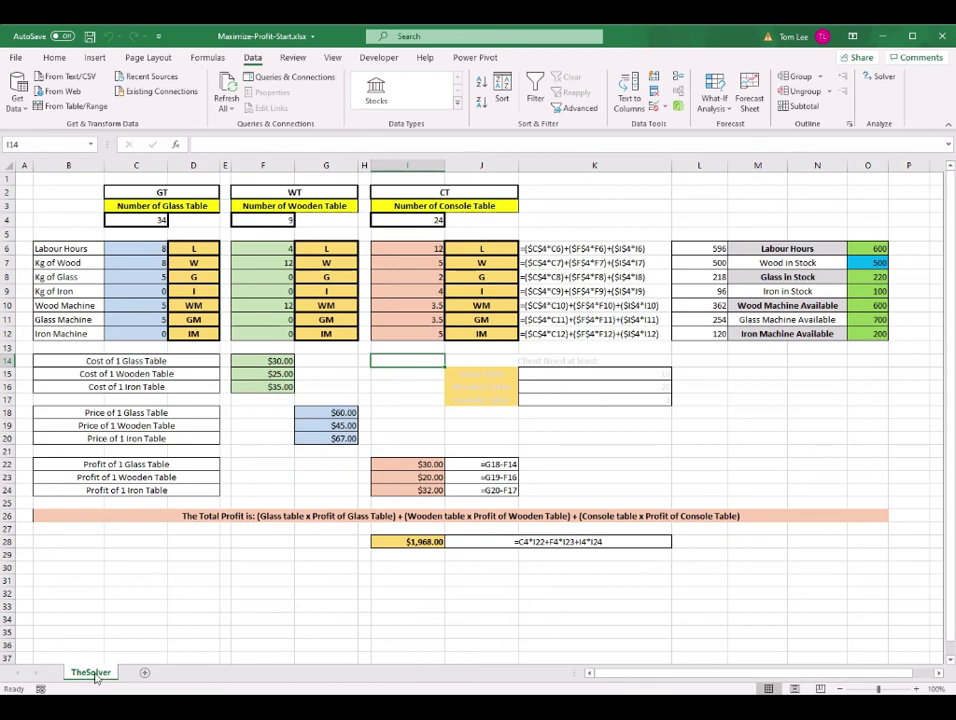
Duplicate the TheSolver sheet via Move or Copy with Create a copy ticked.
left_click(136, 580)
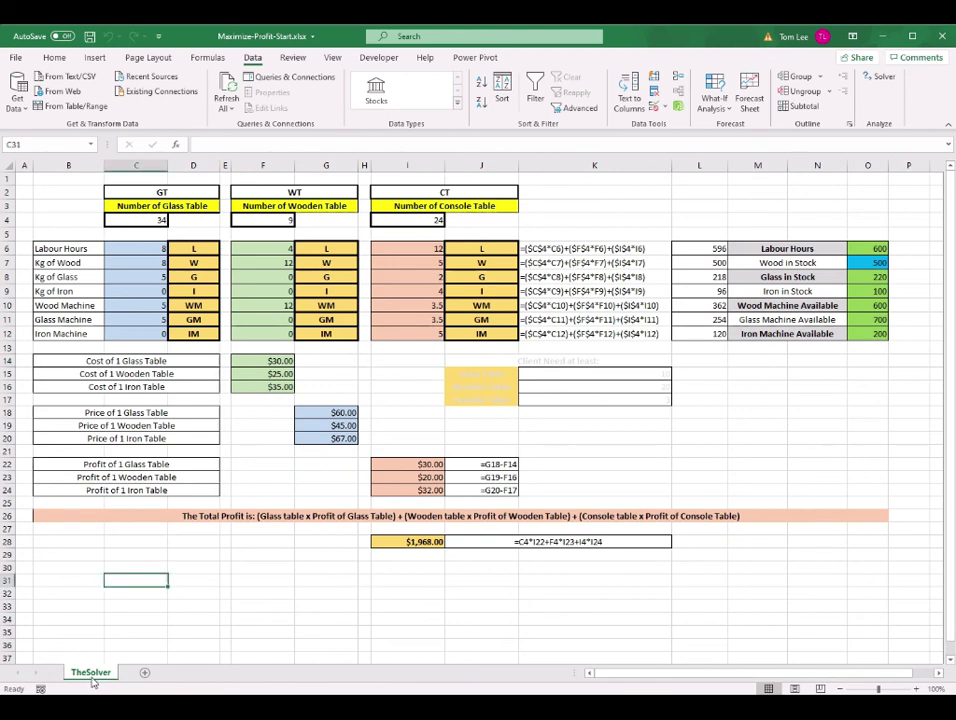
right_click(92, 674)
left_click(140, 551)
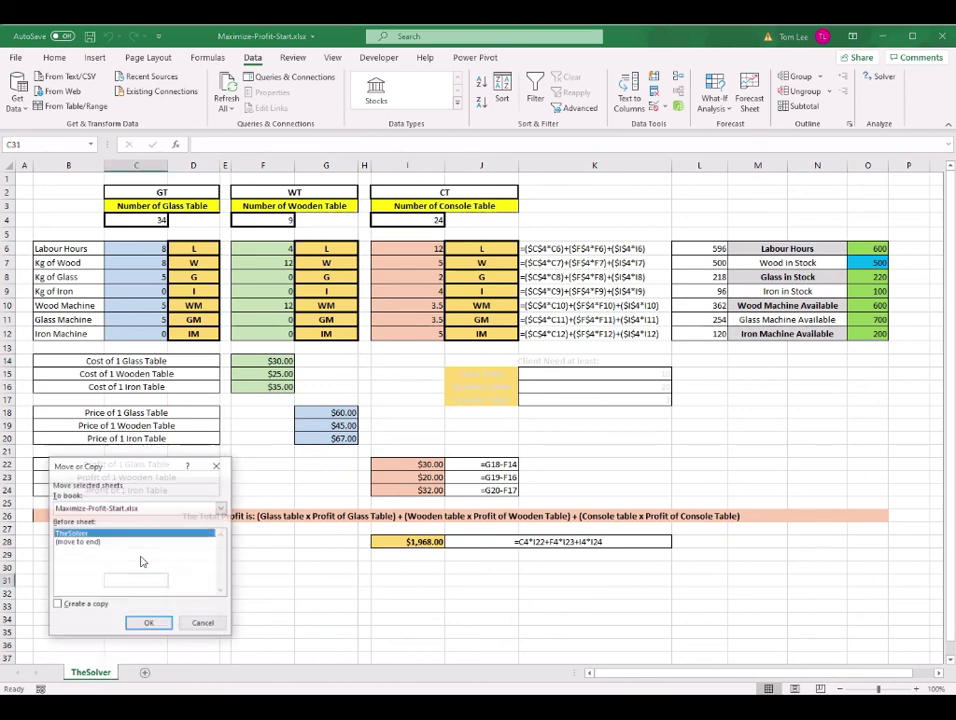
left_click(58, 605)
left_click_drag(145, 472, 445, 288)
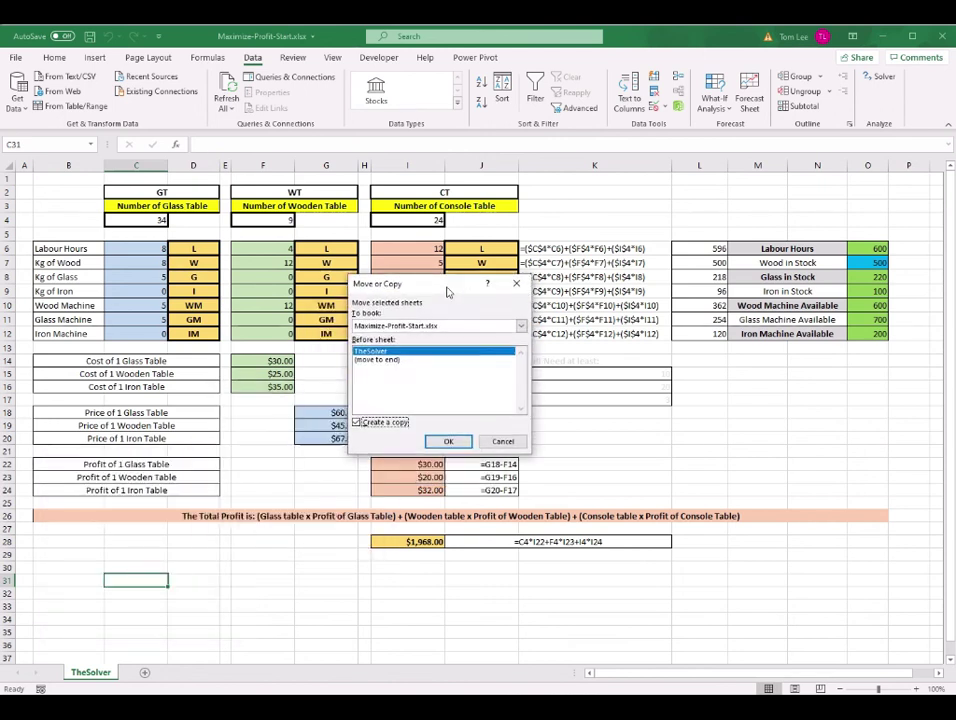
left_click(450, 439)
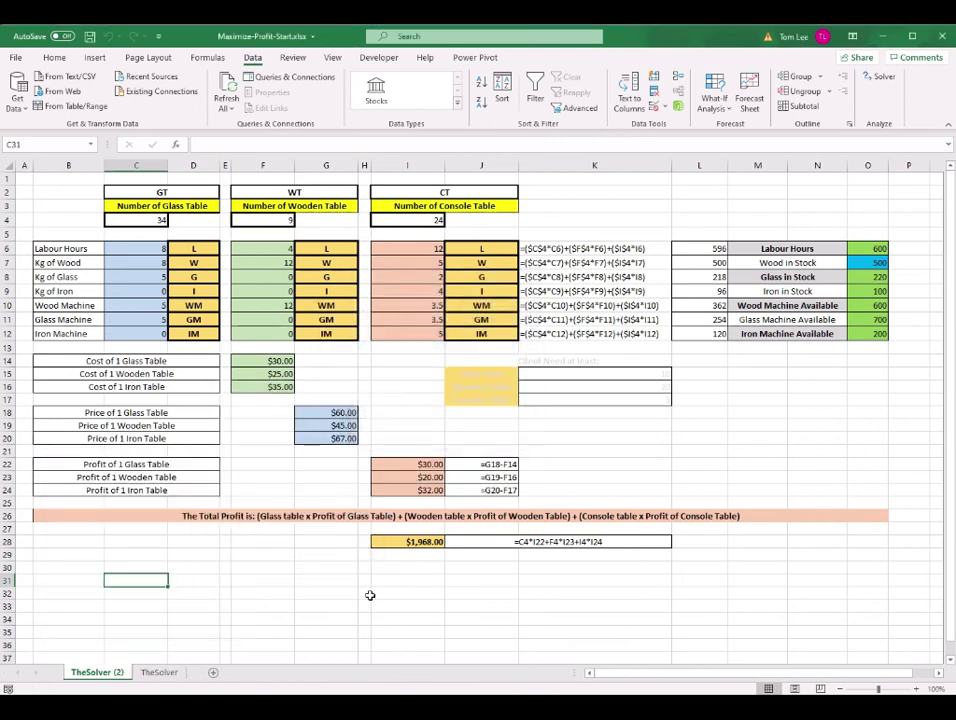
Rename the copied sheet 'New Constraints' and select the Client Need at least block.
double_click(114, 675)
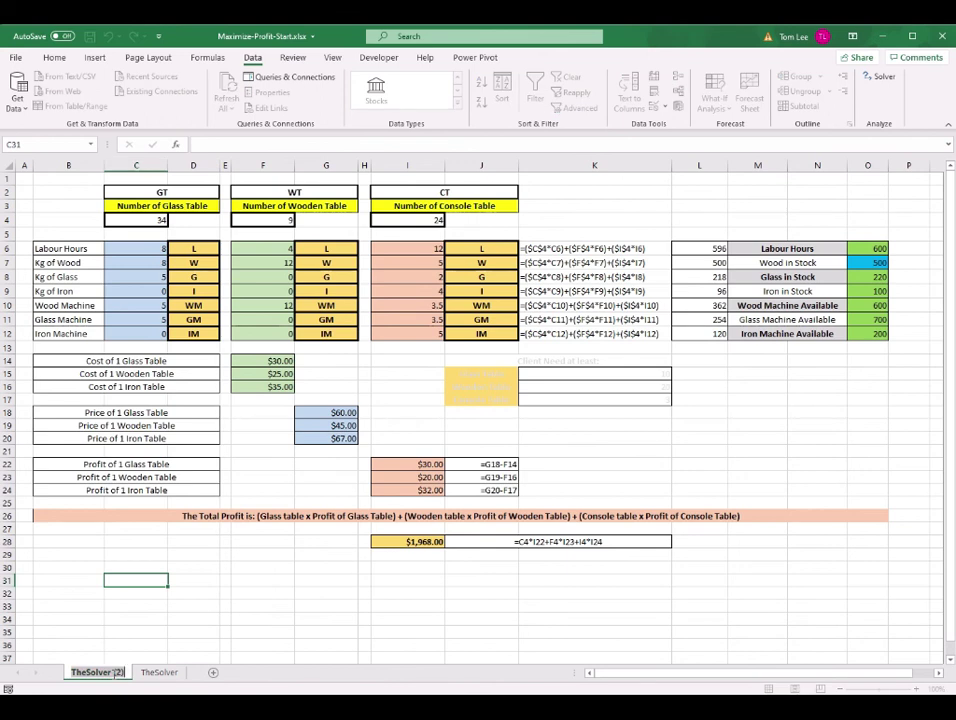
type("New Constraints")
key("Return")
left_click(673, 453)
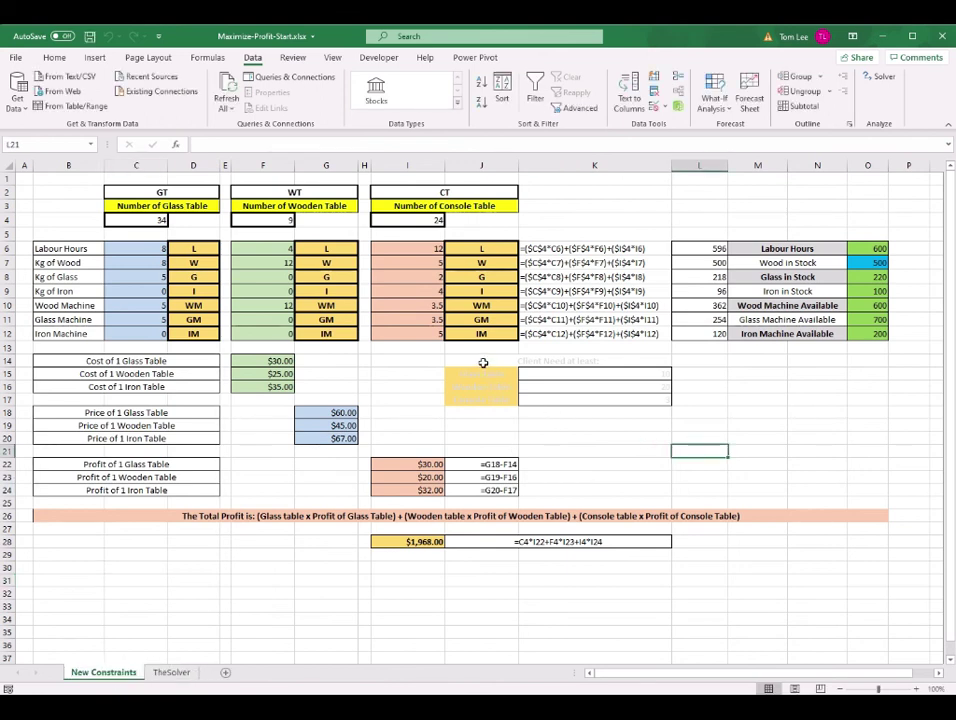
left_click_drag(483, 363, 565, 393)
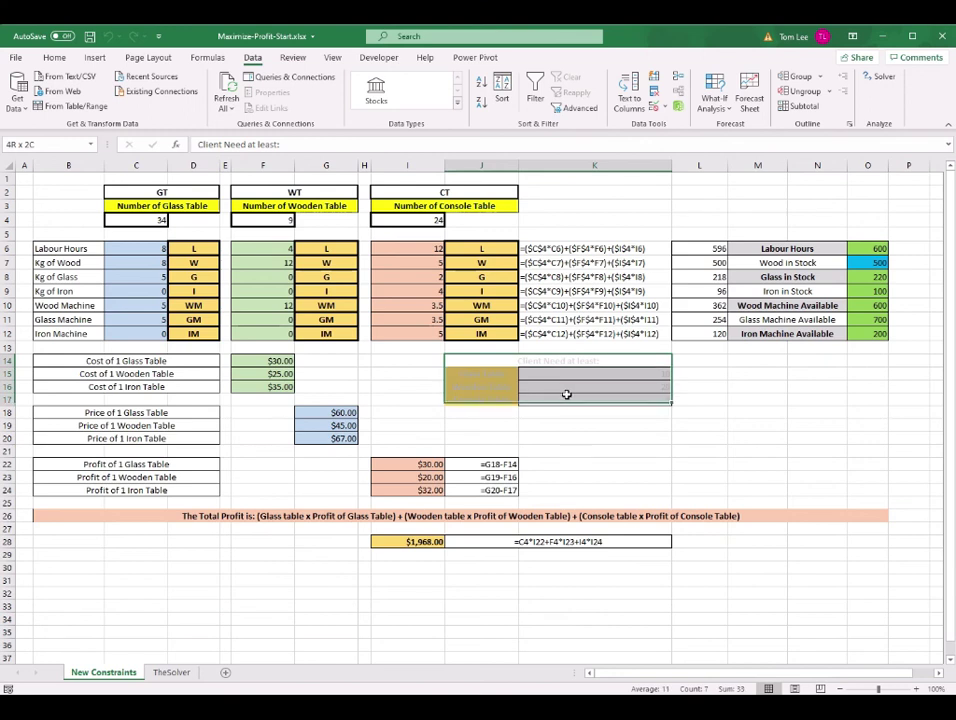
Set the Client Need at least block's font colour to Automatic.
left_click(54, 57)
left_click(195, 103)
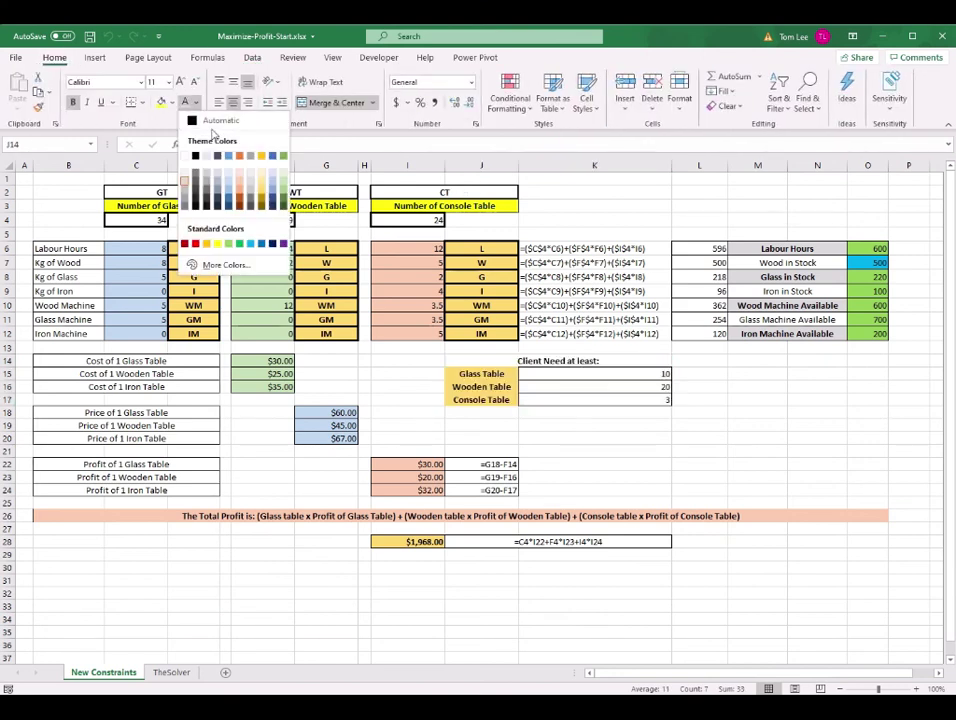
left_click(205, 121)
left_click(647, 437)
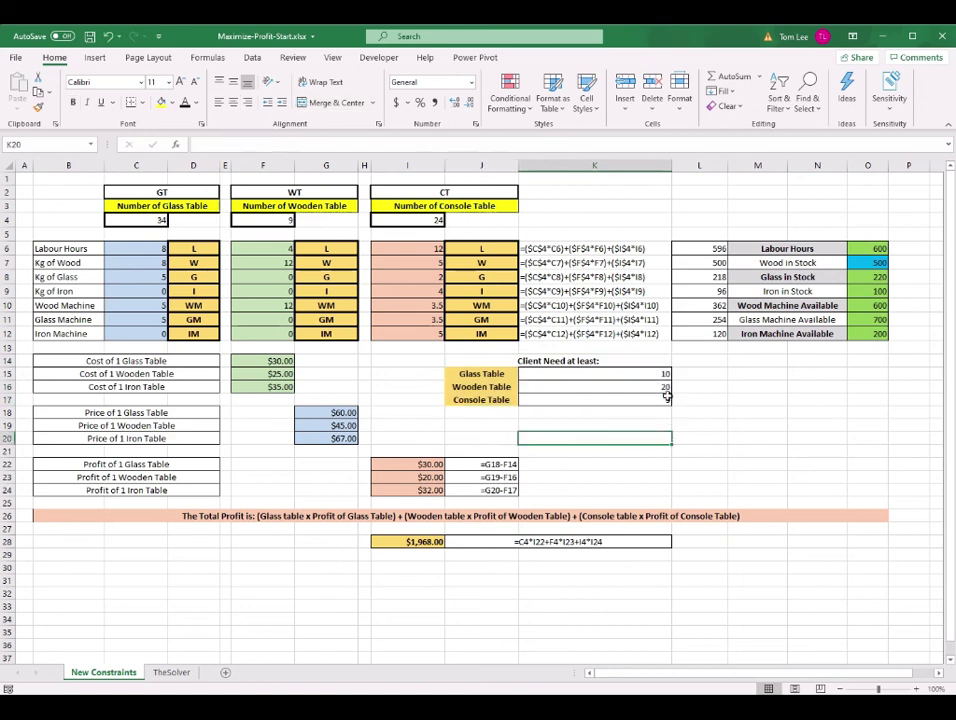
Review the Client Need at least heading and the Glass, Wooden and Console Table labels.
left_click(583, 361)
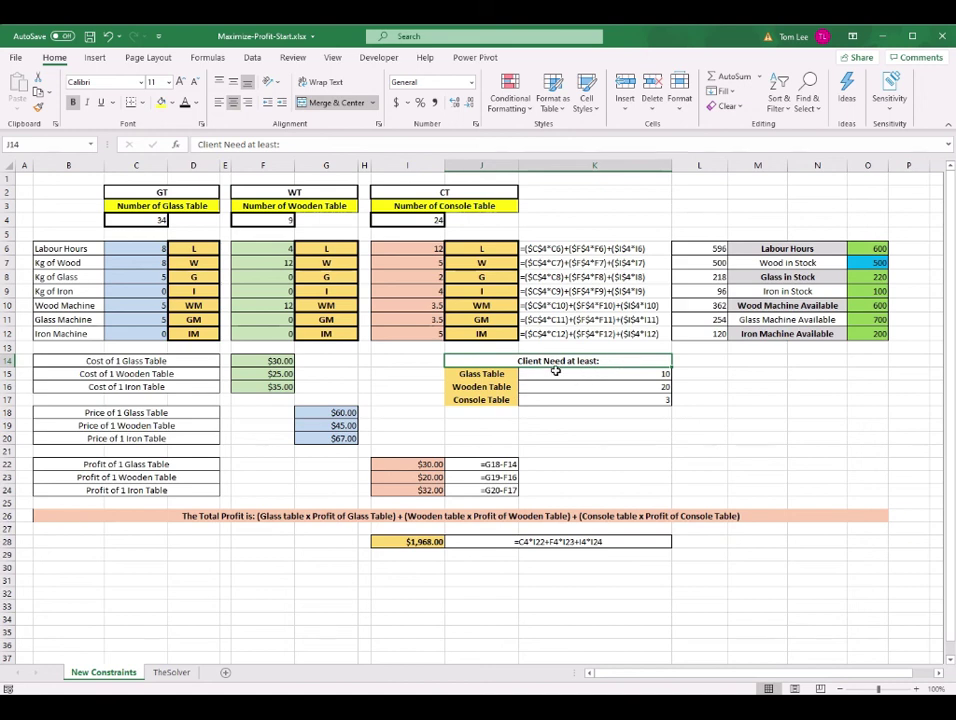
left_click(497, 373)
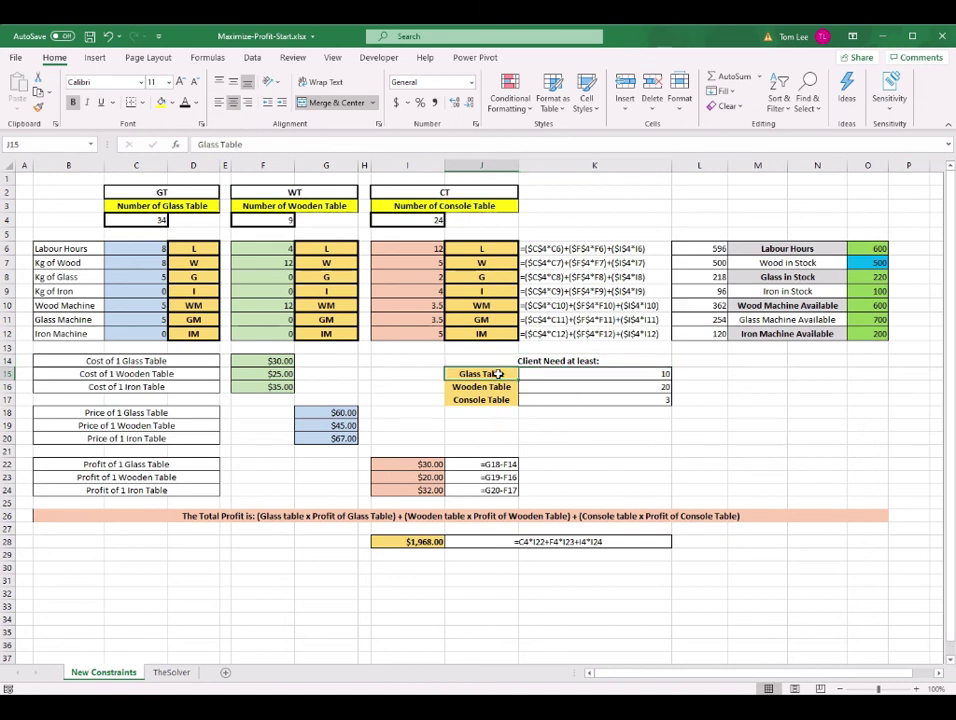
left_click(493, 385)
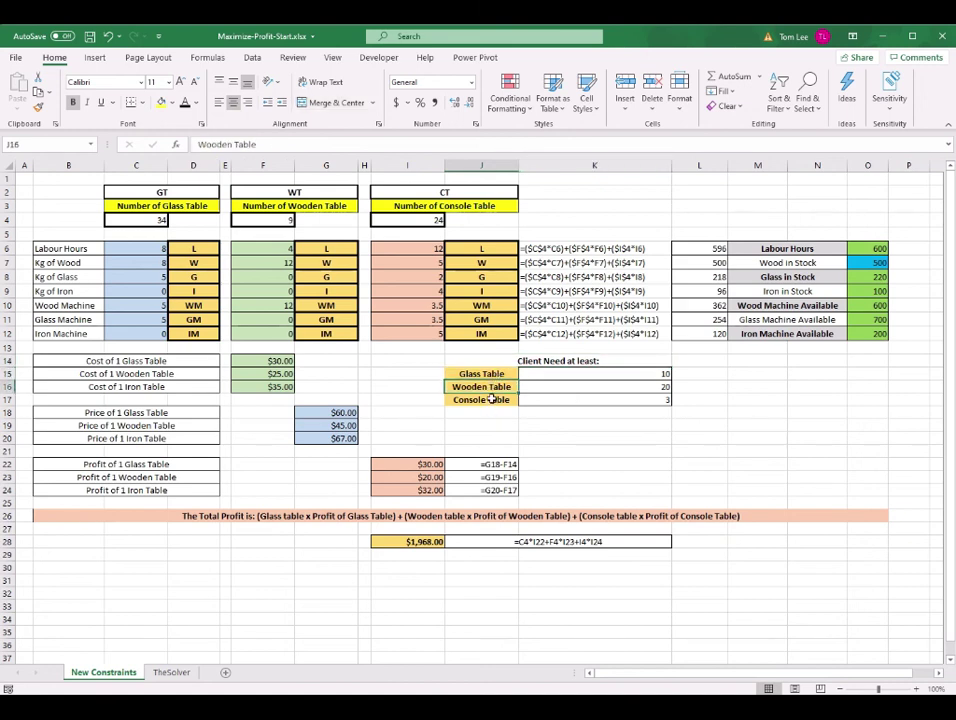
left_click(491, 398)
left_click(487, 373)
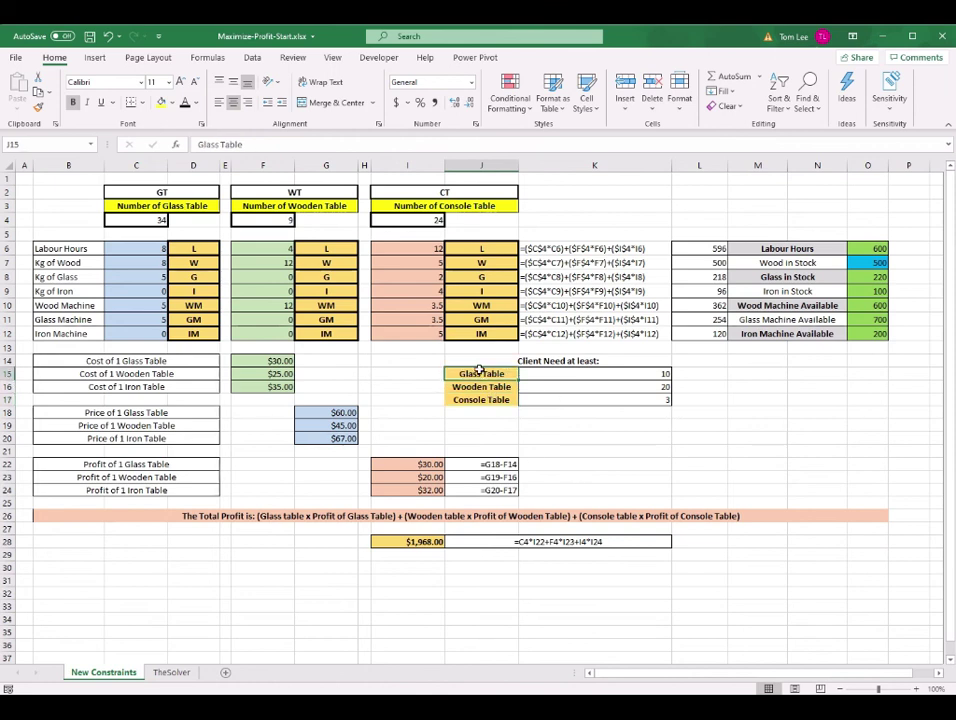
Check the minimums of 10 glass, 20 wooden and 3 console tables against the F4 count.
left_click(653, 373)
left_click(490, 388)
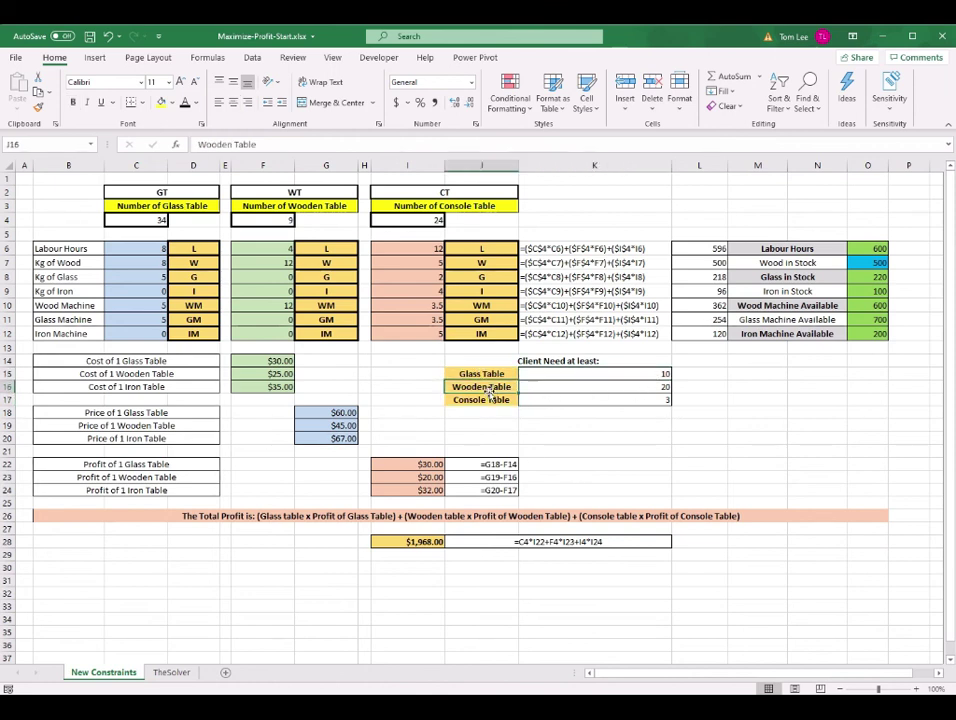
left_click(663, 388)
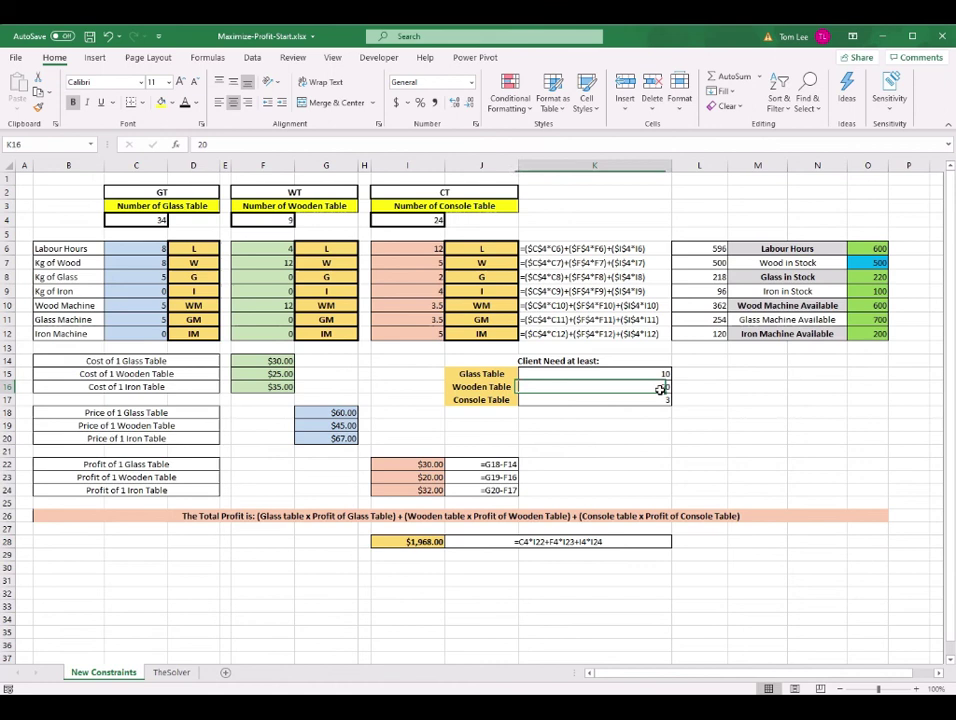
left_click(492, 398)
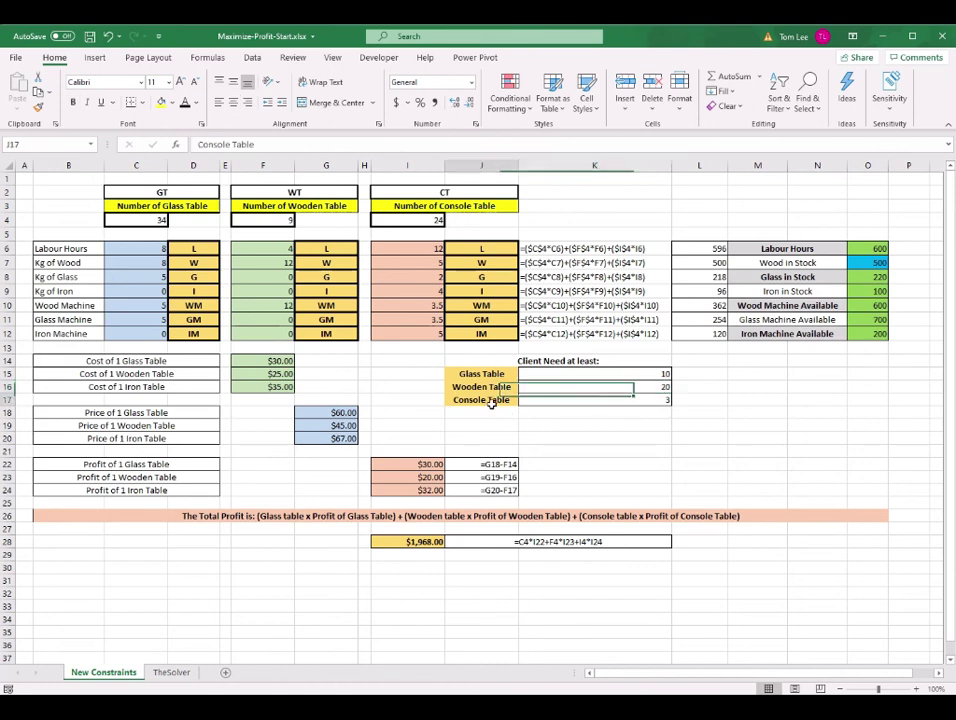
left_click(660, 398)
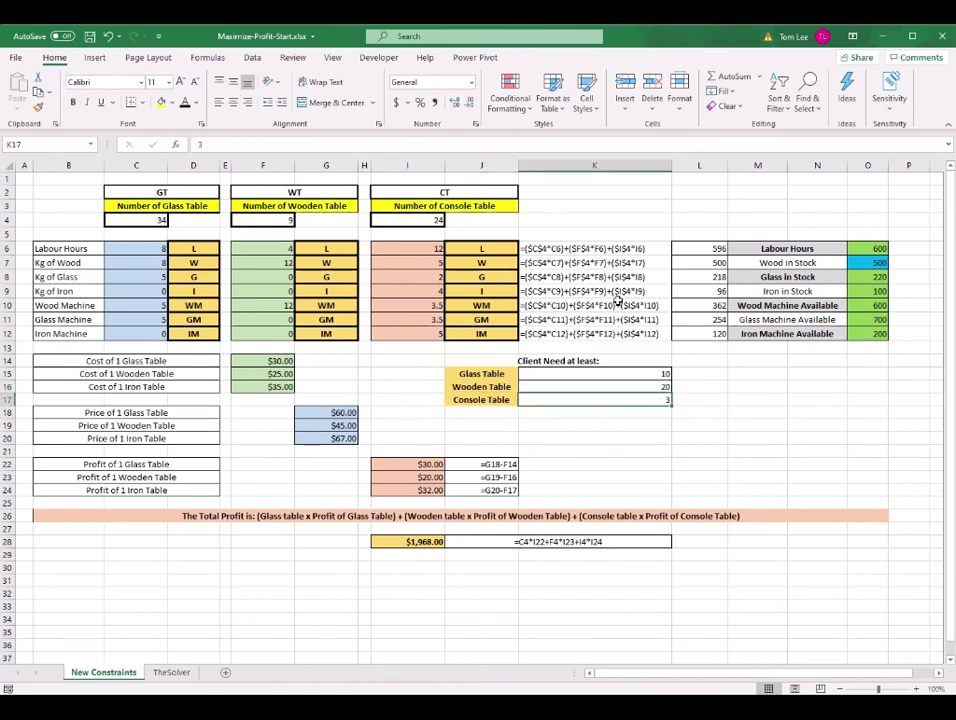
left_click(285, 220)
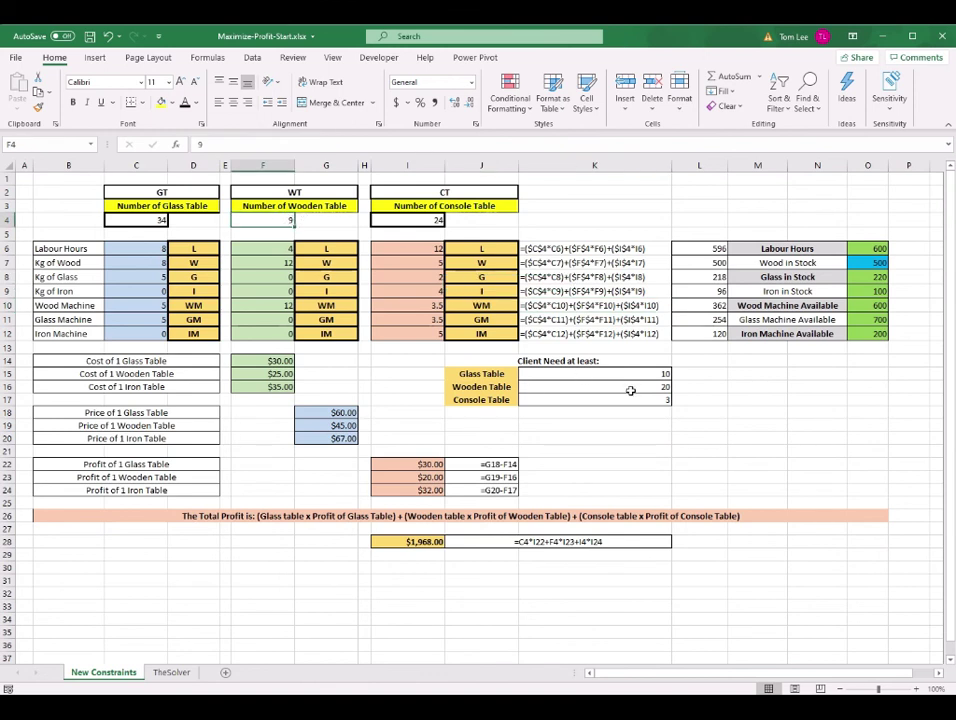
left_click(636, 450)
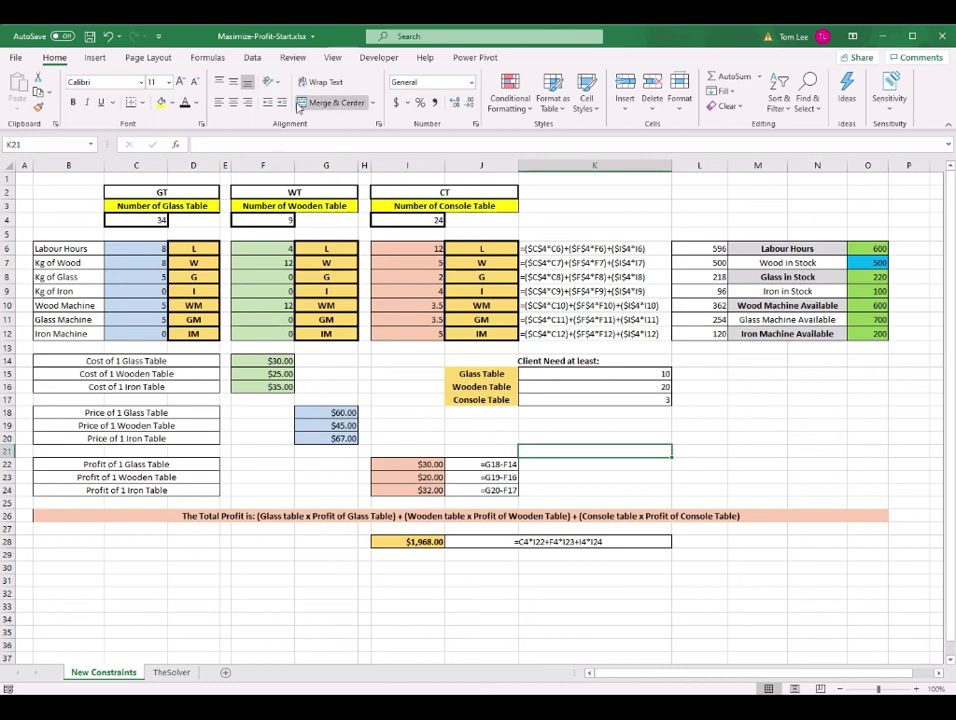
In Solver, add the glass-table constraint $C$4 >= $K$15.
left_click(255, 60)
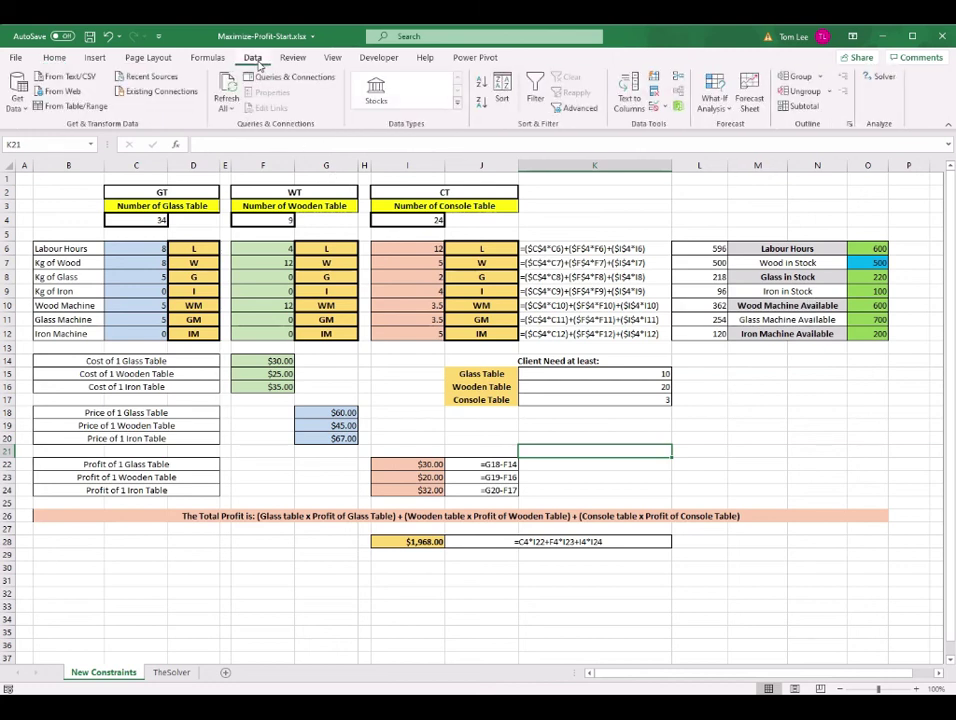
left_click(884, 77)
left_click_drag(352, 60, 342, 248)
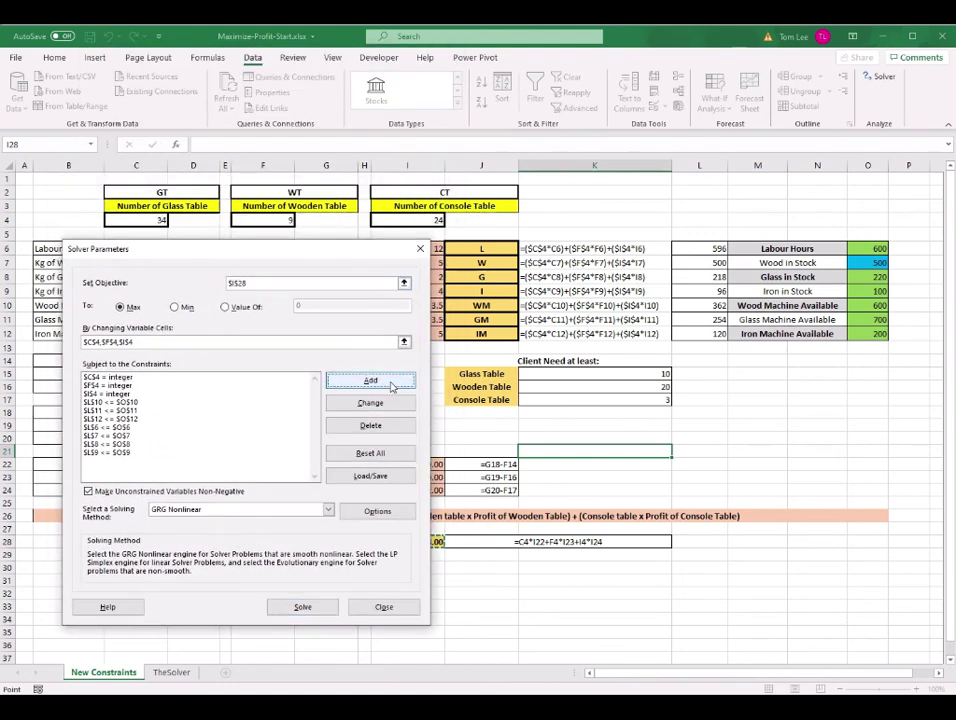
left_click(392, 386)
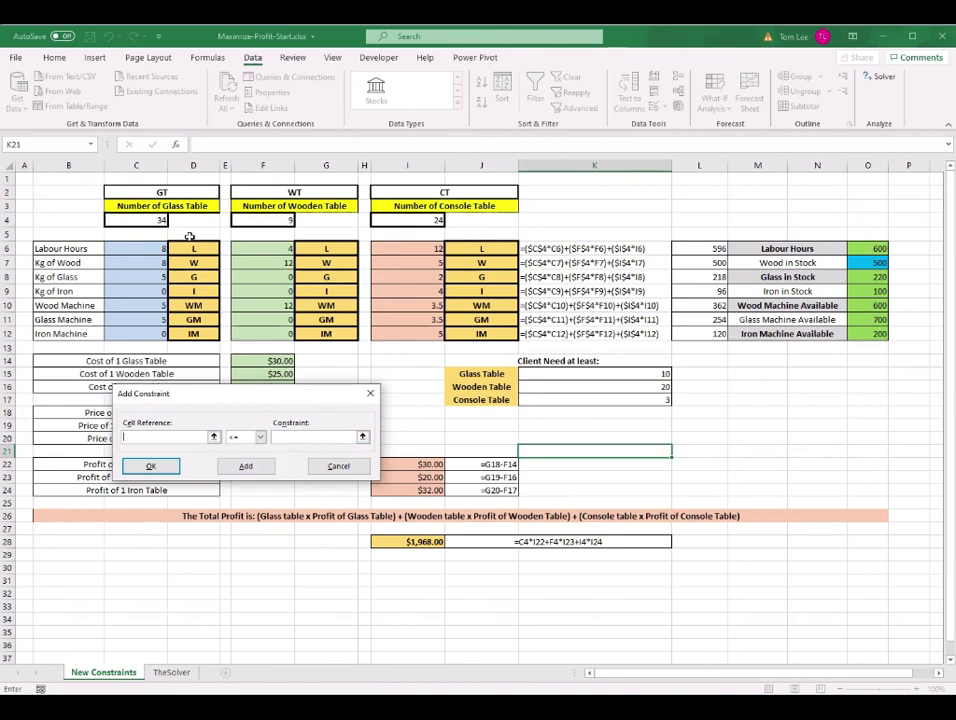
left_click(155, 218)
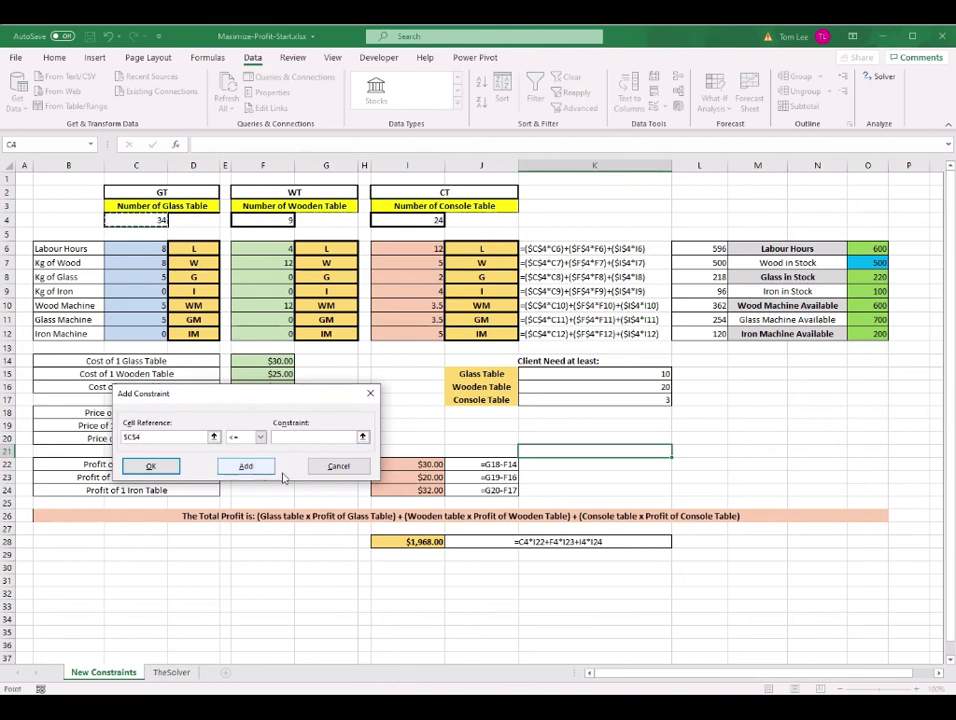
left_click(260, 437)
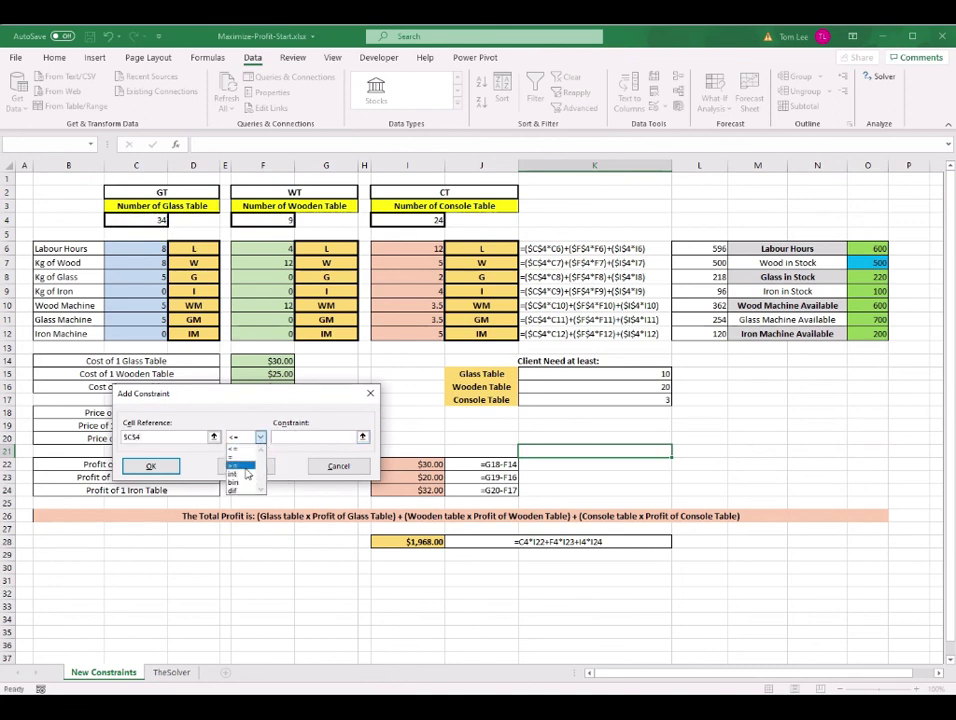
left_click(236, 465)
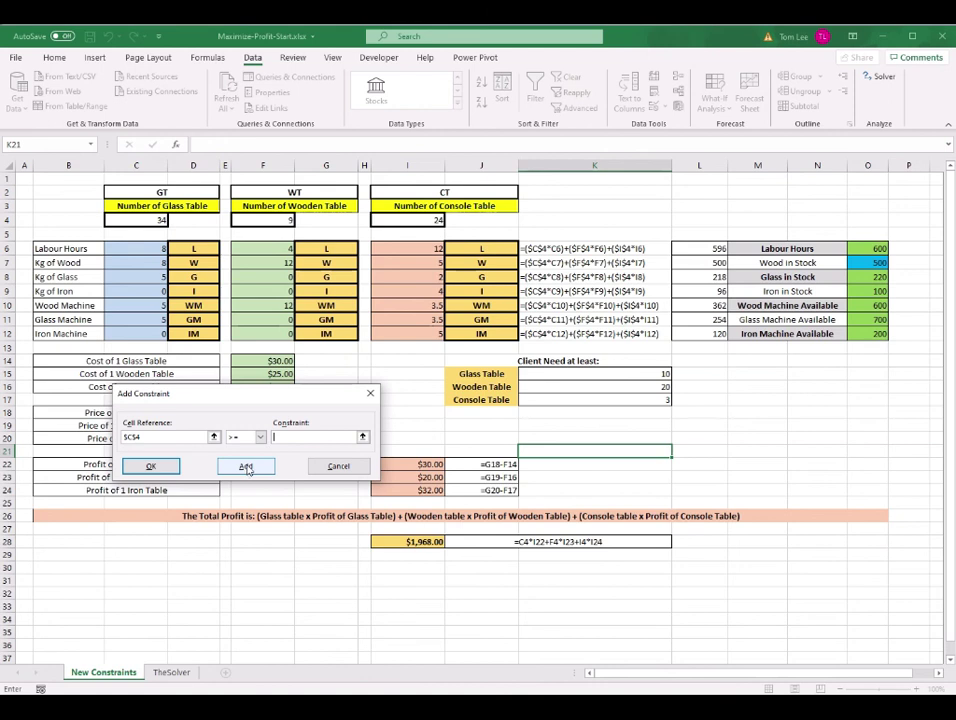
left_click(636, 374)
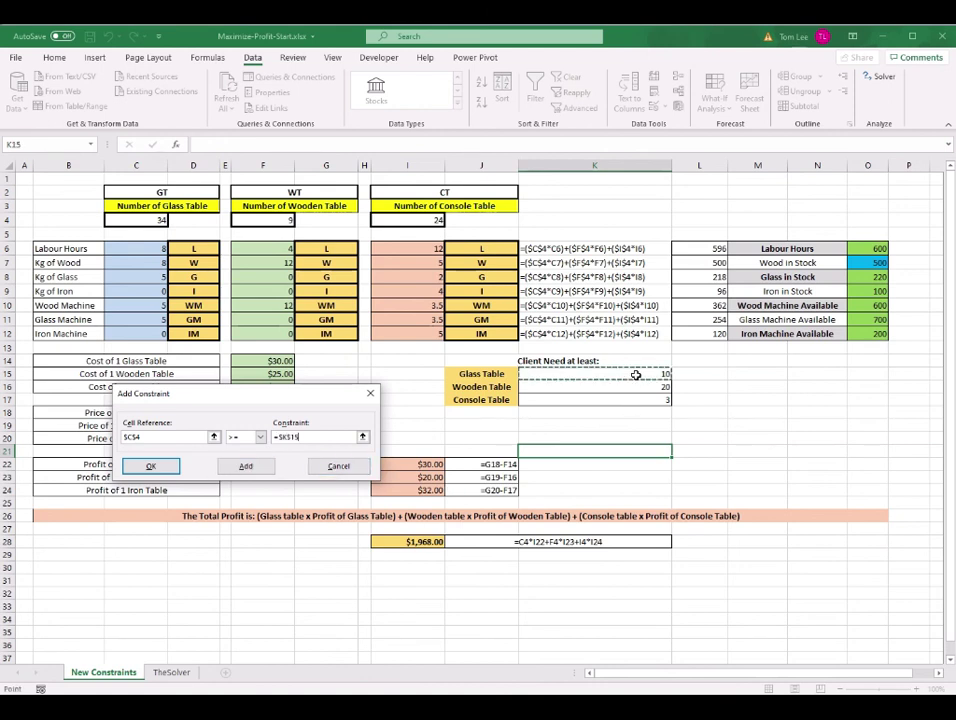
left_click(258, 468)
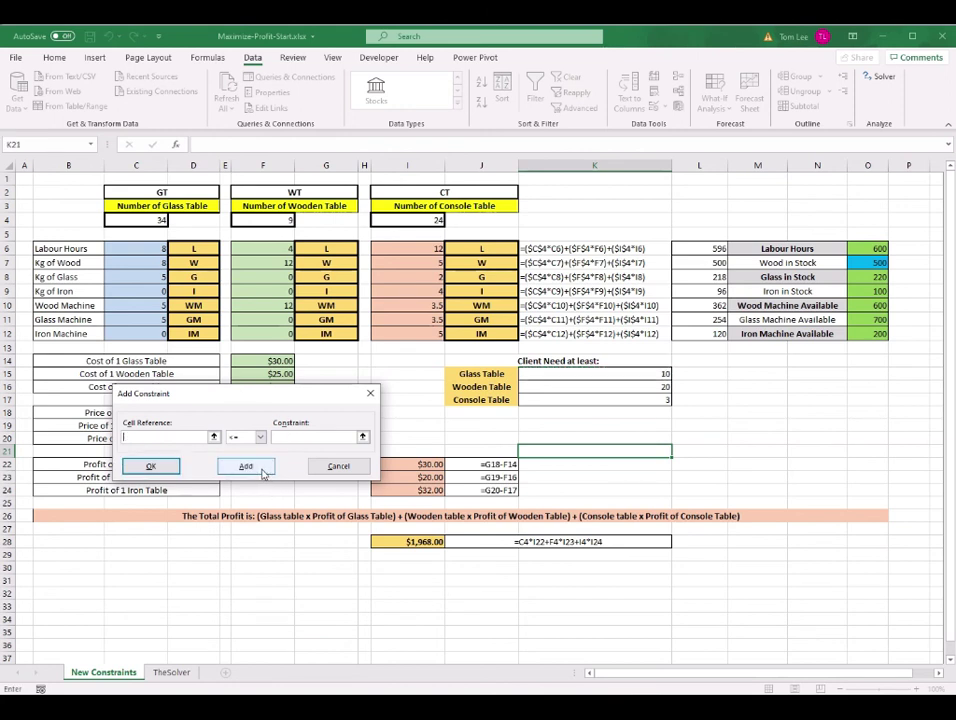
Add the wooden-table constraint $F$4 >= $K$16.
left_click(280, 220)
left_click(259, 437)
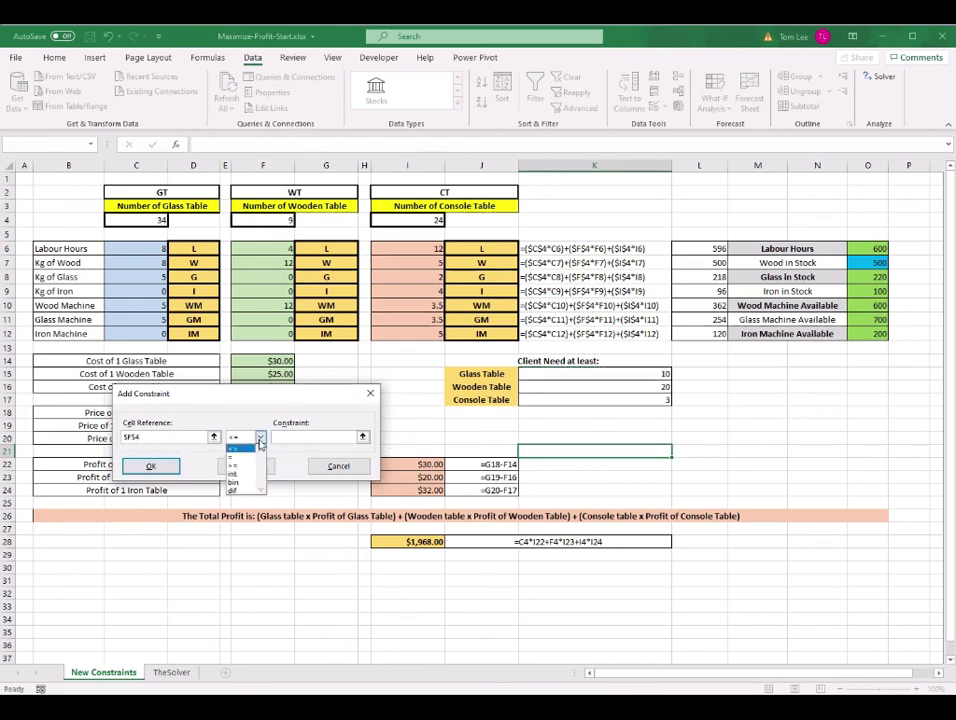
left_click(240, 468)
left_click(308, 437)
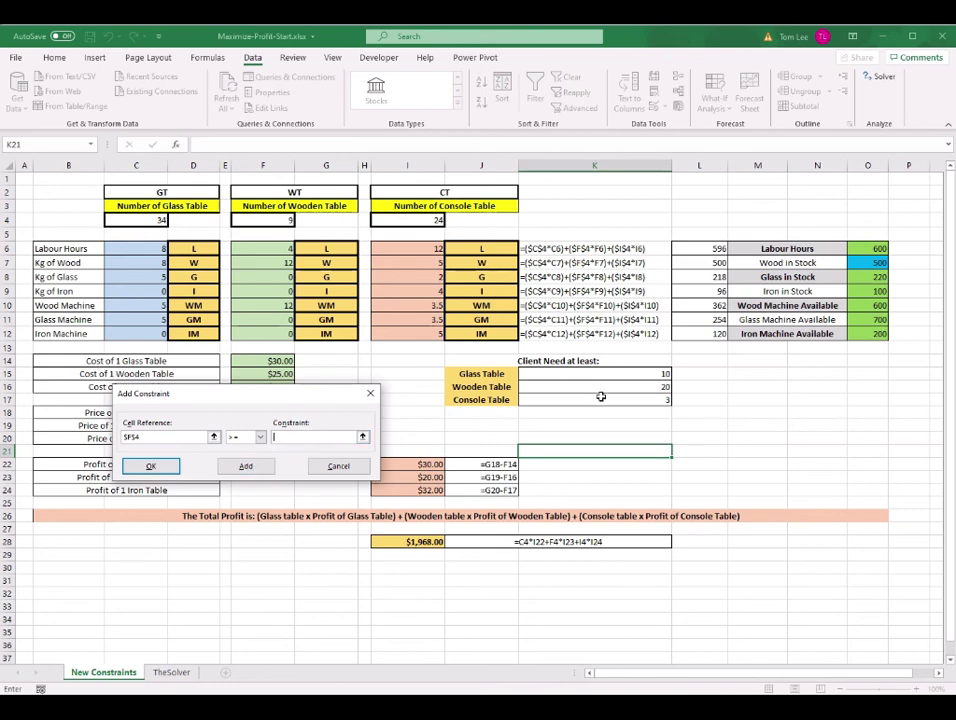
left_click(604, 386)
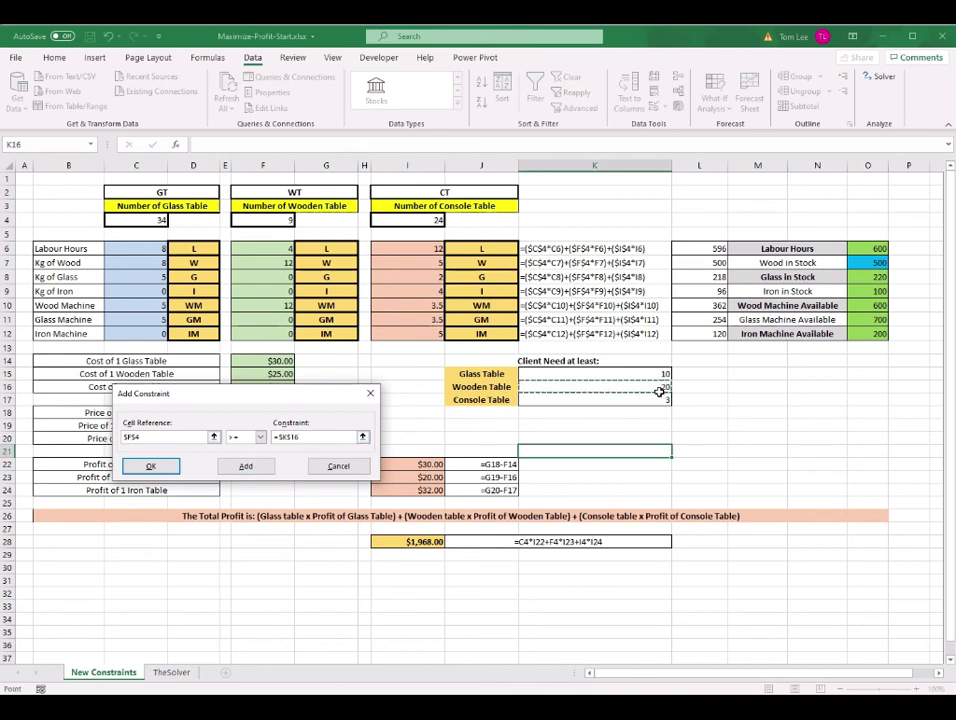
left_click(265, 467)
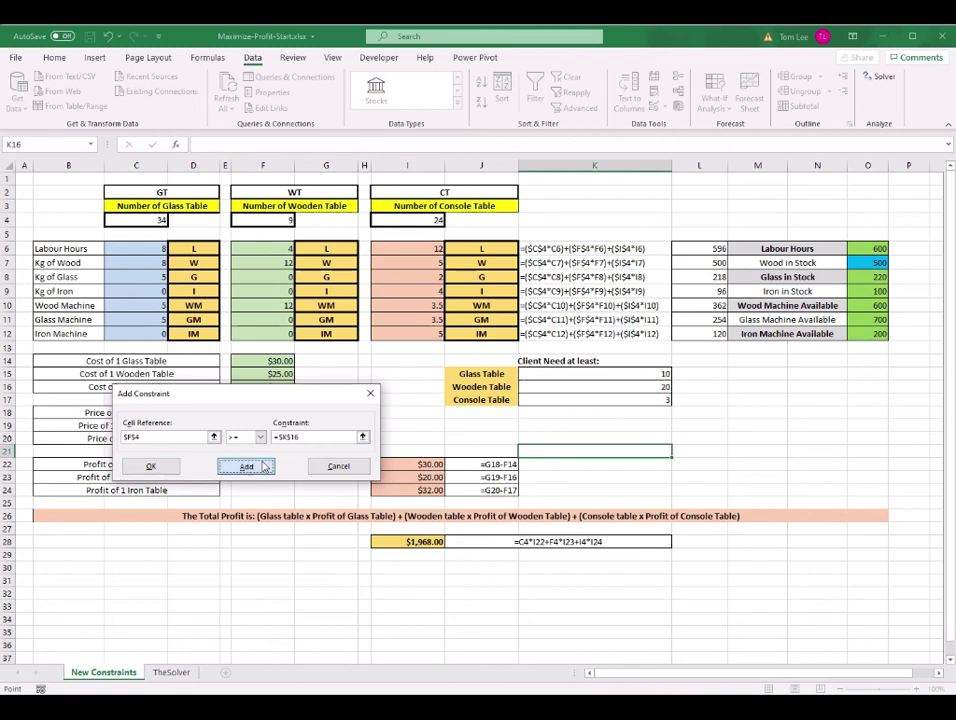
Add the console-table constraint $I$4 >= $K$17 and return to Solver Parameters.
left_click(418, 220)
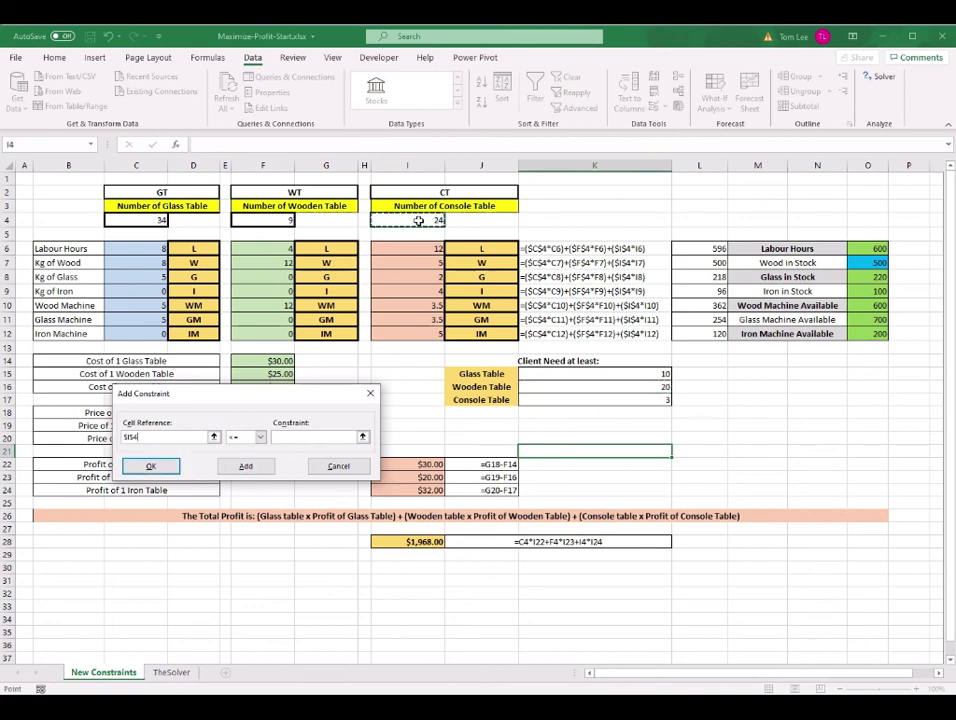
left_click(260, 437)
left_click(238, 467)
left_click(312, 437)
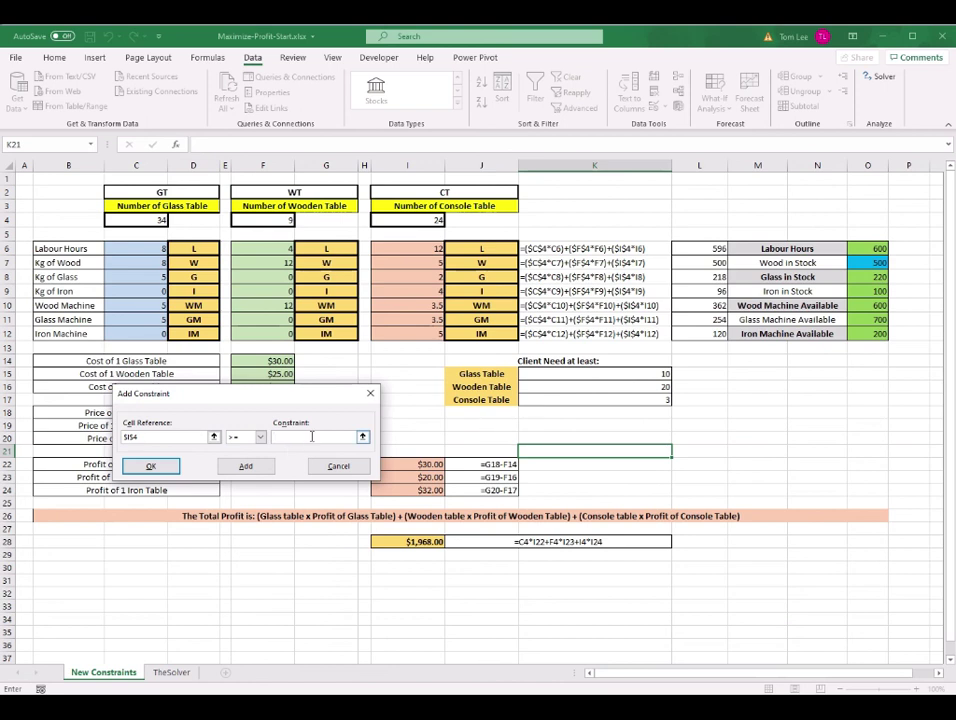
left_click(620, 400)
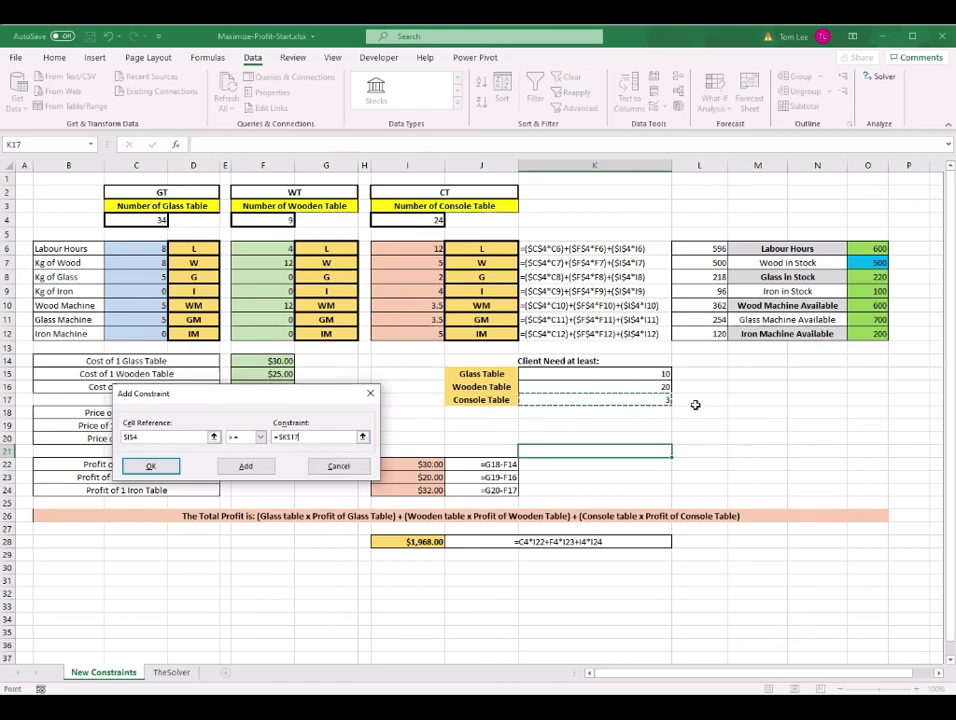
left_click(150, 466)
left_click_drag(305, 252, 618, 146)
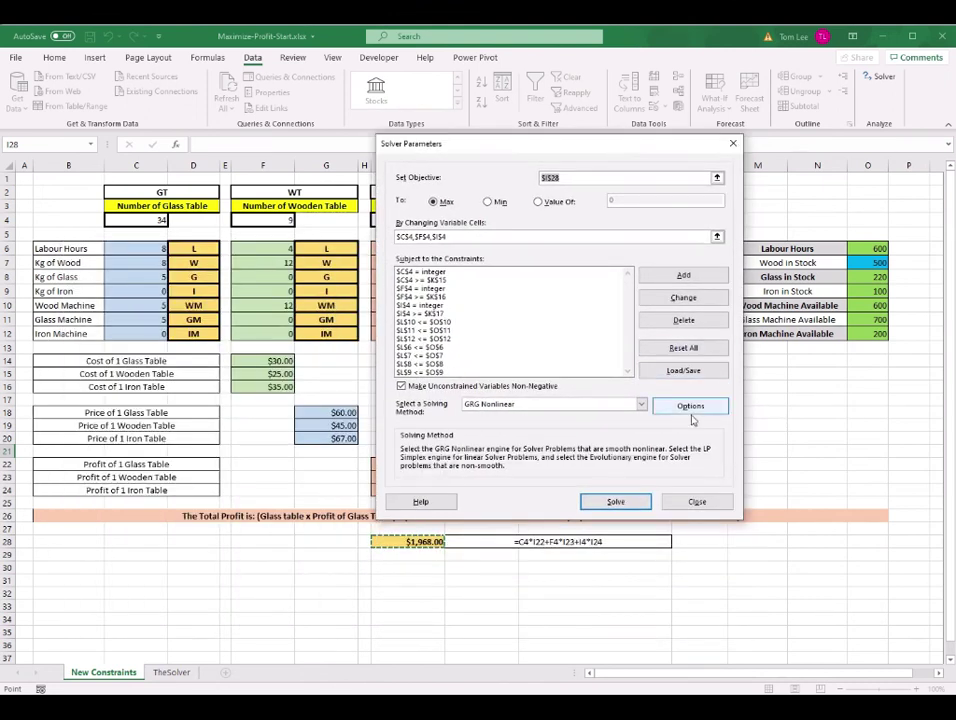
Solve with the new constraints and keep the Solver solution.
left_click(616, 501)
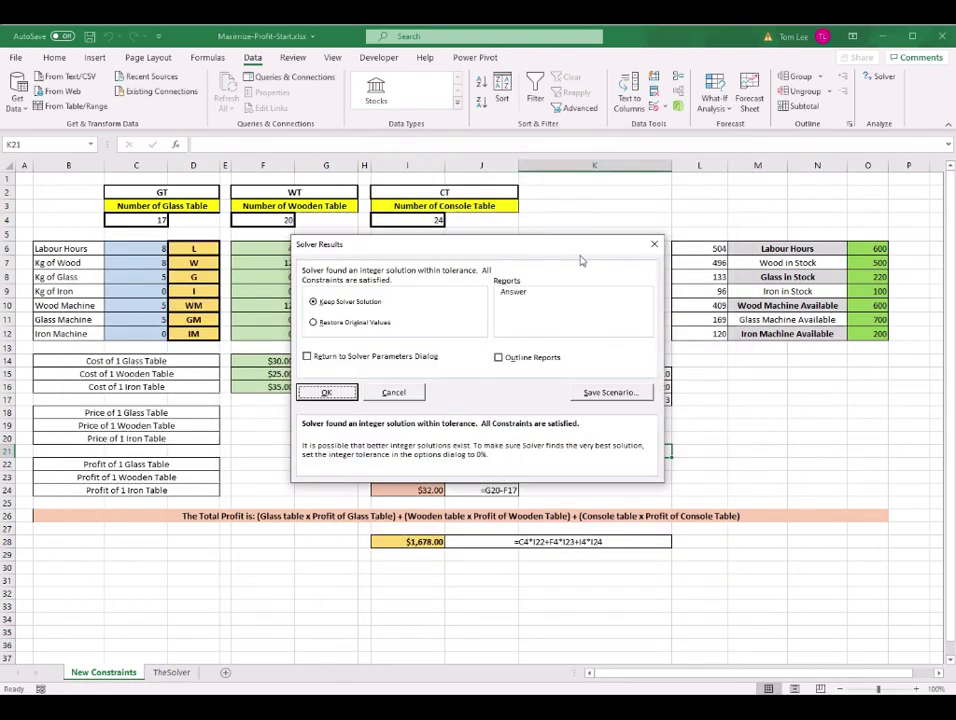
left_click_drag(549, 248, 674, 251)
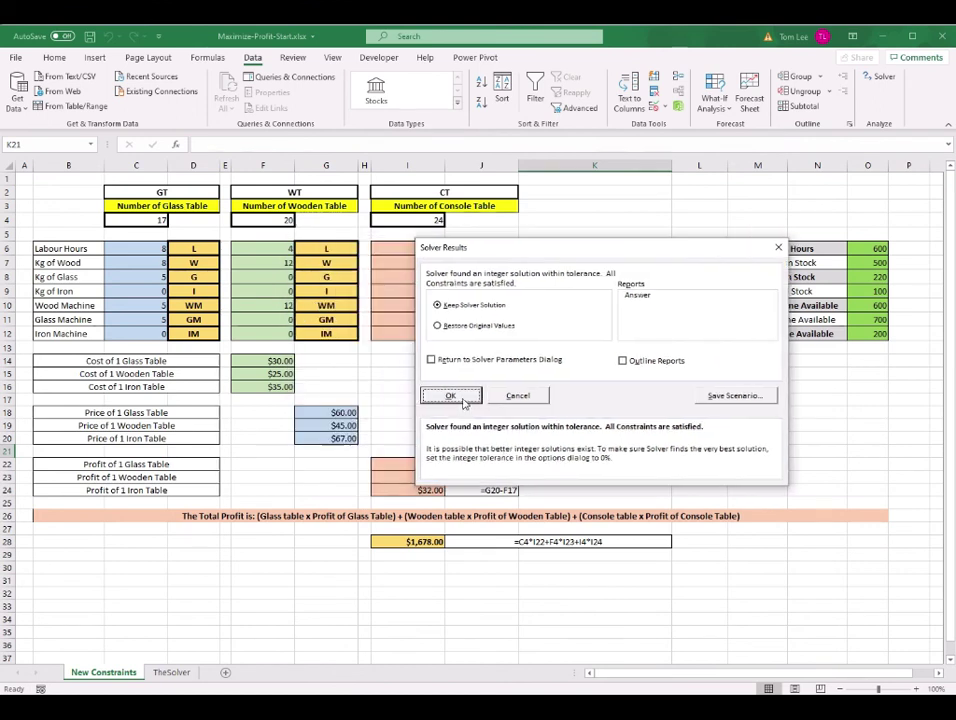
left_click(452, 396)
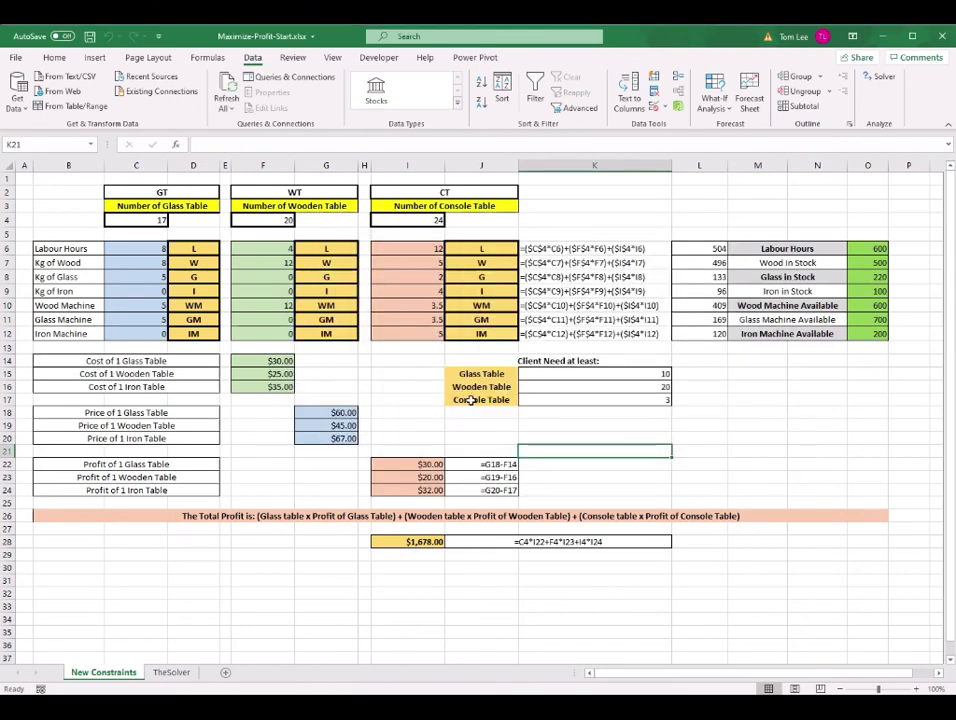
left_click(207, 366)
Check 17 glass, 20 wooden, 24 console tables and $1,678 profit, then switch to TheSolver sheet.
left_click(153, 220)
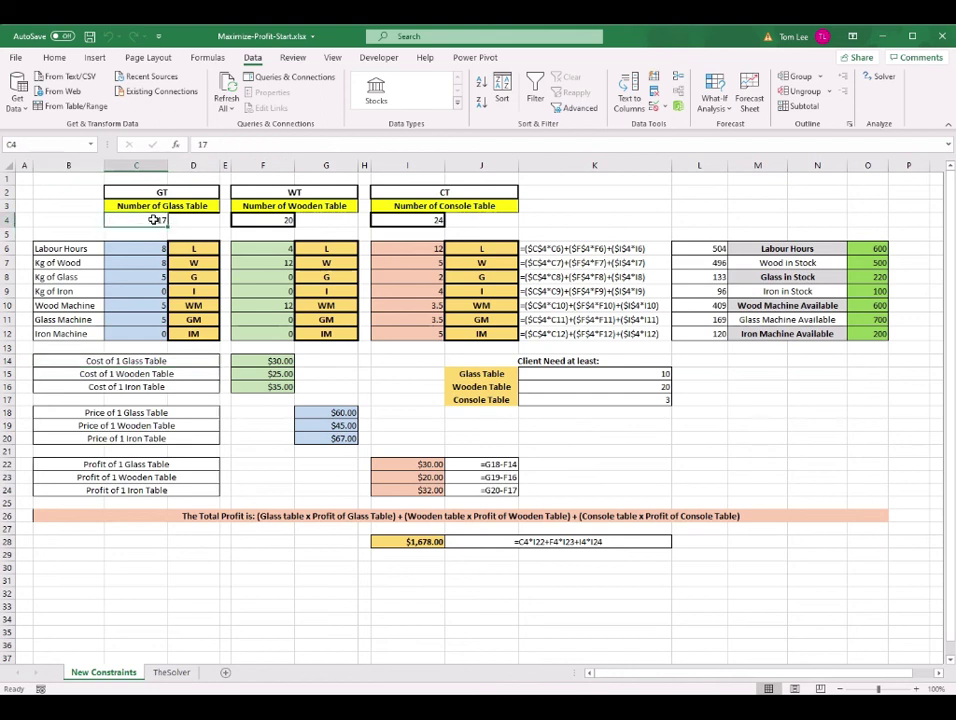
left_click(272, 219)
left_click(424, 219)
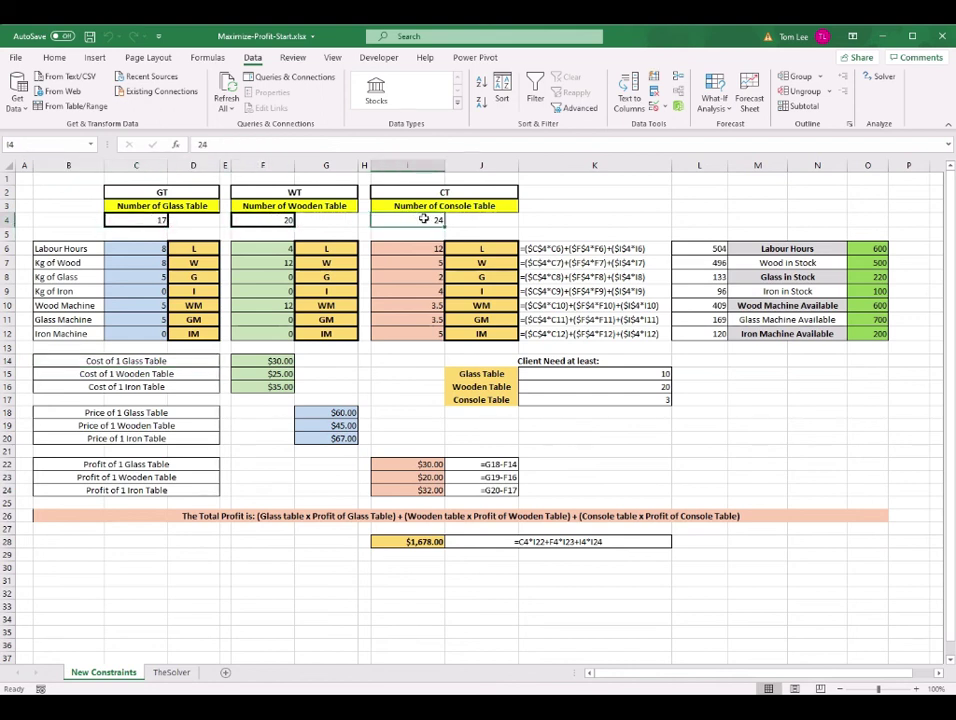
left_click(424, 541)
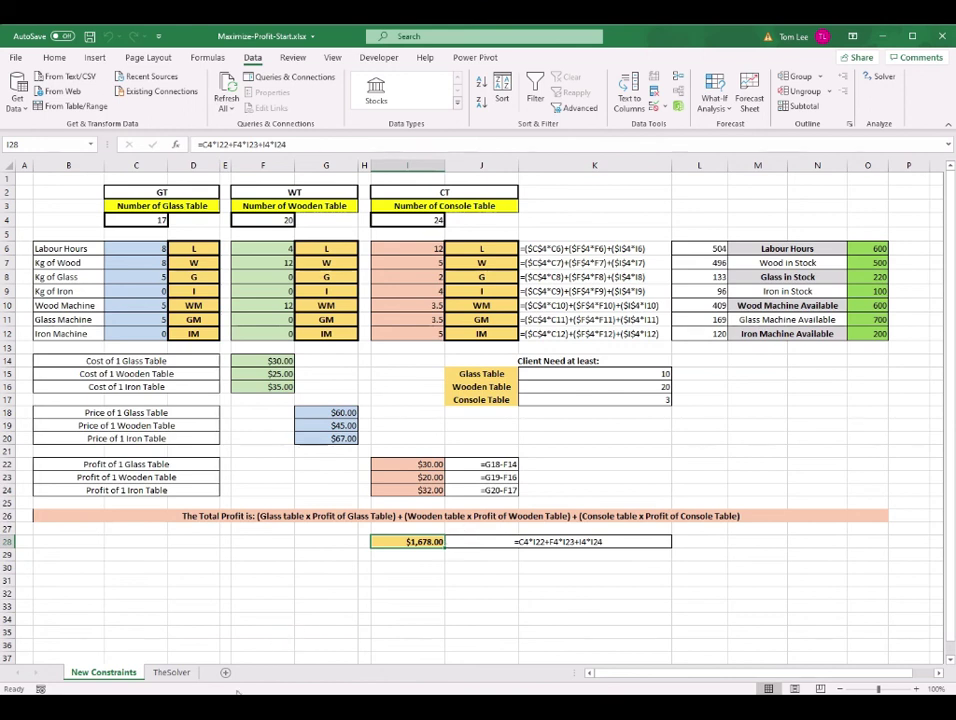
left_click(178, 674)
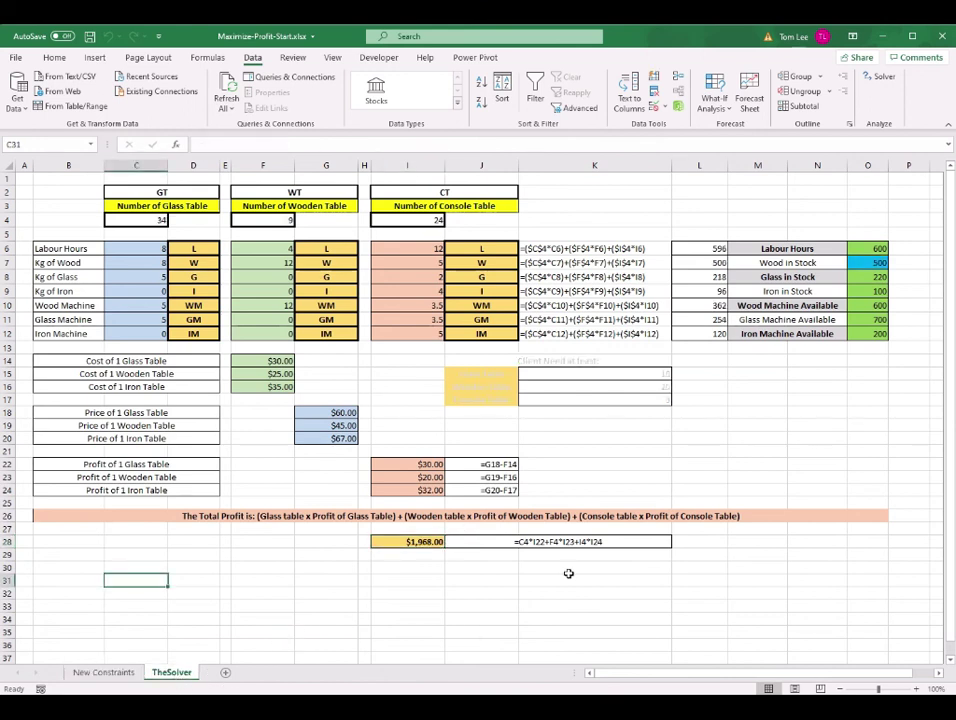
left_click(704, 451)
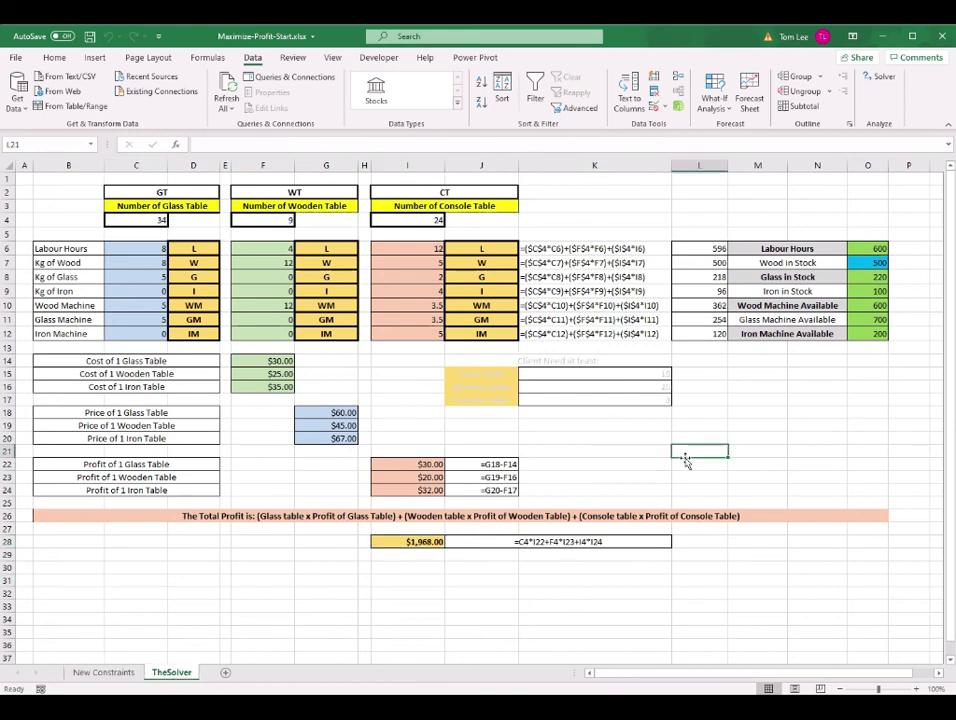
left_click(433, 543)
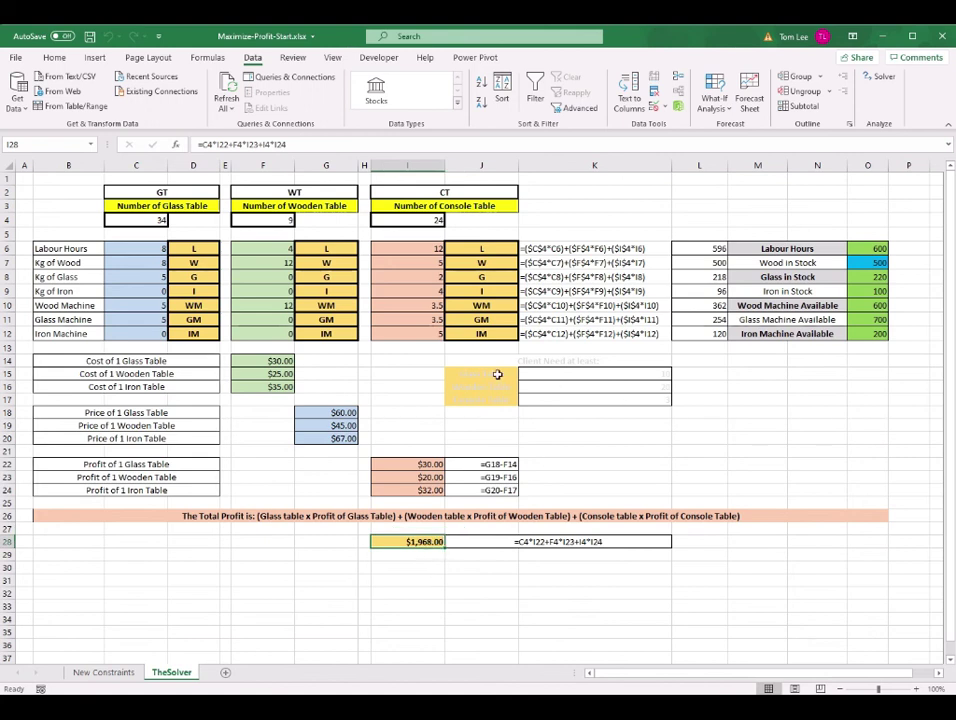
left_click_drag(480, 361, 587, 397)
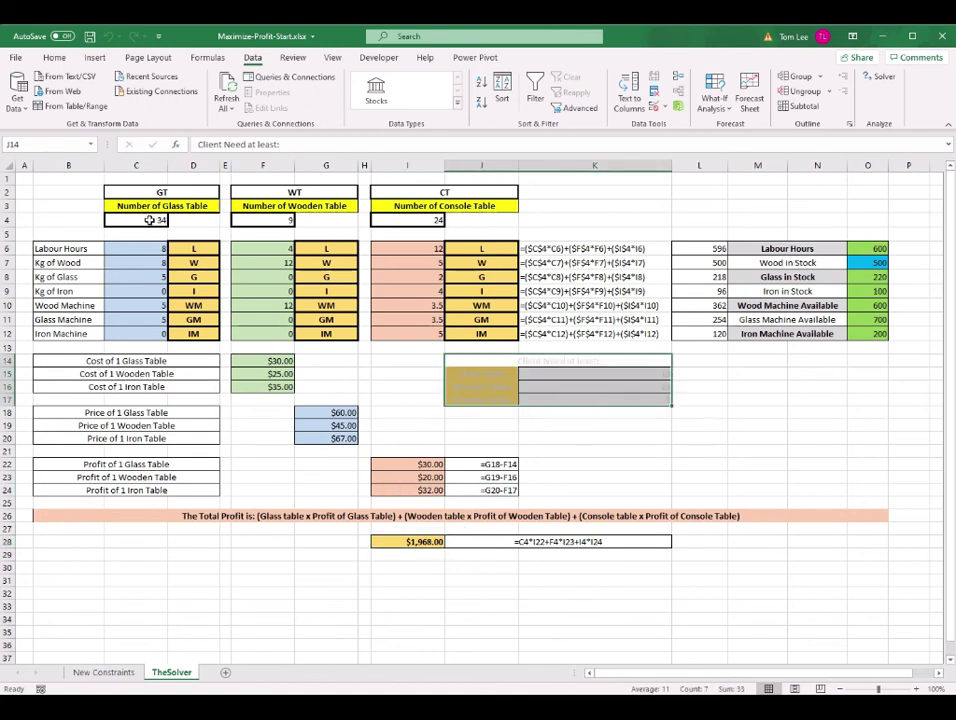
left_click(142, 220)
key("Right")
key("Right")
key("Right")
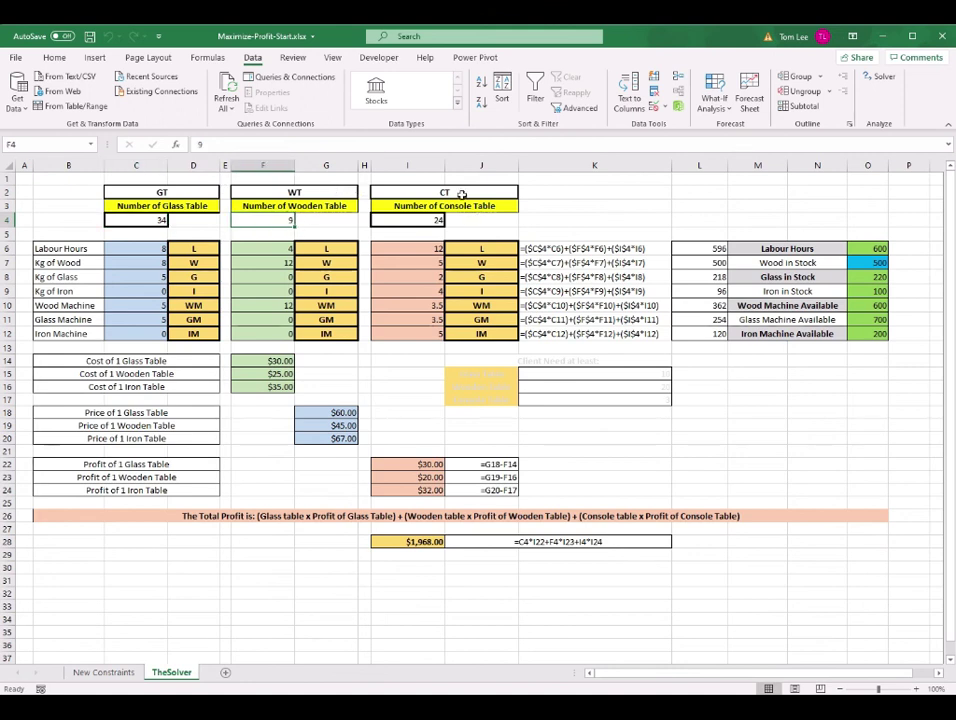
left_click(435, 218)
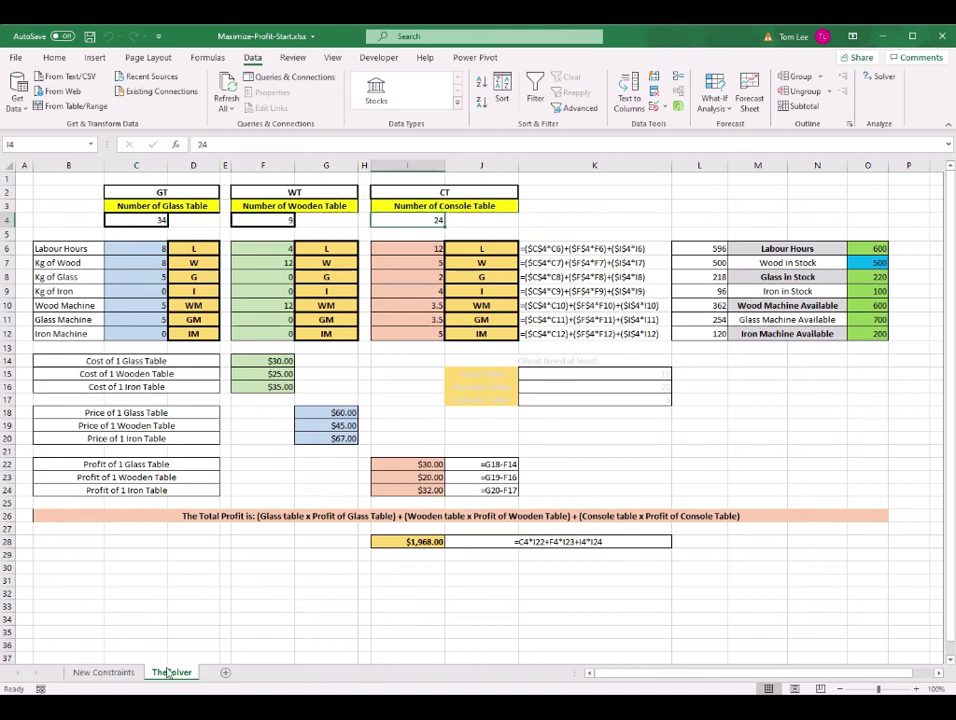
left_click(110, 673)
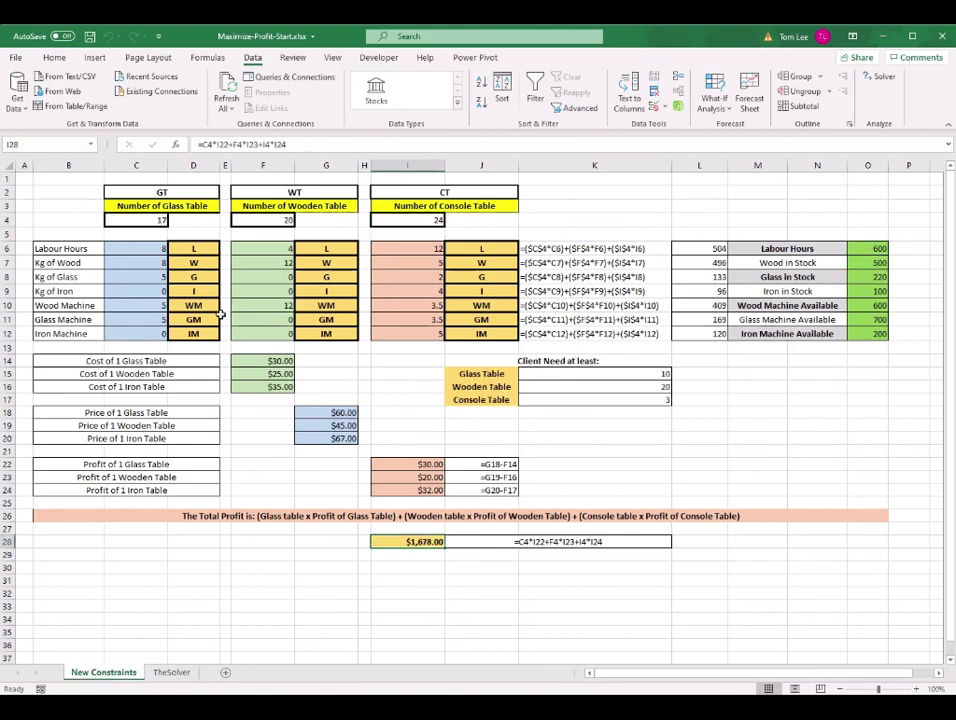
left_click(265, 219)
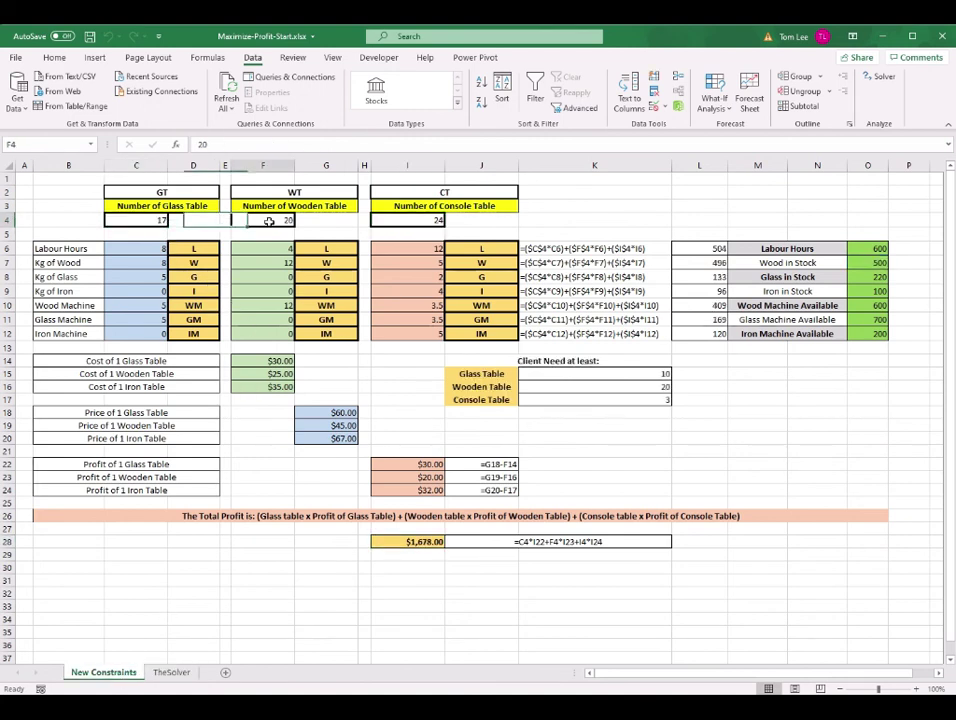
left_click(422, 218)
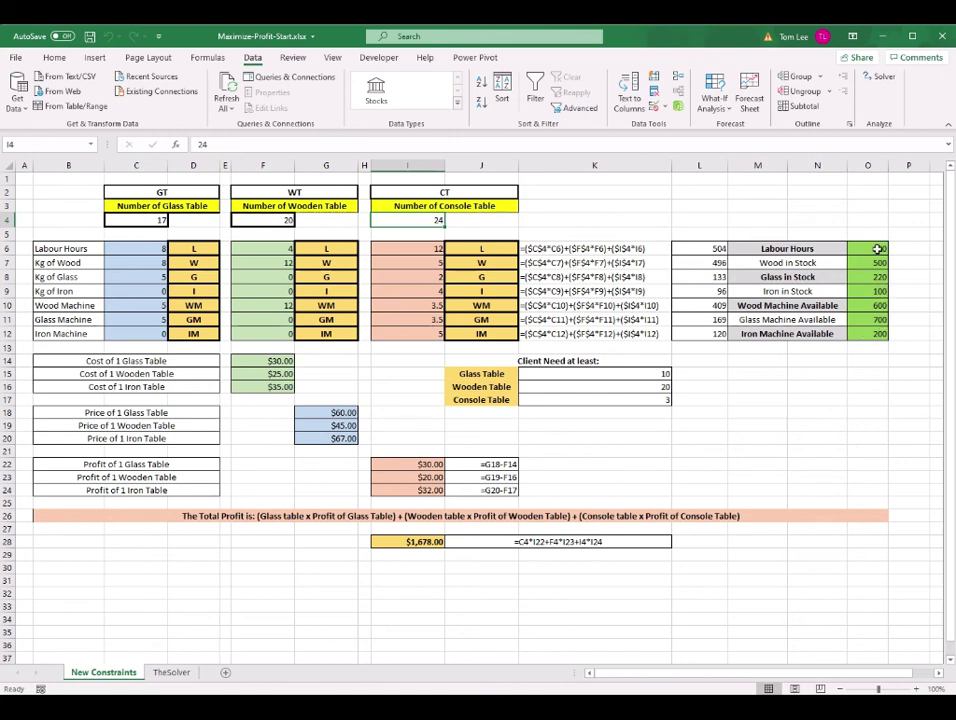
left_click_drag(877, 249, 868, 336)
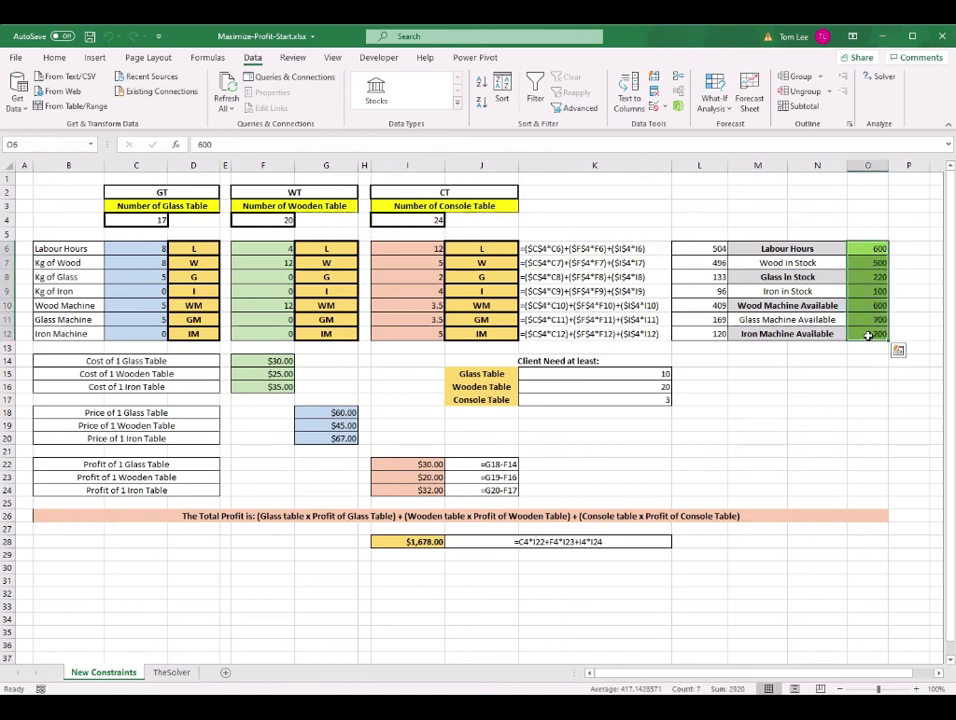
left_click(698, 402)
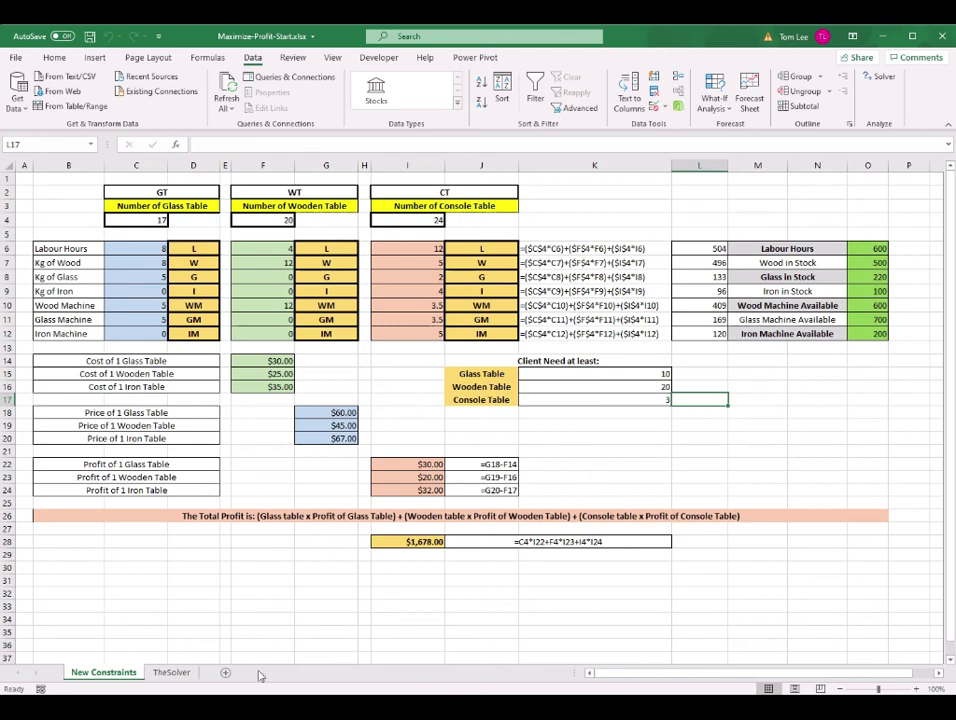
left_click(171, 672)
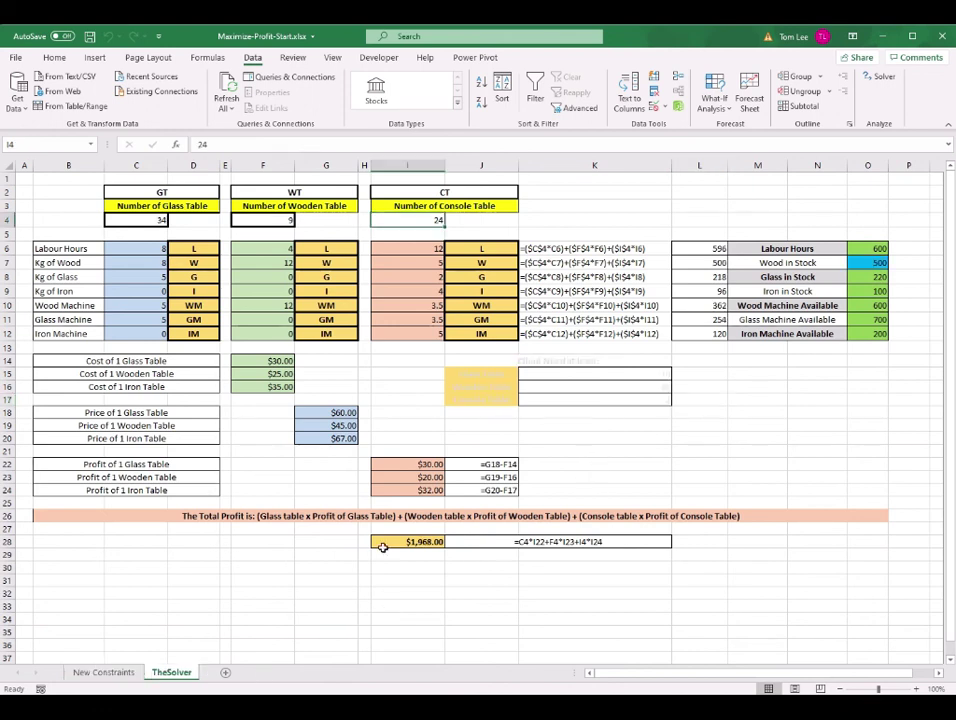
left_click(774, 424)
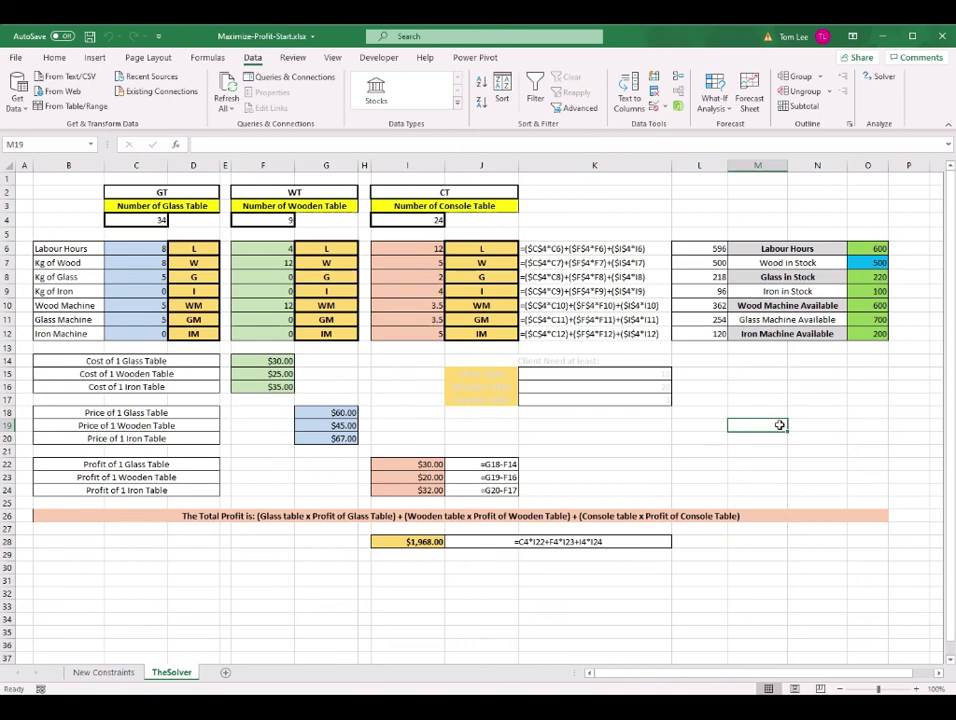
left_click(811, 377)
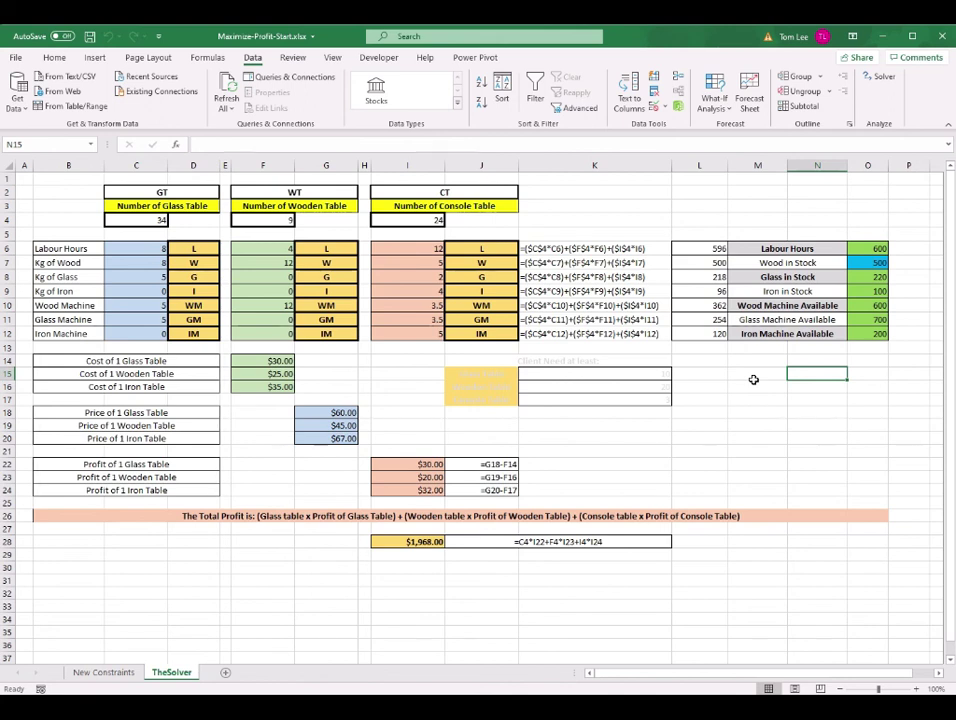
left_click(714, 438)
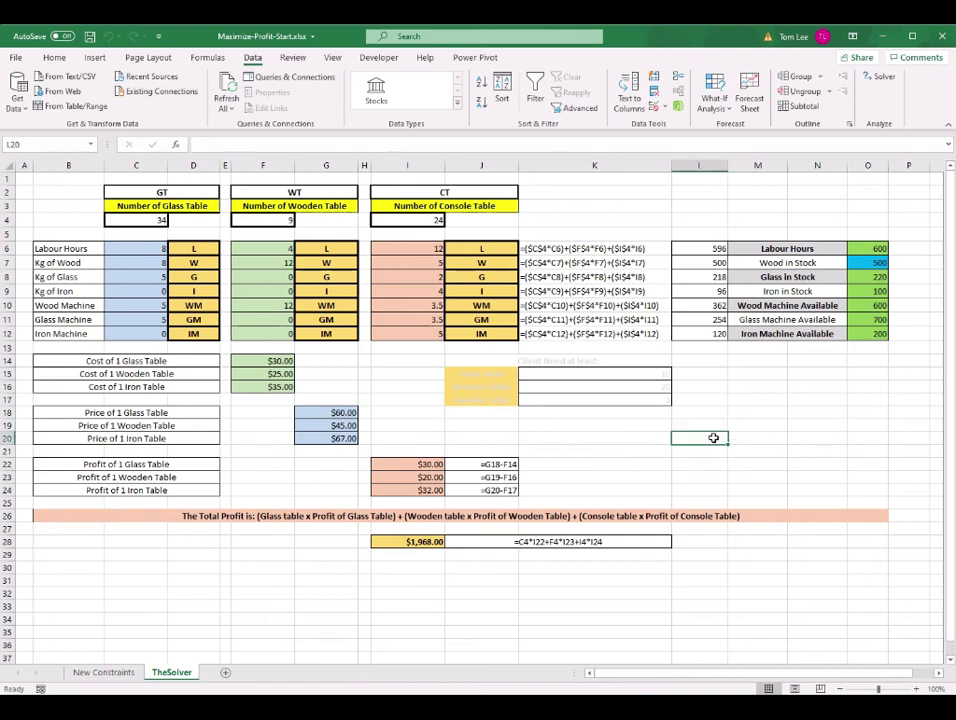
left_click(831, 385)
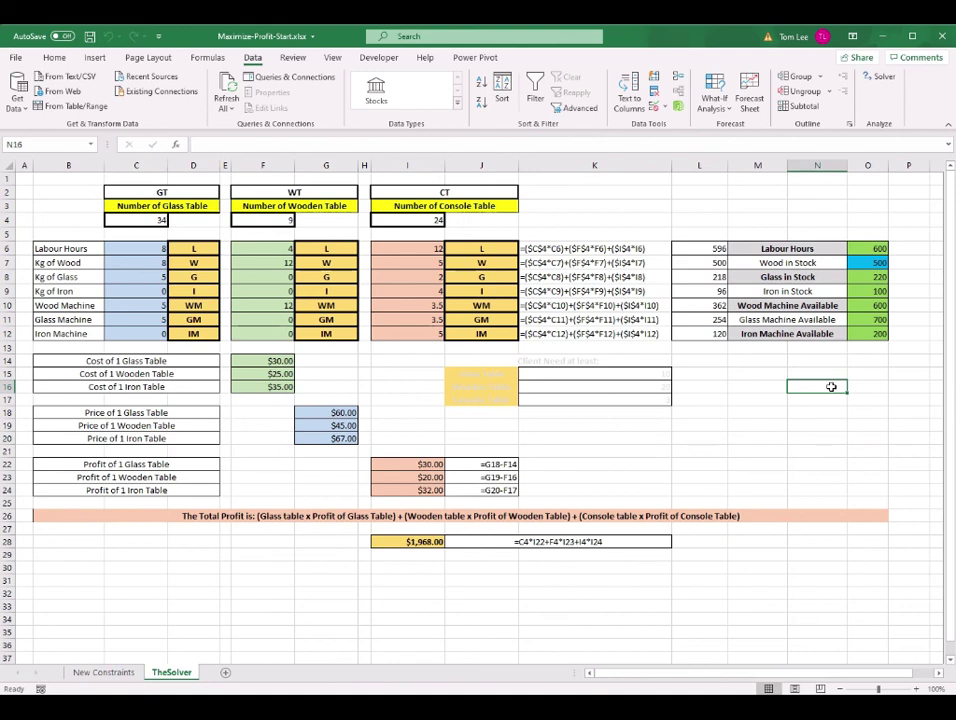
left_click(748, 423)
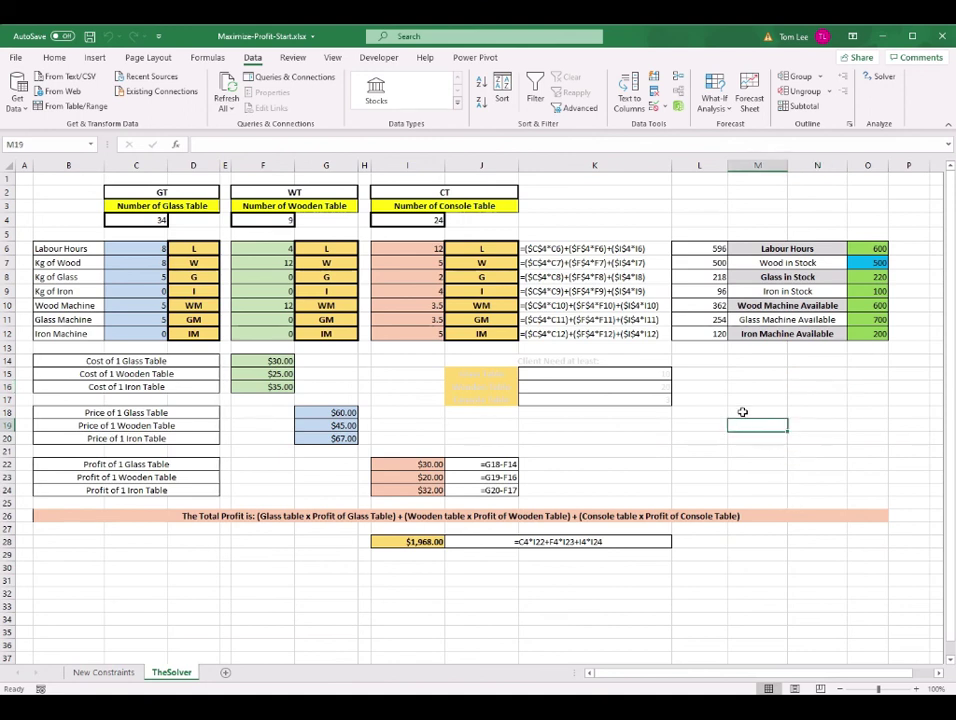